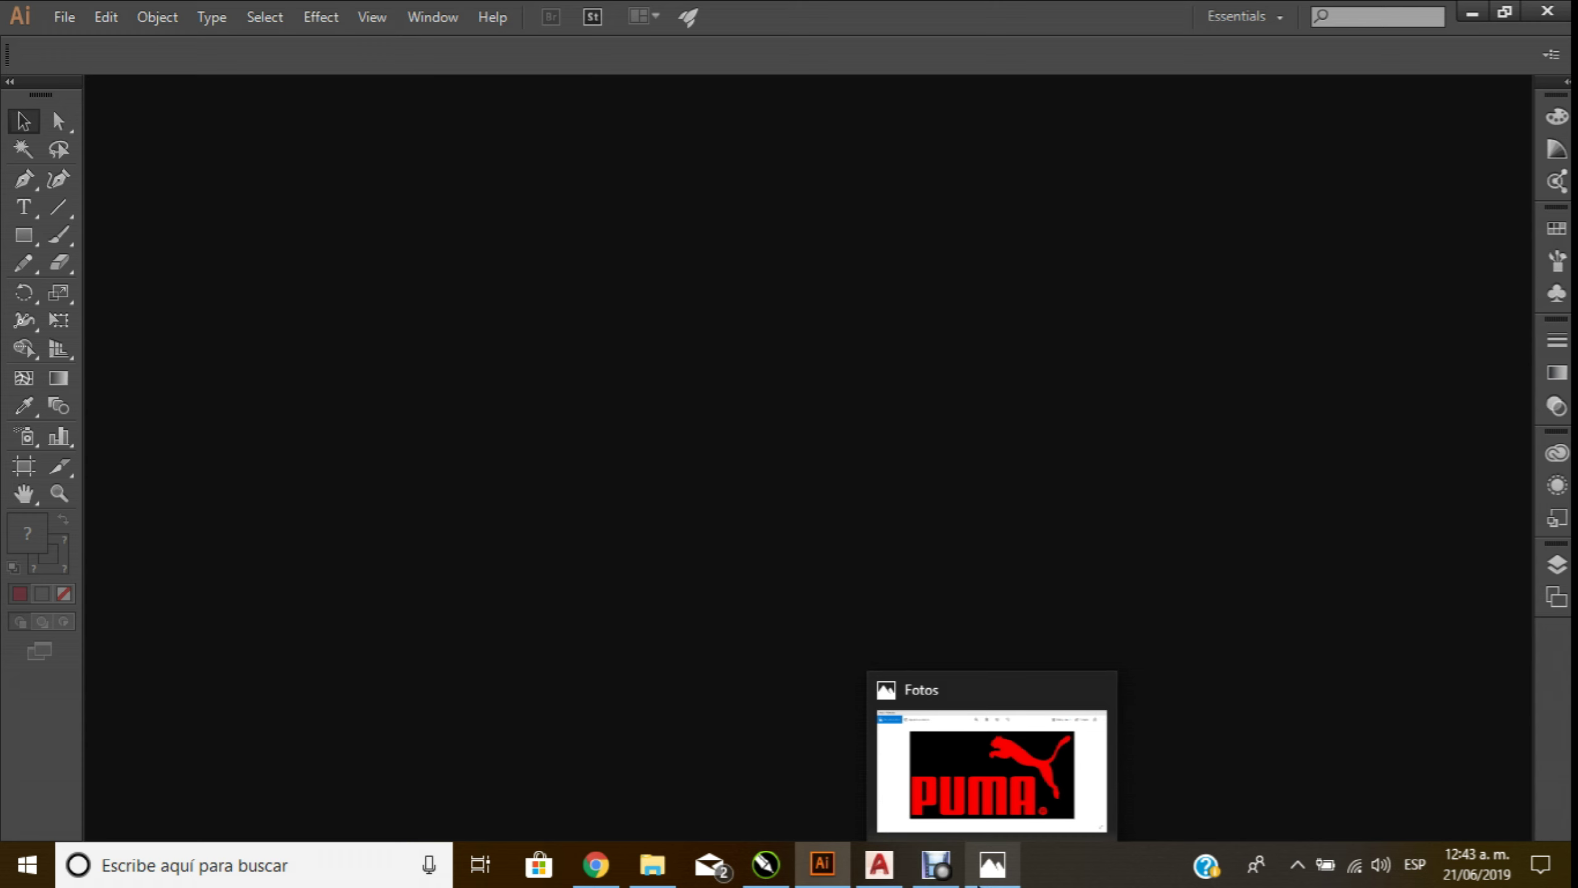
# Copy the black PUMA logo from the 'logotipo puma' Google Images results and return to Illustrator
pyautogui.moveTo(596, 865)
pyautogui.click(617, 882)
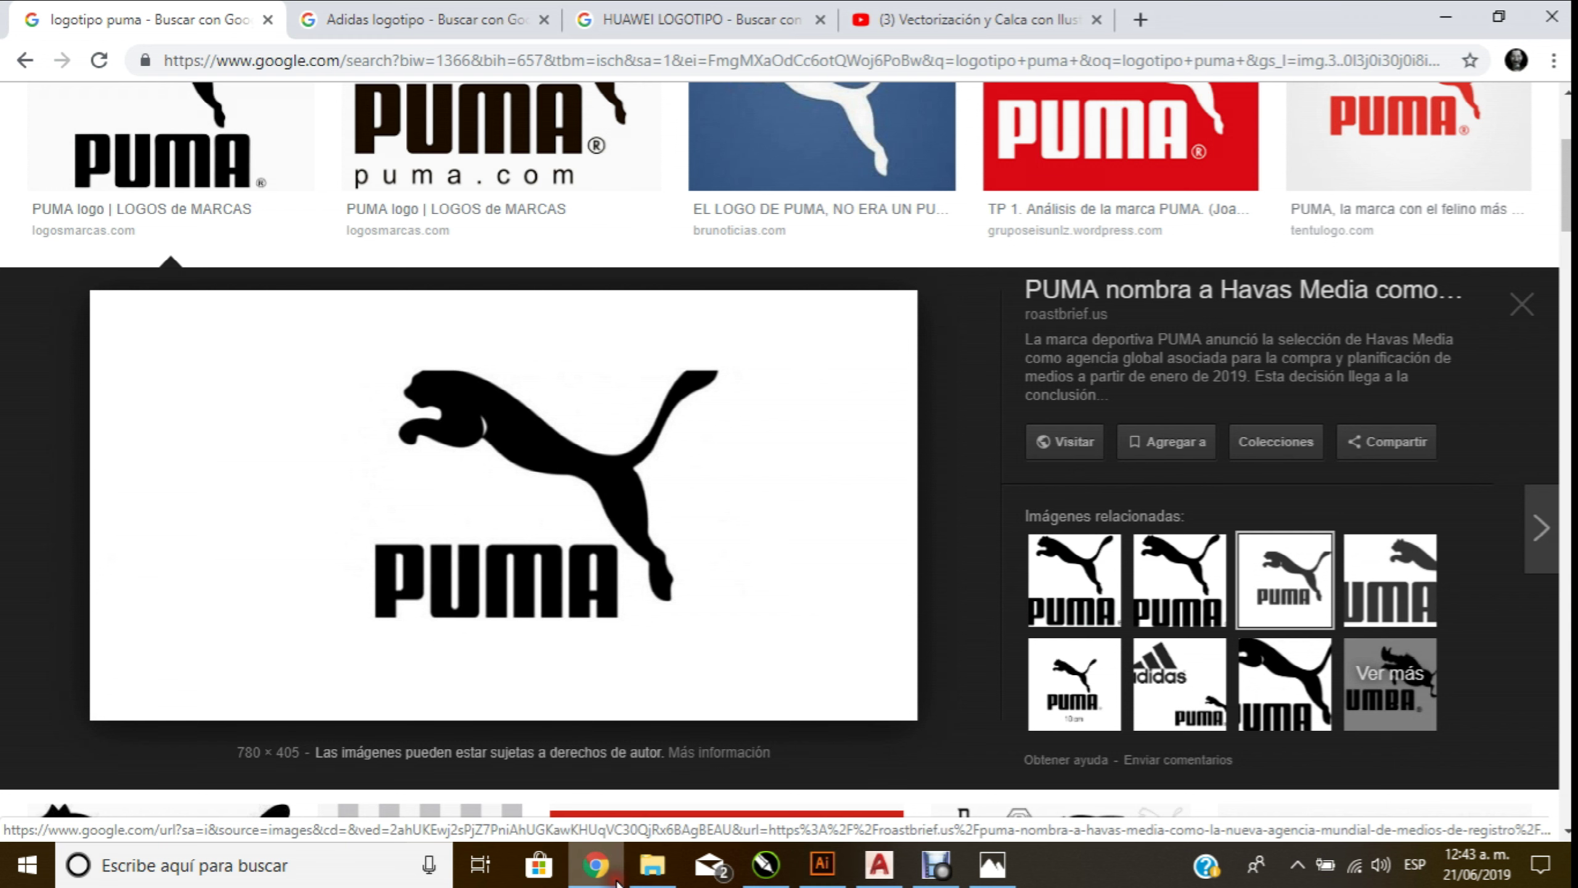
pyautogui.rightClick(579, 472)
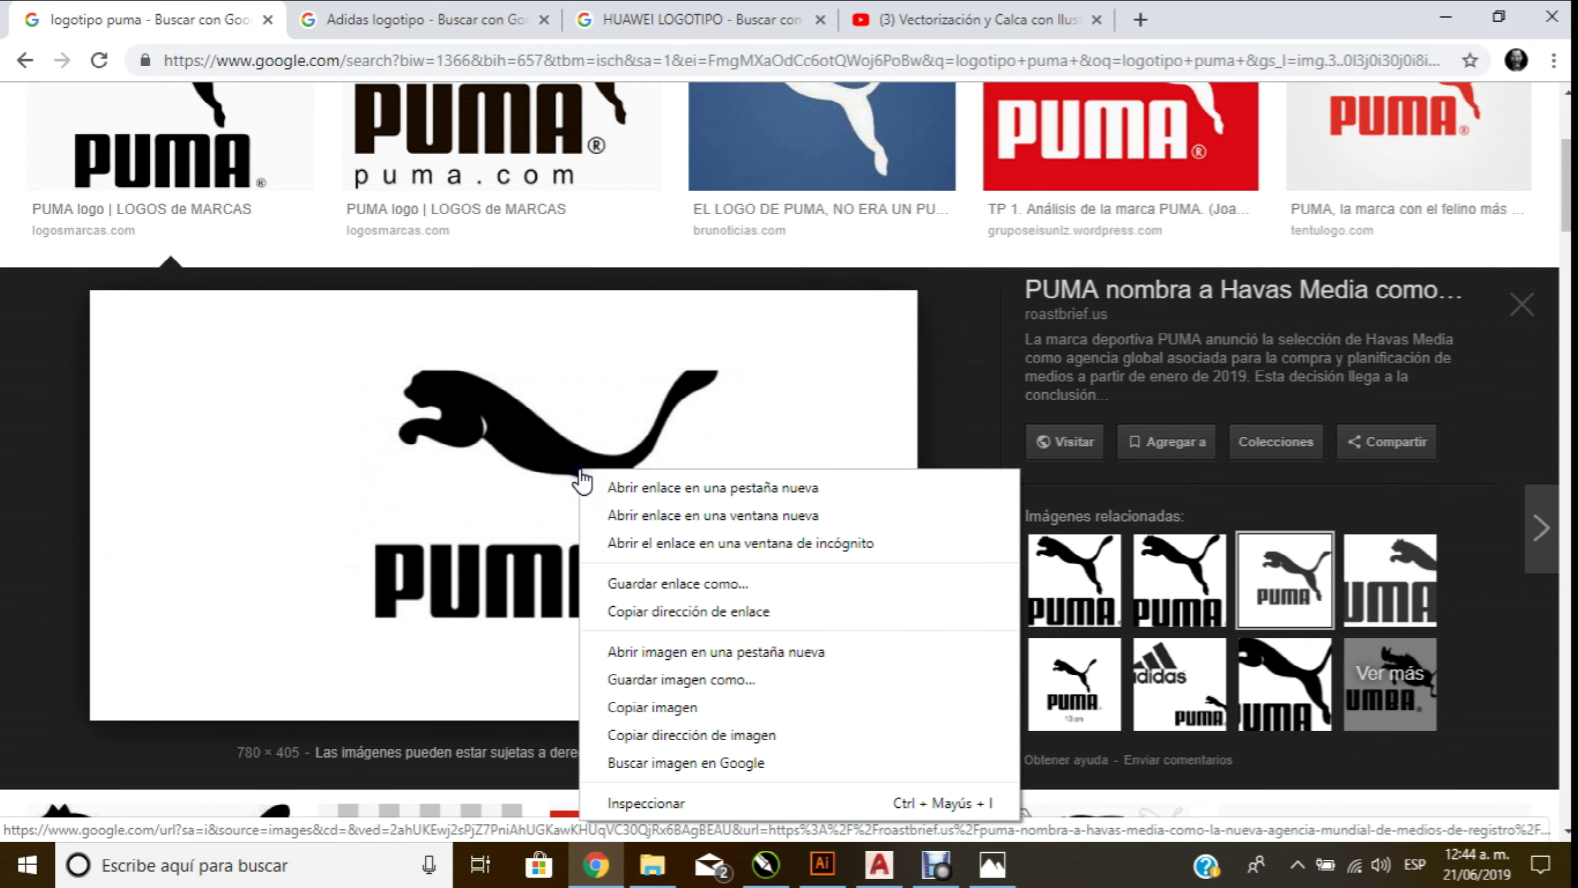
pyautogui.click(674, 709)
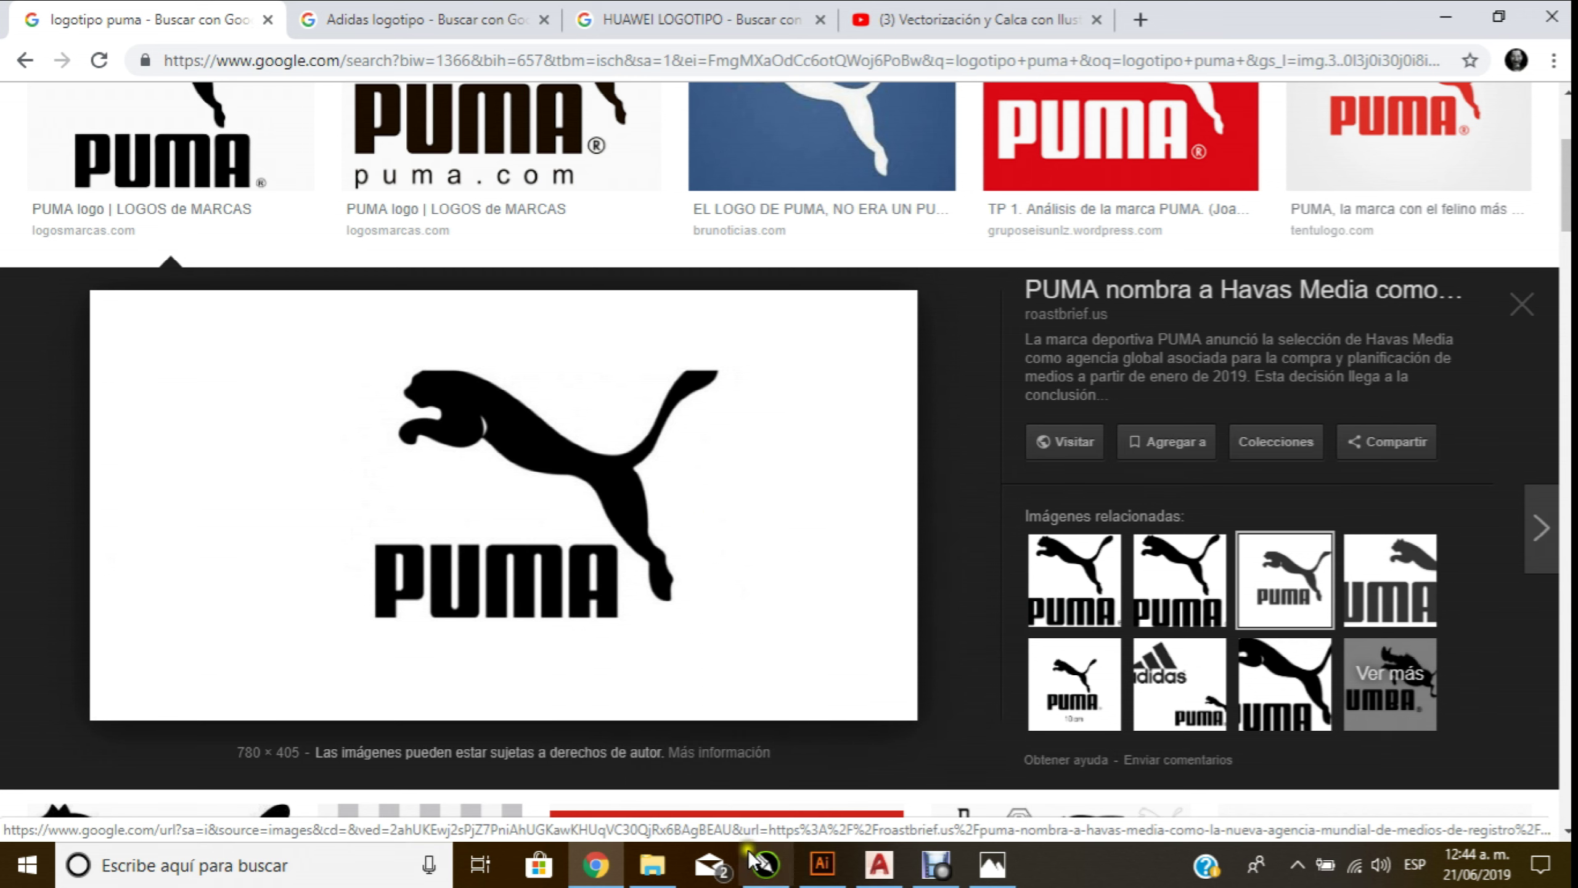
pyautogui.rightClick(605, 528)
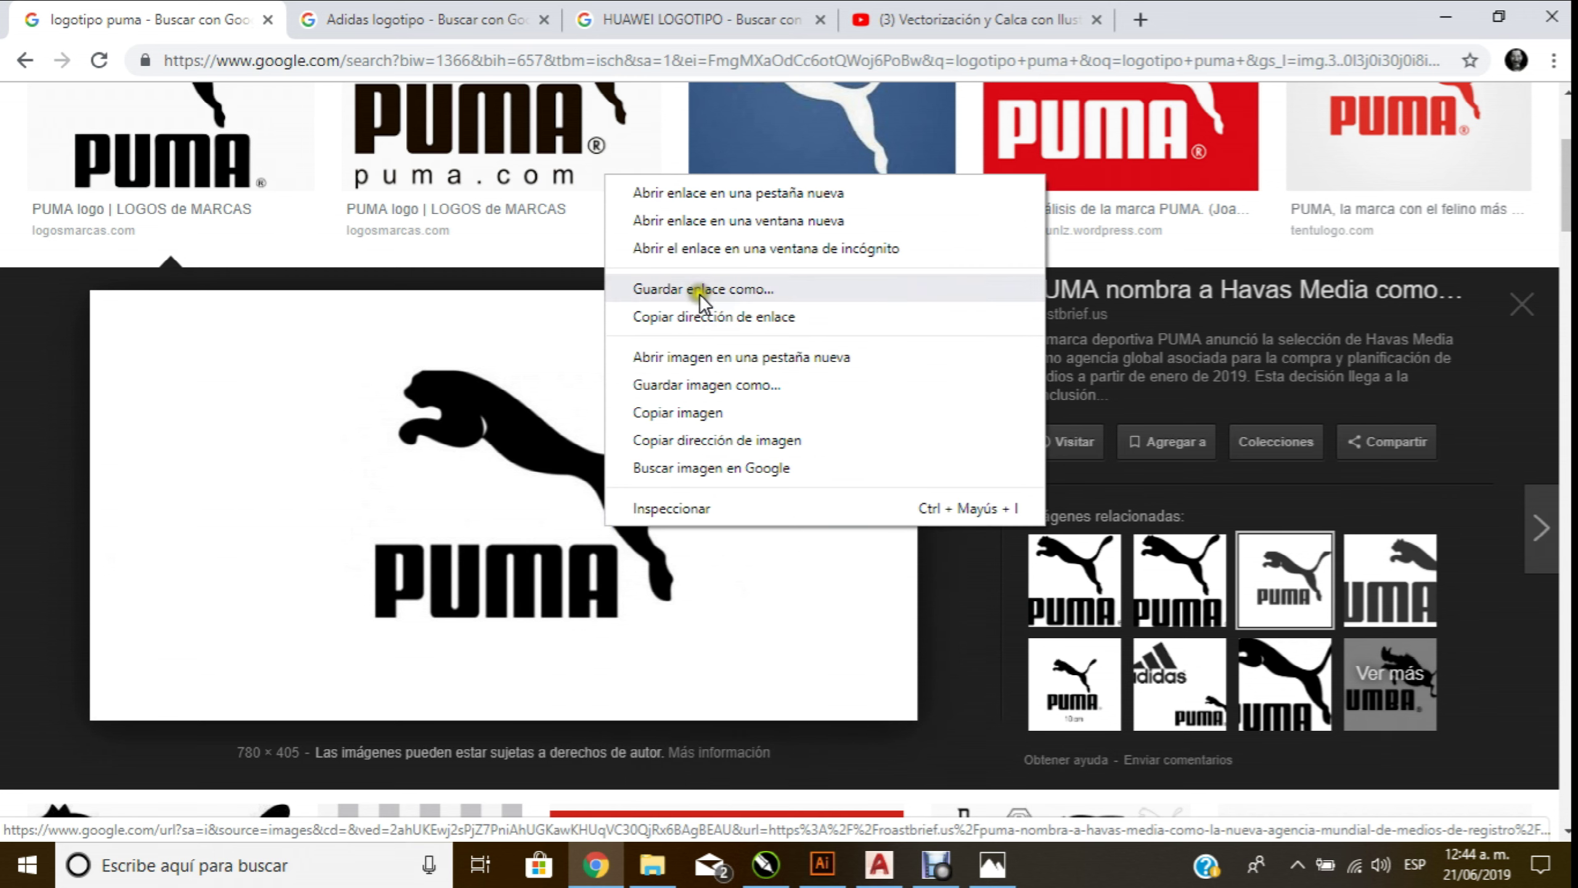
pyautogui.click(677, 413)
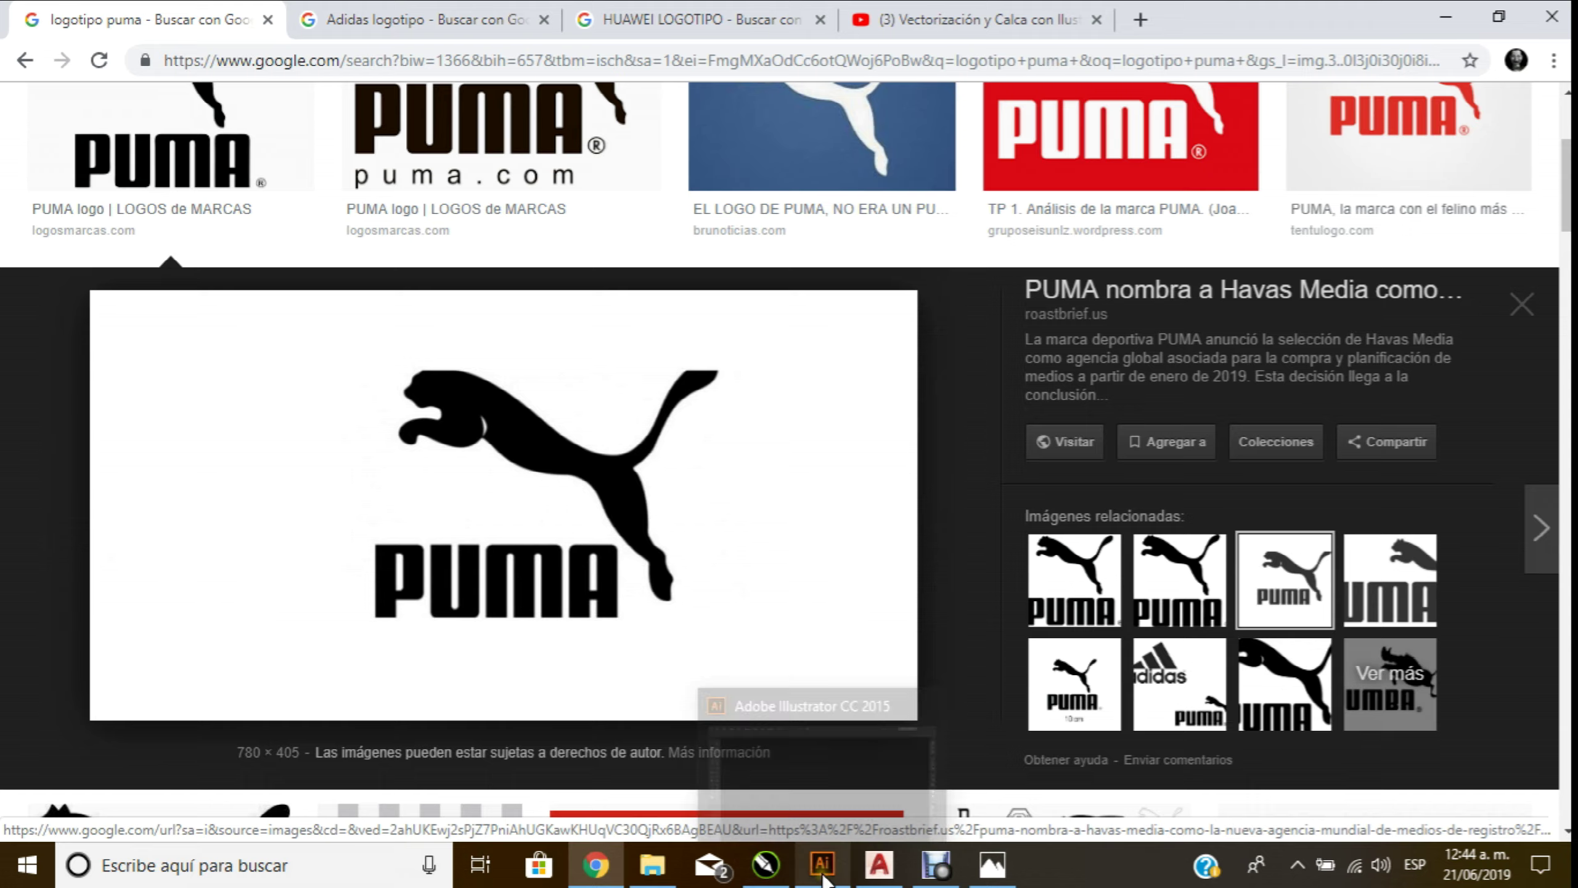
pyautogui.click(823, 871)
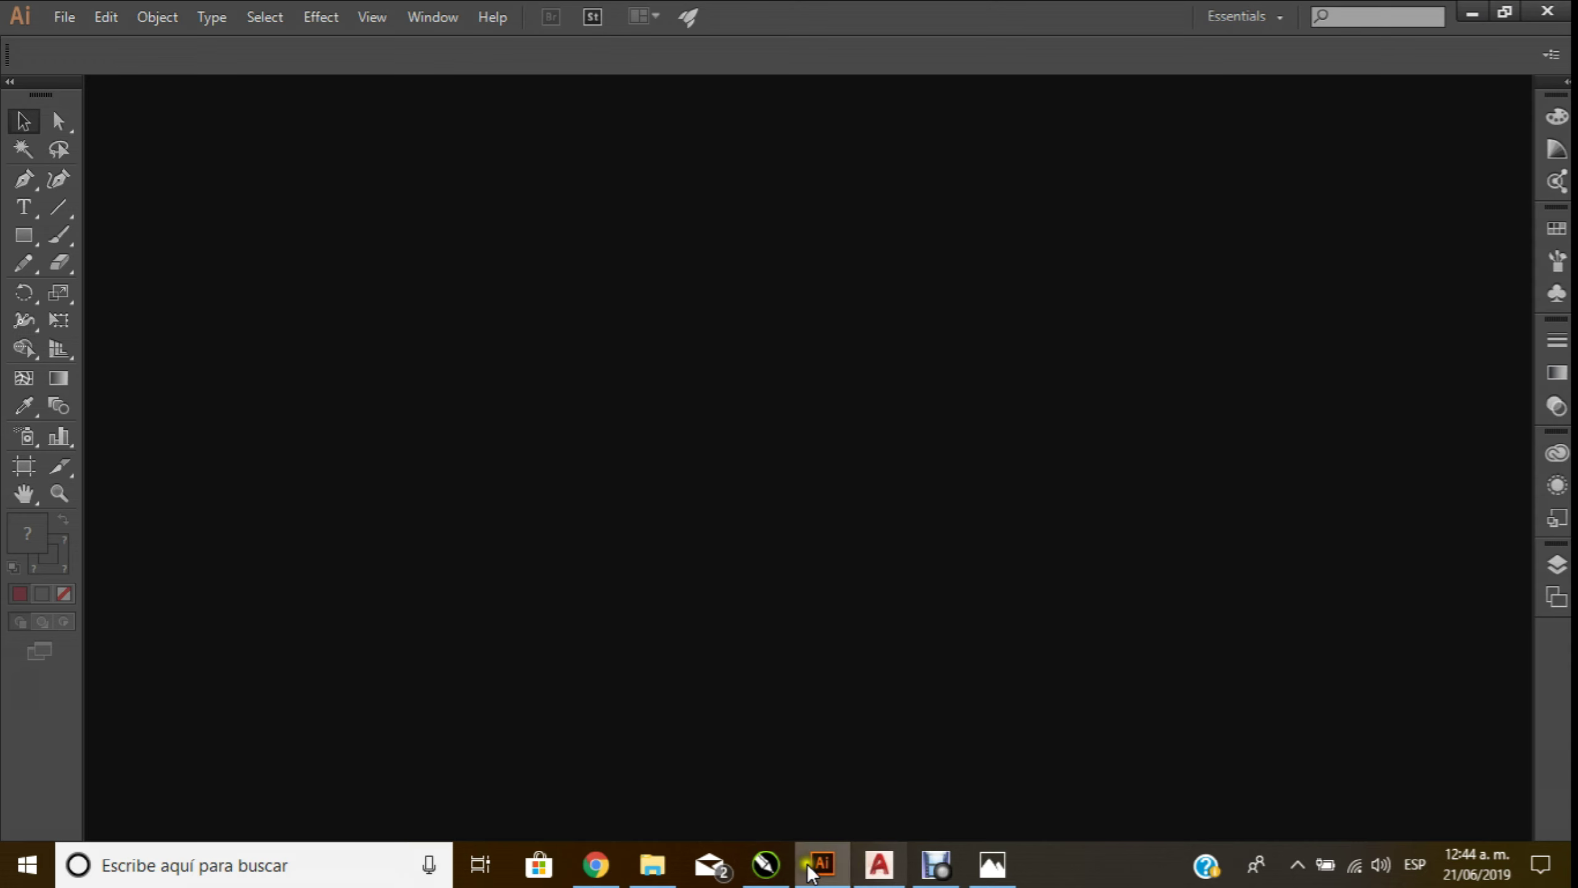
# Cycle through the CorelDRAW and AutoCAD windows on the taskbar before returning to Illustrator
pyautogui.click(766, 866)
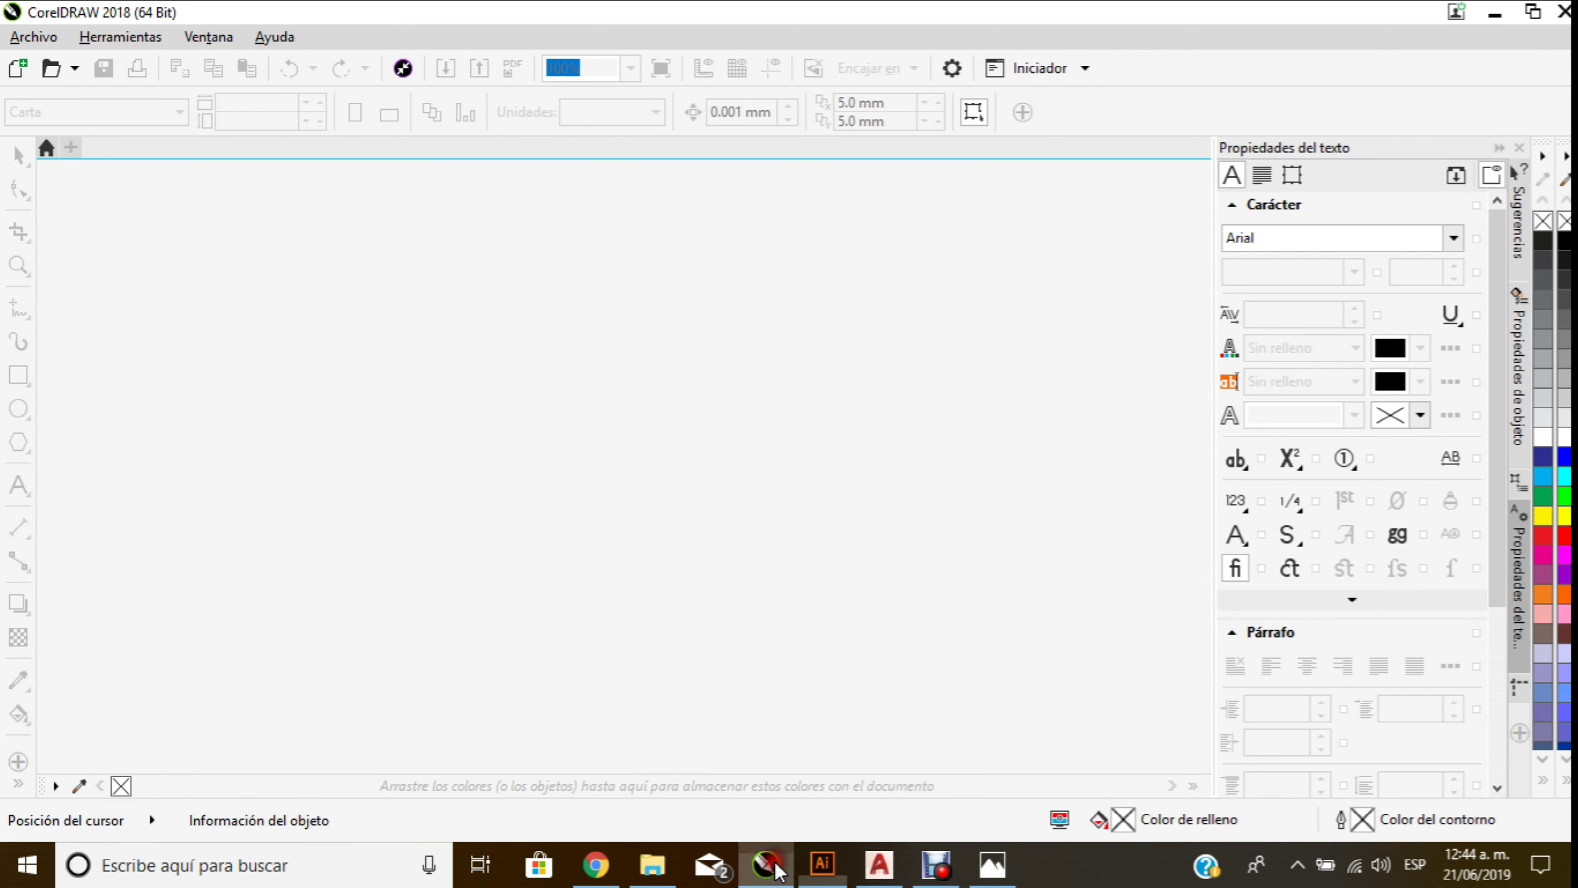
pyautogui.click(890, 868)
pyautogui.click(890, 868)
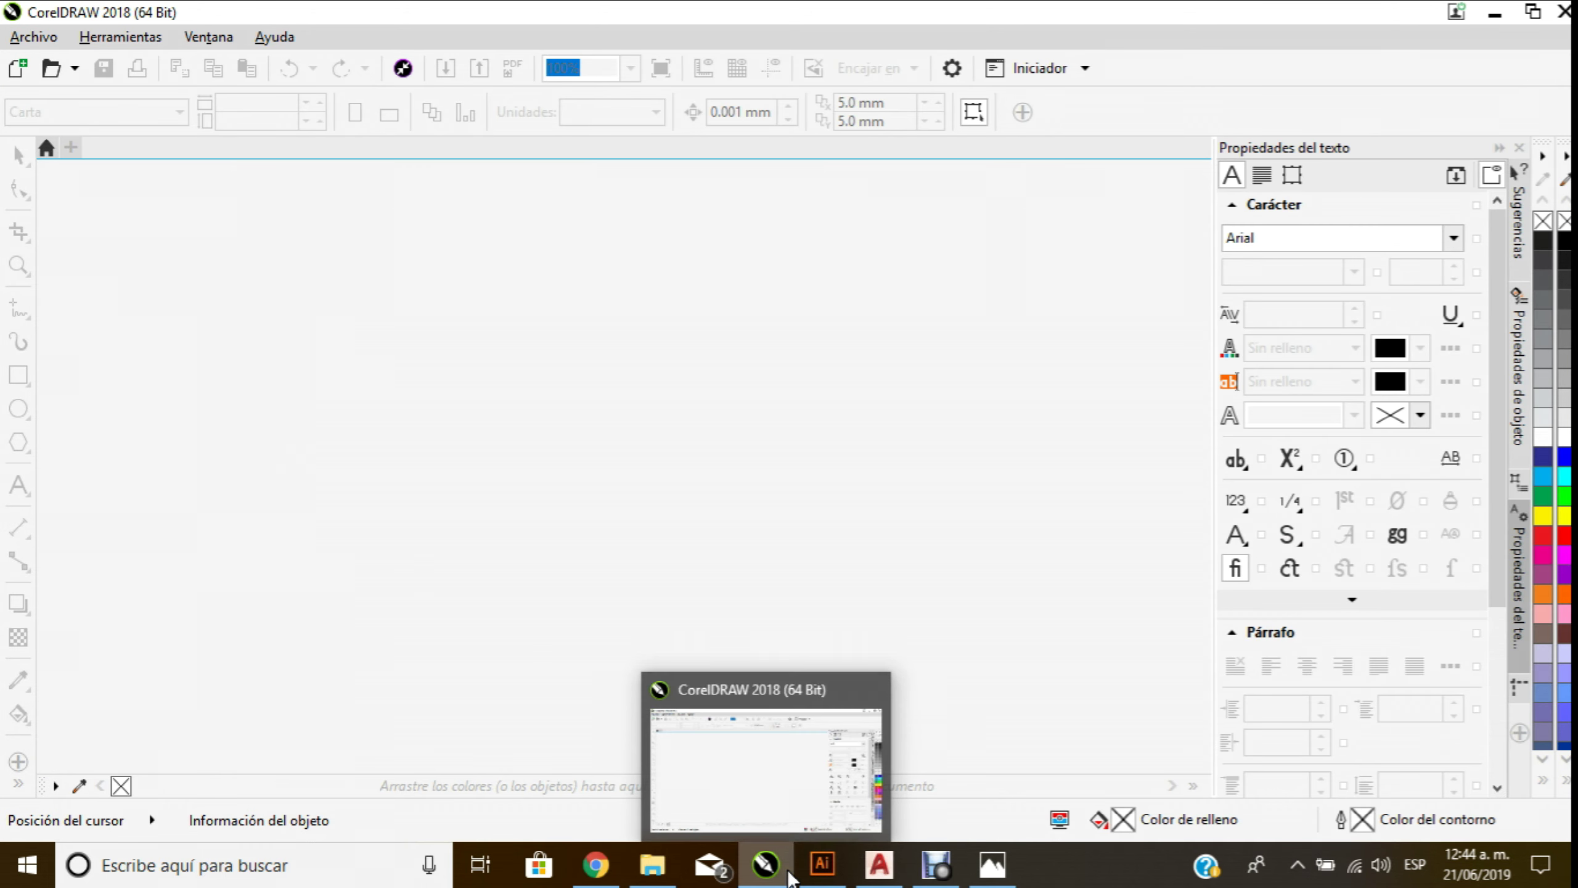
pyautogui.click(822, 864)
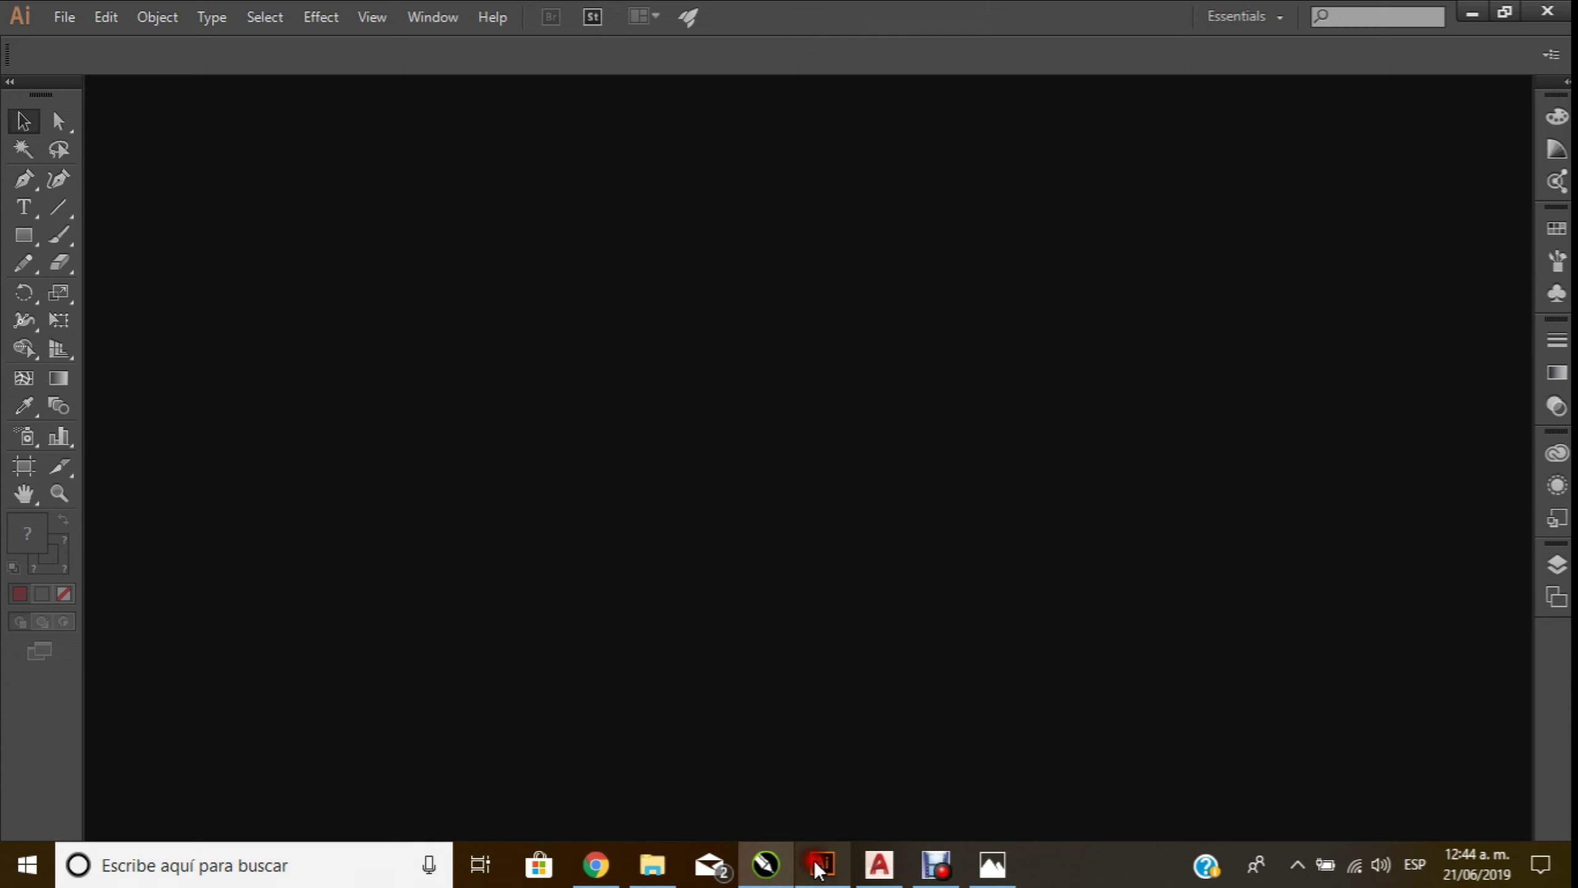
# Create a new Illustrator document with the B5 page size
pyautogui.click(68, 15)
pyautogui.click(113, 43)
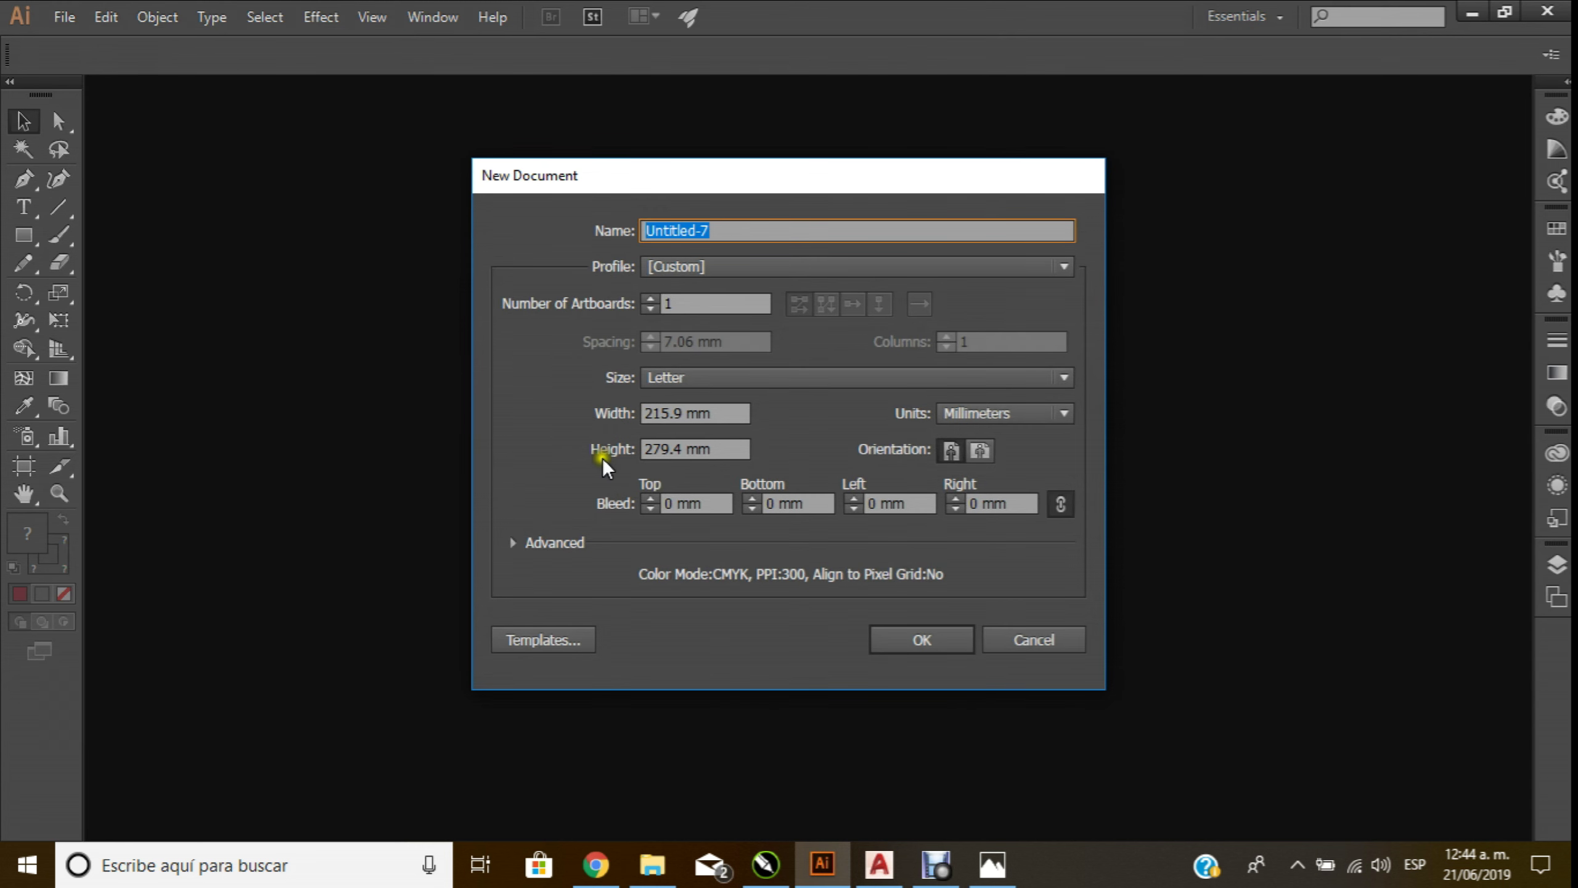
pyautogui.click(1065, 375)
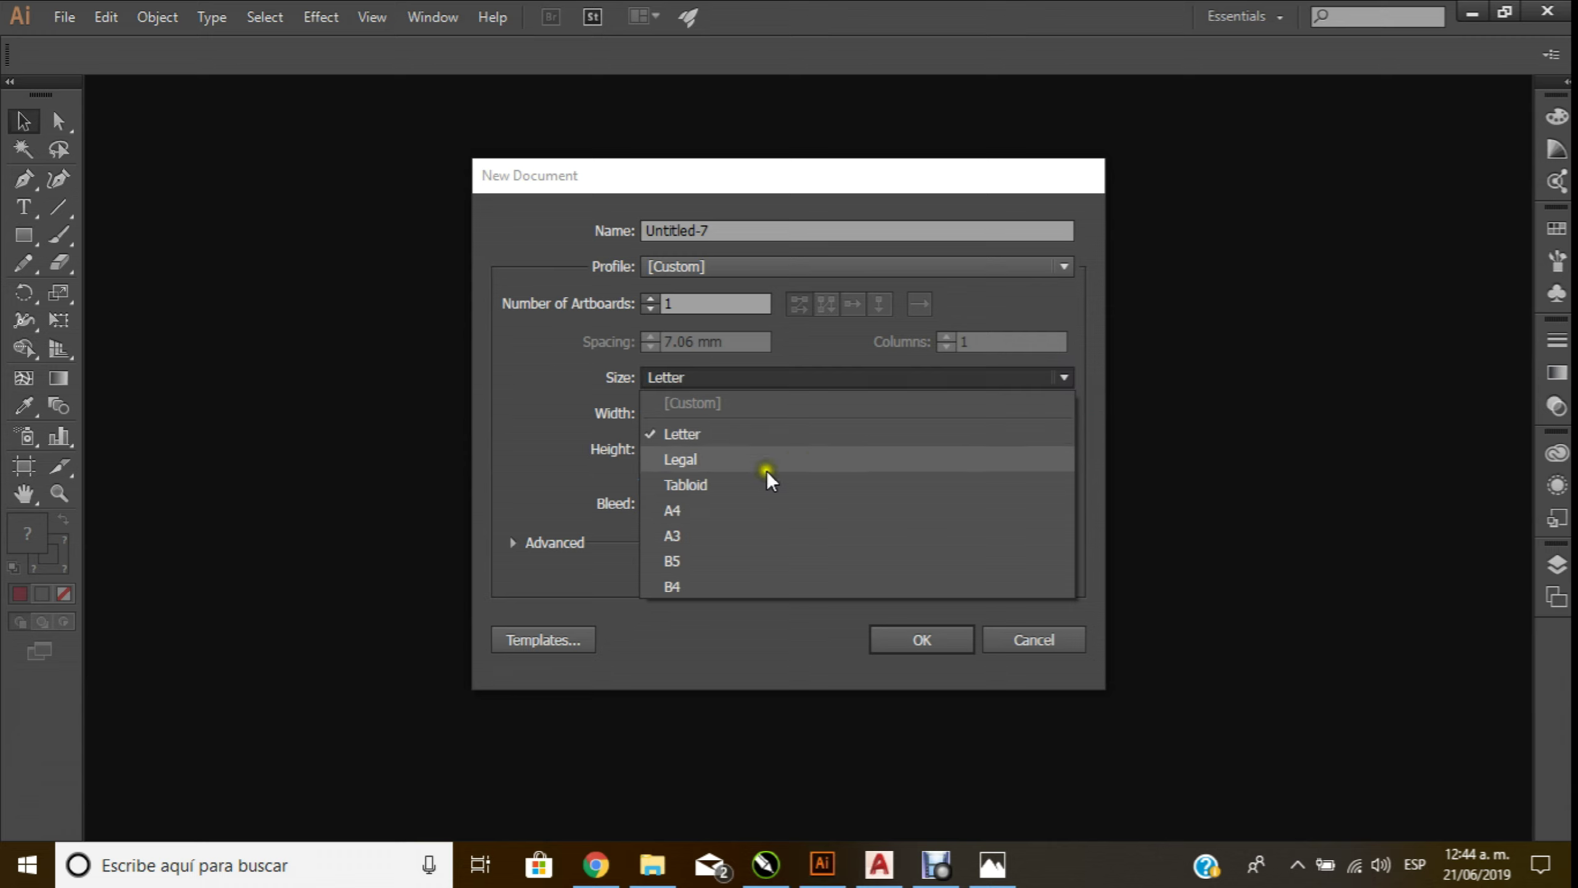
pyautogui.click(871, 581)
pyautogui.click(903, 643)
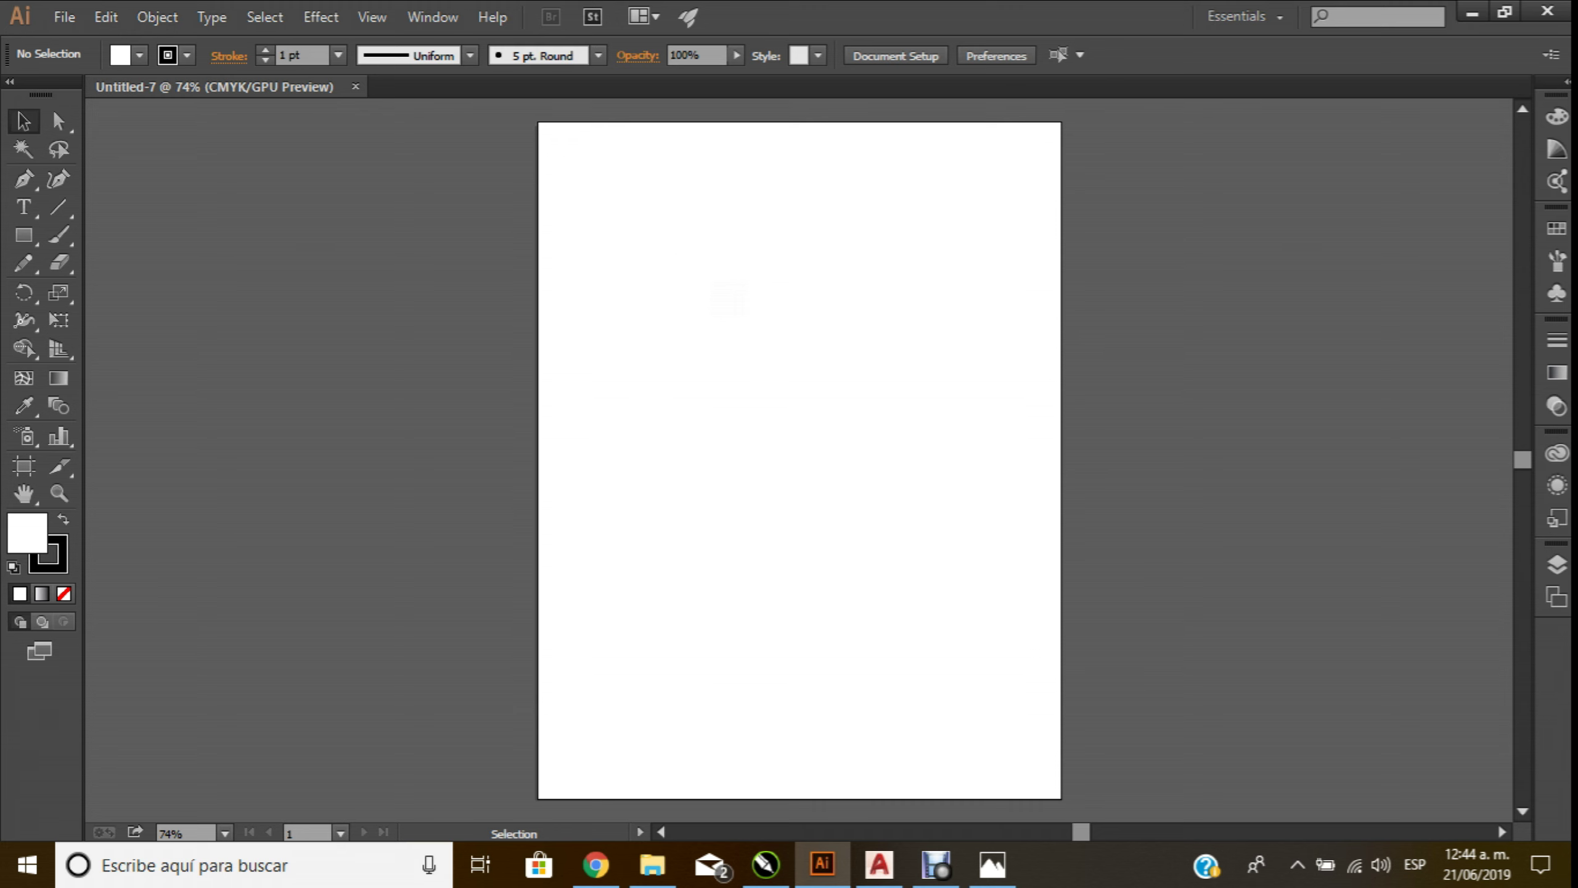
pyautogui.click(66, 17)
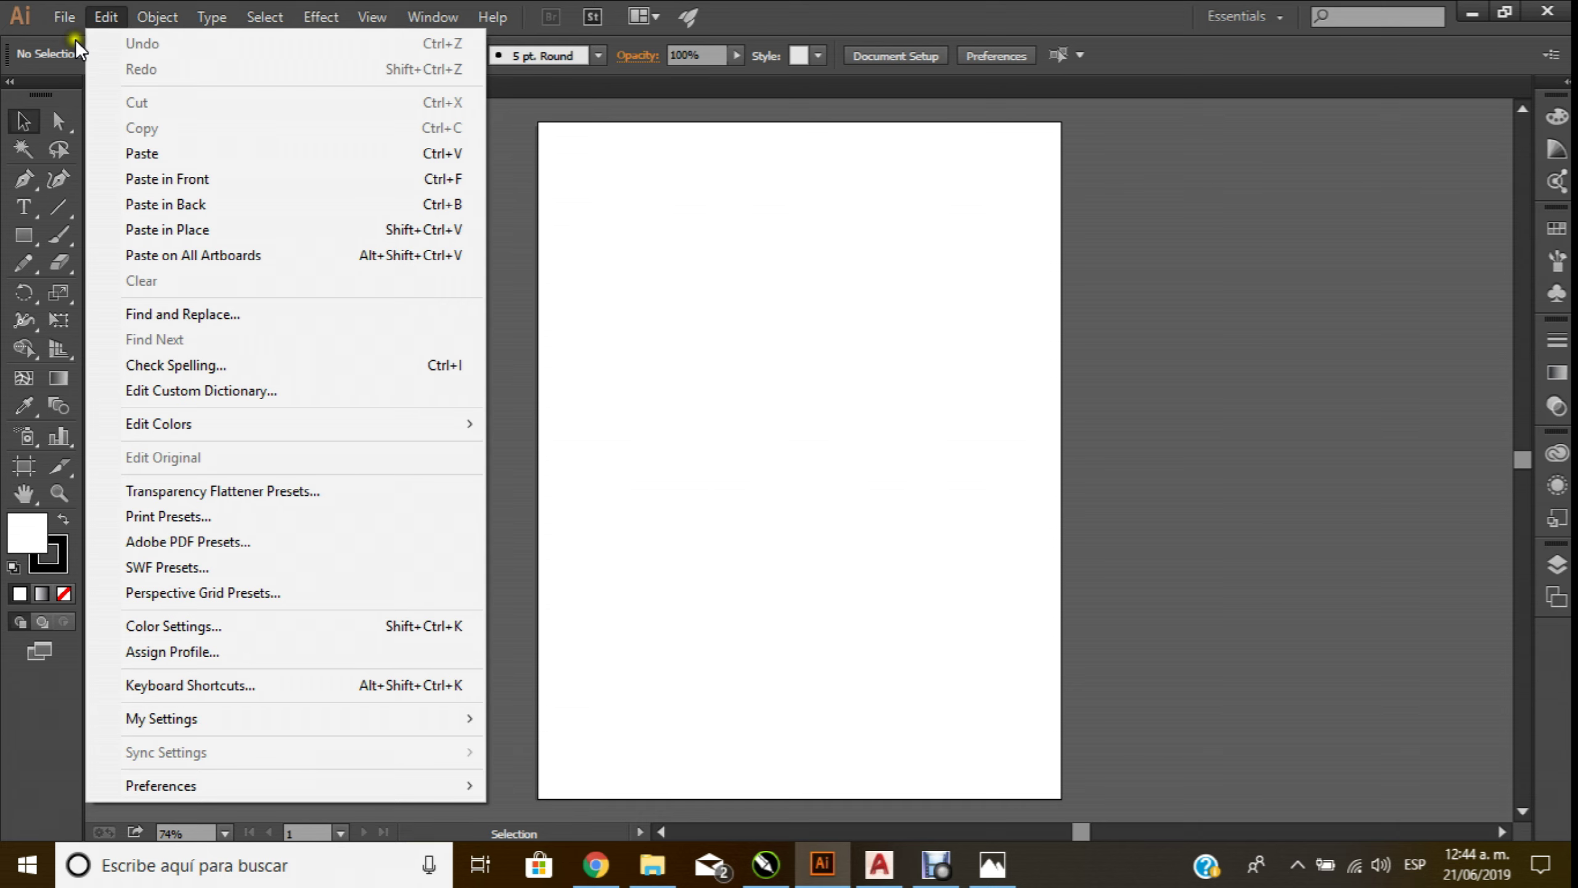
# Paste the PUMA image, reposition it, and Image Trace then Expand it into vector paths
pyautogui.click(143, 155)
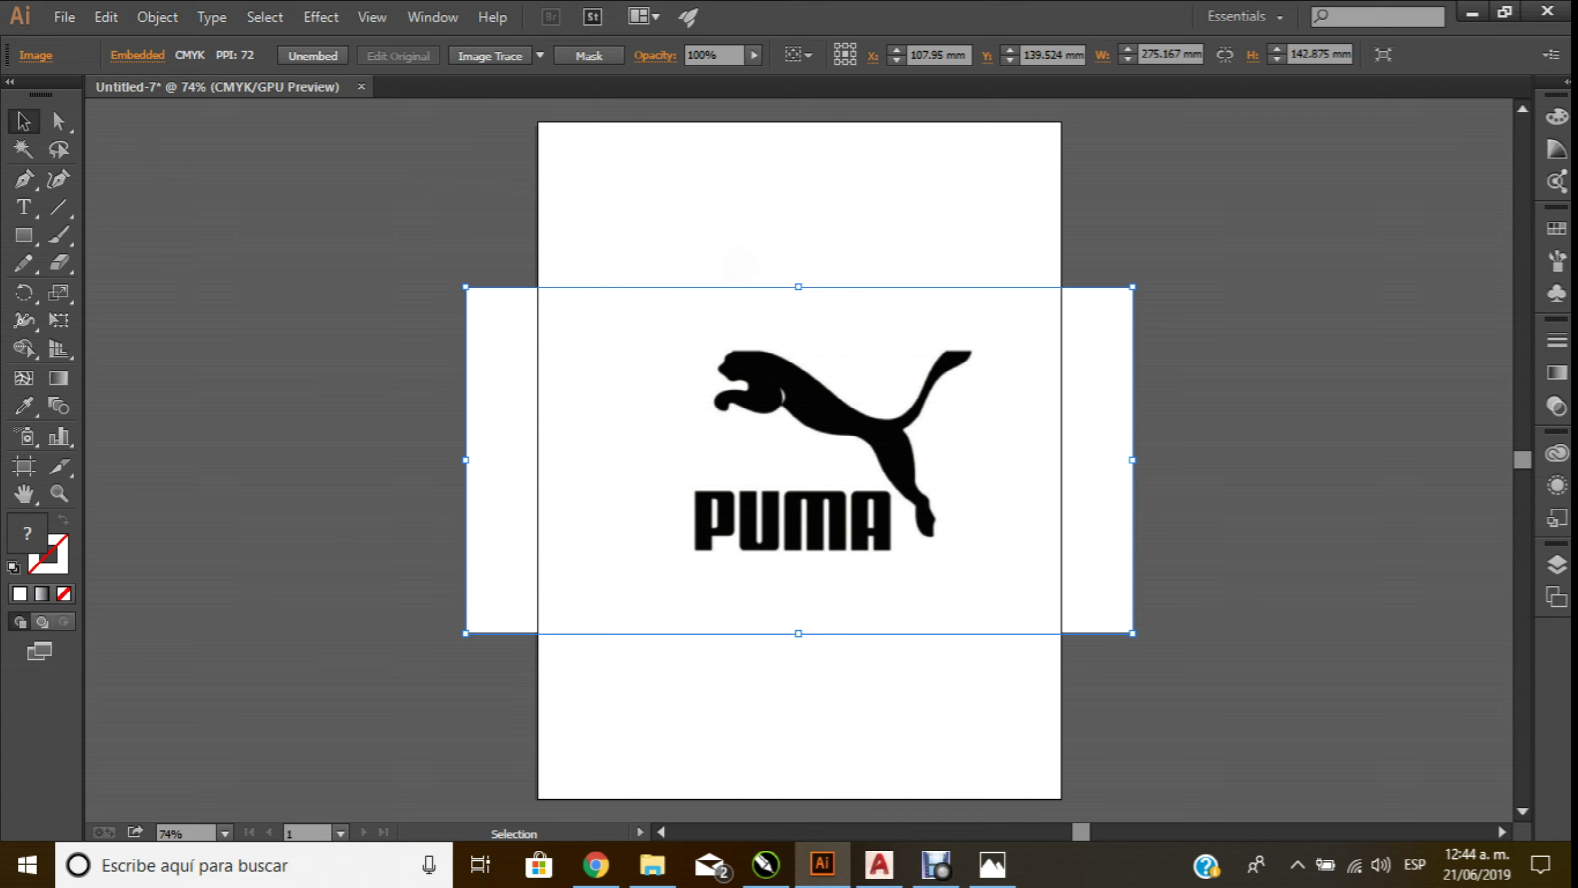
pyautogui.moveTo(909, 343)
pyautogui.mouseDown()
pyautogui.moveTo(888, 311)
pyautogui.moveTo(898, 294)
pyautogui.mouseUp()
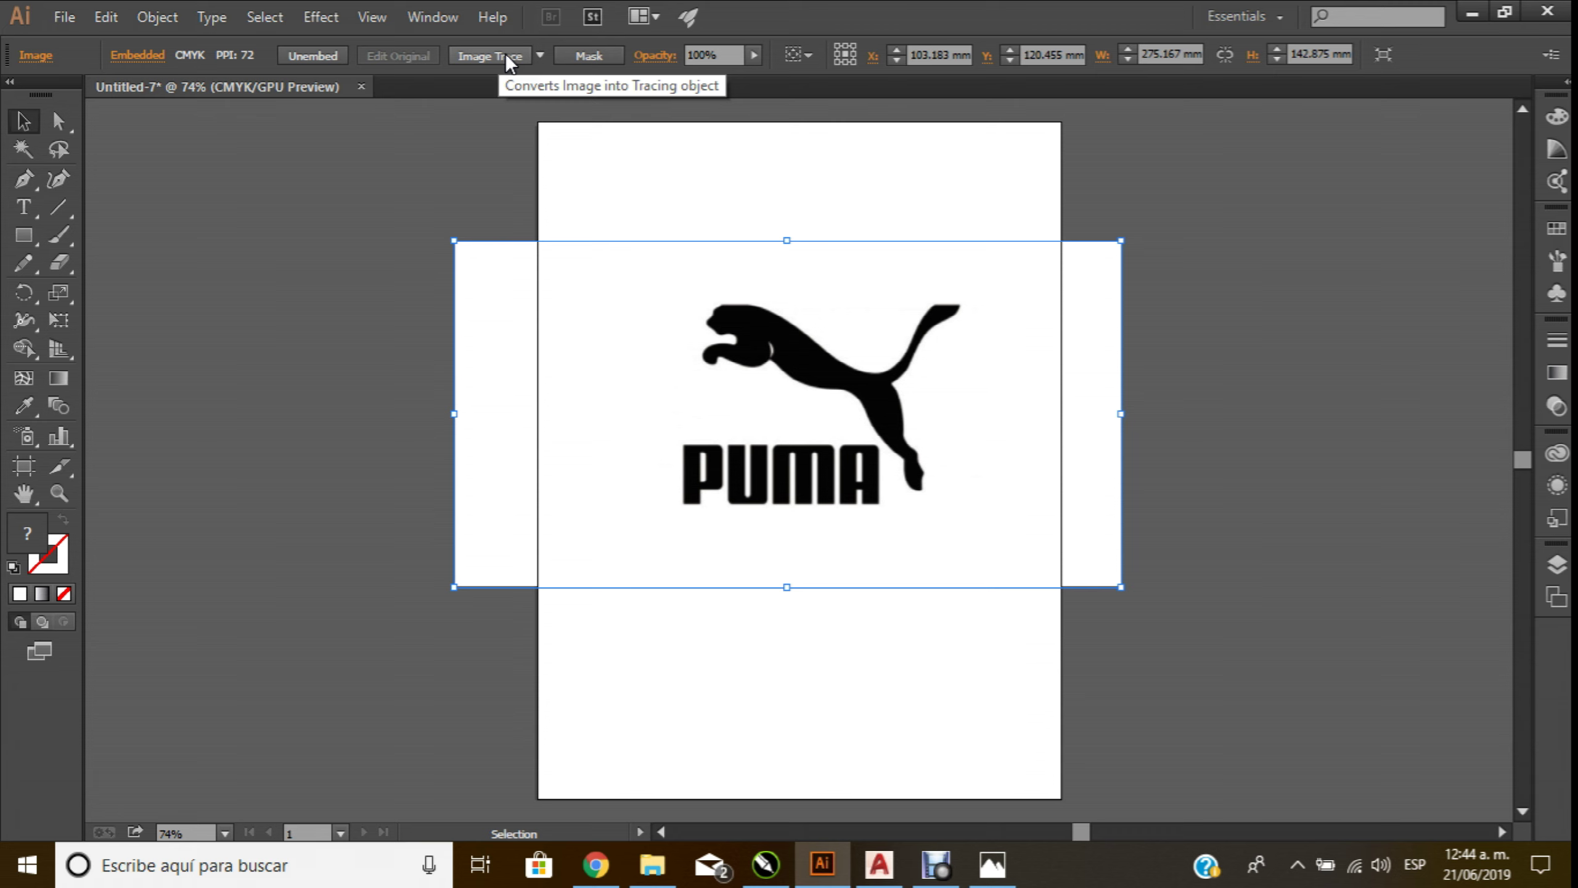
pyautogui.click(507, 56)
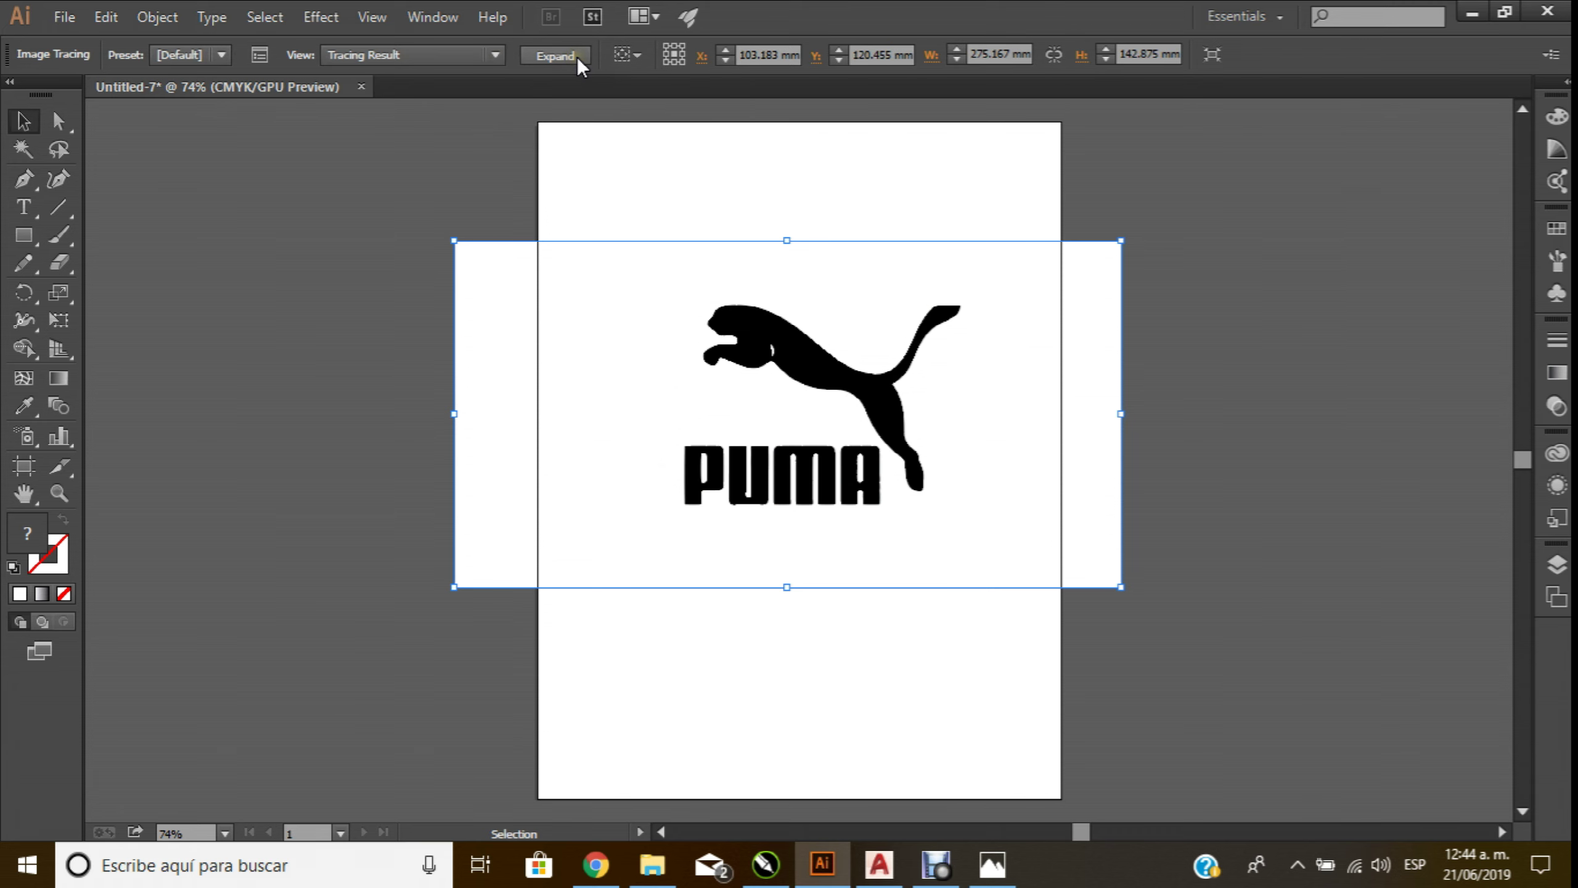
pyautogui.click(577, 56)
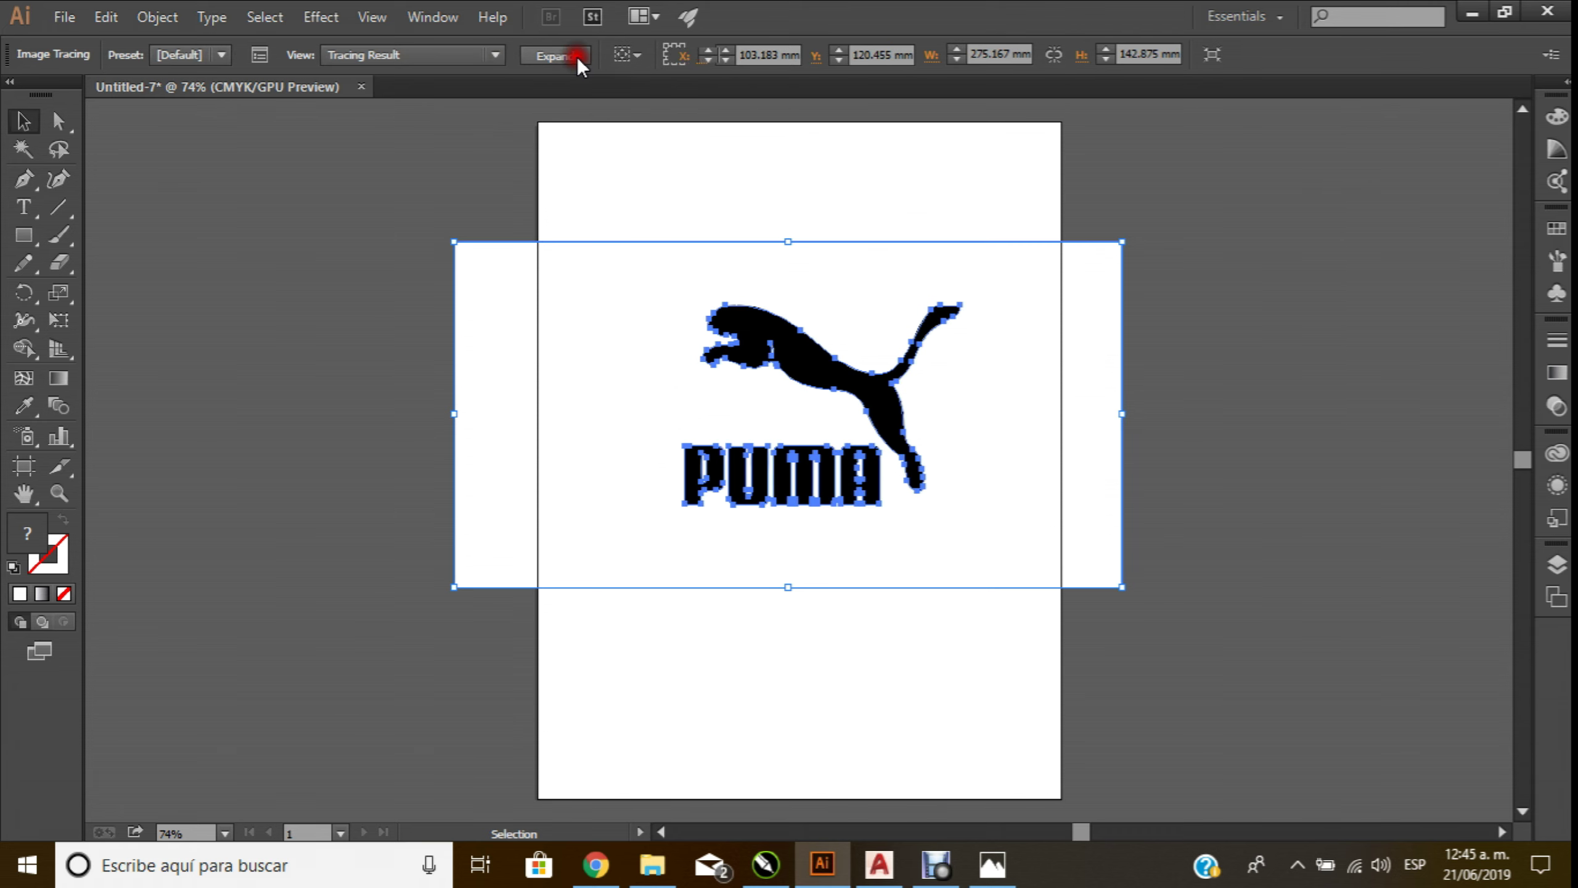
pyautogui.click(895, 159)
pyautogui.moveTo(905, 300)
pyautogui.mouseDown()
pyautogui.moveTo(910, 247)
pyautogui.moveTo(899, 272)
pyautogui.mouseUp()
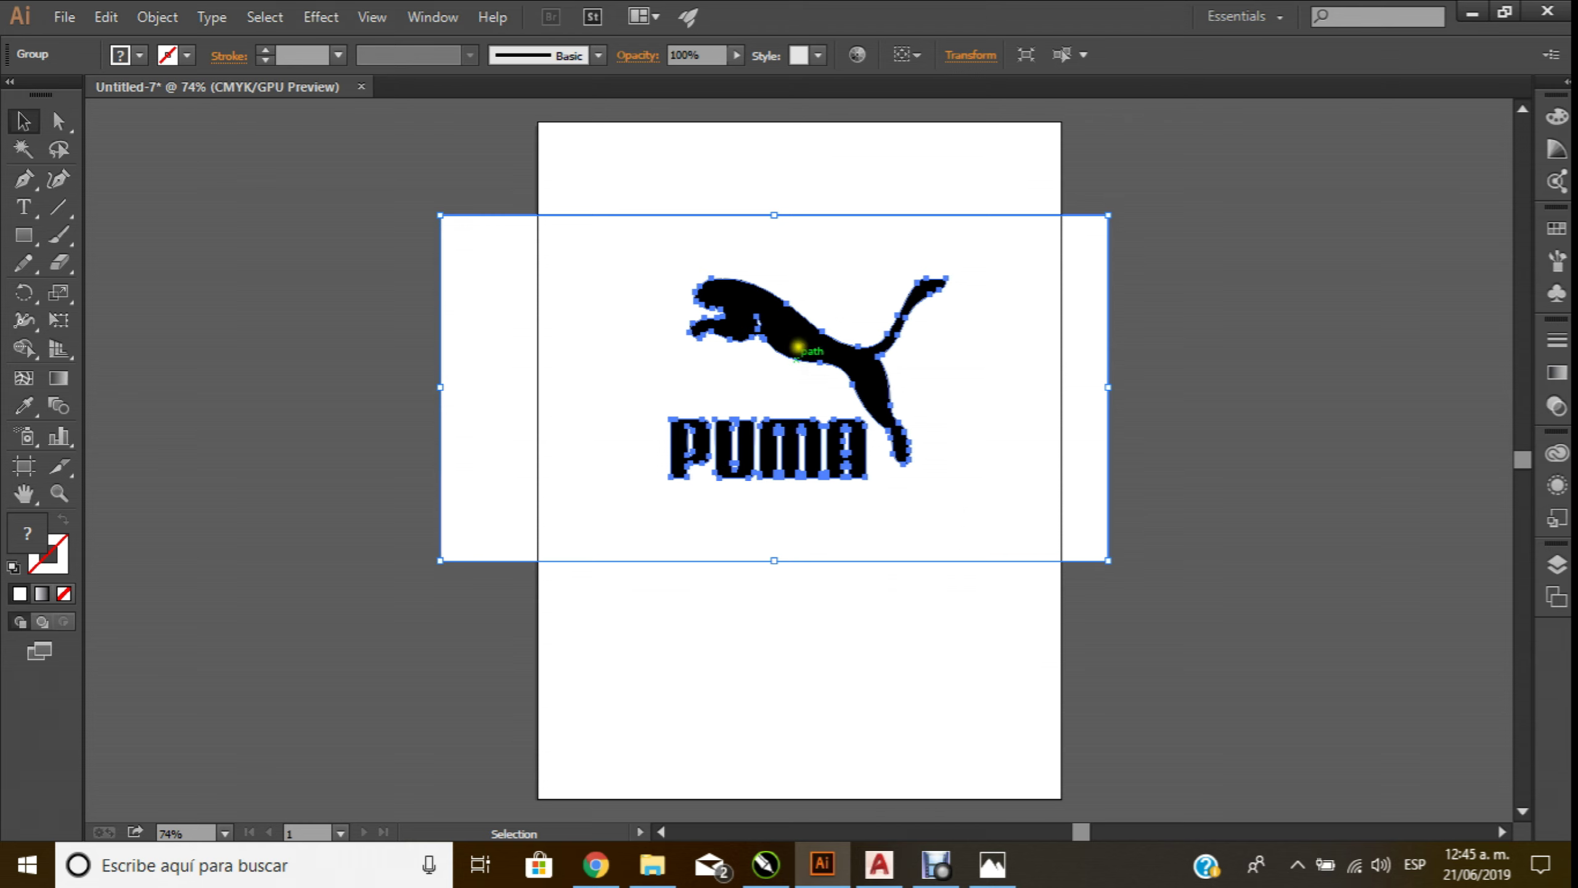
# Ungroup the traced PUMA shapes and drag the white background path off the logo
pyautogui.click(855, 638)
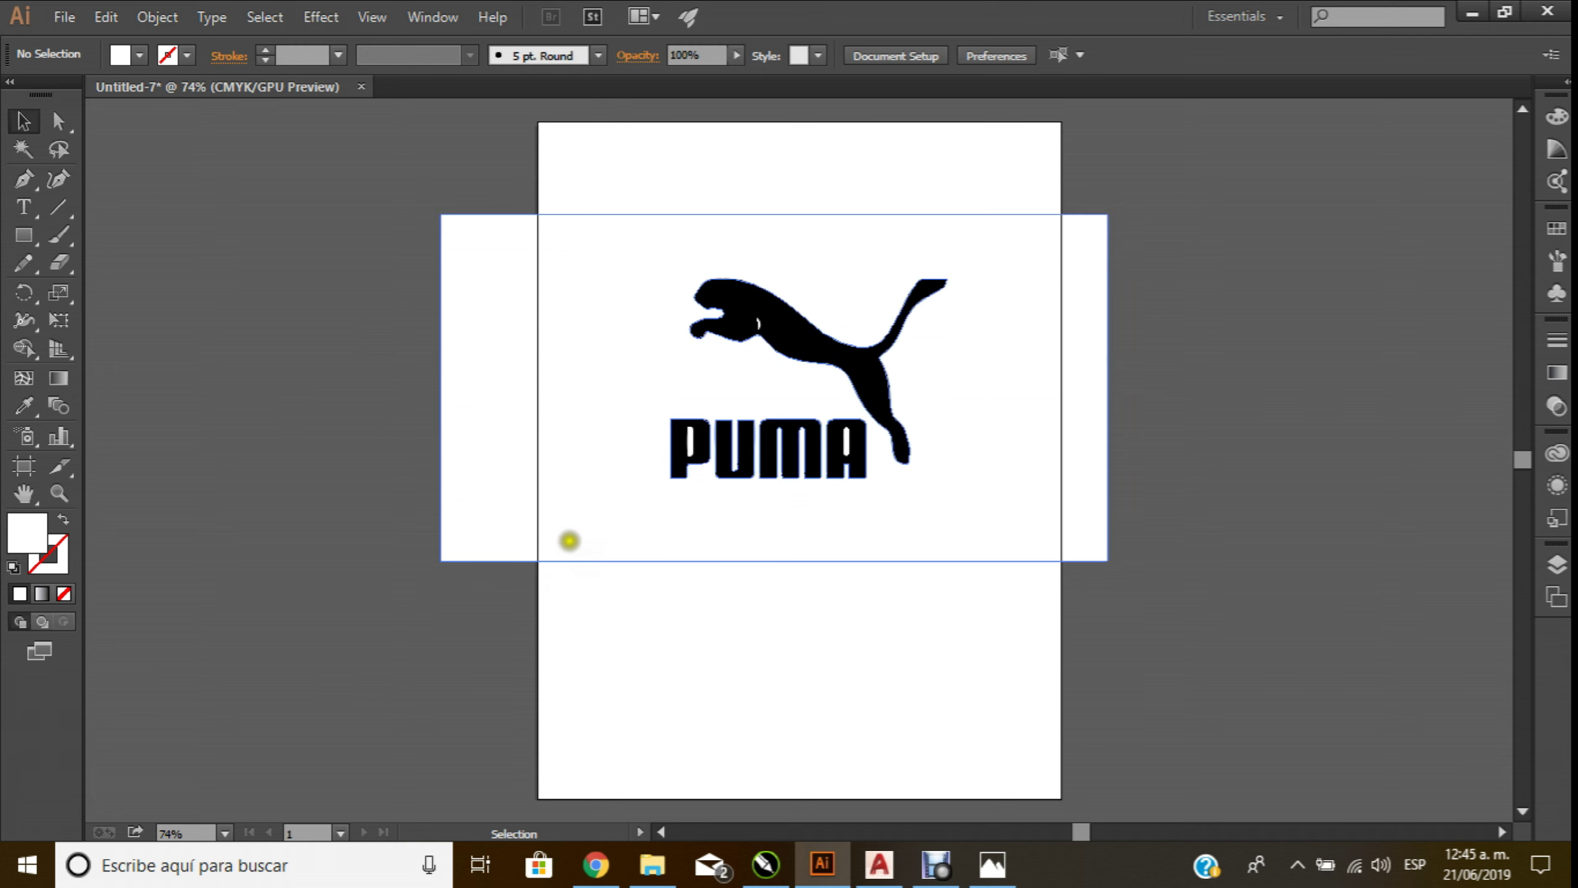
pyautogui.click(947, 520)
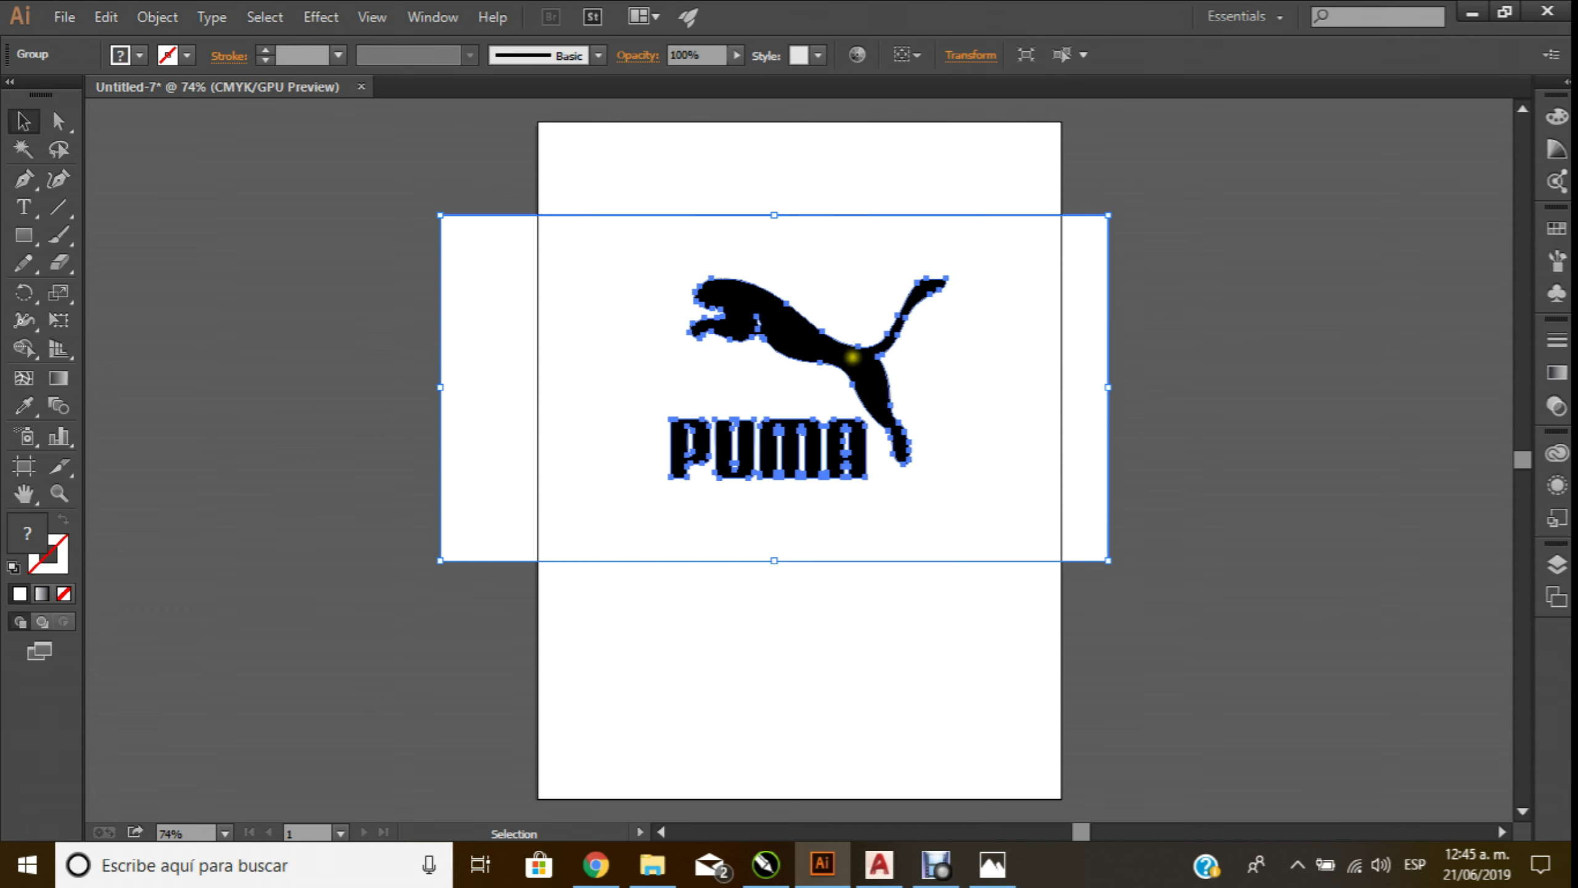
pyautogui.rightClick(848, 511)
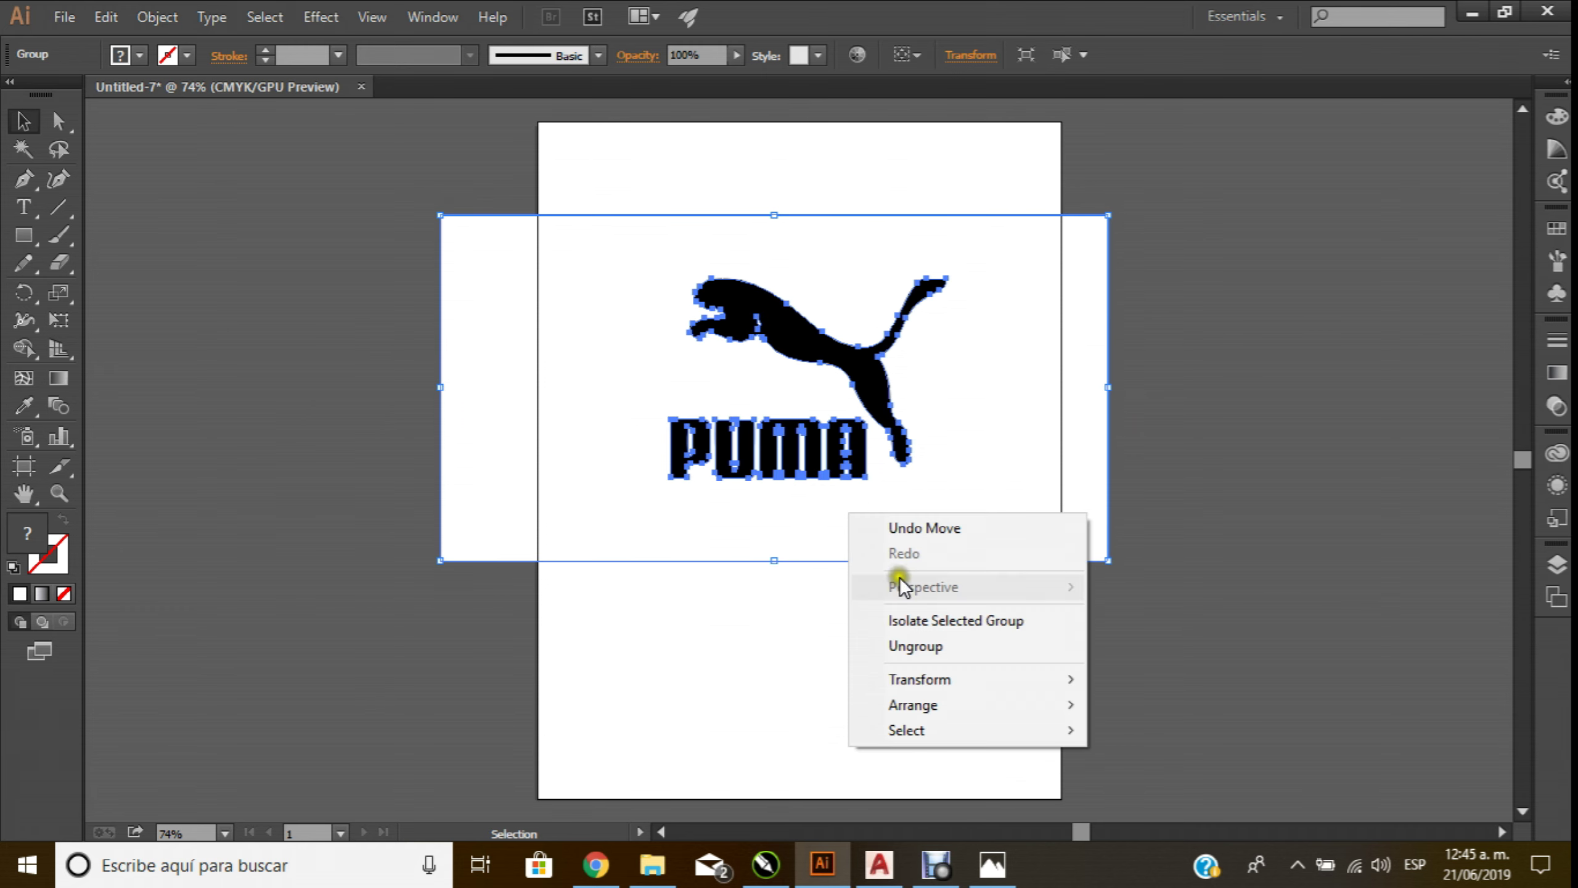
pyautogui.click(930, 650)
pyautogui.click(833, 658)
pyautogui.moveTo(913, 526)
pyautogui.mouseDown()
pyautogui.moveTo(677, 628)
pyautogui.moveTo(880, 744)
pyautogui.mouseUp()
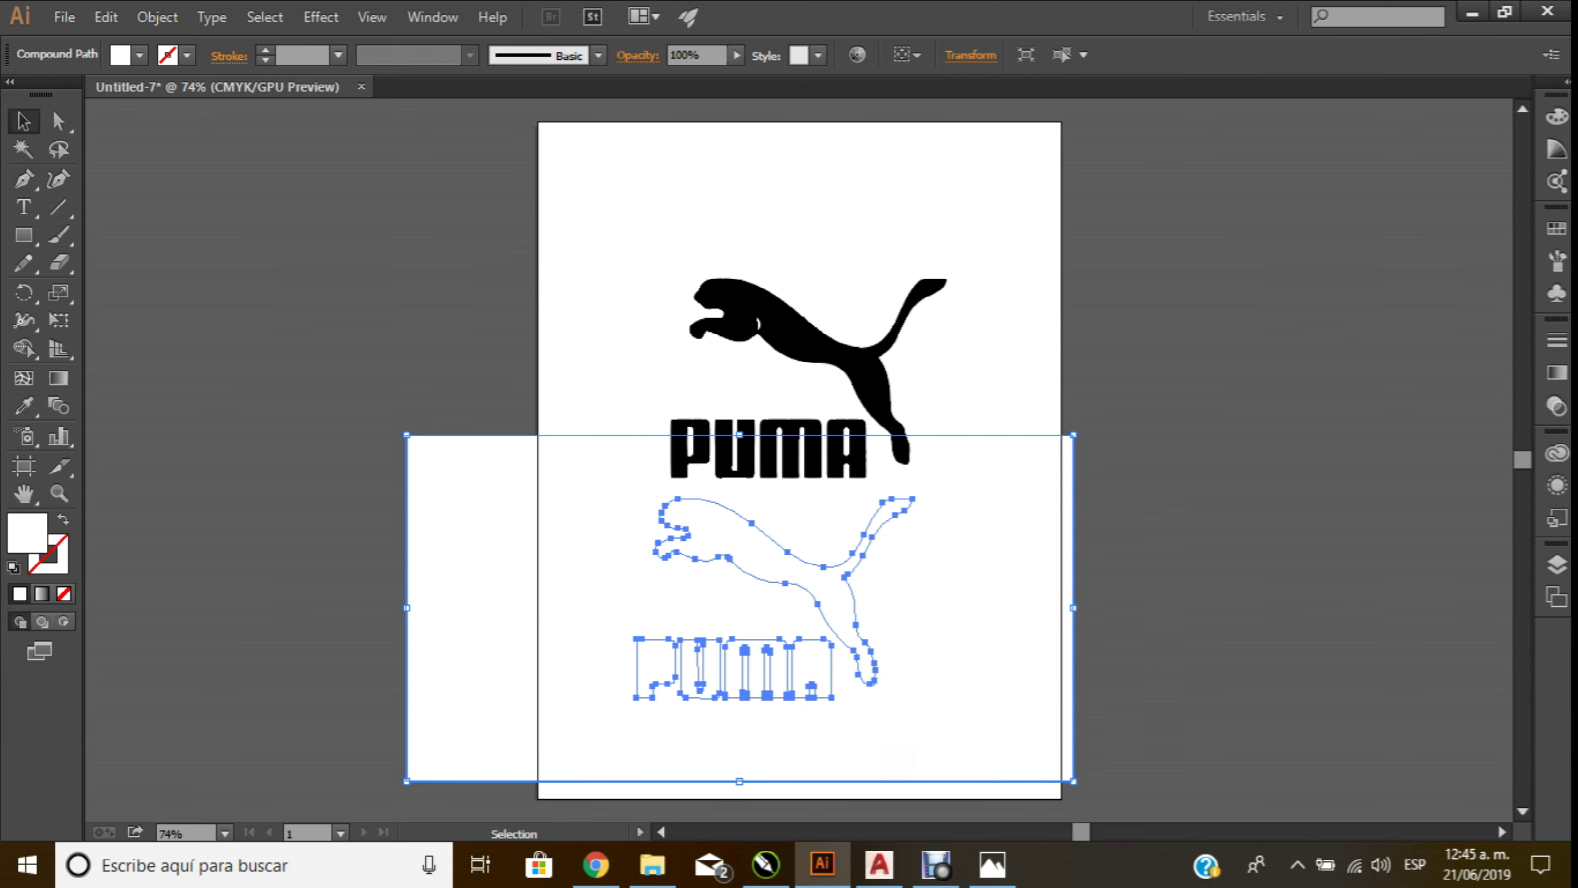
# Remove the white background shape and select the leaping cat path
pyautogui.hotkey('ctrl', 'shift', 'a')
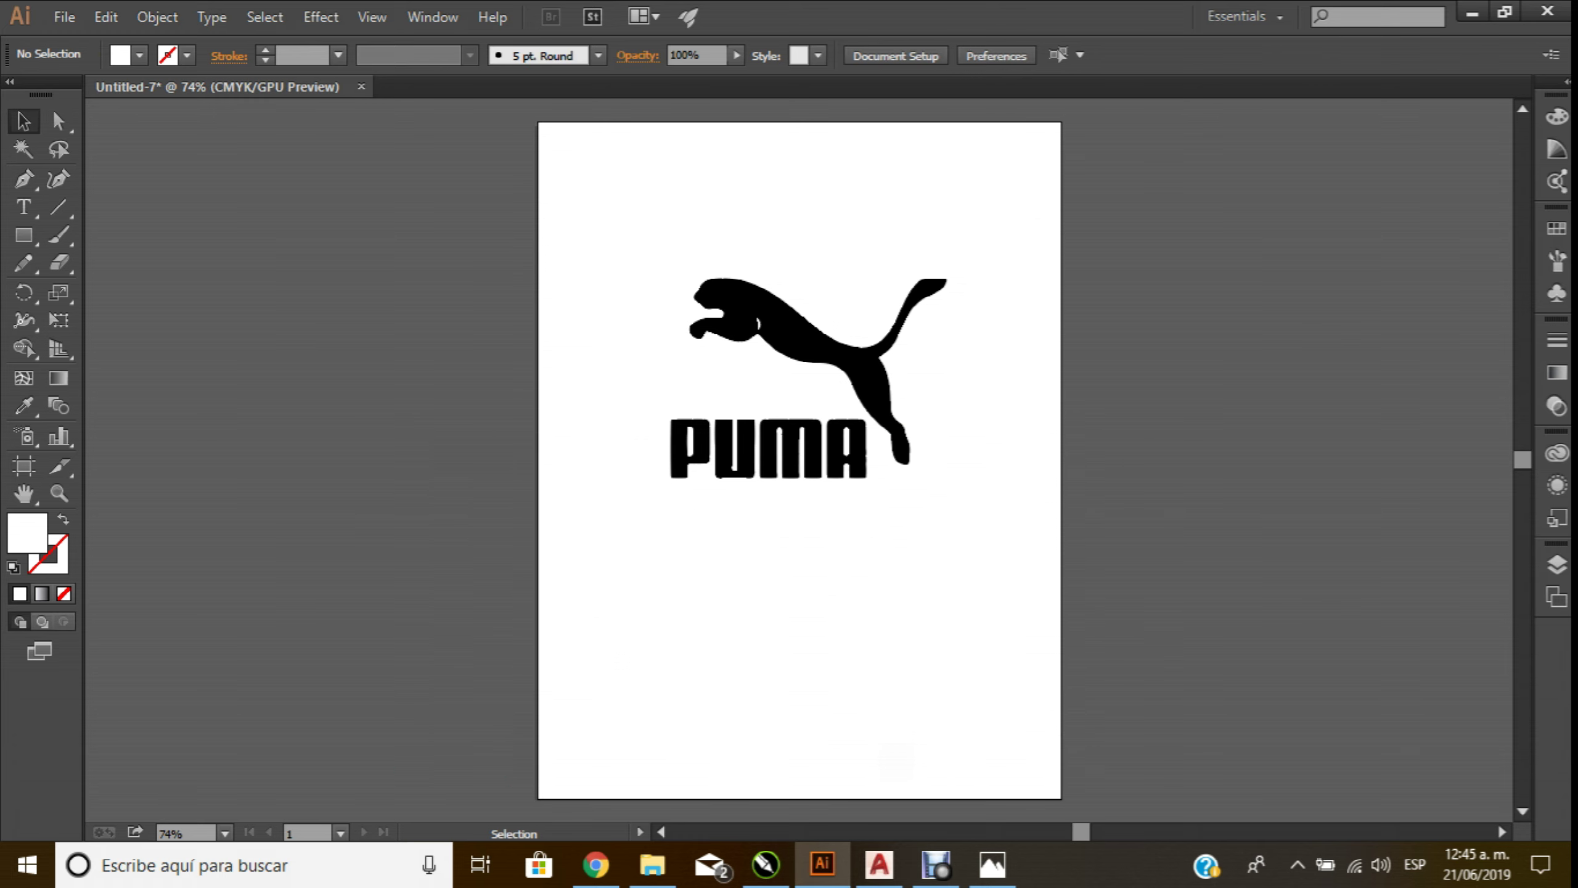
pyautogui.click(832, 353)
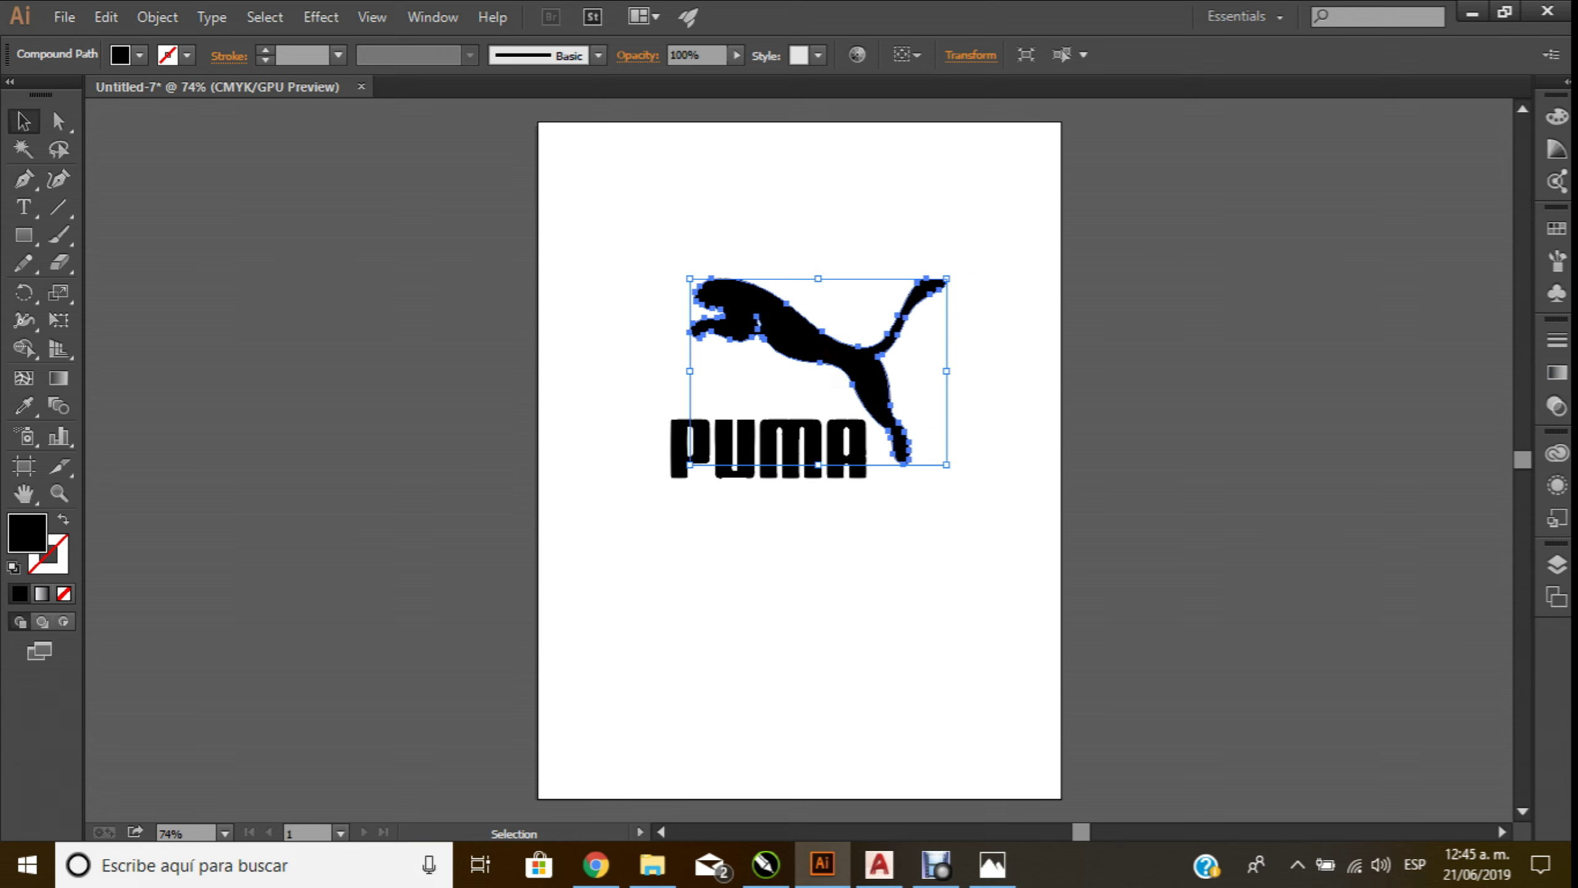
pyautogui.click(863, 564)
pyautogui.click(852, 362)
pyautogui.click(804, 443)
pyautogui.click(737, 529)
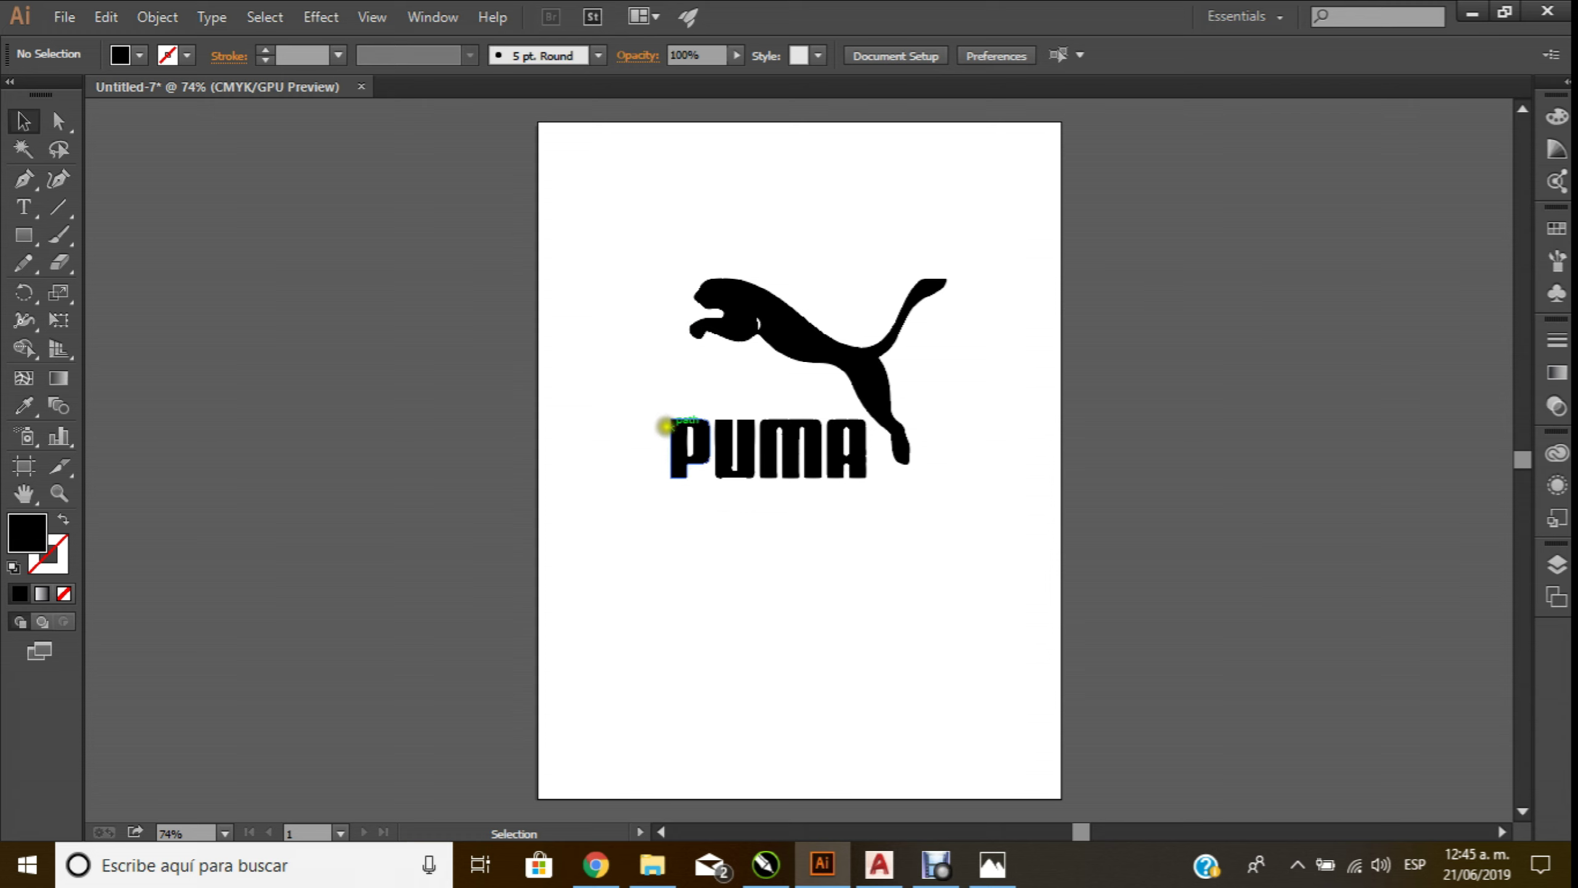
pyautogui.click(679, 443)
pyautogui.click(851, 603)
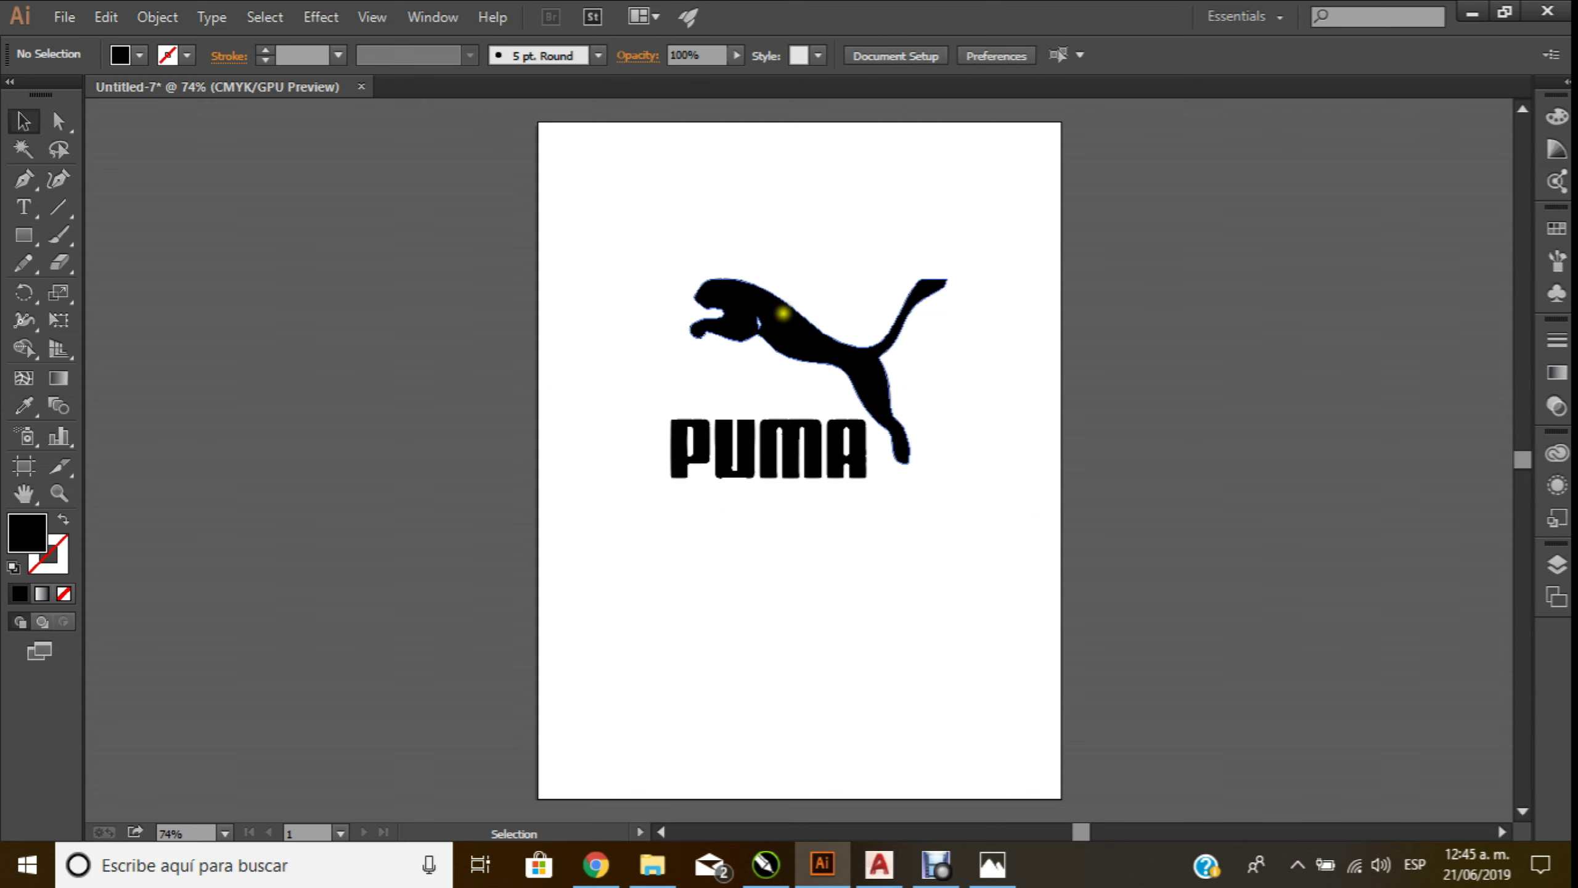
pyautogui.click(784, 314)
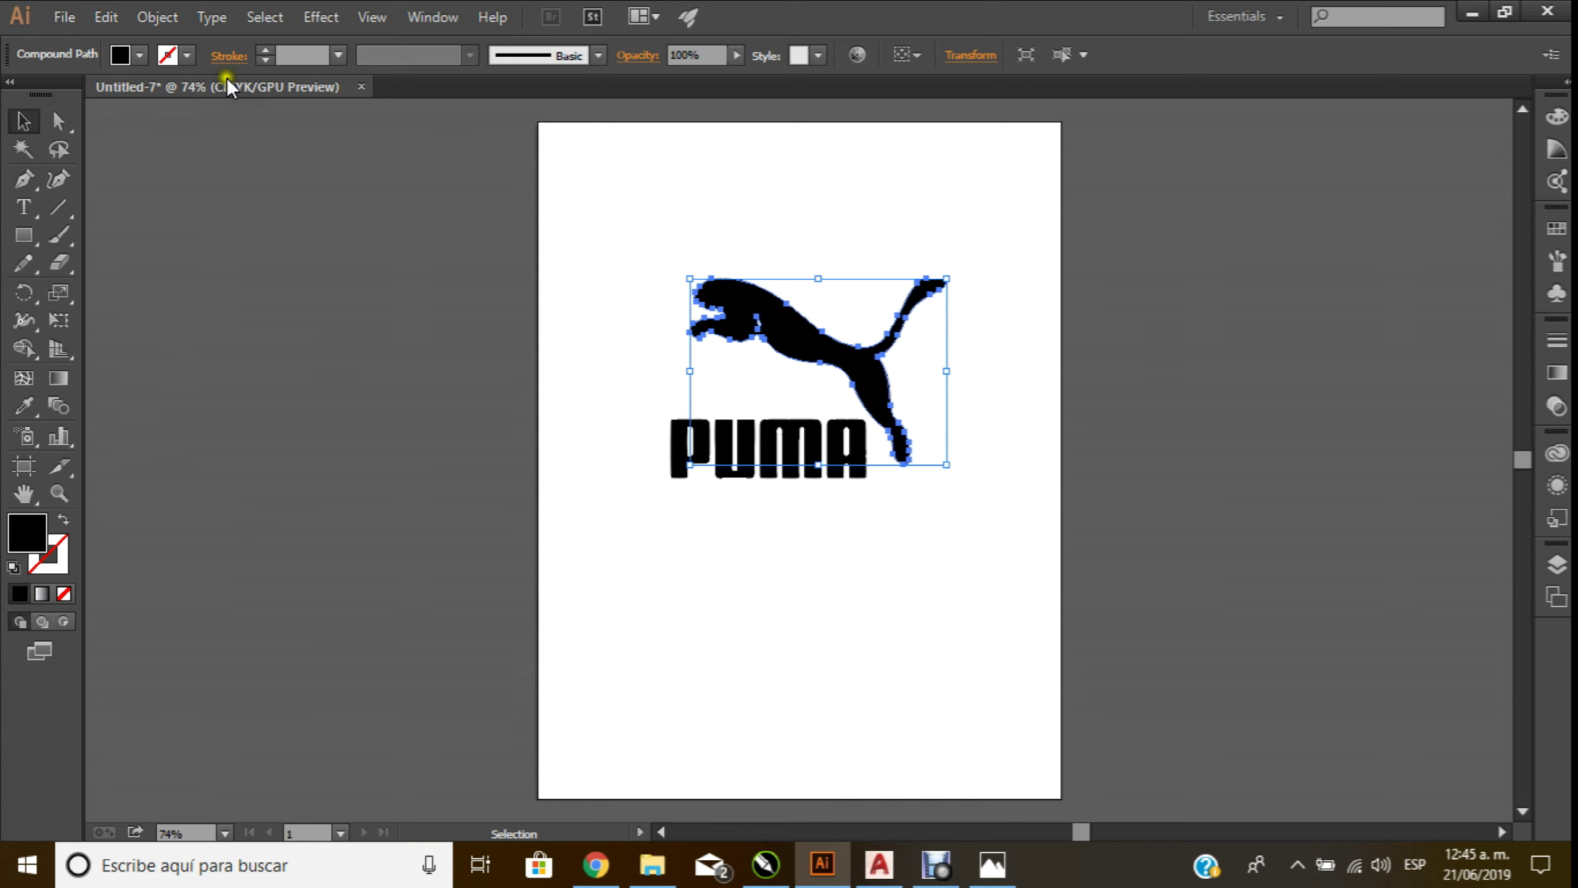
# Try the cat with no fill and a black outline stroke
pyautogui.click(142, 54)
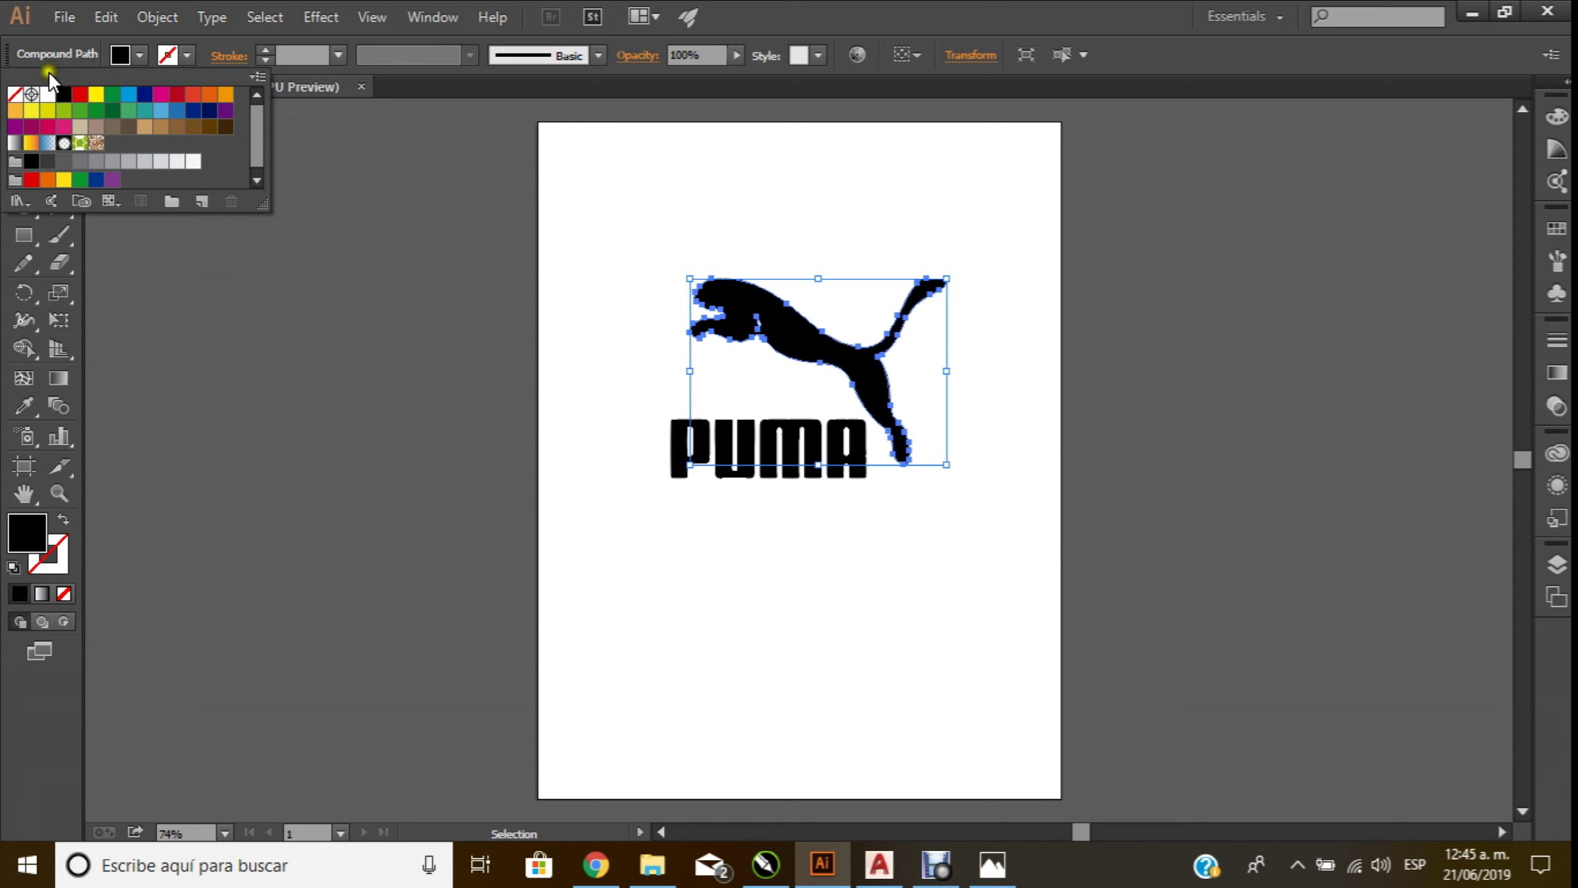
pyautogui.click(14, 94)
pyautogui.click(699, 160)
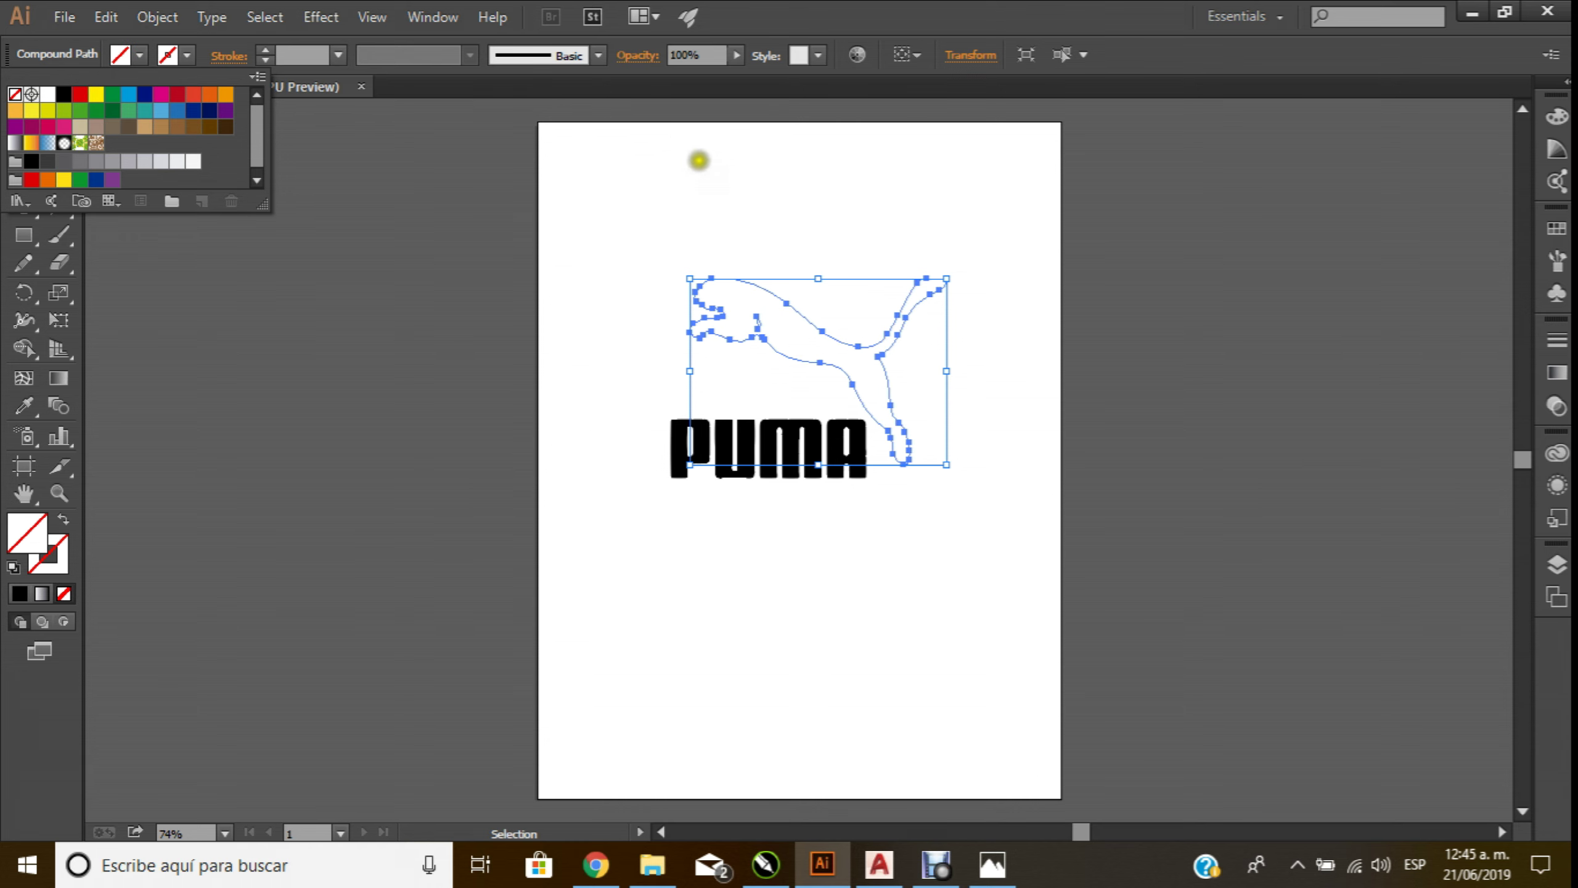
pyautogui.click(142, 56)
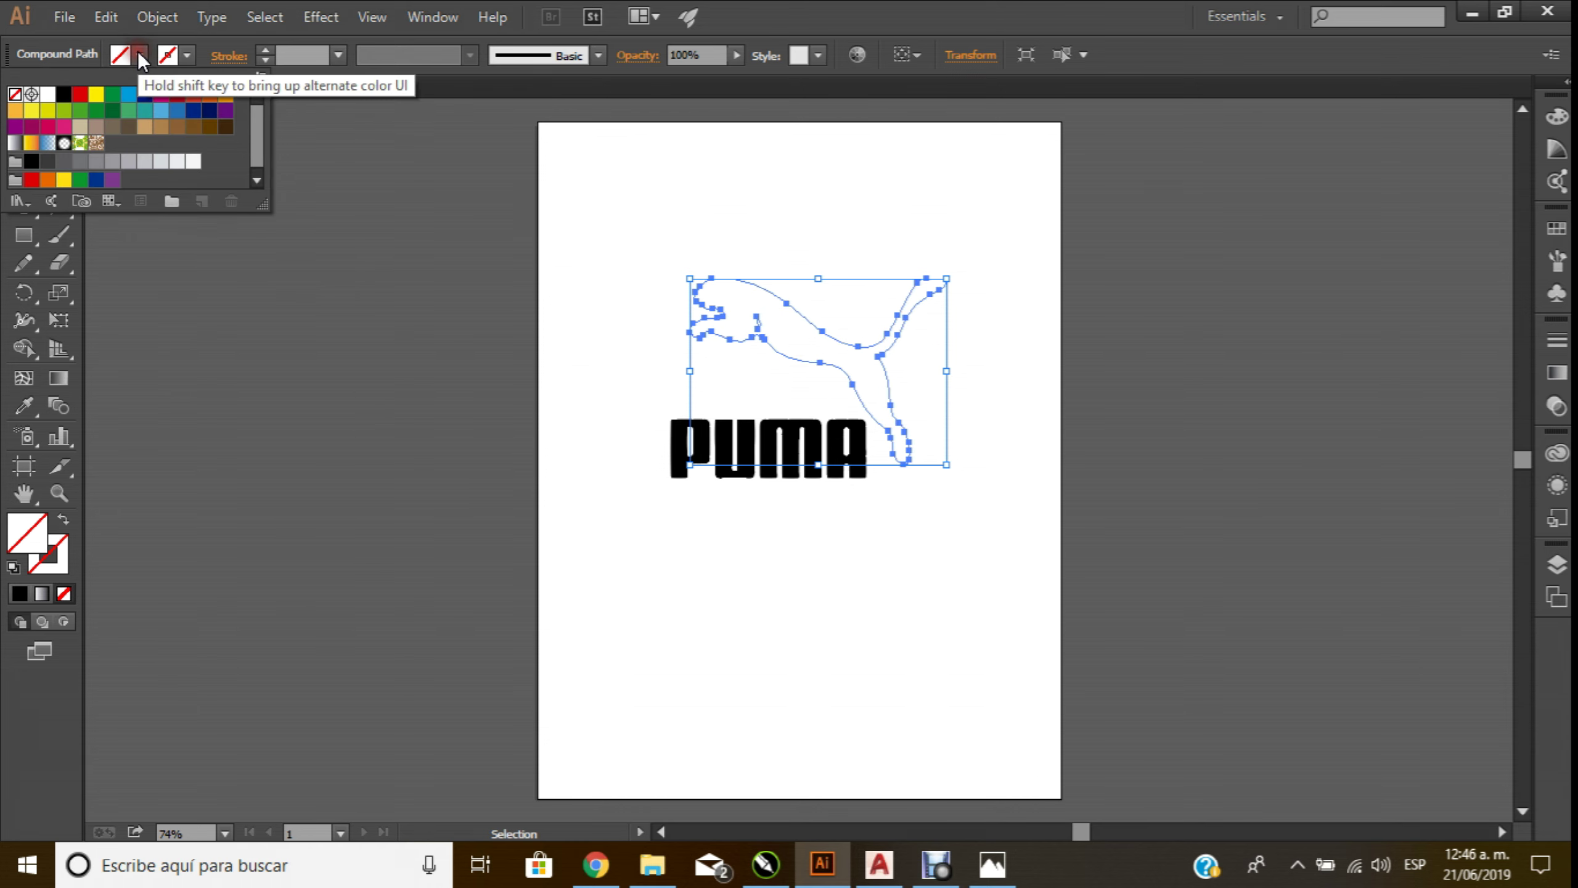
pyautogui.click(186, 57)
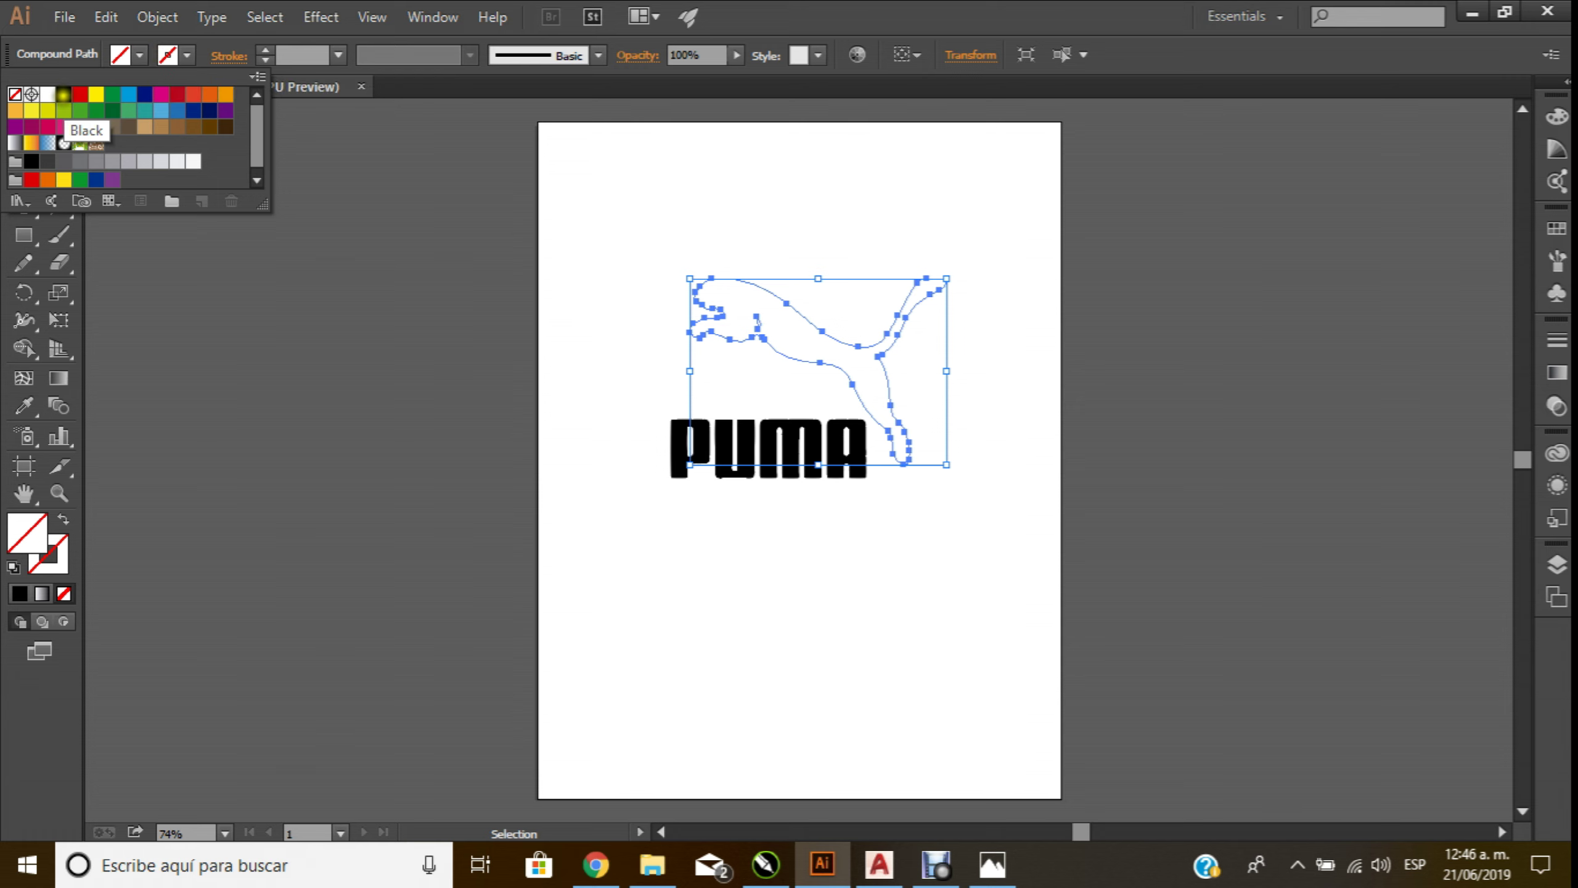
pyautogui.click(64, 94)
pyautogui.click(587, 183)
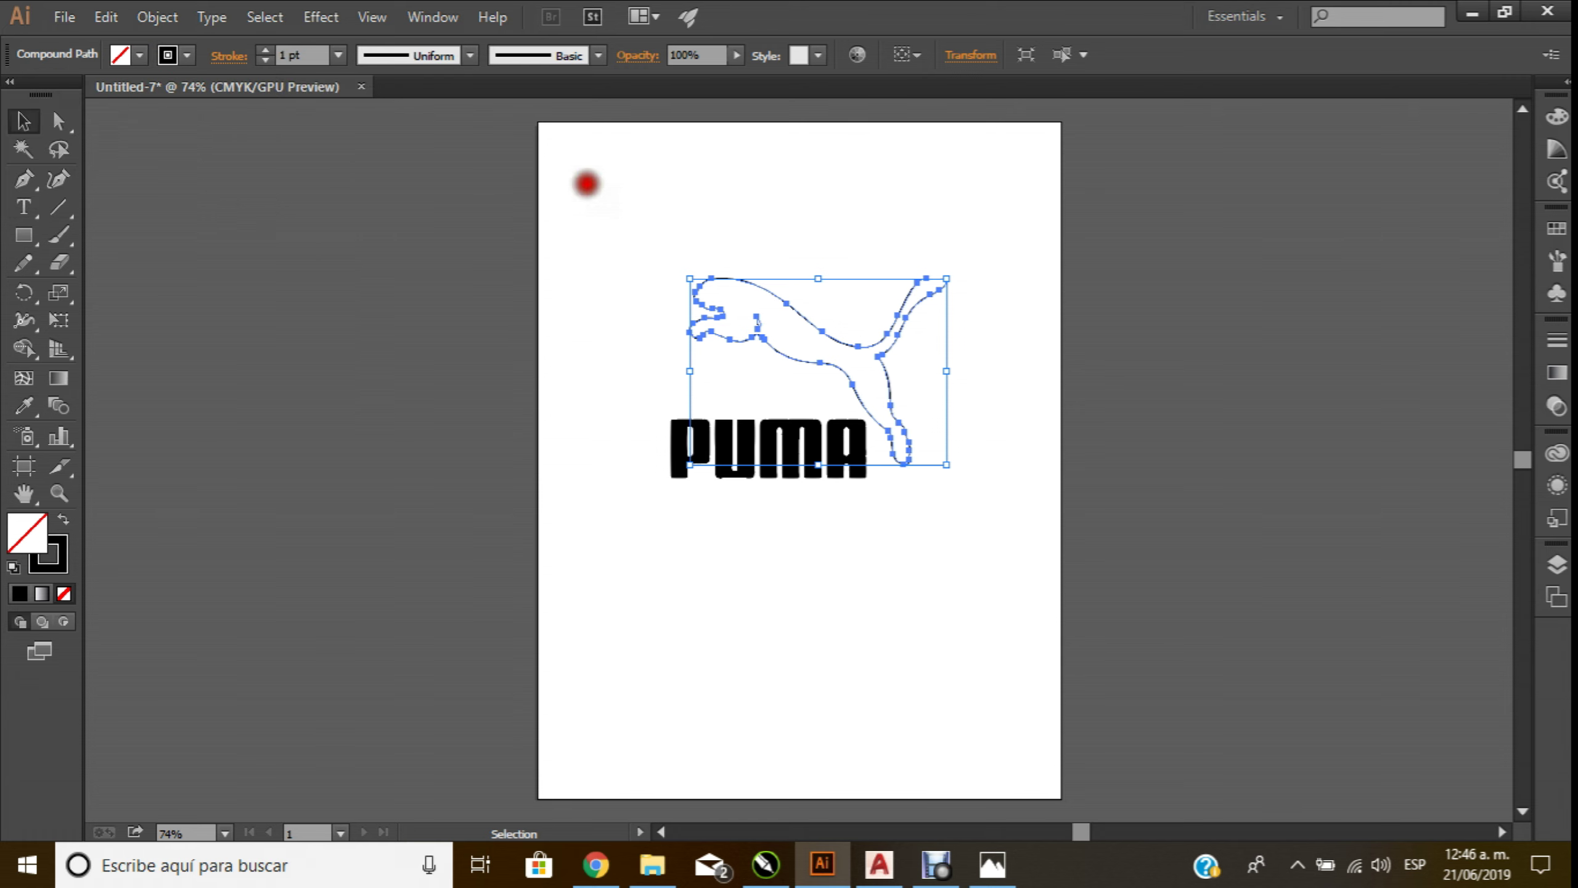
pyautogui.click(776, 495)
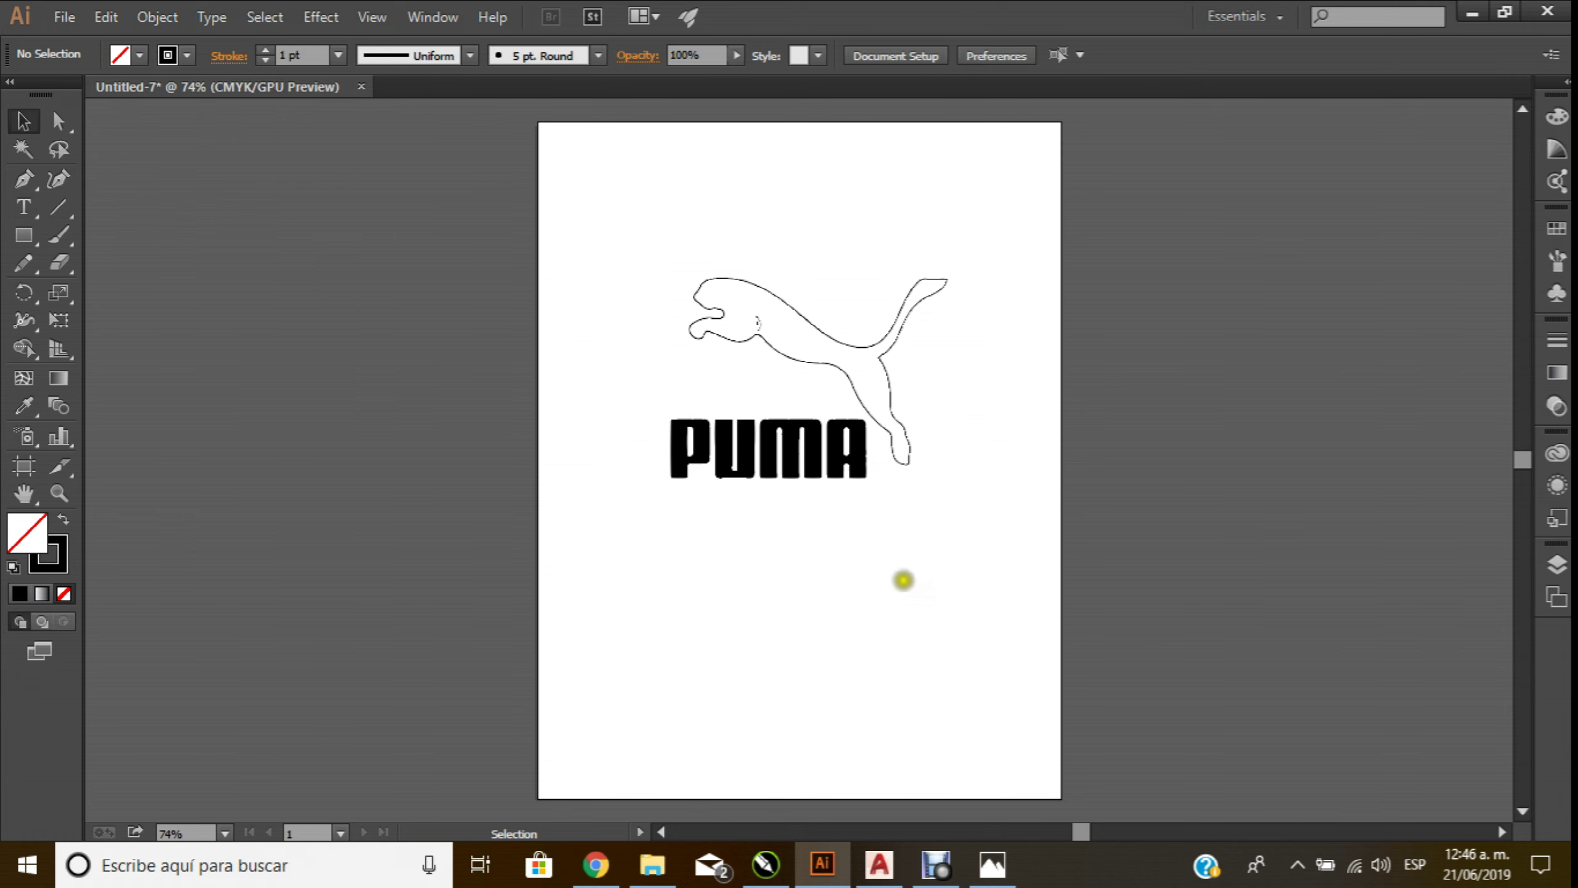
# Set the cat's stroke to None and its fill to red, then deselect
pyautogui.click(802, 305)
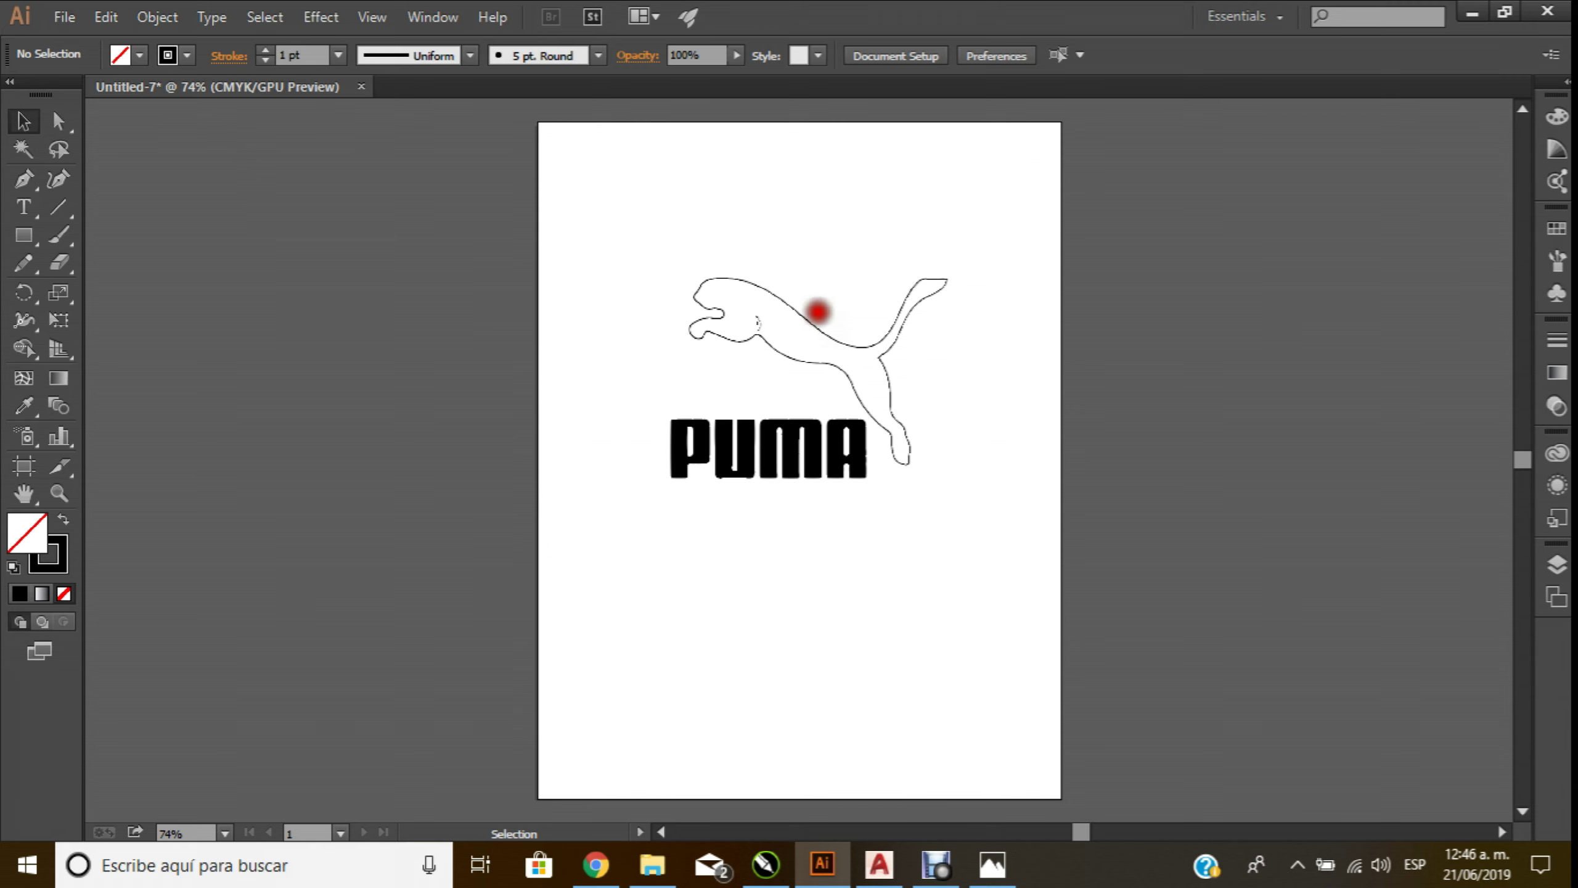
pyautogui.click(186, 54)
pyautogui.click(14, 94)
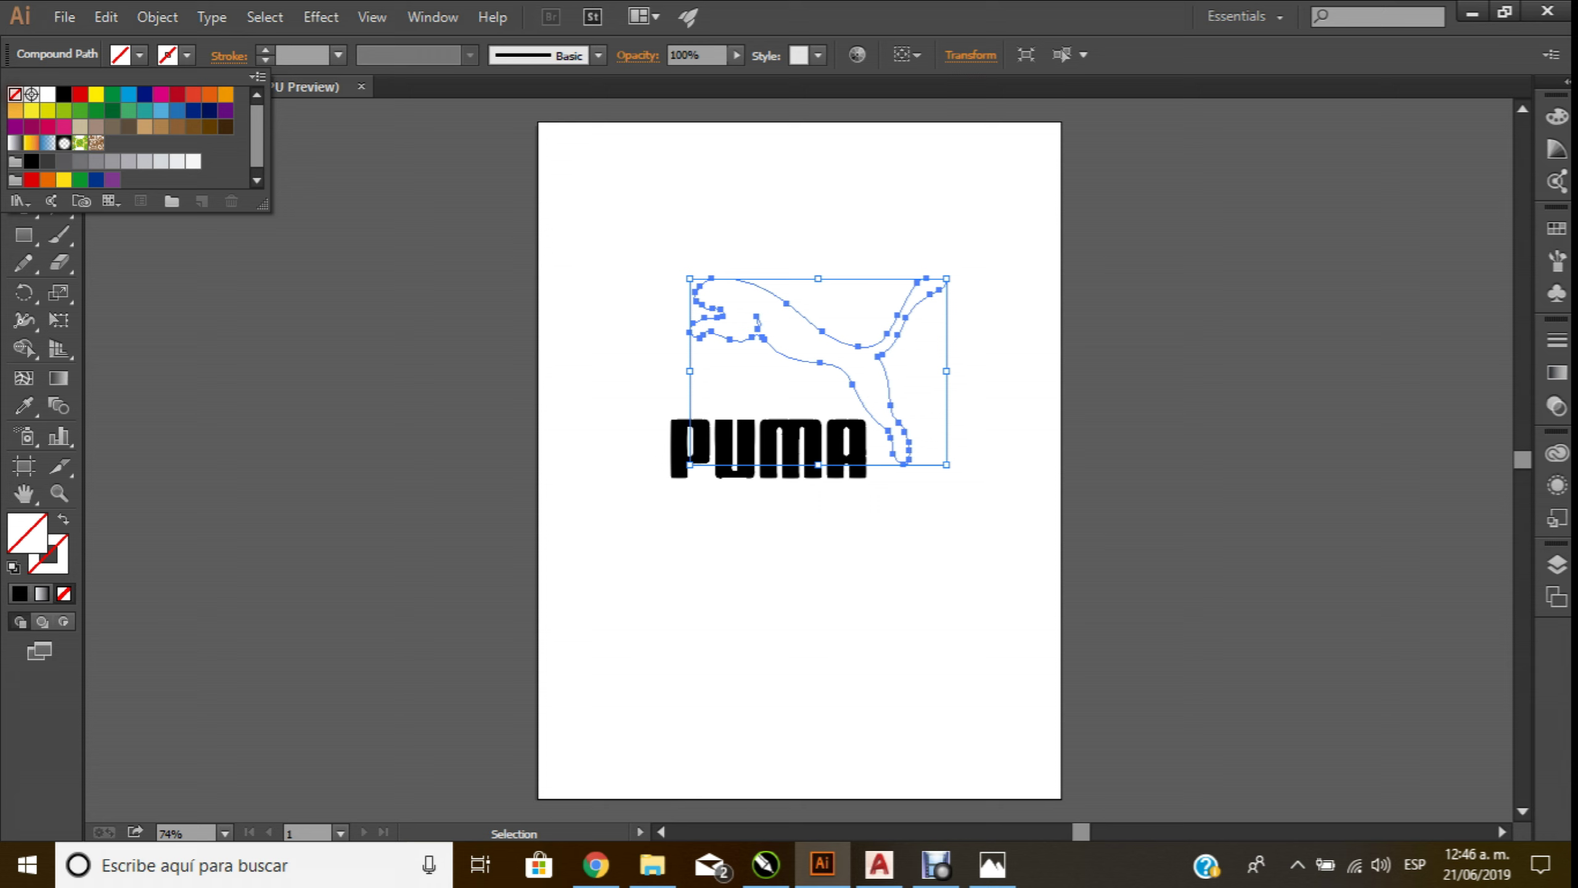
pyautogui.click(140, 57)
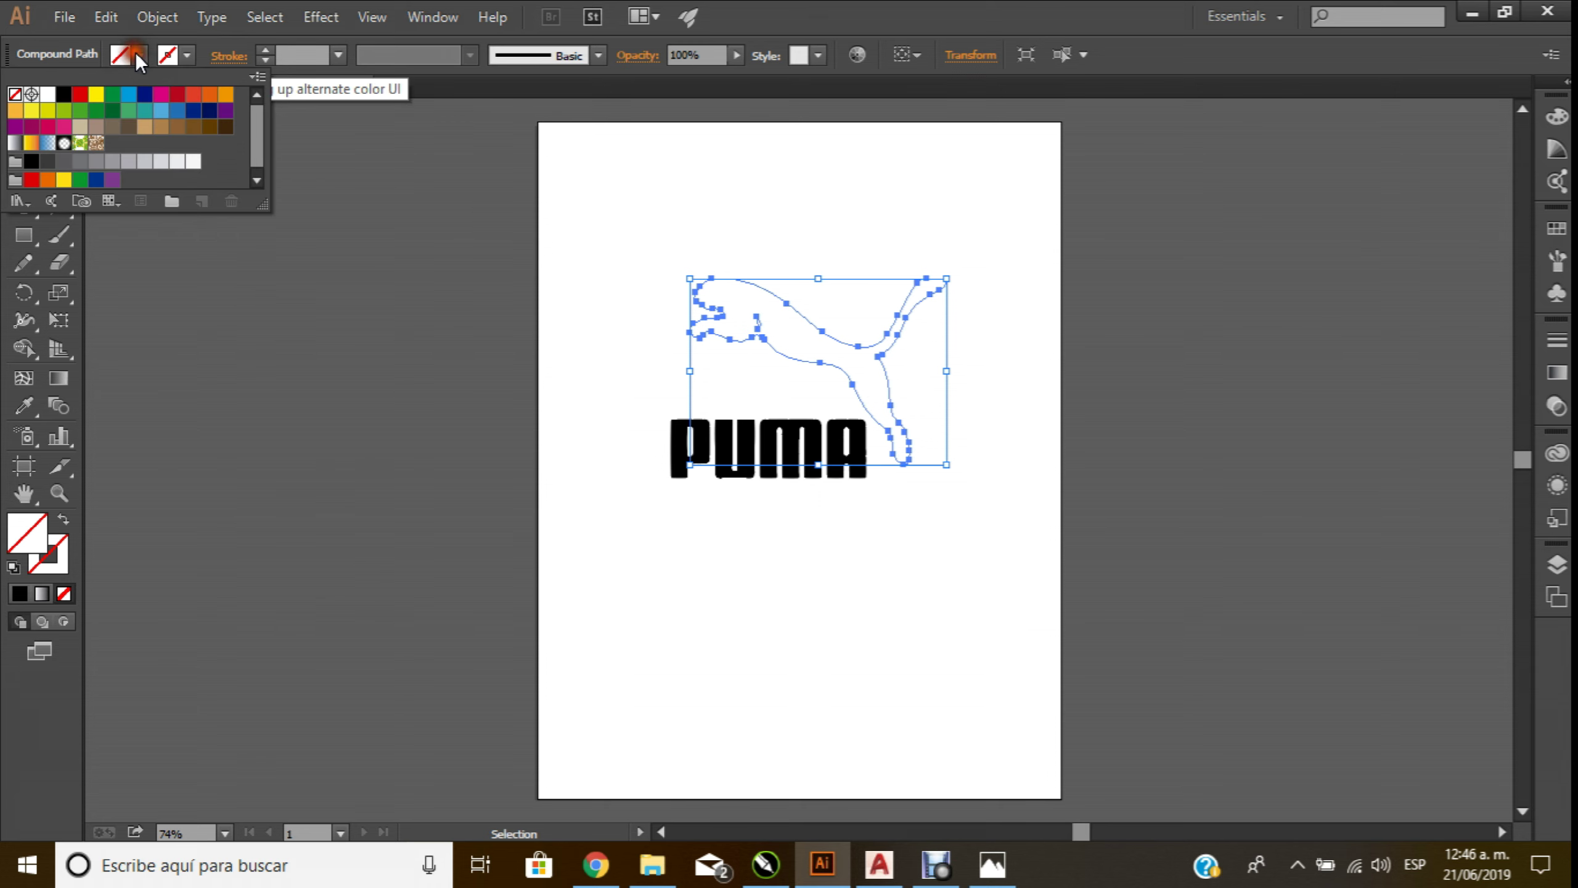
pyautogui.click(79, 94)
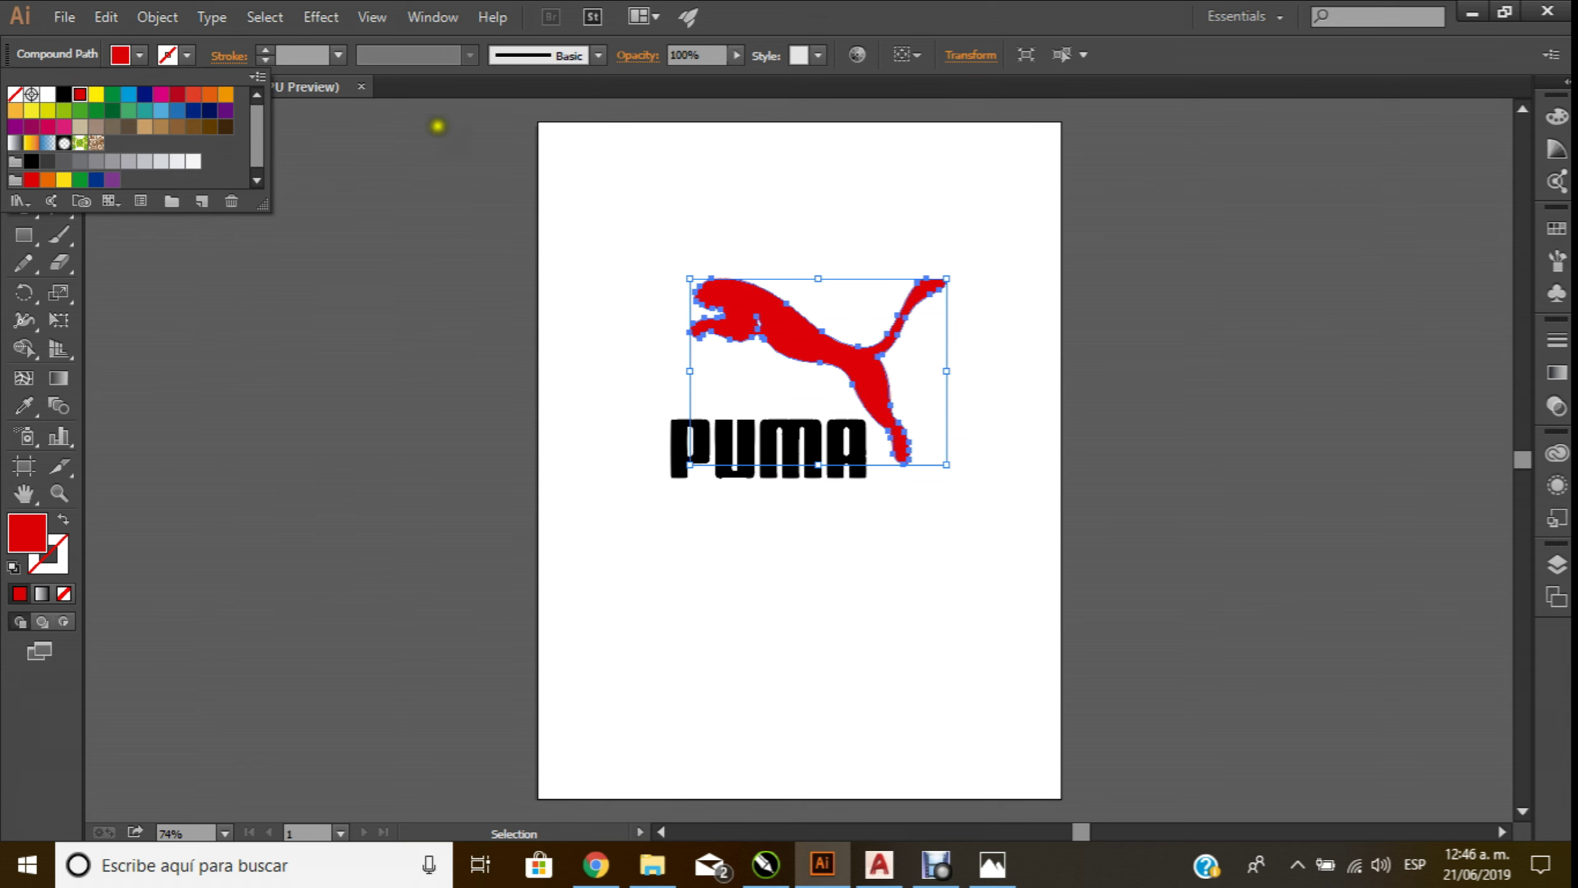
pyautogui.click(598, 162)
pyautogui.click(708, 219)
# Marquee-select the PUMA lettering and fill it with red
pyautogui.click(24, 127)
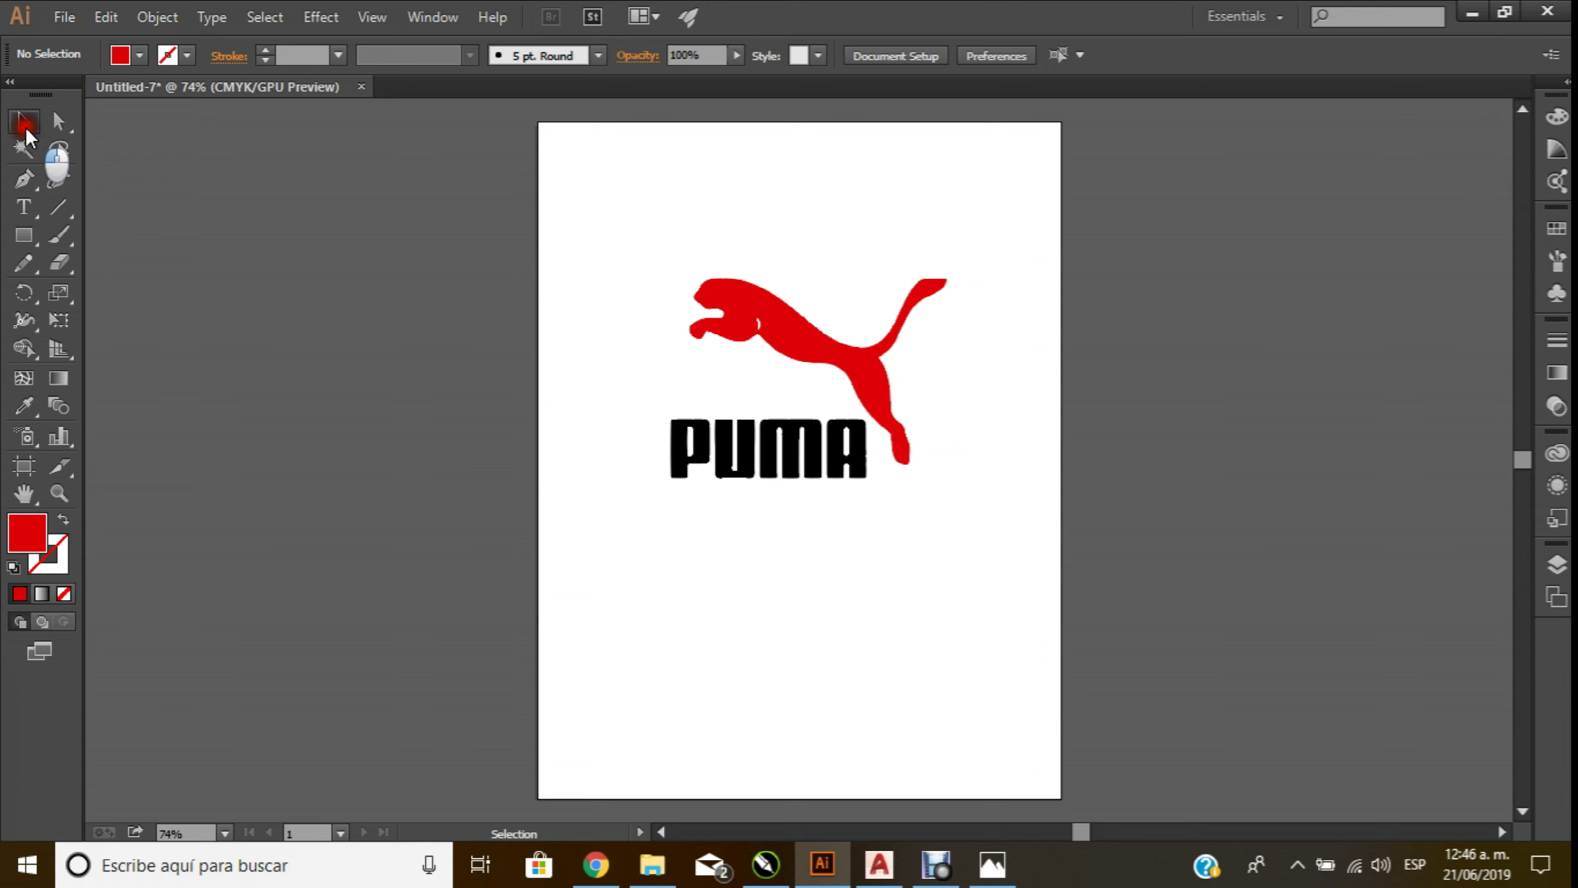
pyautogui.moveTo(600, 392)
pyautogui.mouseDown()
pyautogui.moveTo(934, 558)
pyautogui.moveTo(887, 573)
pyautogui.mouseUp()
pyautogui.click(888, 572)
pyautogui.moveTo(639, 422); pyautogui.dragTo(873, 505)
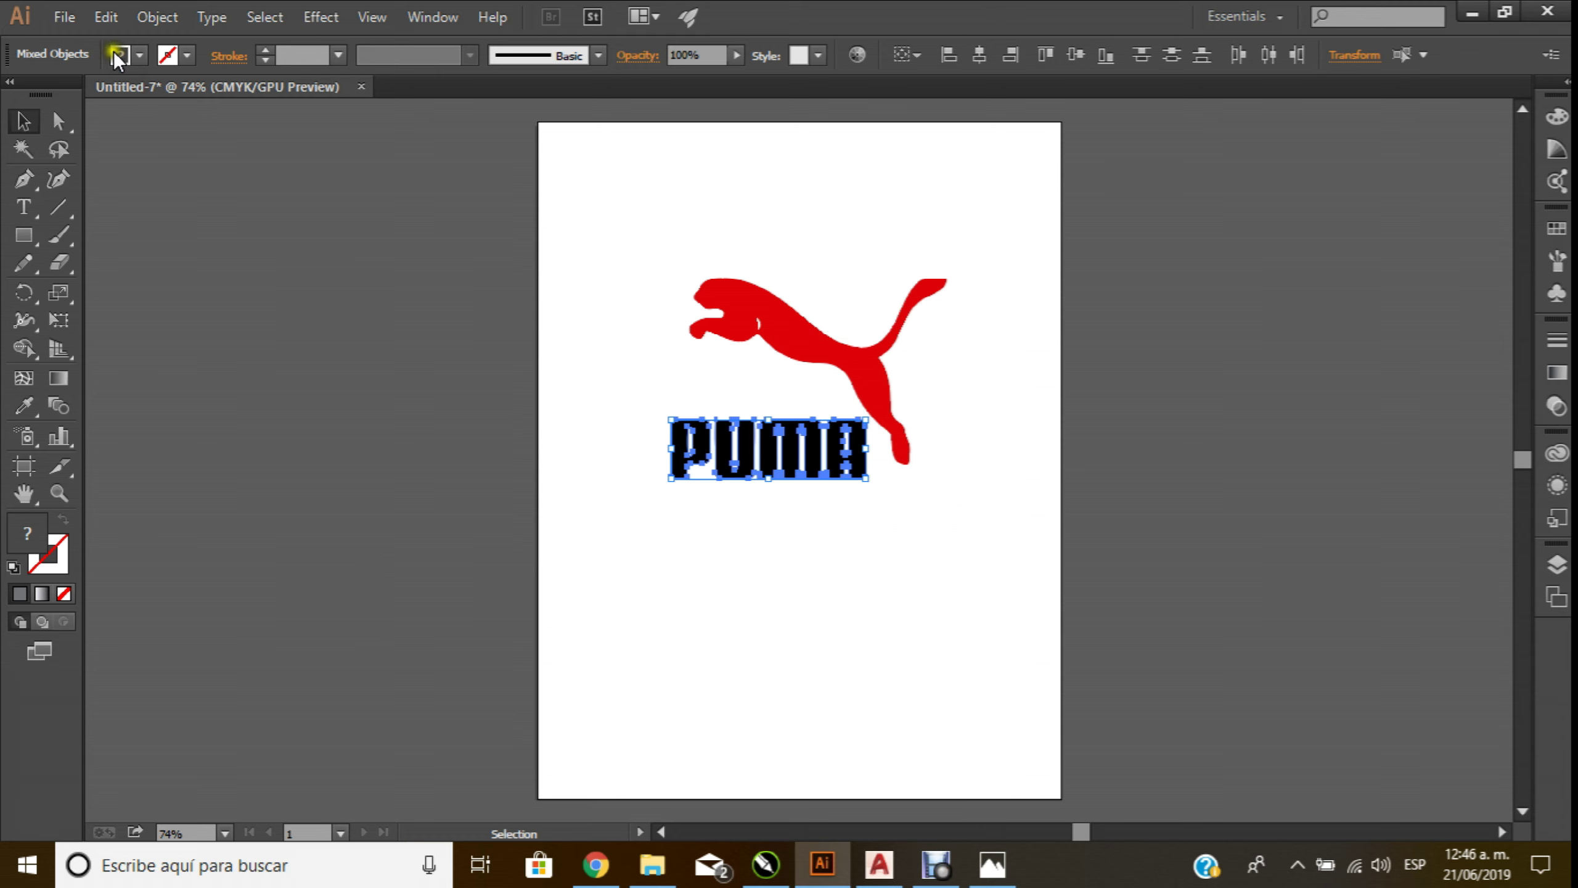
pyautogui.click(138, 57)
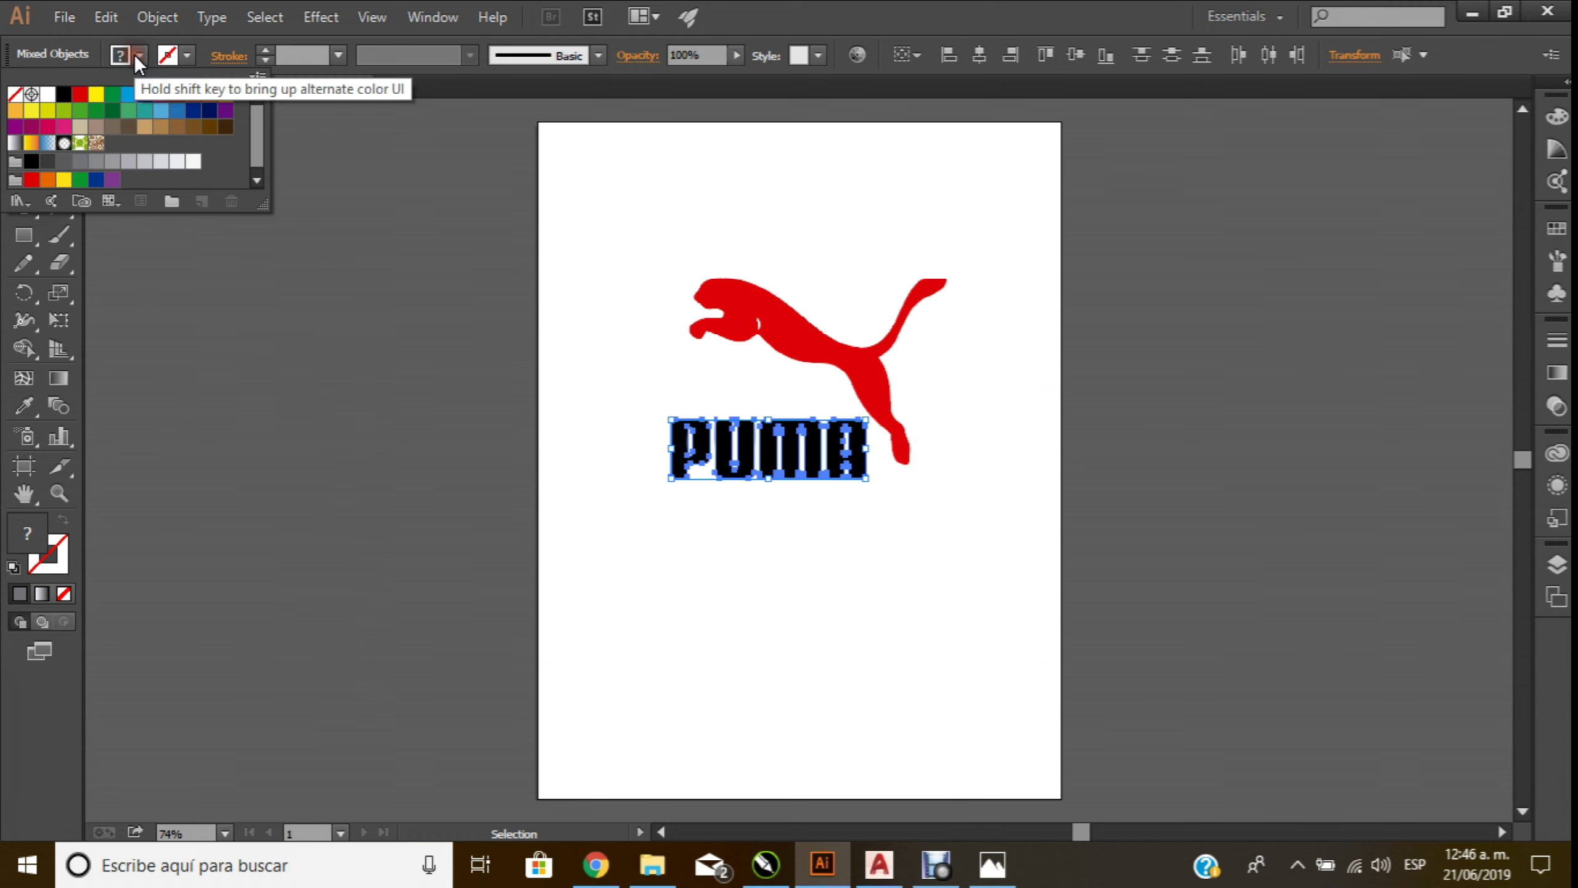
pyautogui.click(80, 94)
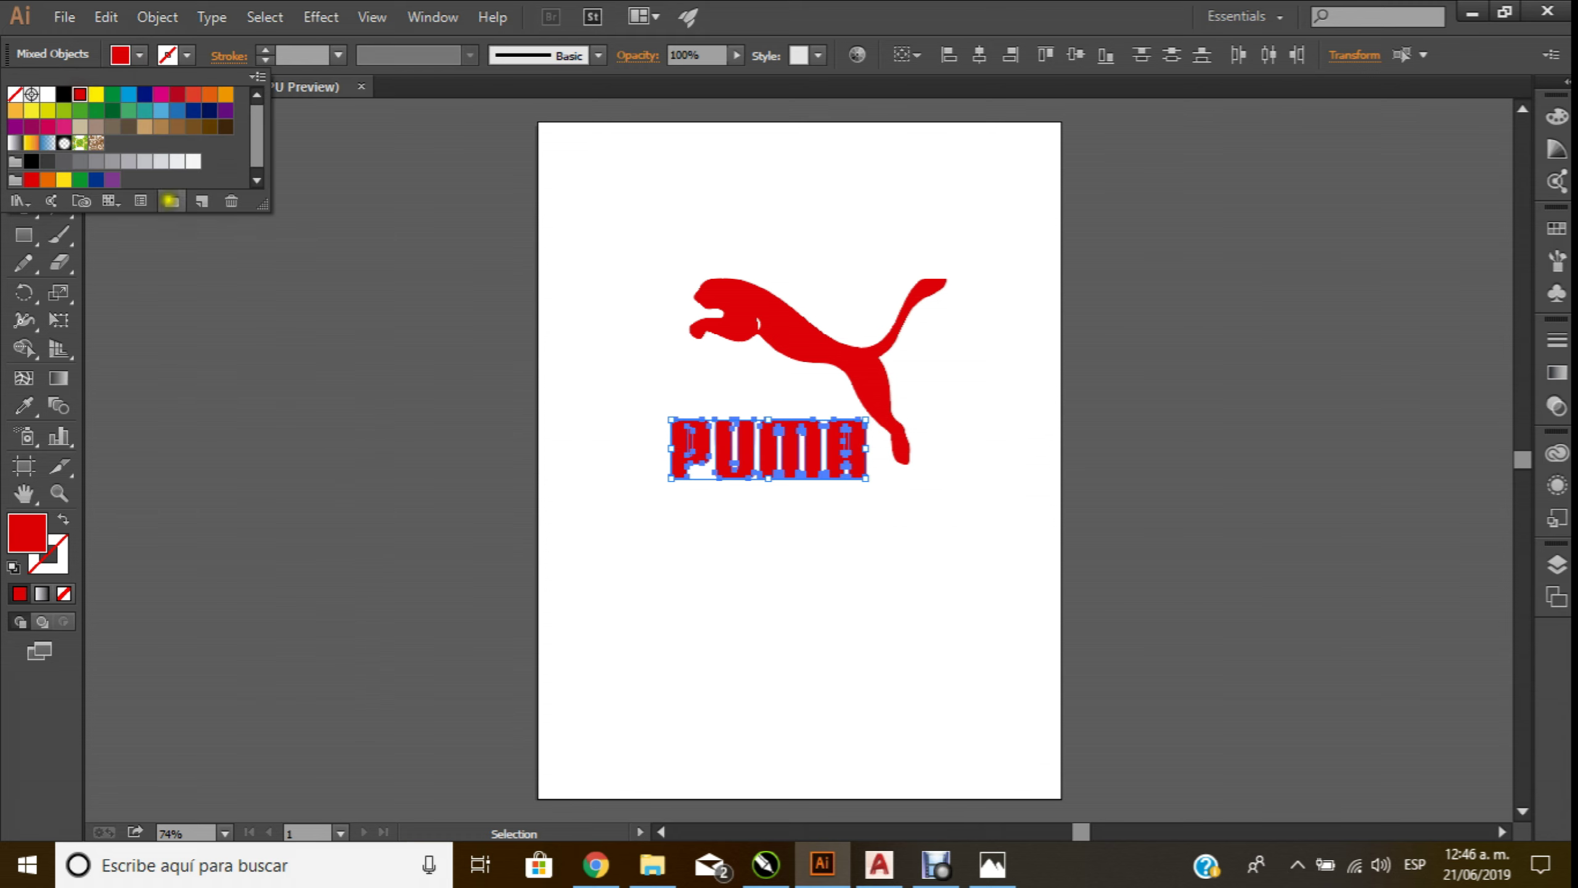
pyautogui.click(681, 218)
pyautogui.click(793, 214)
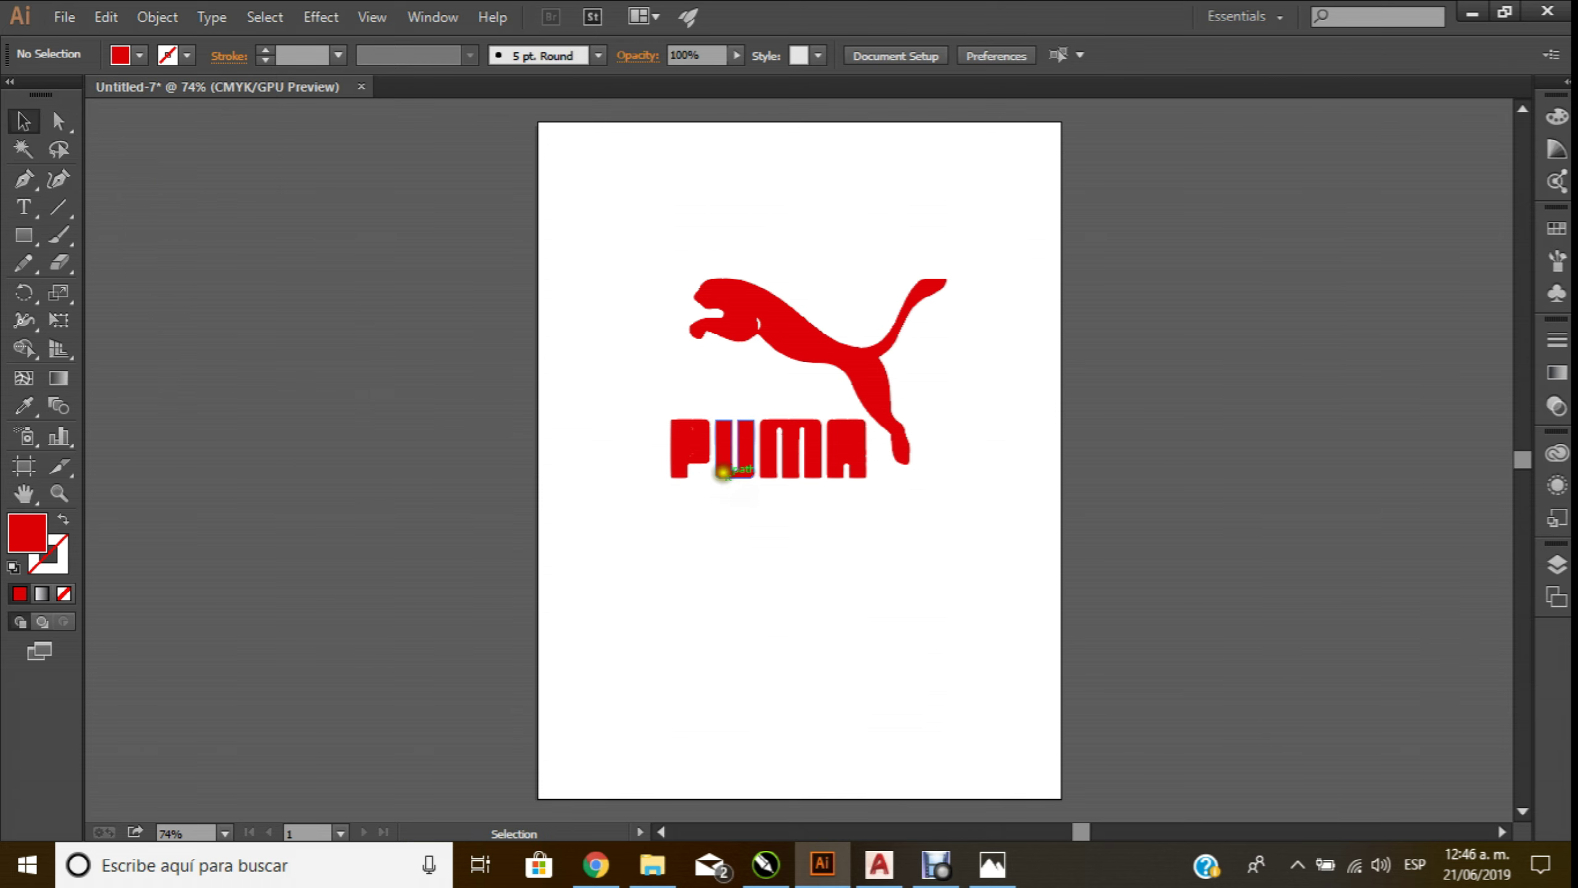
# Delete the stray piece inside the P and nudge the whole logo slightly upward
pyautogui.click(692, 438)
pyautogui.press('Delete')
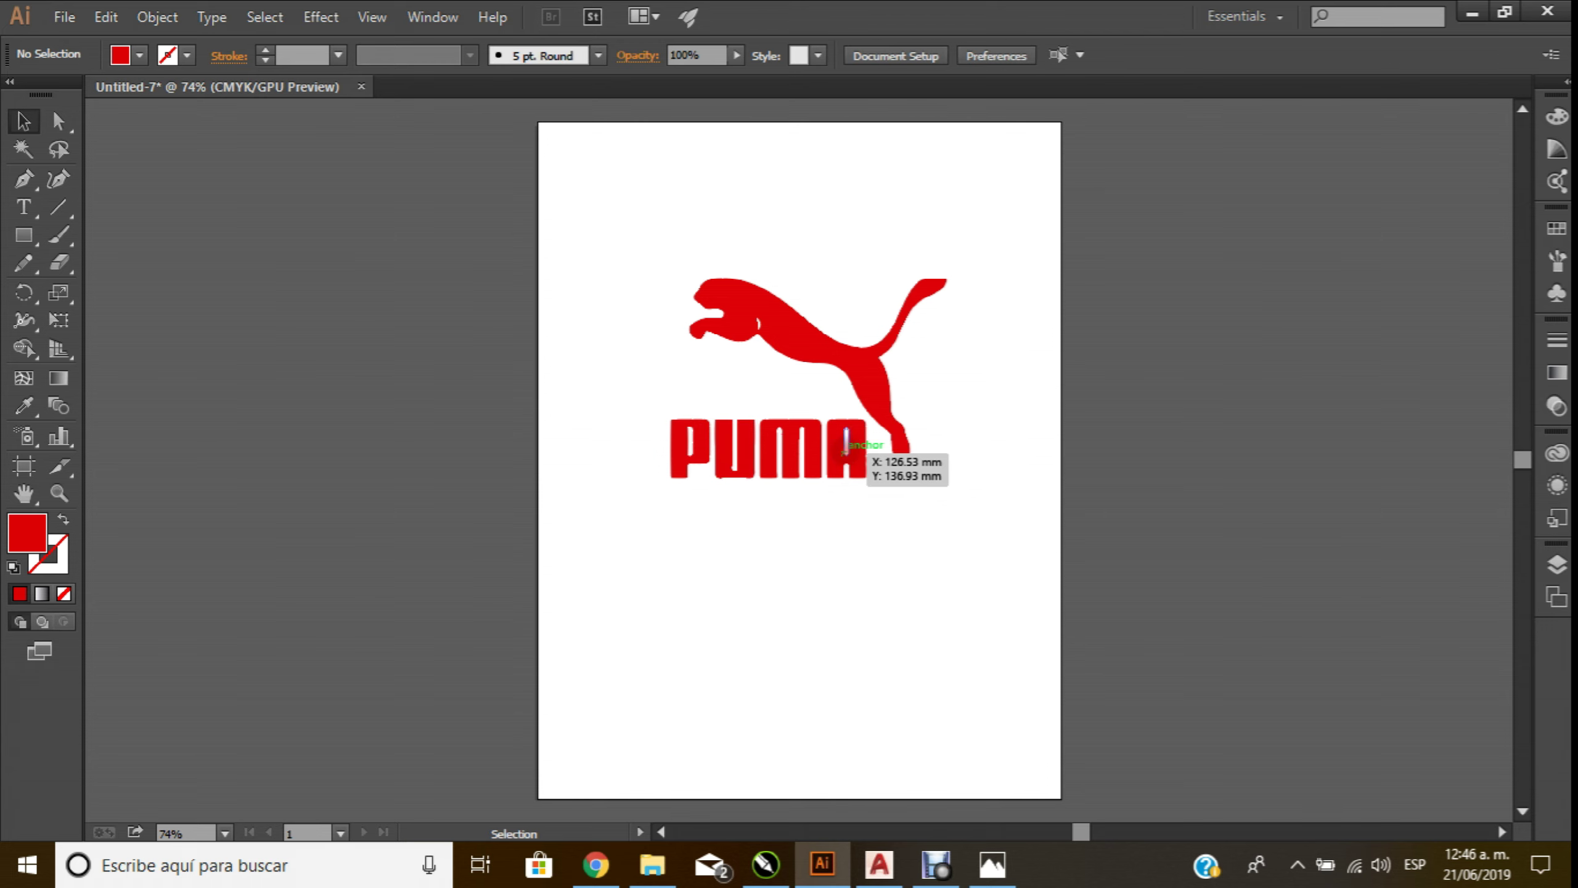
pyautogui.click(856, 552)
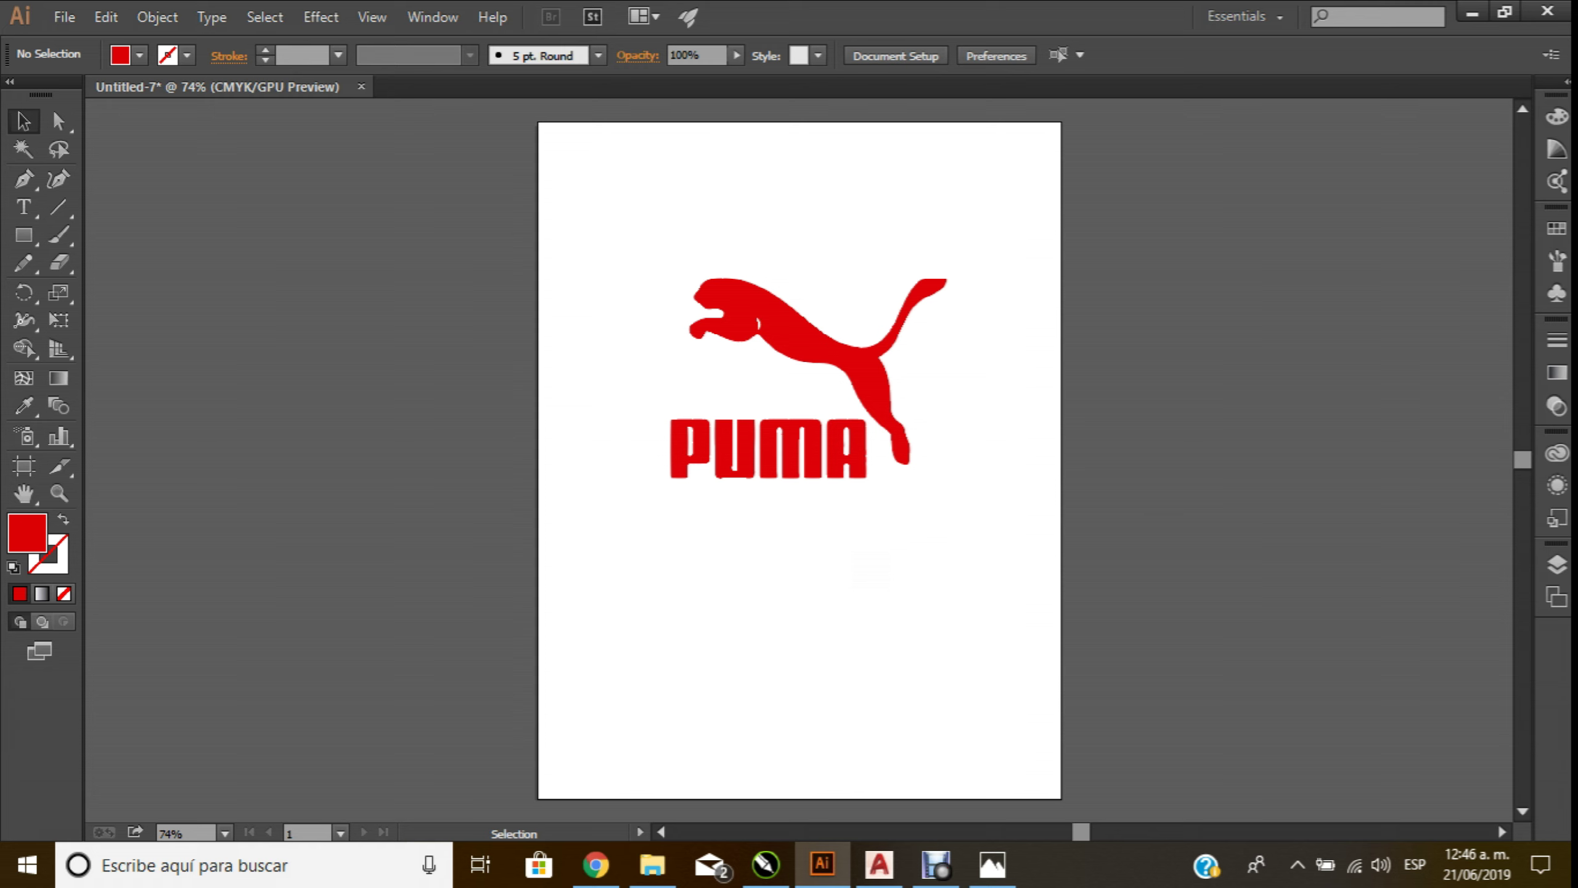
pyautogui.moveTo(564, 243); pyautogui.dragTo(1420, 683)
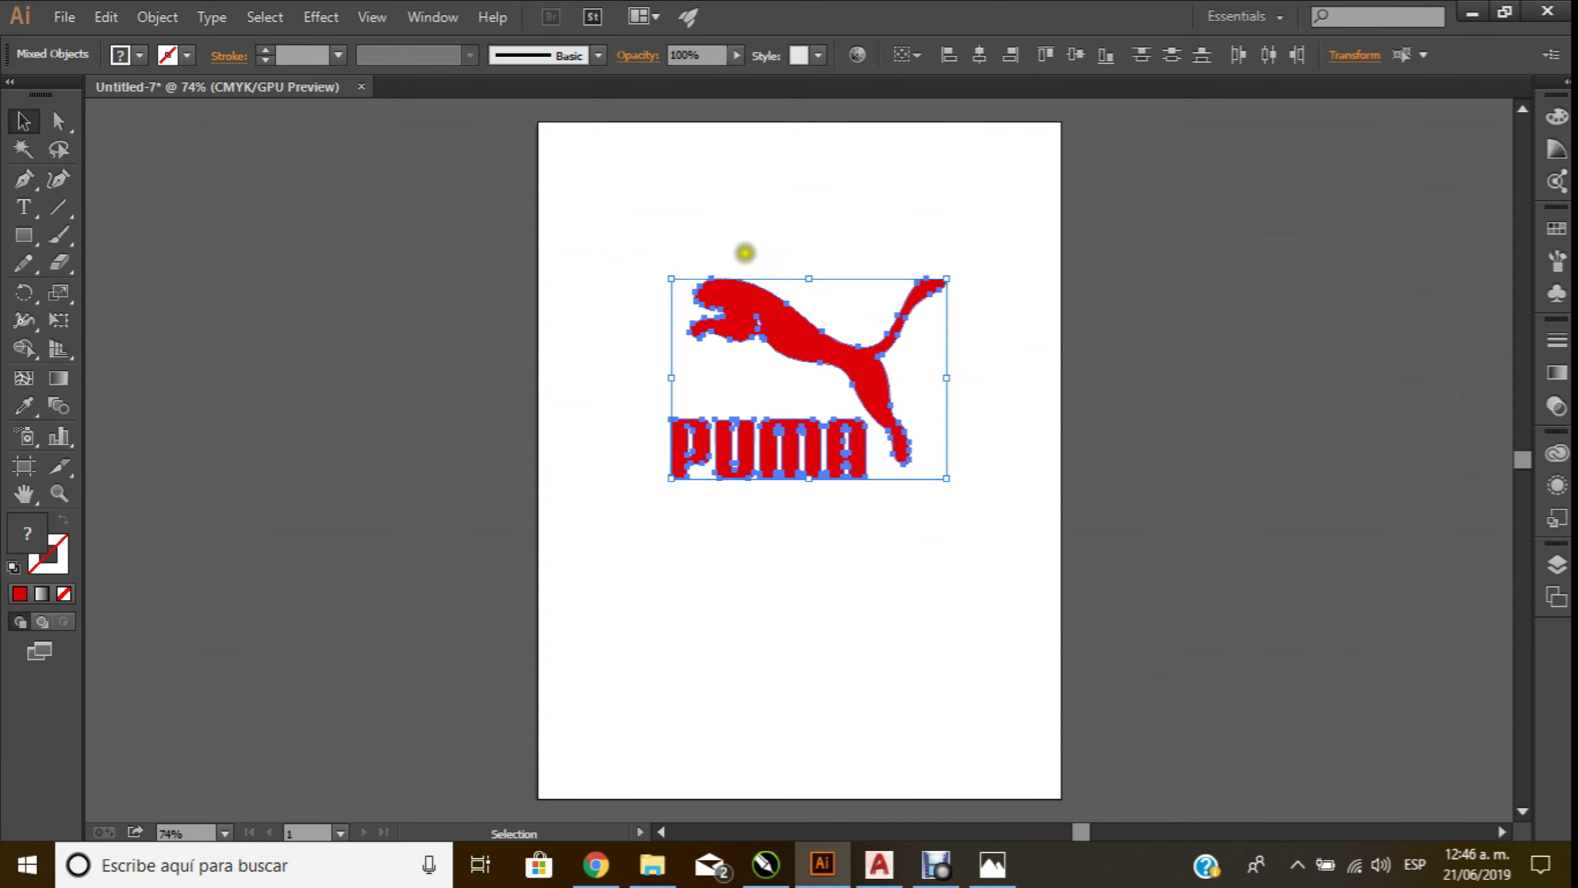
pyautogui.moveTo(776, 319)
pyautogui.mouseDown()
pyautogui.moveTo(707, 219)
pyautogui.moveTo(771, 266)
pyautogui.mouseUp()
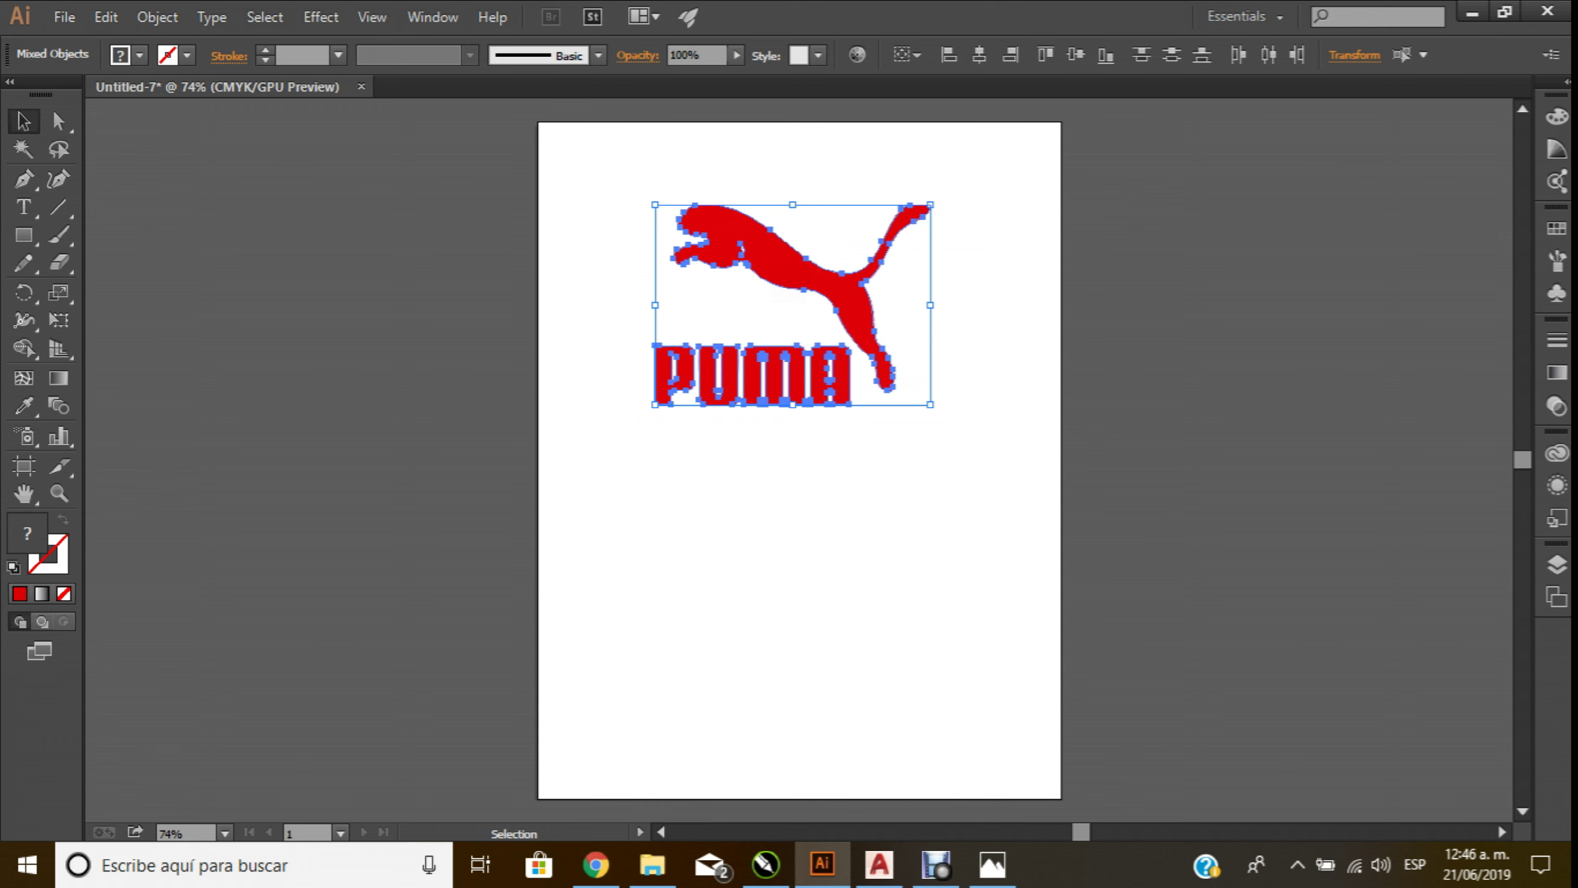
pyautogui.moveTo(787, 262); pyautogui.dragTo(798, 325)
pyautogui.click(65, 17)
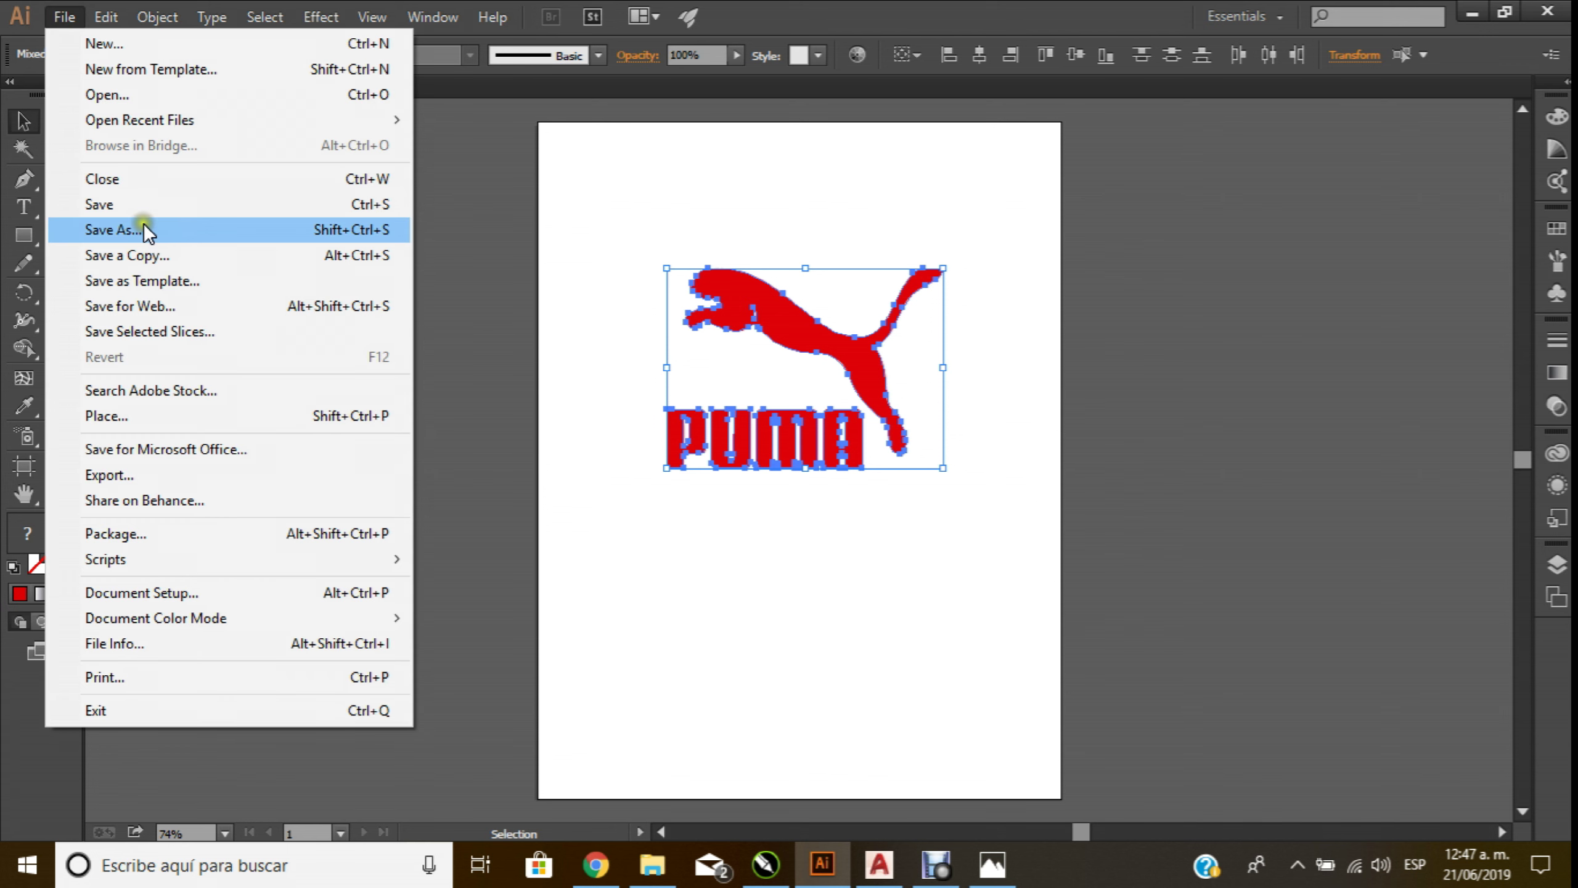
# Save the artwork as Untitled-7.pdf on the desktop using Adobe PDF default settings
pyautogui.click(141, 225)
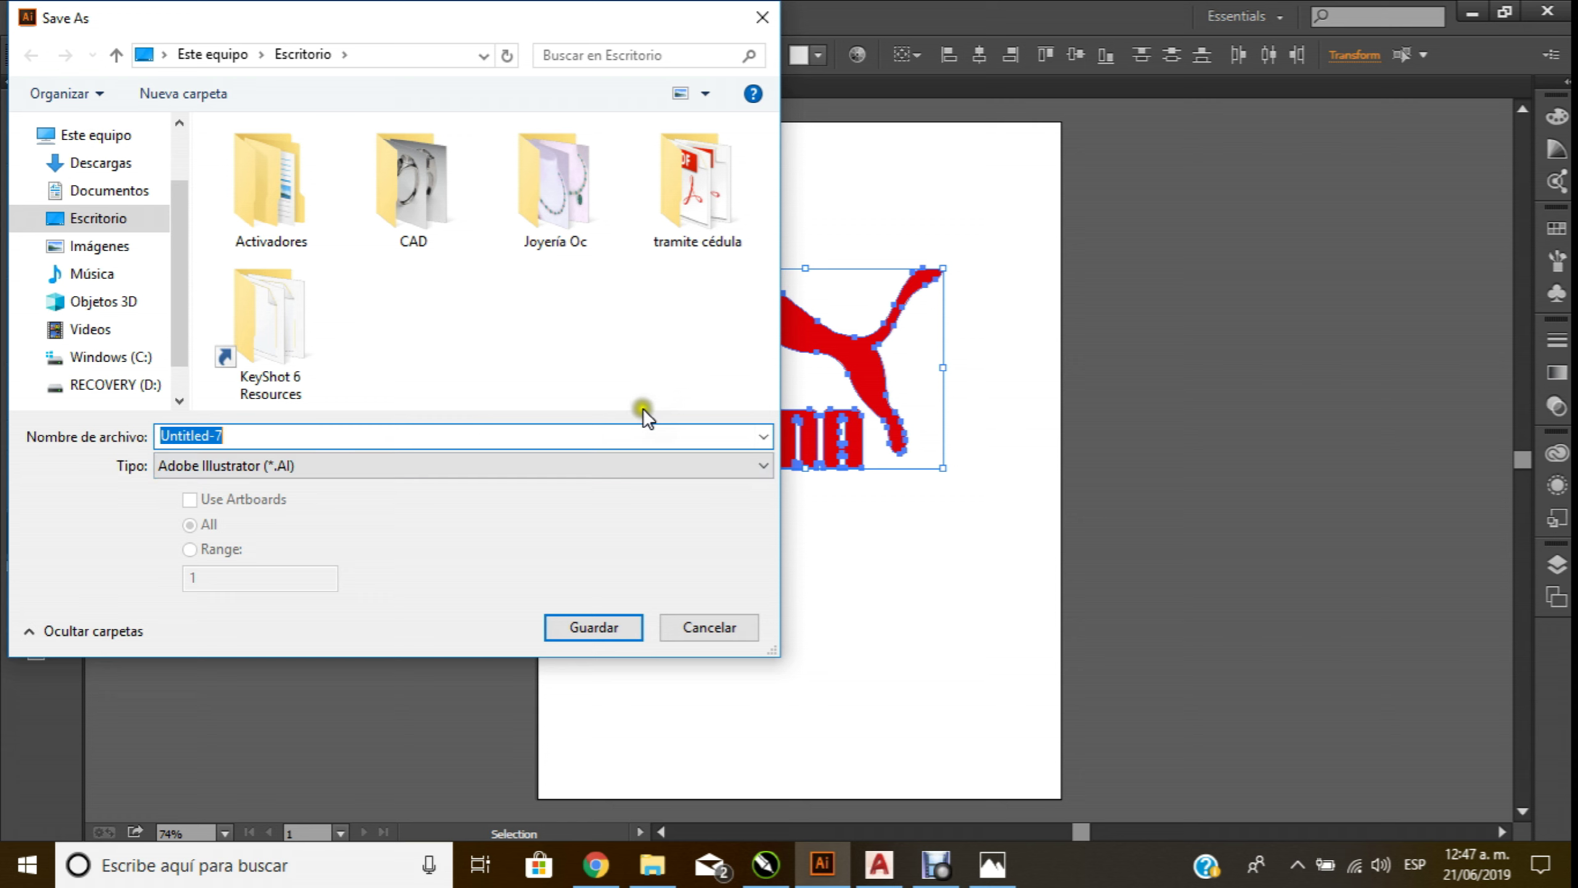
pyautogui.click(754, 460)
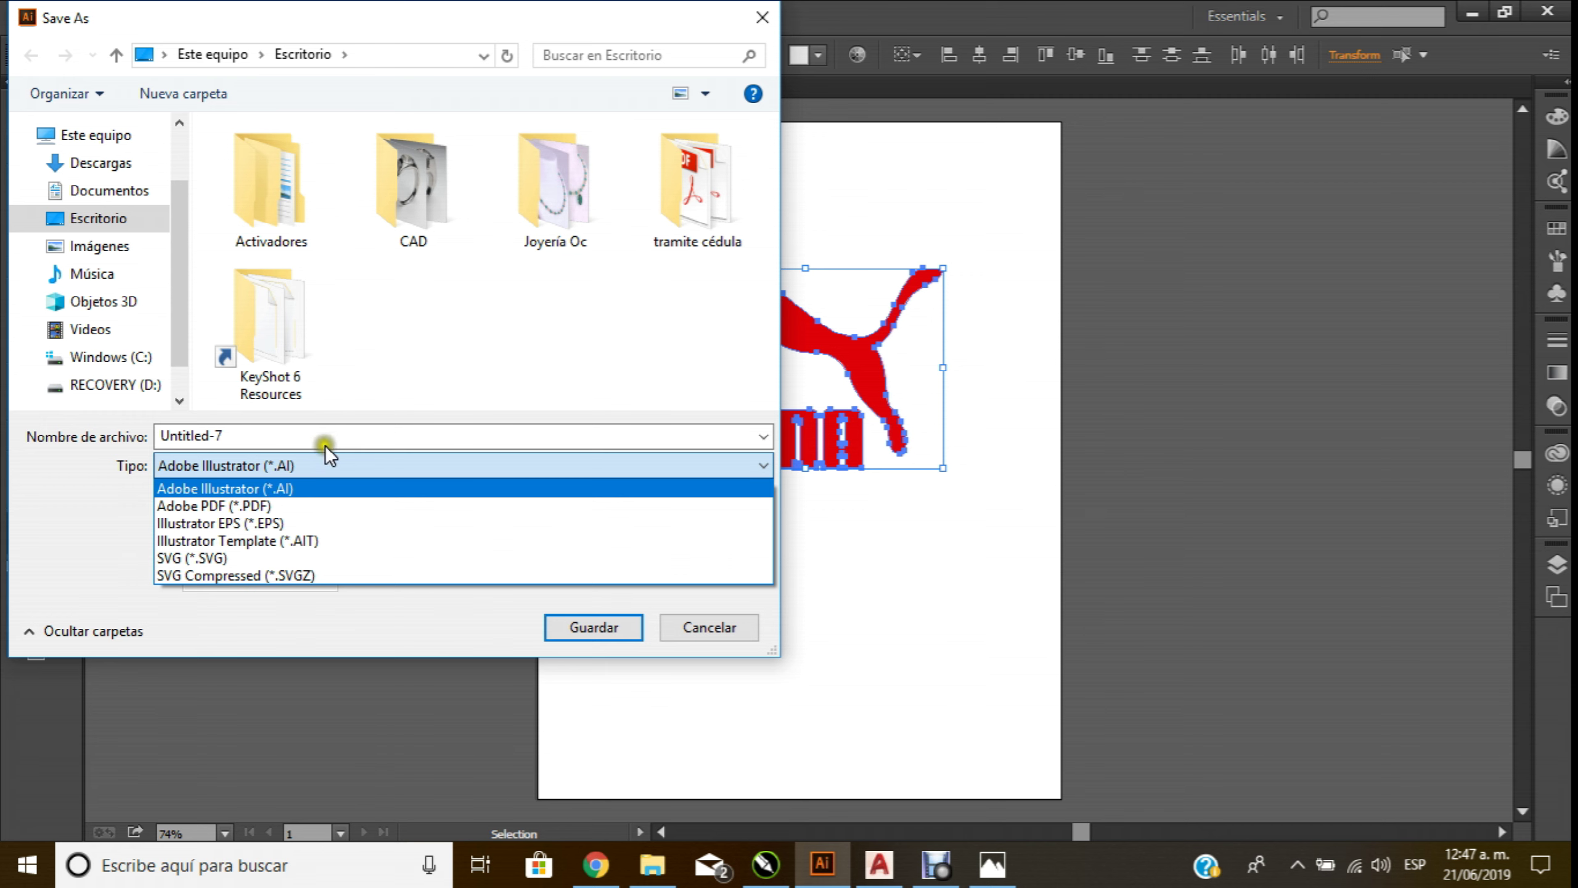
pyautogui.click(252, 506)
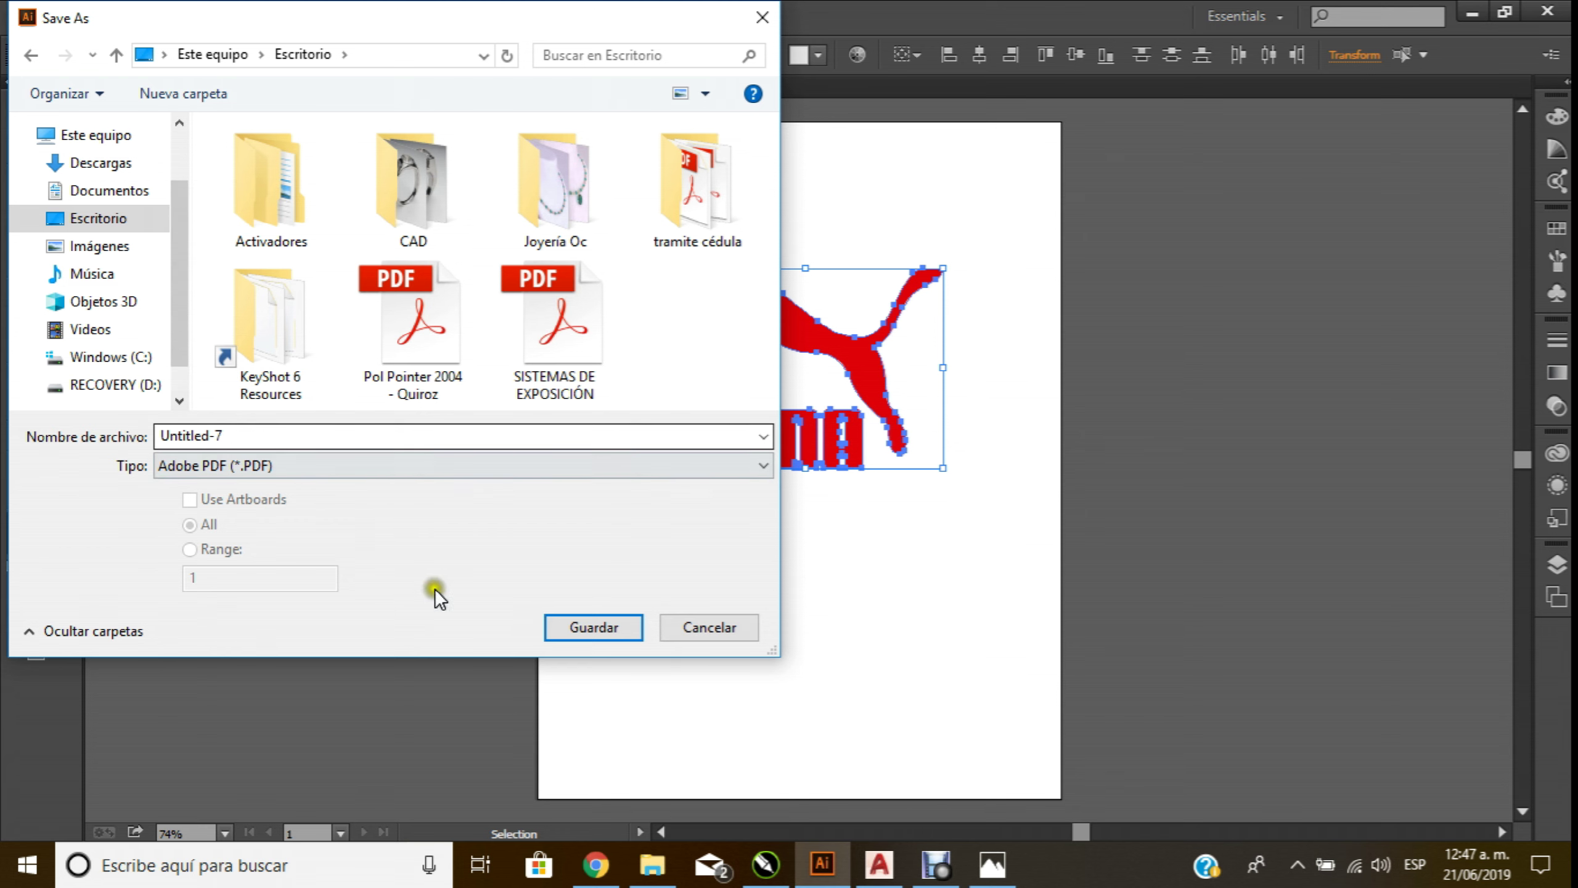
pyautogui.click(606, 632)
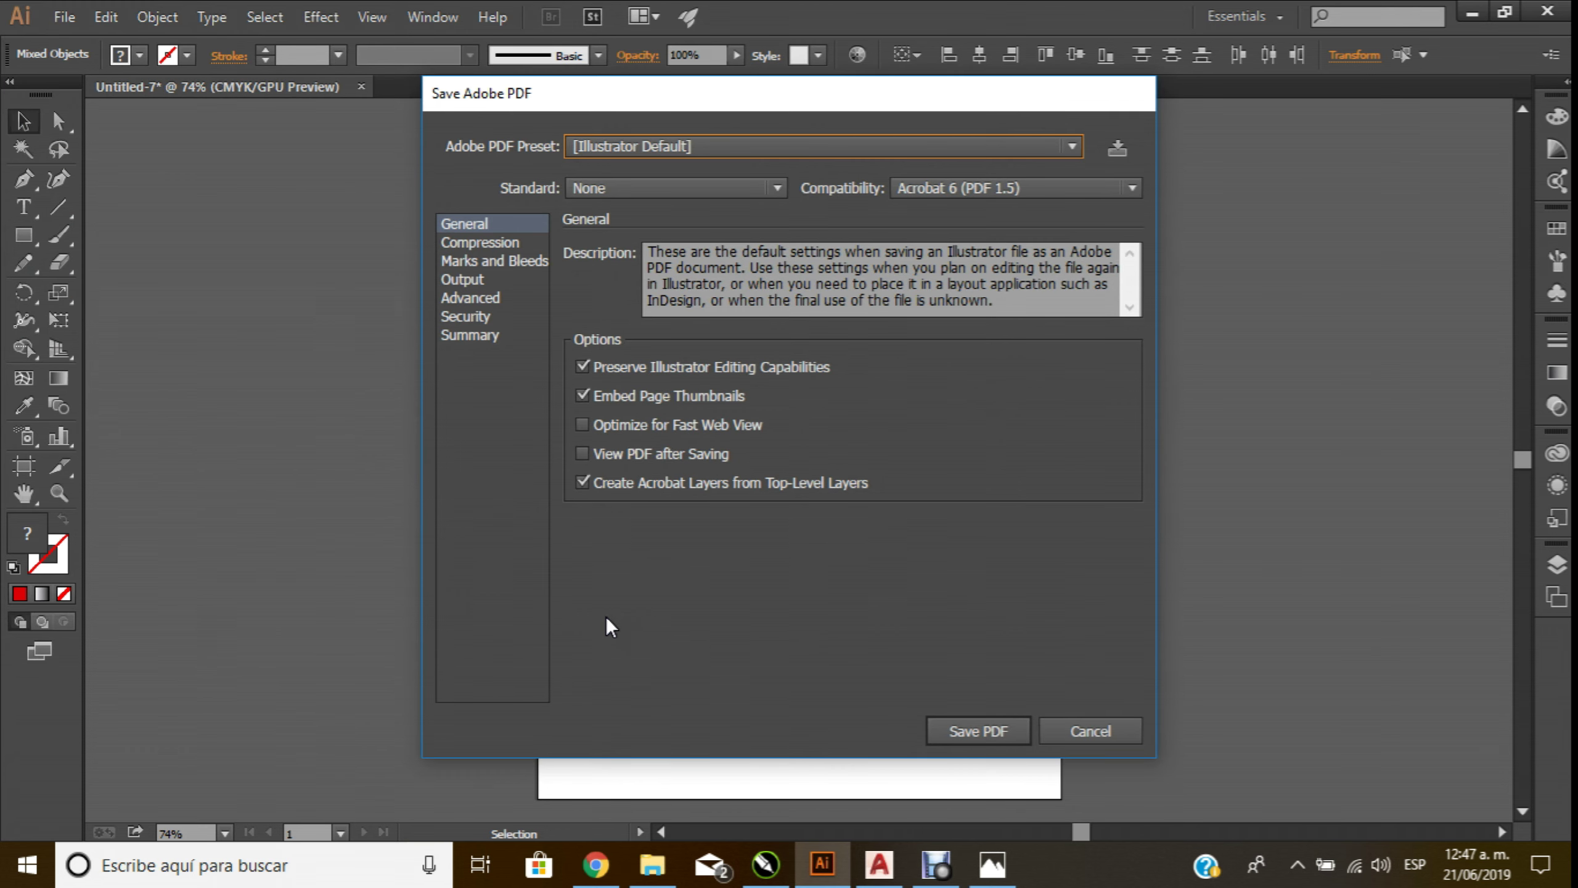
pyautogui.click(1016, 724)
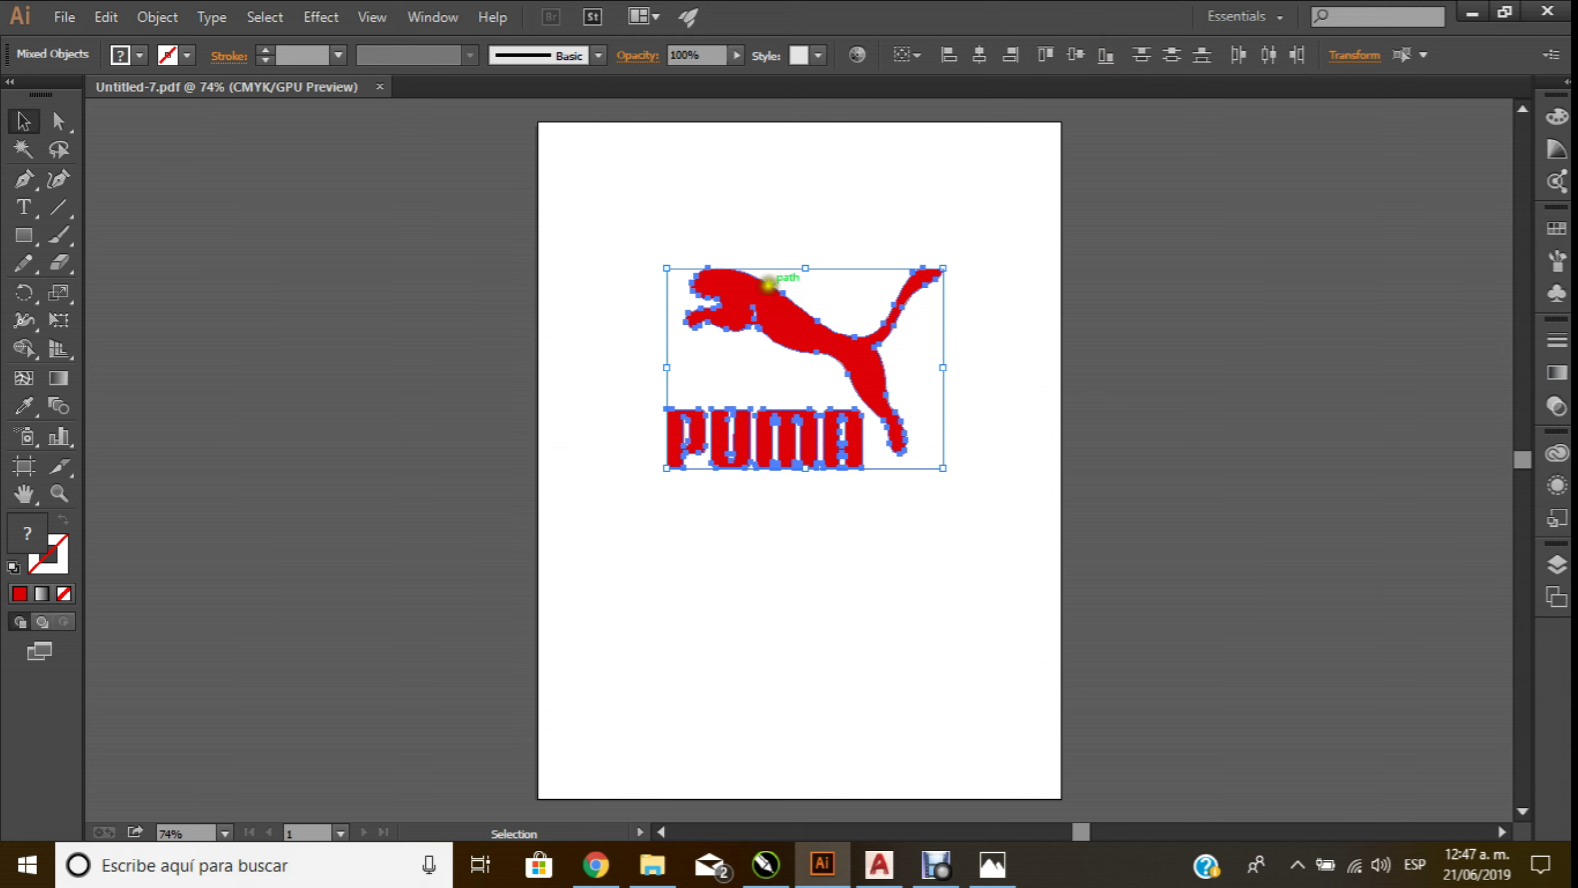
pyautogui.click(591, 211)
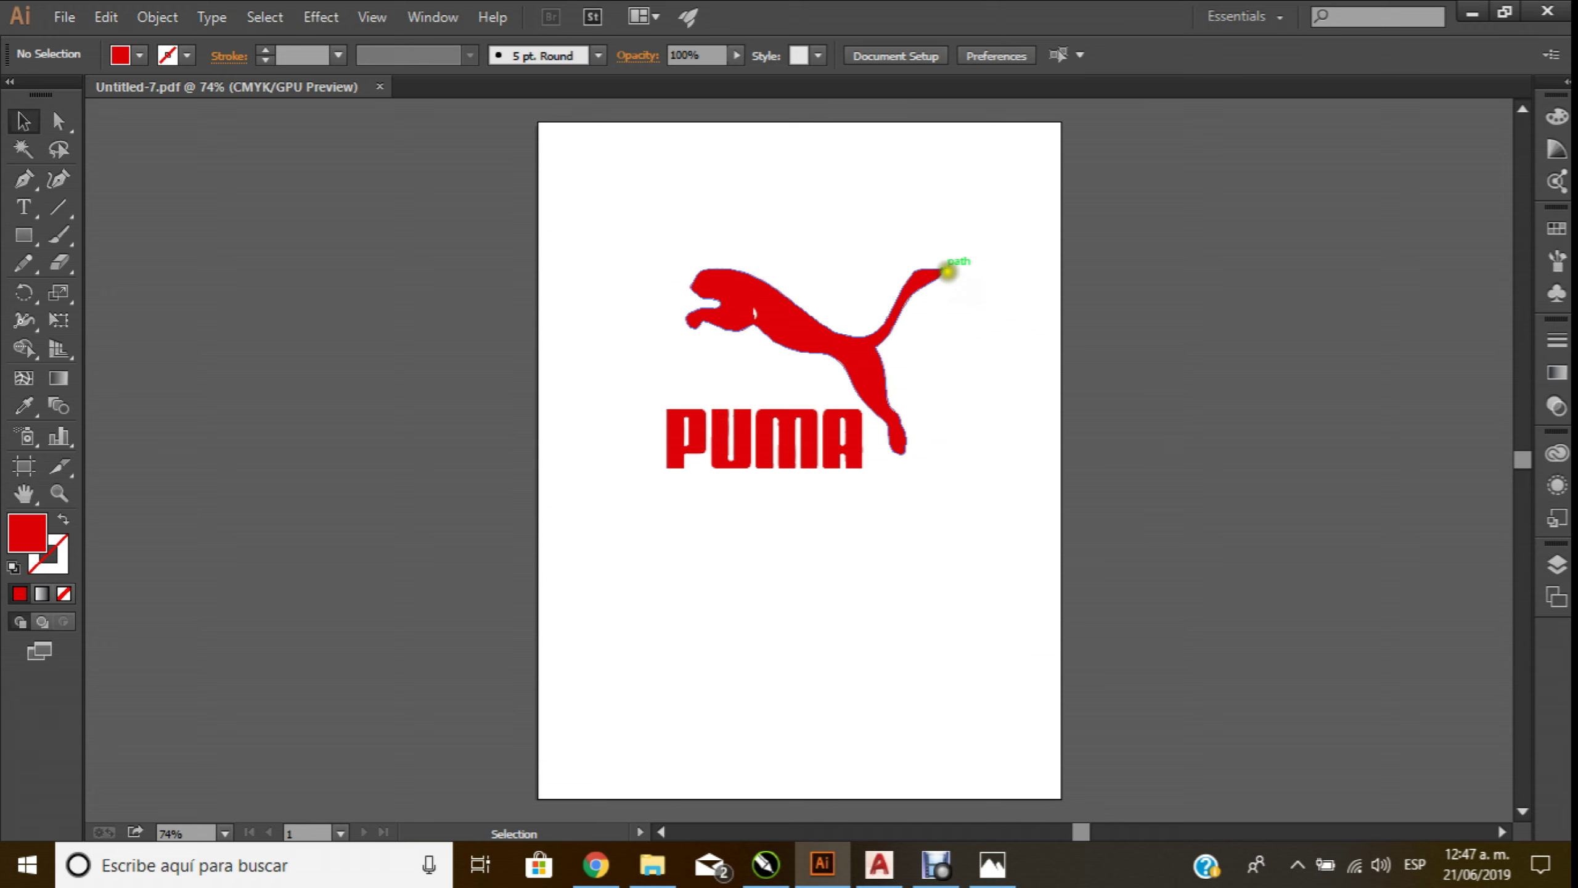
# Export the selected logo as an AutoCAD 2010/2011/2012 drawing at 1 mm = 1 unit
pyautogui.click(65, 17)
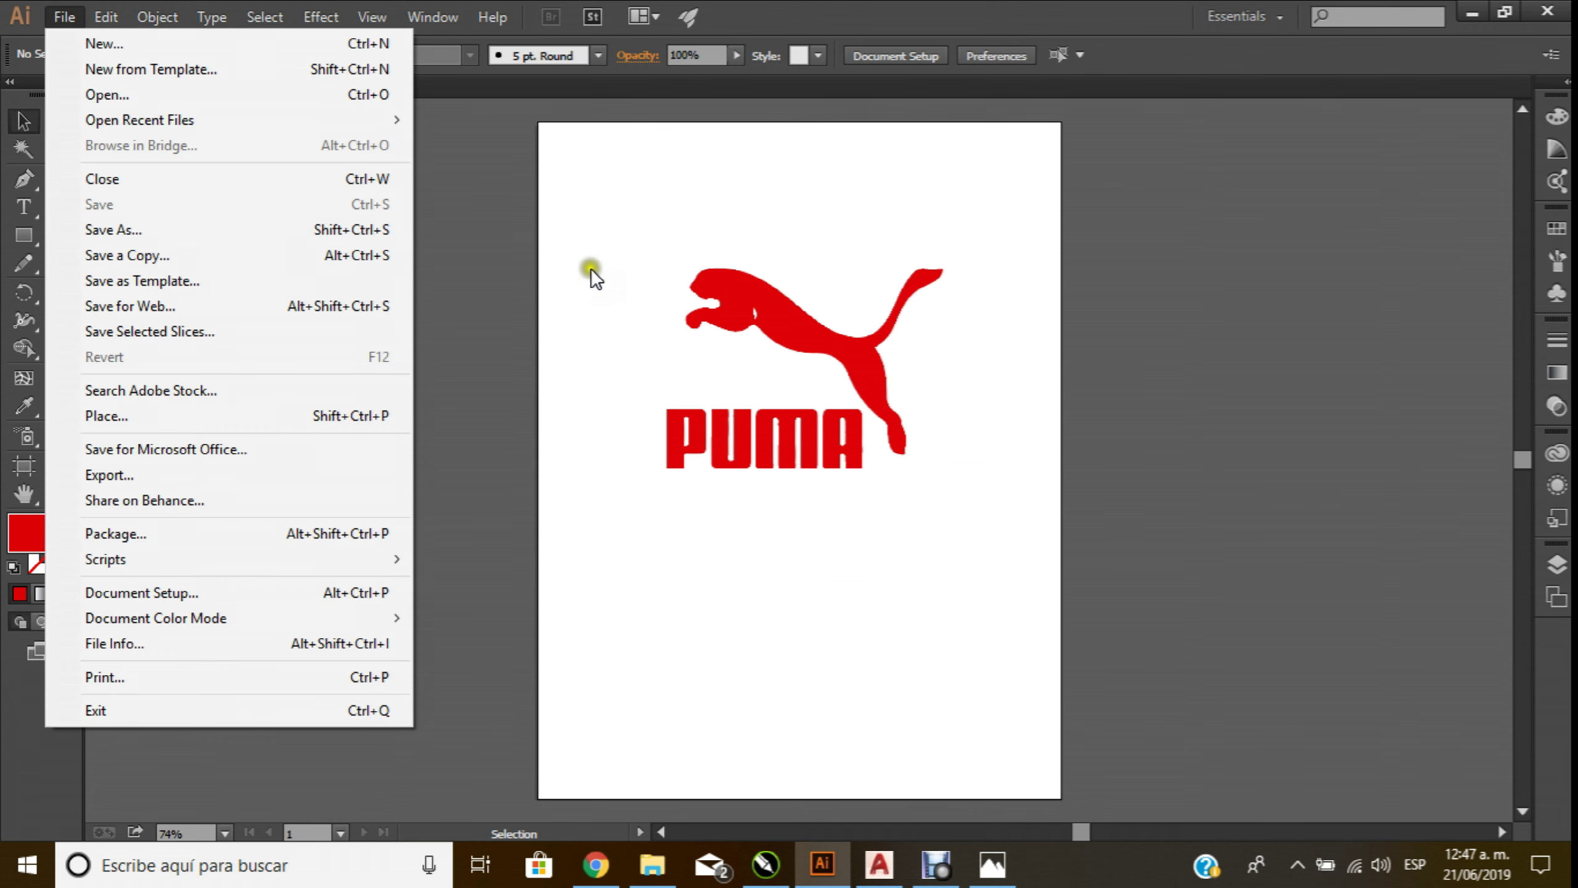
pyautogui.moveTo(597, 213); pyautogui.dragTo(1099, 592)
pyautogui.click(64, 16)
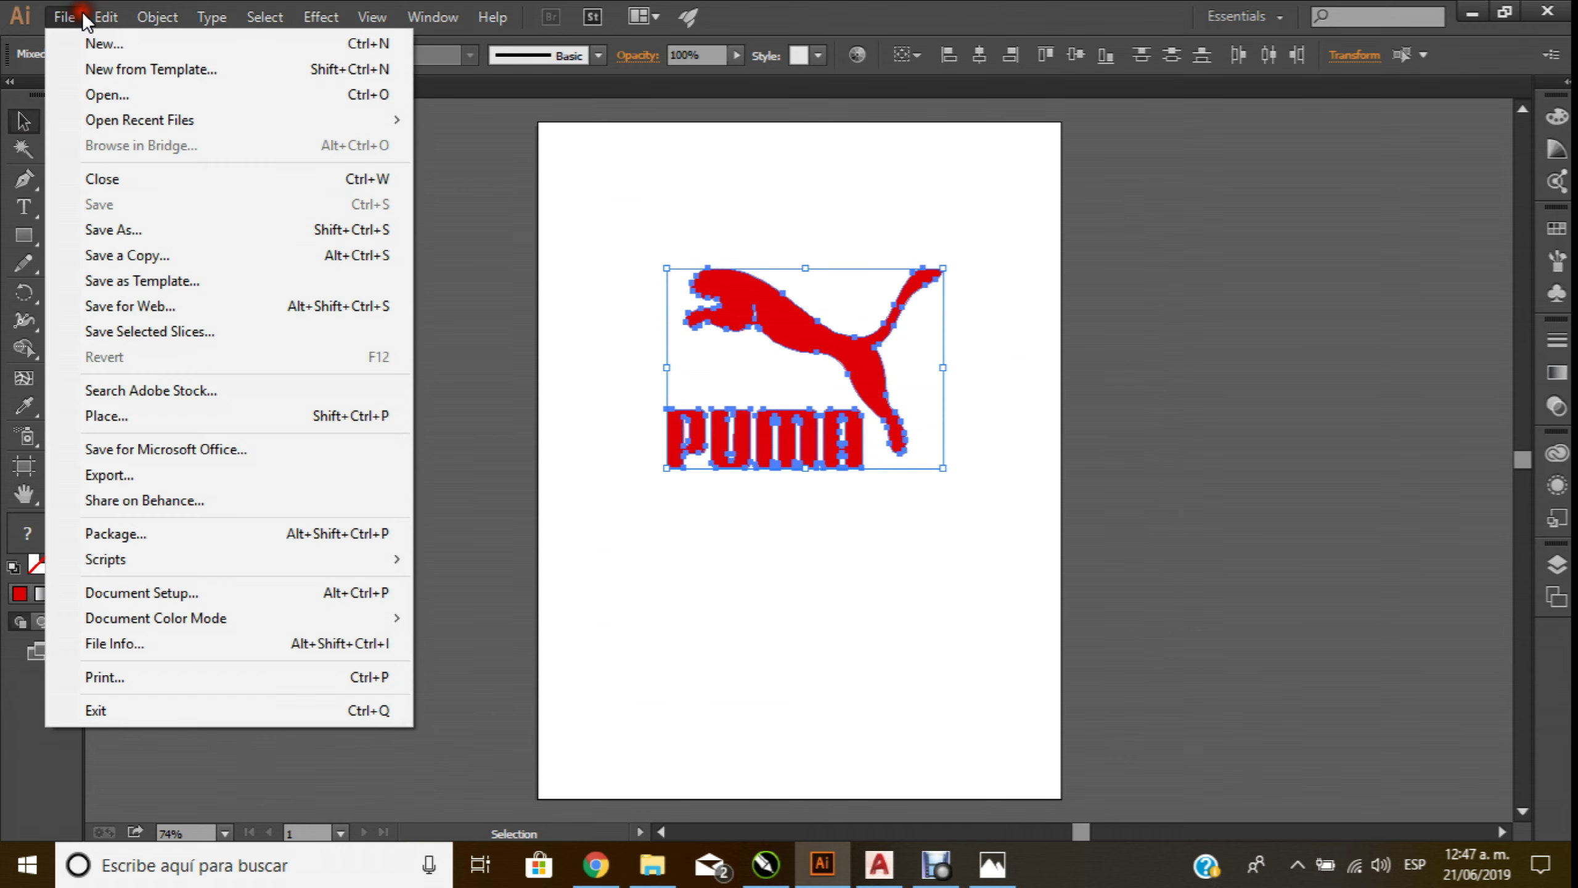
pyautogui.click(143, 467)
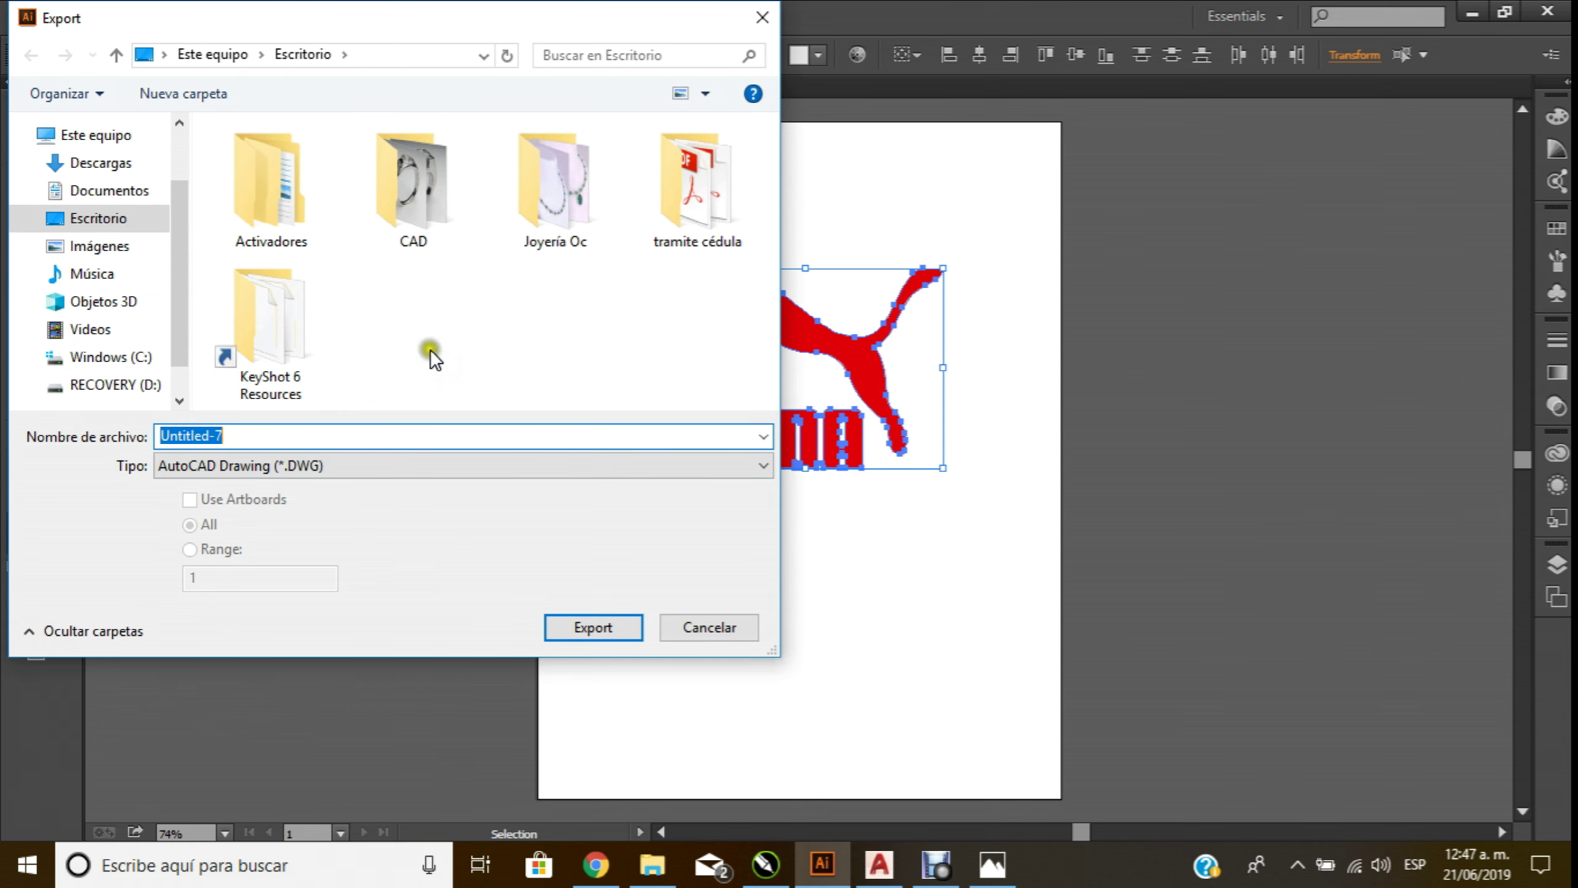
pyautogui.click(646, 471)
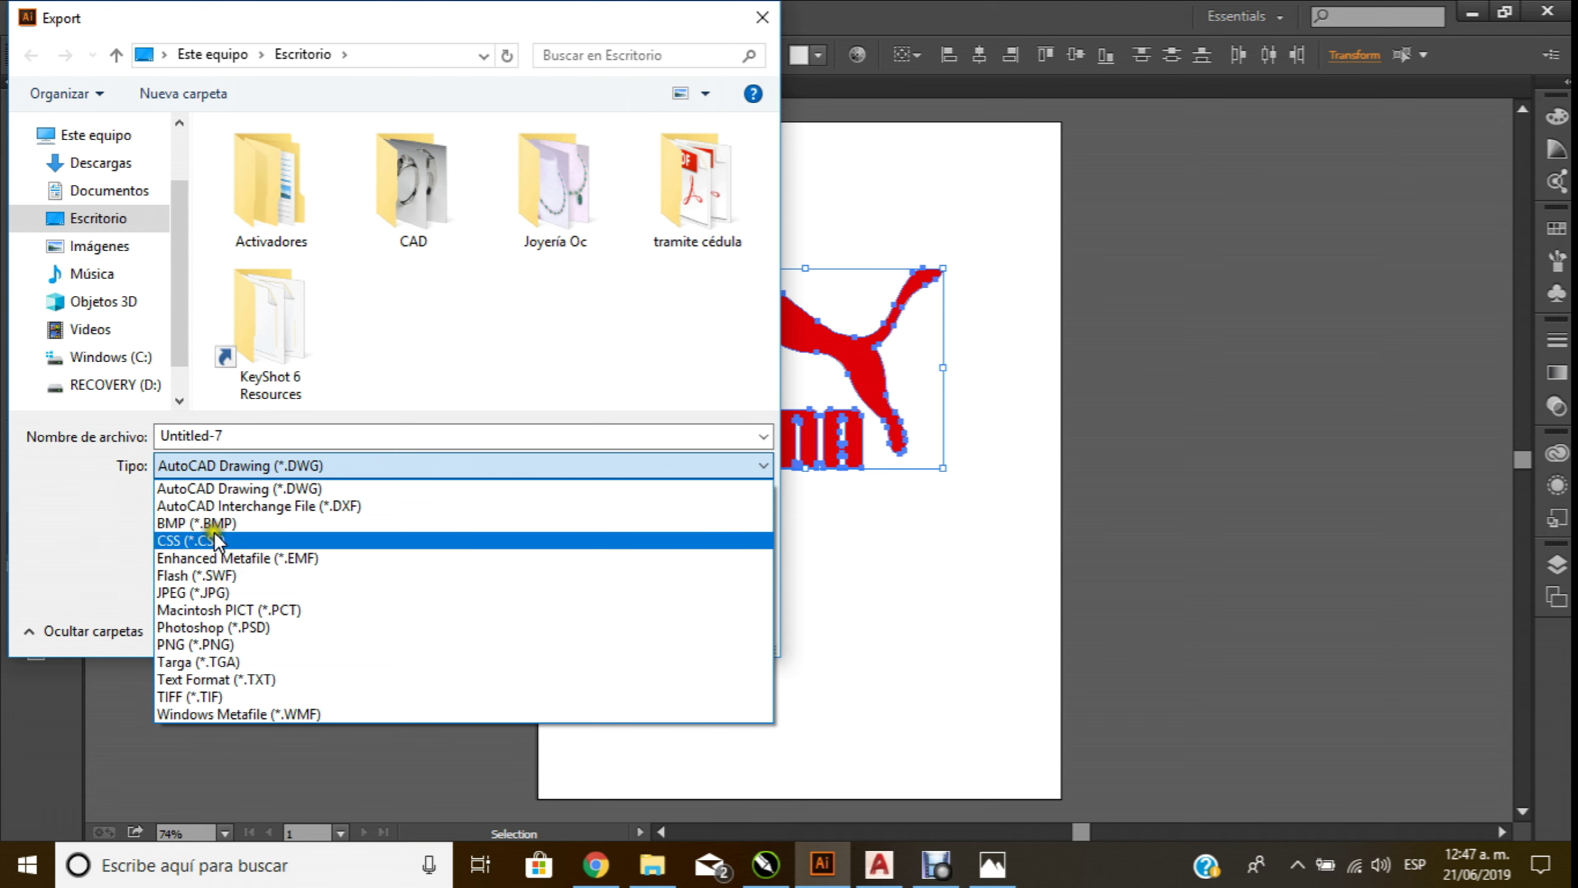
pyautogui.click(297, 489)
pyautogui.click(616, 627)
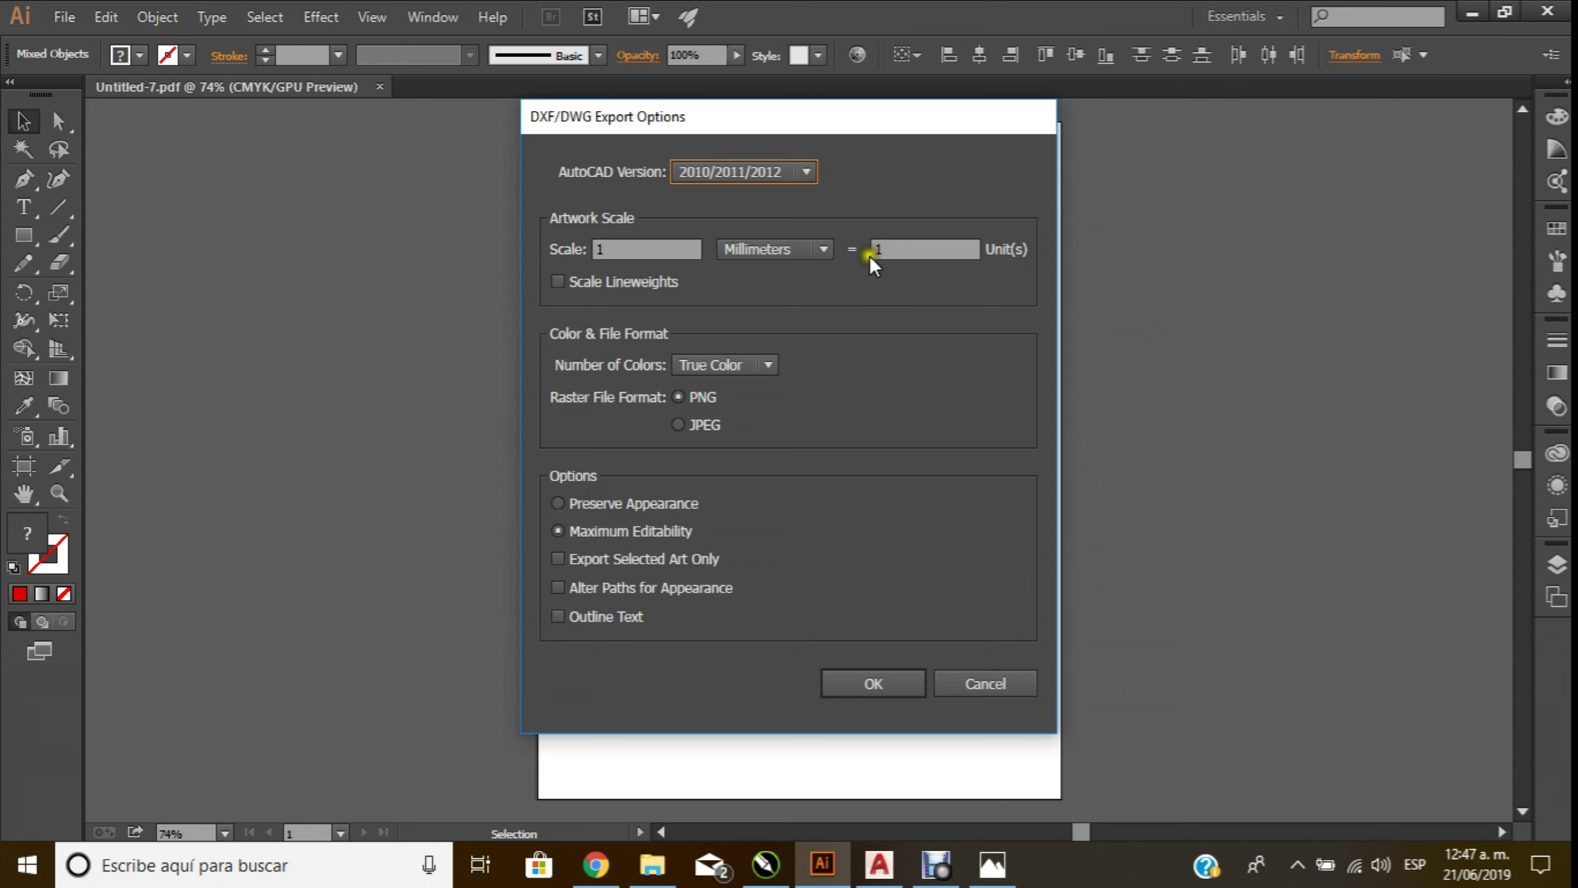
pyautogui.click(822, 249)
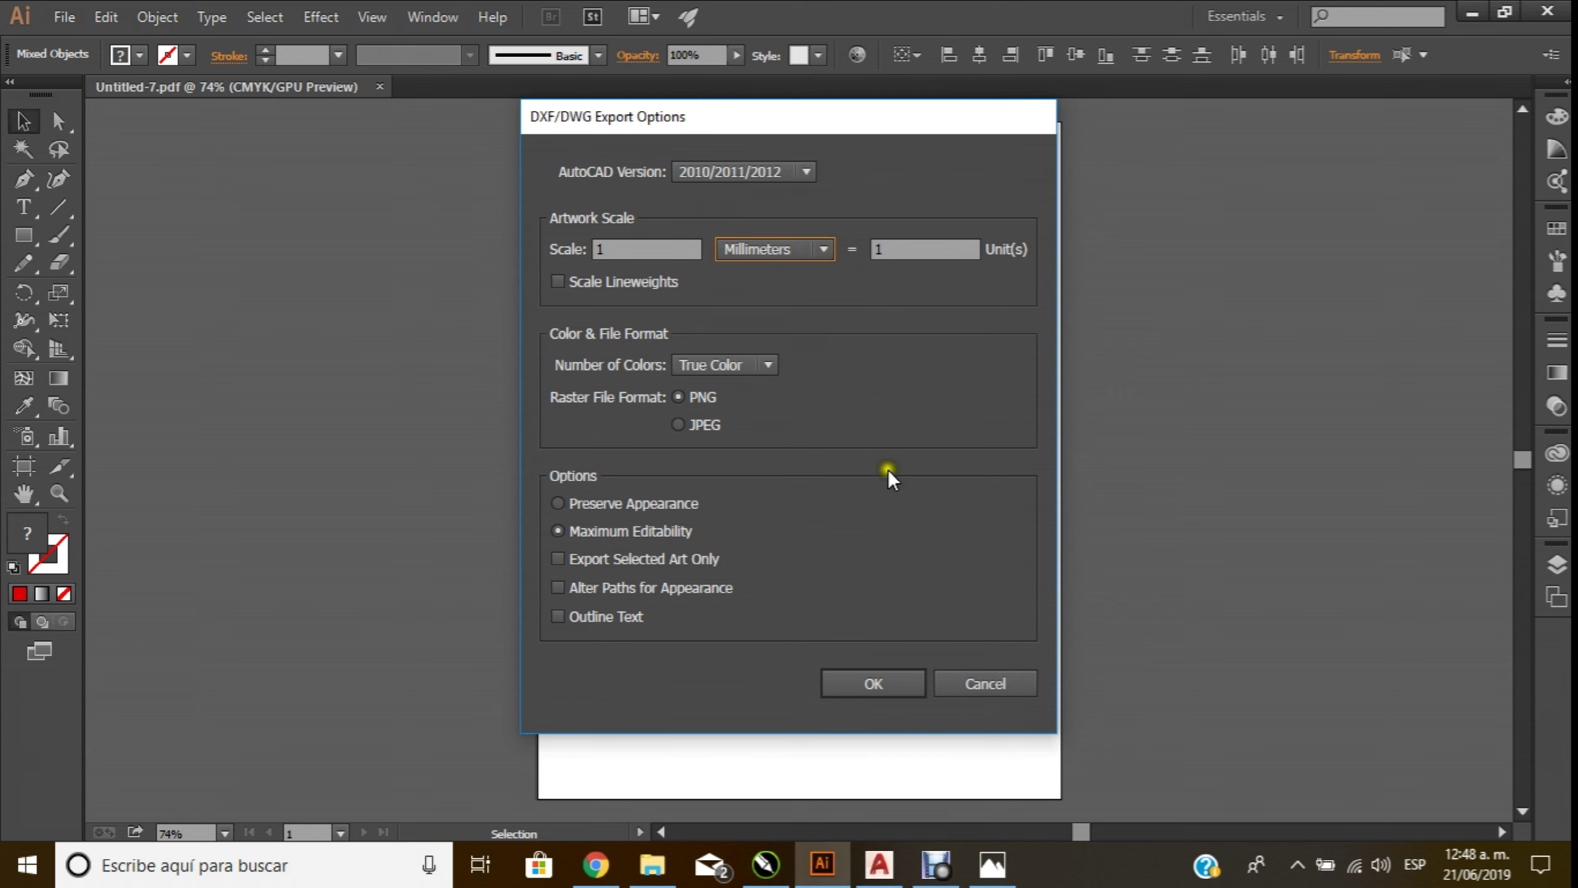
pyautogui.click(880, 691)
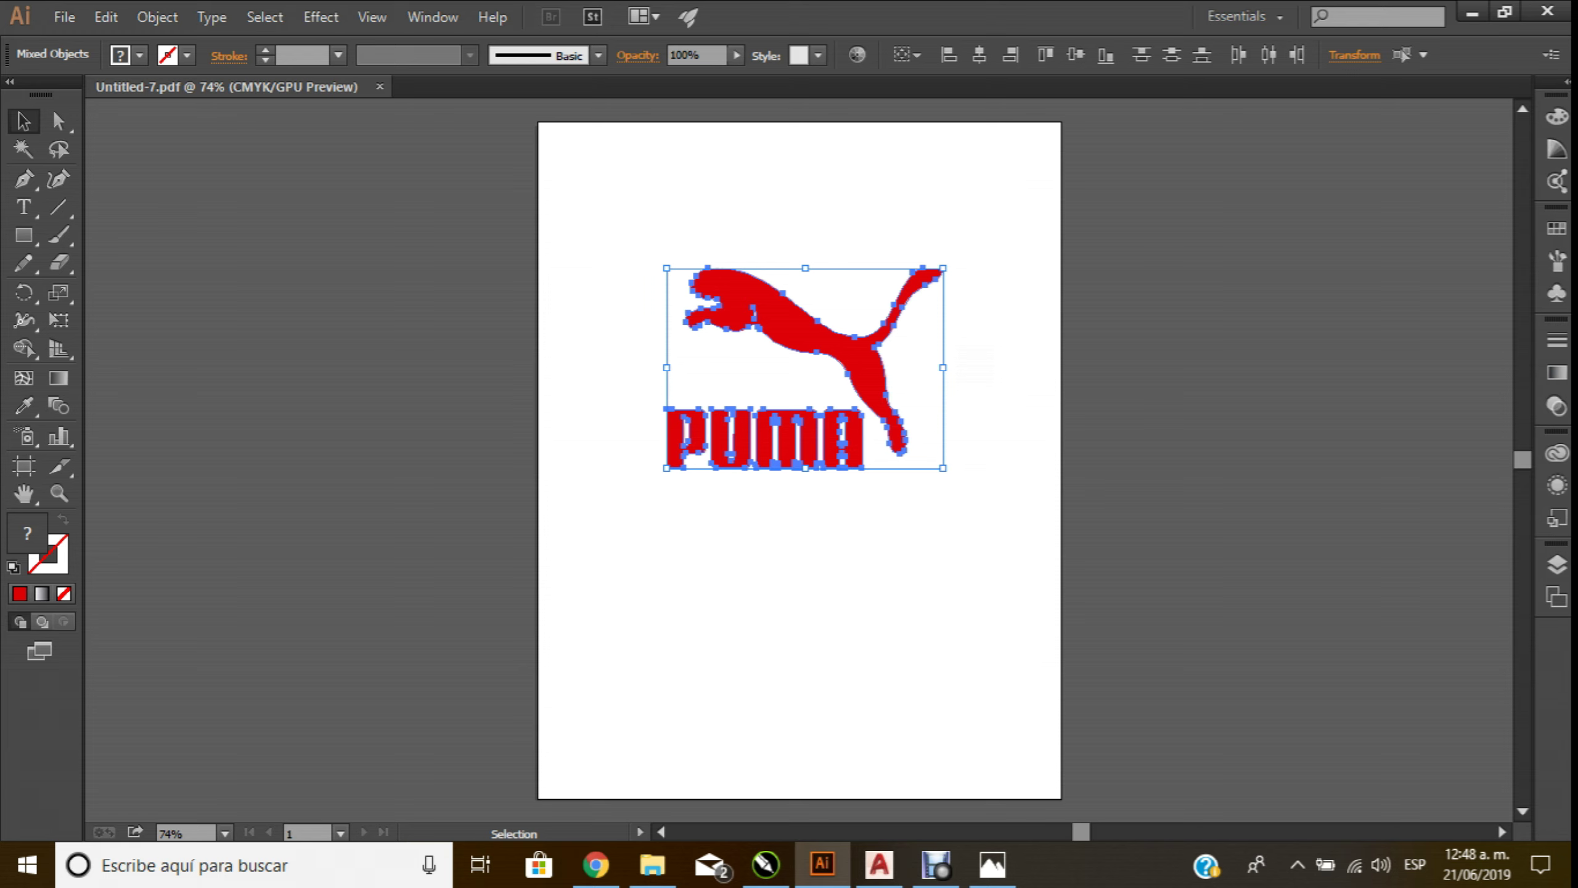
# Select the whole PUMA logo, rescale it and move it higher on the page
pyautogui.press('a')
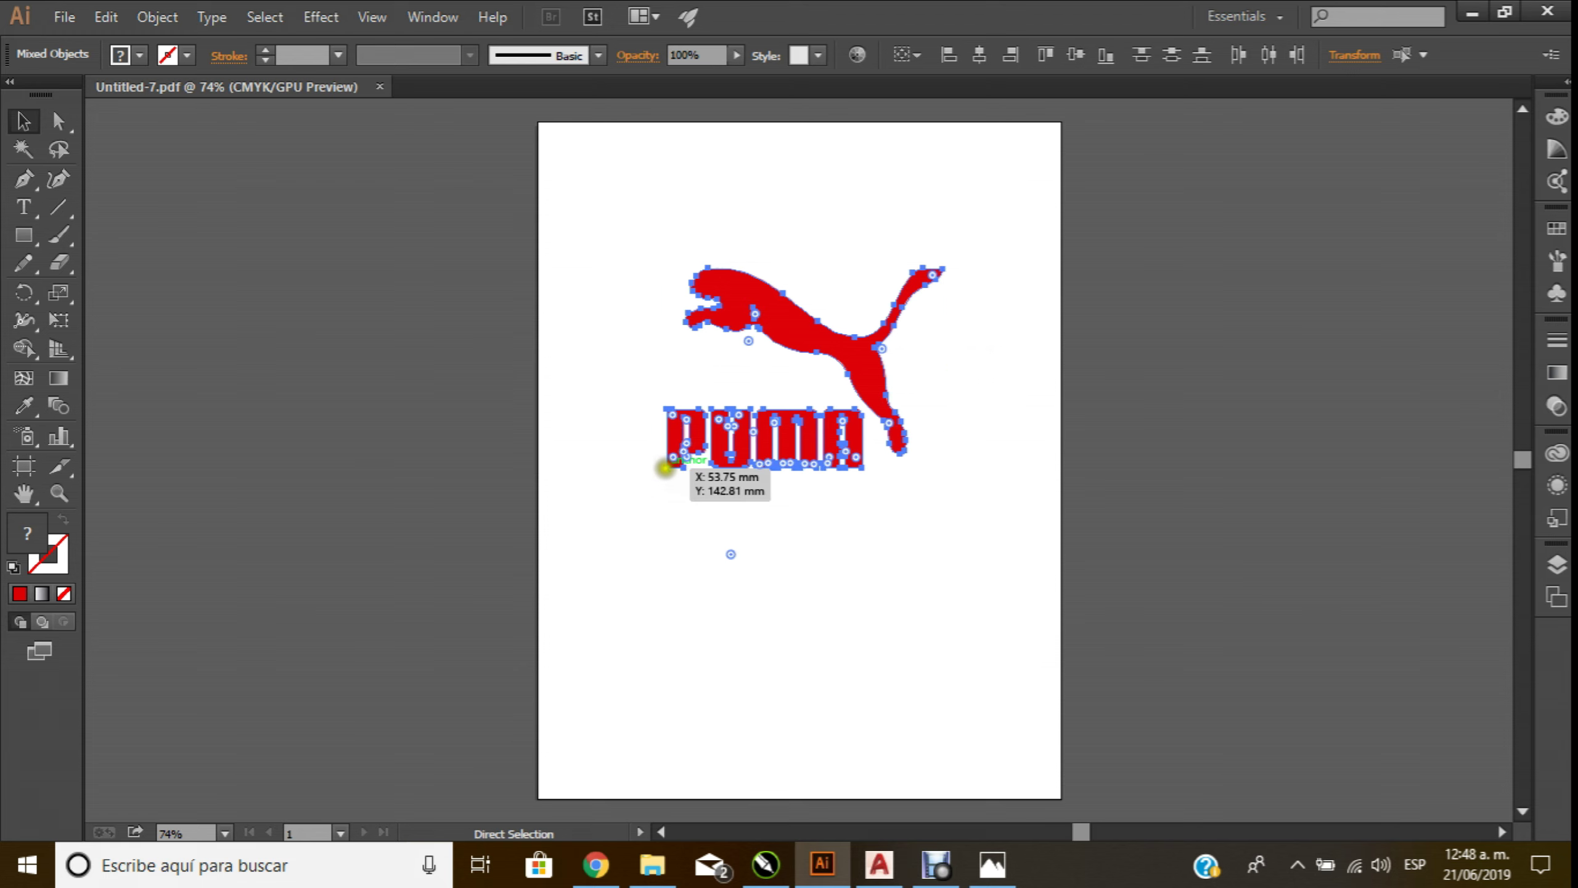
pyautogui.press('v')
pyautogui.click(624, 250)
pyautogui.moveTo(619, 221); pyautogui.dragTo(1010, 566)
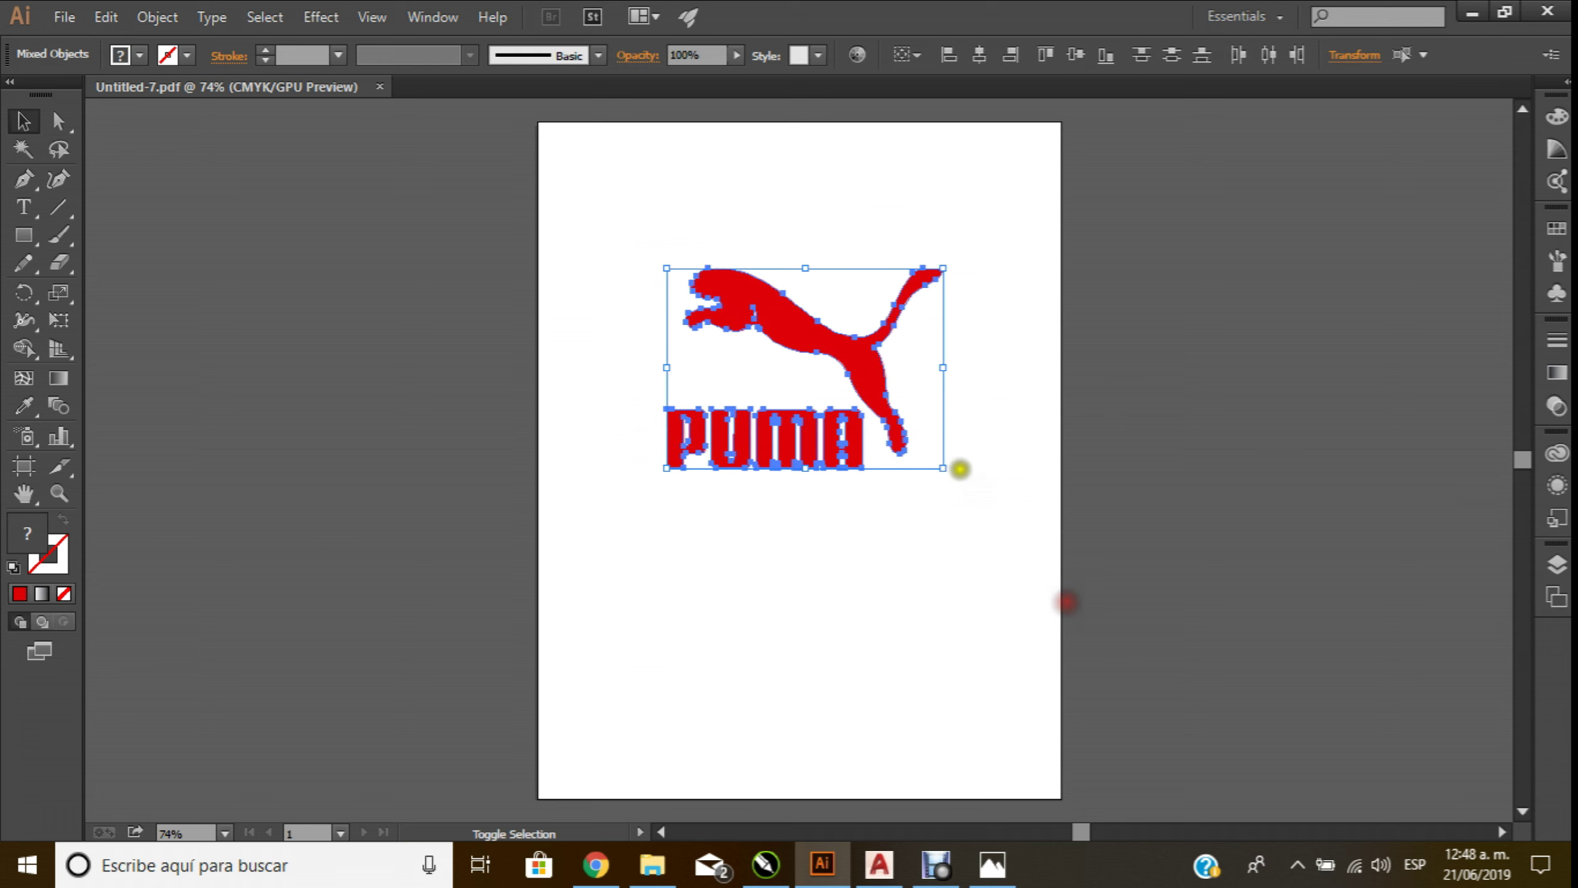
pyautogui.moveTo(943, 468)
pyautogui.mouseDown()
pyautogui.moveTo(797, 362)
pyautogui.moveTo(979, 573)
pyautogui.mouseUp()
pyautogui.click(20, 124)
pyautogui.moveTo(833, 355); pyautogui.dragTo(812, 270)
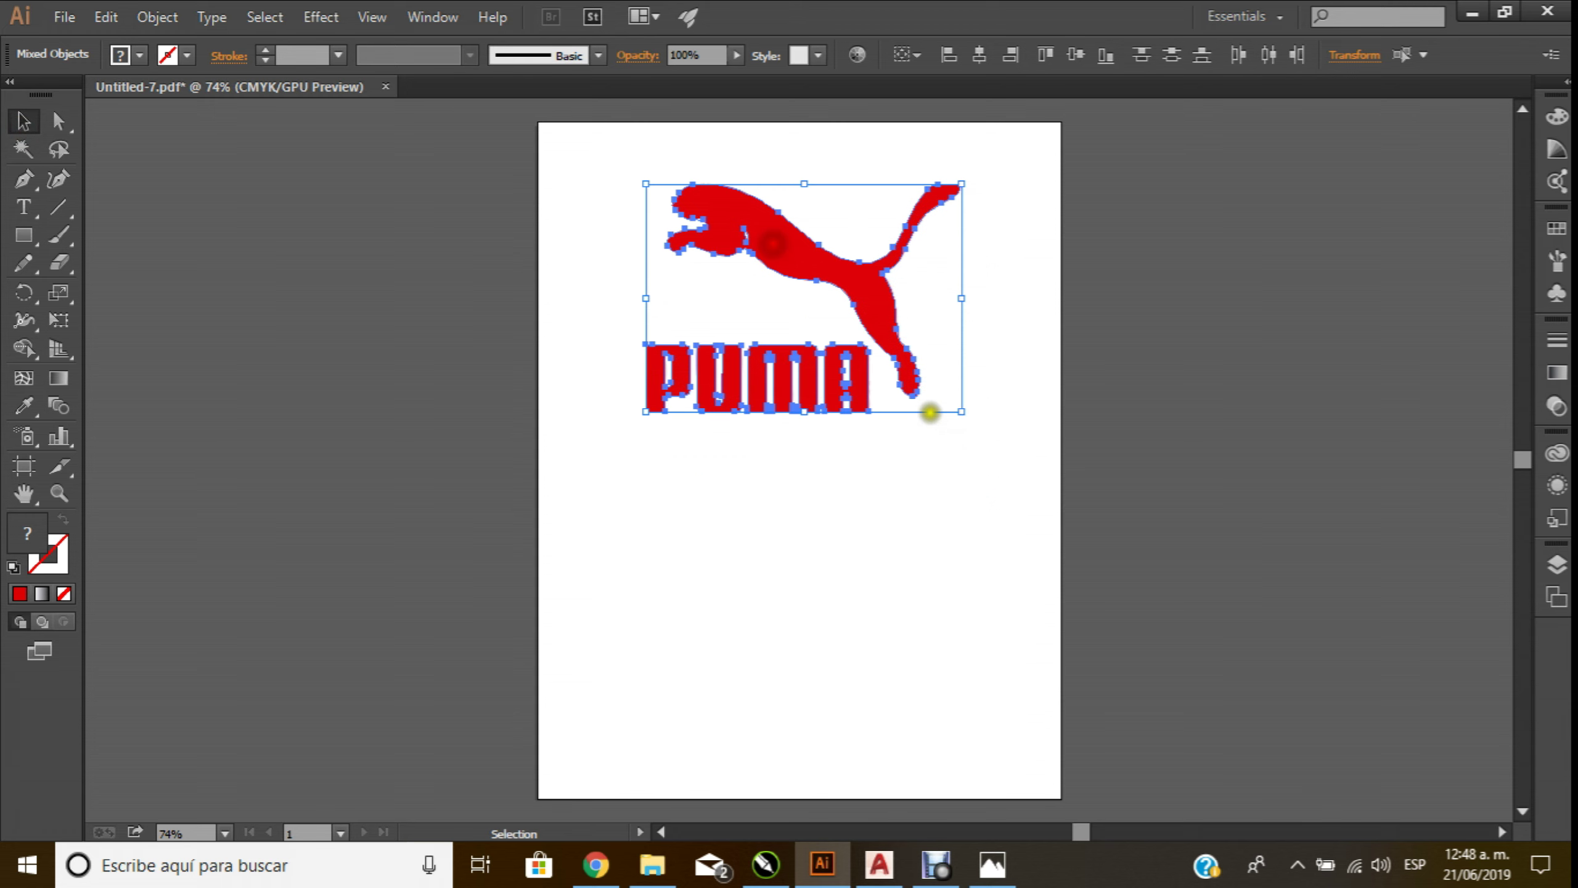
pyautogui.click(980, 471)
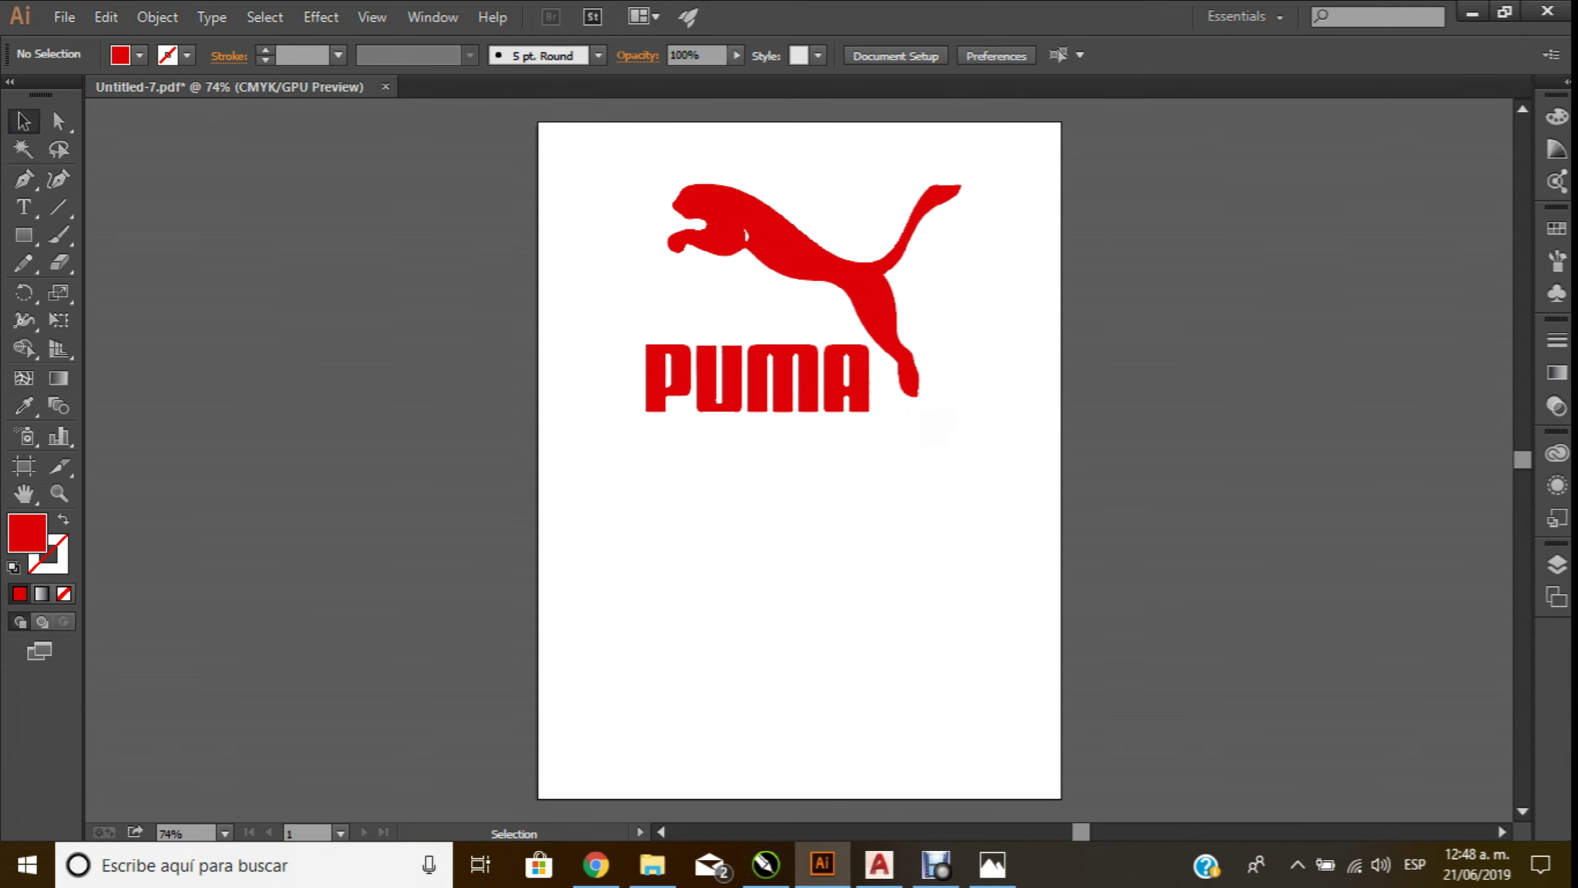
# Draw a rectangle below the logo and size it to about 150 mm wide by 75 mm high
pyautogui.click(23, 235)
pyautogui.moveTo(601, 484)
pyautogui.mouseDown()
pyautogui.moveTo(712, 575)
pyautogui.moveTo(947, 657)
pyautogui.mouseUp()
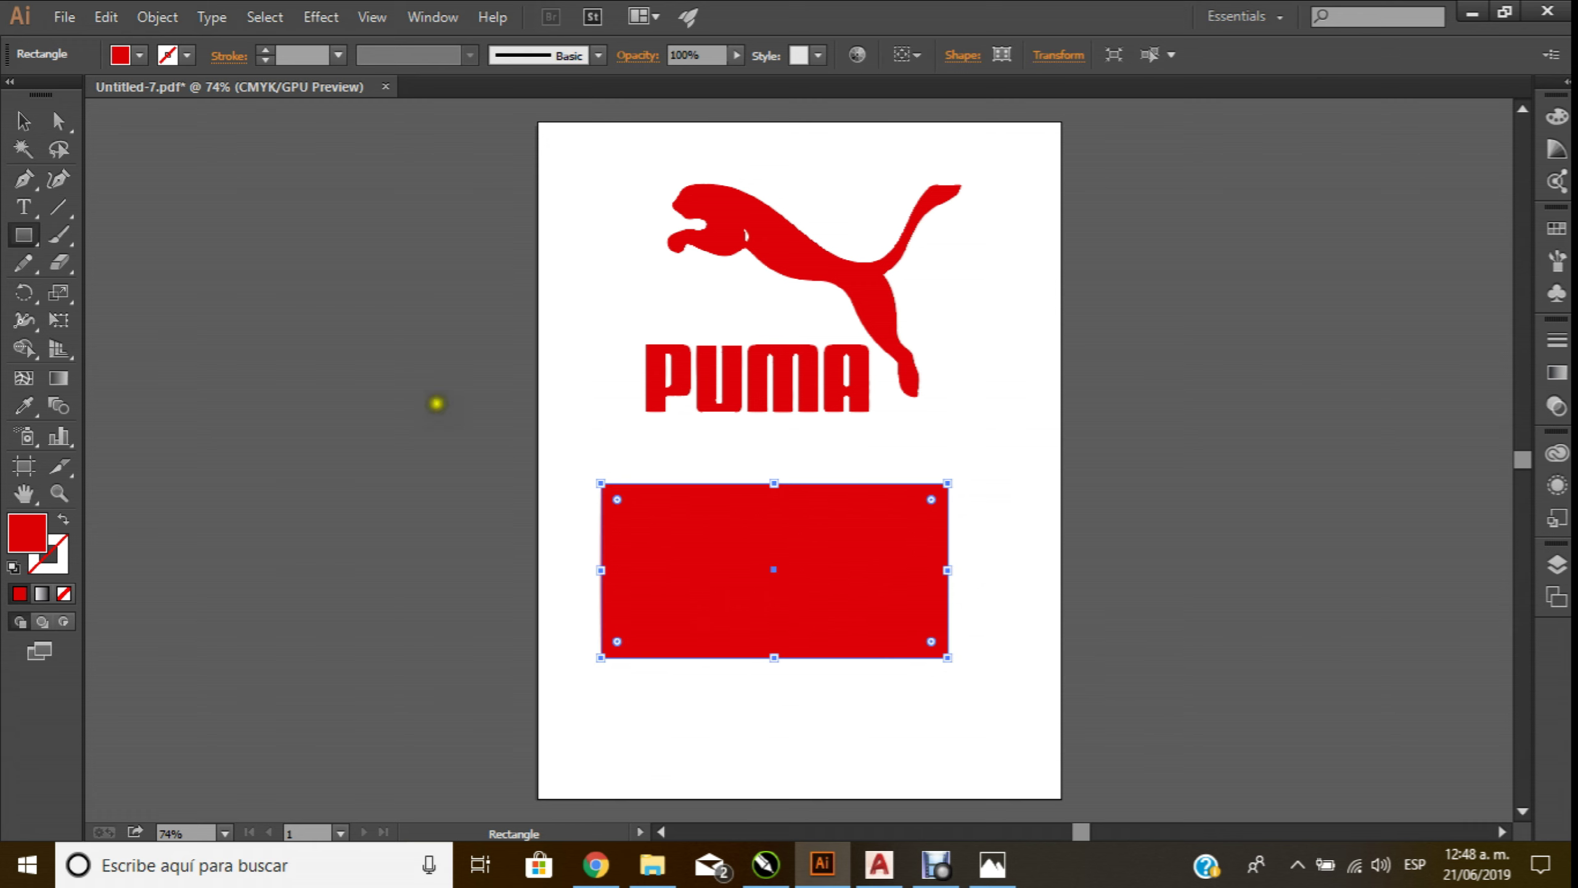
pyautogui.click(25, 122)
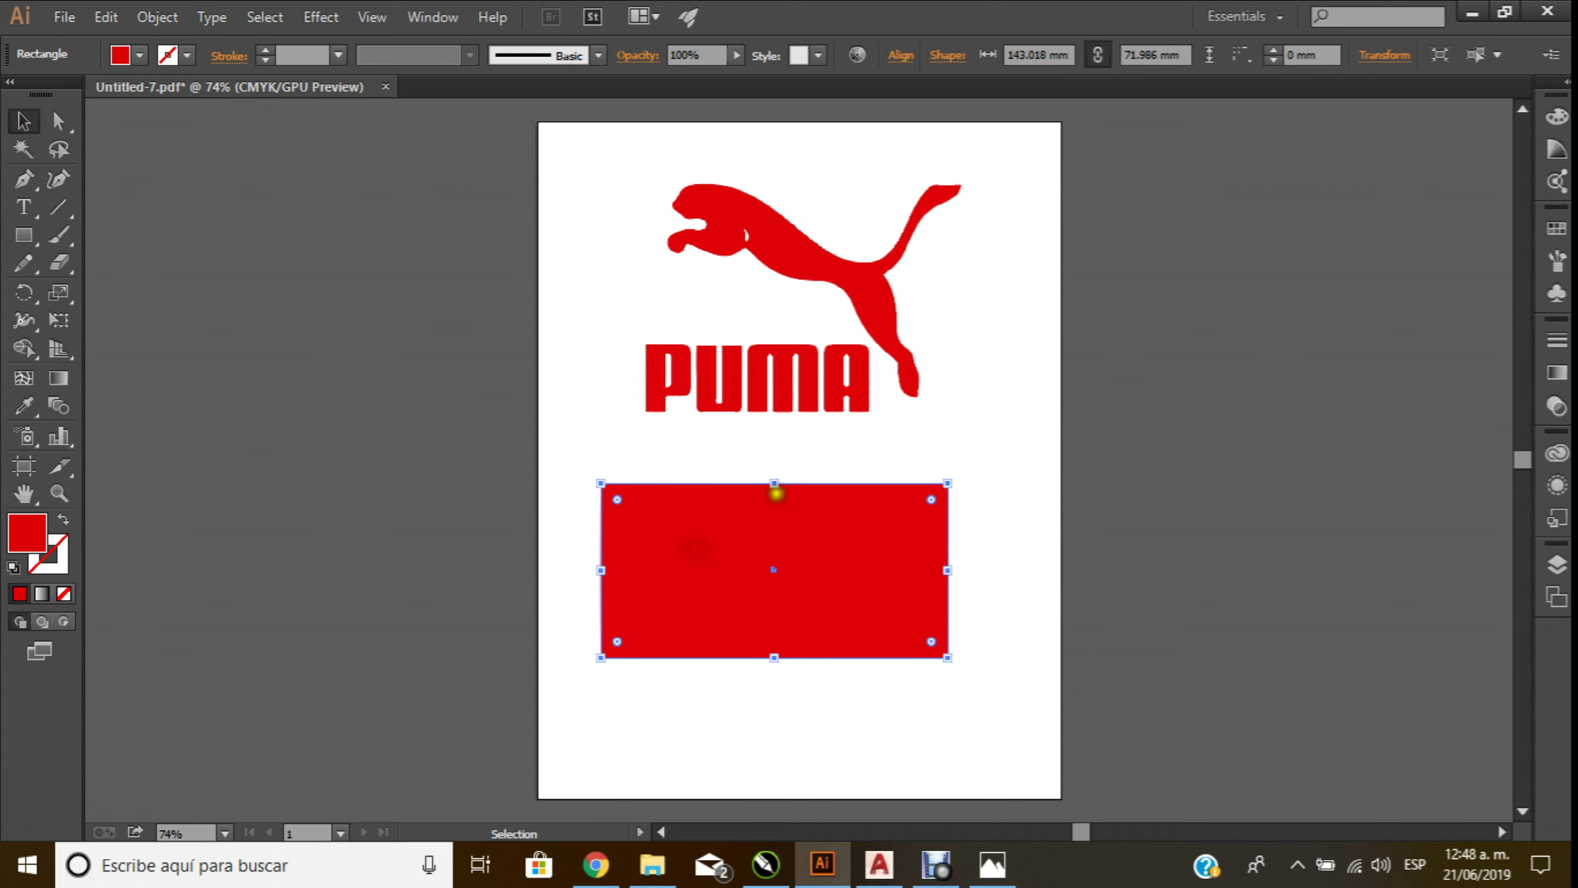
pyautogui.click(1071, 54)
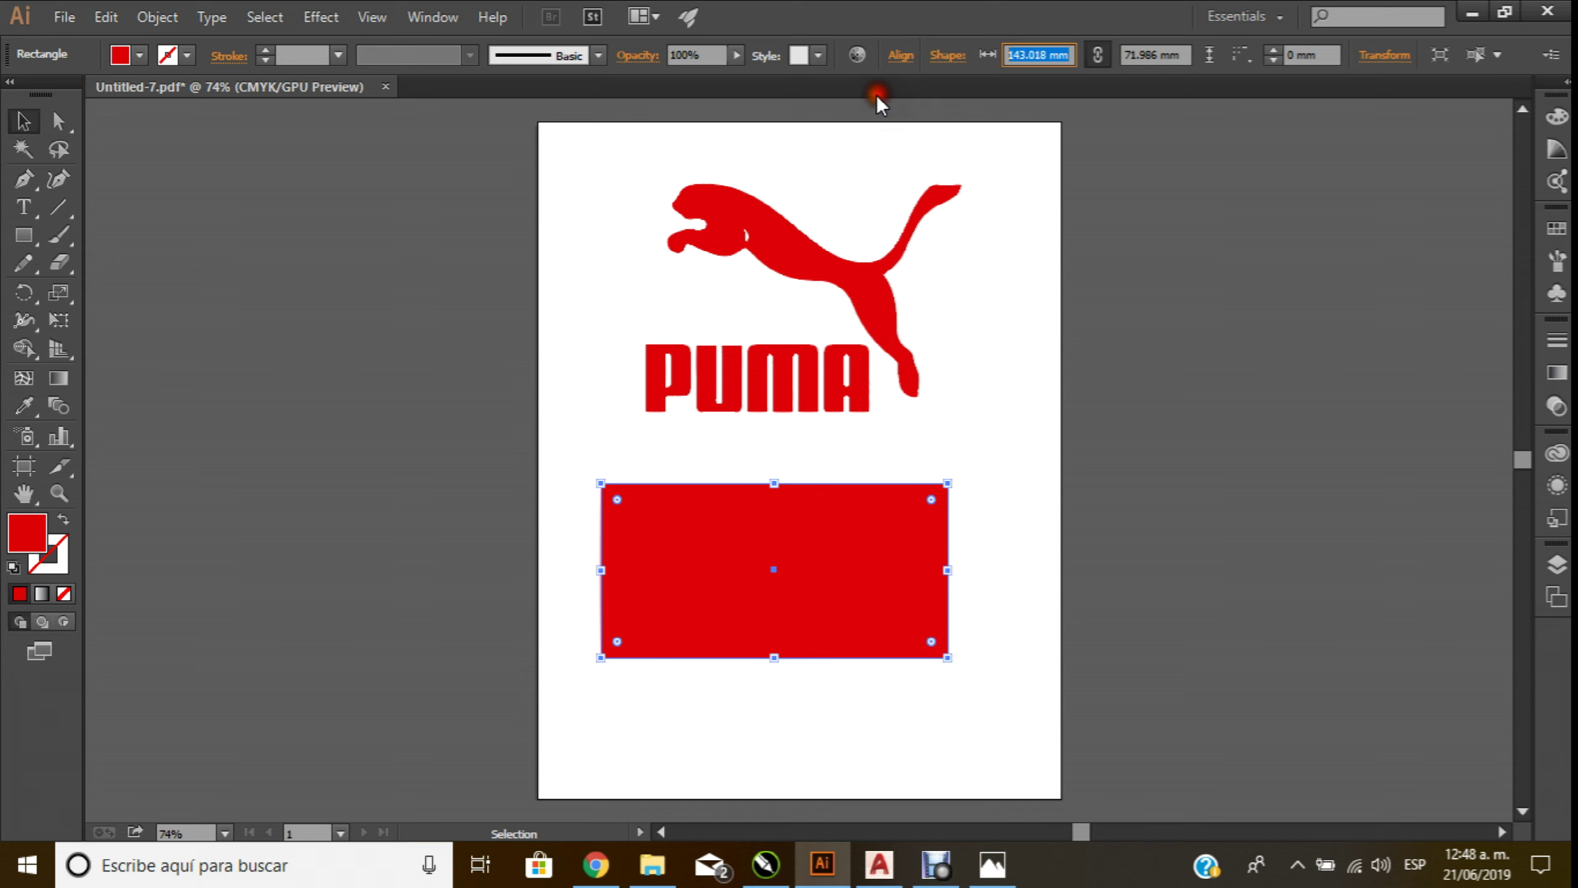
pyautogui.write('150')
pyautogui.press('Return')
pyautogui.press('Tab')
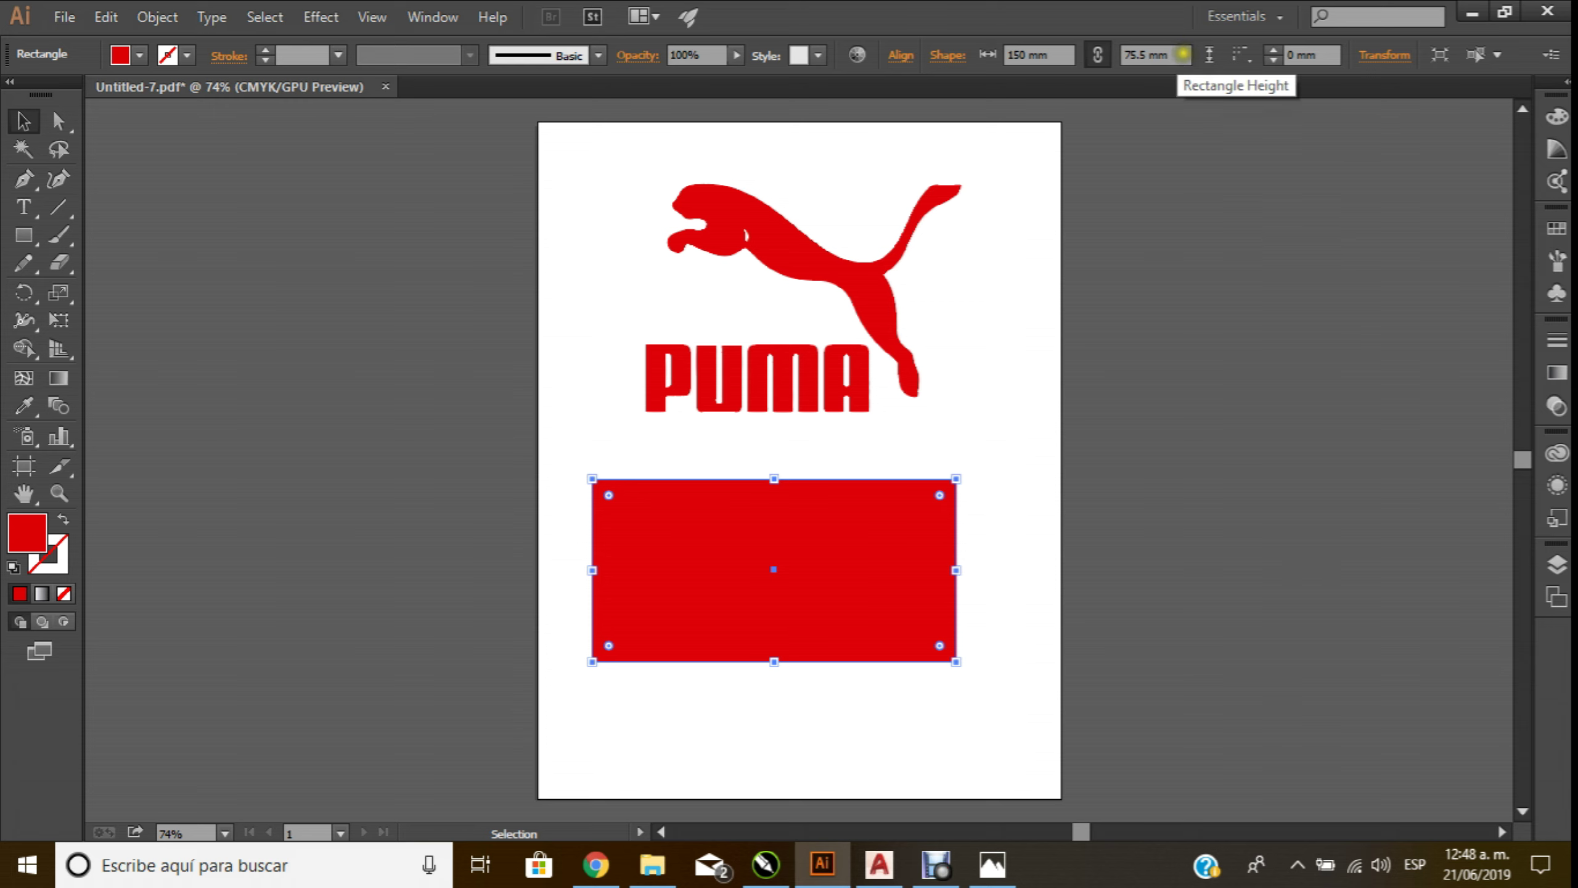
pyautogui.write('5')
pyautogui.press('Return')
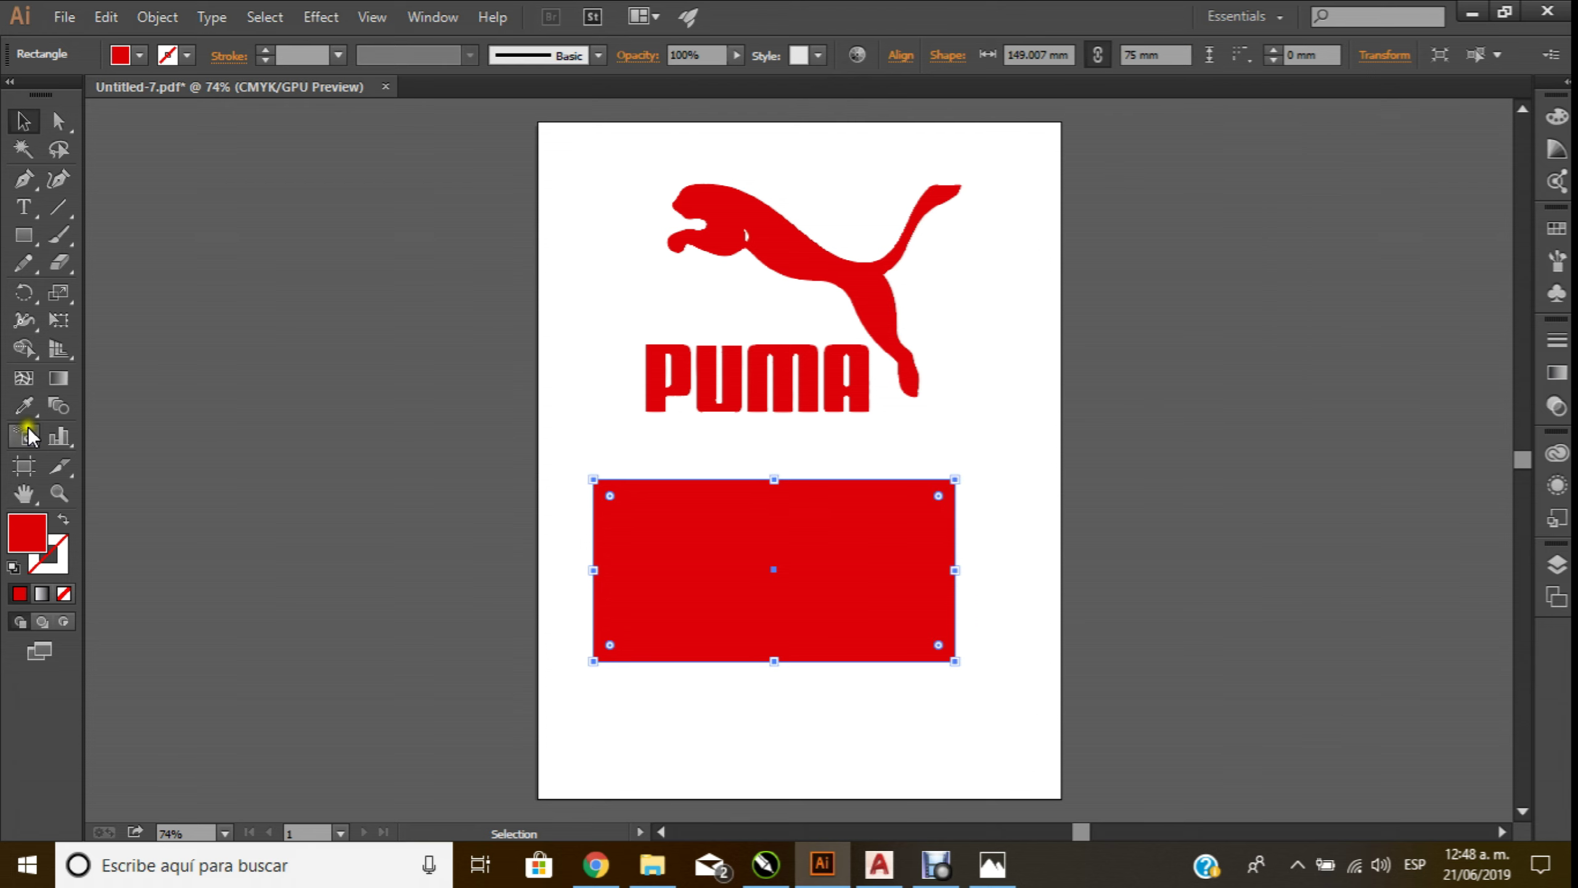
# Give the rectangle no fill and a red outline stroke, discarding a trial pink fill
pyautogui.doubleClick(36, 536)
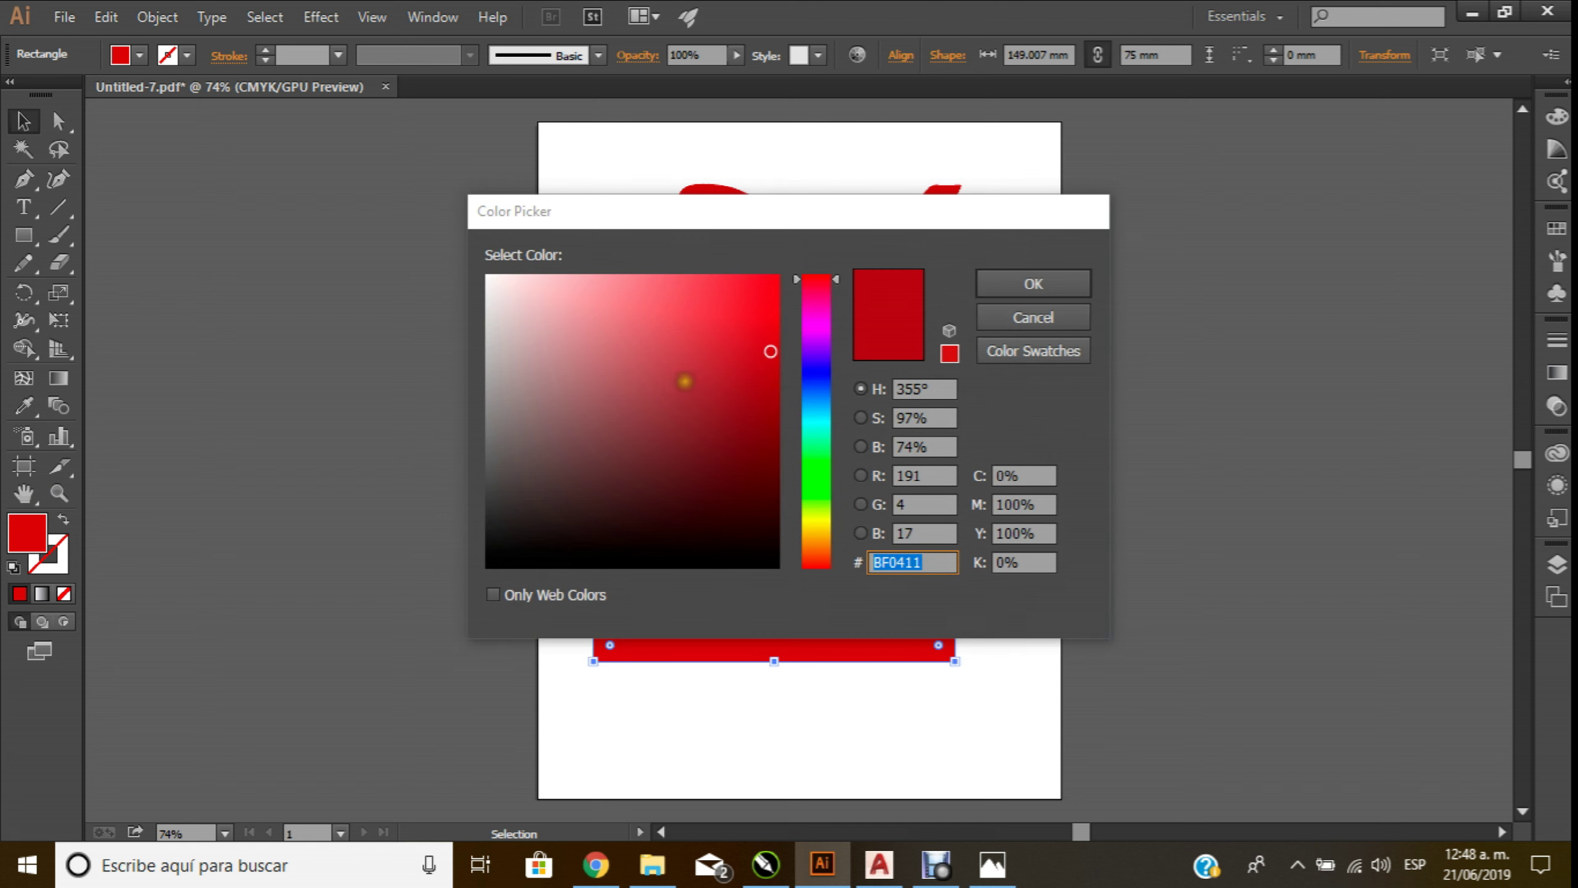
pyautogui.moveTo(684, 381); pyautogui.dragTo(568, 299)
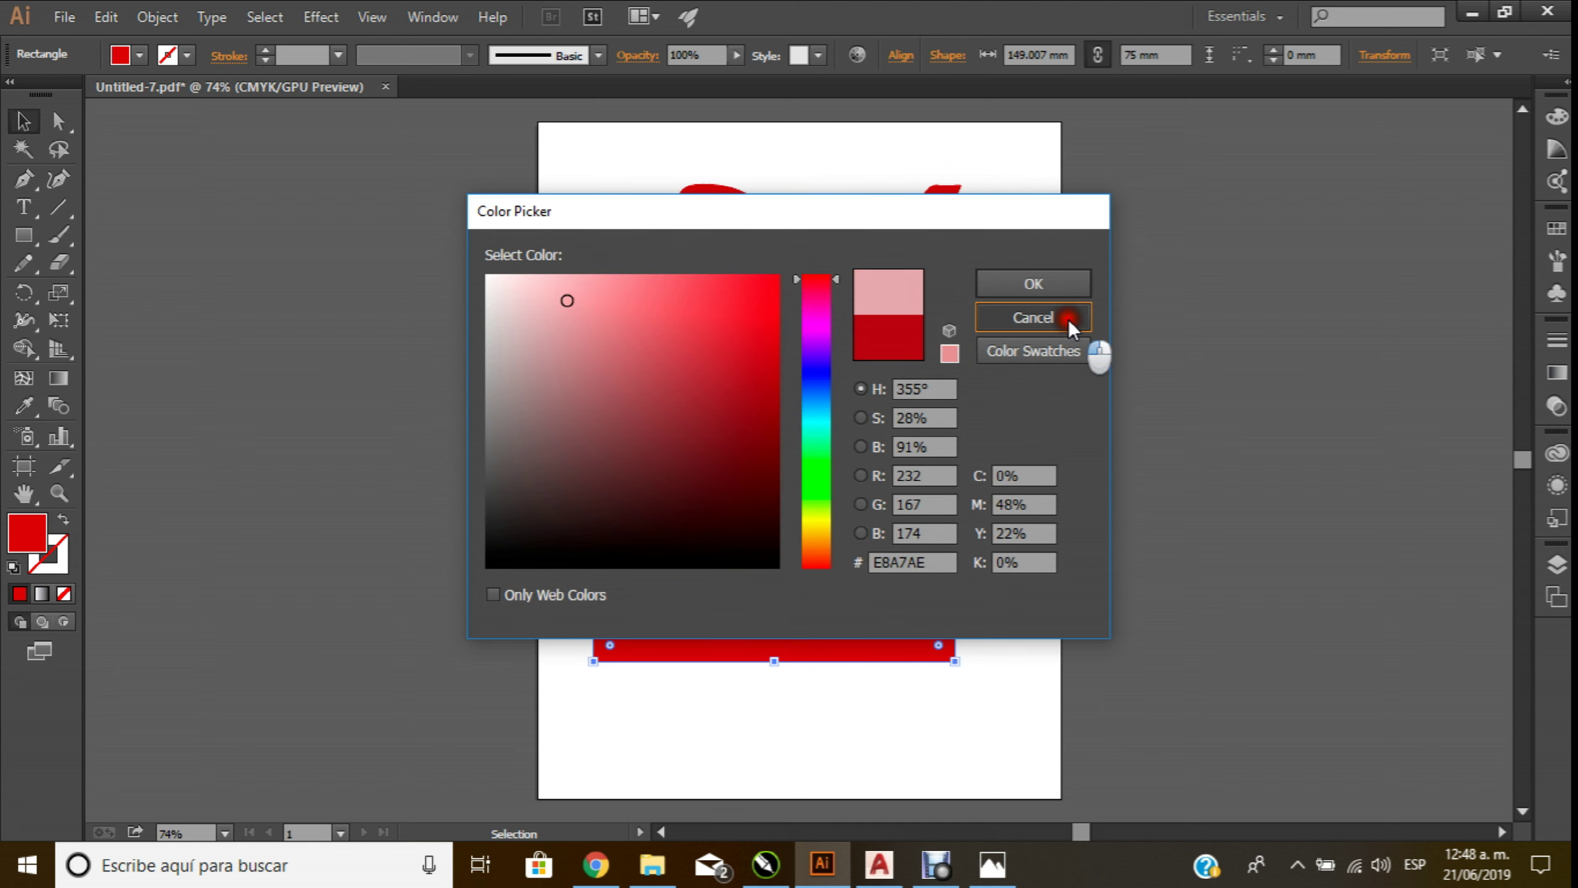
pyautogui.click(1068, 320)
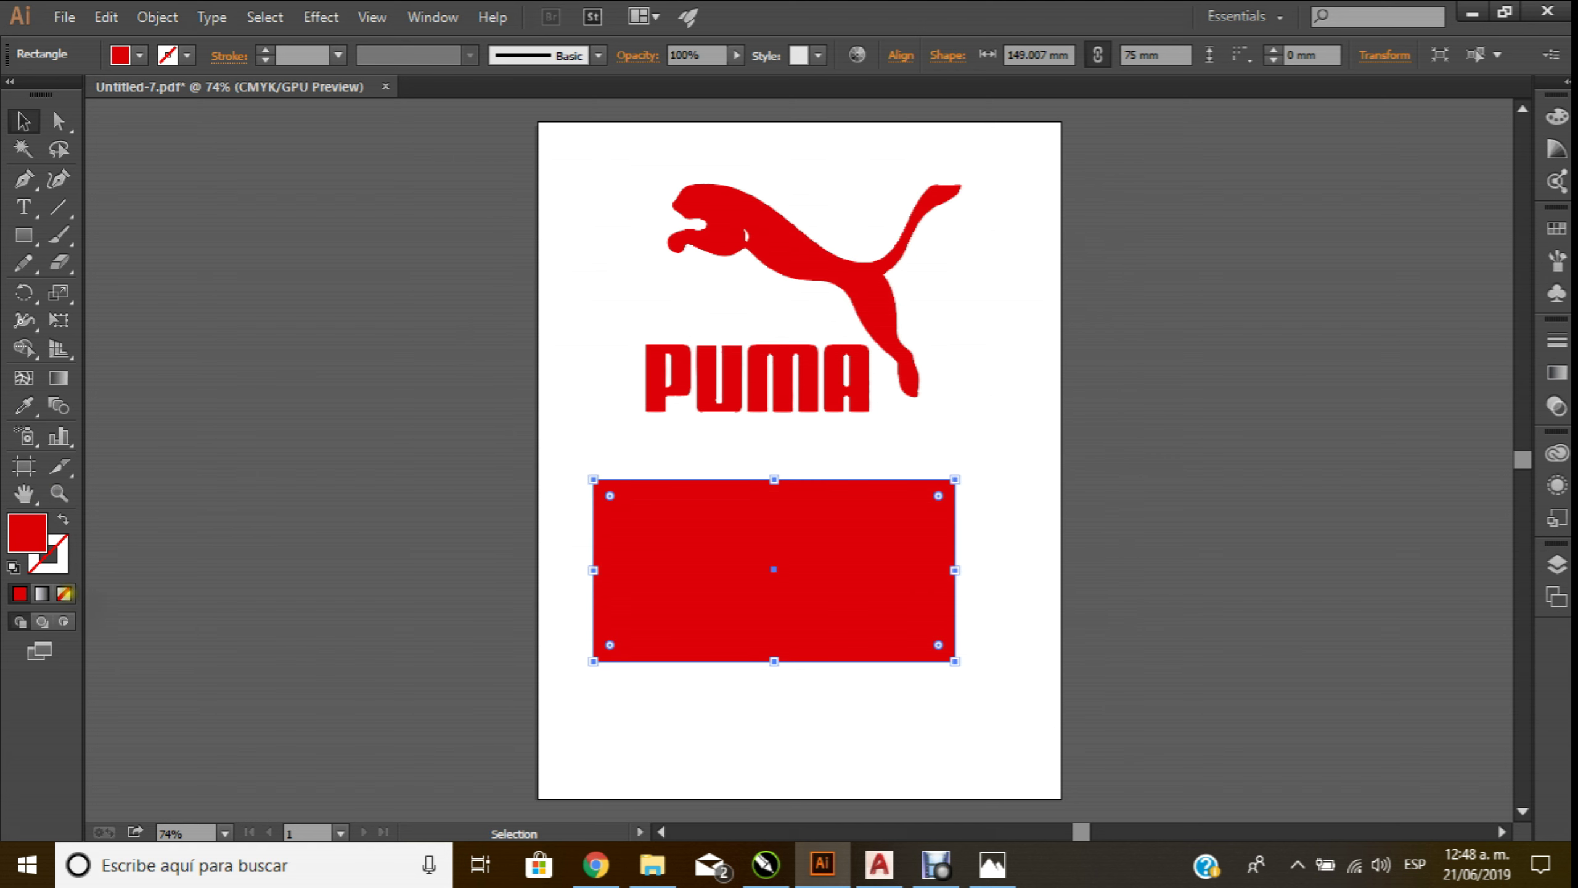
pyautogui.click(63, 593)
pyautogui.click(61, 572)
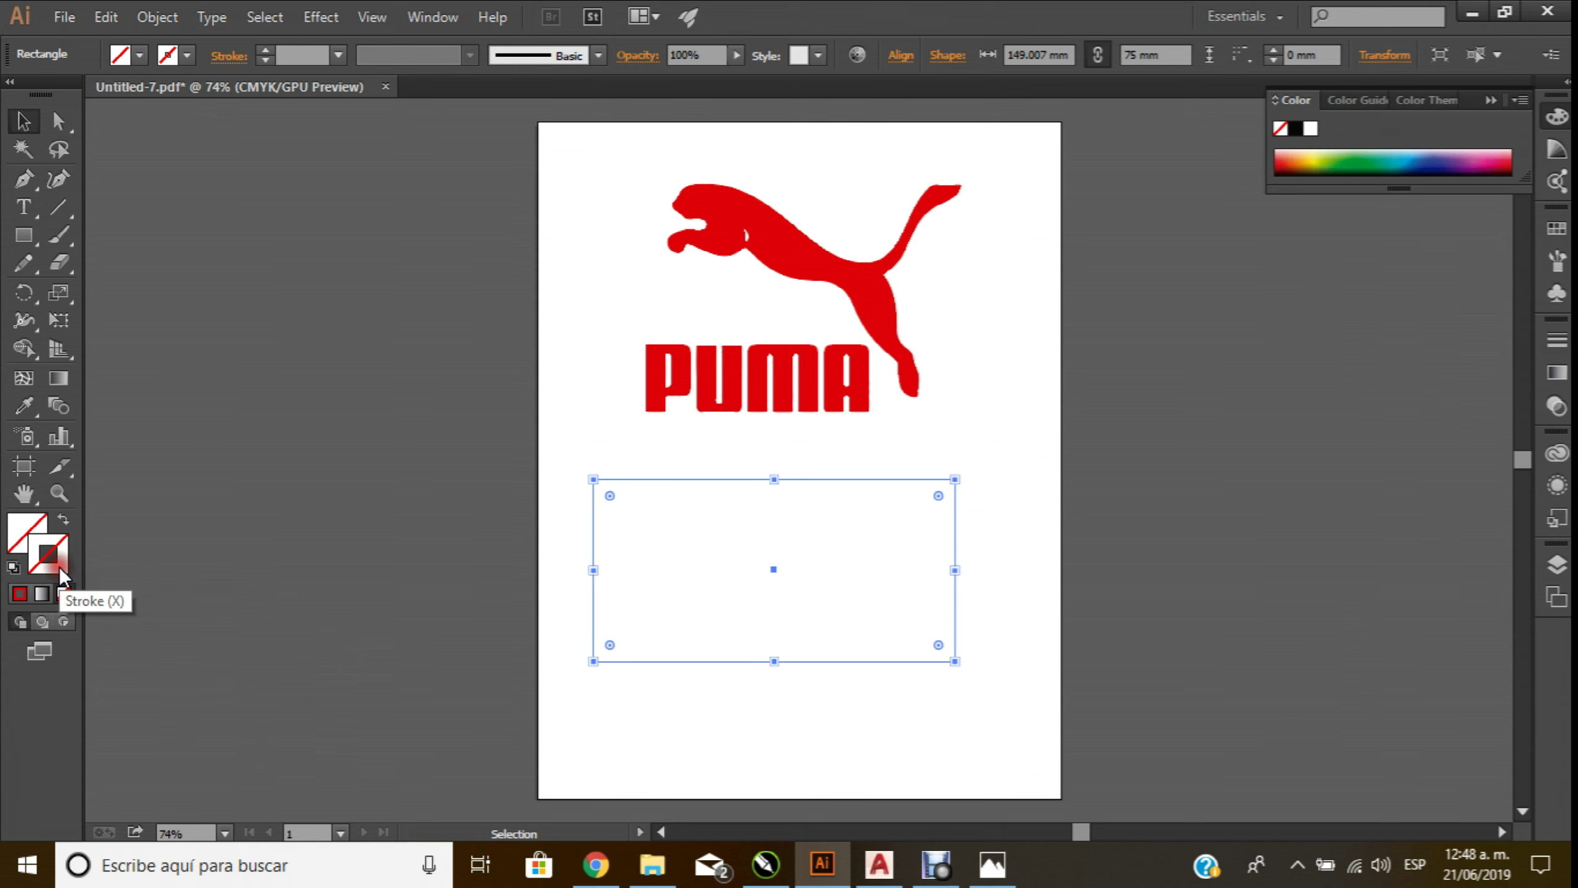
pyautogui.click(19, 595)
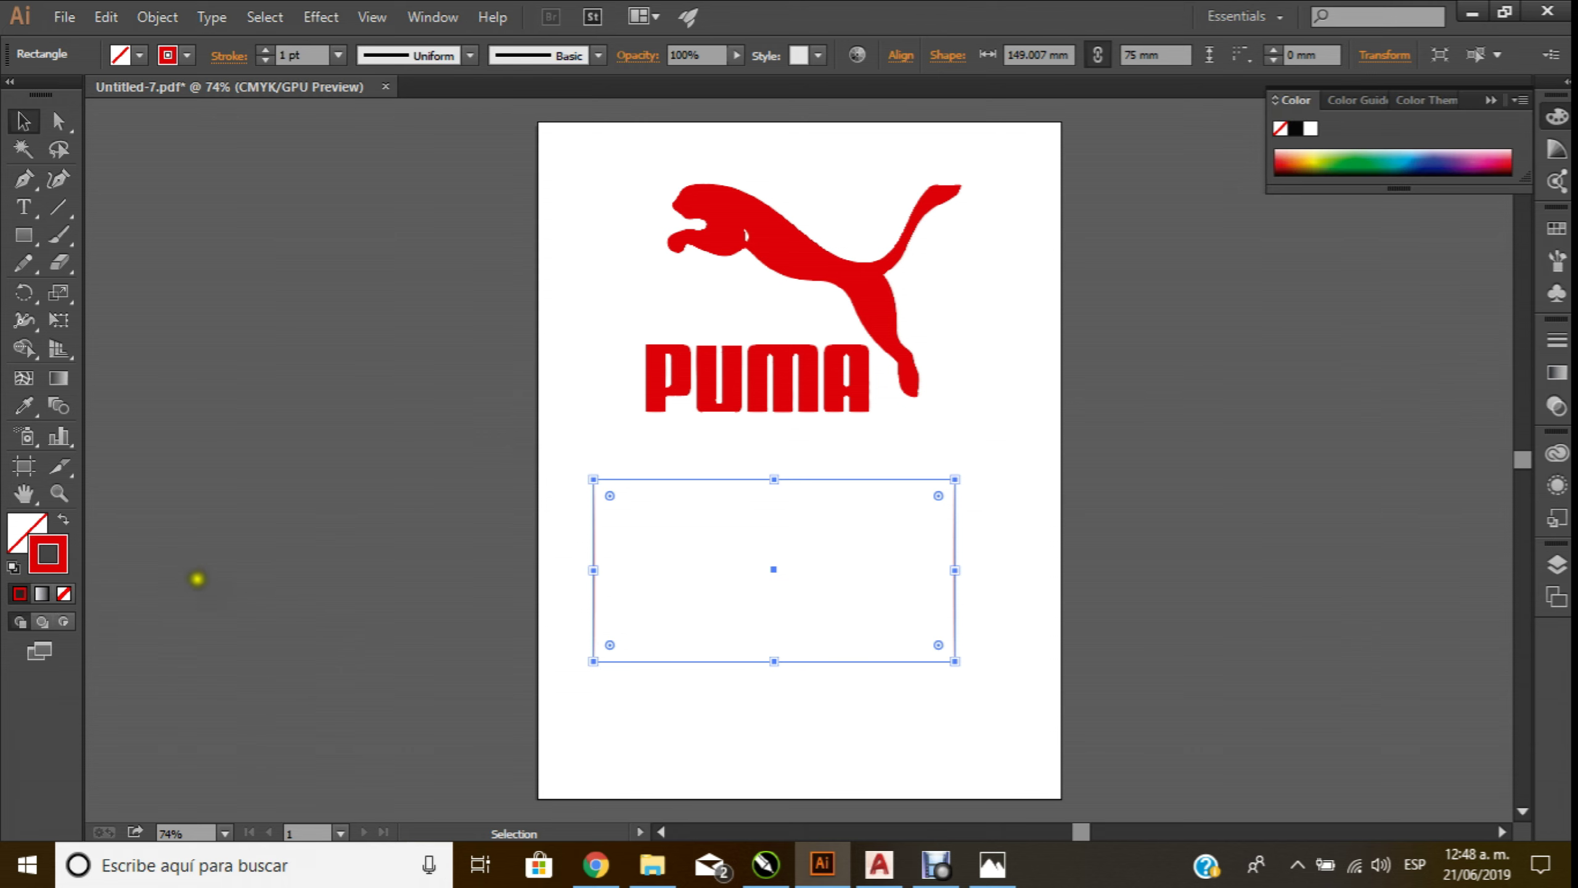
# Reselect the outlined rectangle and begin entering a 200 mm height
pyautogui.click(618, 516)
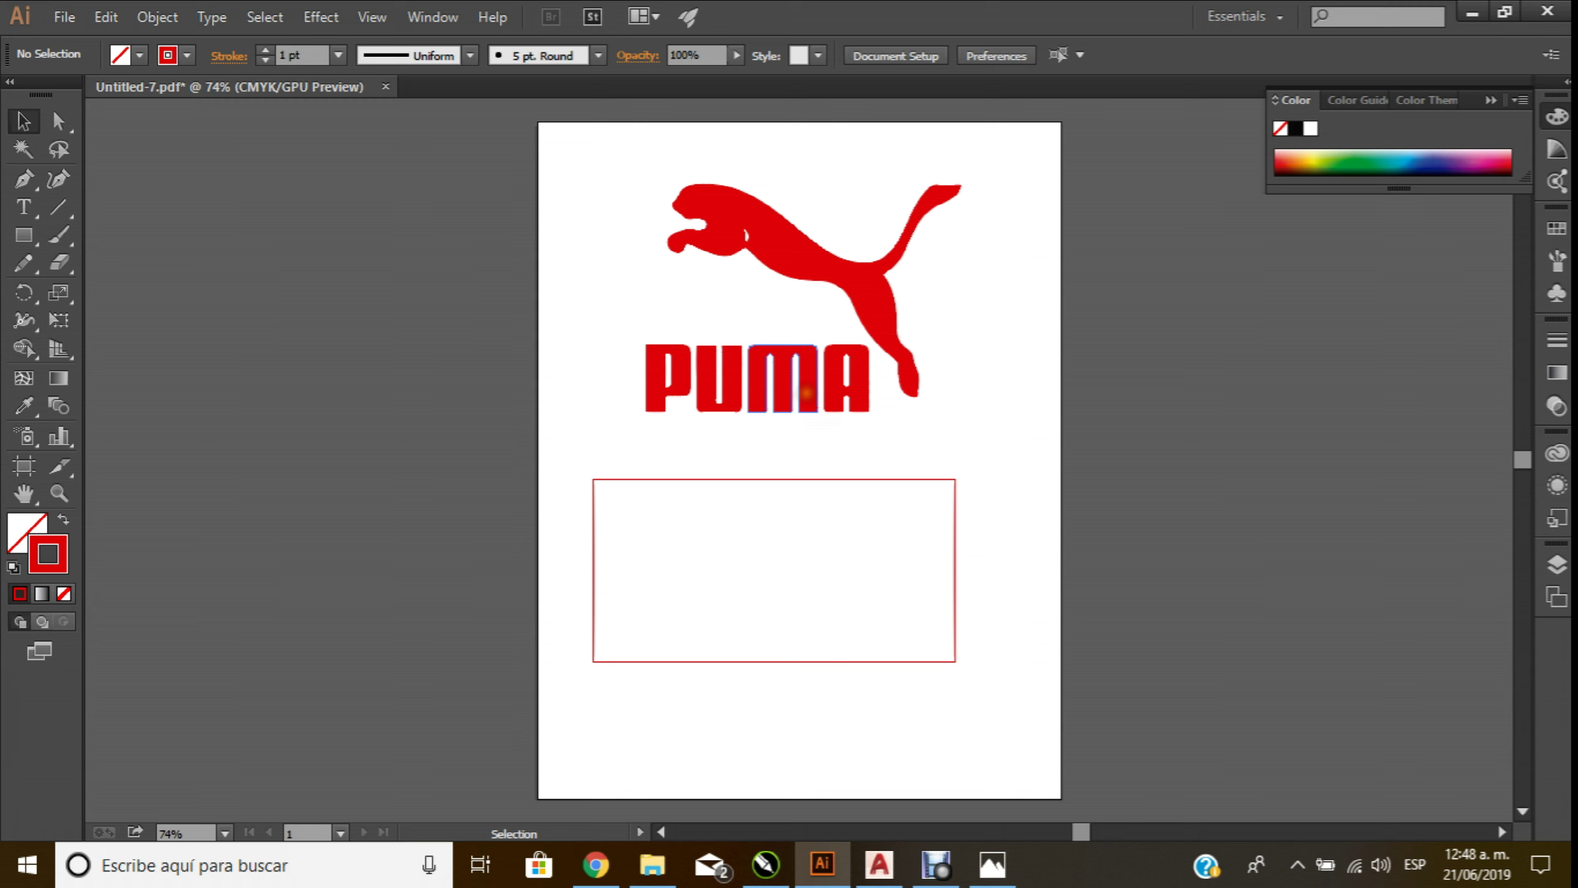
pyautogui.moveTo(591, 148); pyautogui.dragTo(518, 123)
pyautogui.click(785, 479)
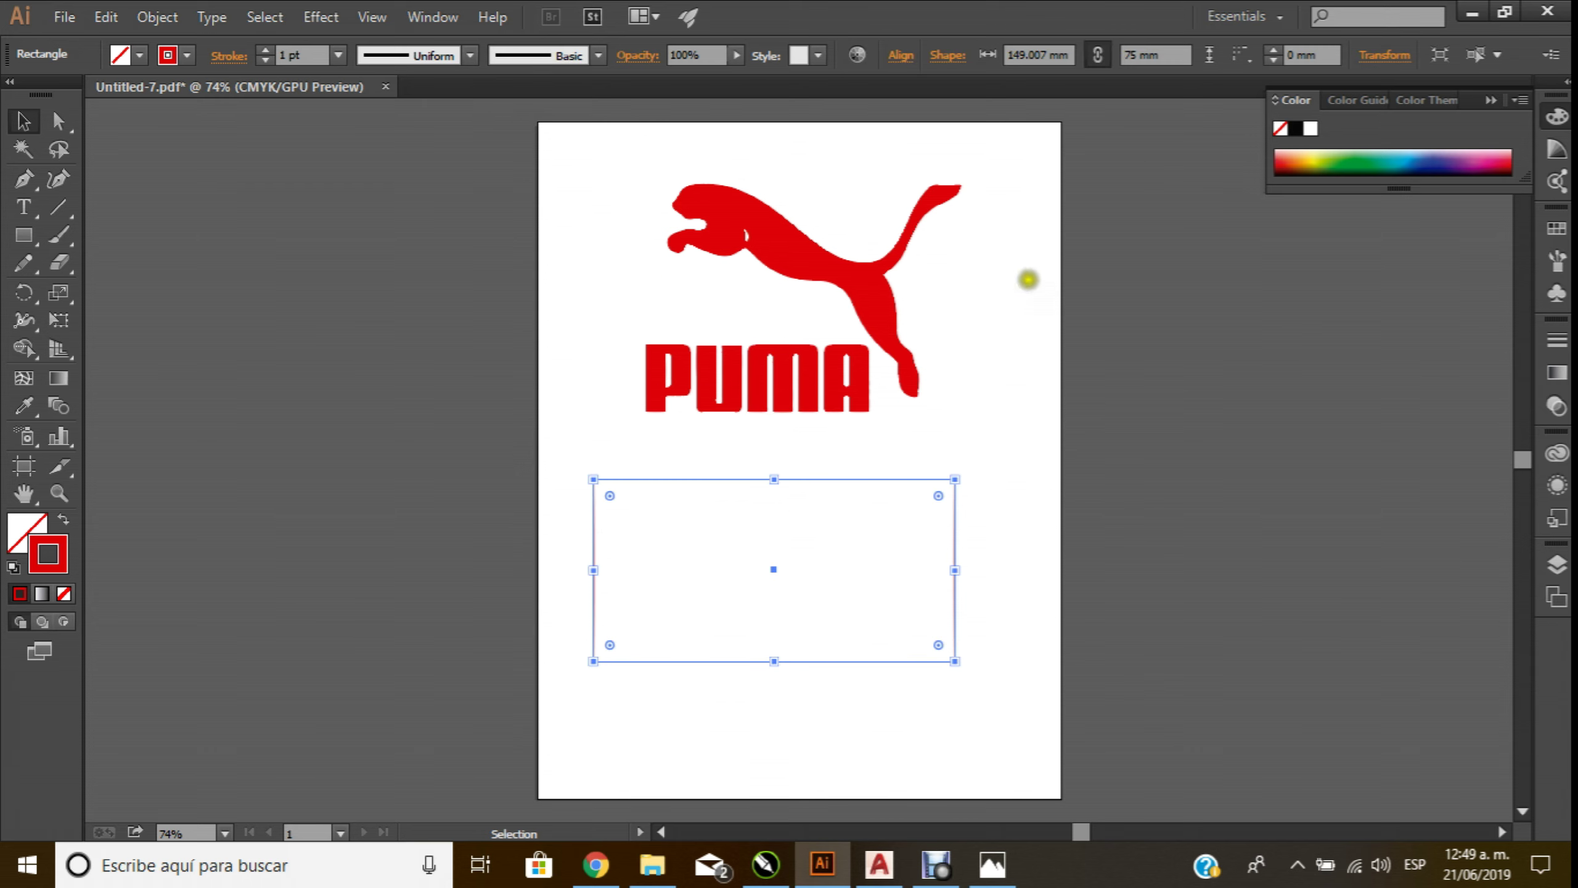
pyautogui.click(1171, 55)
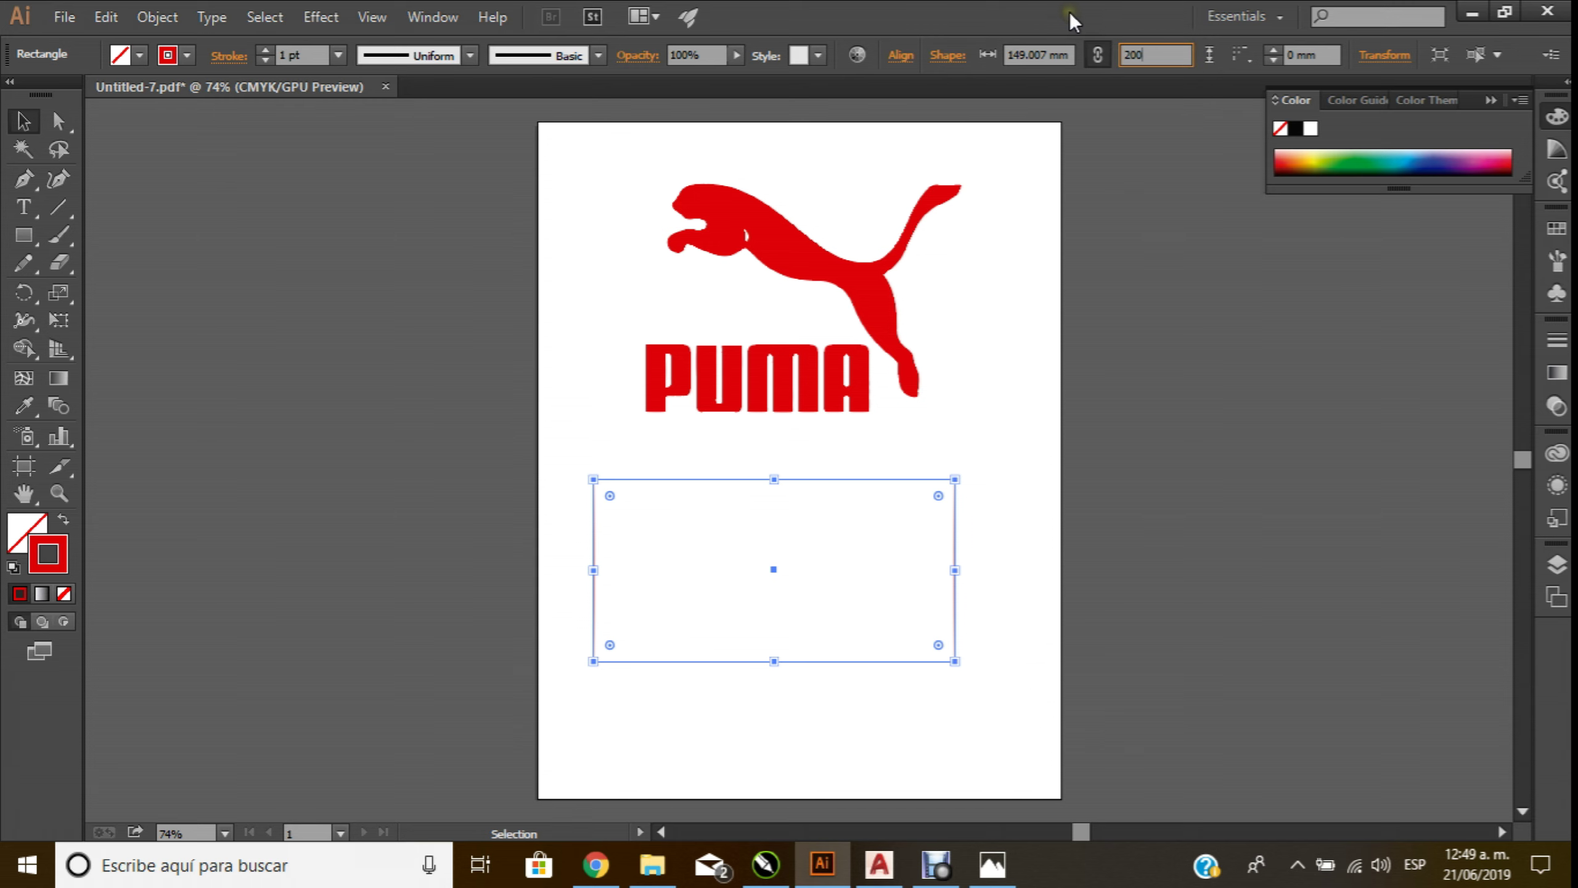
# Commit the 200 mm height, move the rectangle up, and set its width to 200 mm unlinked
pyautogui.click(1106, 663)
pyautogui.scroll(-1, 870, 361)
pyautogui.moveTo(1023, 301); pyautogui.dragTo(1014, 127)
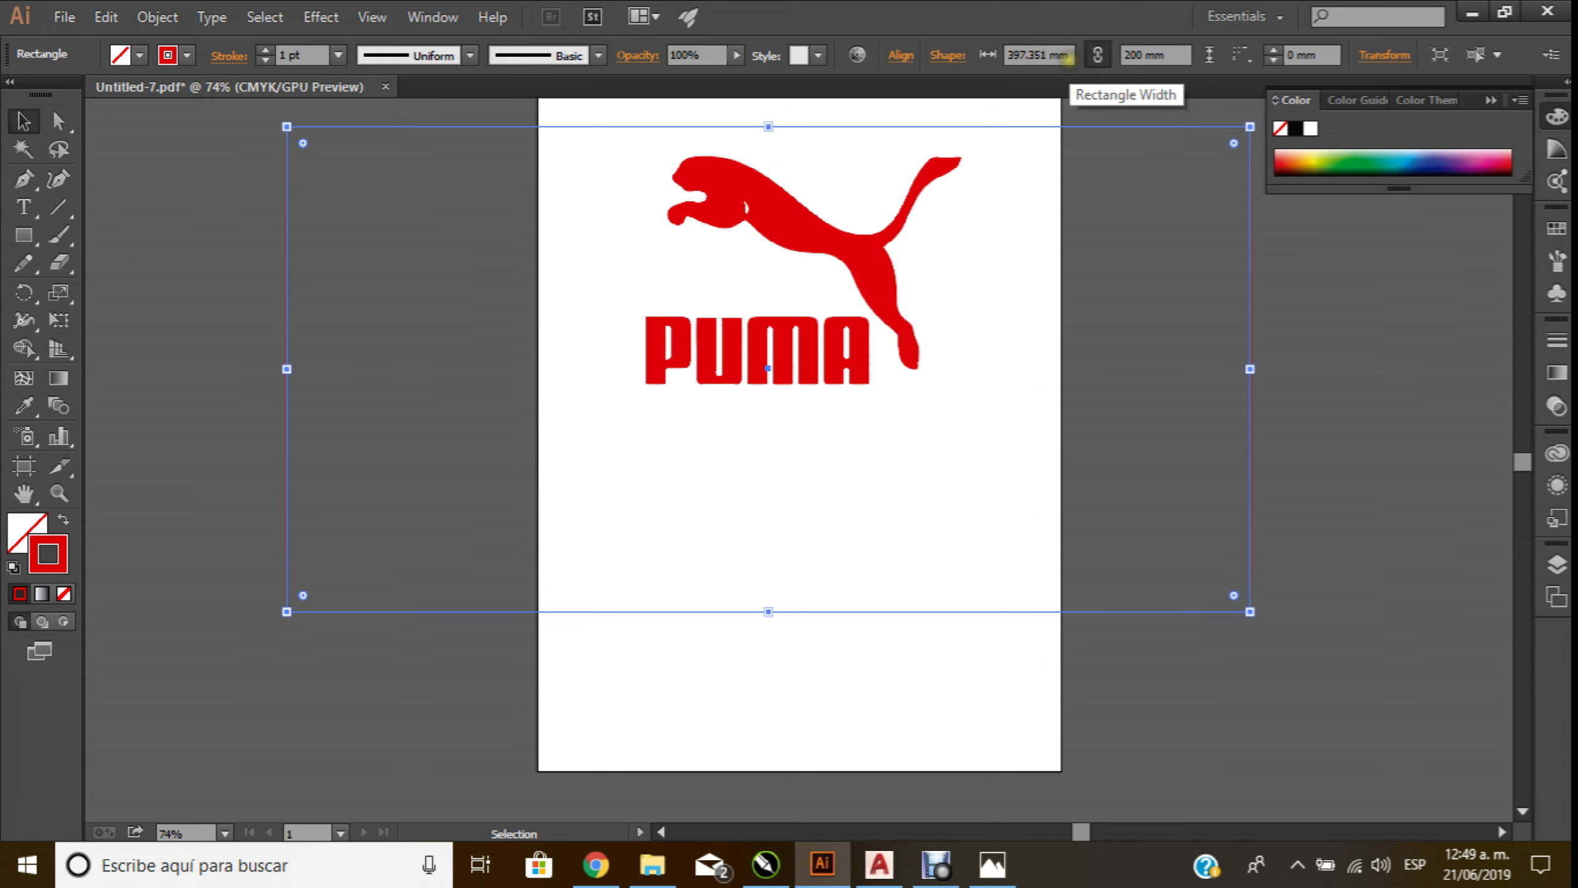
pyautogui.click(1100, 59)
pyautogui.click(1056, 56)
pyautogui.write('200')
pyautogui.press('Return')
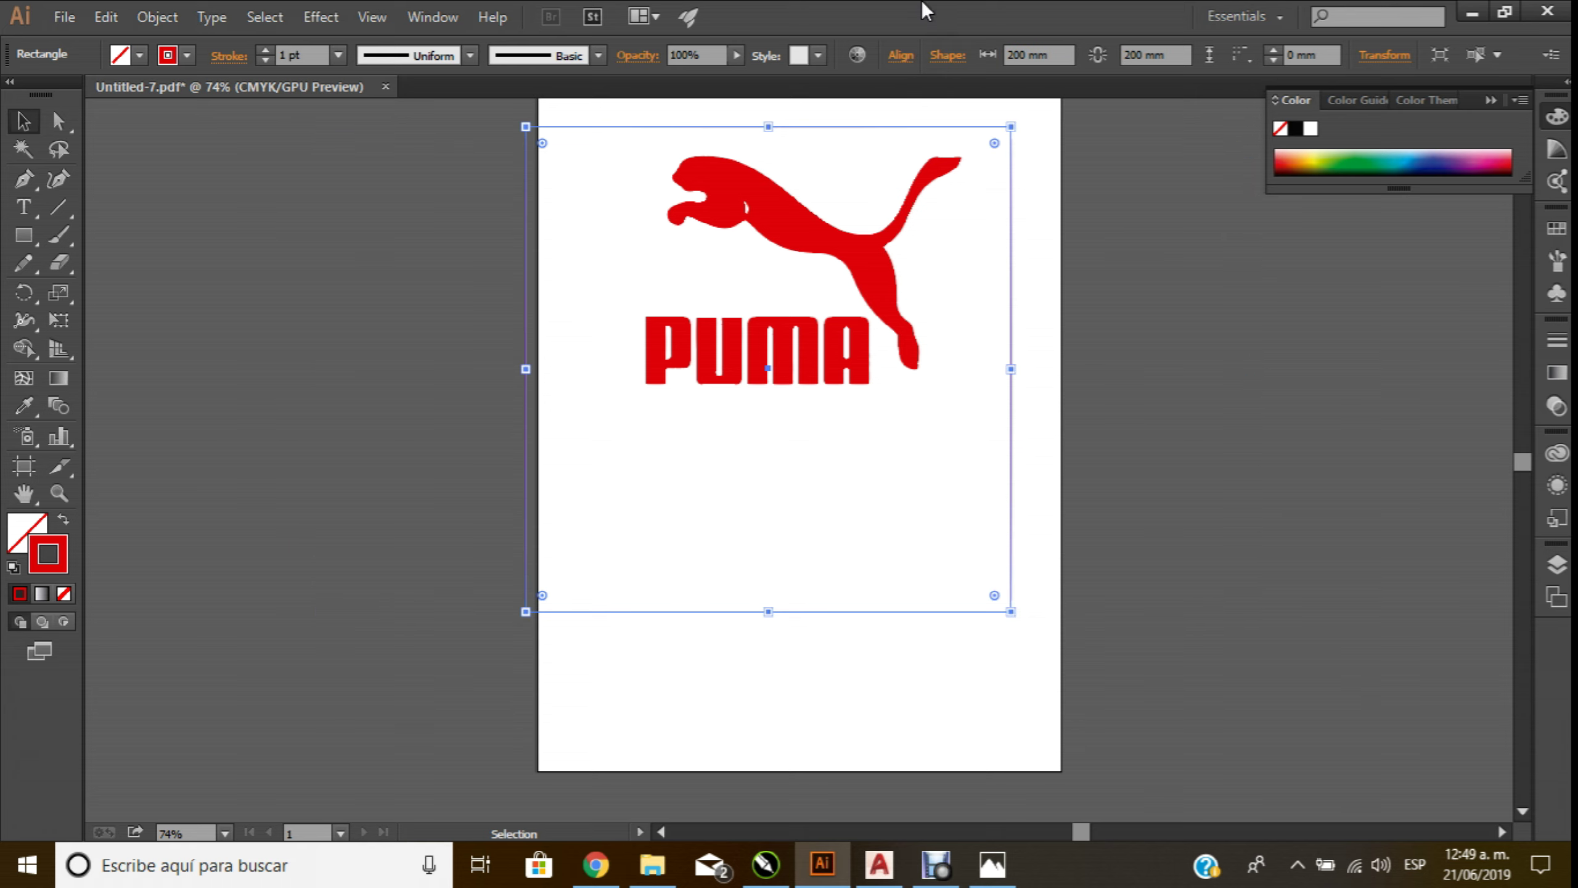
# Shift the 200 × 200 mm square right to frame the logo, then check the logo selection
pyautogui.moveTo(1010, 303); pyautogui.dragTo(1039, 301)
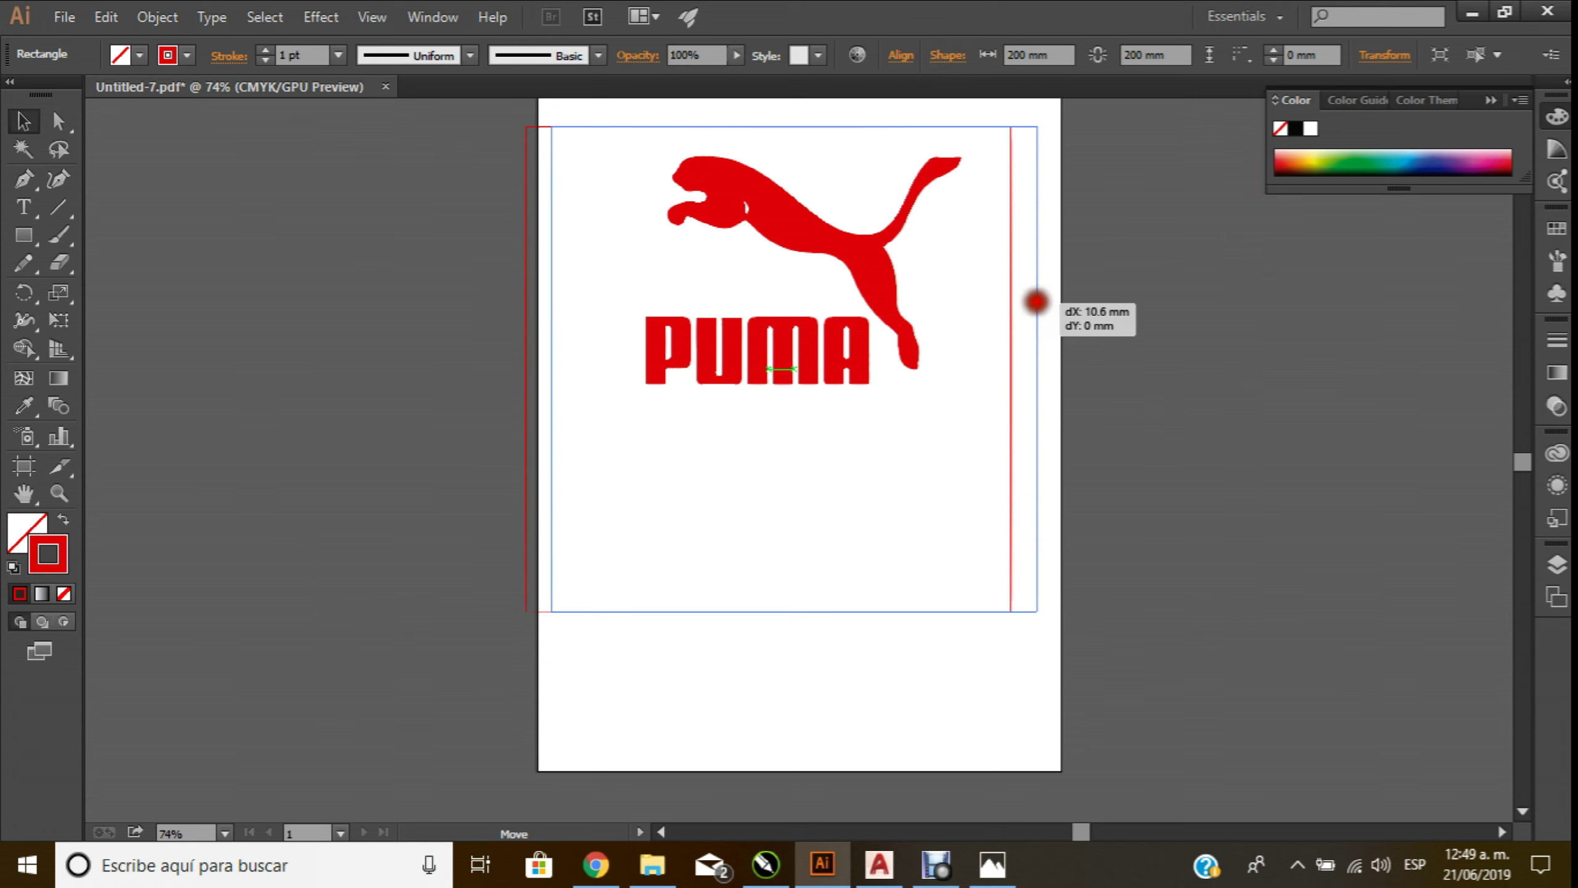
pyautogui.click(1206, 382)
pyautogui.moveTo(539, 144); pyautogui.dragTo(1012, 430)
pyautogui.click(1126, 384)
pyautogui.keyDown('ctrl'); pyautogui.click(806, 380); pyautogui.keyUp('ctrl')
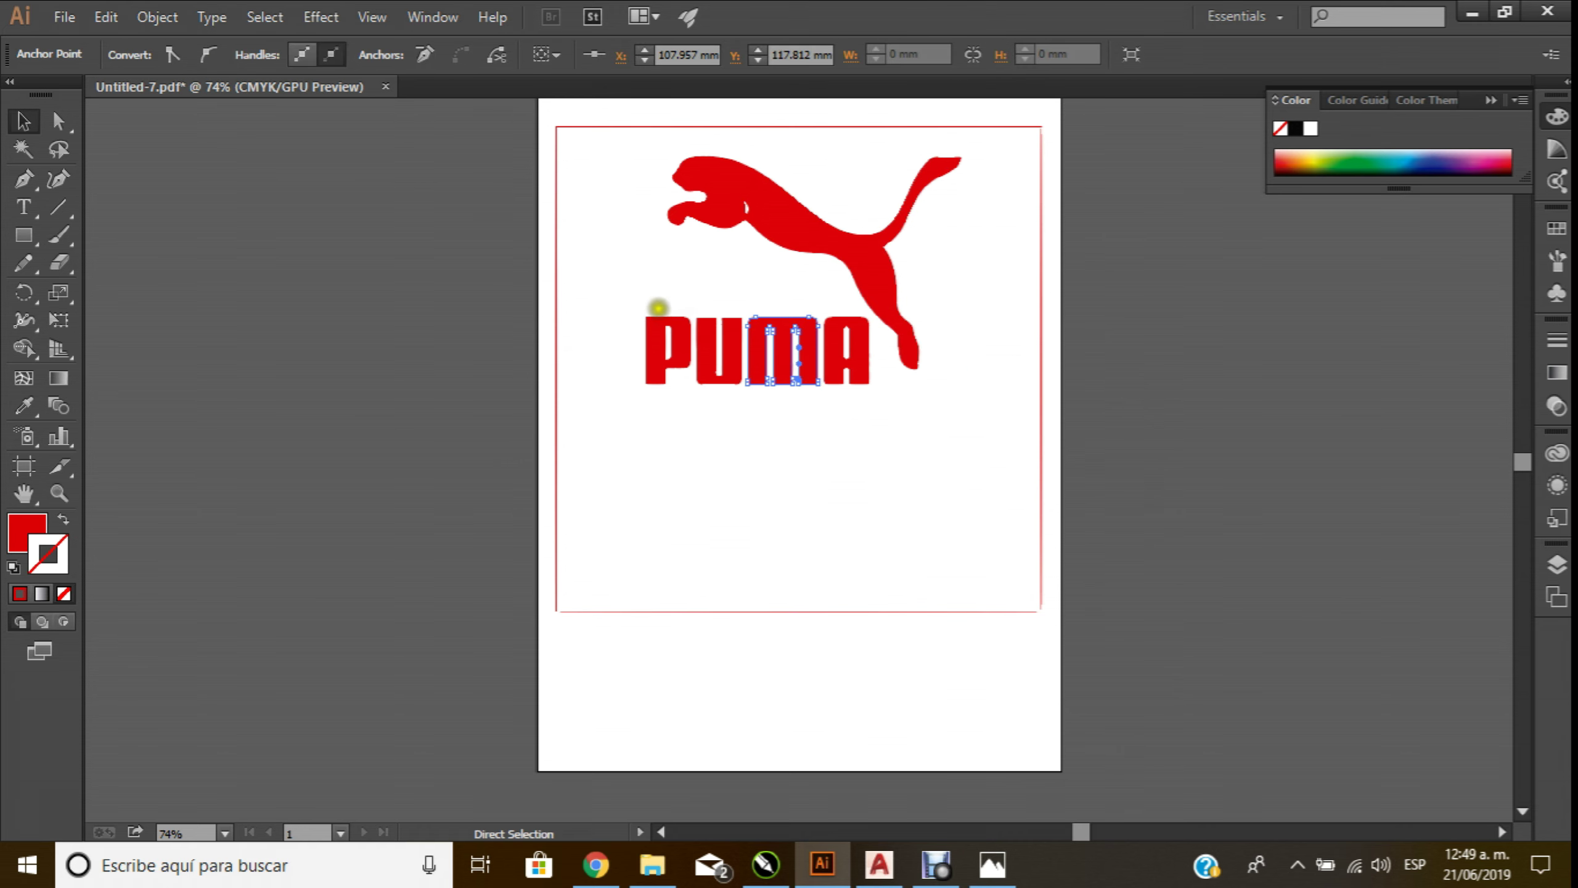
# Select the P, U, M, A letters and the cat, then scale and move the logo to fill the square
pyautogui.click(706, 351)
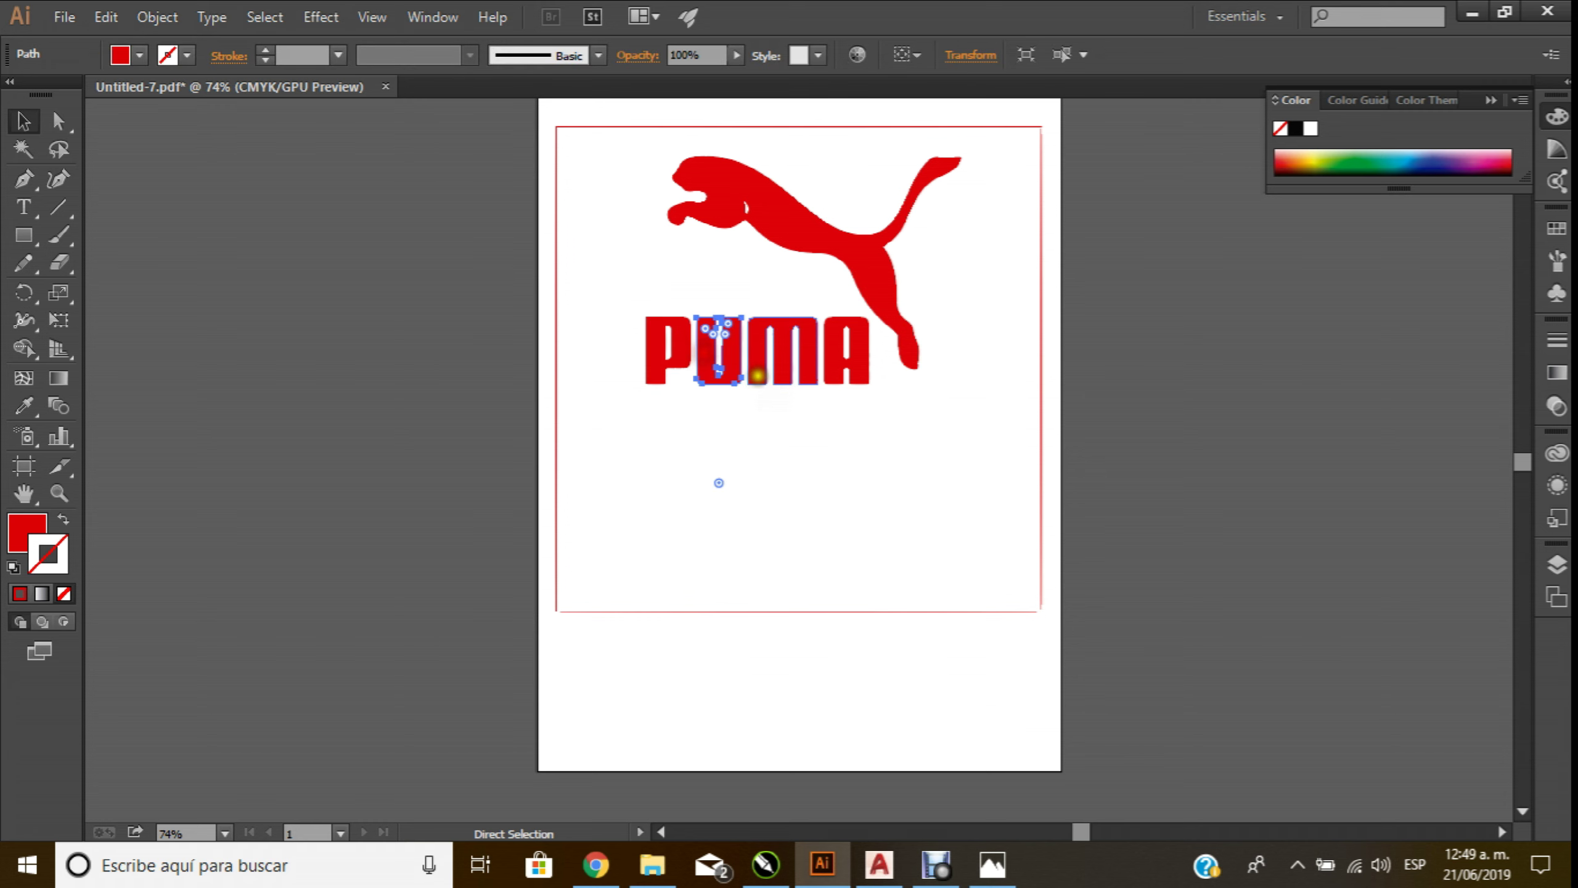
pyautogui.keyDown('shift'); pyautogui.click(770, 348); pyautogui.keyUp('shift')
pyautogui.keyDown('shift'); pyautogui.click(666, 342); pyautogui.keyUp('shift')
pyautogui.keyDown('shift'); pyautogui.click(848, 349); pyautogui.keyUp('shift')
pyautogui.keyDown('shift'); pyautogui.click(878, 264); pyautogui.keyUp('shift')
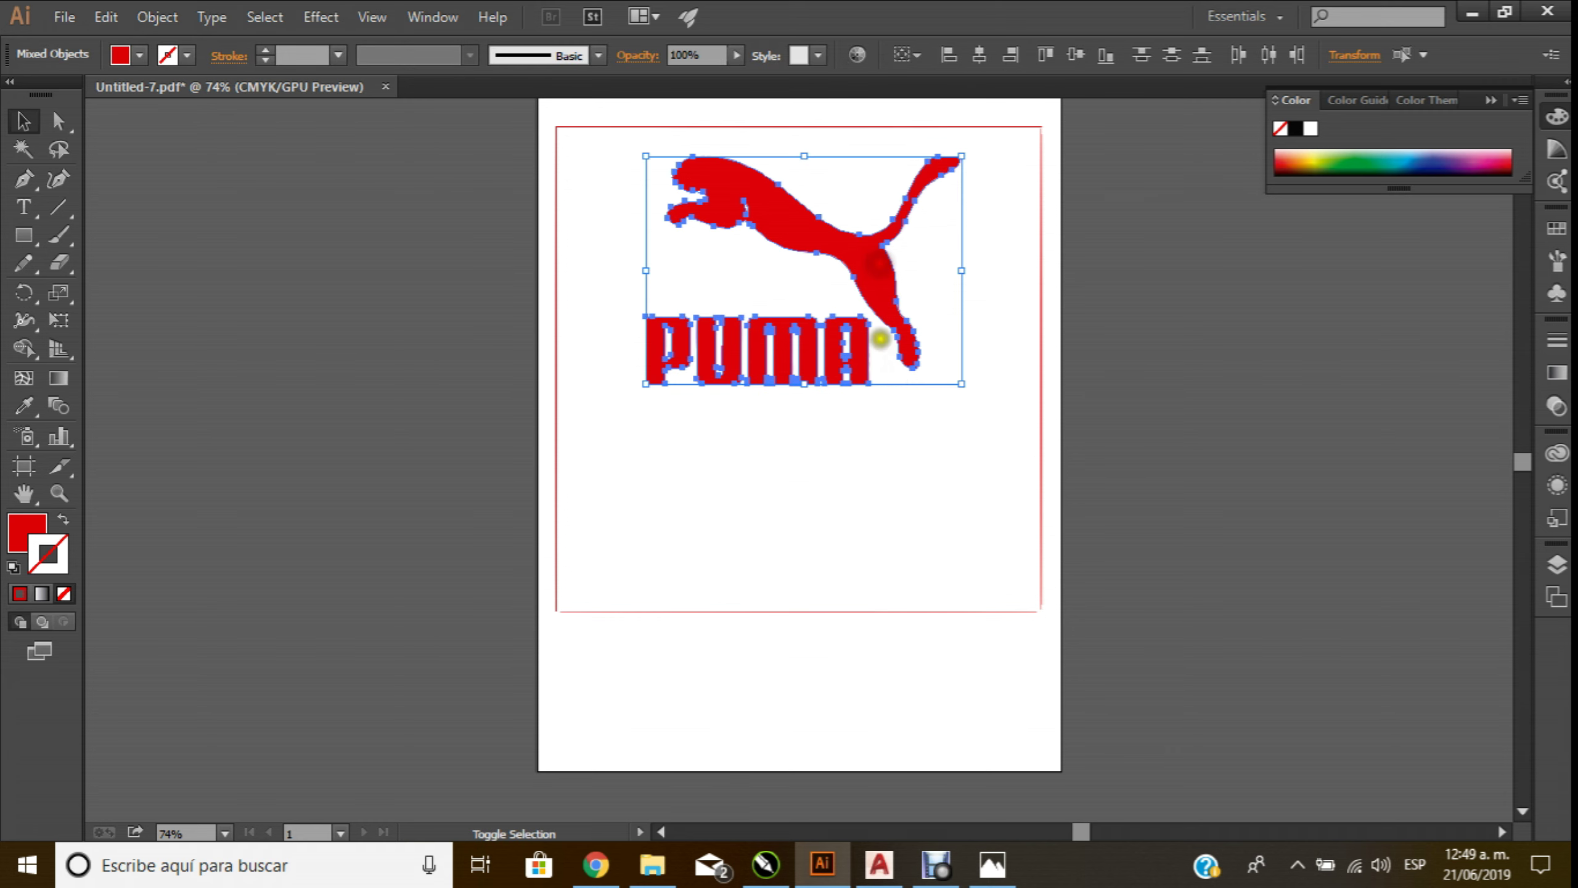
pyautogui.moveTo(959, 385); pyautogui.dragTo(1080, 580)
pyautogui.moveTo(954, 321); pyautogui.dragTo(869, 402)
pyautogui.moveTo(992, 232); pyautogui.dragTo(1041, 196)
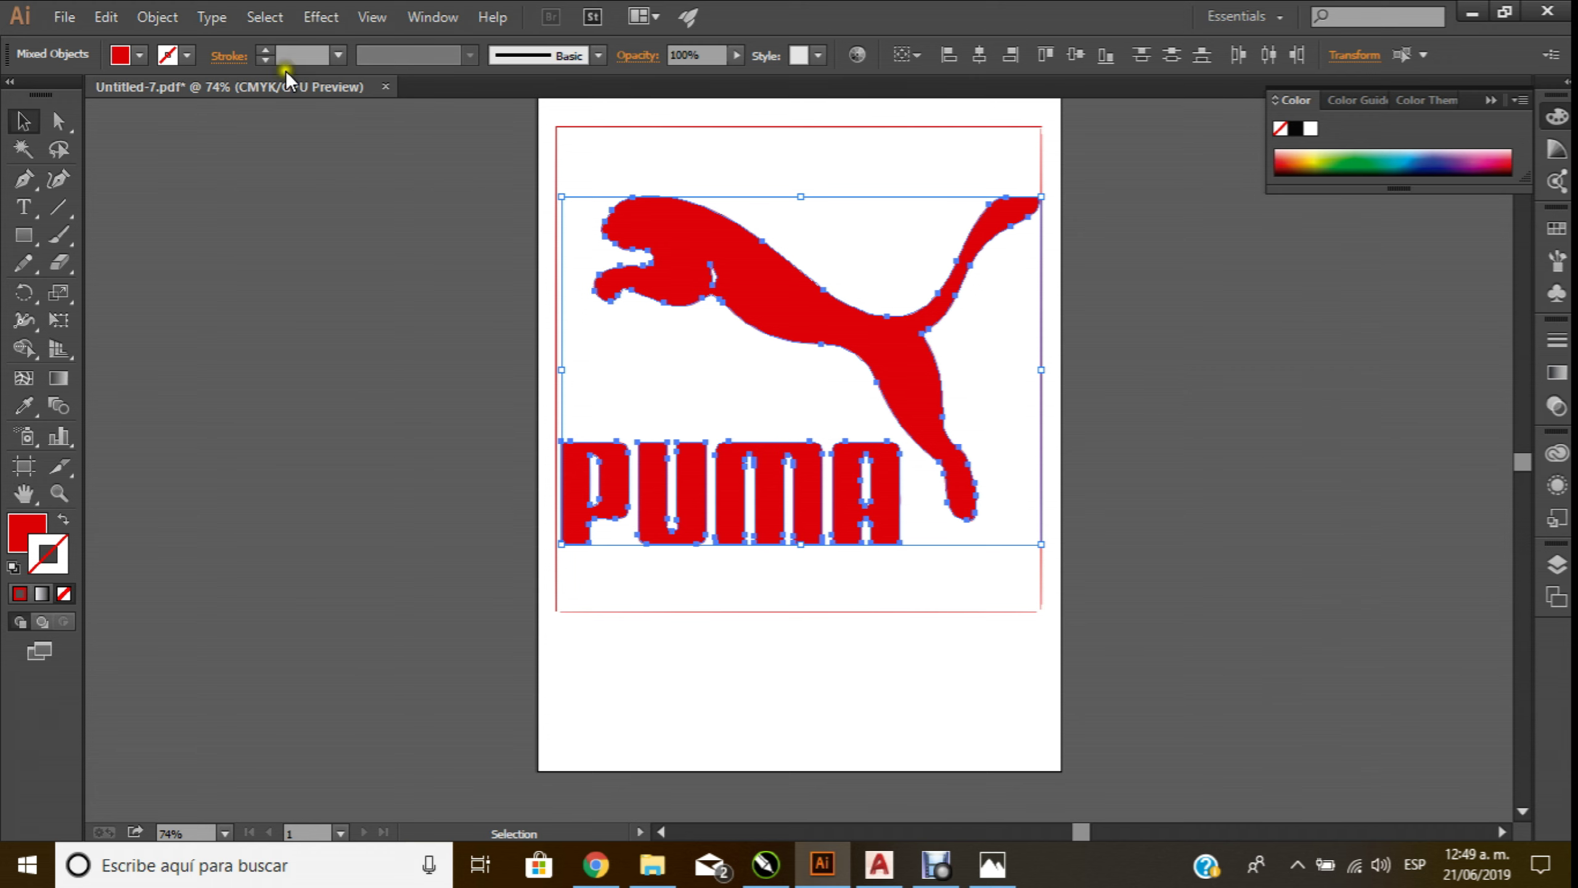
# Save the document as Untitled-7.pdf
pyautogui.click(64, 17)
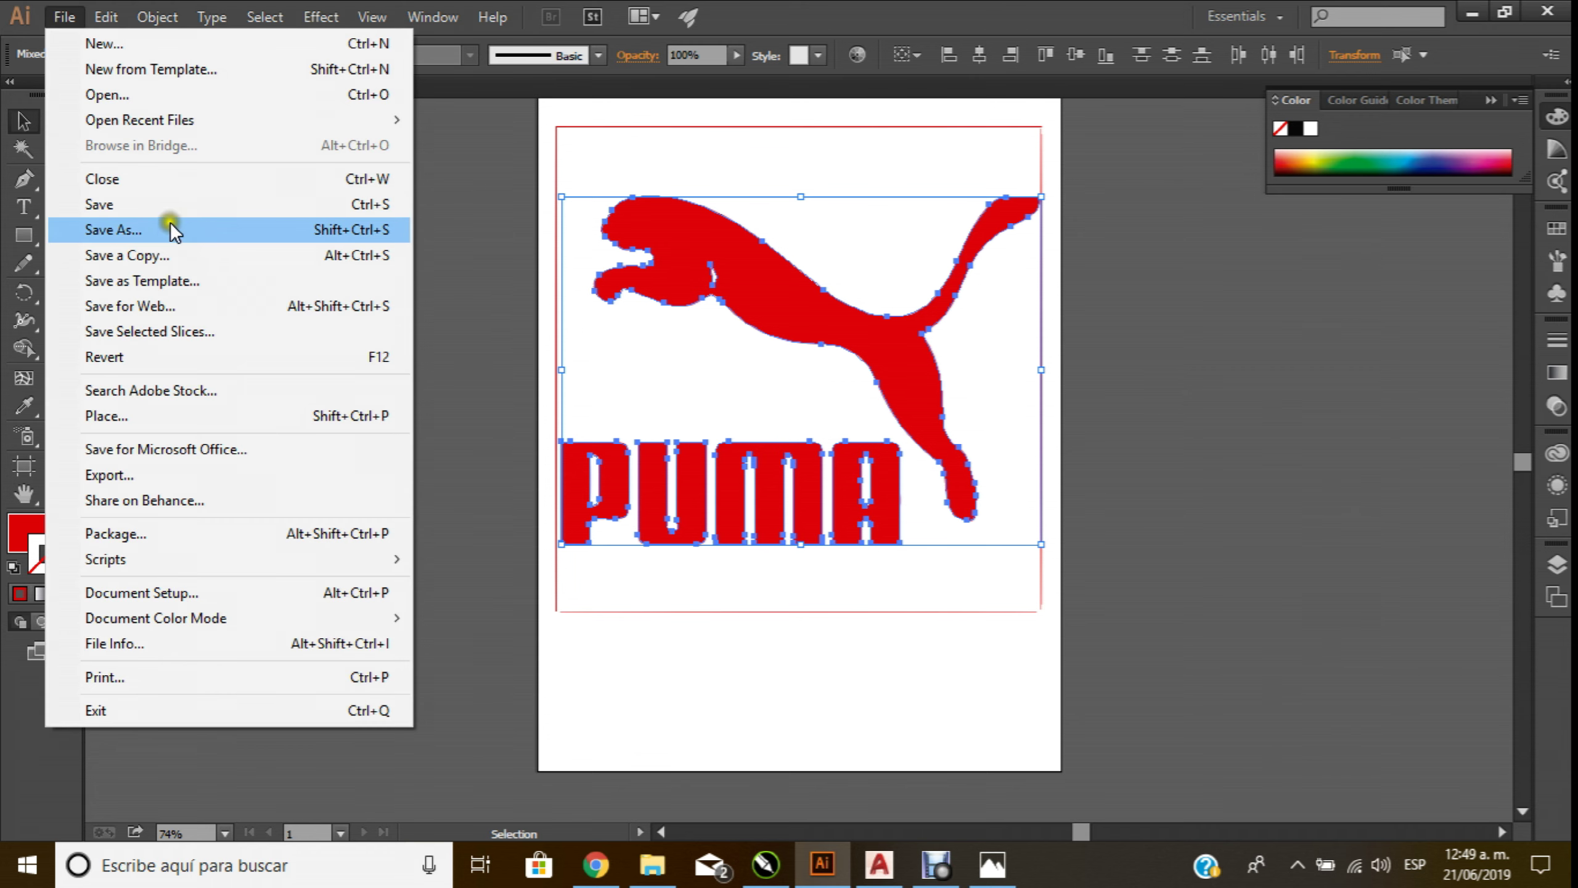
pyautogui.click(170, 206)
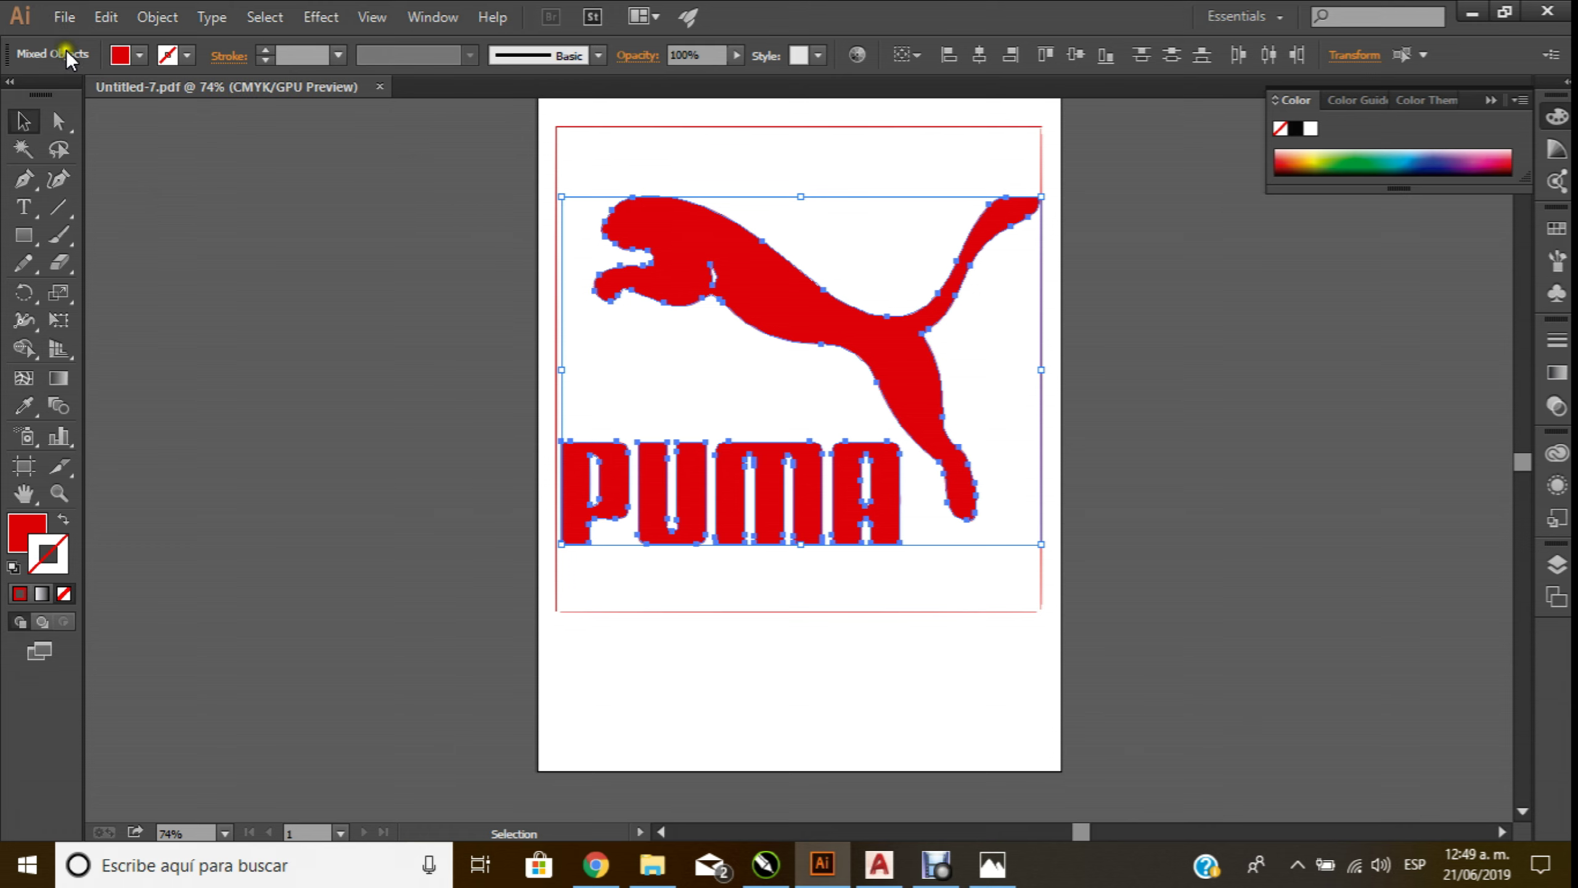
pyautogui.click(64, 17)
# Start a new AutoCAD drawing from the acadiso template
pyautogui.click(880, 864)
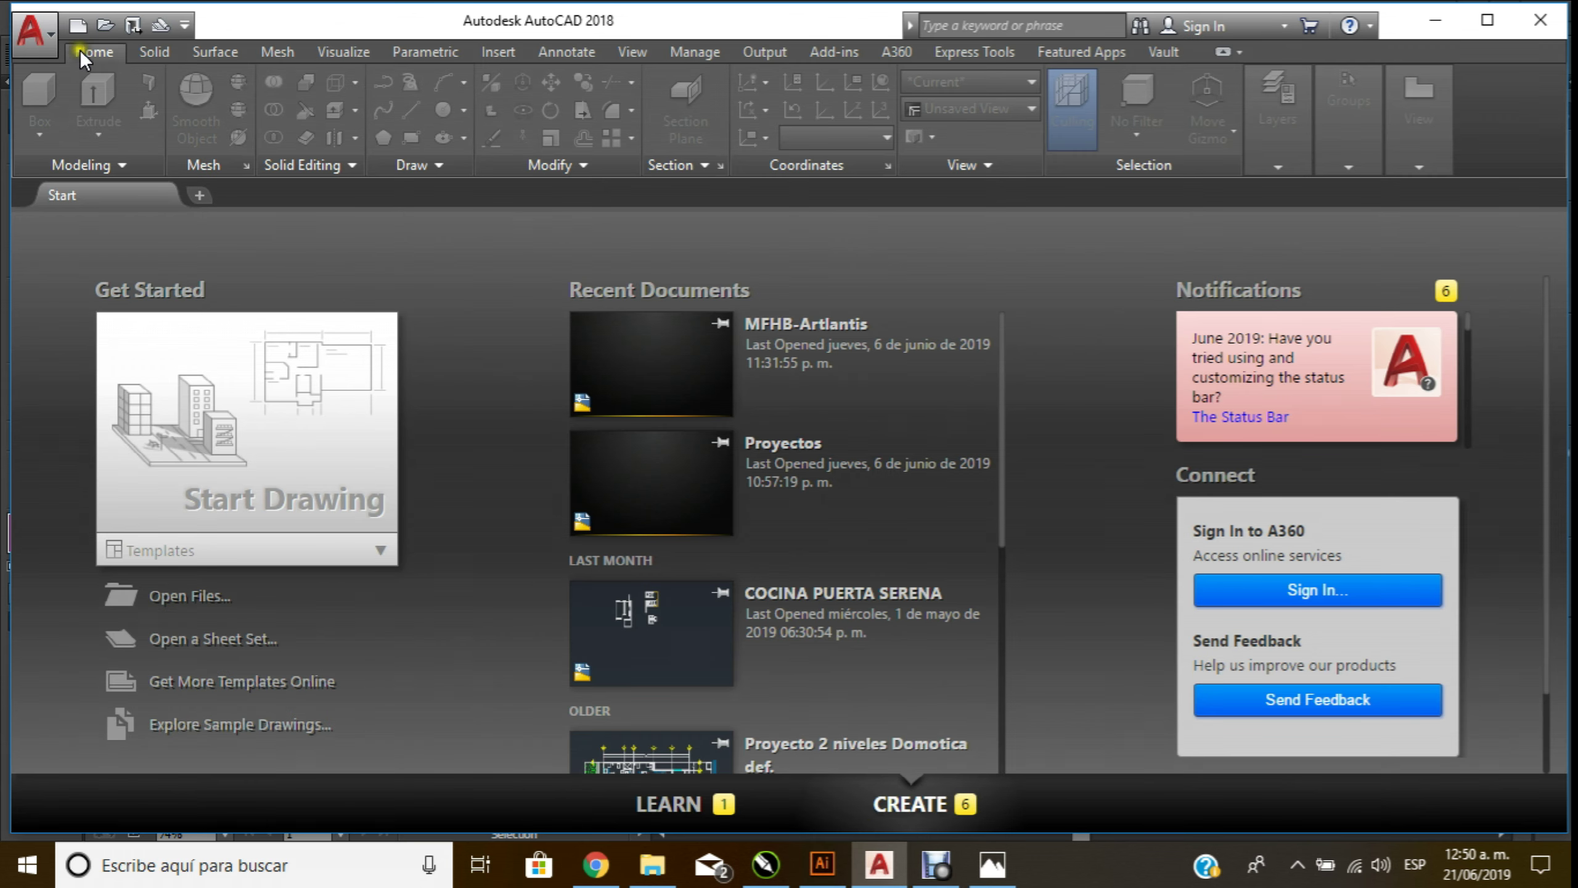
pyautogui.click(78, 27)
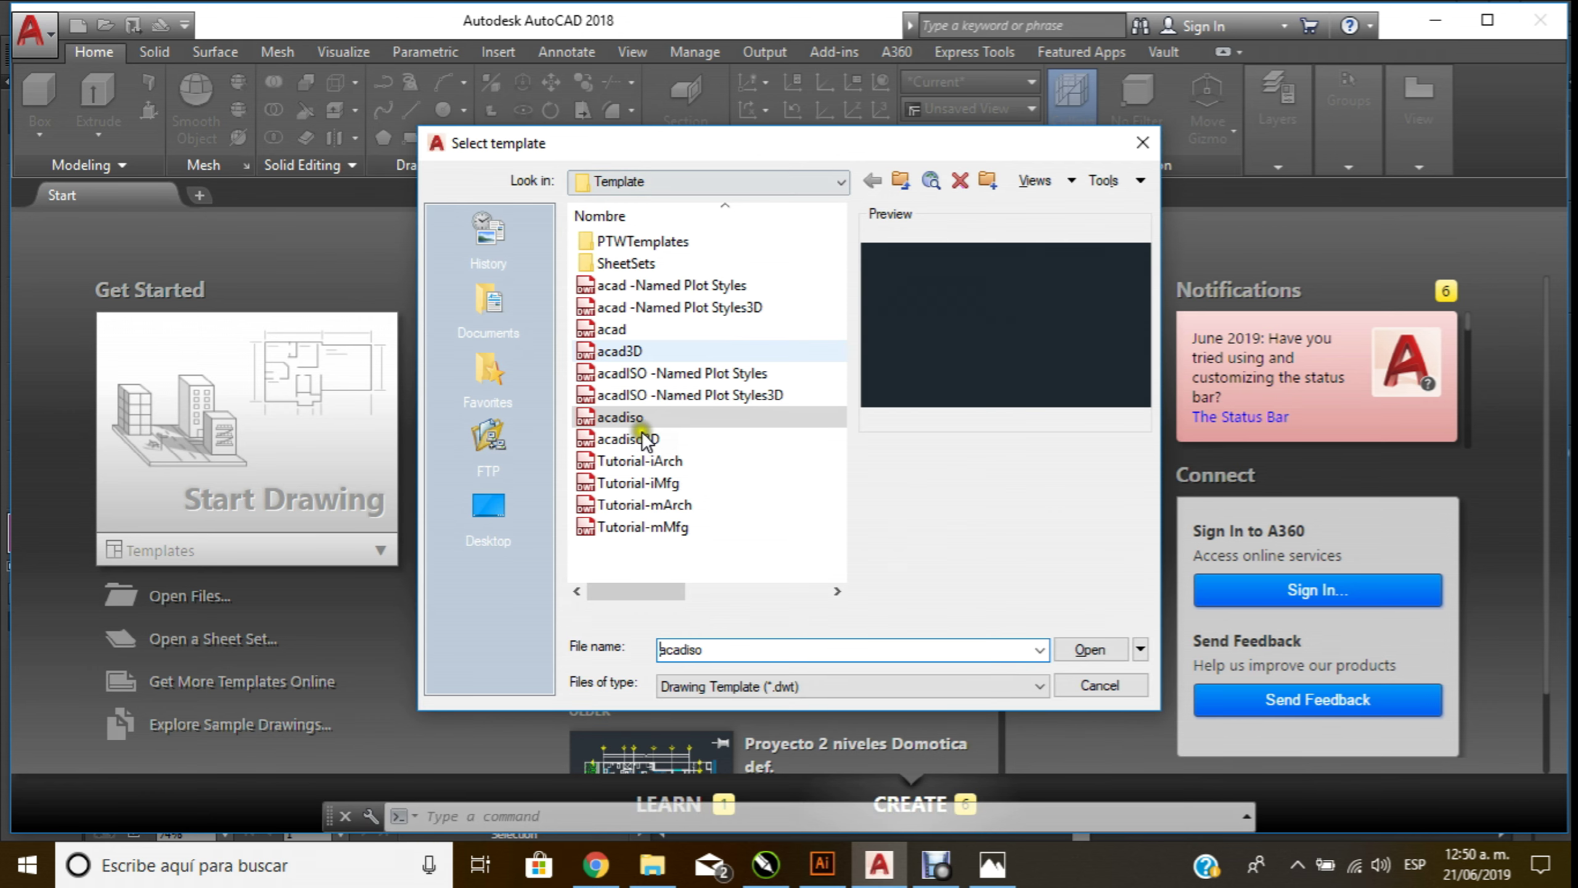
pyautogui.doubleClick(639, 417)
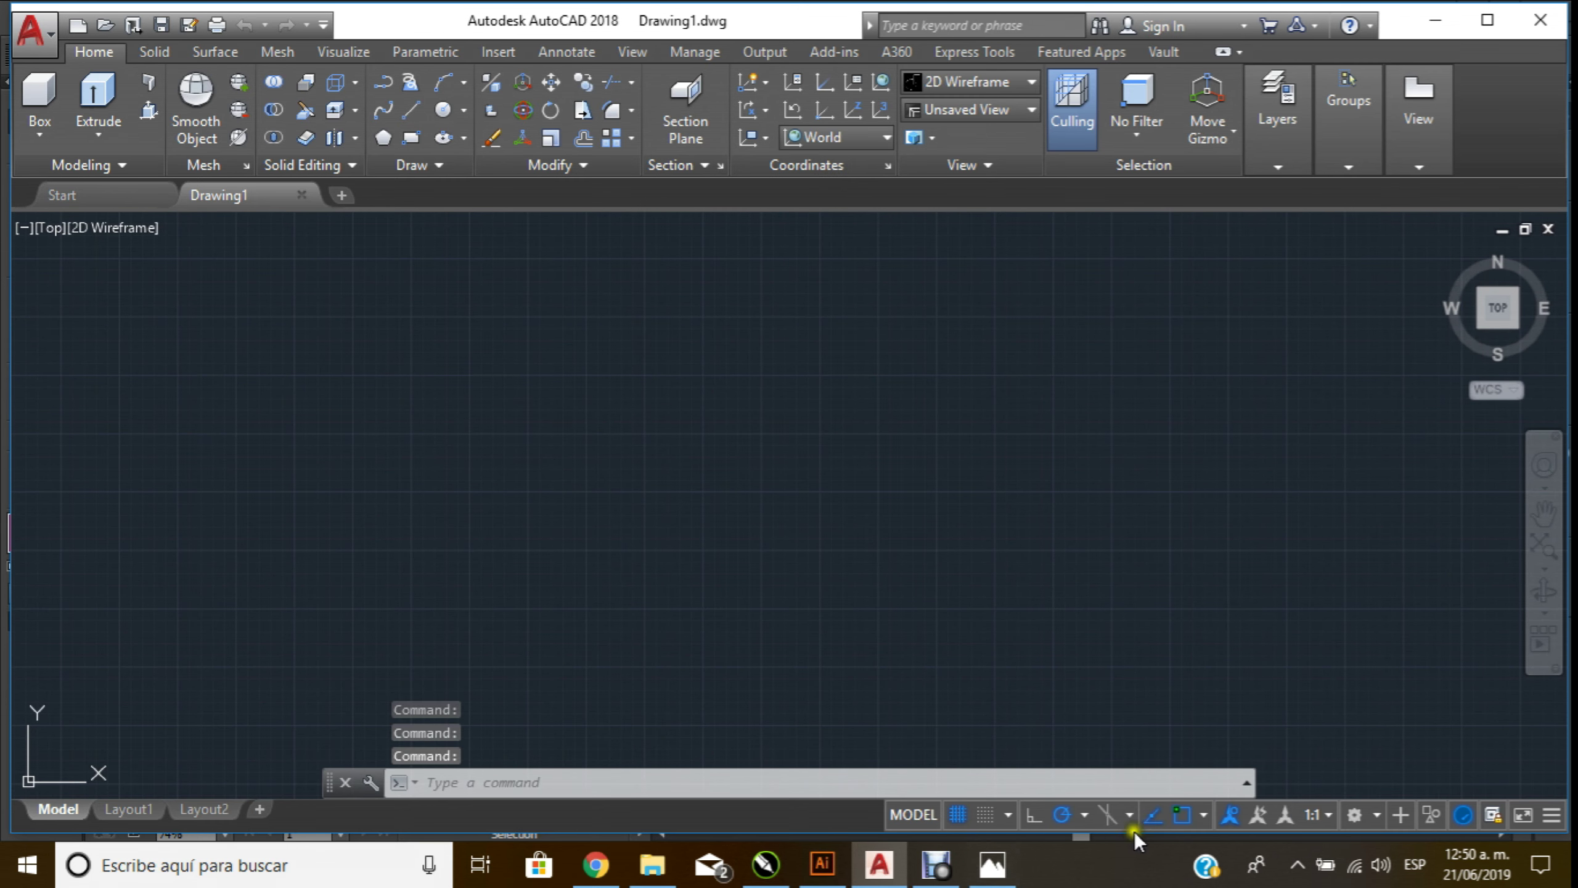
# Switch the drawing grid off in the new Drawing1
pyautogui.doubleClick(955, 812)
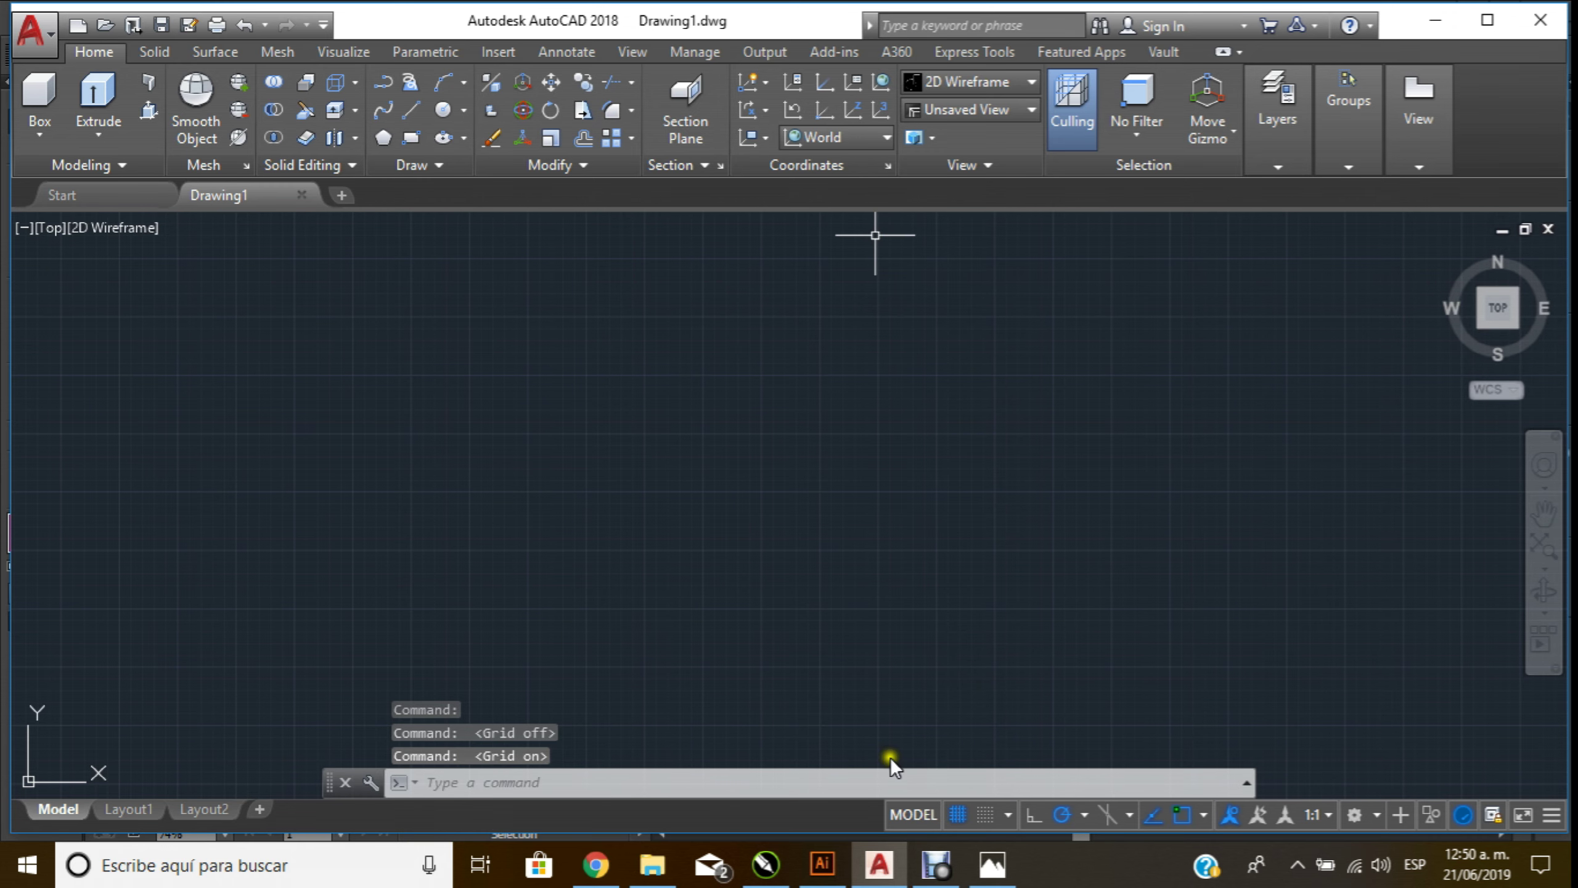
pyautogui.click(826, 865)
pyautogui.click(879, 865)
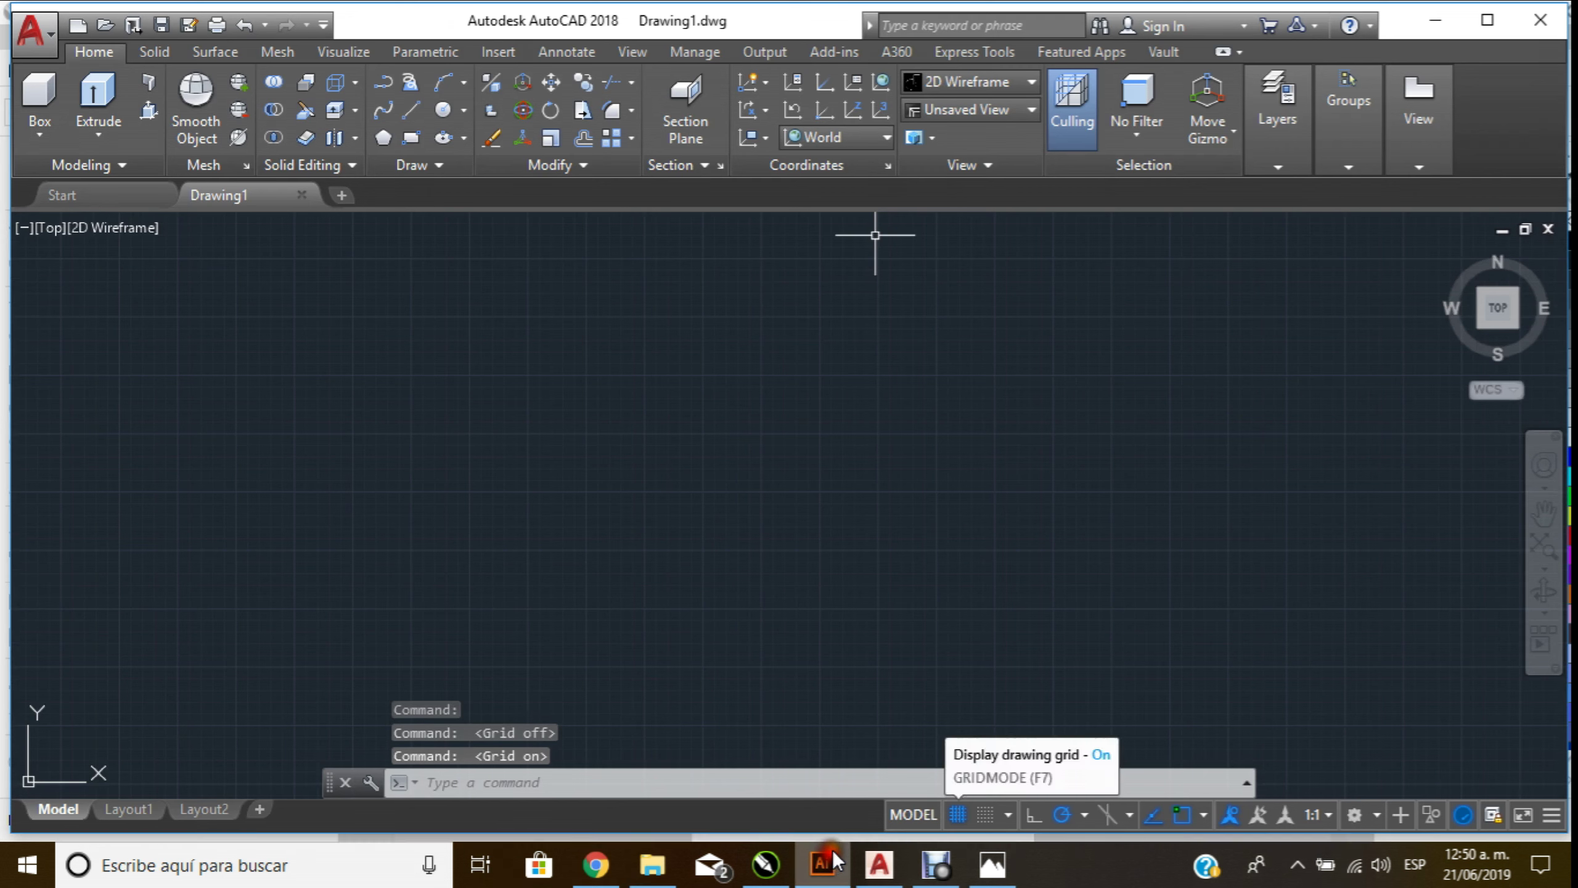
pyautogui.click(959, 814)
pyautogui.scroll(-2, 709, 469)
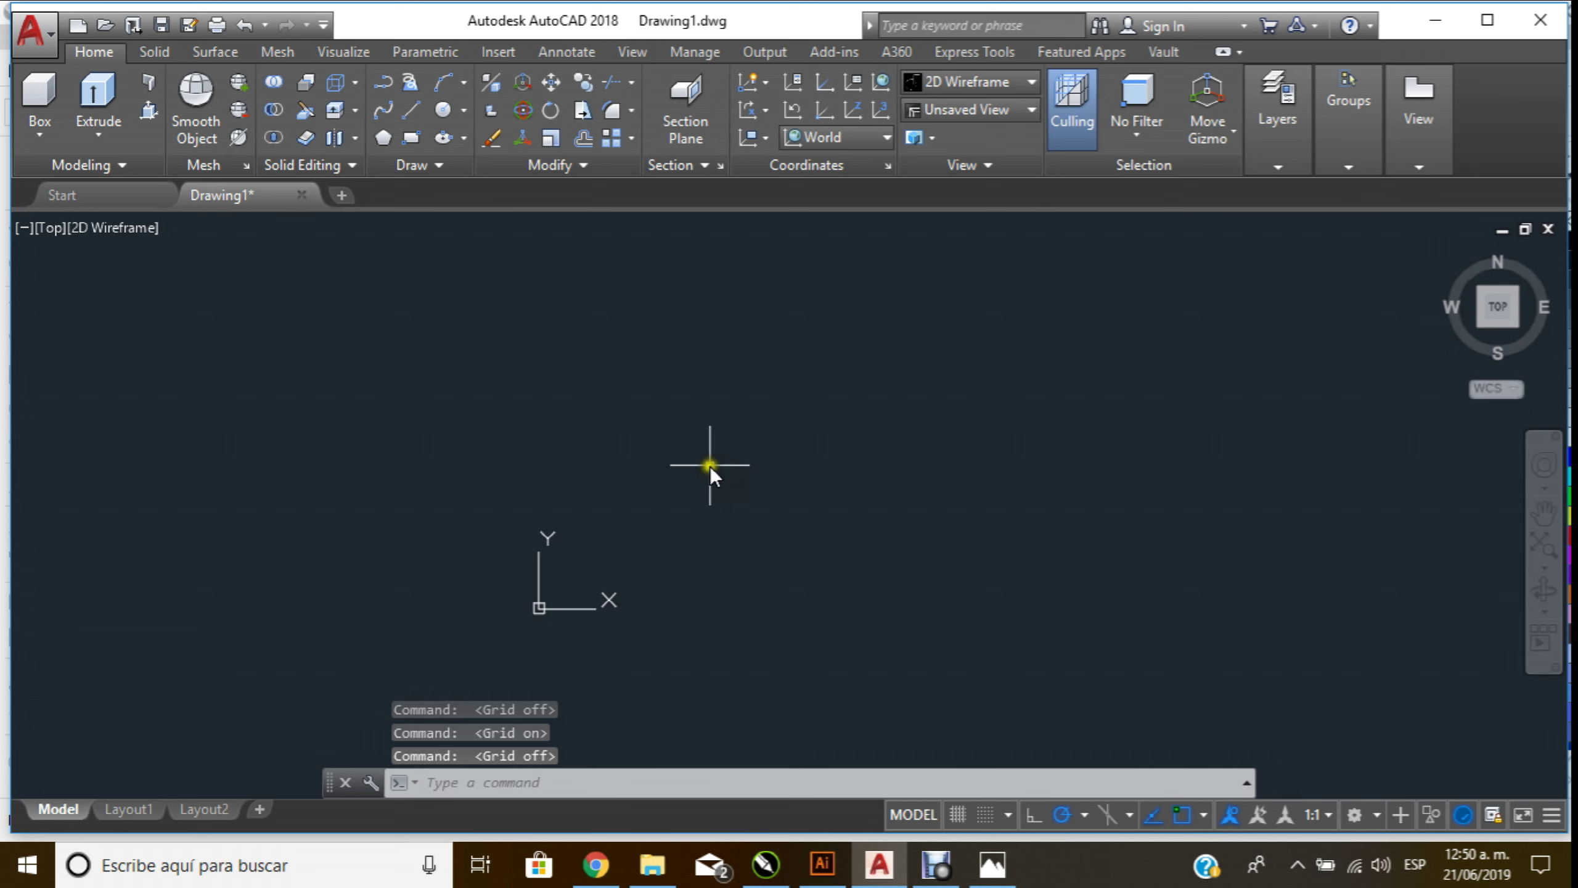
pyautogui.click(55, 32)
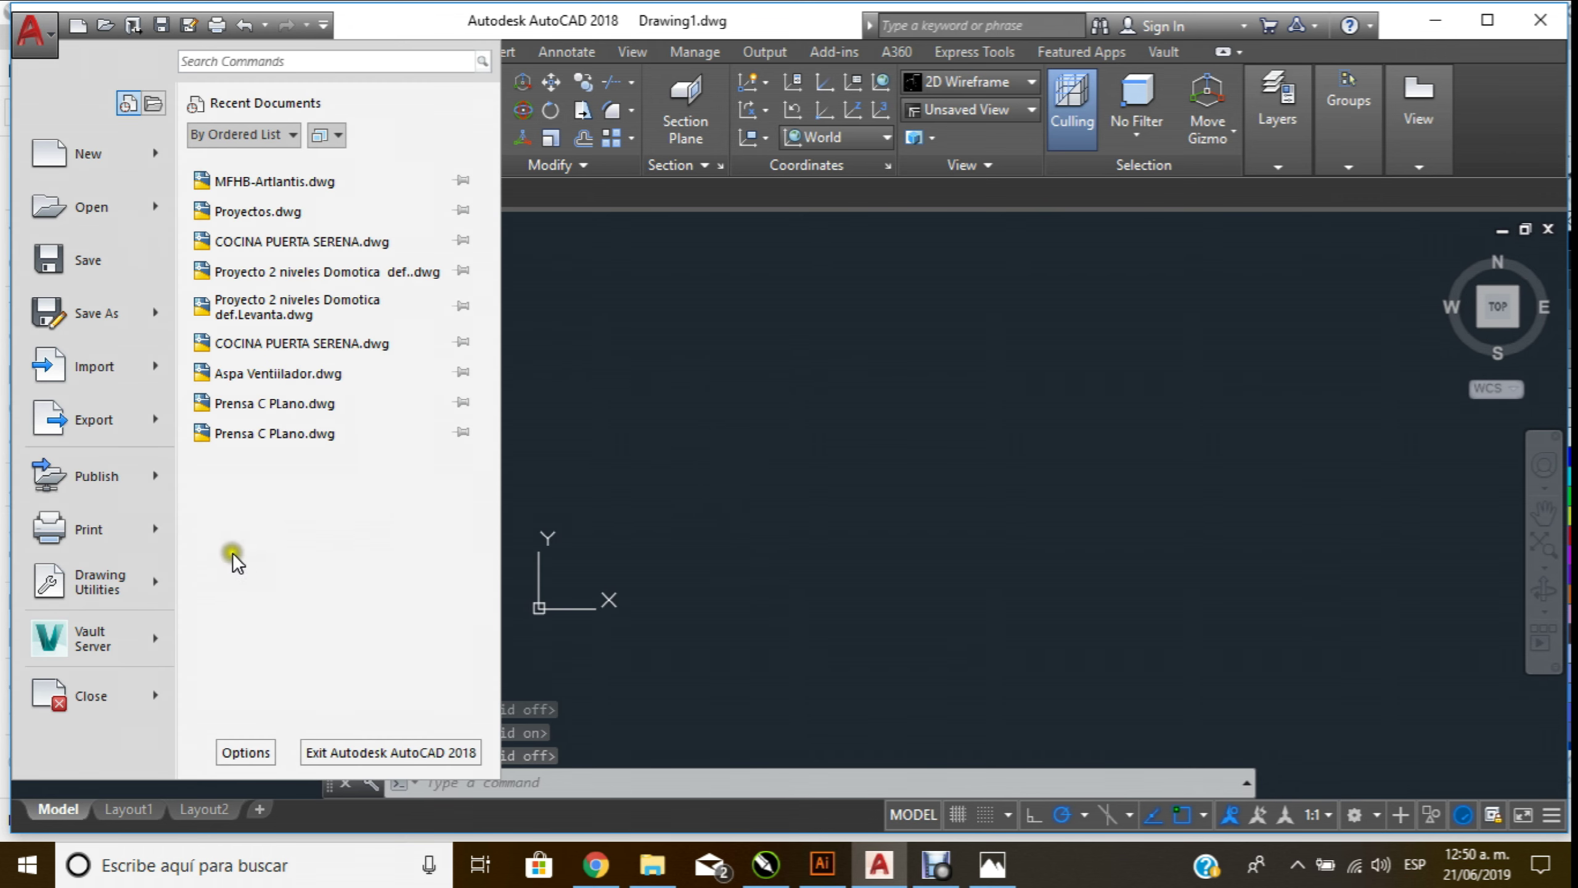
pyautogui.click(121, 372)
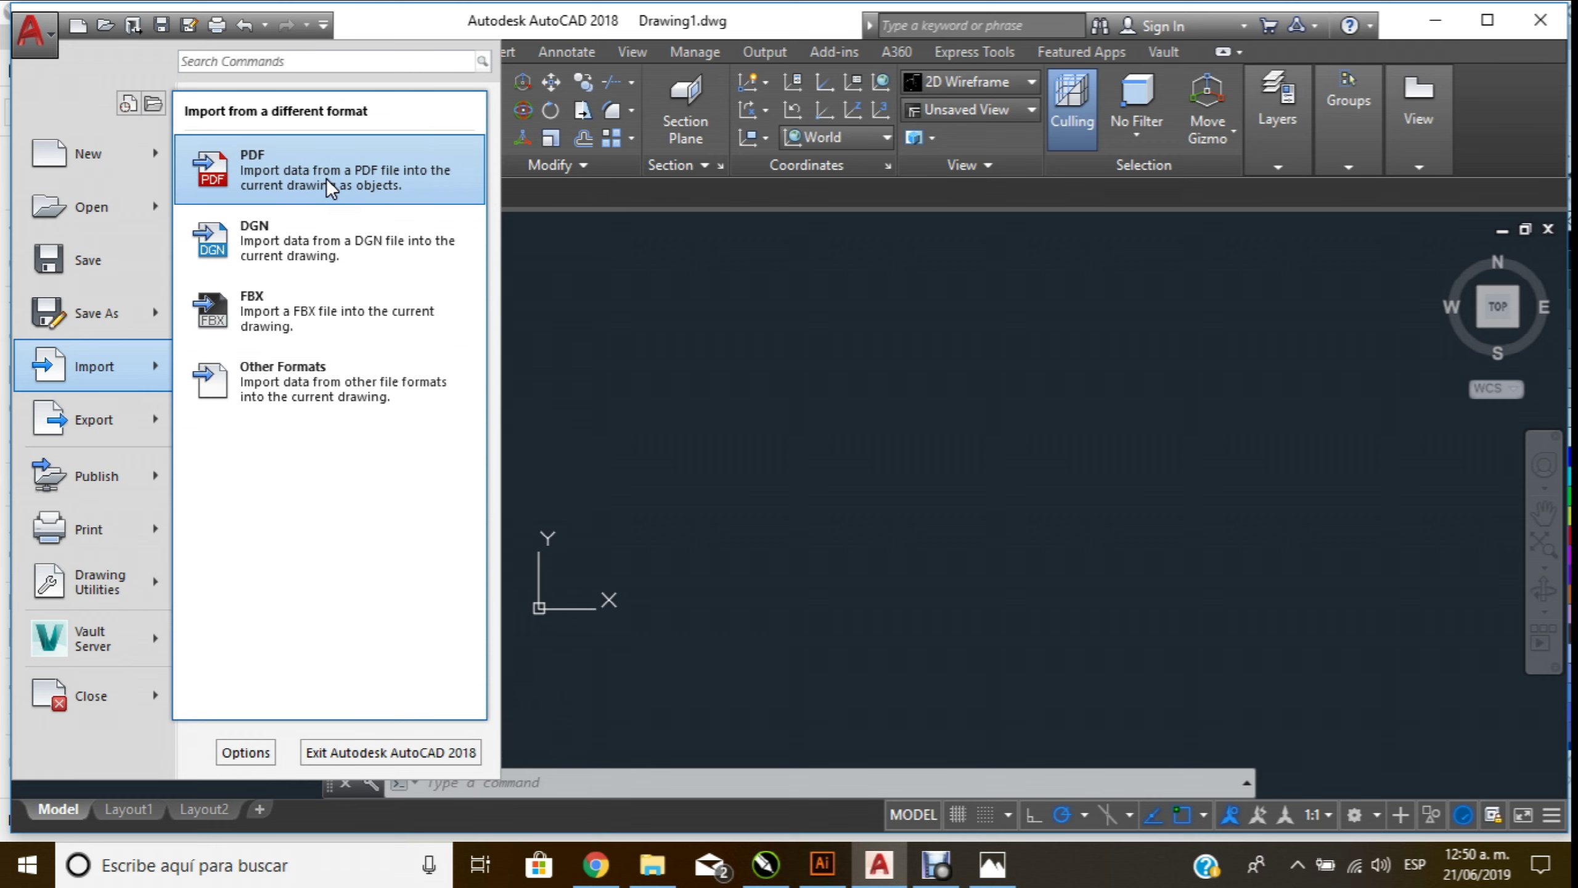
pyautogui.click(326, 373)
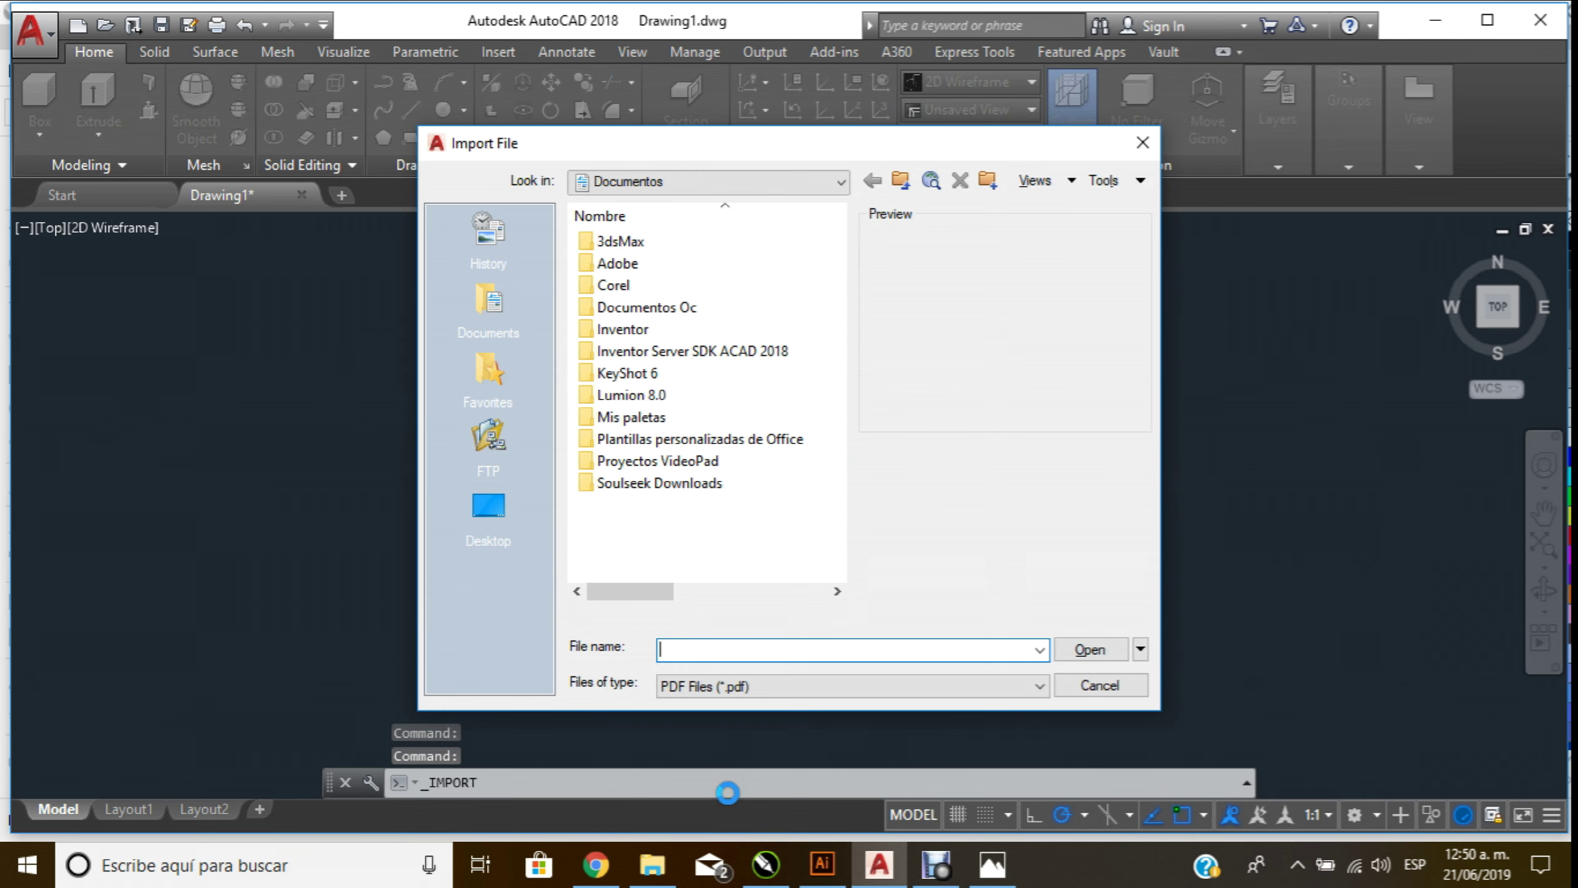
pyautogui.click(847, 186)
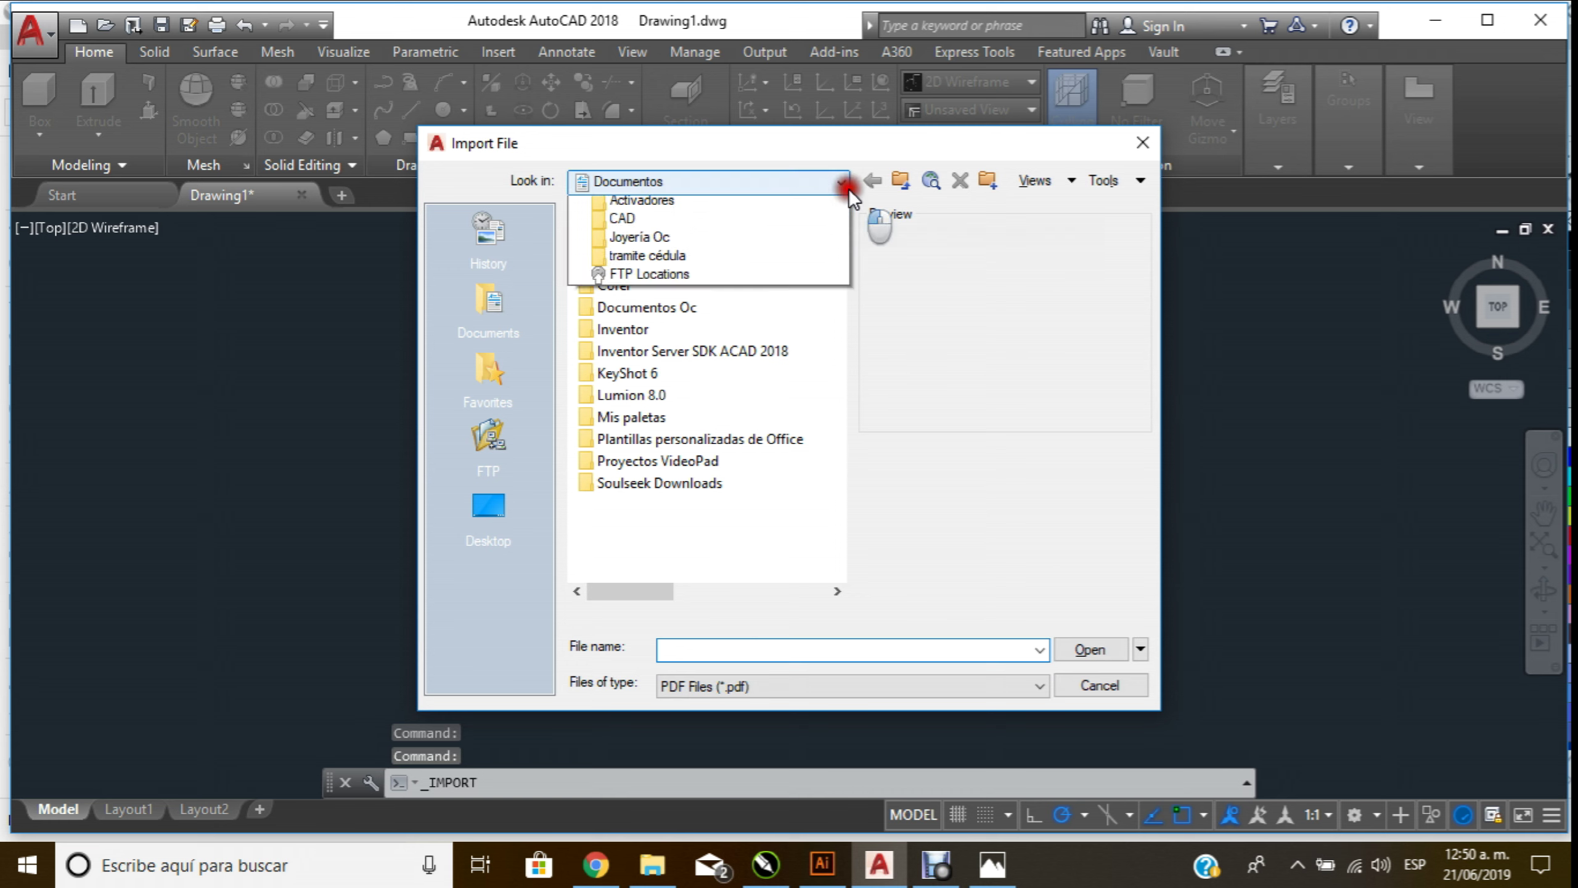
pyautogui.click(767, 210)
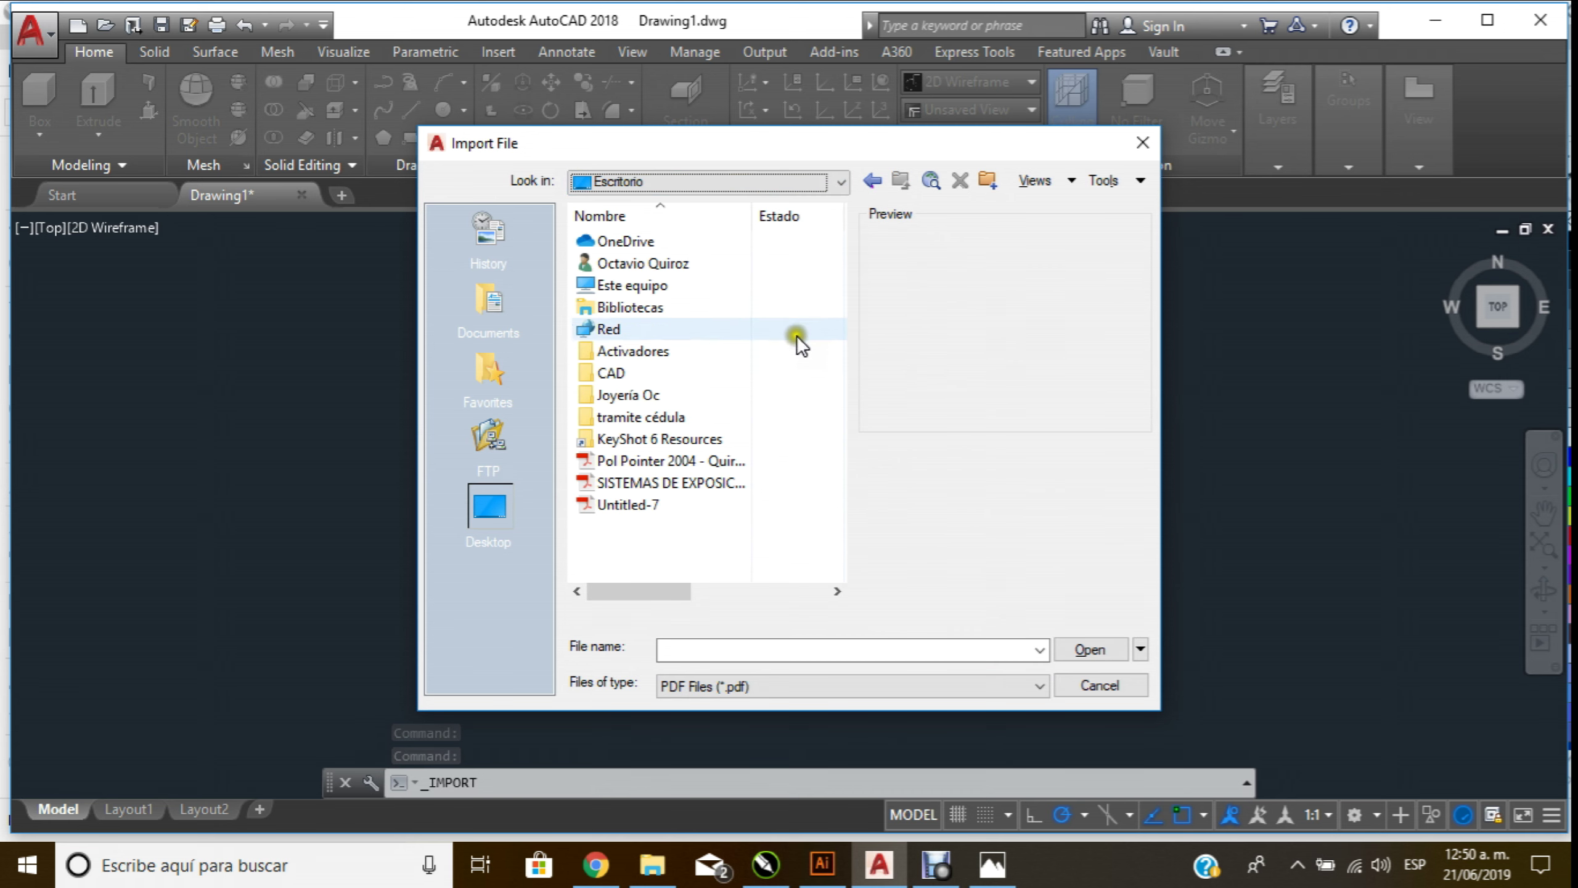
pyautogui.doubleClick(649, 509)
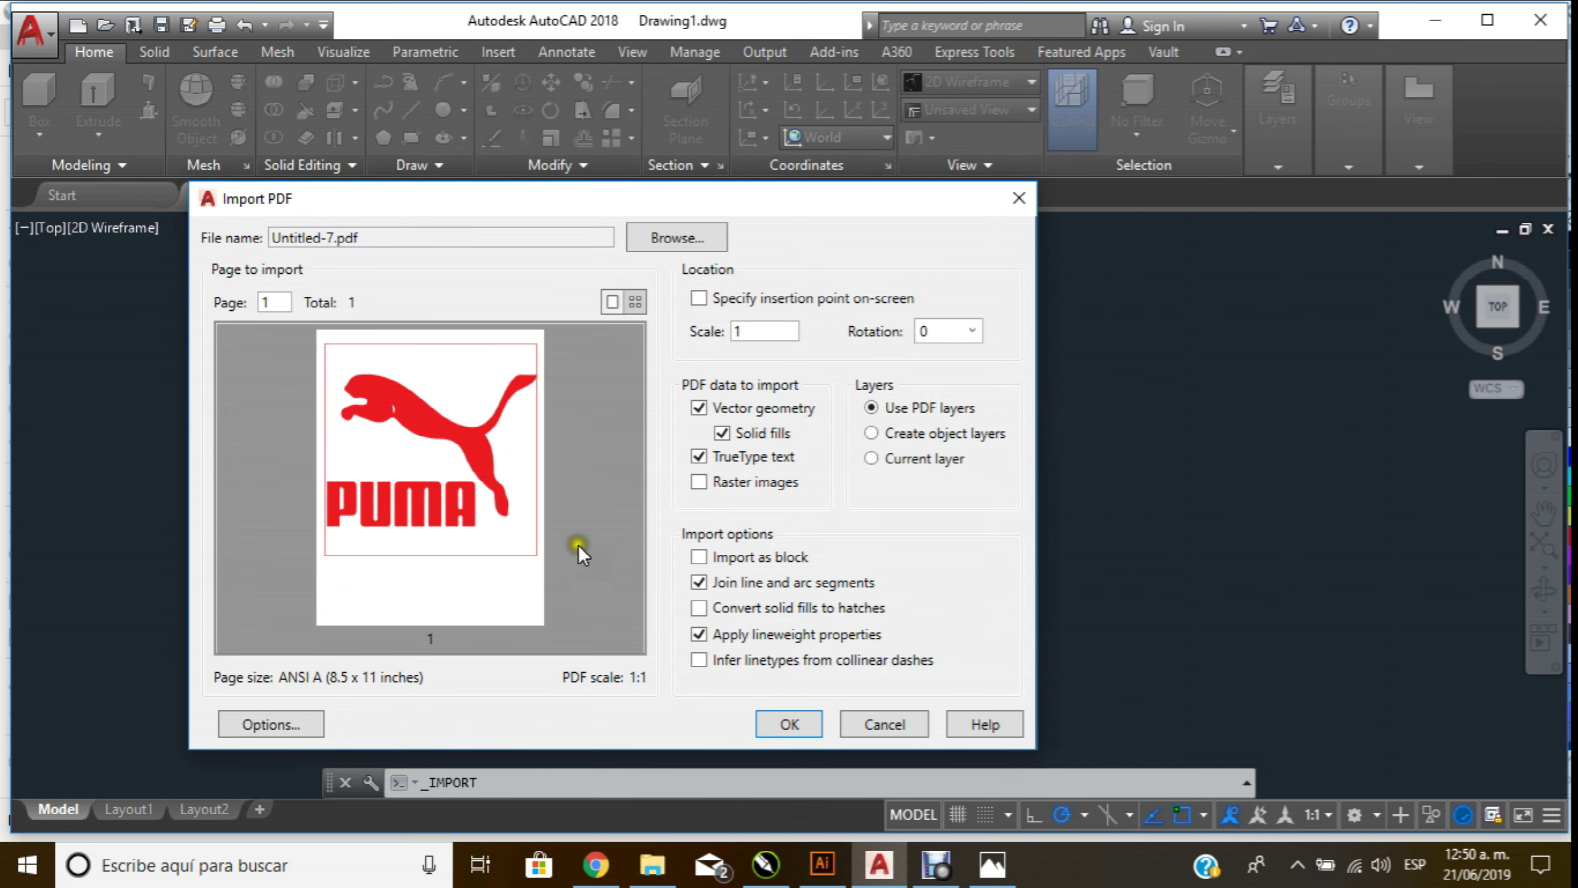
pyautogui.click(869, 723)
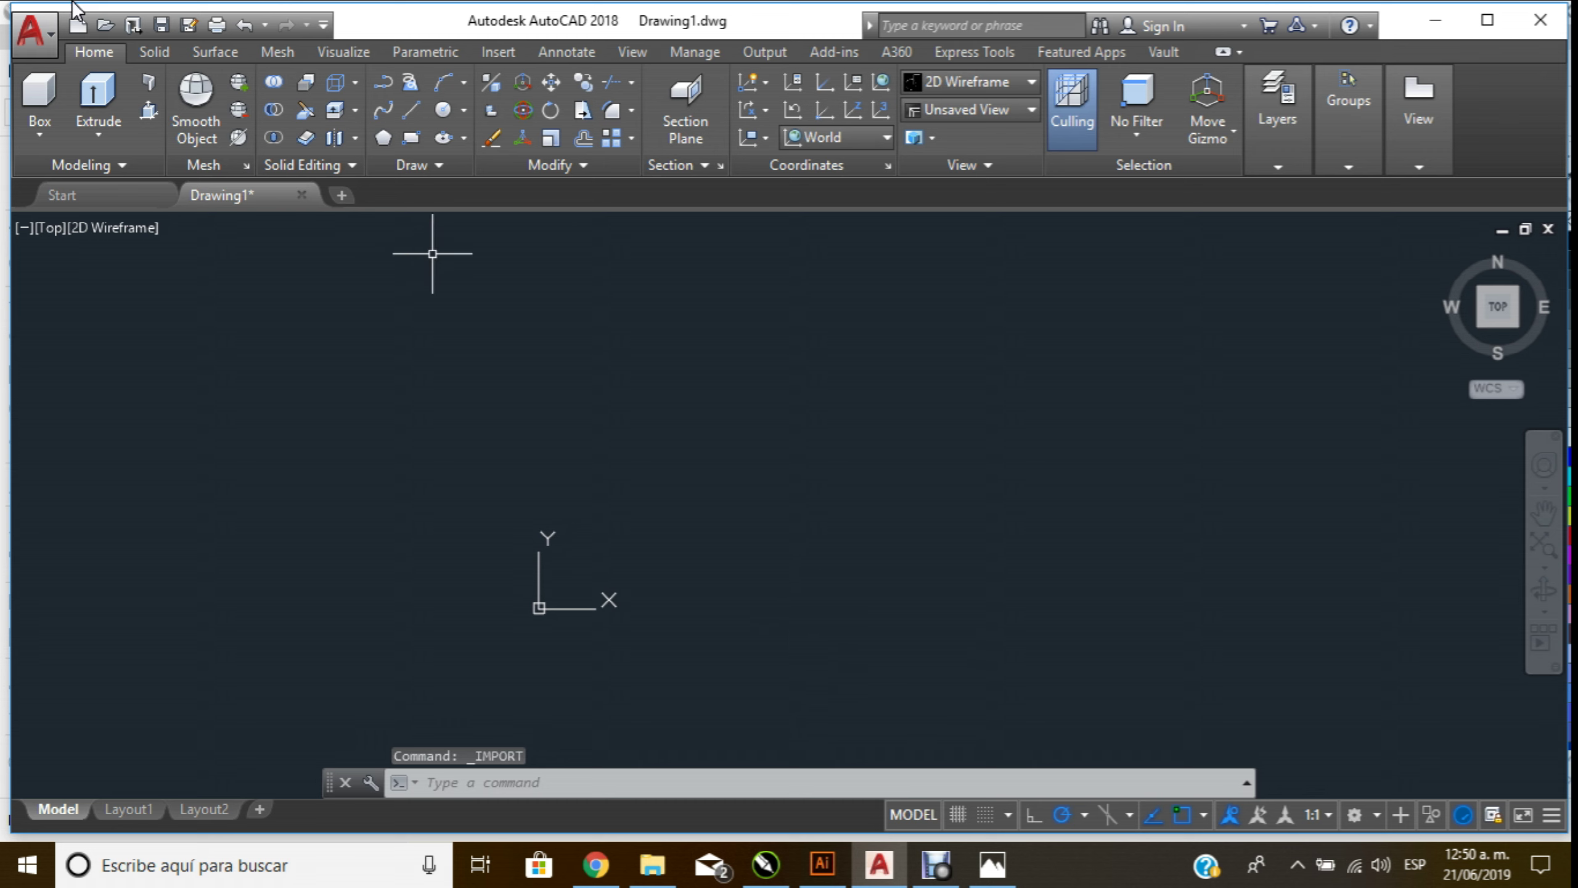
# Open Untitled-7.dwg from Este equipo > Escritorio through the Application menu
pyautogui.click(34, 36)
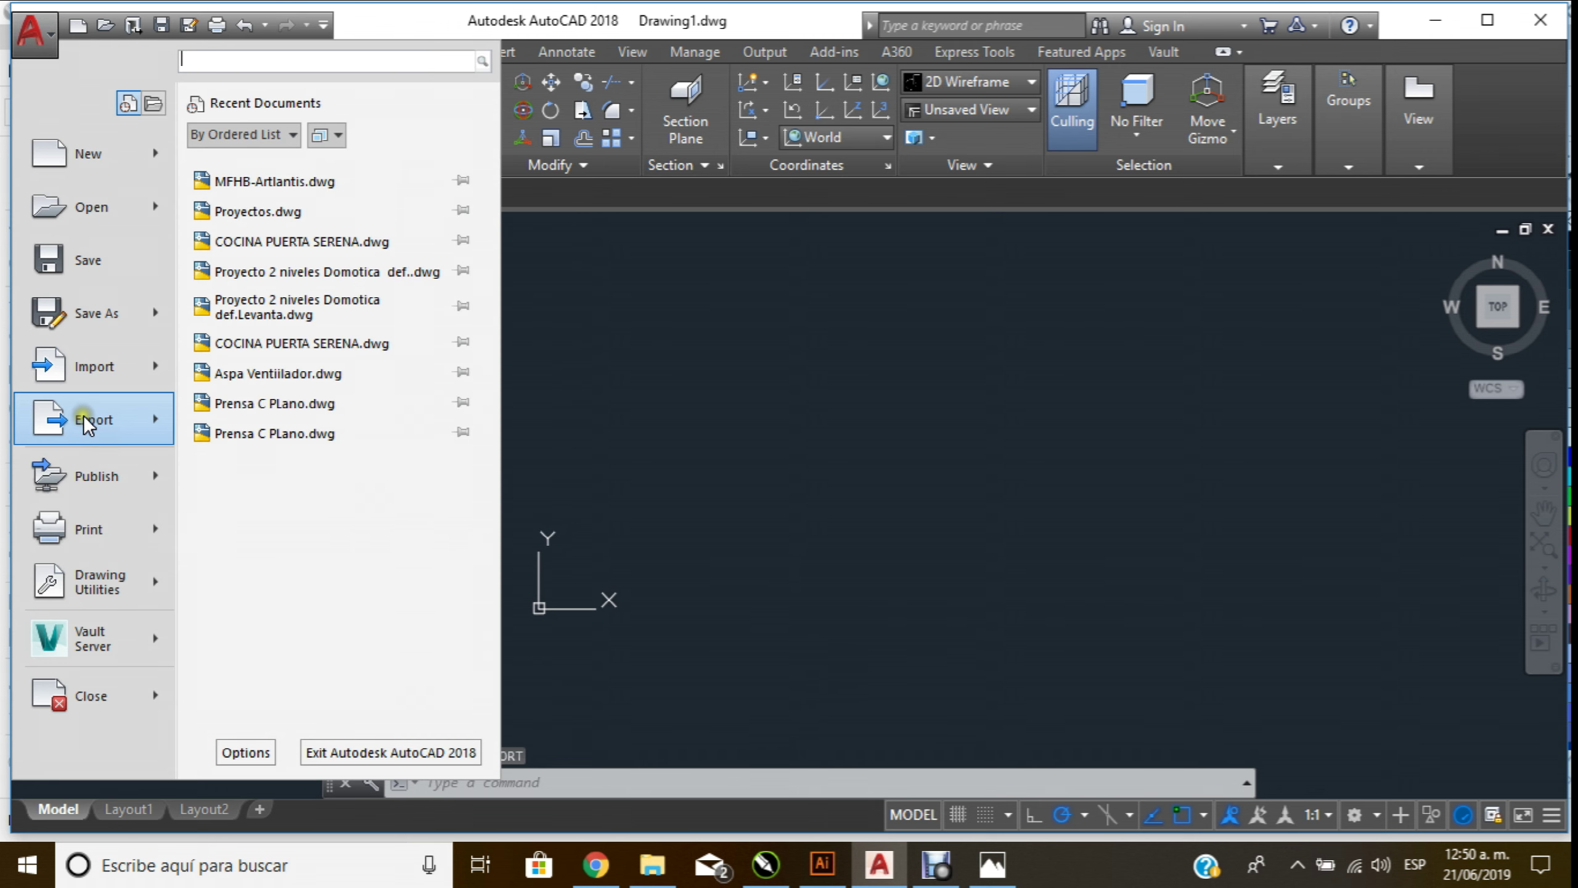
pyautogui.moveTo(94, 366)
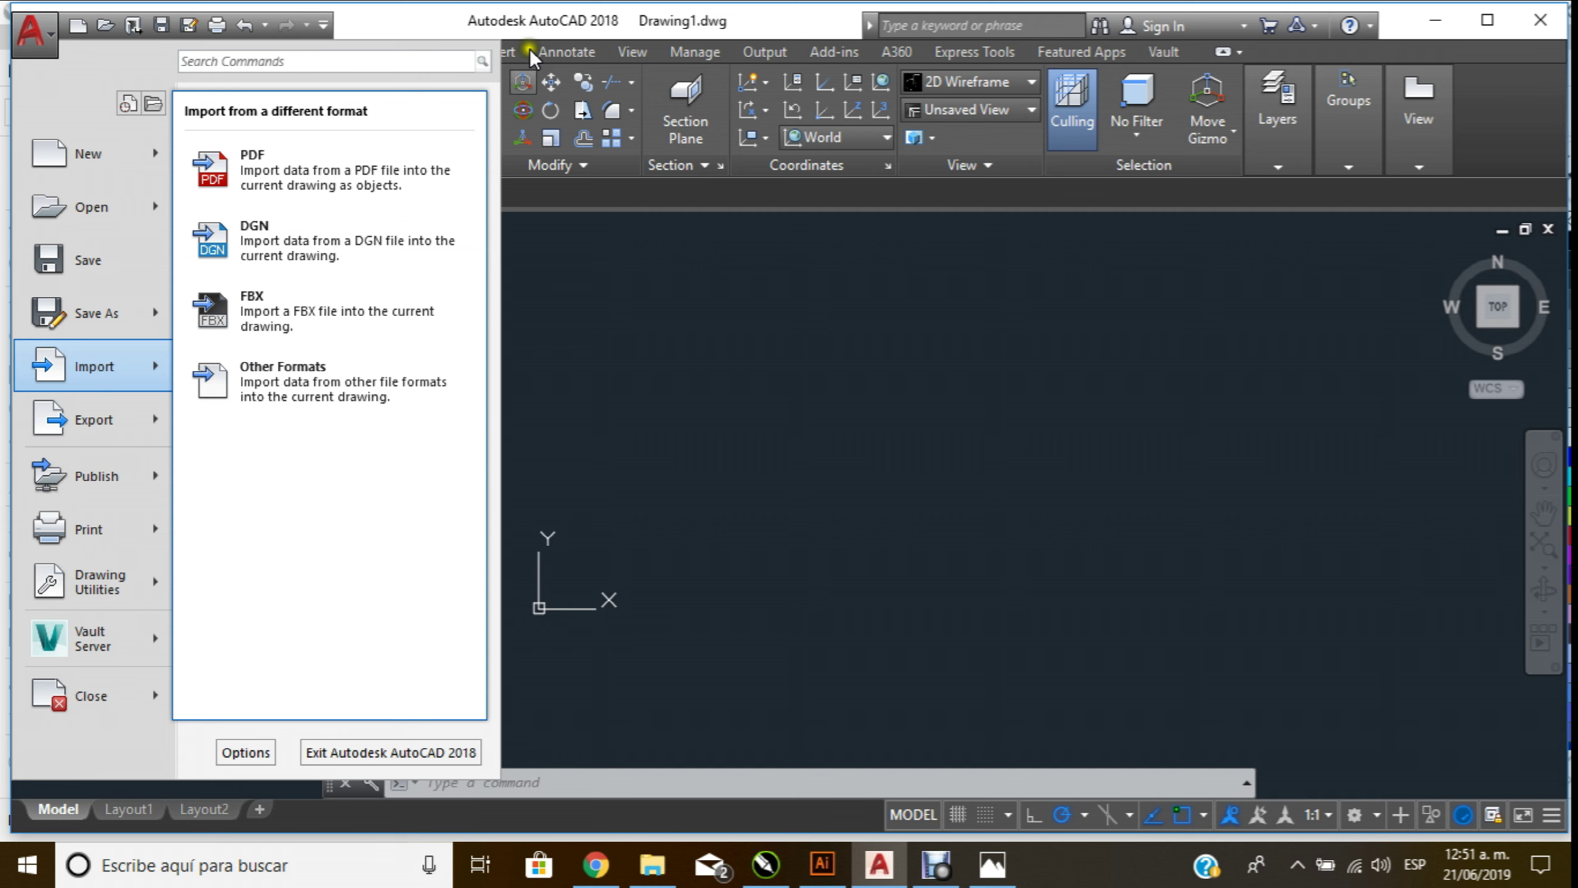
pyautogui.click(801, 22)
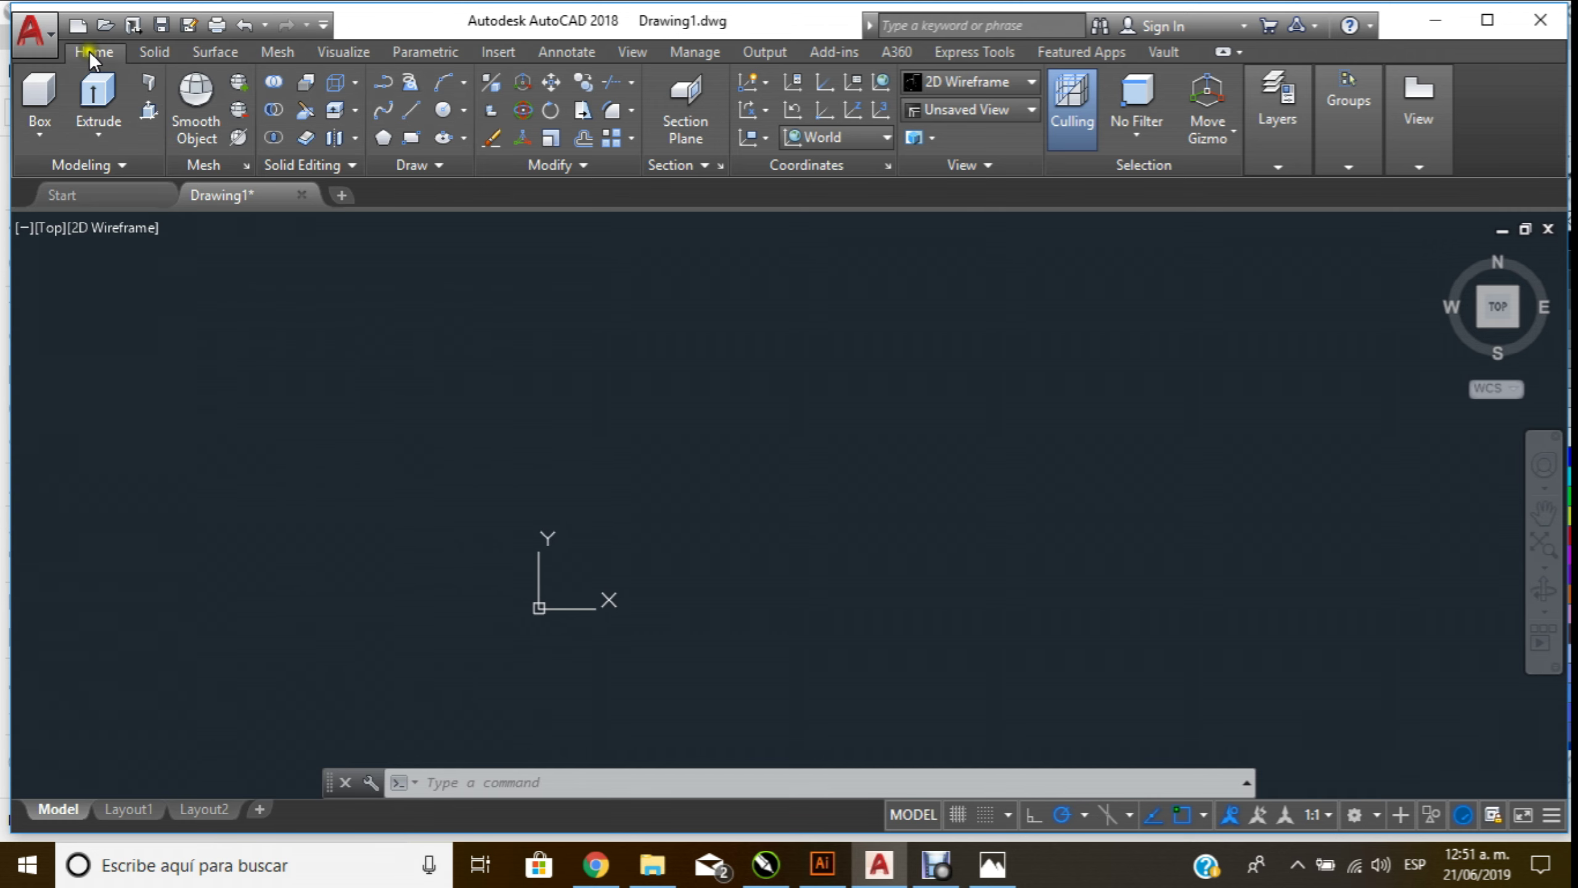
pyautogui.click(57, 41)
pyautogui.click(96, 198)
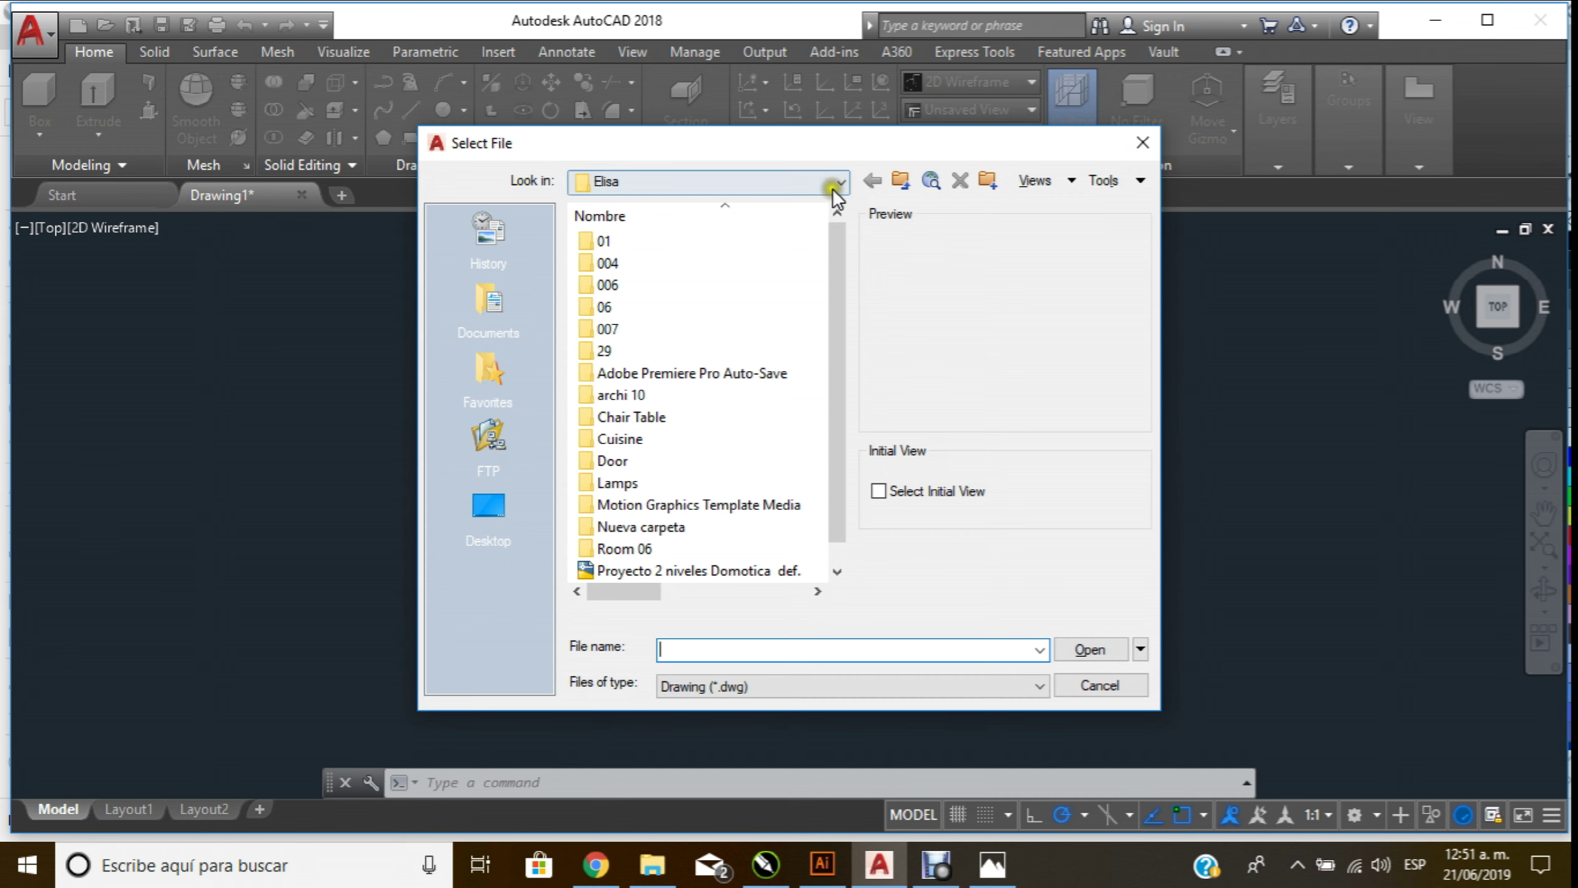
pyautogui.click(832, 187)
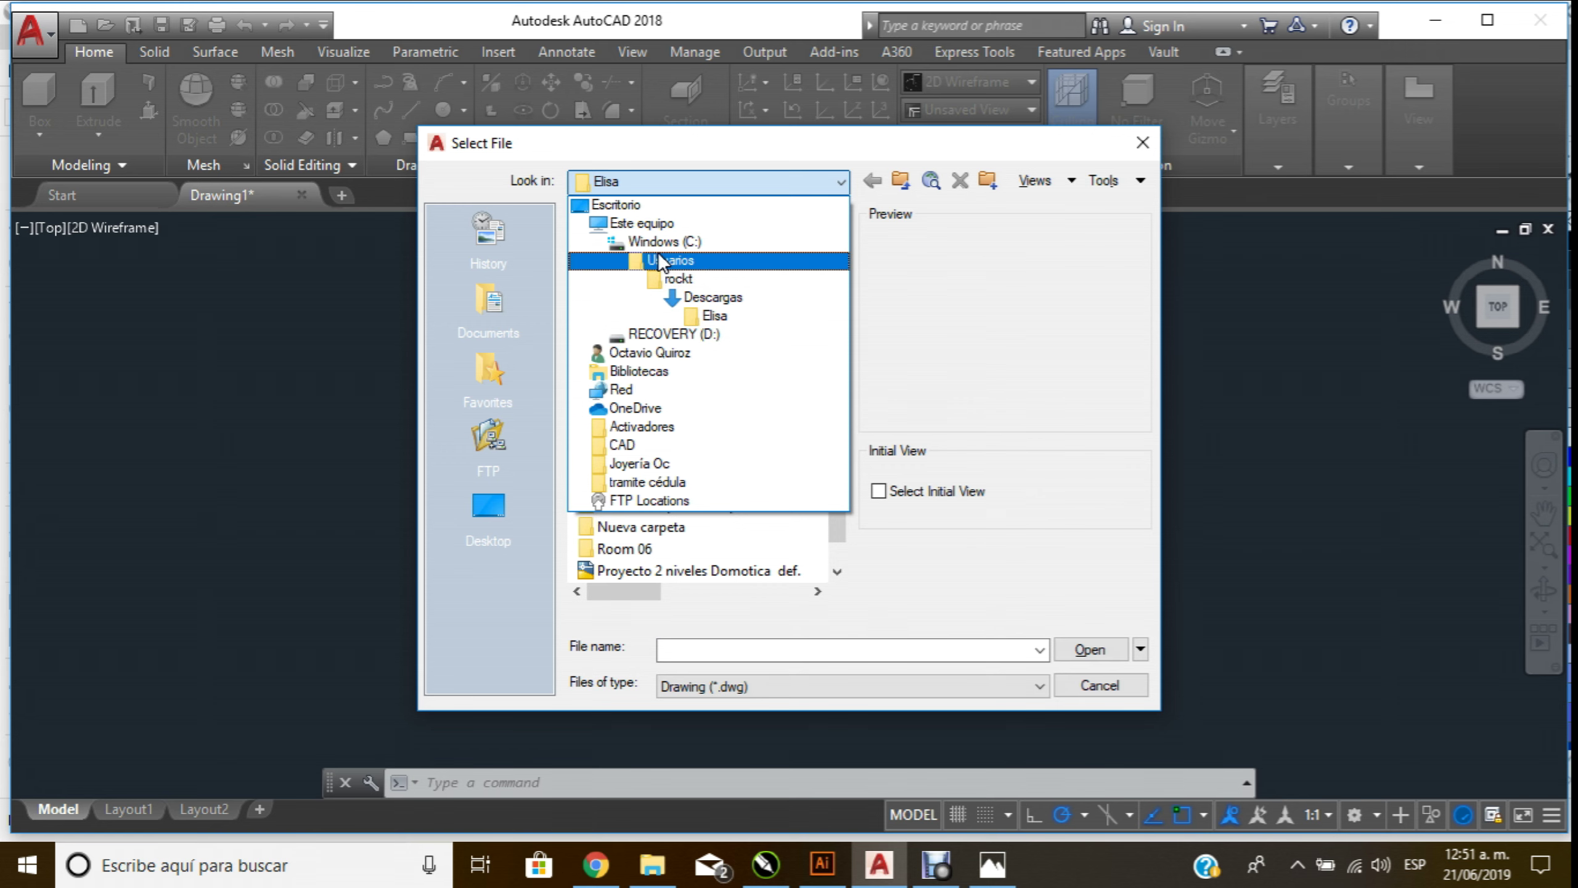
pyautogui.click(649, 224)
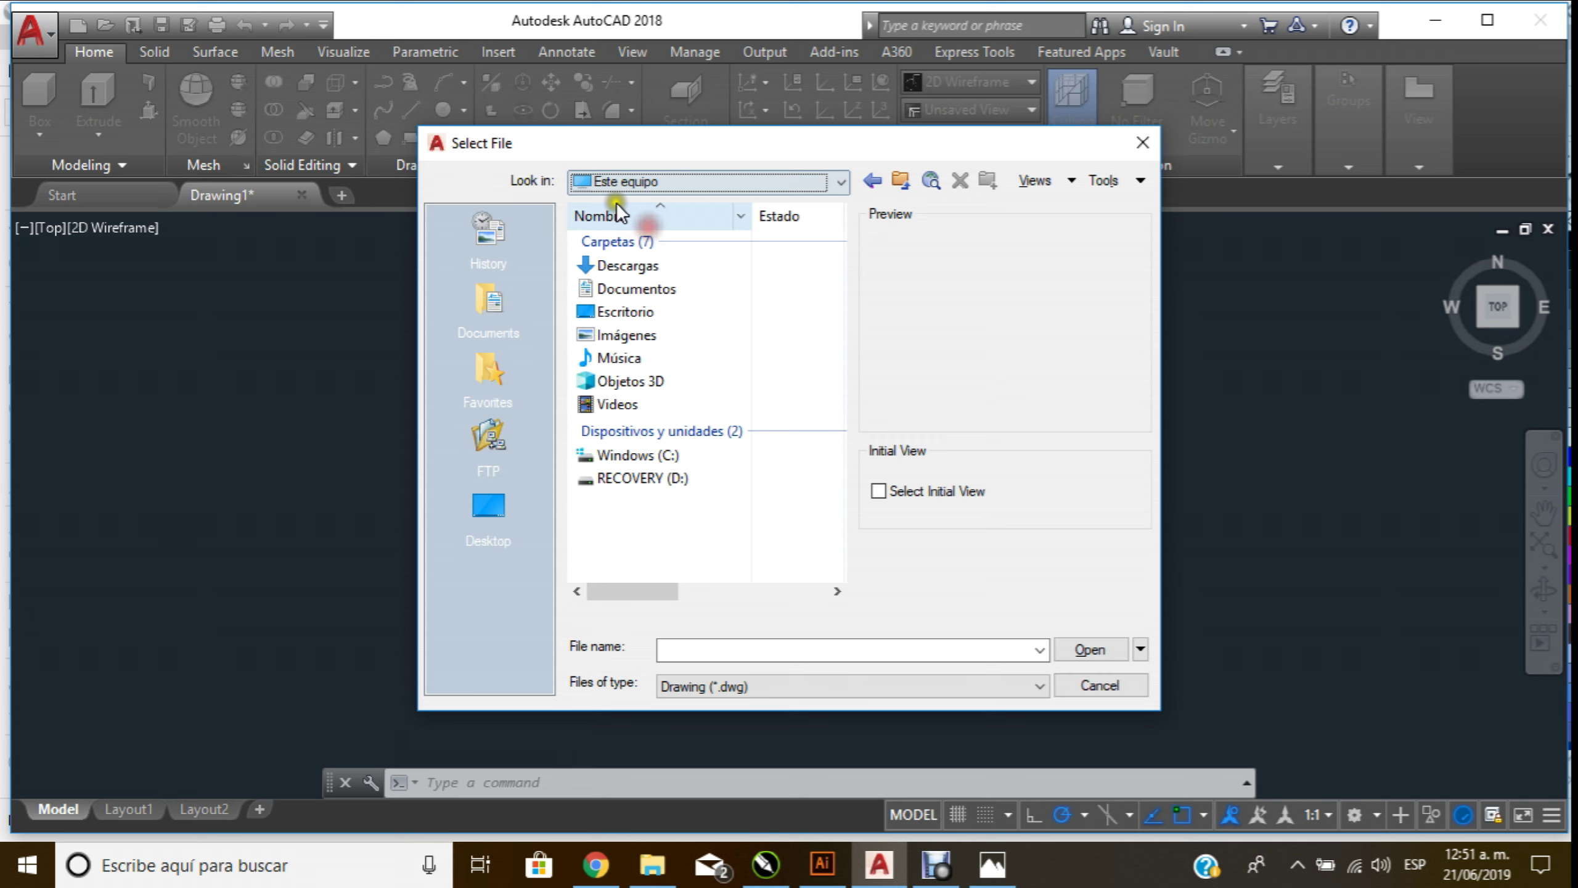
pyautogui.click(631, 311)
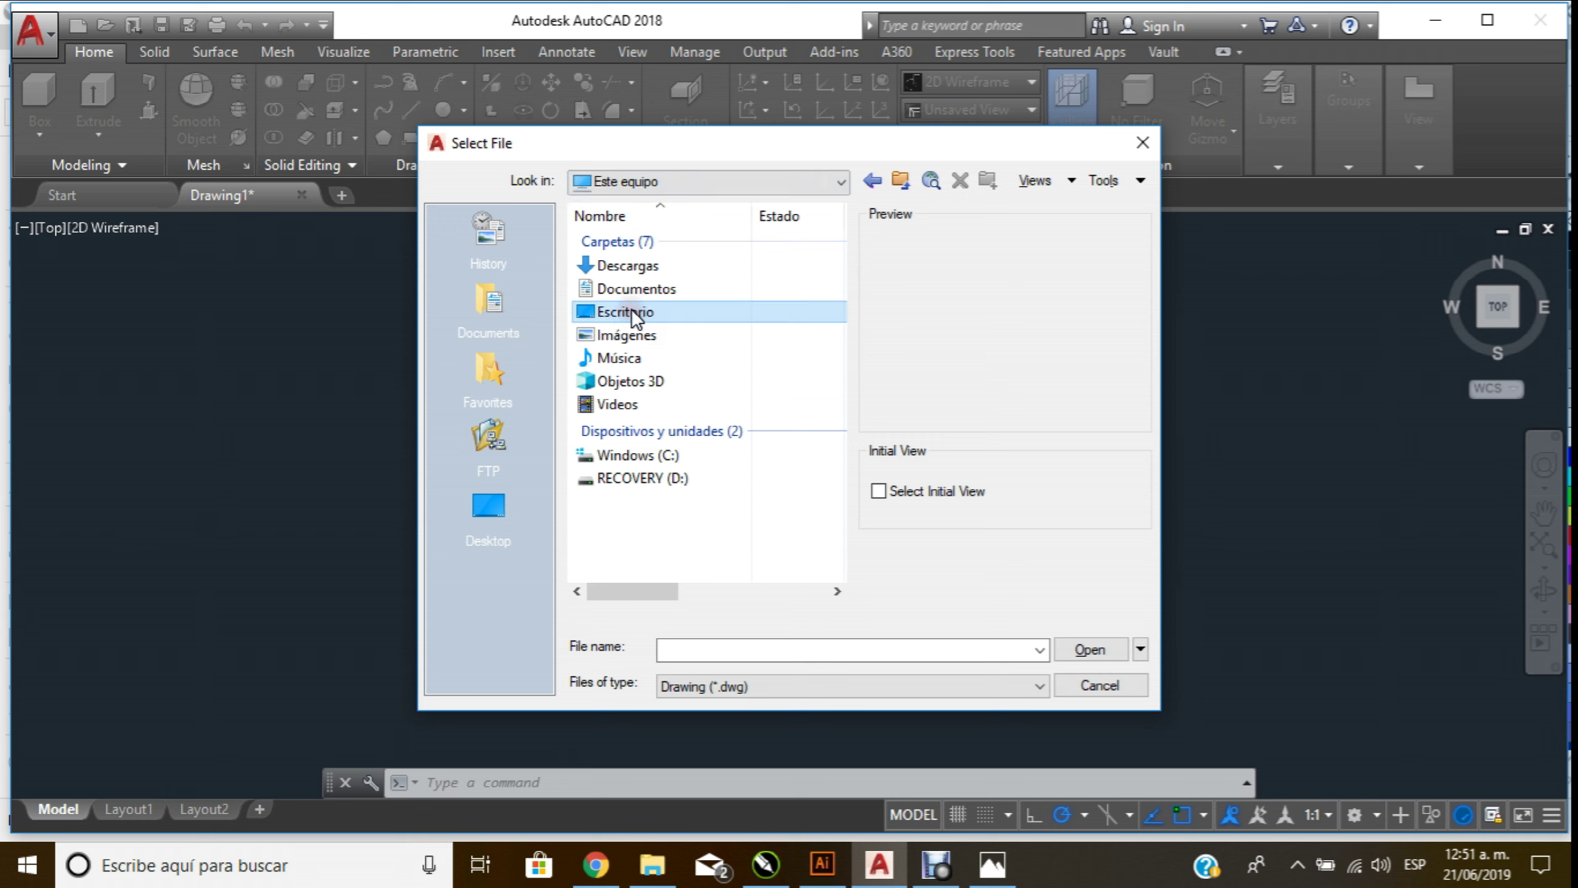
pyautogui.doubleClick(631, 311)
pyautogui.moveTo(700, 308)
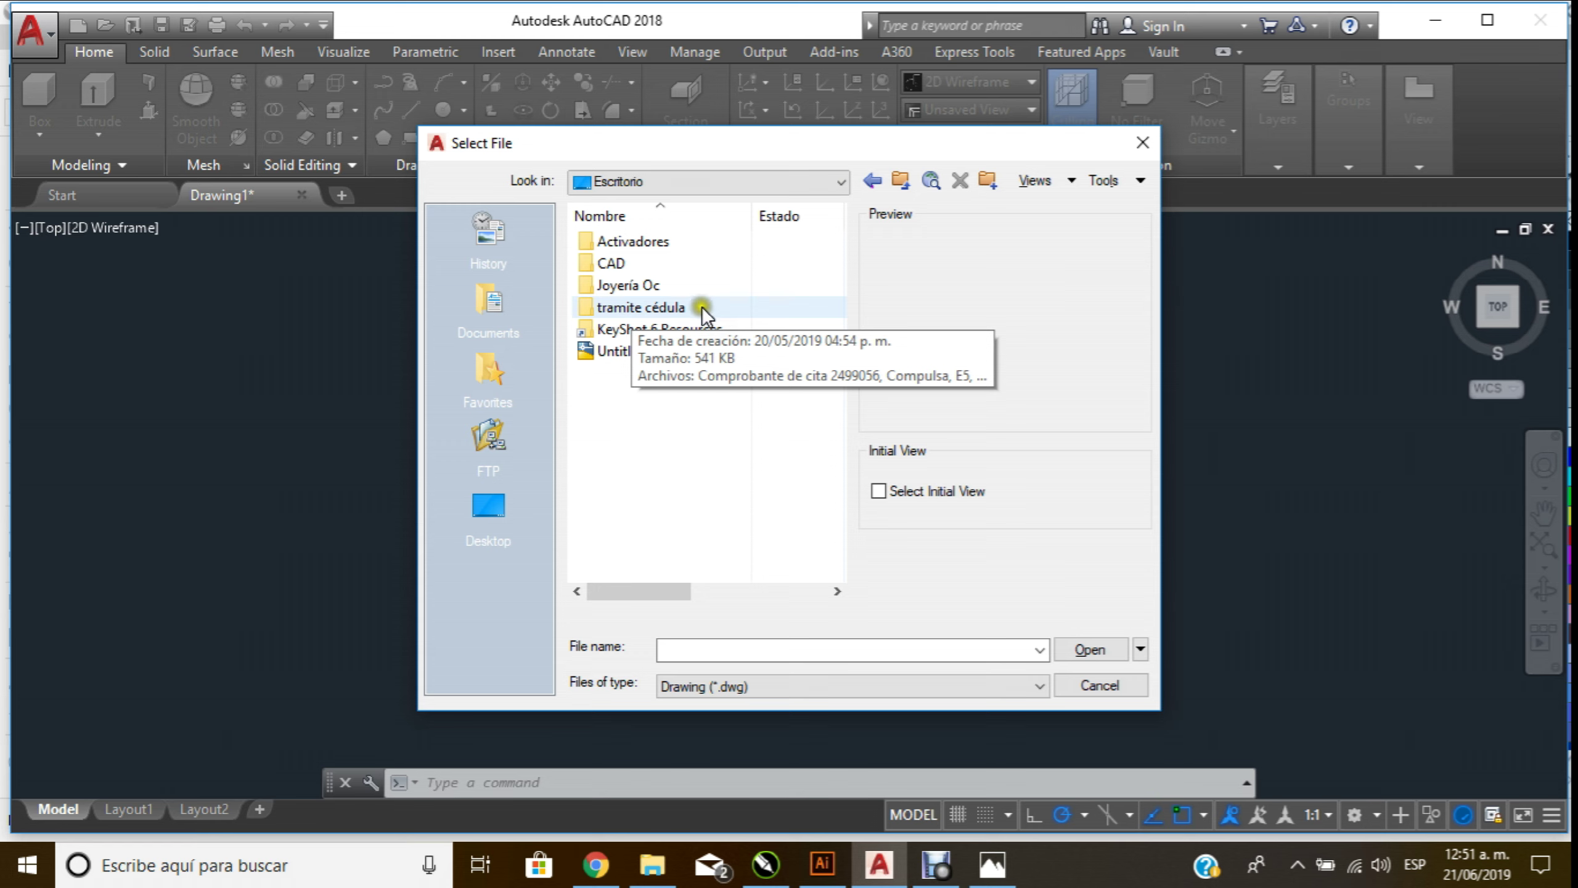
pyautogui.doubleClick(631, 352)
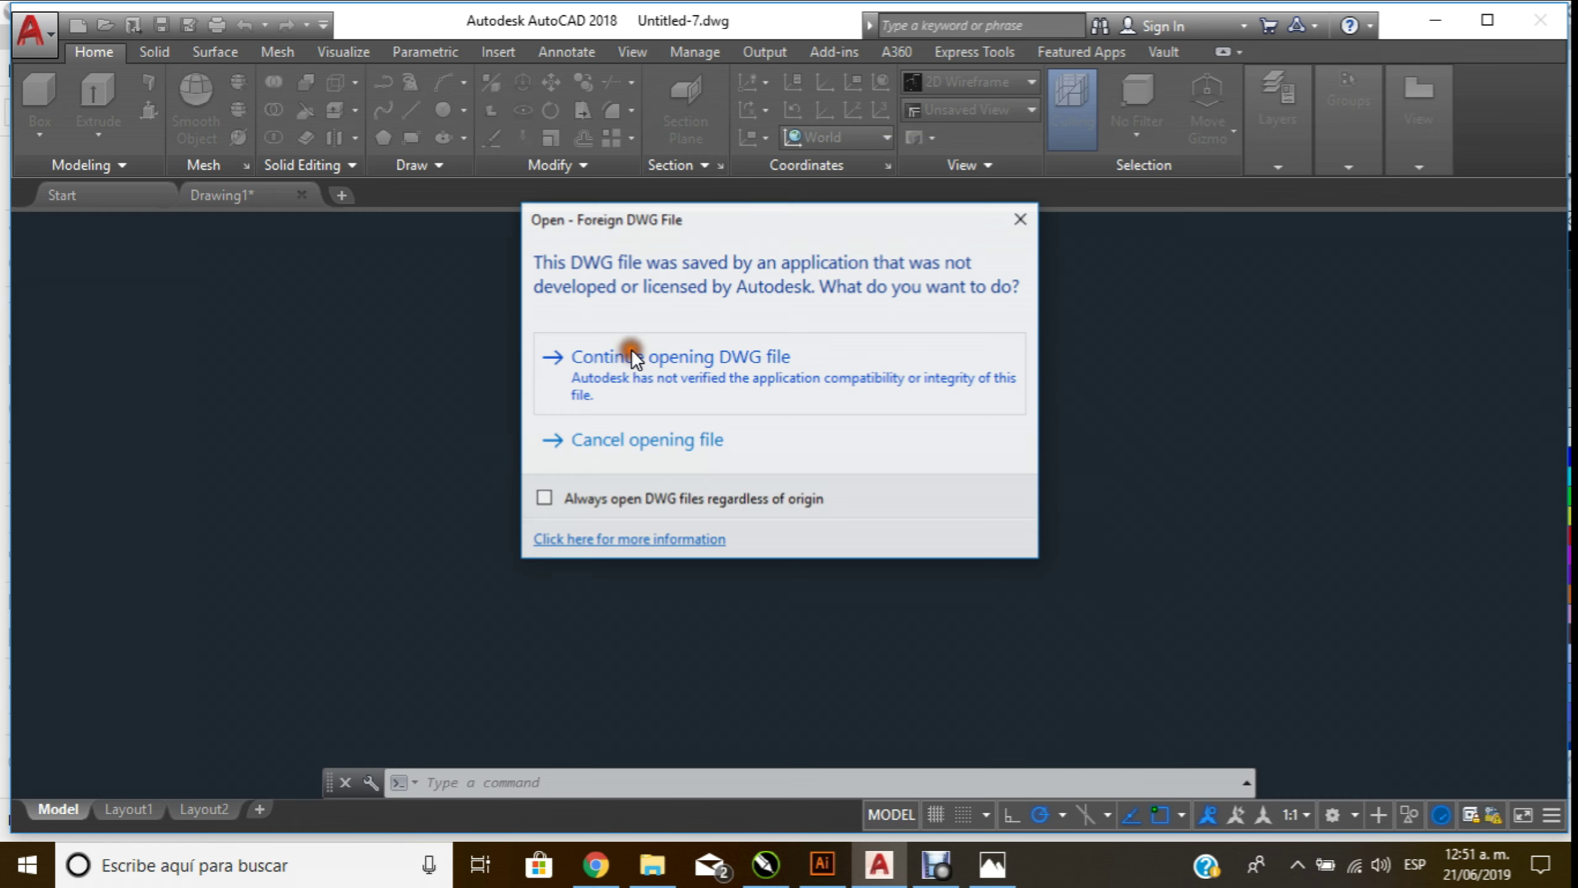
# Confirm opening the non-Autodesk Untitled-7 drawing and zoom around the logo
pyautogui.click(771, 369)
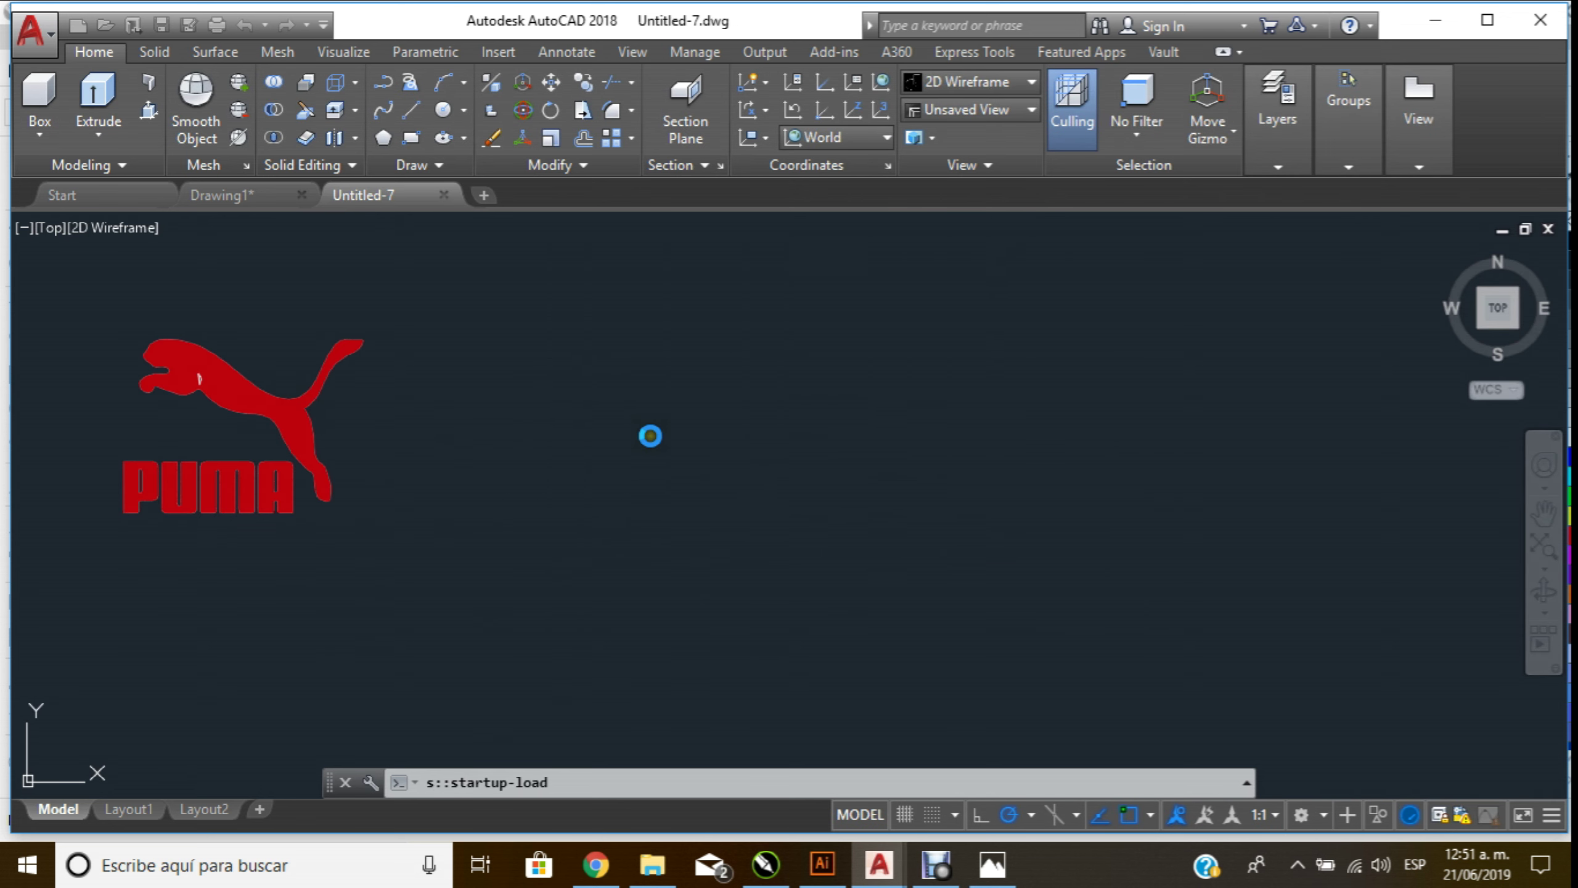
pyautogui.scroll(-2, 501, 371)
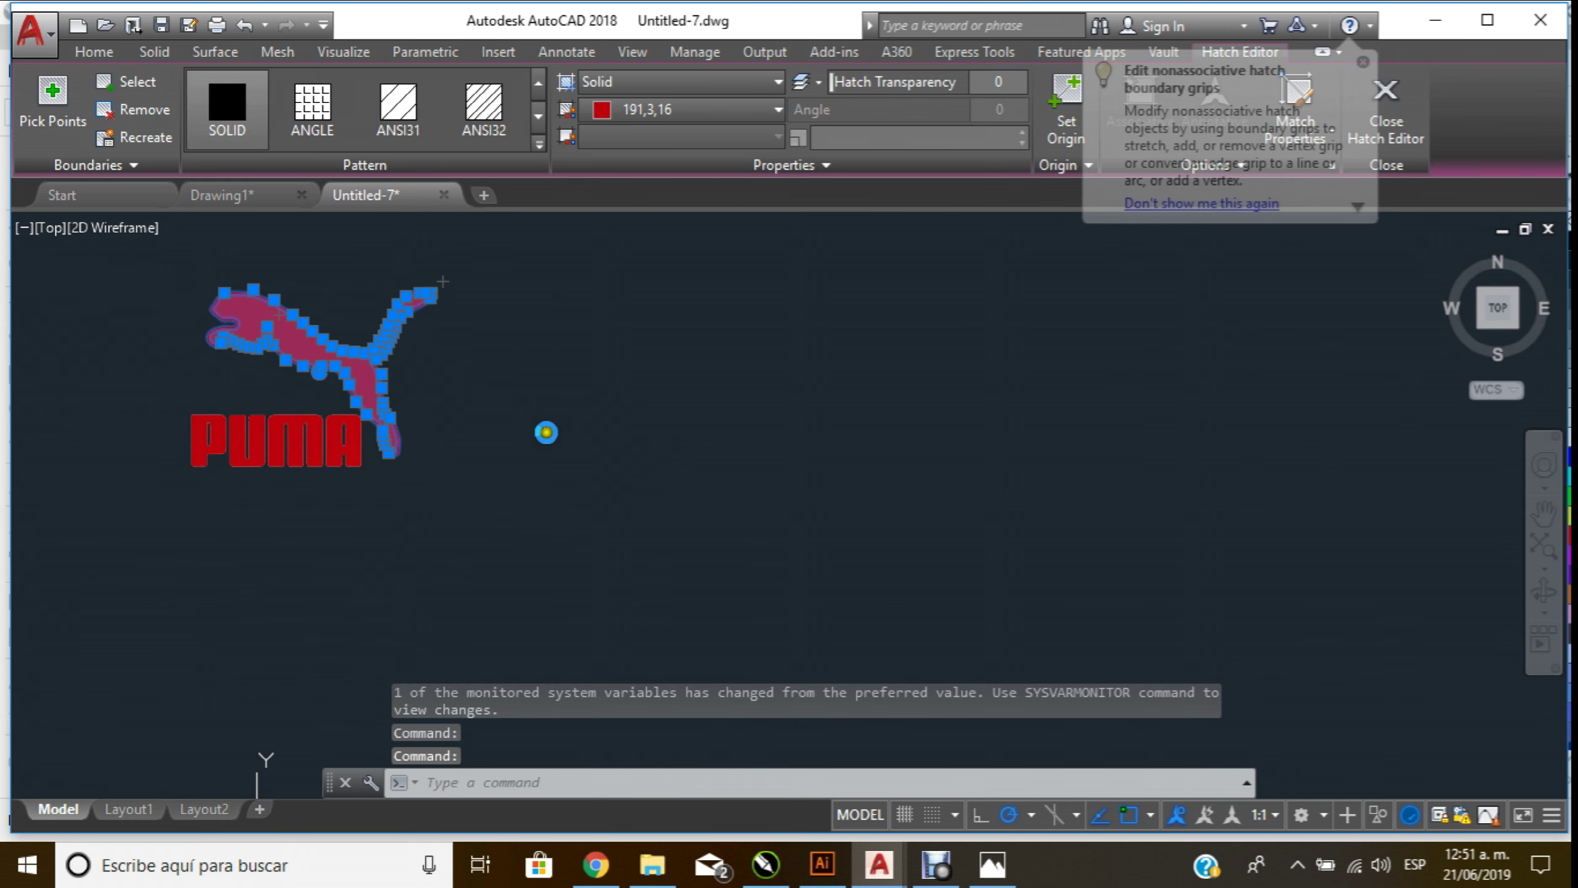
pyautogui.scroll(2, 547, 430)
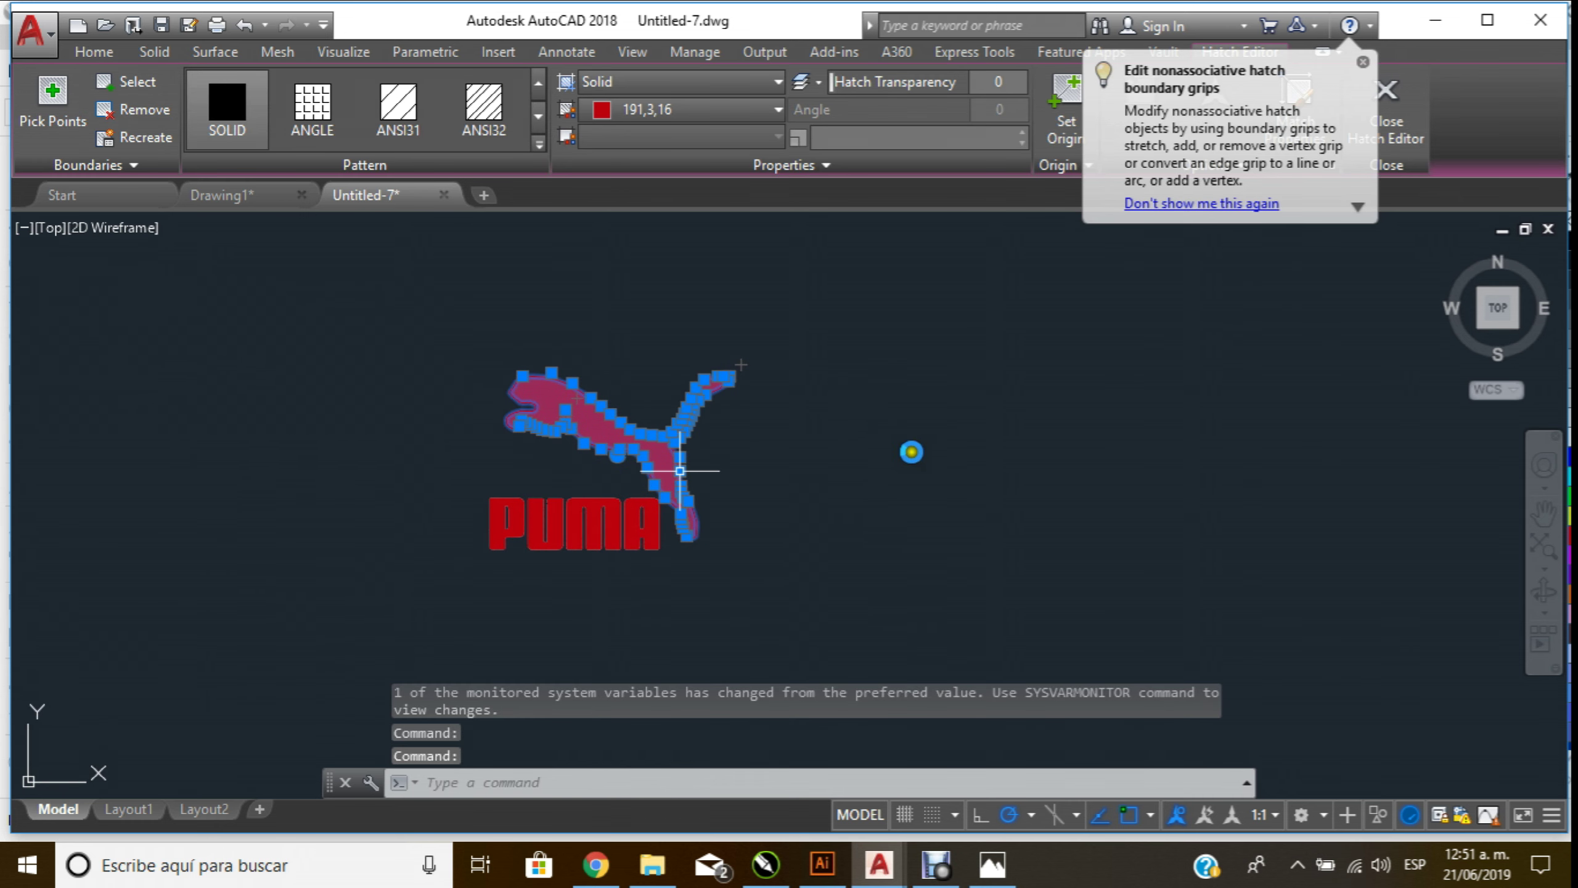
pyautogui.scroll(2, 945, 430)
pyautogui.click(1093, 425)
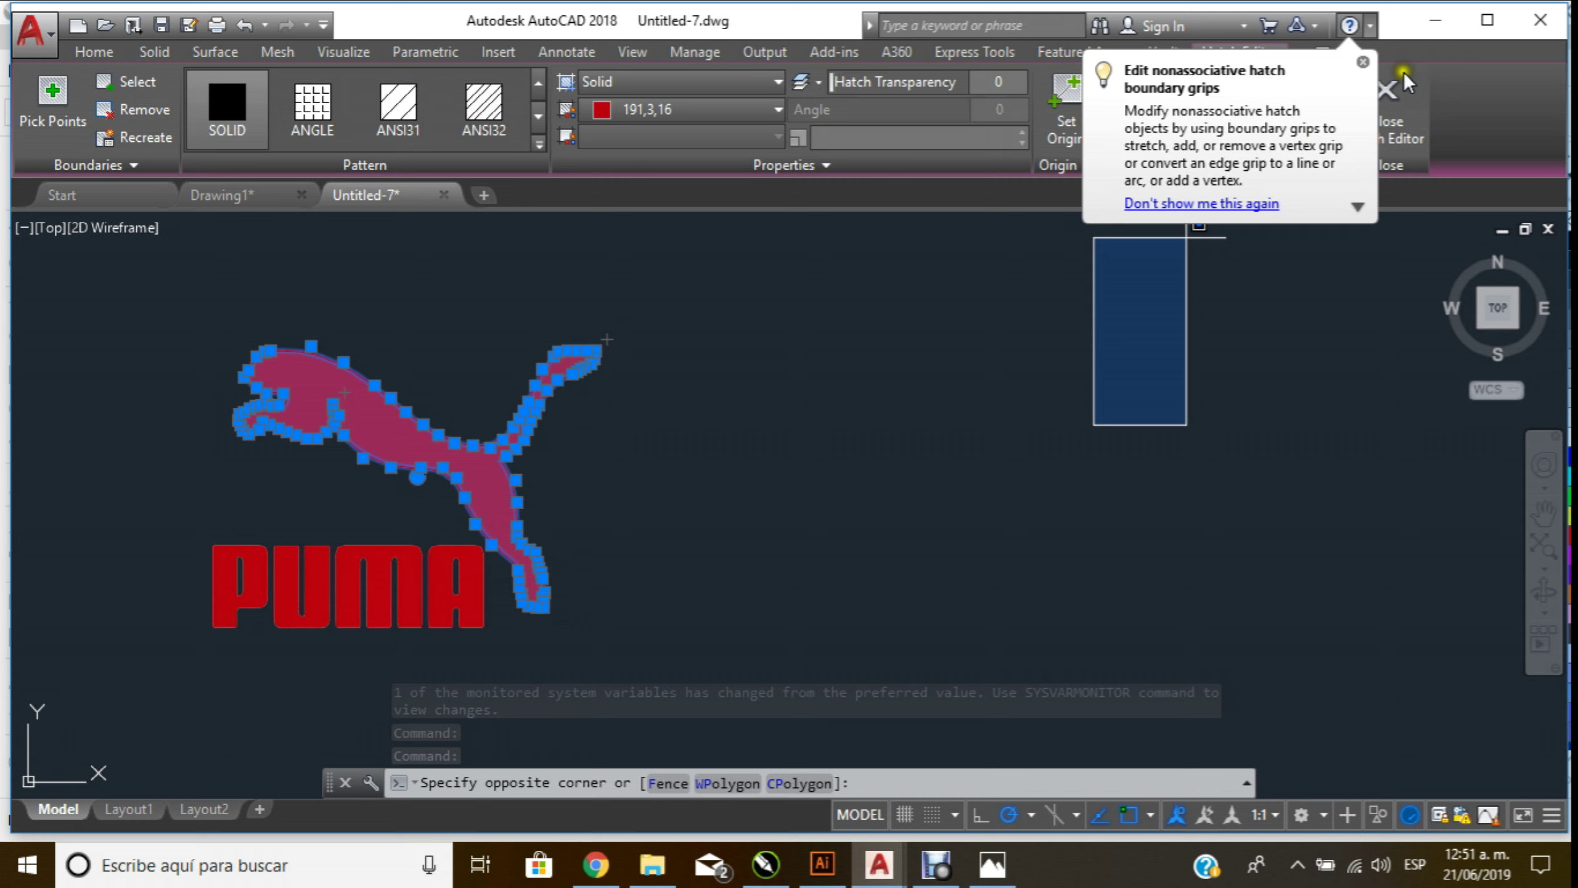
pyautogui.press('Escape')
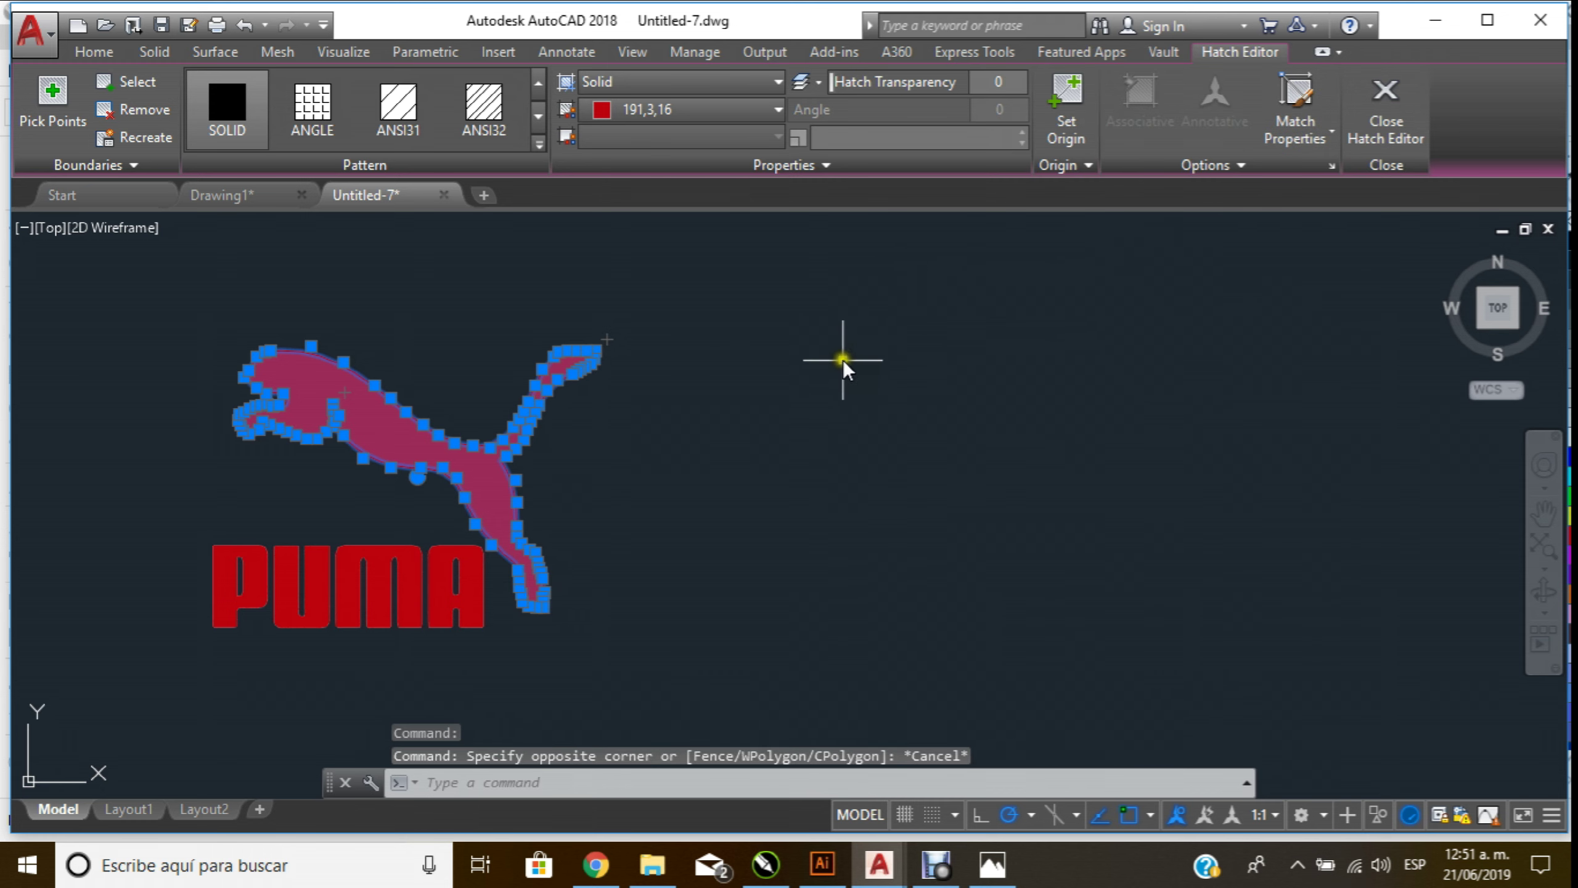
pyautogui.scroll(-1, 845, 354)
pyautogui.scroll(1, 522, 356)
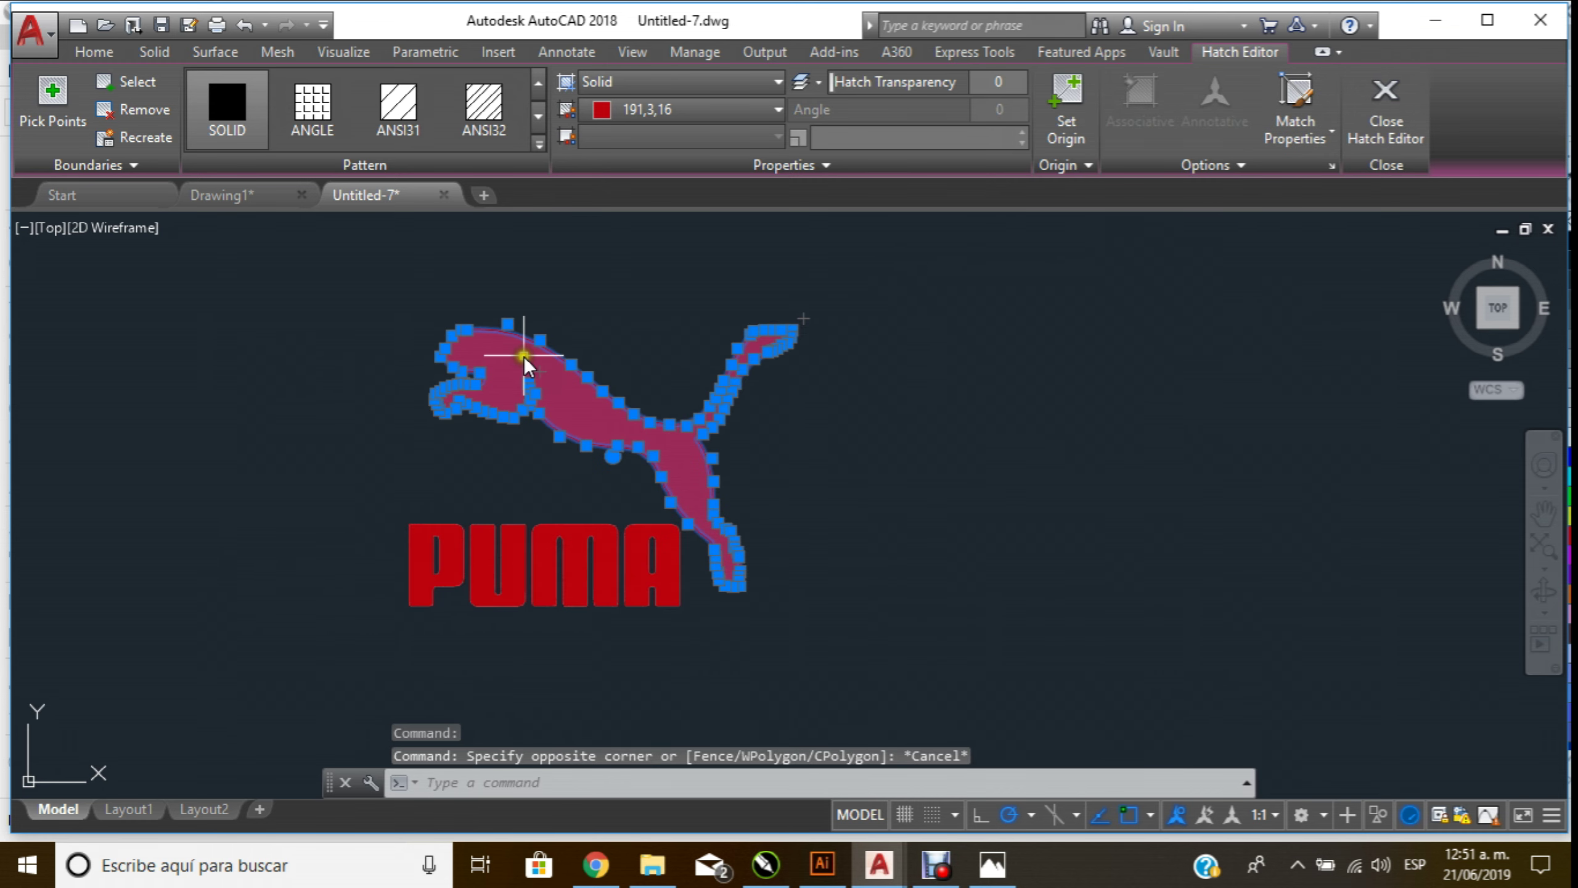
# Try a solid hatch type on the logo, then cancel and undo the hatch changes
pyautogui.click(777, 81)
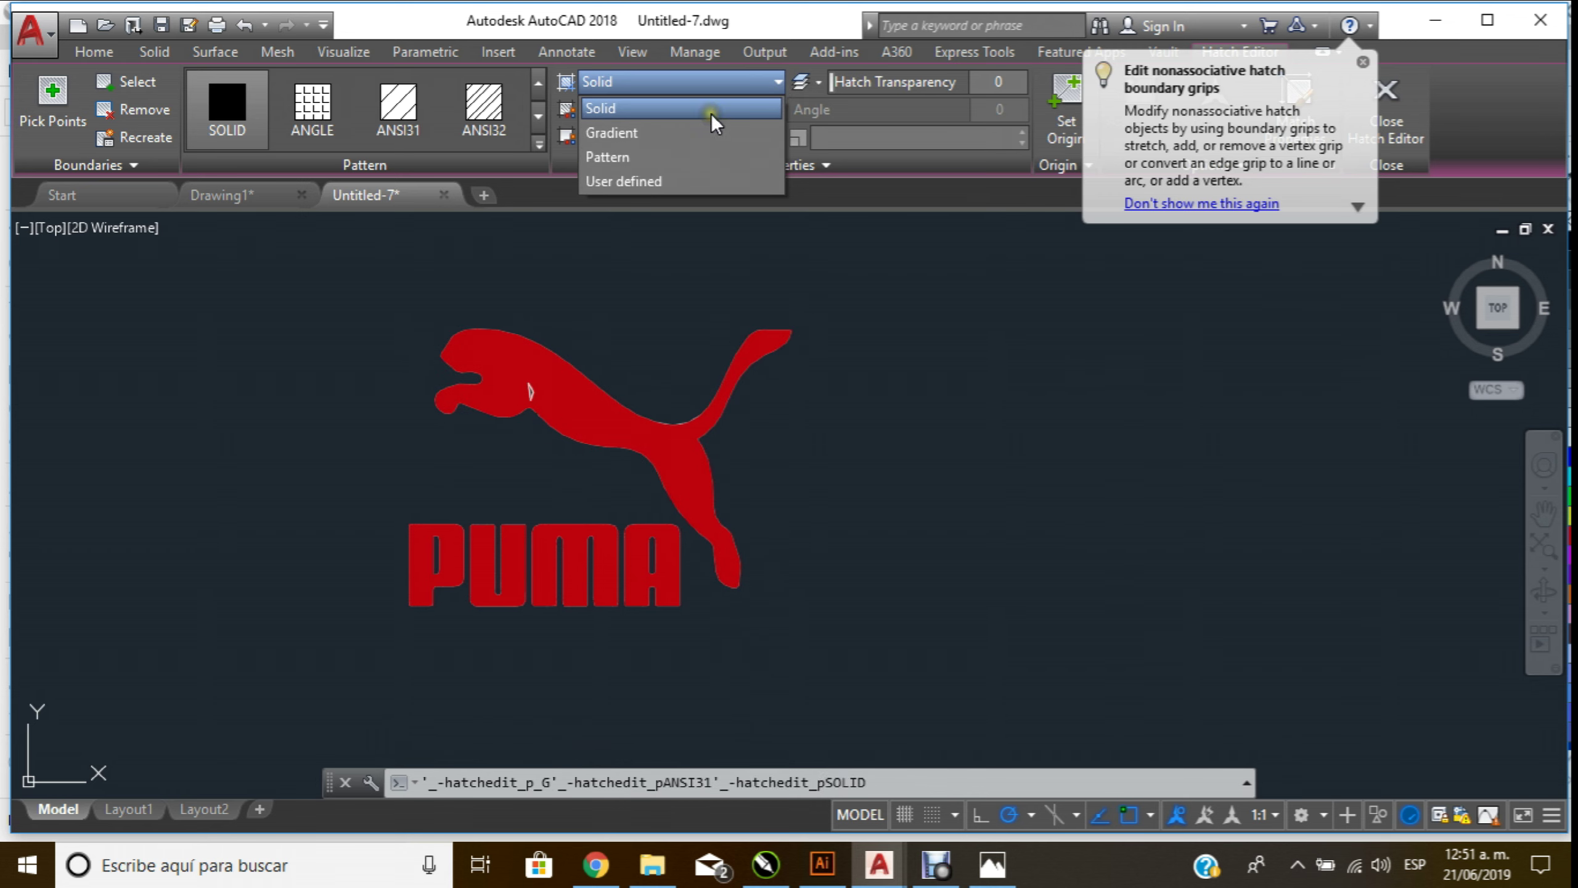
pyautogui.click(255, 133)
pyautogui.click(567, 288)
pyautogui.press('Escape')
pyautogui.scroll(-1, 783, 326)
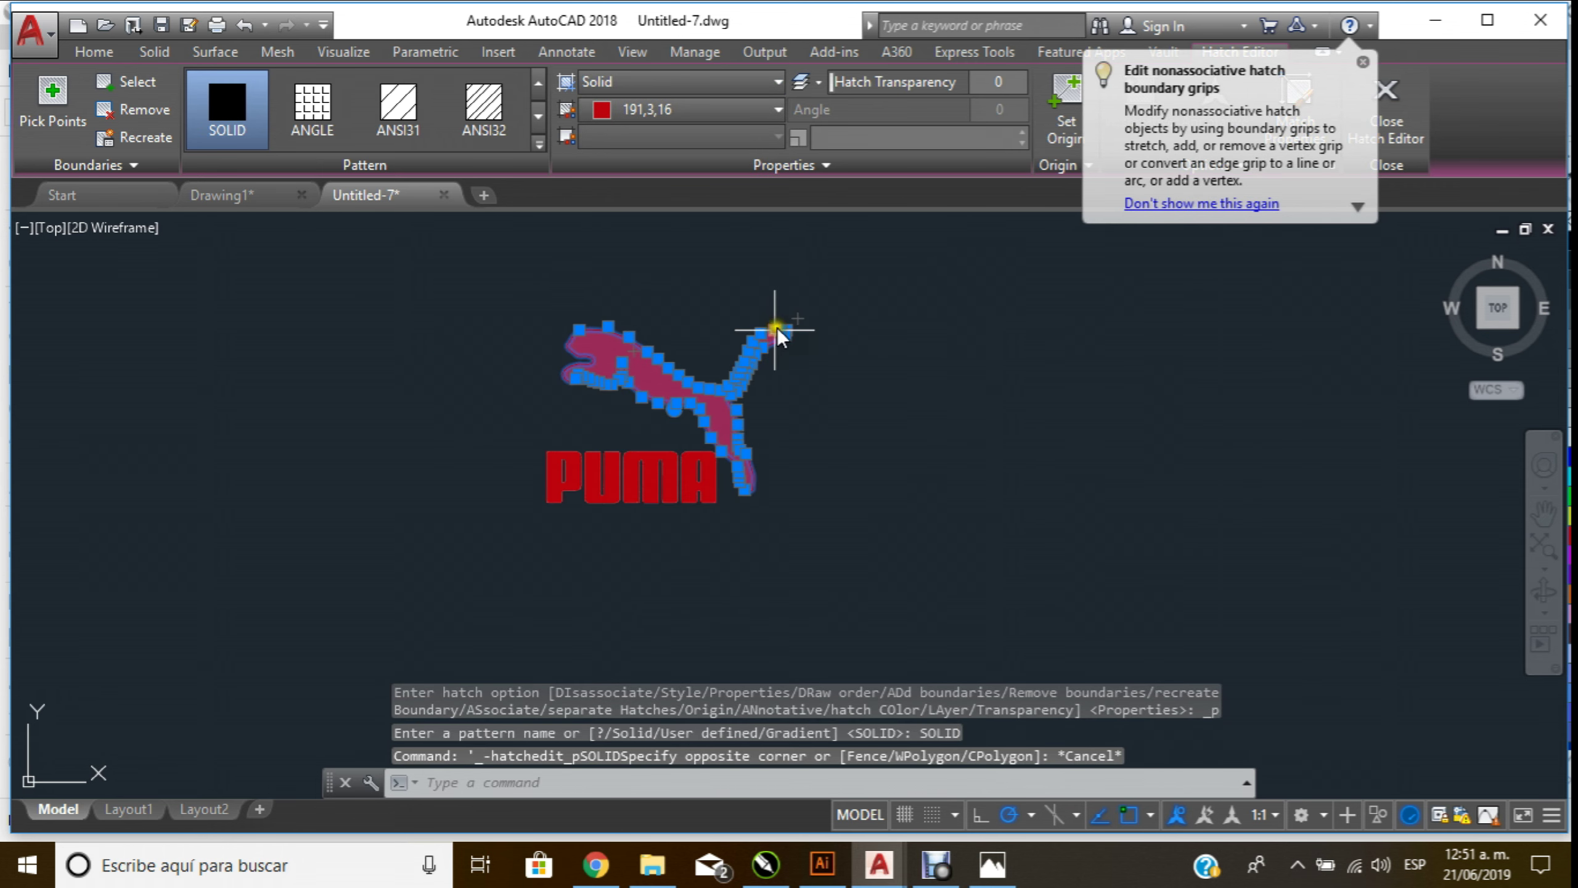
pyautogui.click(1362, 62)
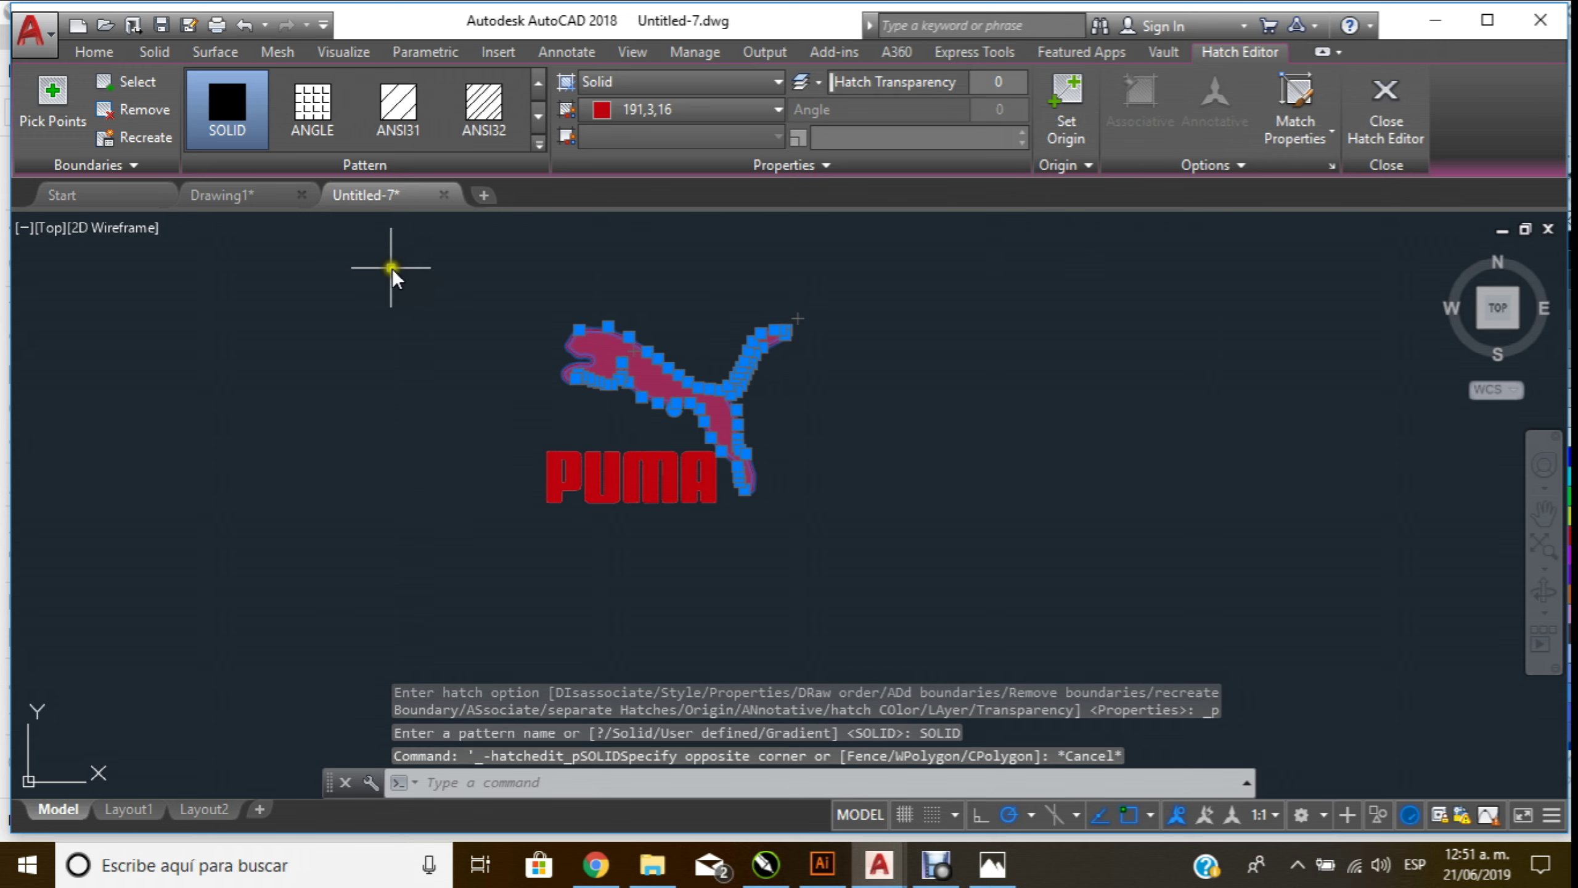
pyautogui.press('Escape')
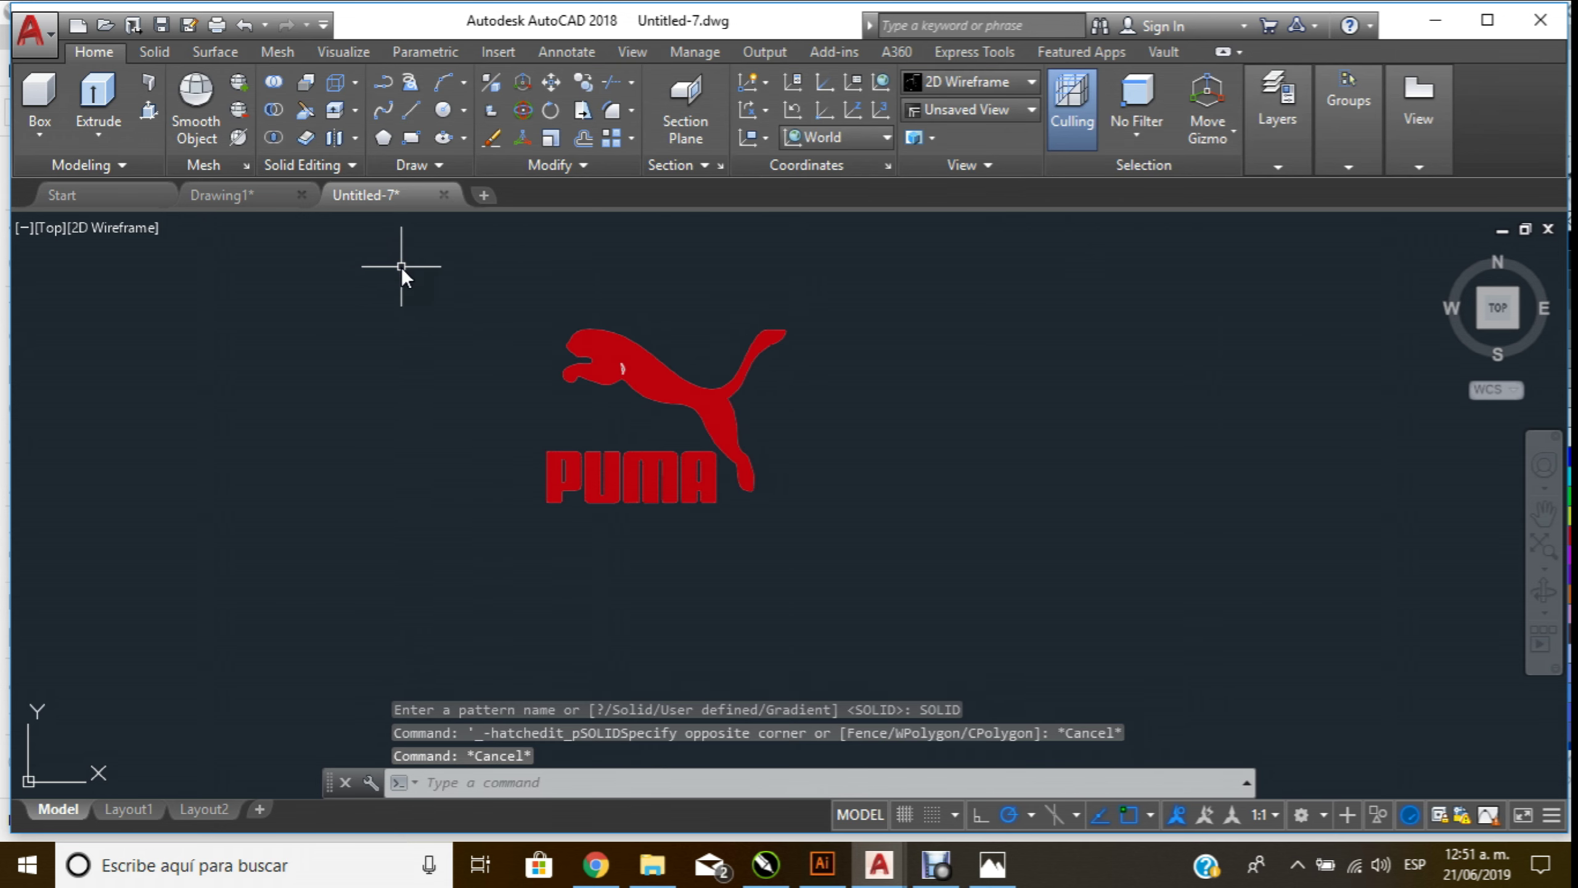
pyautogui.hotkey('ctrl', 'z')
pyautogui.hotkey('ctrl', 'z')
pyautogui.hotkey('ctrl', 'z')
pyautogui.hotkey('ctrl', 'z')
pyautogui.hotkey('ctrl', 'z')
# Window-select the whole PUMA logo and delete it
pyautogui.moveTo(403, 318); pyautogui.dragTo(548, 375)
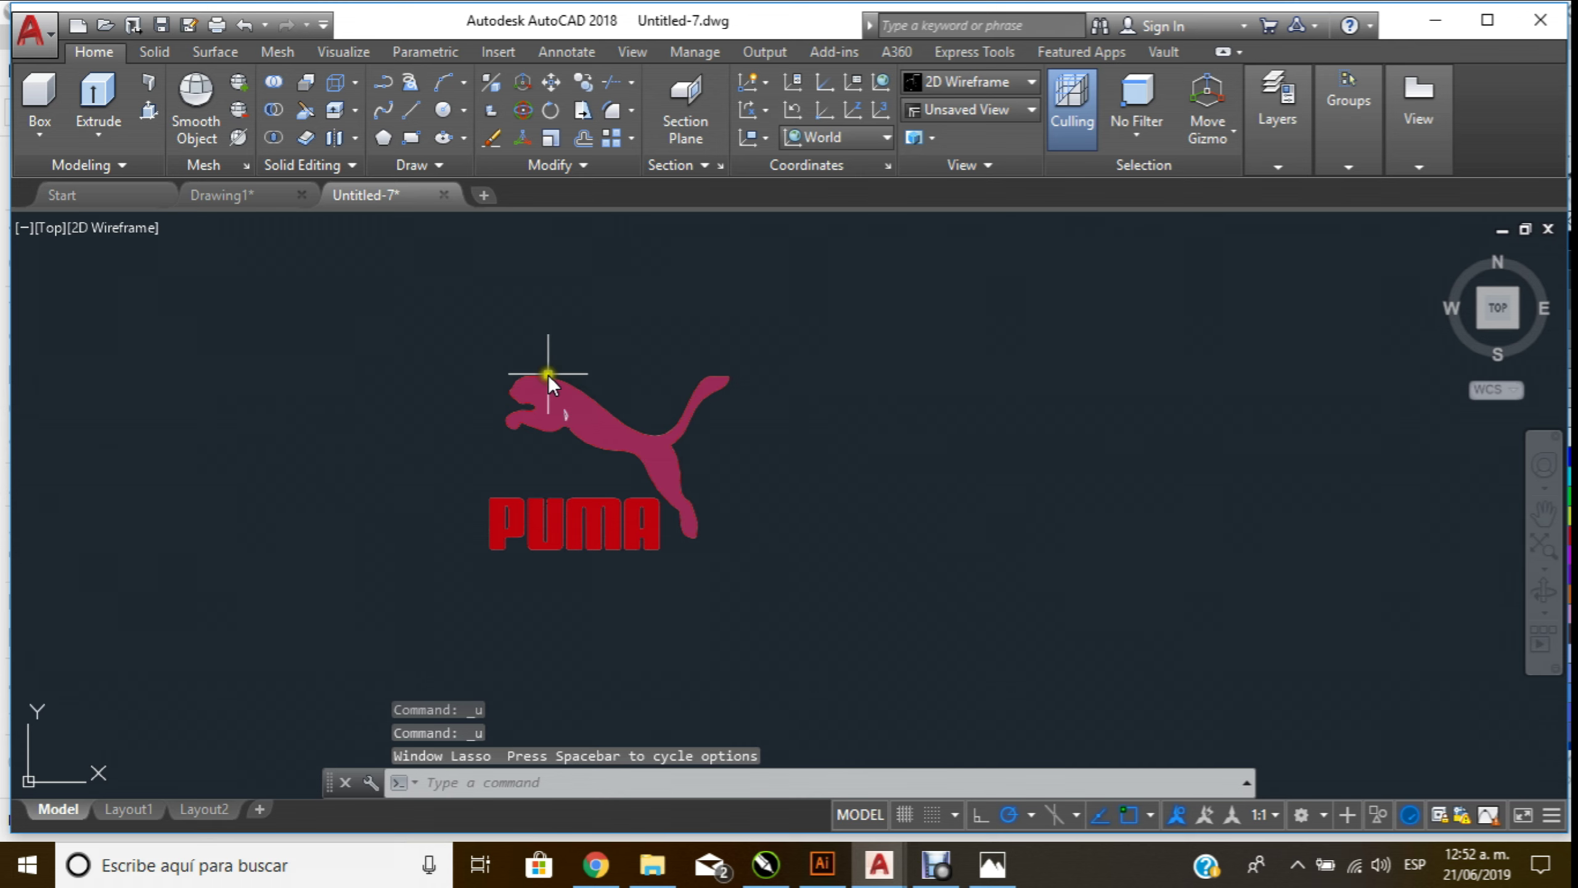
pyautogui.press('Escape')
pyautogui.click(437, 286)
pyautogui.click(915, 690)
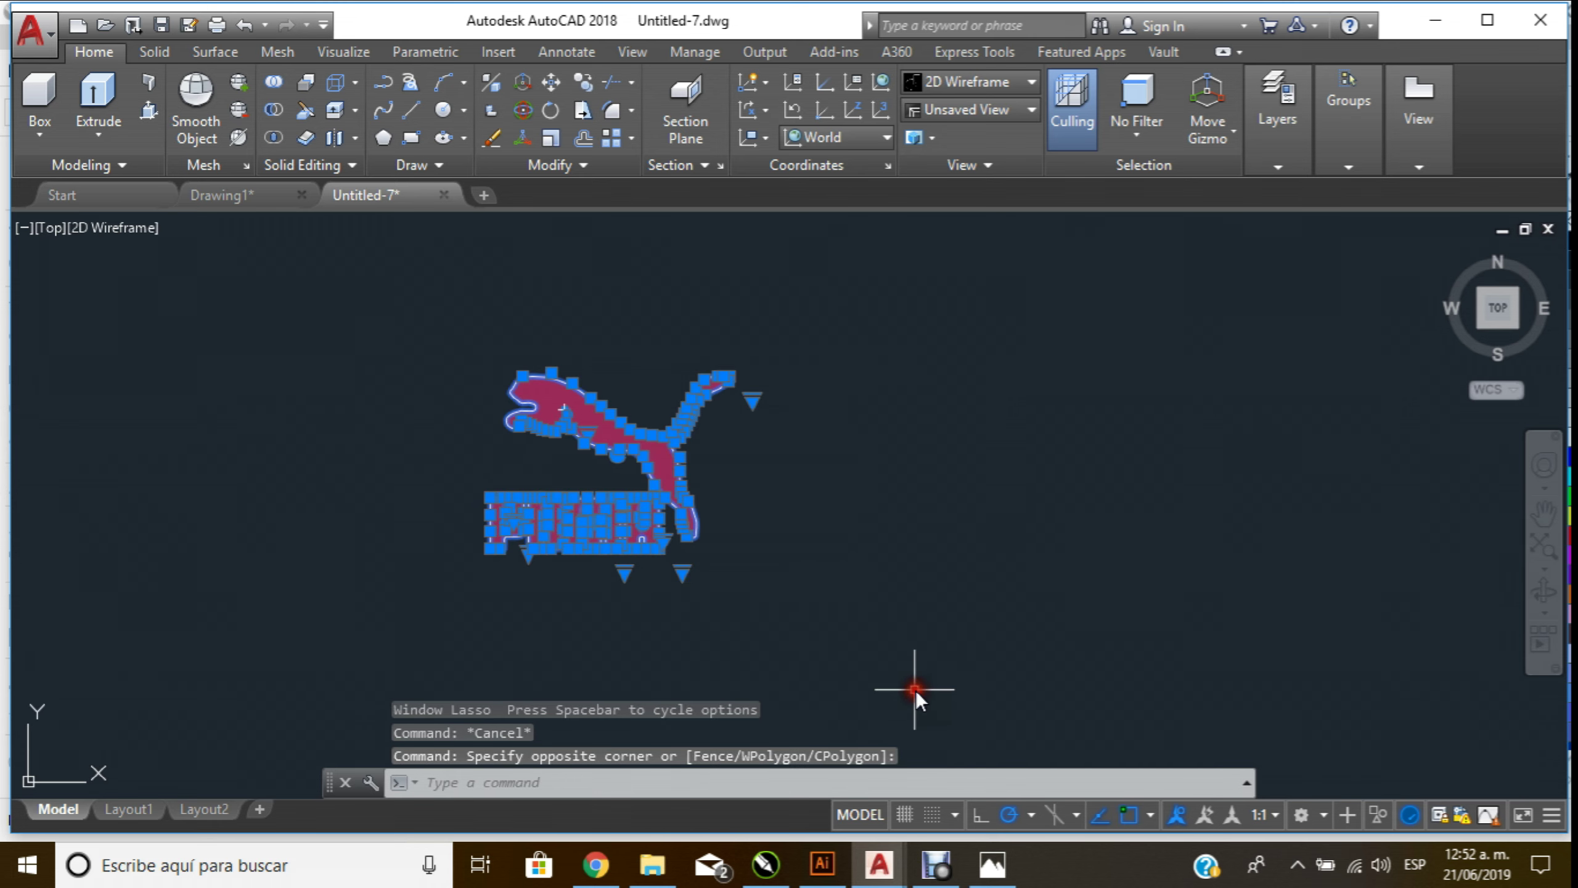
pyautogui.press('Delete')
# Give the puma cat a red stroke and no fill
pyautogui.click(823, 866)
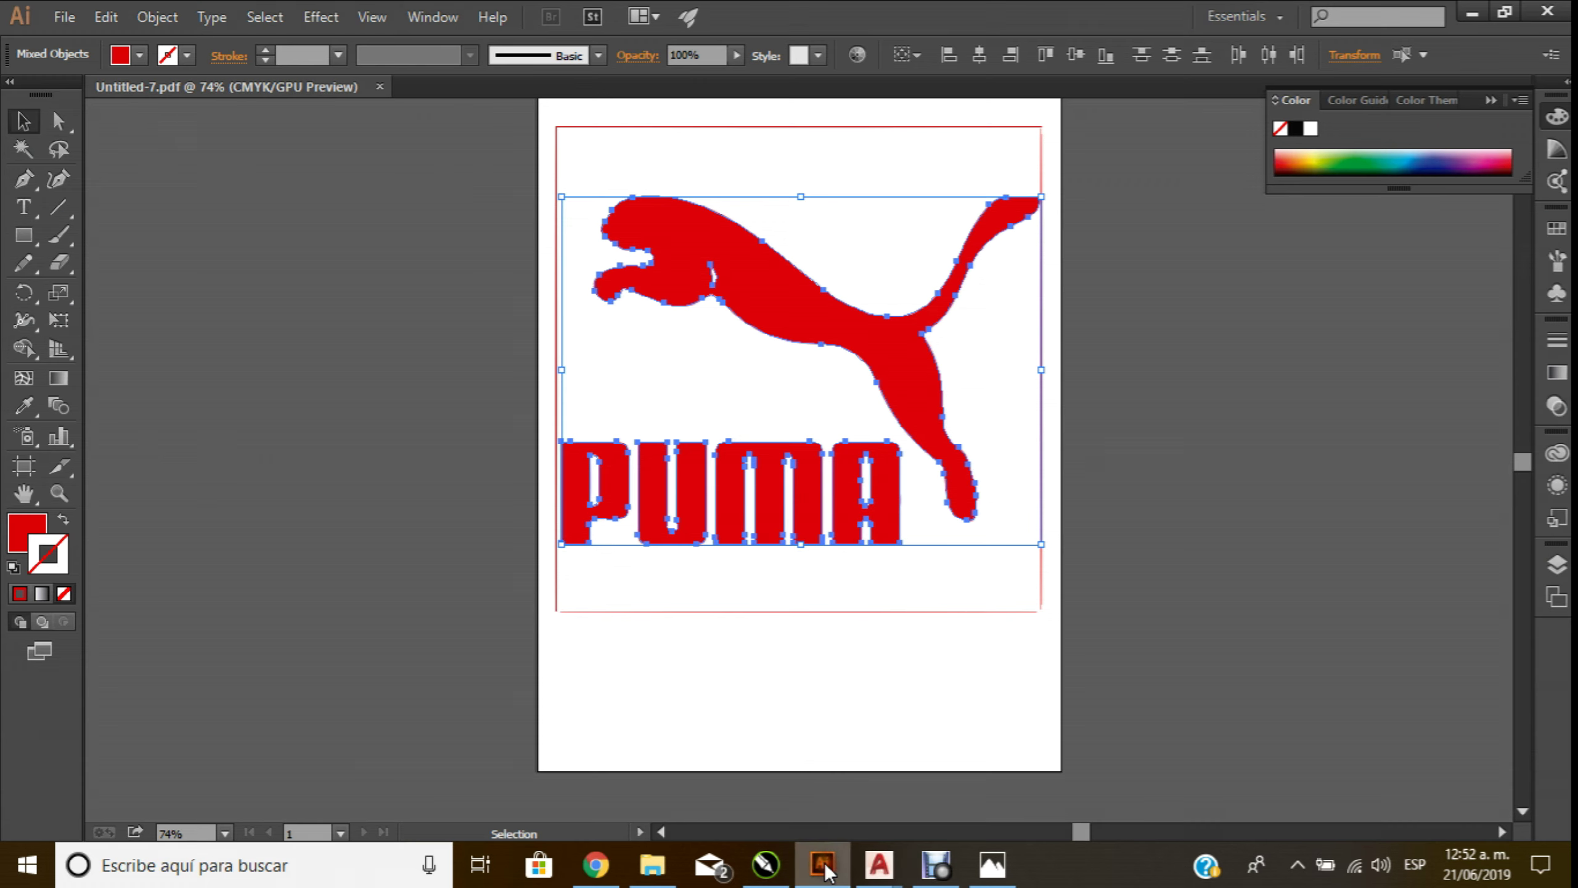
pyautogui.click(442, 430)
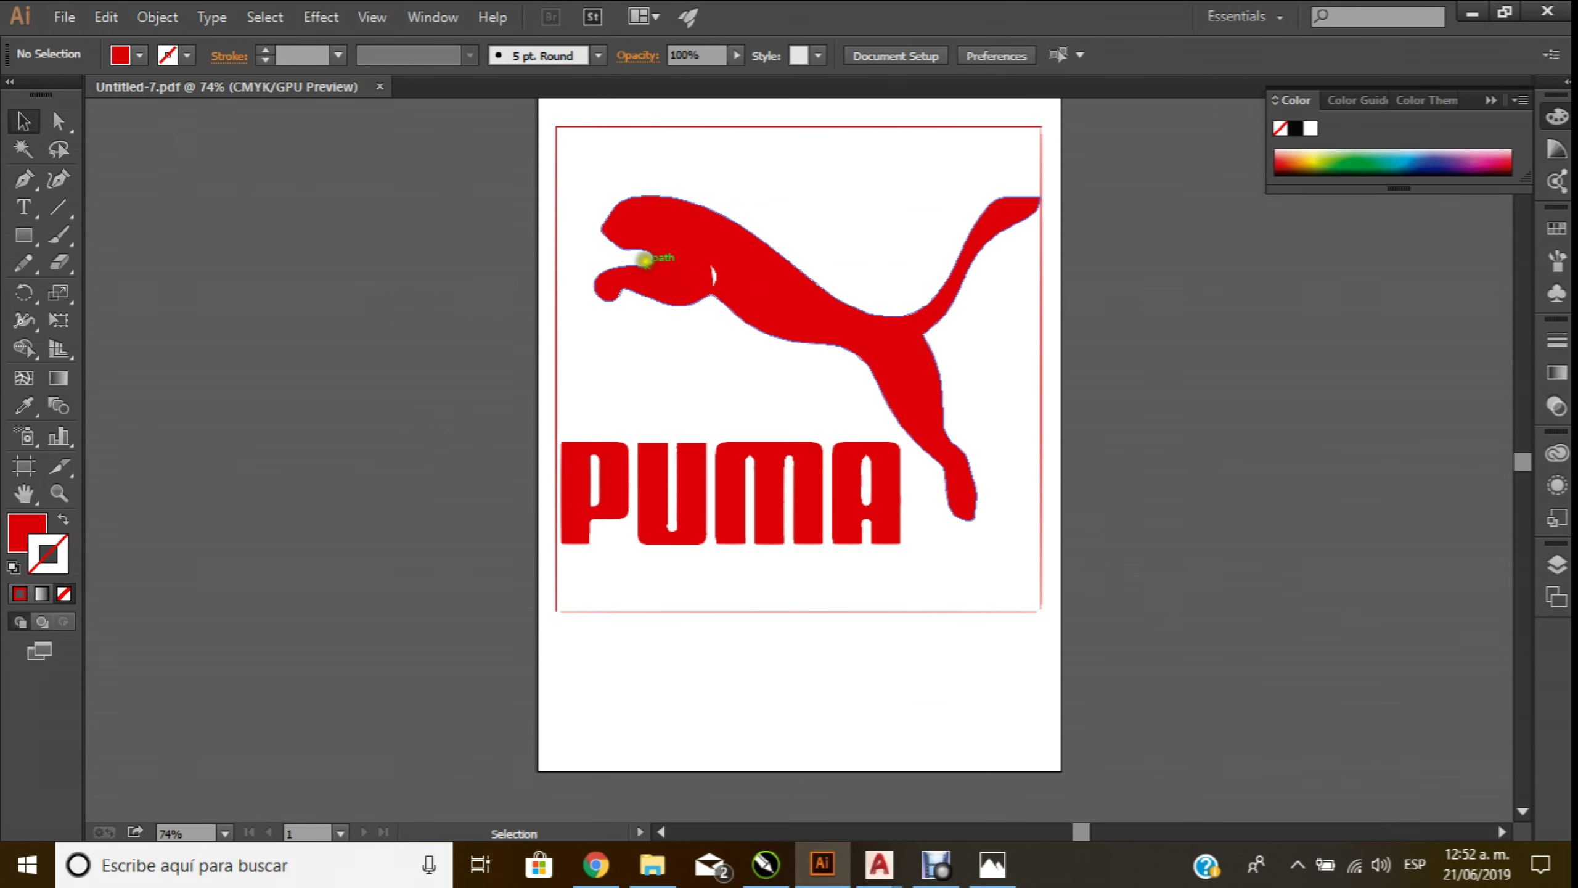
pyautogui.click(651, 255)
pyautogui.click(187, 56)
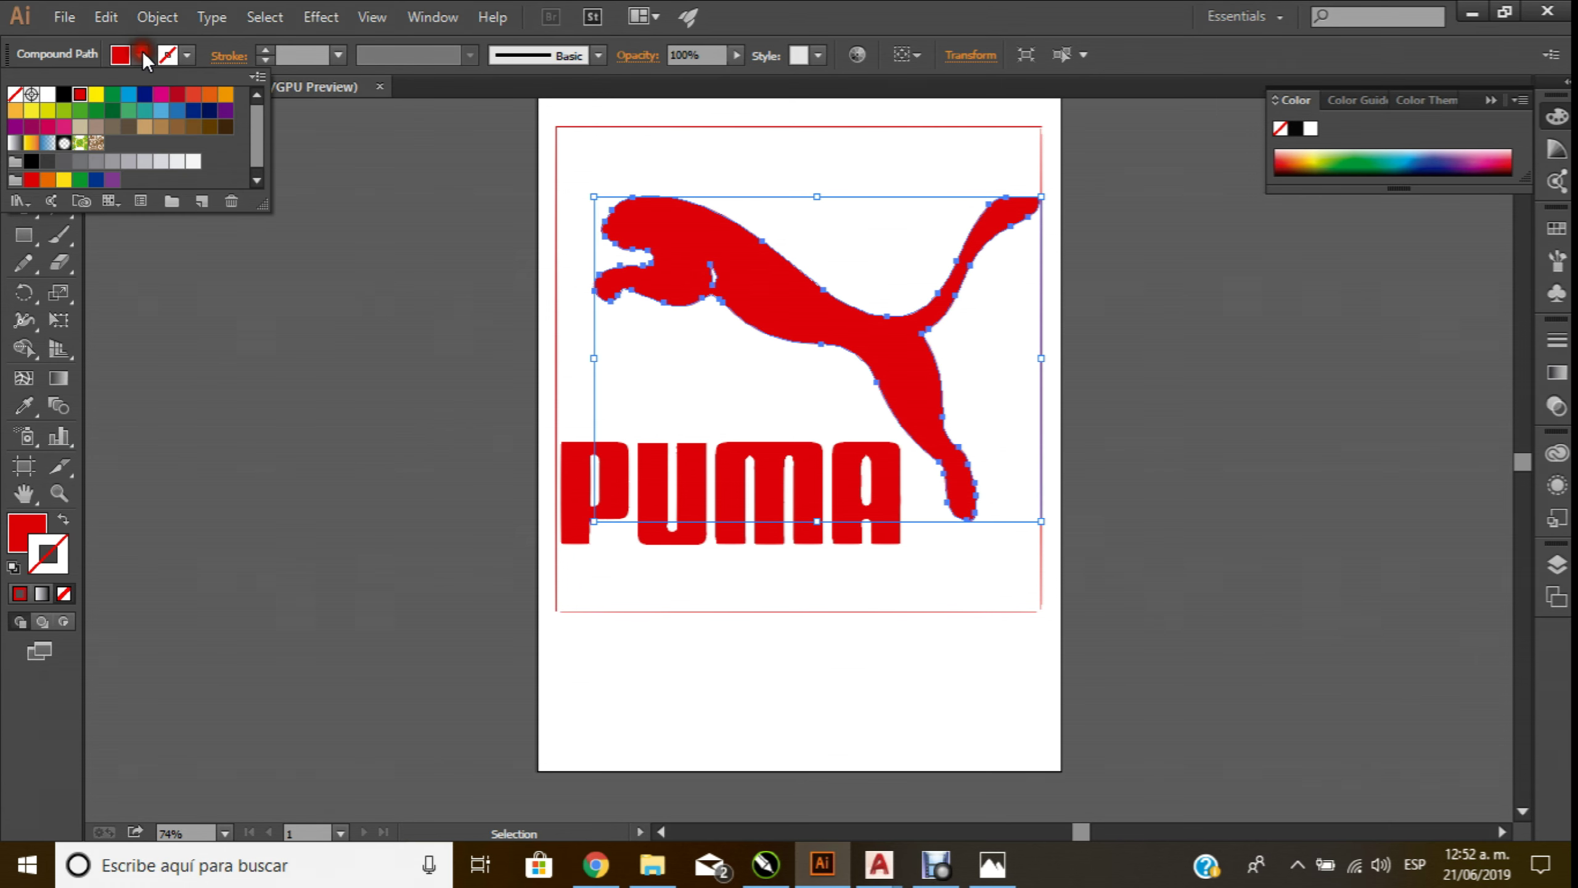
pyautogui.click(188, 57)
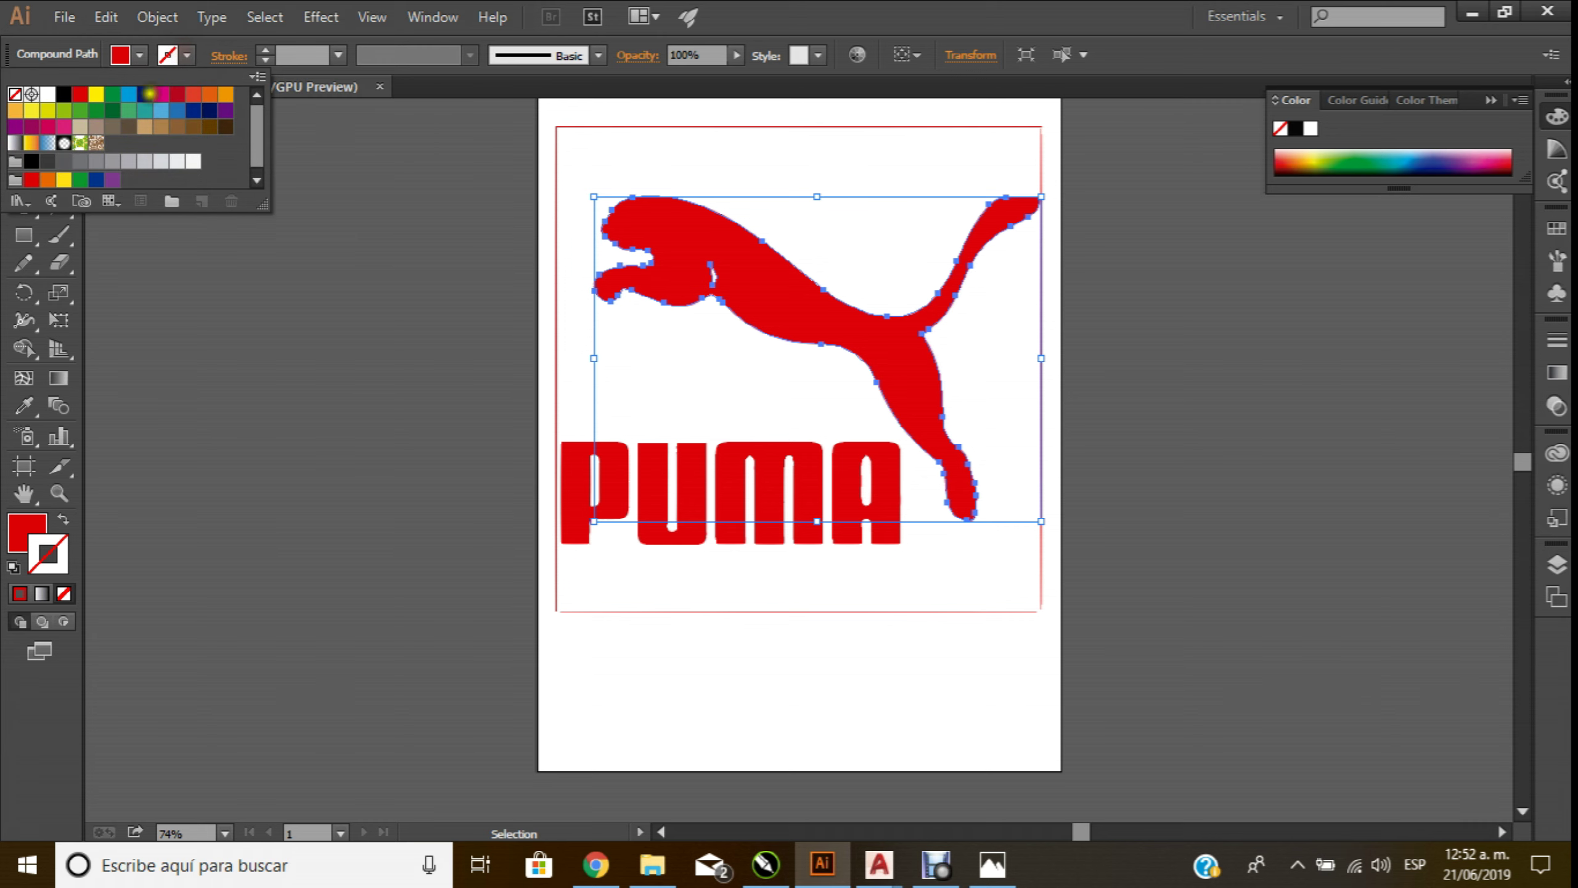
pyautogui.click(80, 93)
pyautogui.click(142, 54)
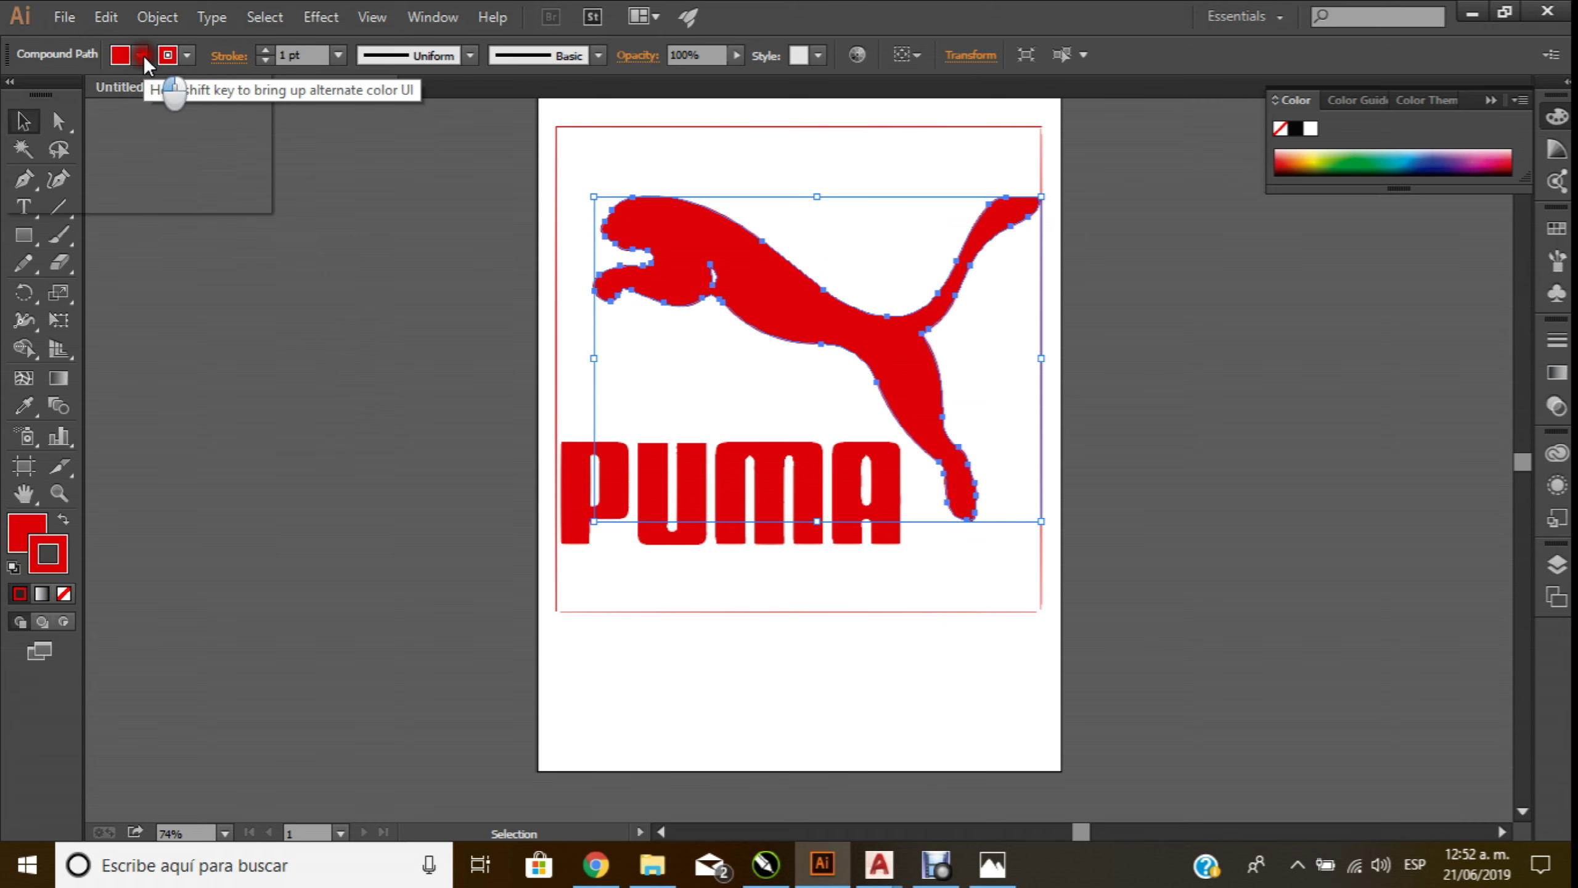
pyautogui.click(142, 55)
pyautogui.click(16, 95)
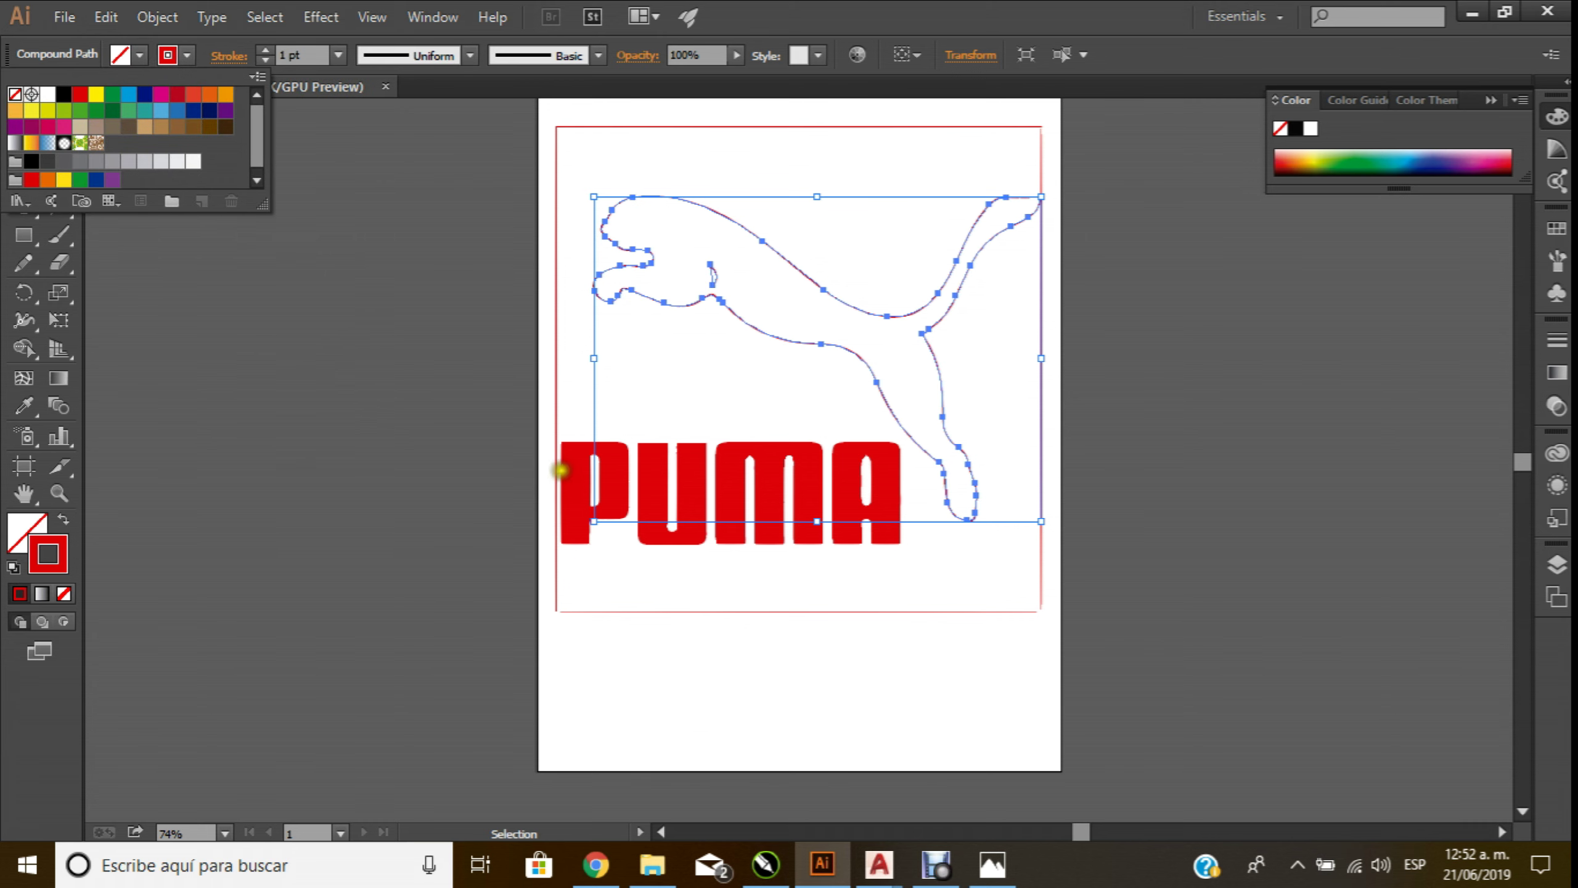
pyautogui.click(410, 587)
# Delete the page-sized rectangle
pyautogui.click(910, 416)
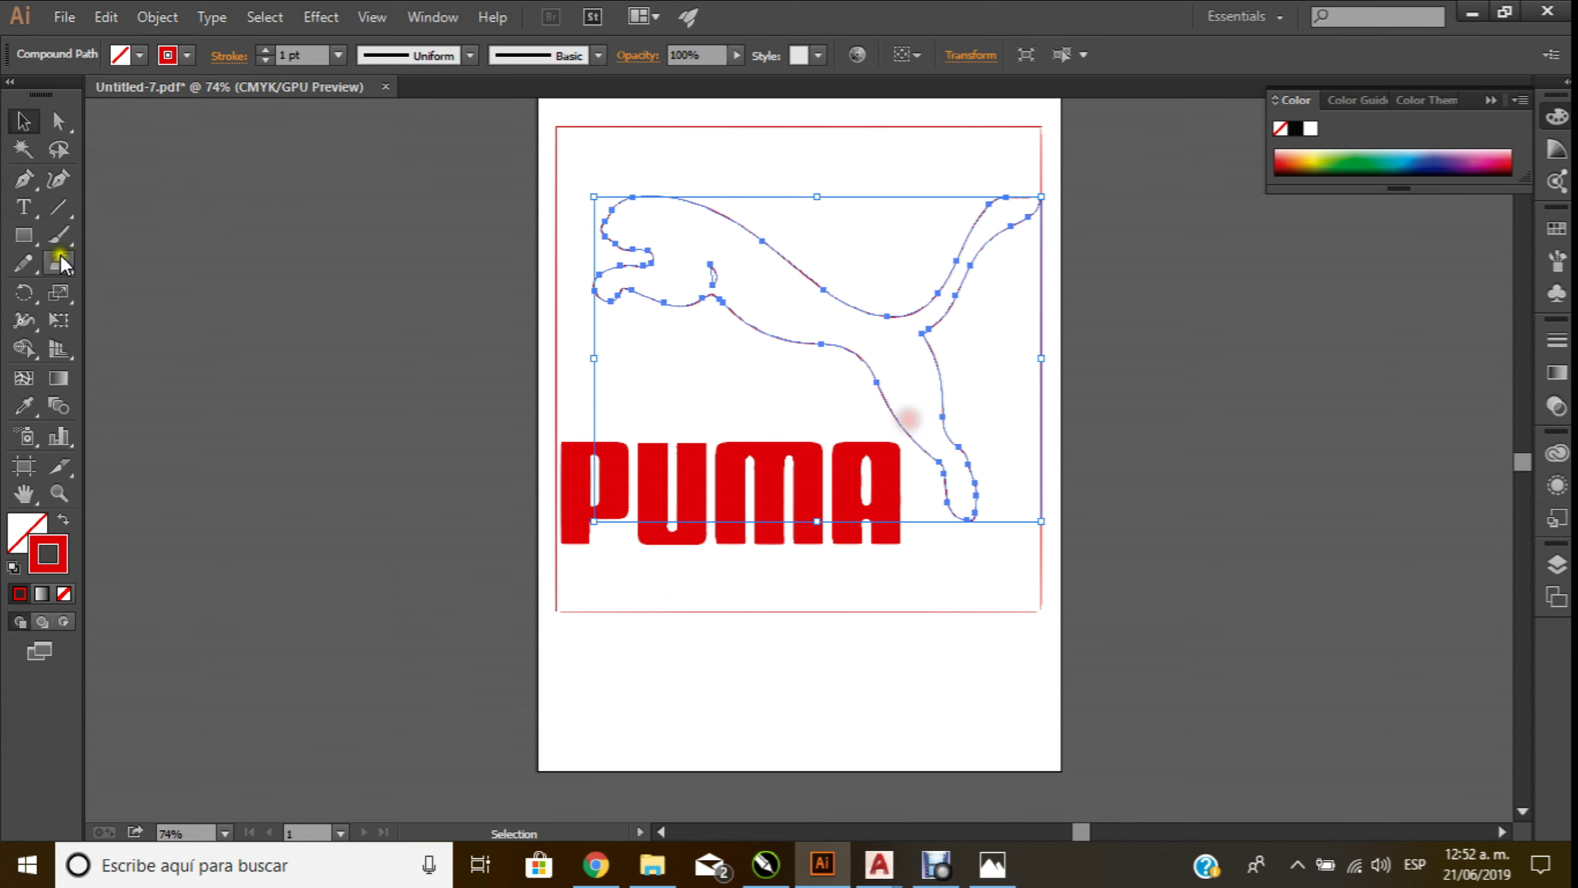
pyautogui.click(626, 711)
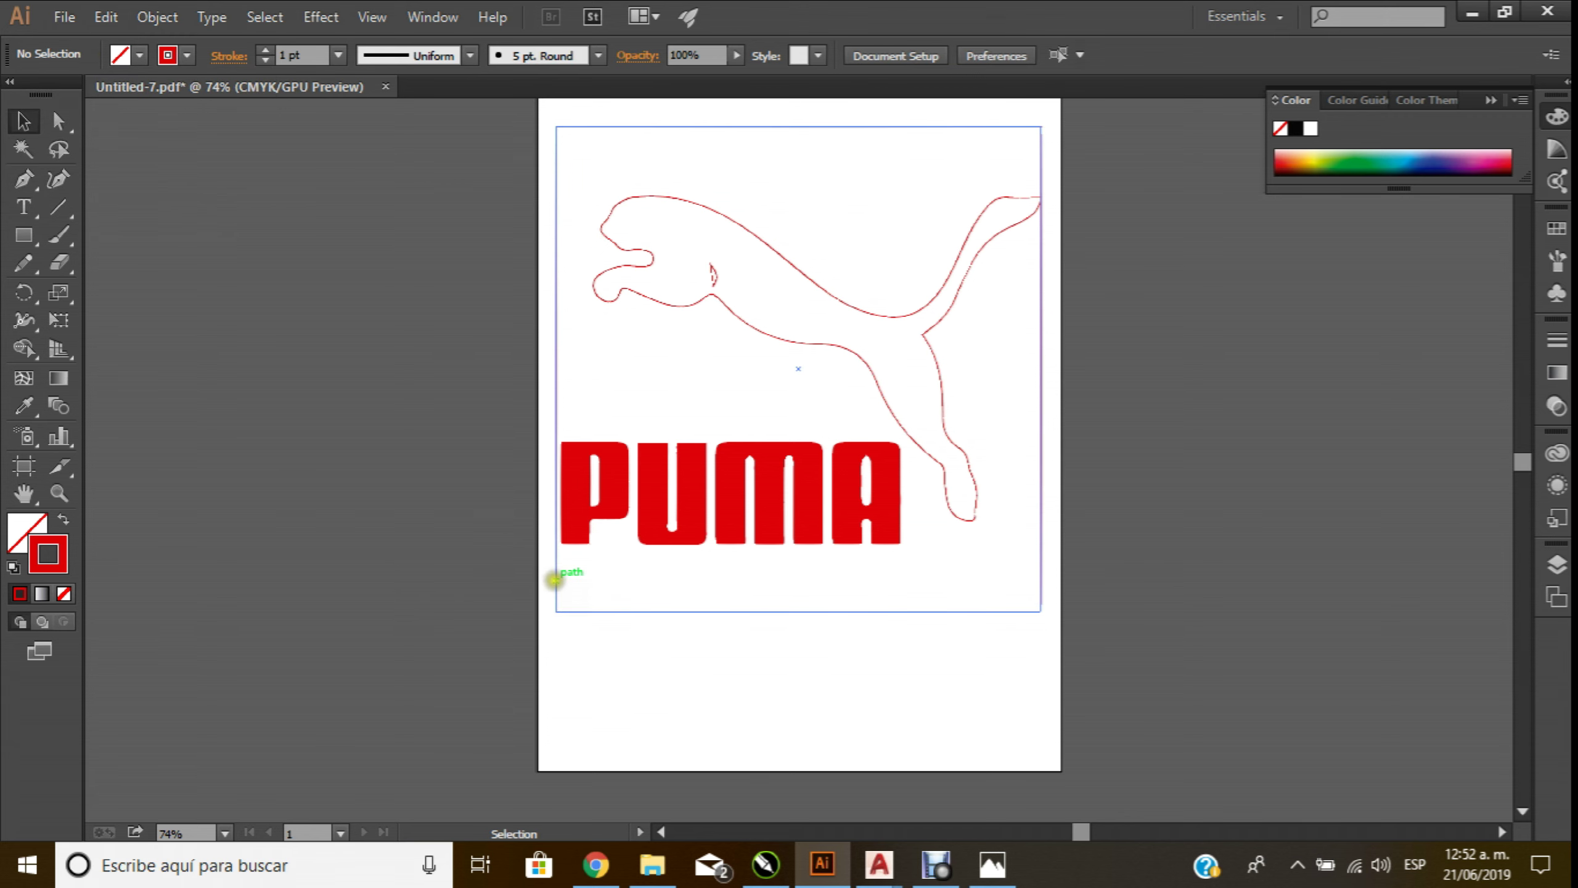
pyautogui.click(559, 569)
pyautogui.press('Delete')
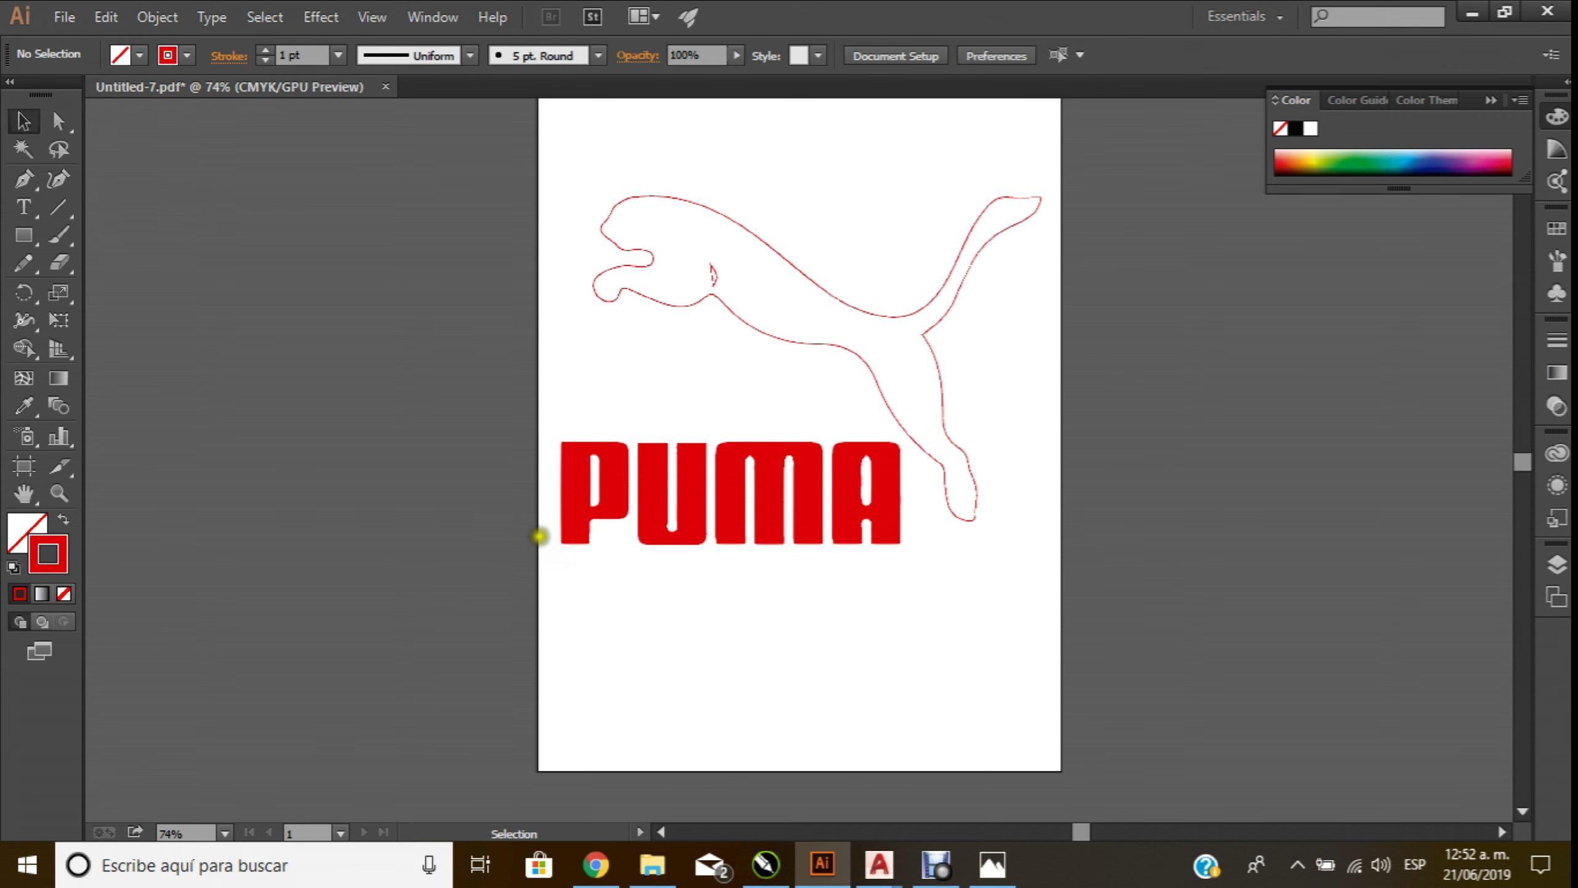
# Select all the P, U, M, A letters of the PUMA lettering
pyautogui.moveTo(548, 448); pyautogui.dragTo(935, 588)
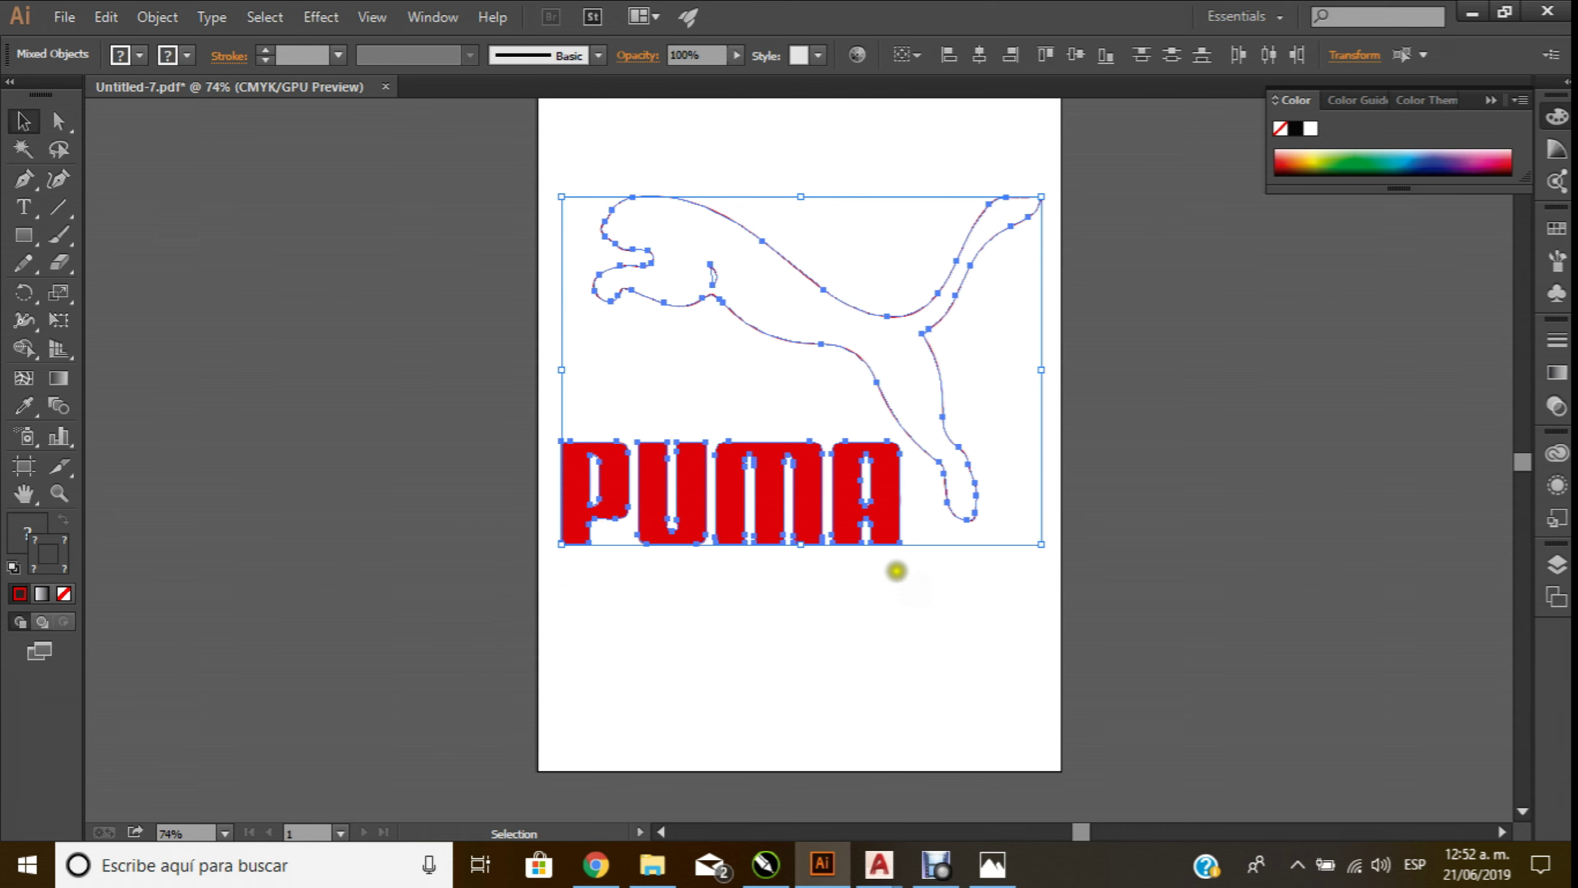
pyautogui.click(883, 583)
pyautogui.click(864, 527)
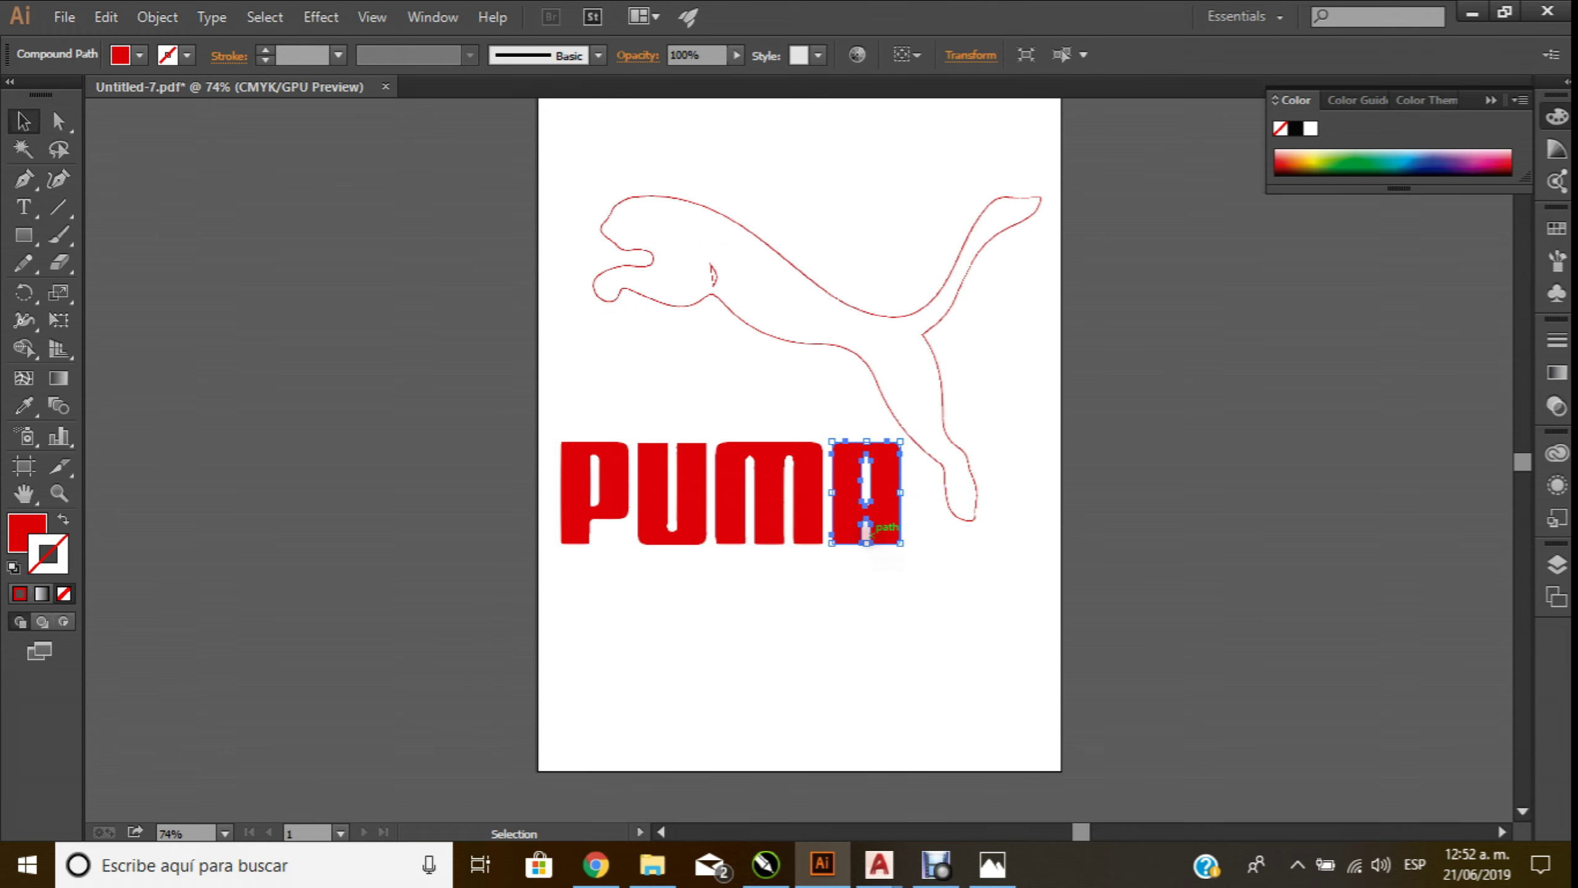
pyautogui.click(801, 527)
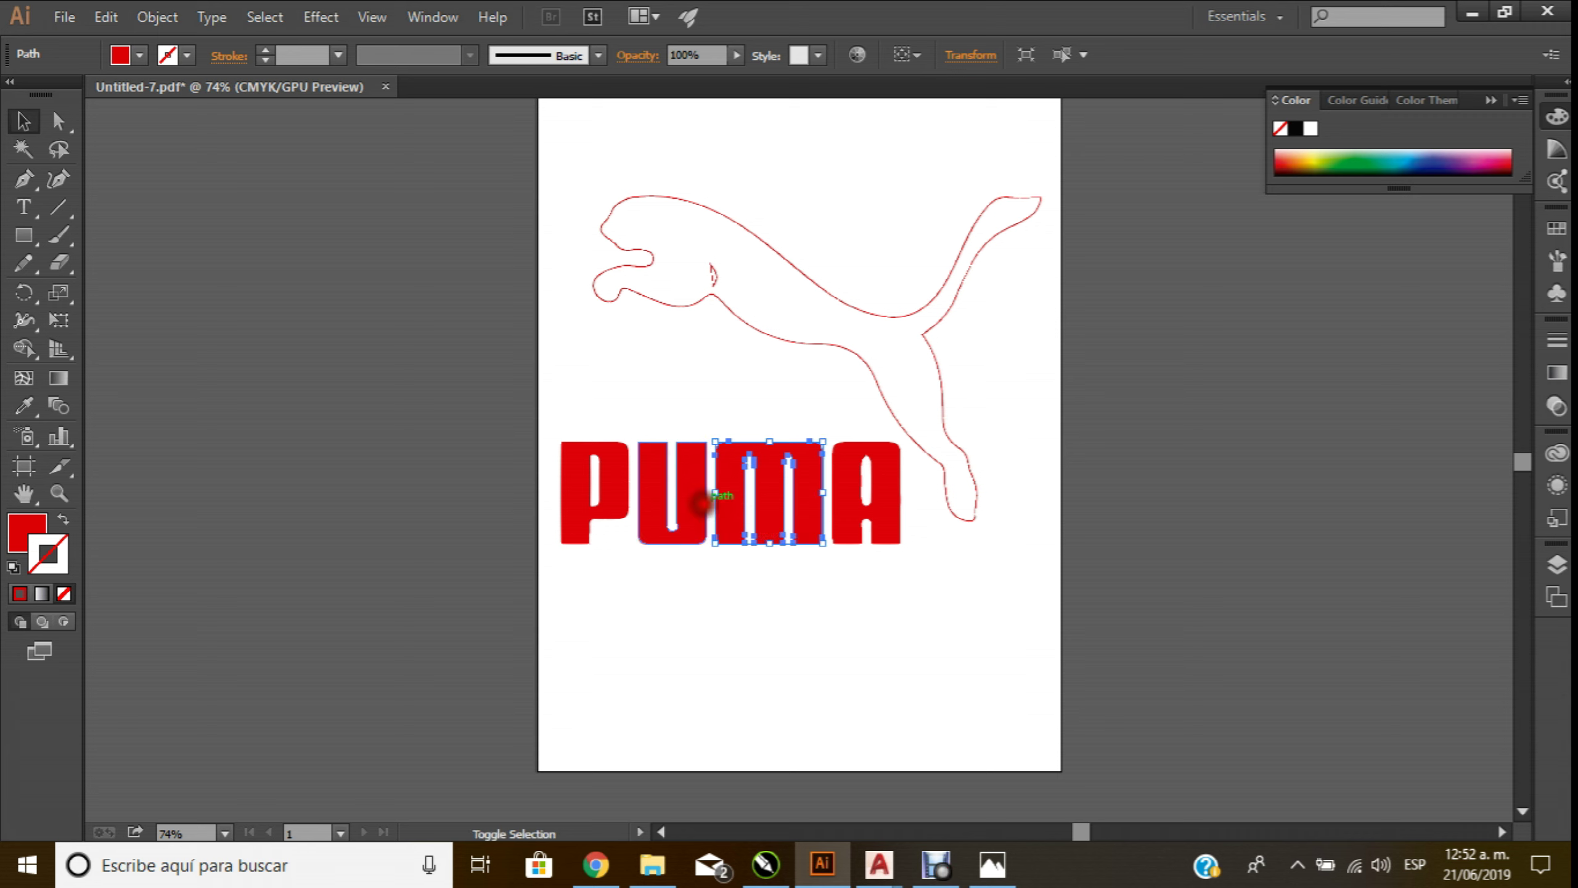
pyautogui.keyDown('shift'); pyautogui.click(643, 504); pyautogui.keyUp('shift')
pyautogui.keyDown('shift'); pyautogui.click(615, 504); pyautogui.keyUp('shift')
pyautogui.keyDown('shift'); pyautogui.click(861, 504); pyautogui.keyUp('shift')
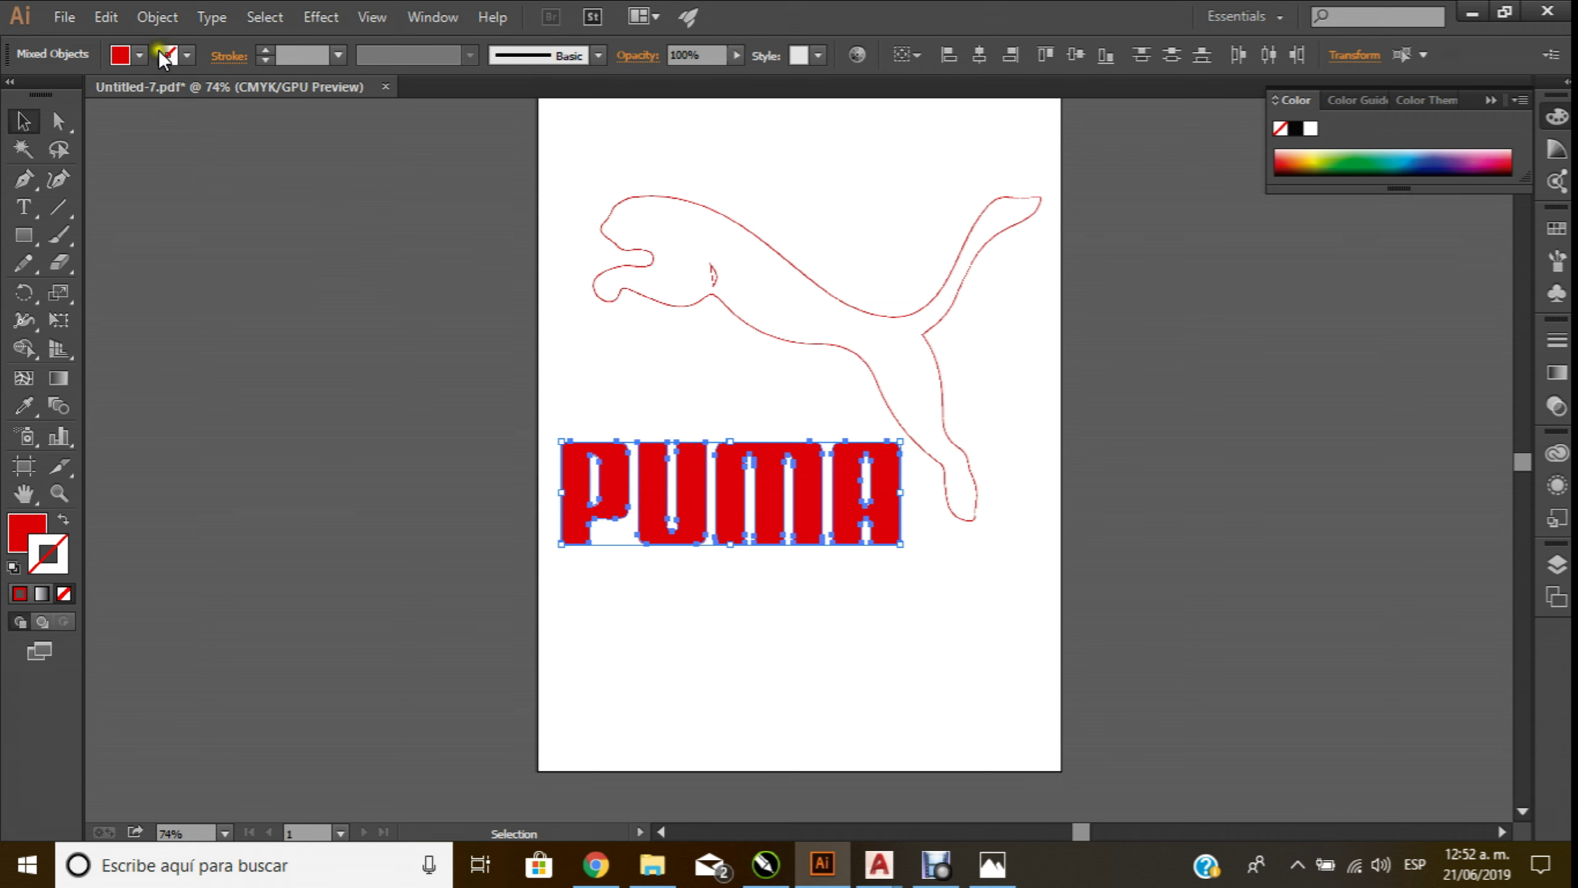
# Give the PUMA letters no fill and a red stroke, then deselect them
pyautogui.click(184, 56)
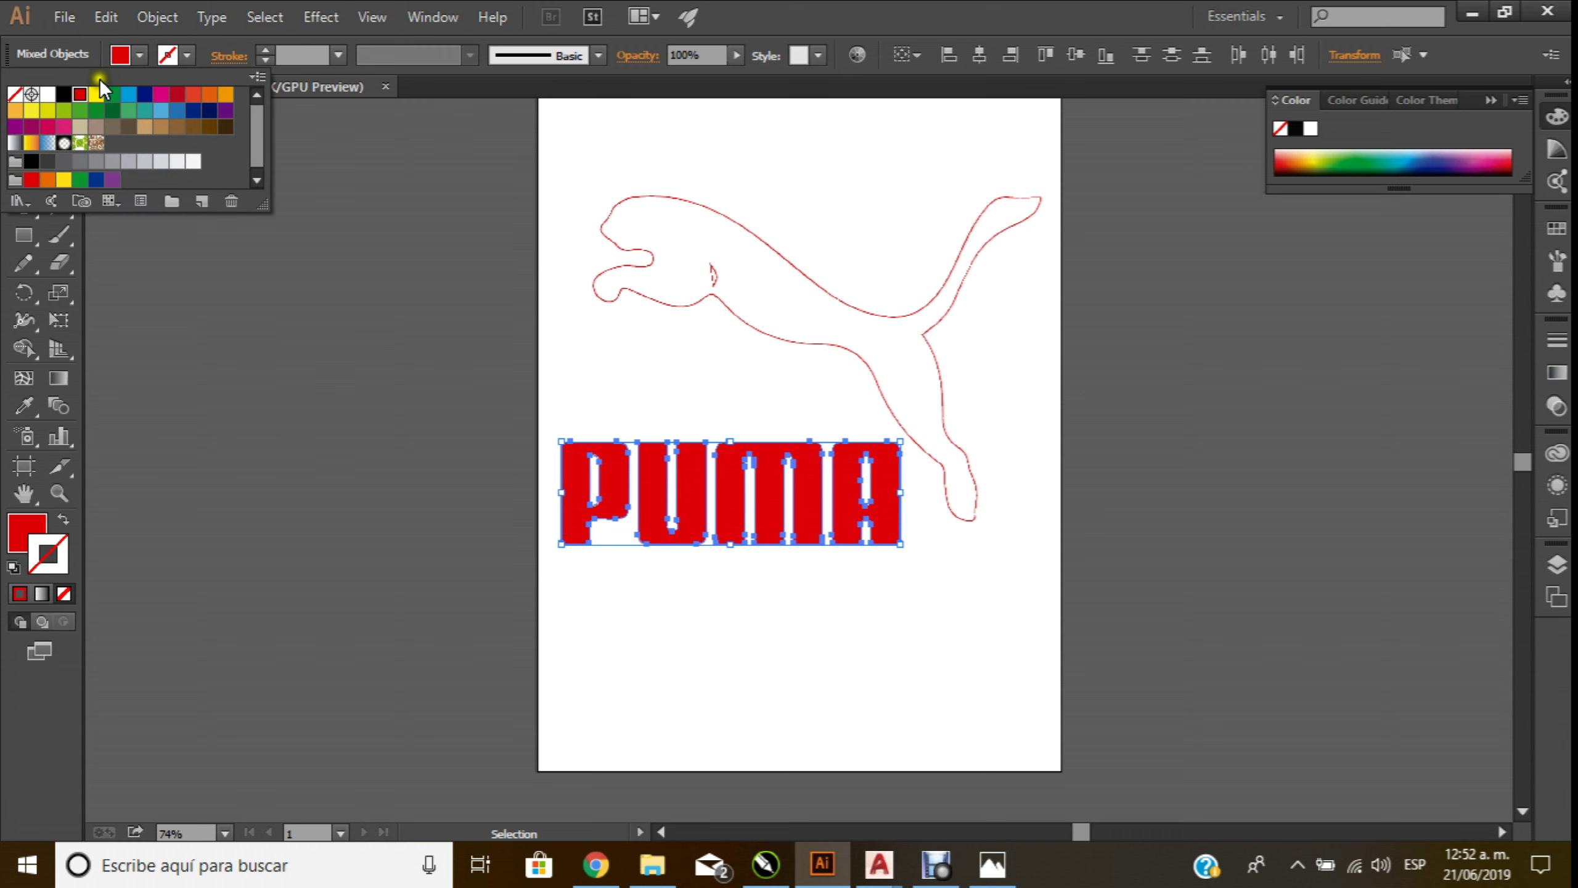
pyautogui.click(15, 94)
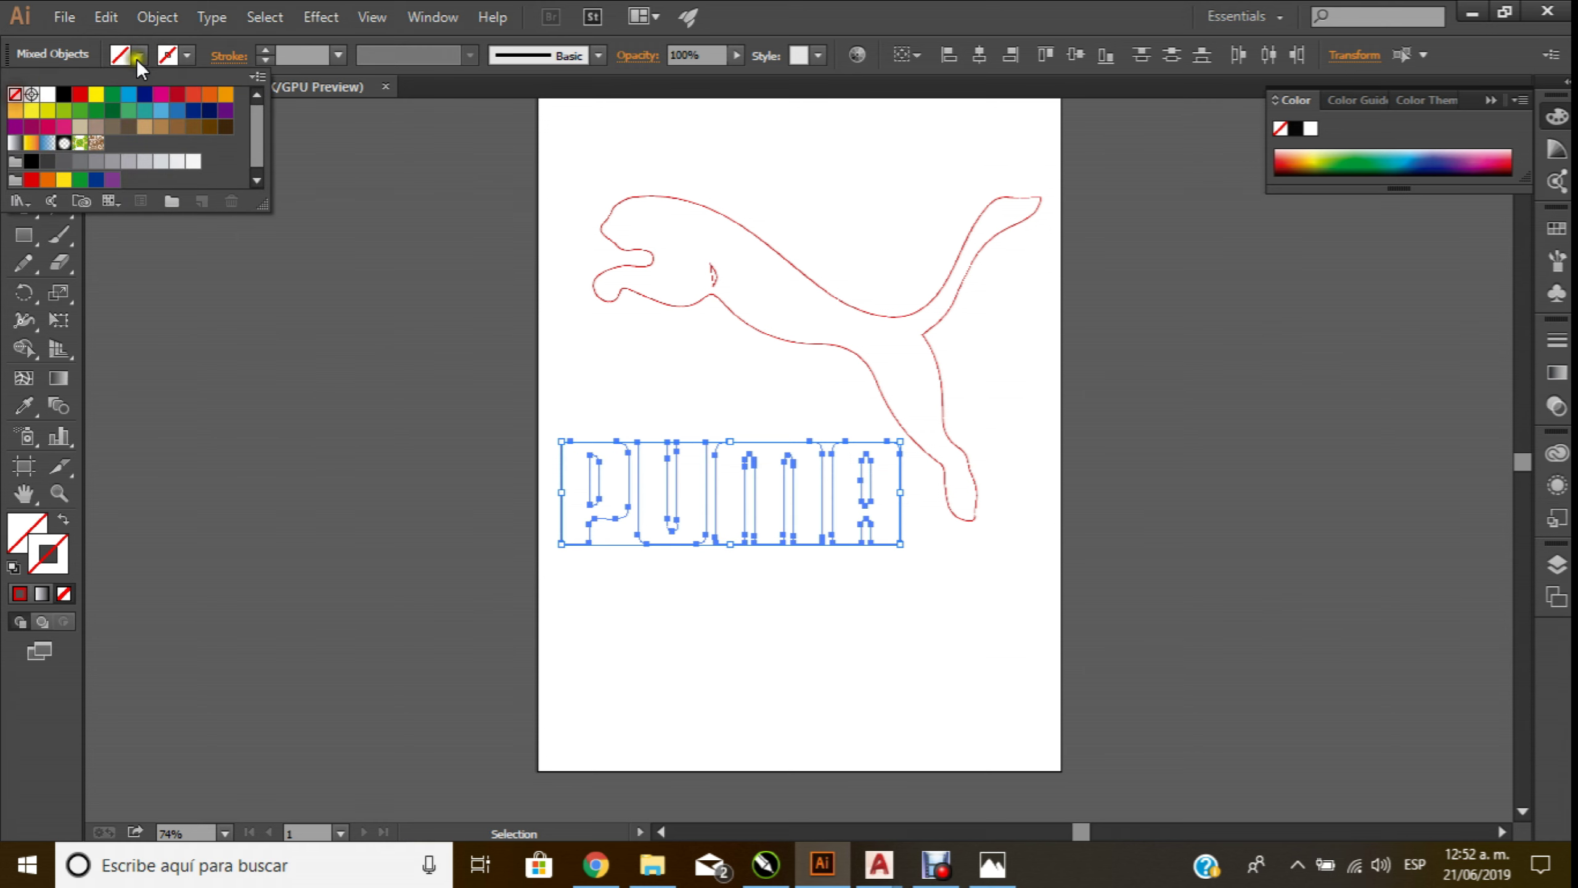
pyautogui.click(186, 55)
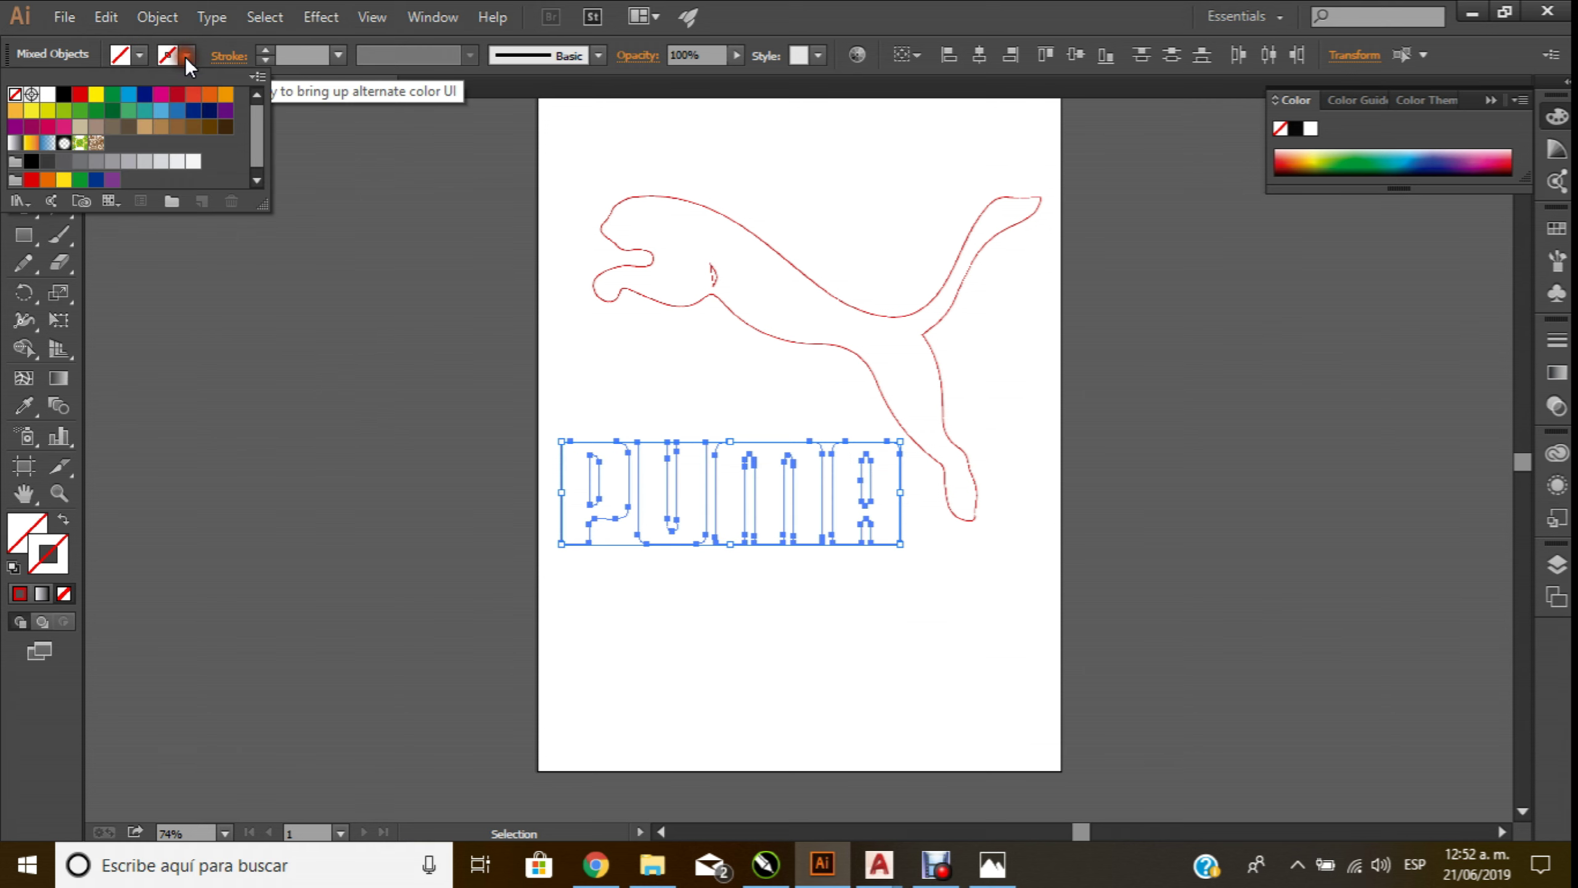
pyautogui.click(79, 94)
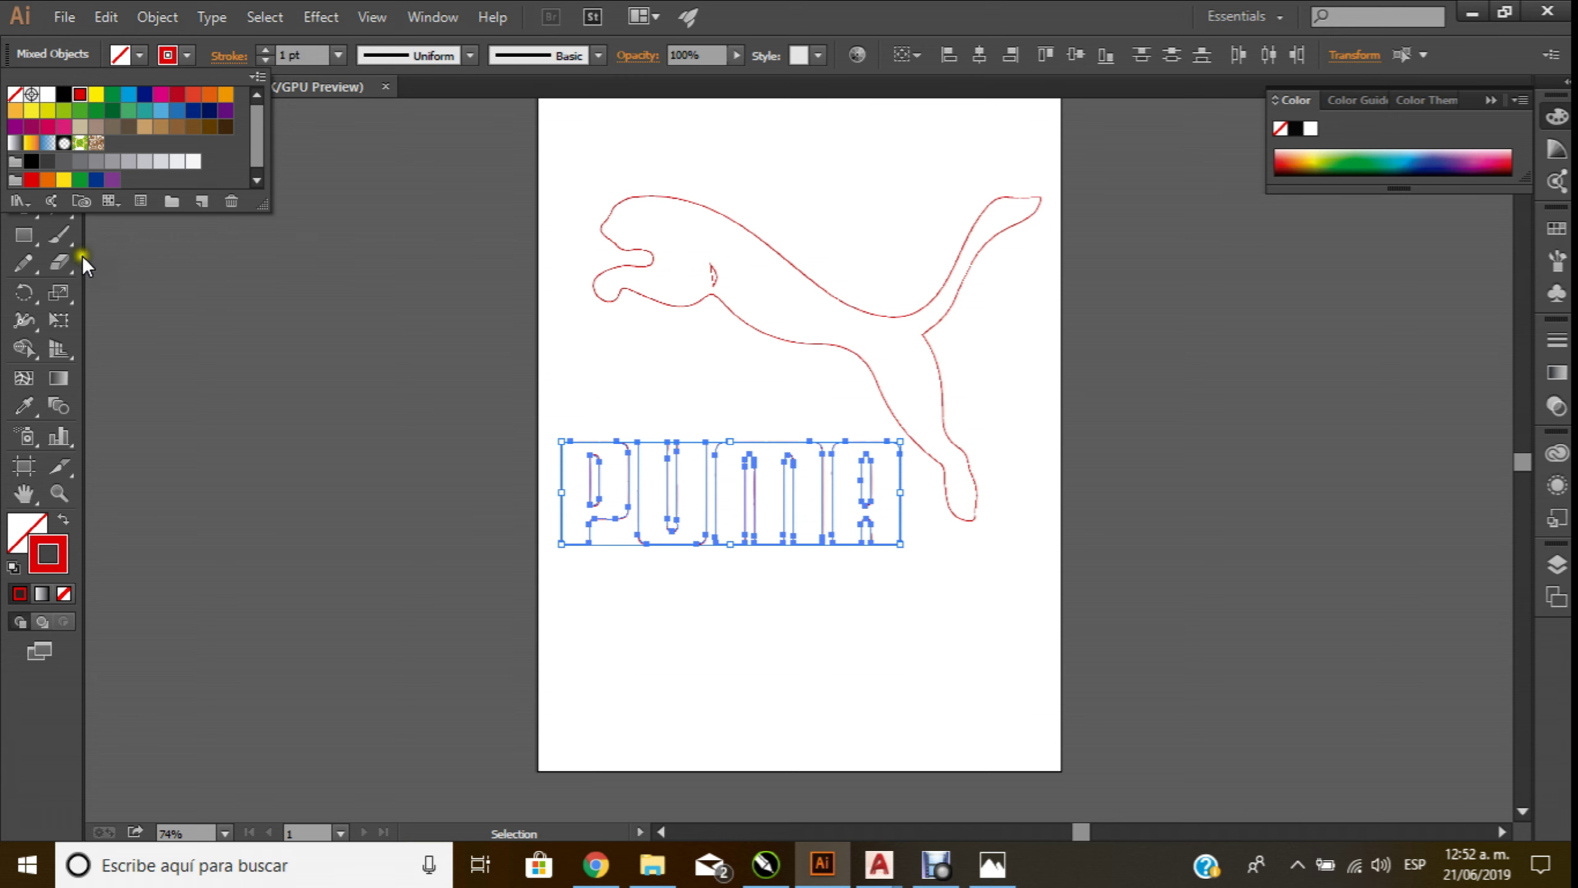
pyautogui.click(575, 156)
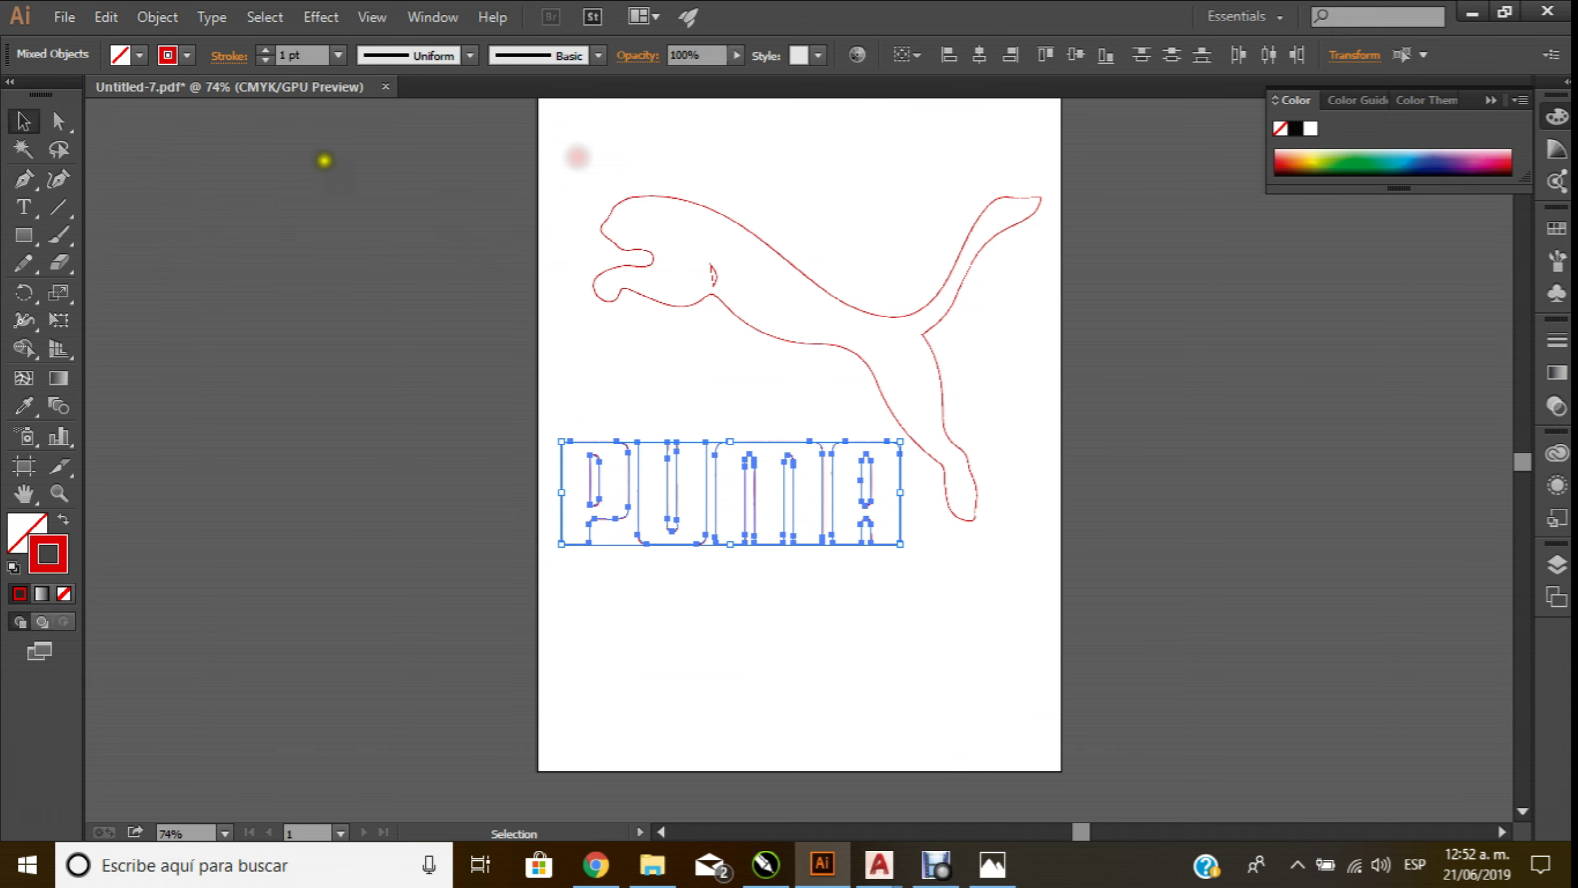
pyautogui.click(25, 125)
pyautogui.click(650, 381)
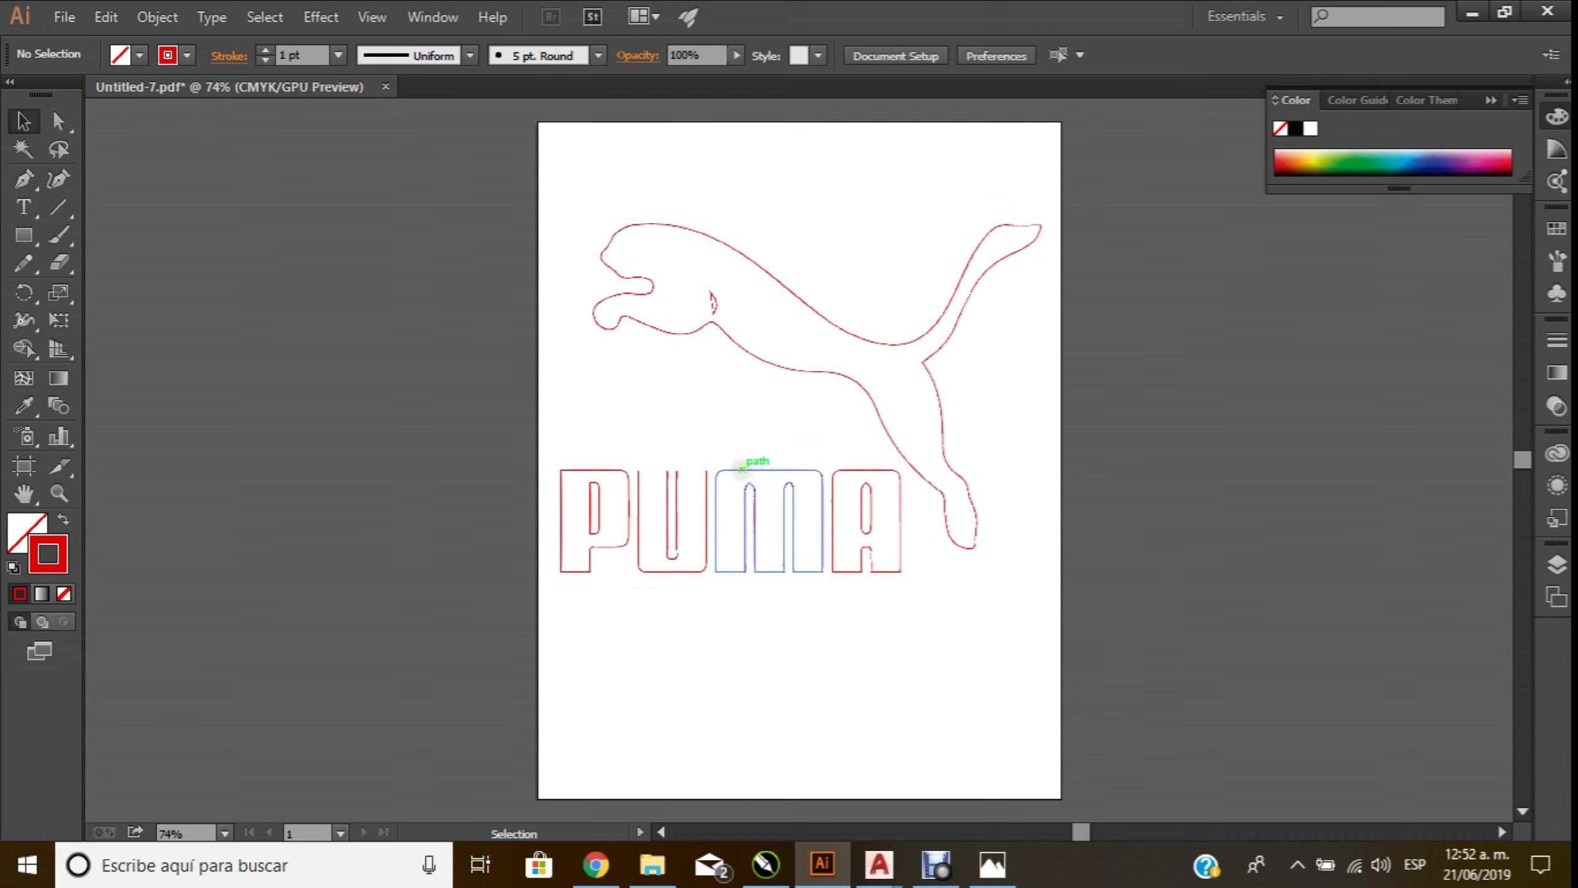
pyautogui.click(683, 466)
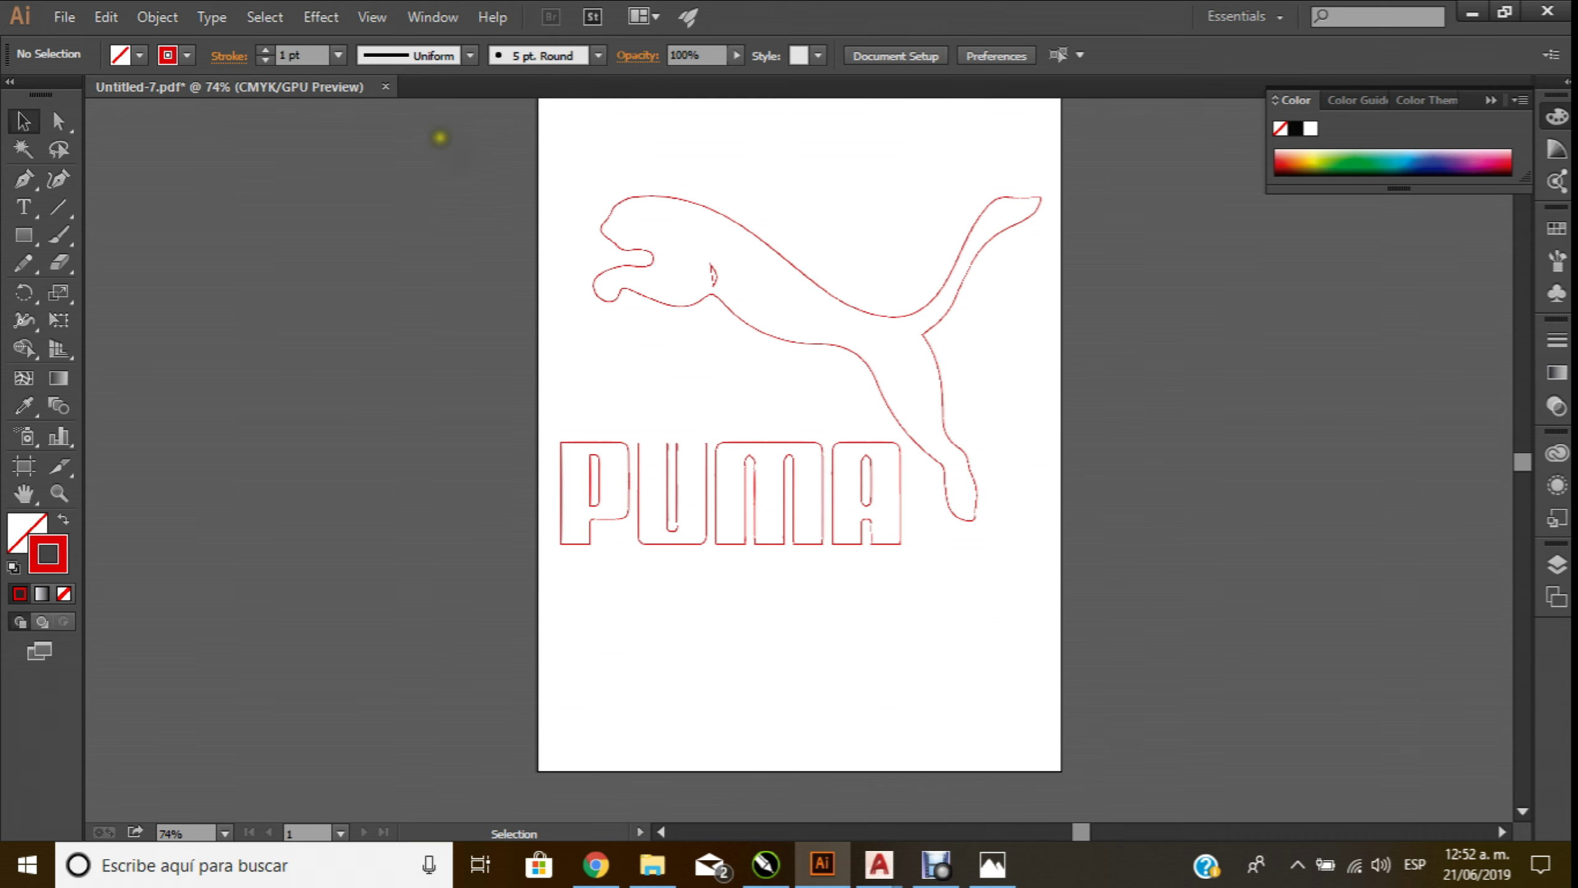
# Export the outline logo as DWG over Untitled-7, which fails with a save error
pyautogui.click(64, 17)
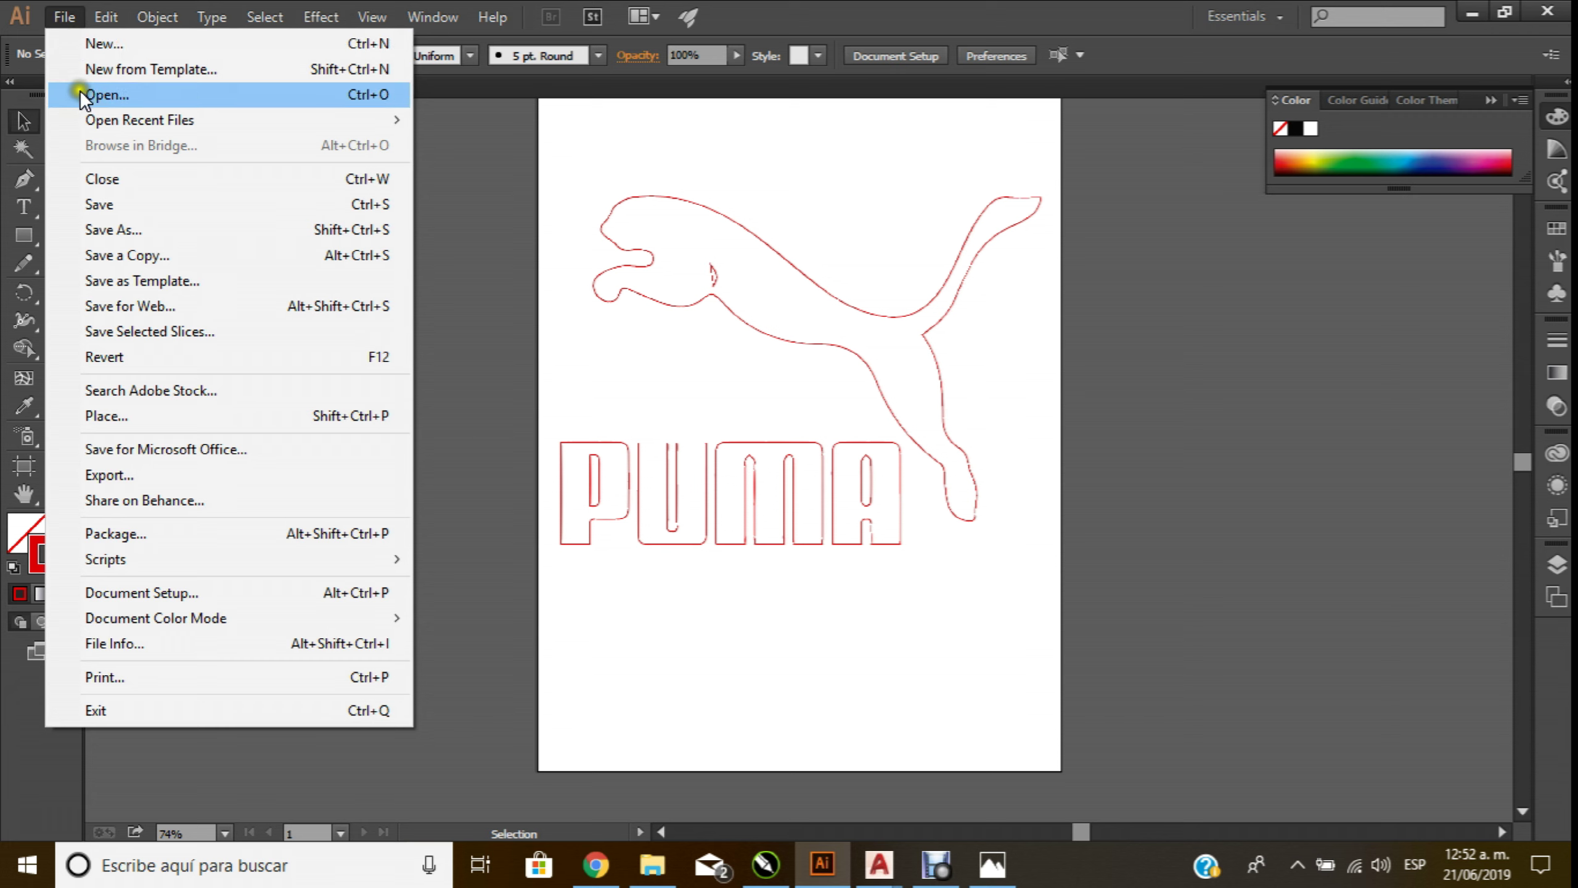
pyautogui.click(163, 474)
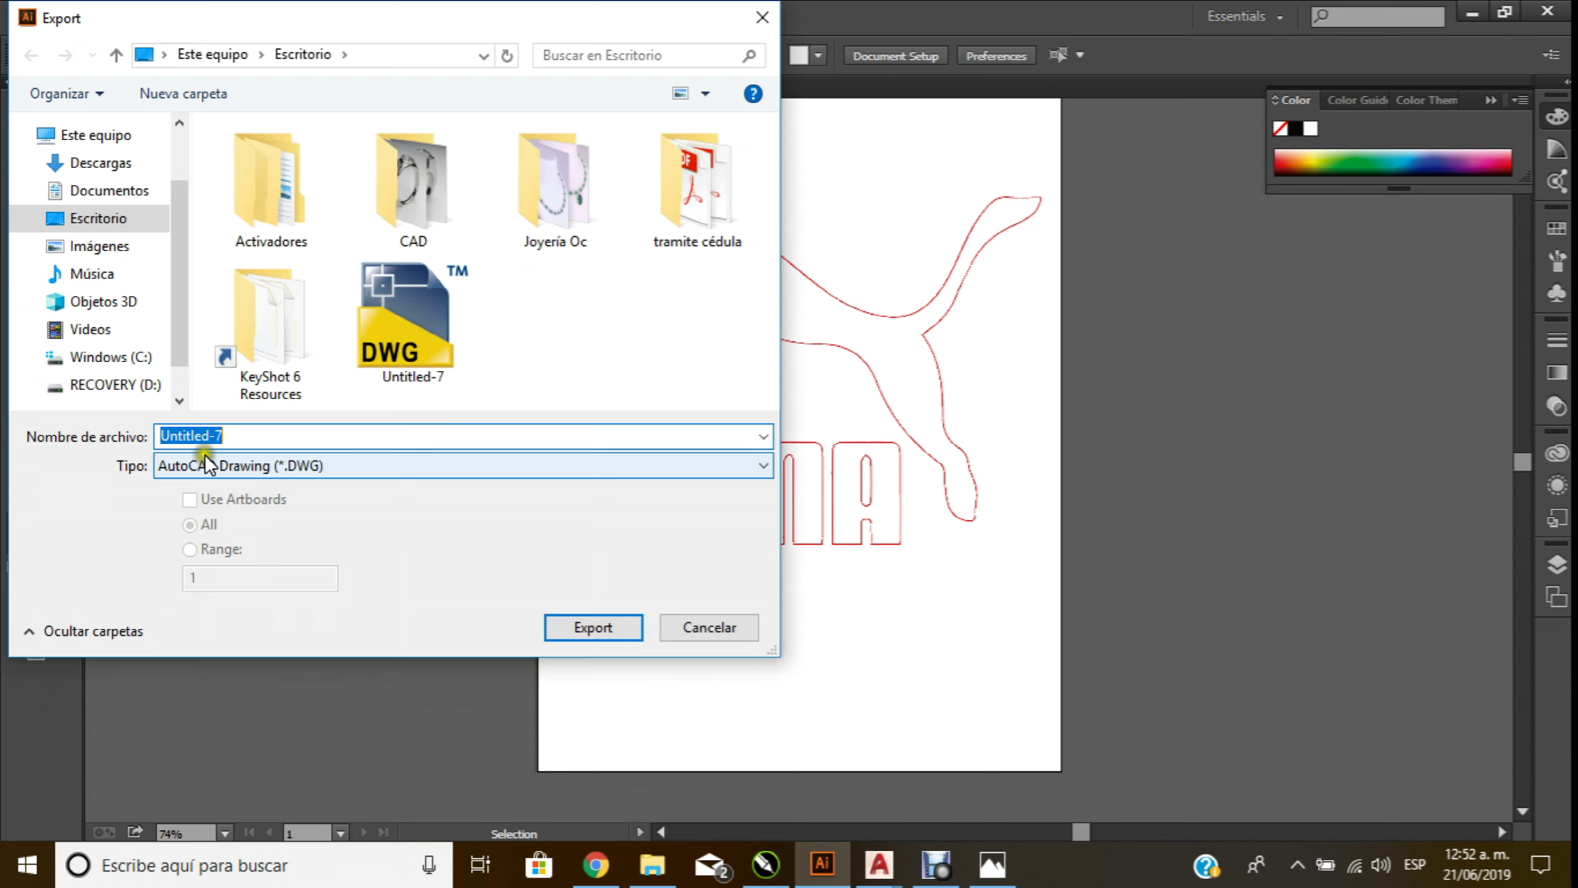
pyautogui.click(425, 323)
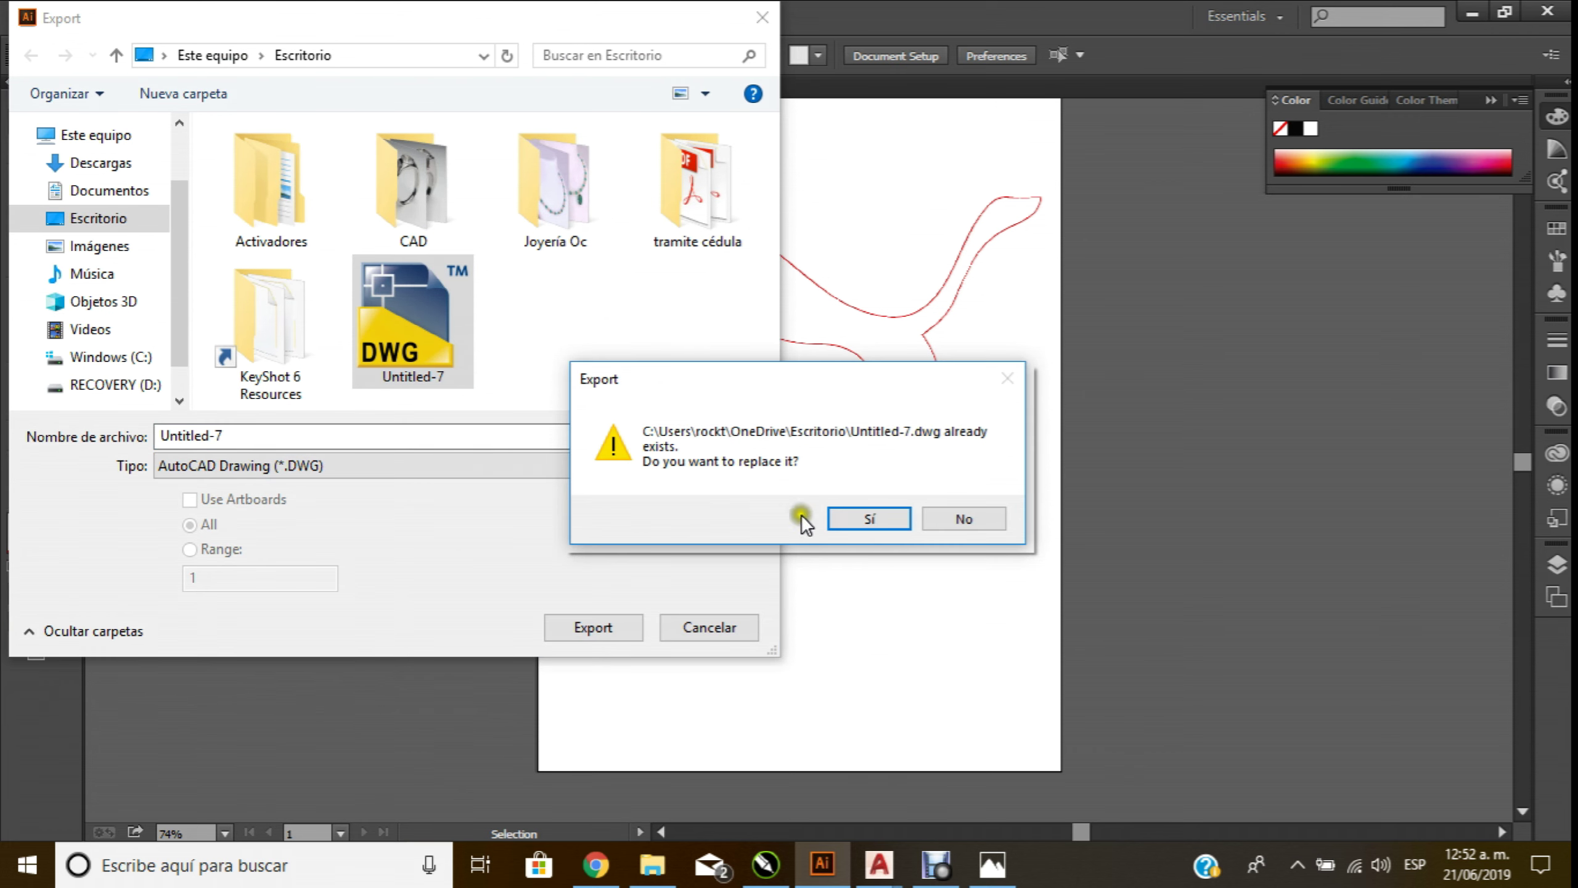
pyautogui.click(875, 512)
pyautogui.click(994, 491)
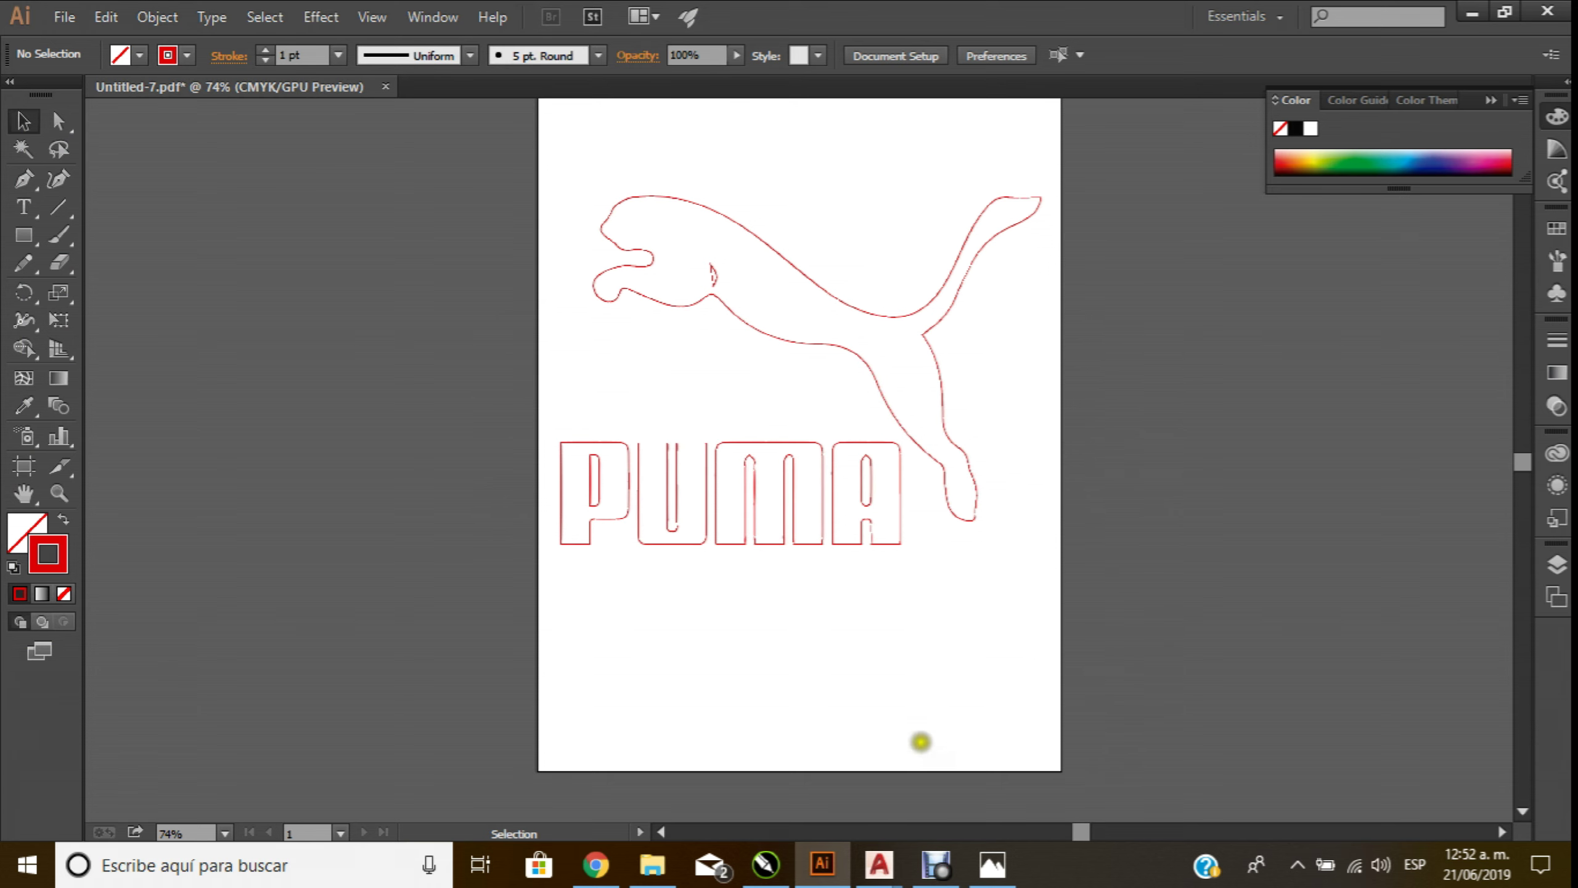
pyautogui.click(879, 865)
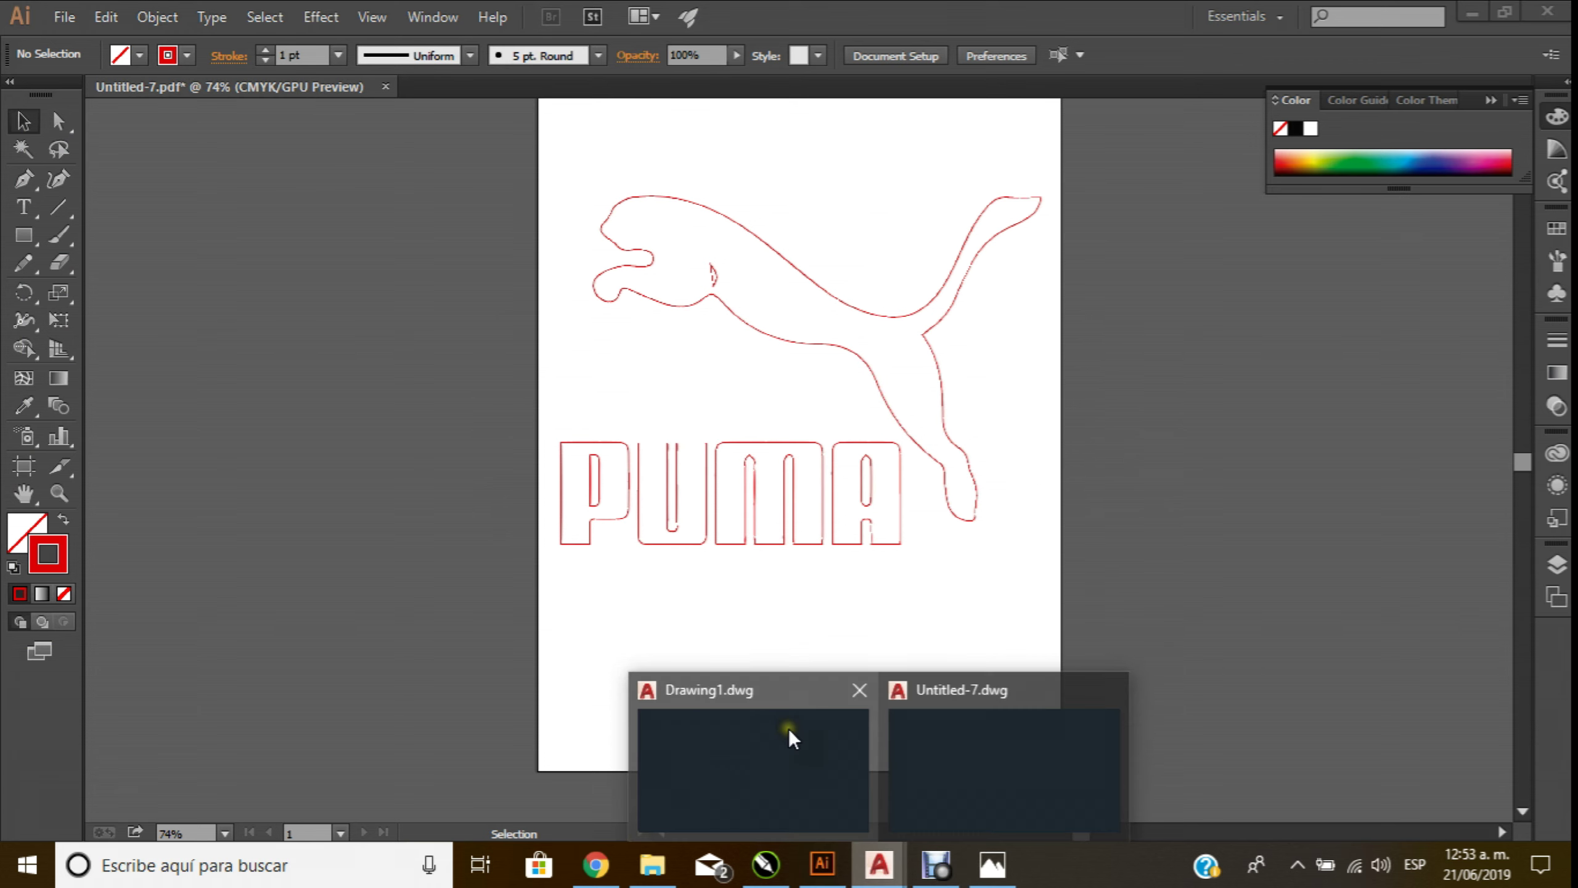
# Try reopening Untitled-7, decline read-only, cancel, and return to Drawing1
pyautogui.click(1040, 737)
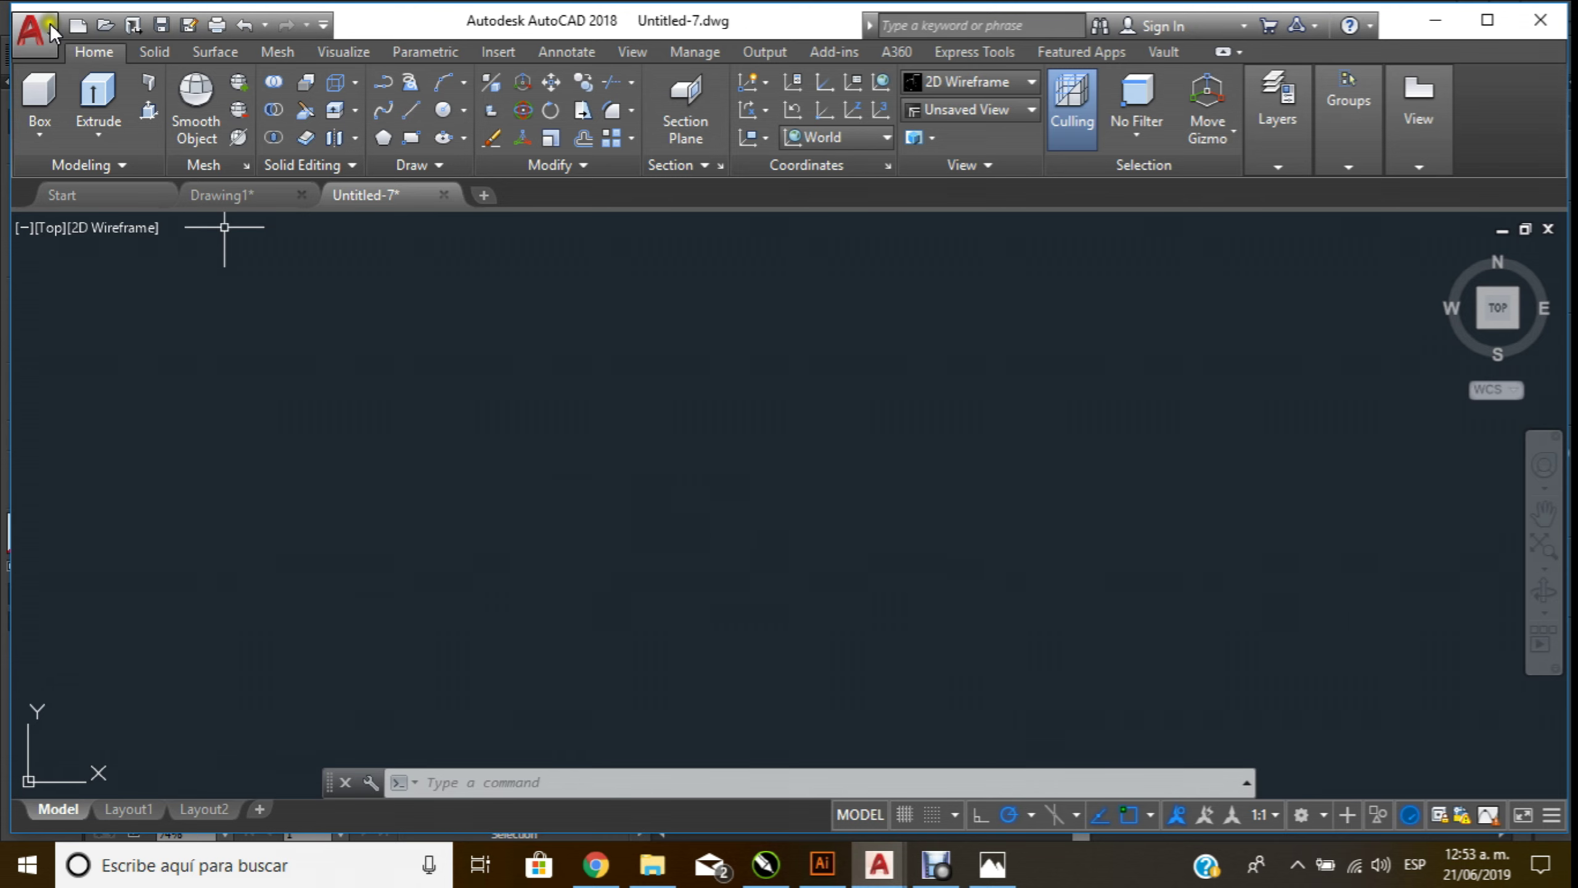
pyautogui.click(50, 31)
pyautogui.click(95, 212)
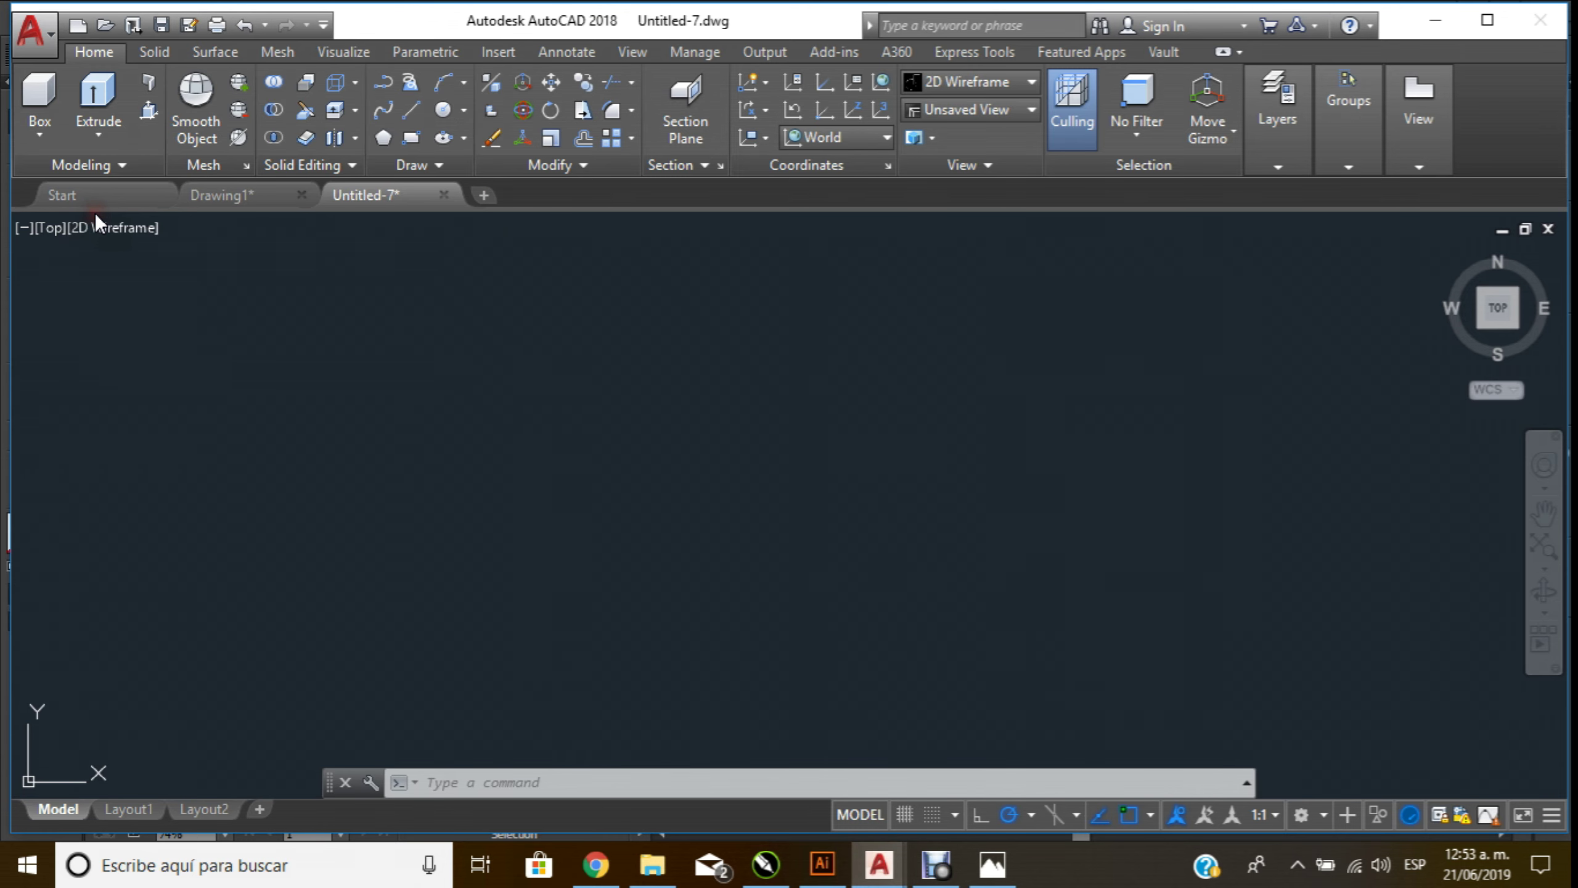
pyautogui.doubleClick(642, 351)
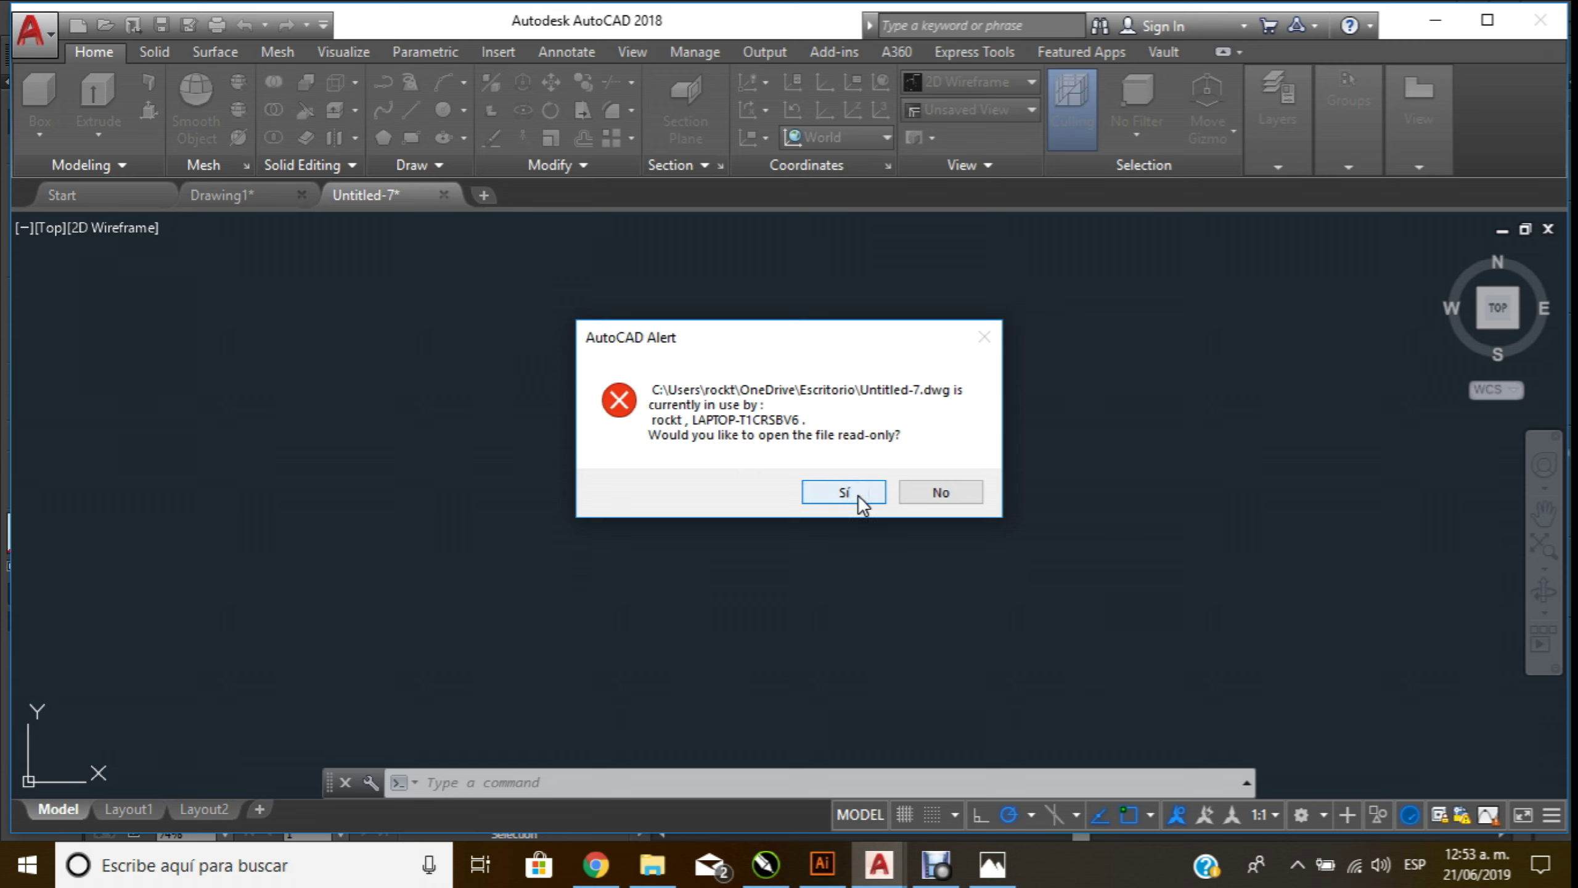
pyautogui.click(909, 494)
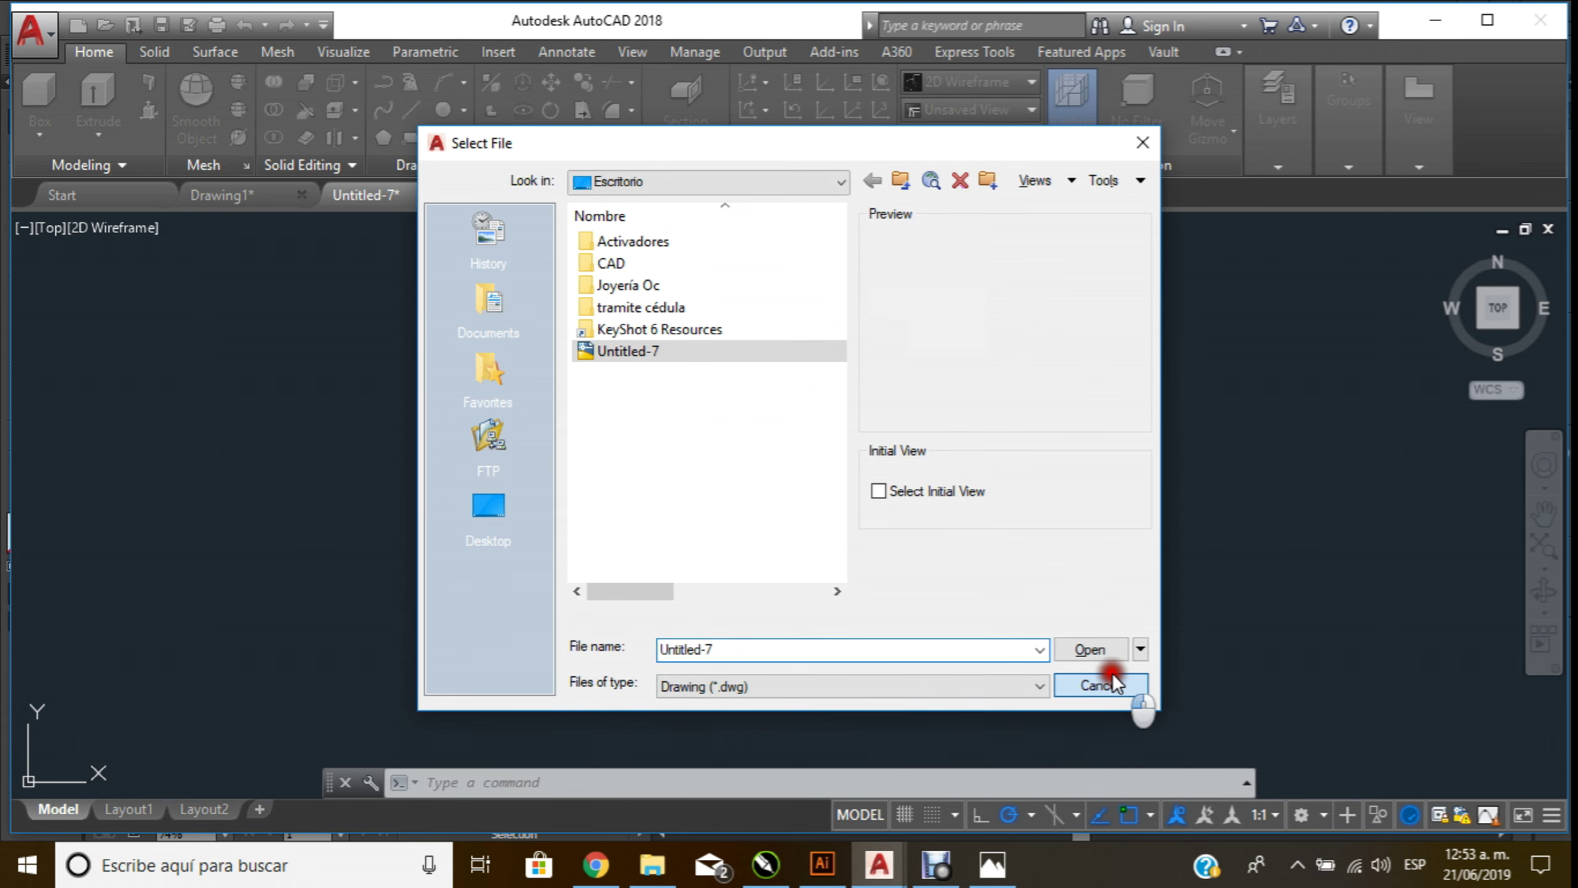
pyautogui.click(1100, 685)
pyautogui.moveTo(878, 864)
pyautogui.click(804, 733)
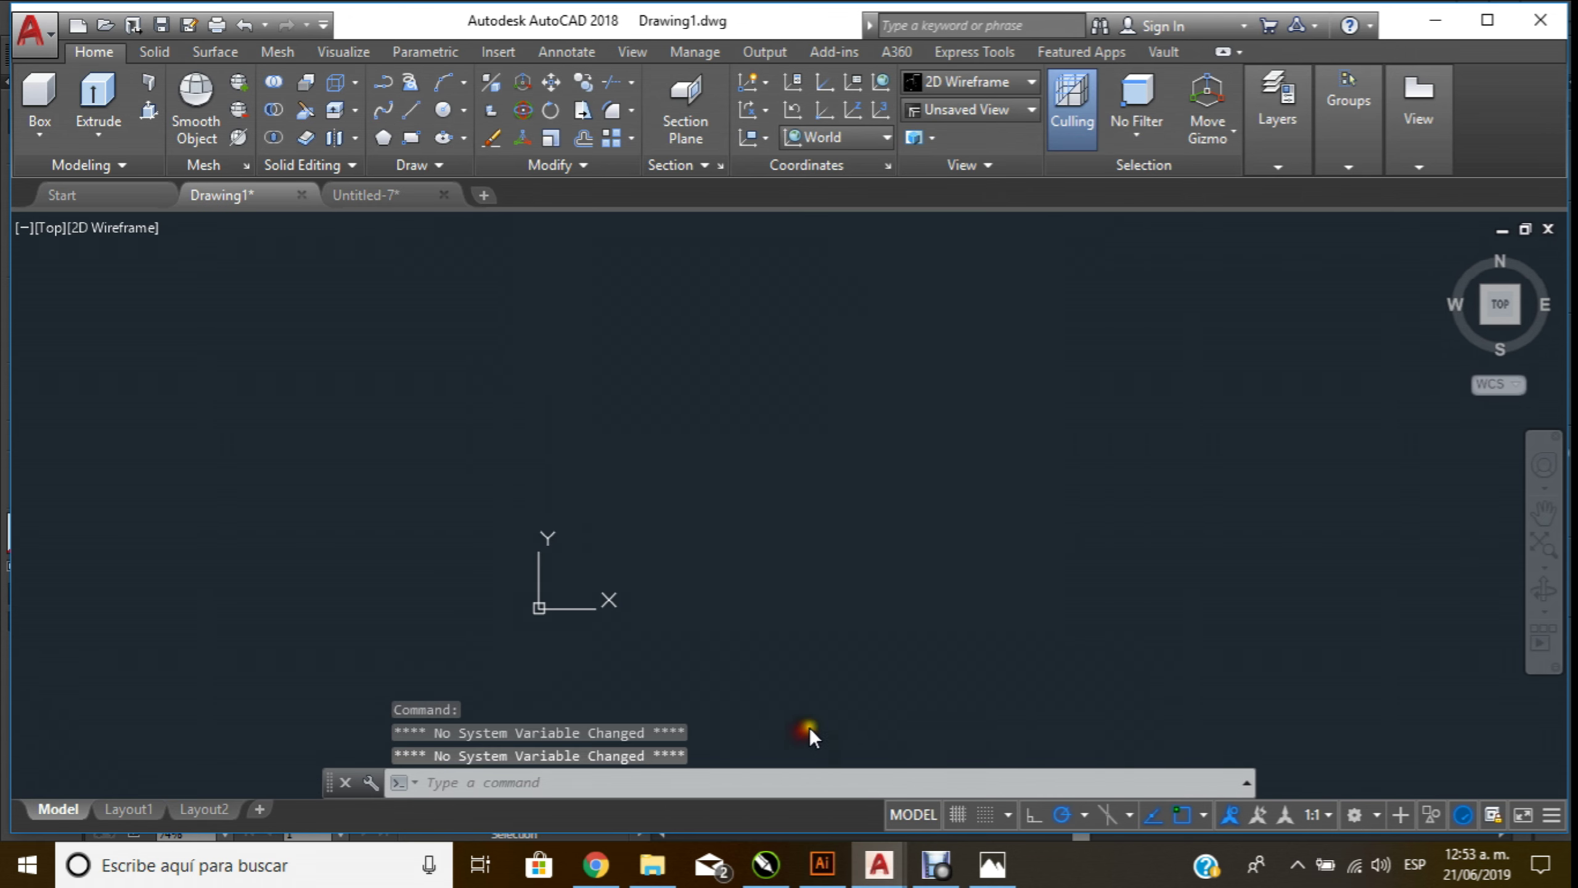
pyautogui.click(821, 865)
# Export the red PUMA outline as an AutoCAD DWG named Untitled-8
pyautogui.click(64, 16)
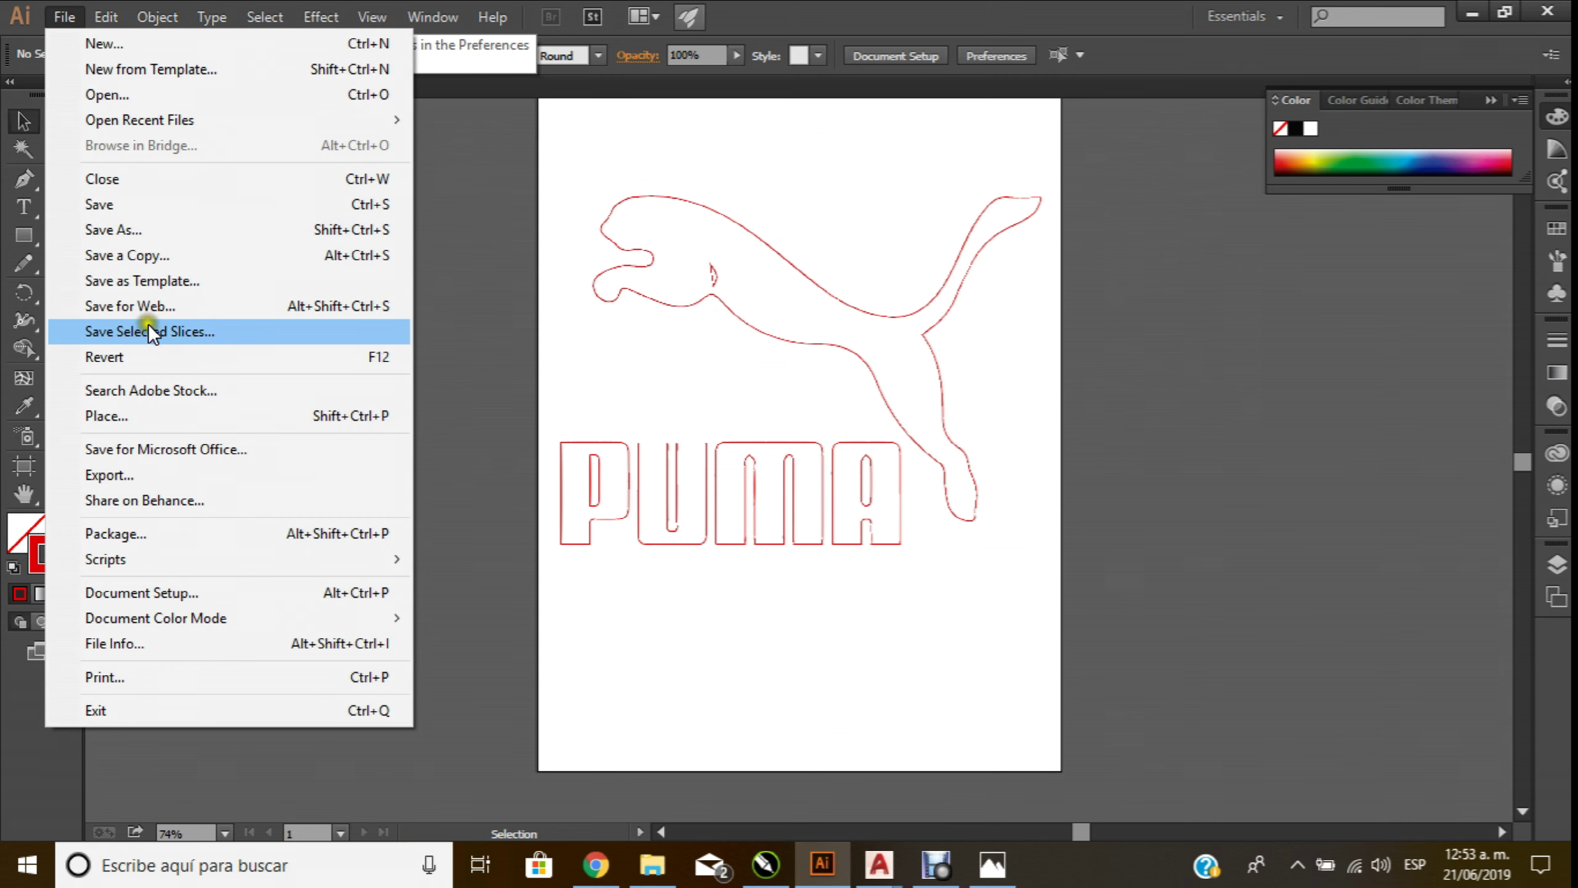
pyautogui.click(140, 474)
pyautogui.click(433, 435)
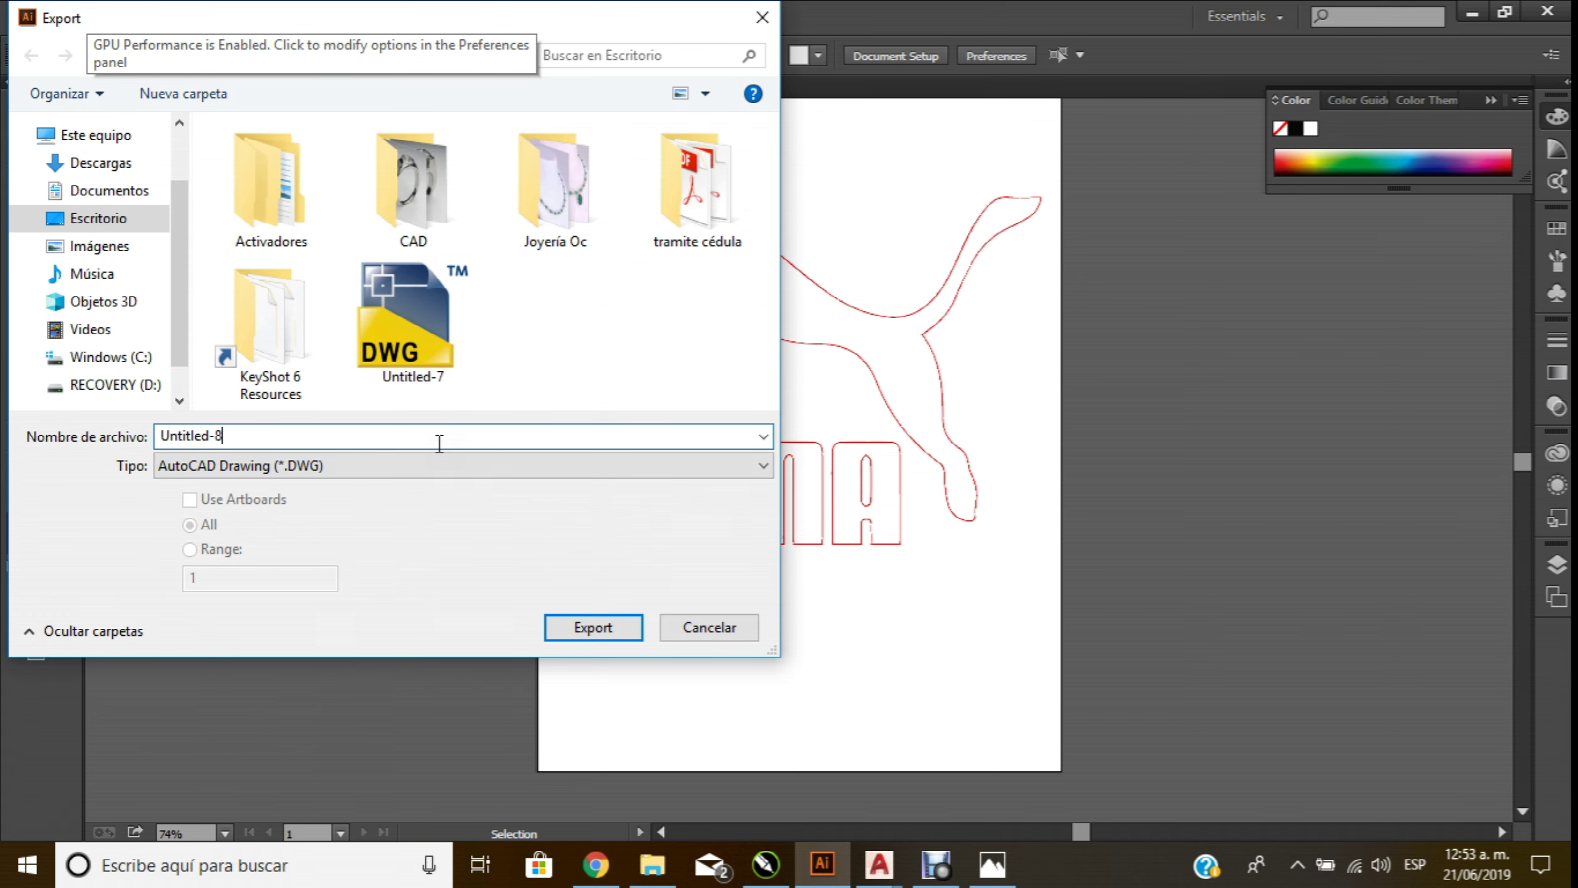
pyautogui.click(594, 628)
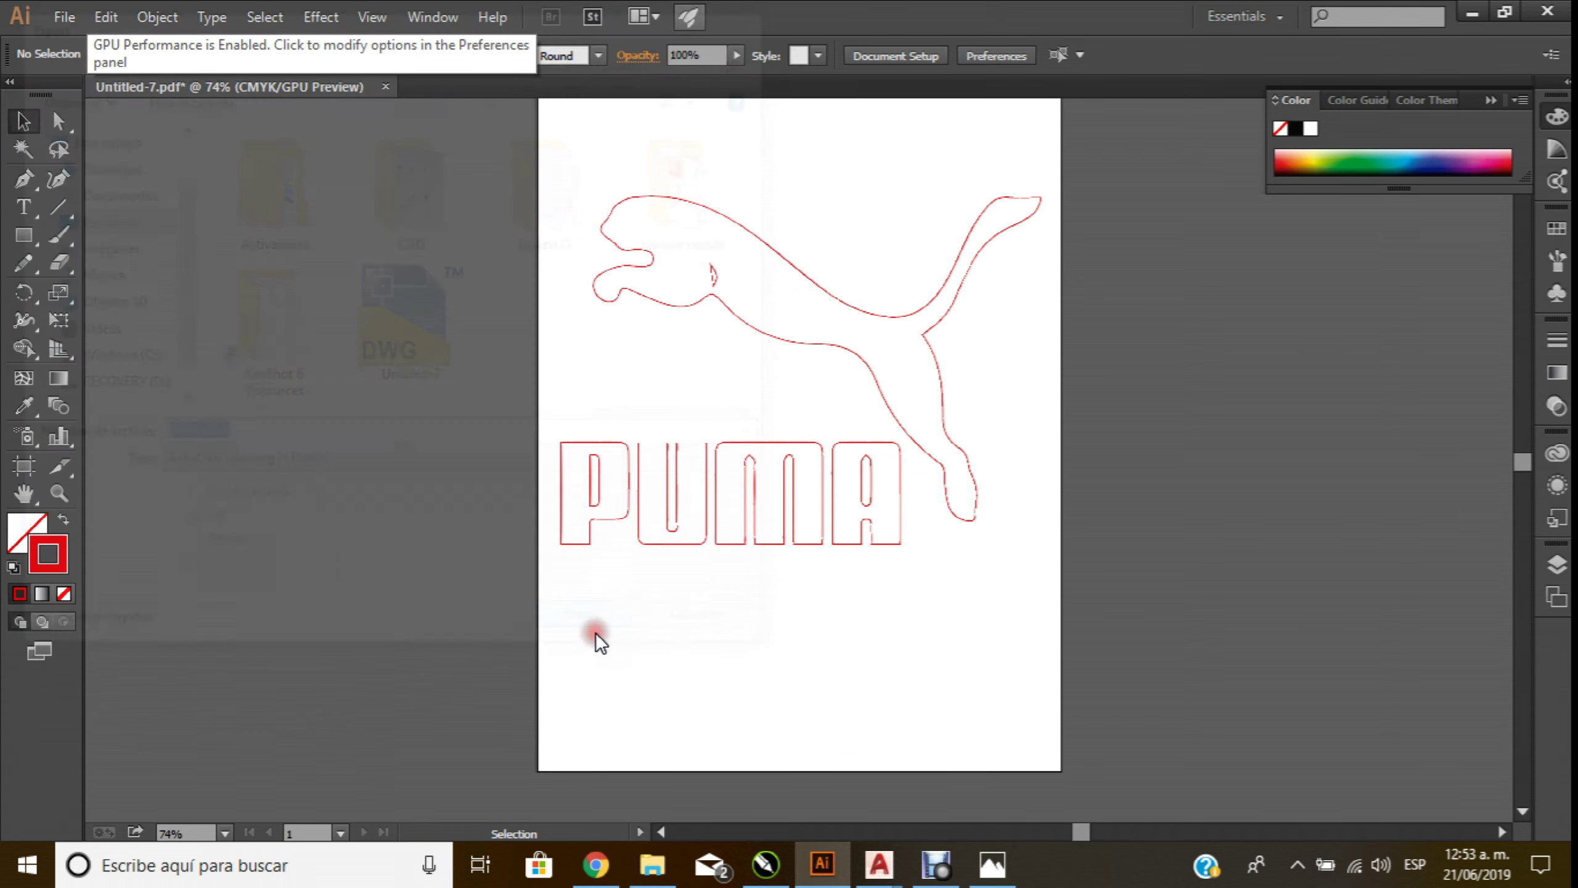
pyautogui.click(850, 678)
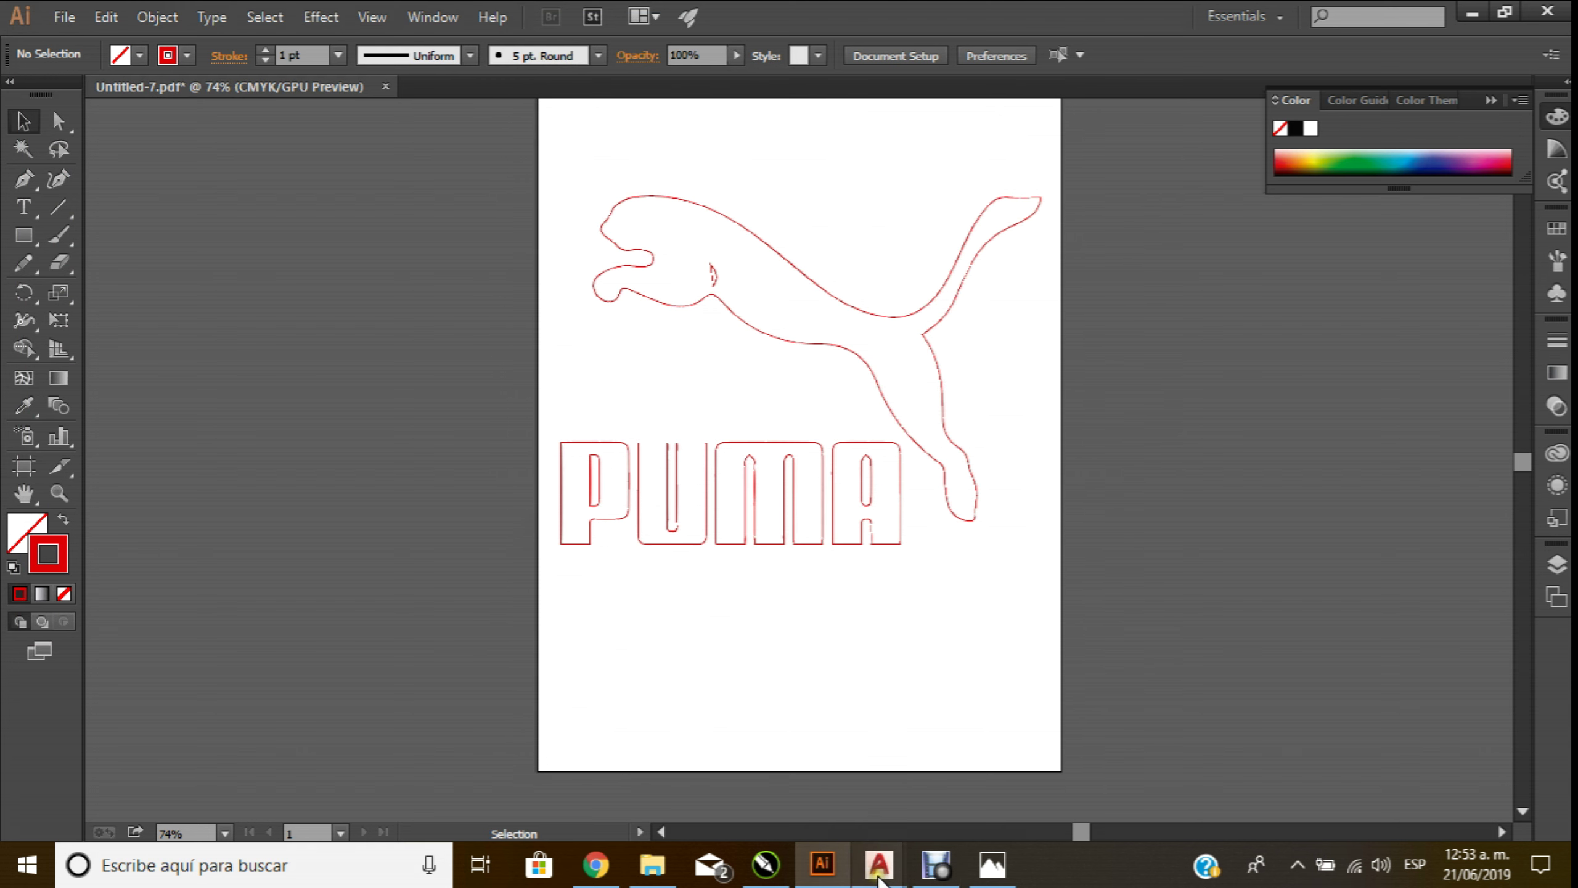
pyautogui.click(879, 864)
pyautogui.click(792, 780)
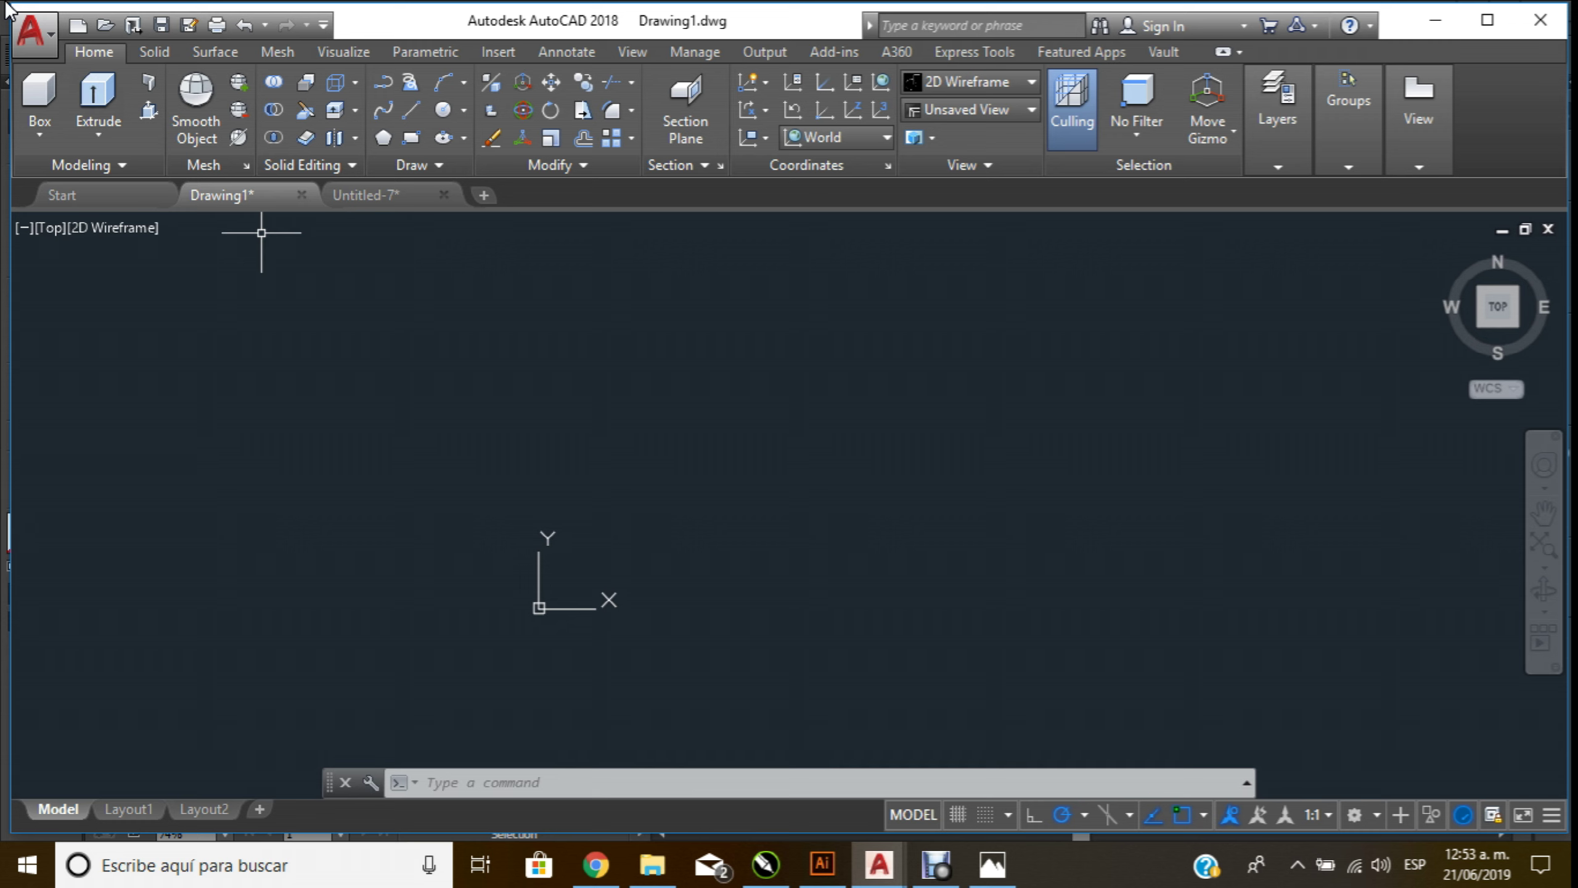
# Open Untitled-8.dwg, continuing past the non-Autodesk file warning
pyautogui.click(28, 32)
pyautogui.click(62, 219)
pyautogui.doubleClick(621, 370)
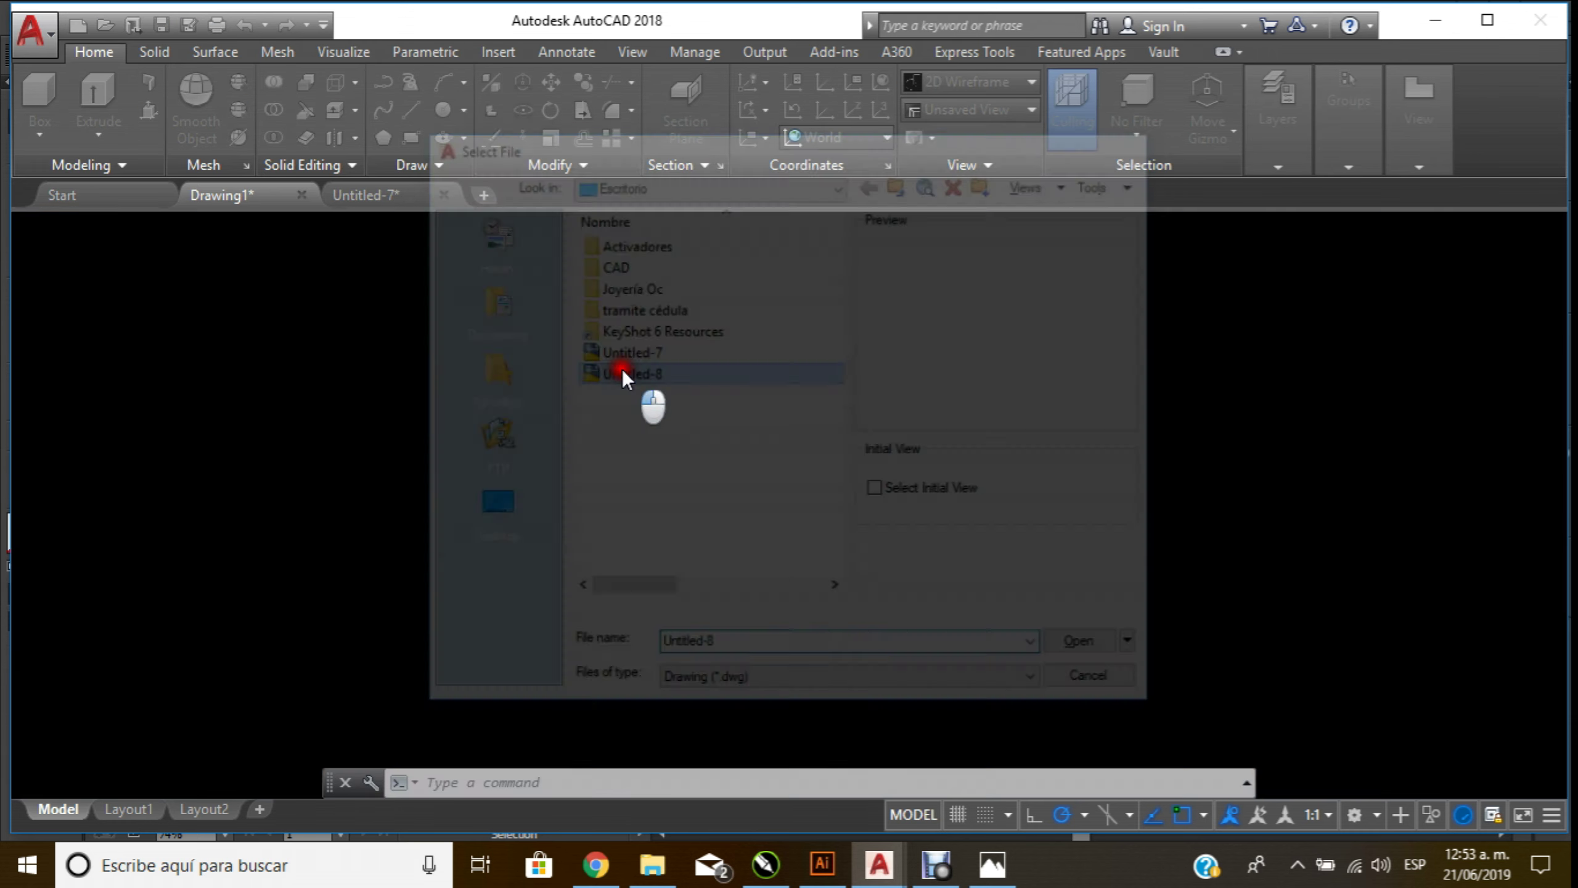
pyautogui.click(644, 360)
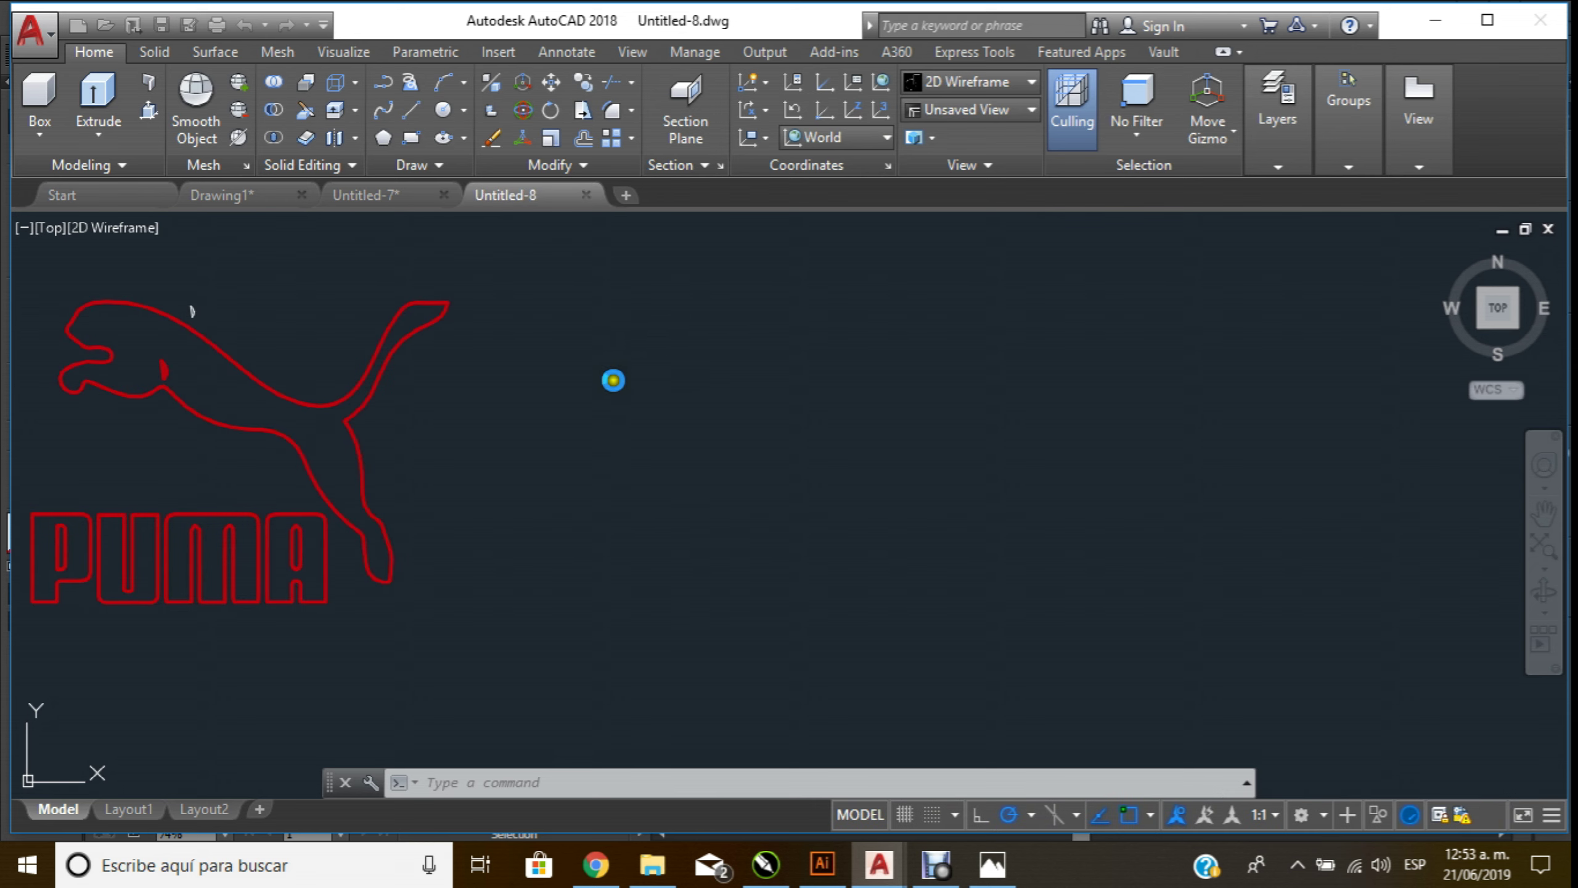
# Zoom around the red PUMA outline, selecting and then clearing it to inspect
pyautogui.scroll(7, 457, 409)
pyautogui.scroll(1, 415, 444)
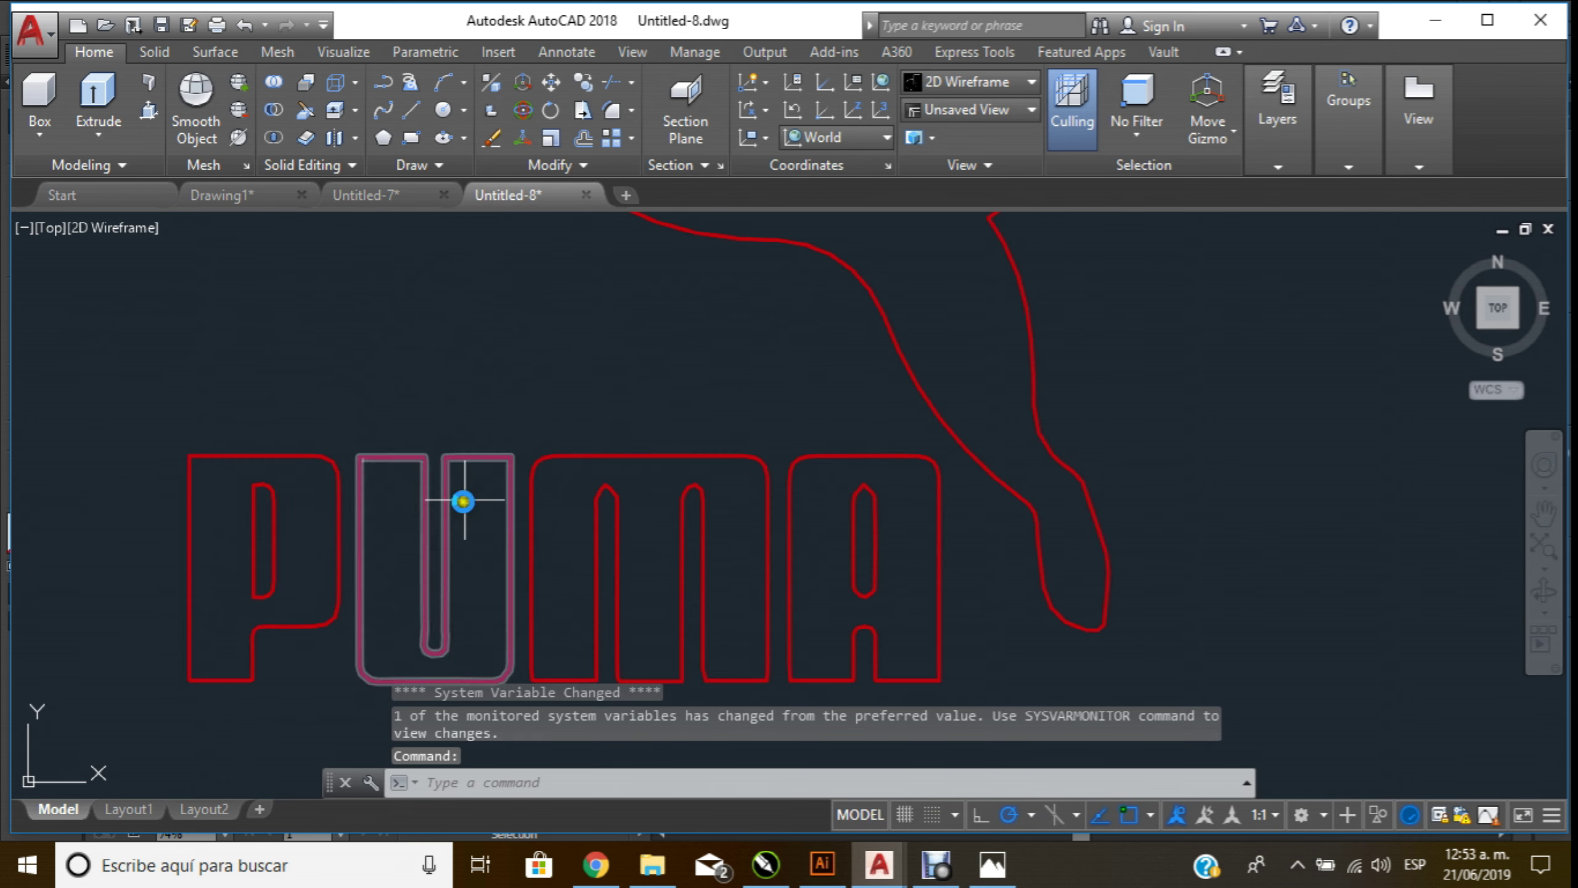
pyautogui.scroll(-4, 669, 451)
pyautogui.scroll(-2, 651, 448)
pyautogui.scroll(4, 596, 362)
pyautogui.scroll(4, 596, 362)
pyautogui.click(643, 396)
pyautogui.scroll(-2, 645, 398)
pyautogui.scroll(-2, 663, 400)
pyautogui.scroll(2, 945, 701)
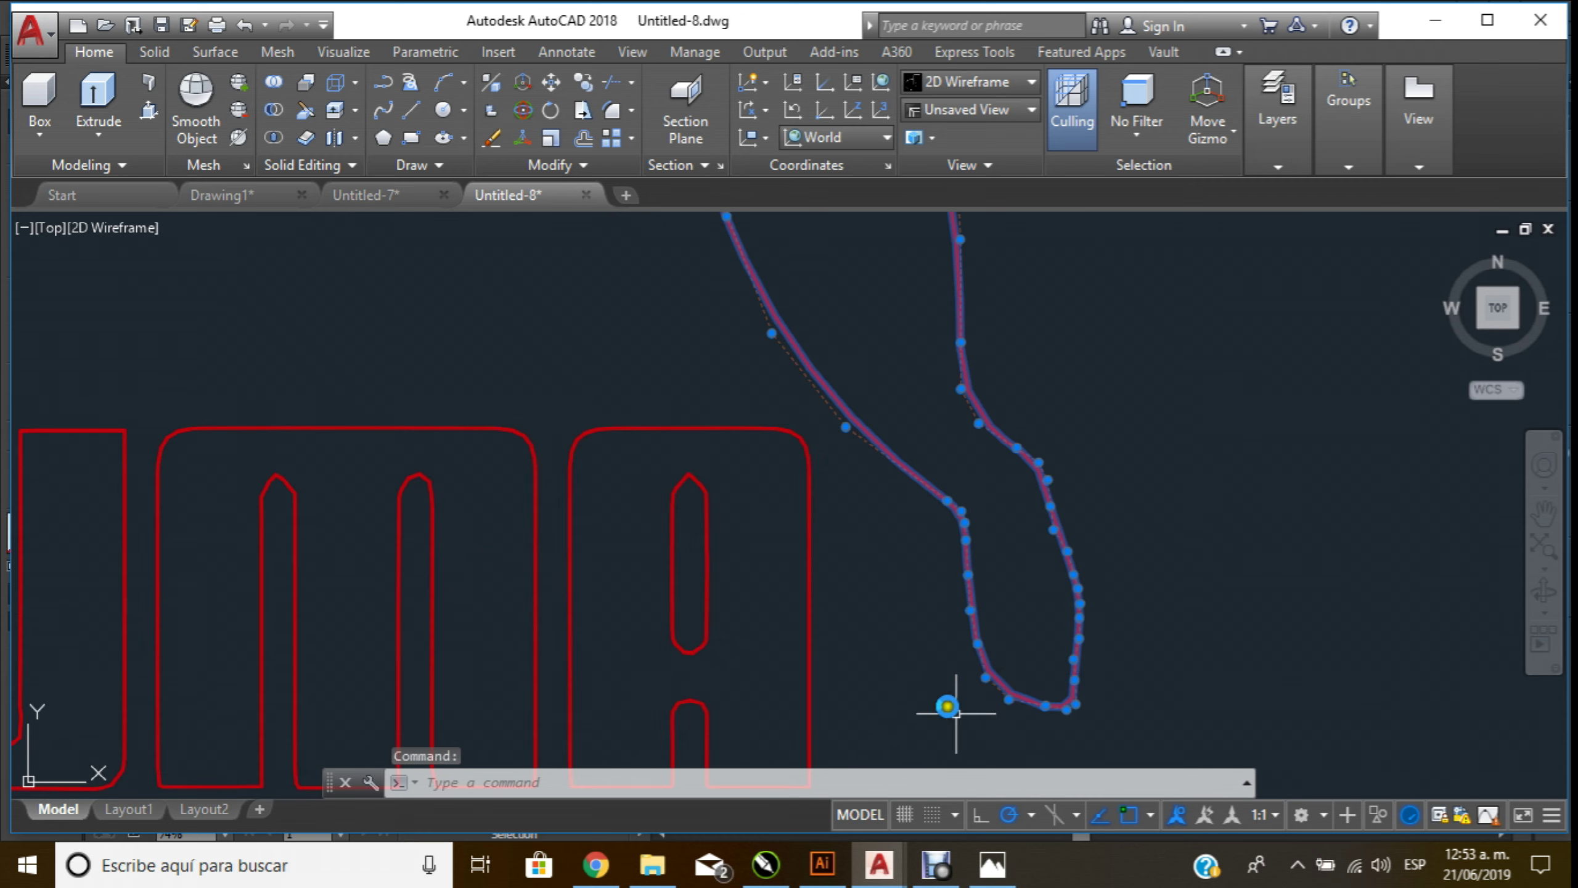
pyautogui.scroll(6, 1018, 665)
pyautogui.scroll(-2, 974, 472)
pyautogui.scroll(-3, 972, 467)
pyautogui.scroll(4, 969, 435)
pyautogui.scroll(-4, 949, 396)
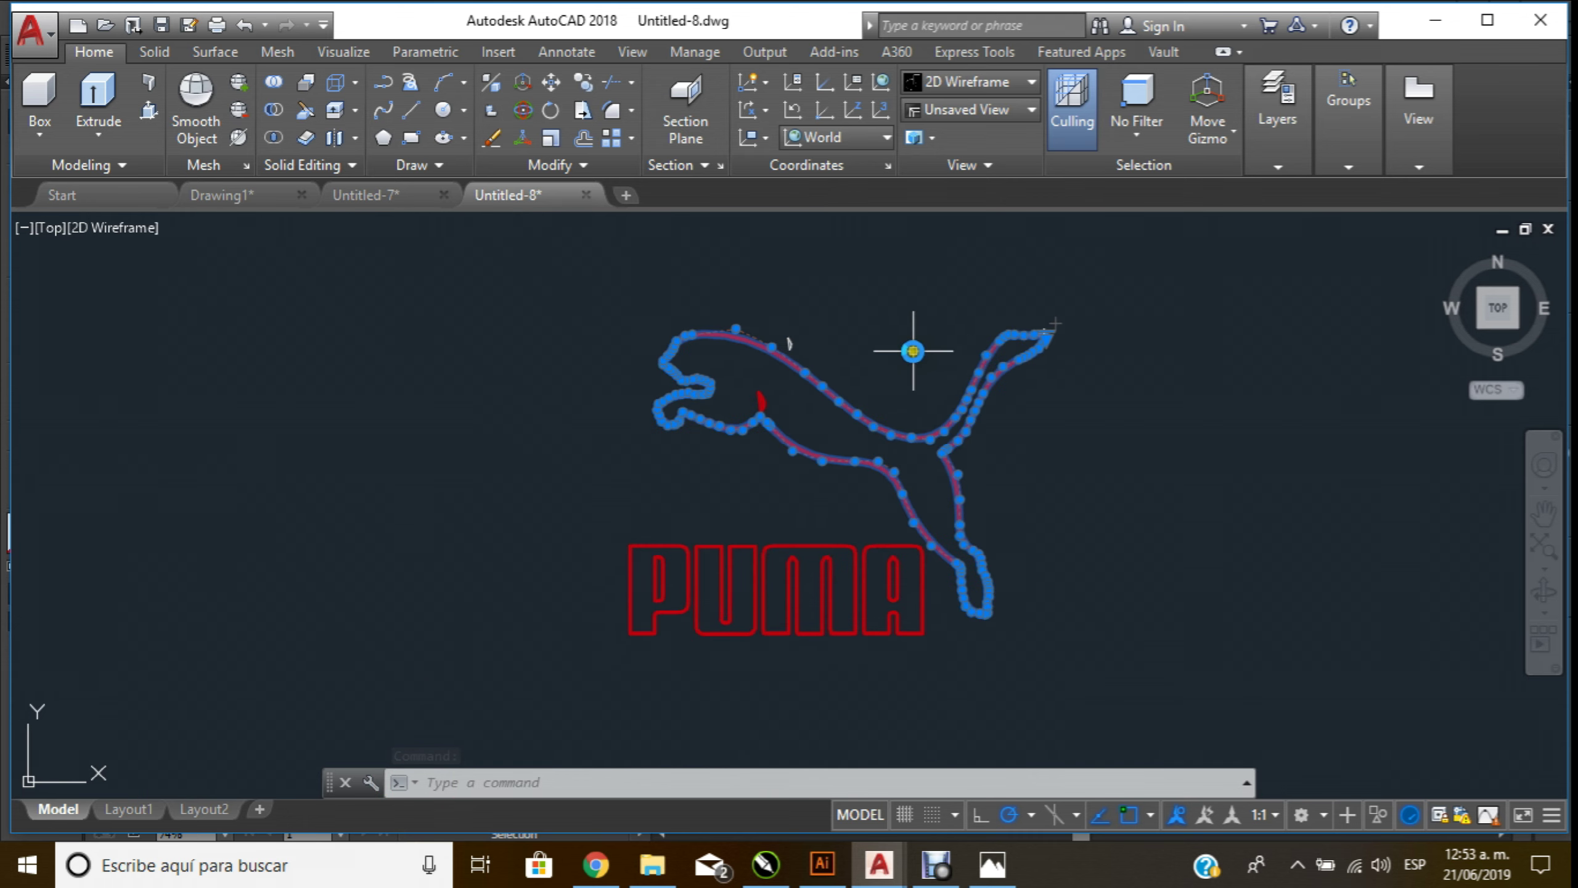
pyautogui.press('Escape')
pyautogui.scroll(-3, 792, 343)
pyautogui.scroll(4, 824, 357)
pyautogui.scroll(-1, 669, 350)
pyautogui.scroll(-1, 670, 349)
pyautogui.scroll(1, 669, 342)
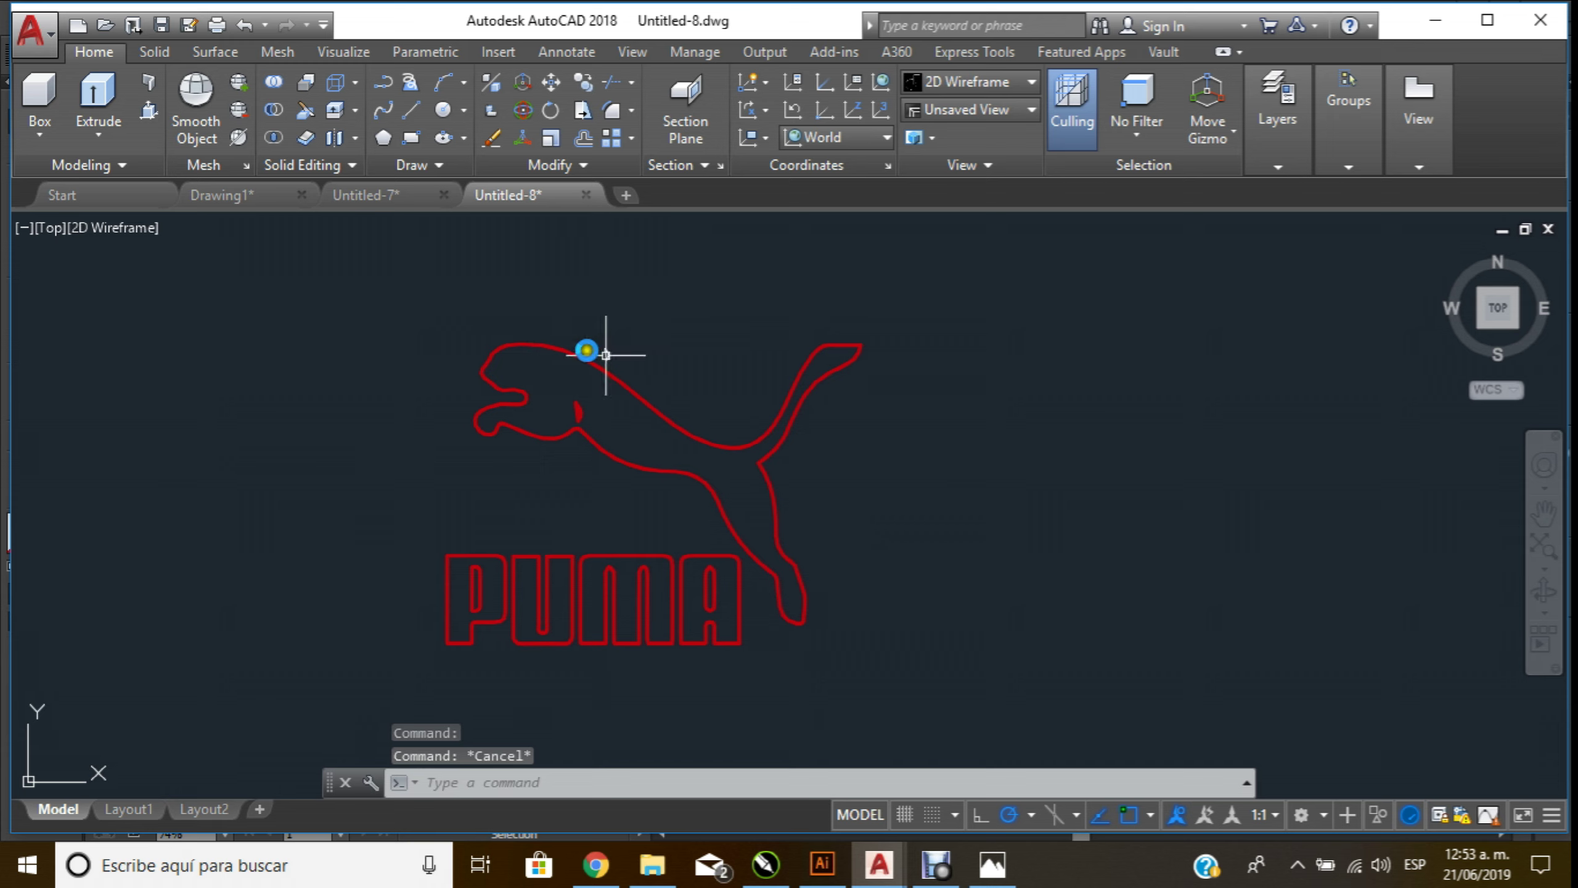
pyautogui.click(410, 110)
pyautogui.scroll(-2, 627, 258)
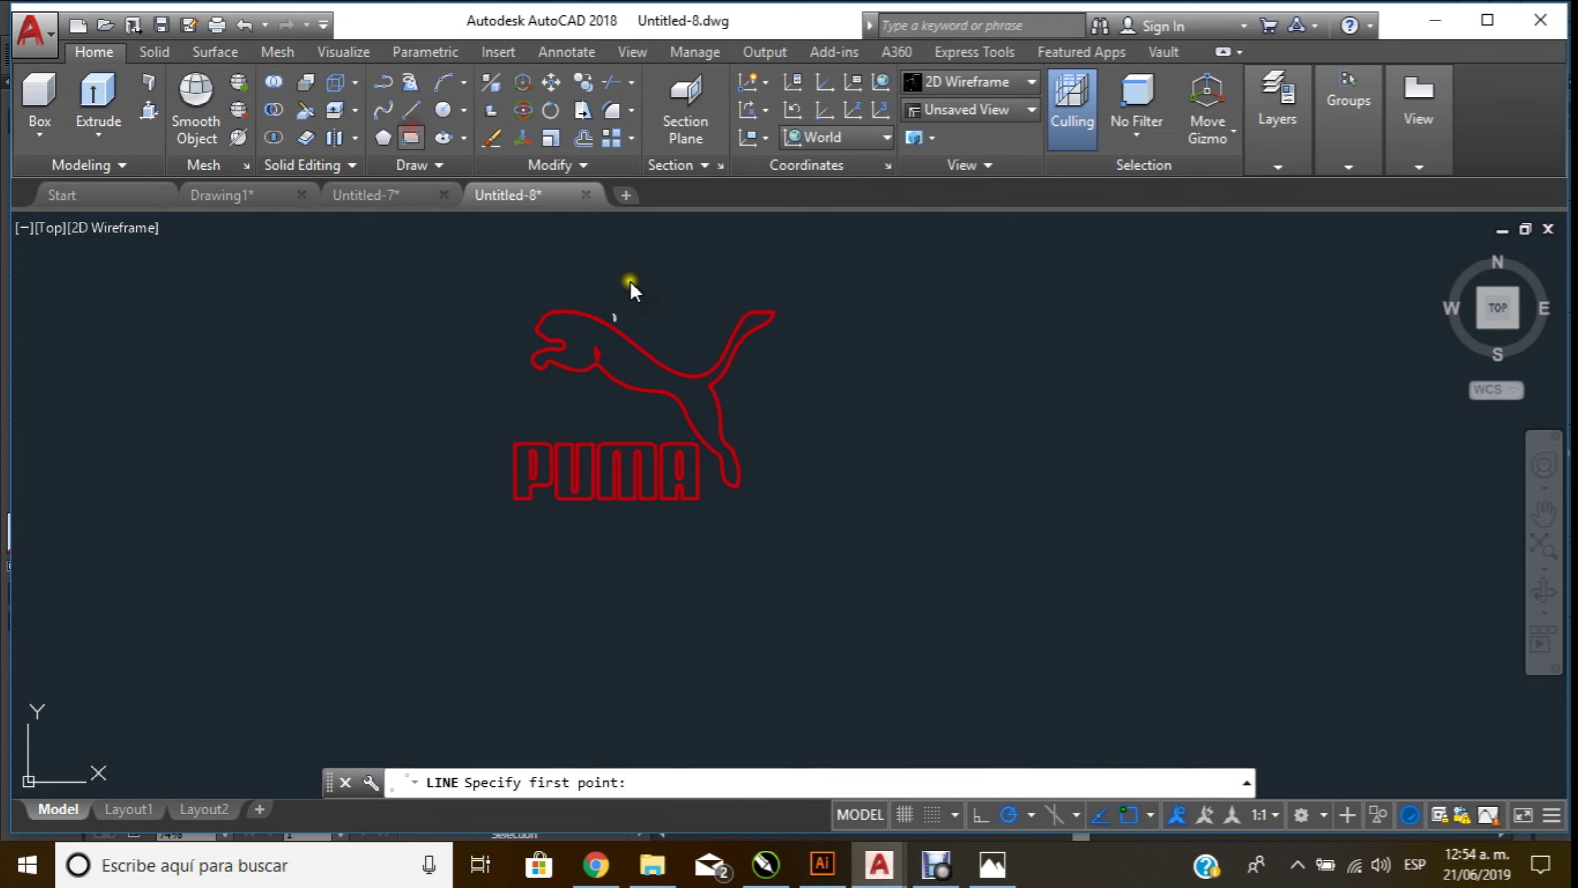
# Start a spline with a 200 distance, then cancel it
pyautogui.click(397, 110)
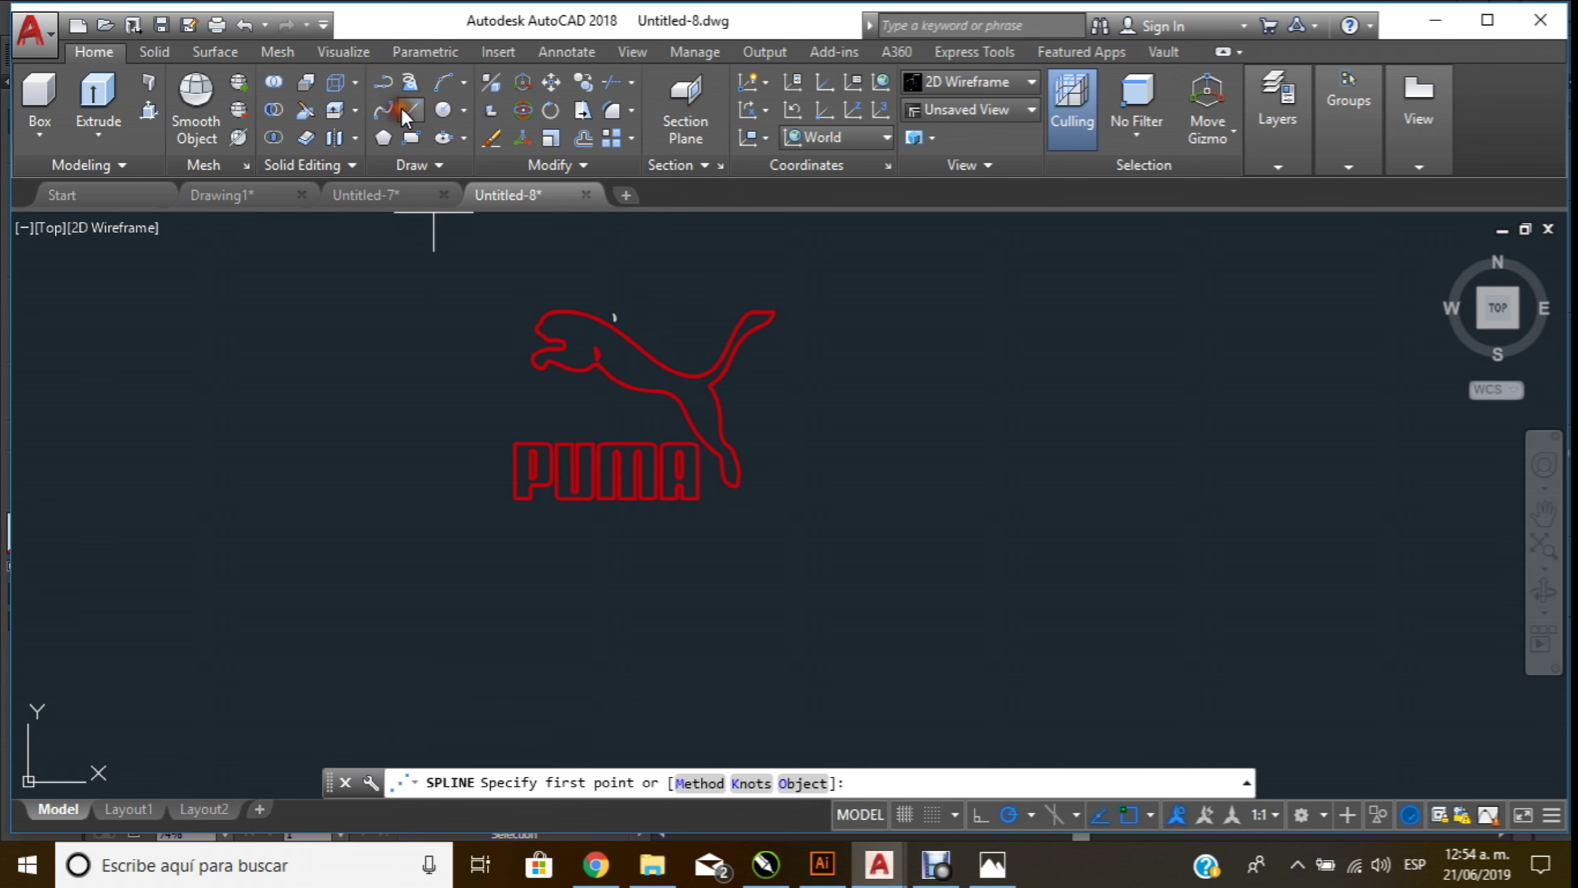
pyautogui.click(400, 536)
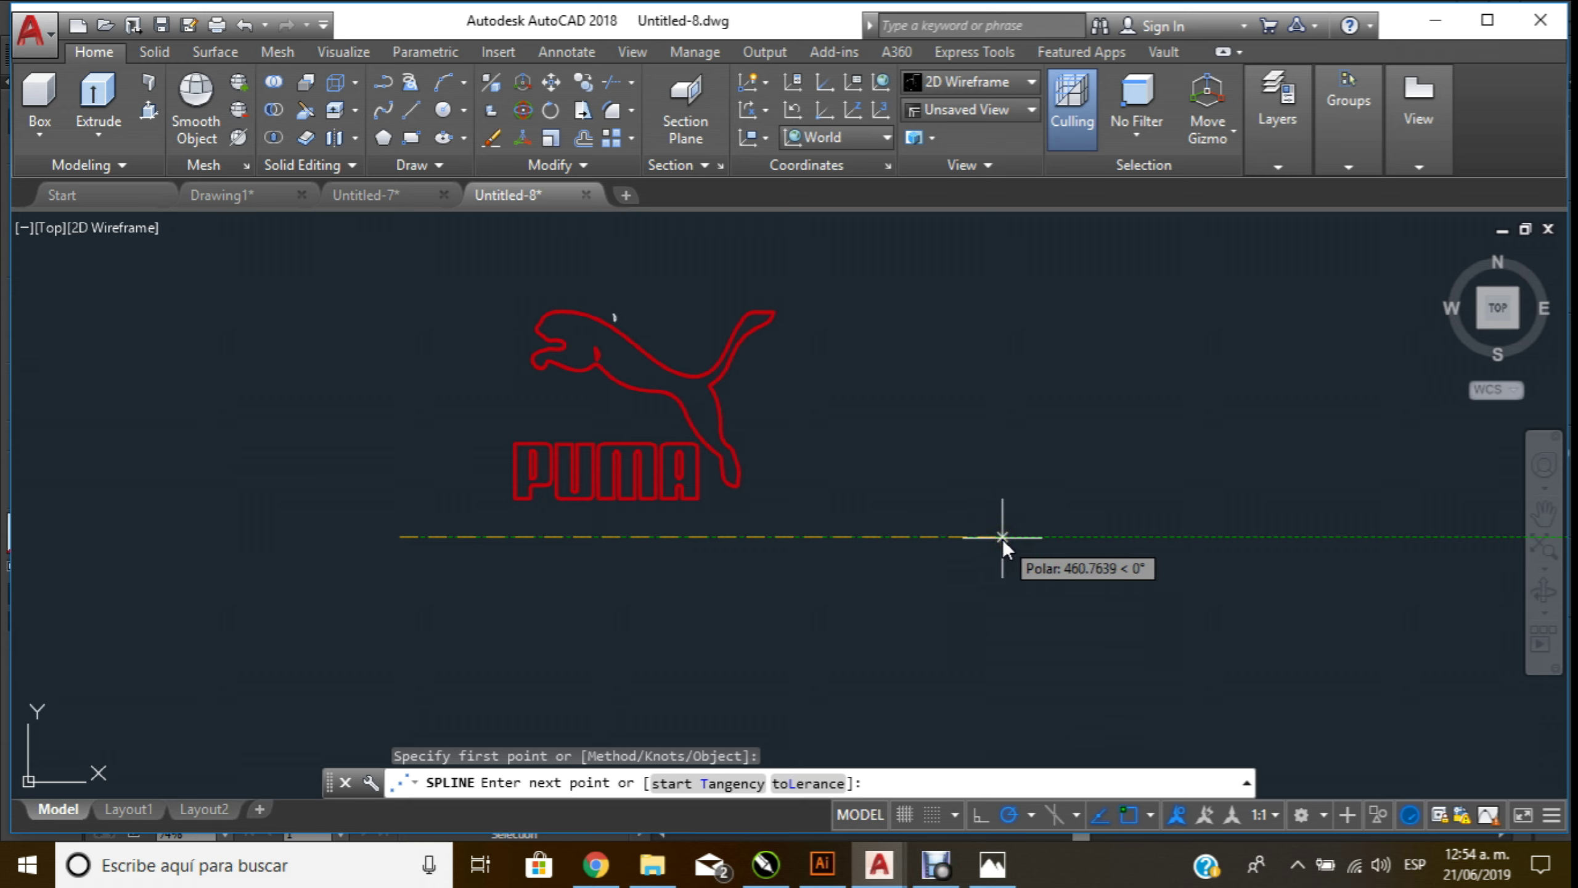
pyautogui.write('200')
pyautogui.press('Return')
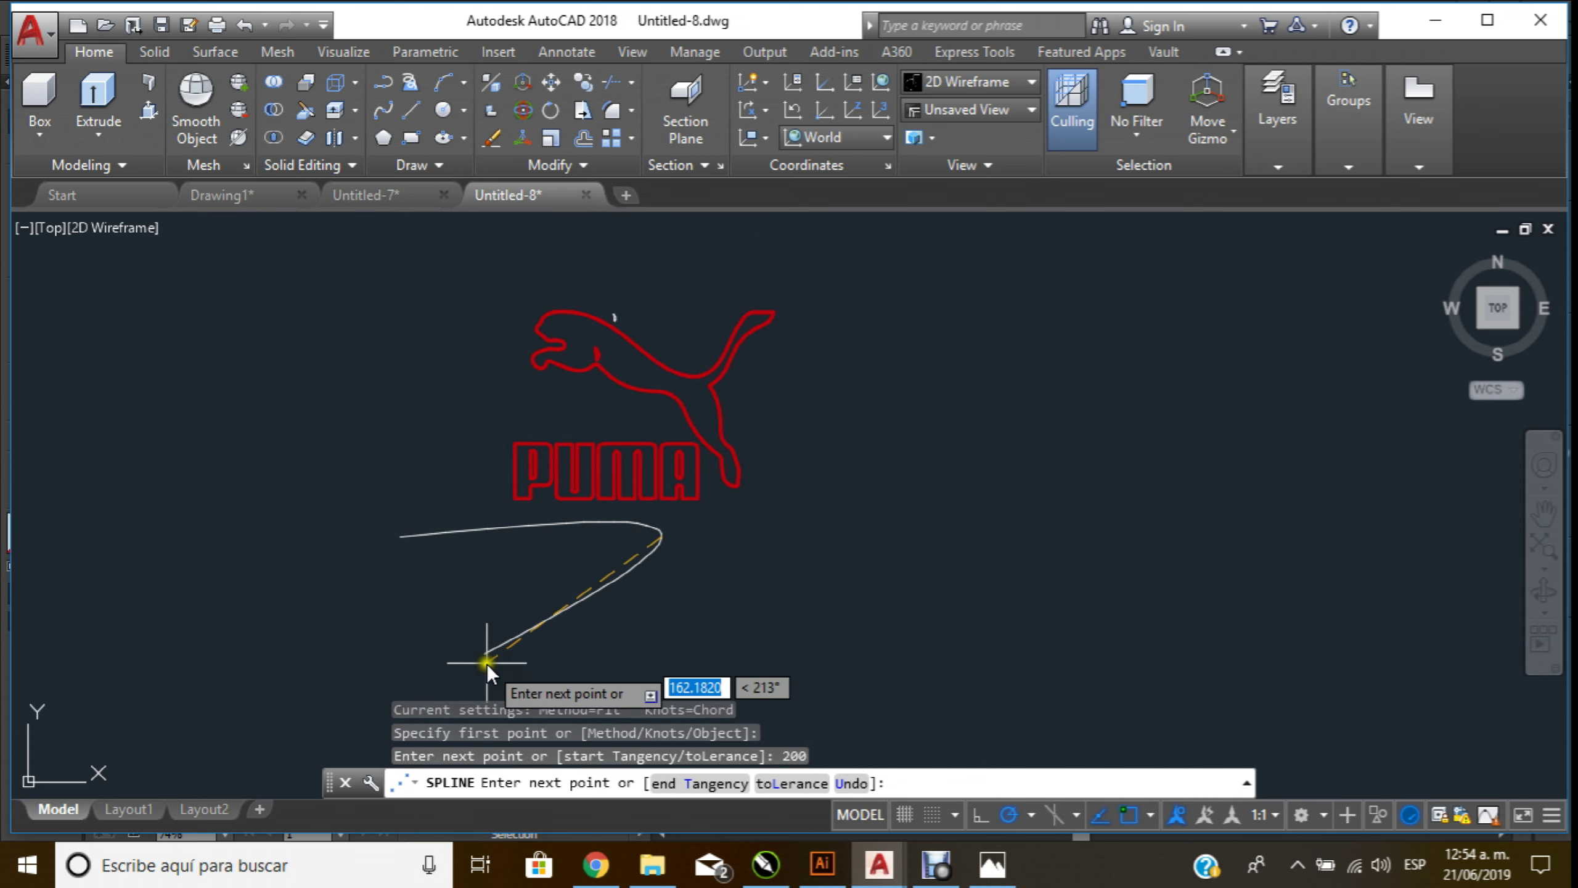
pyautogui.press('Escape')
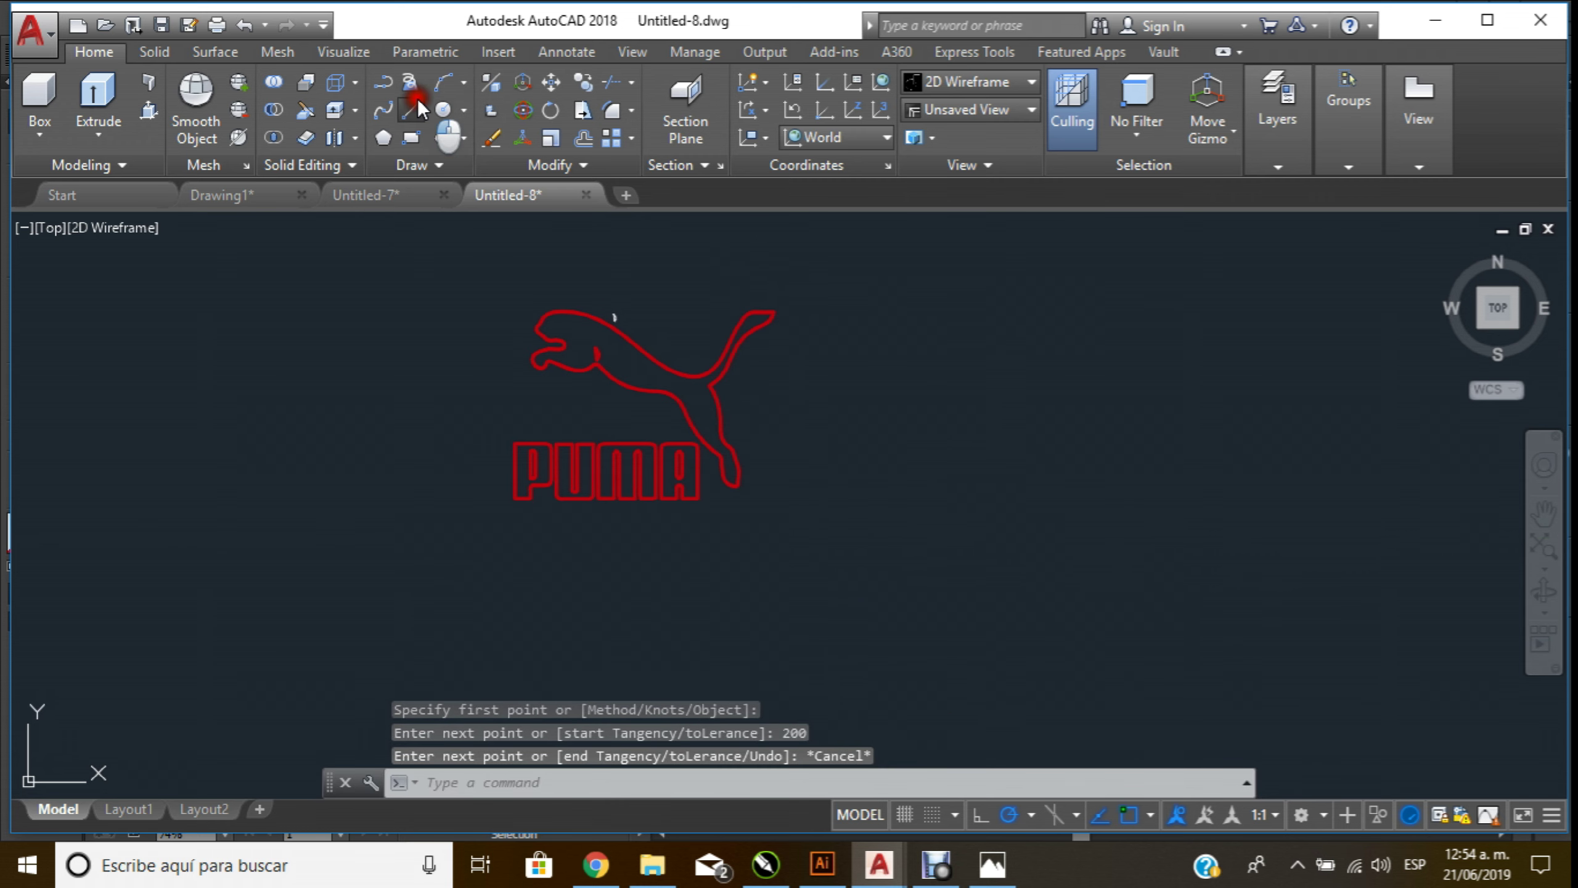
# Draw line edges 200 right and 100 up below the logo, closing back to the start corner
pyautogui.click(416, 102)
pyautogui.click(467, 605)
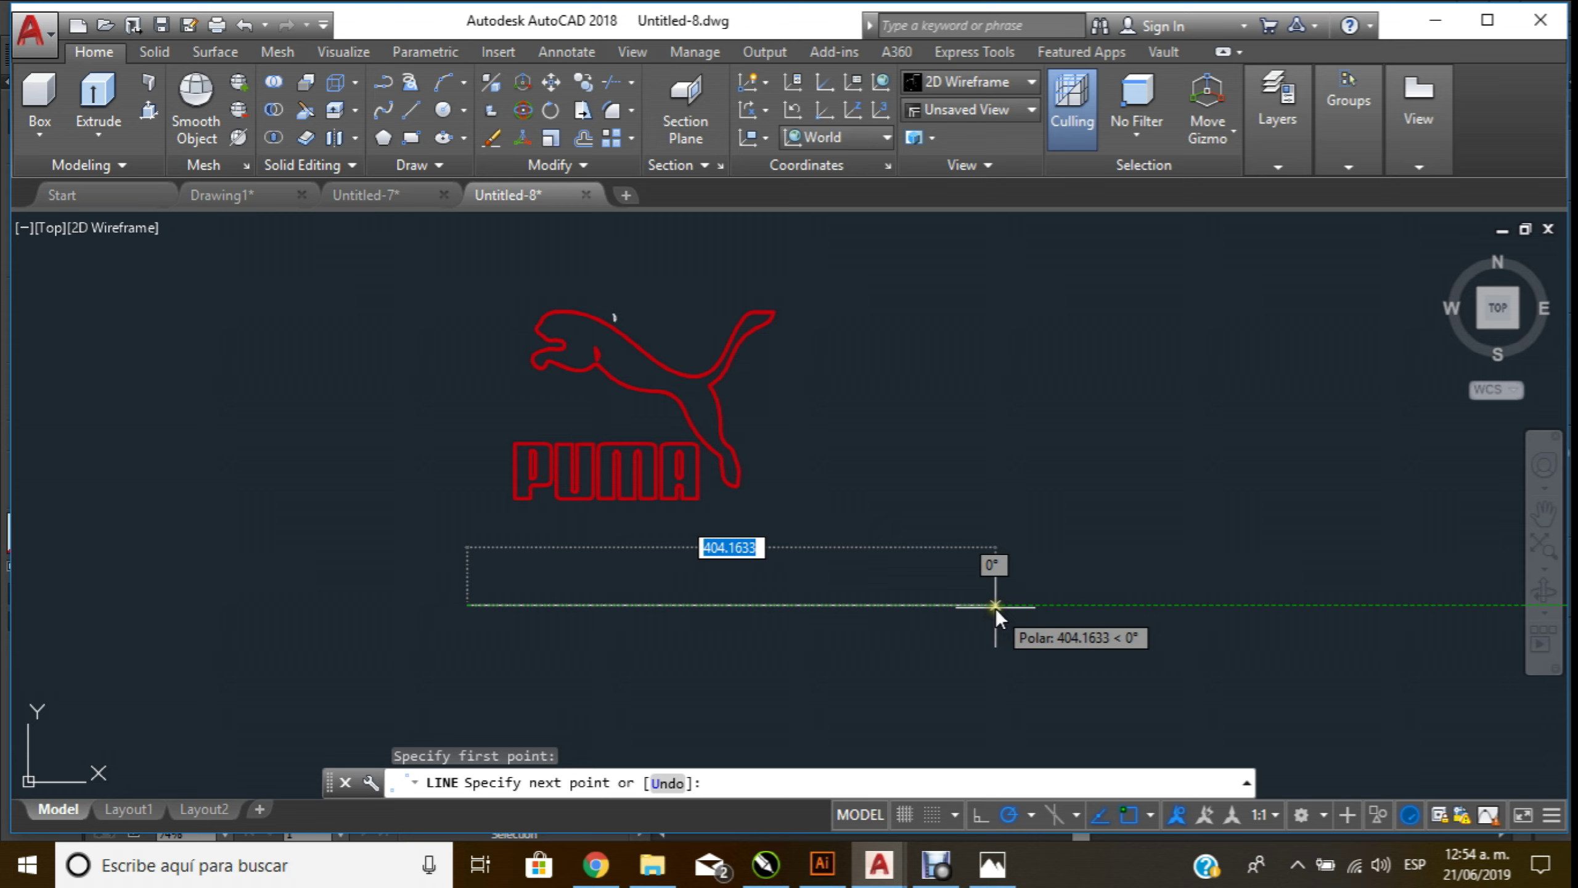
pyautogui.write('200')
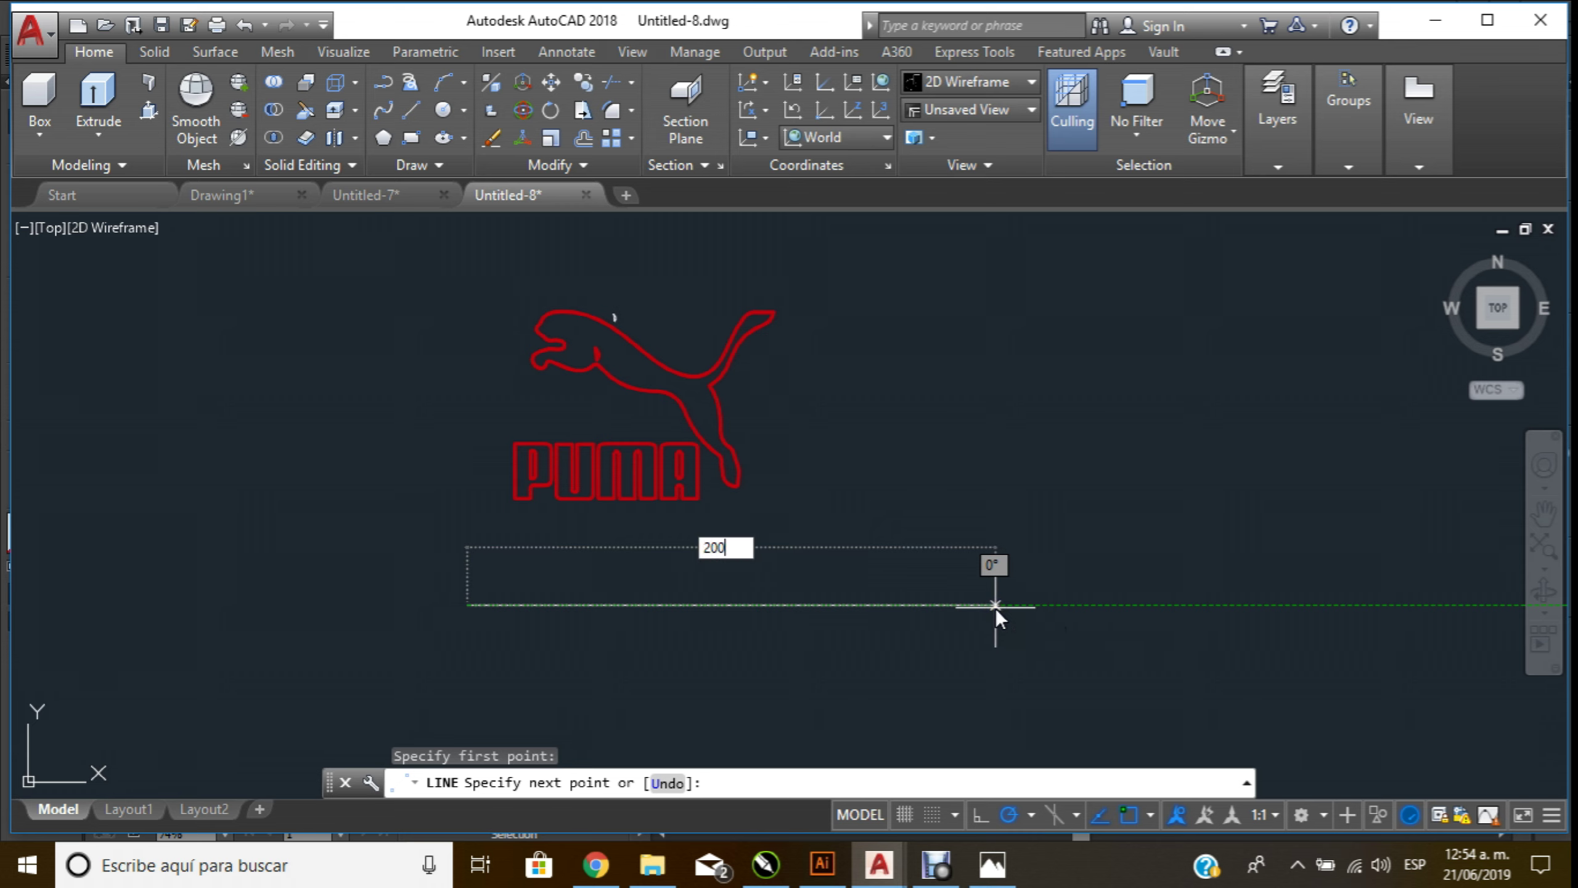
pyautogui.press('Return')
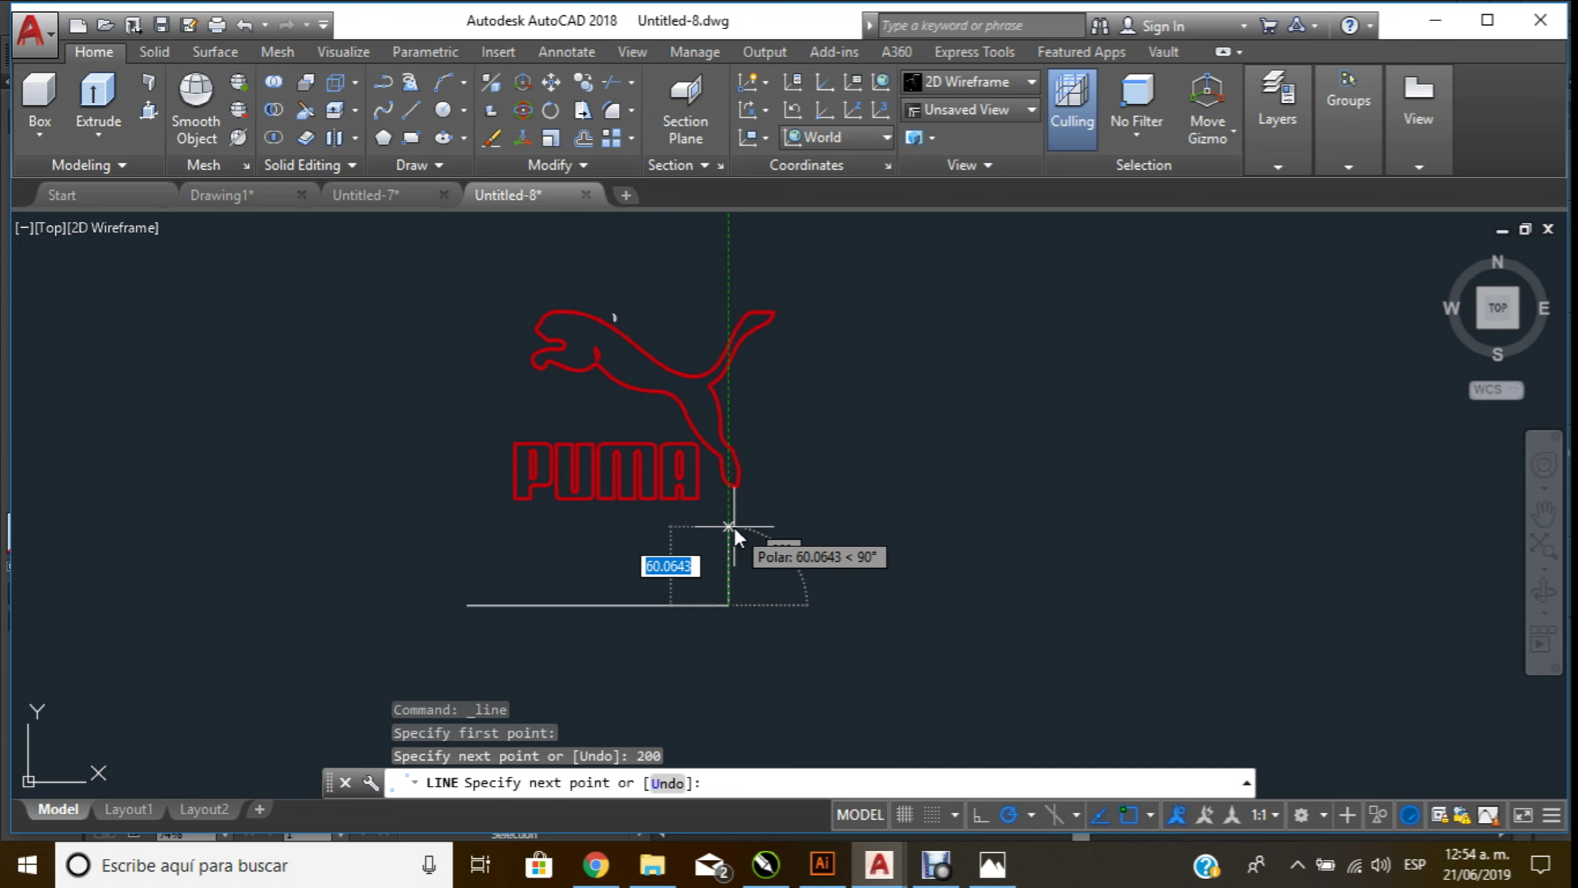
pyautogui.write('100')
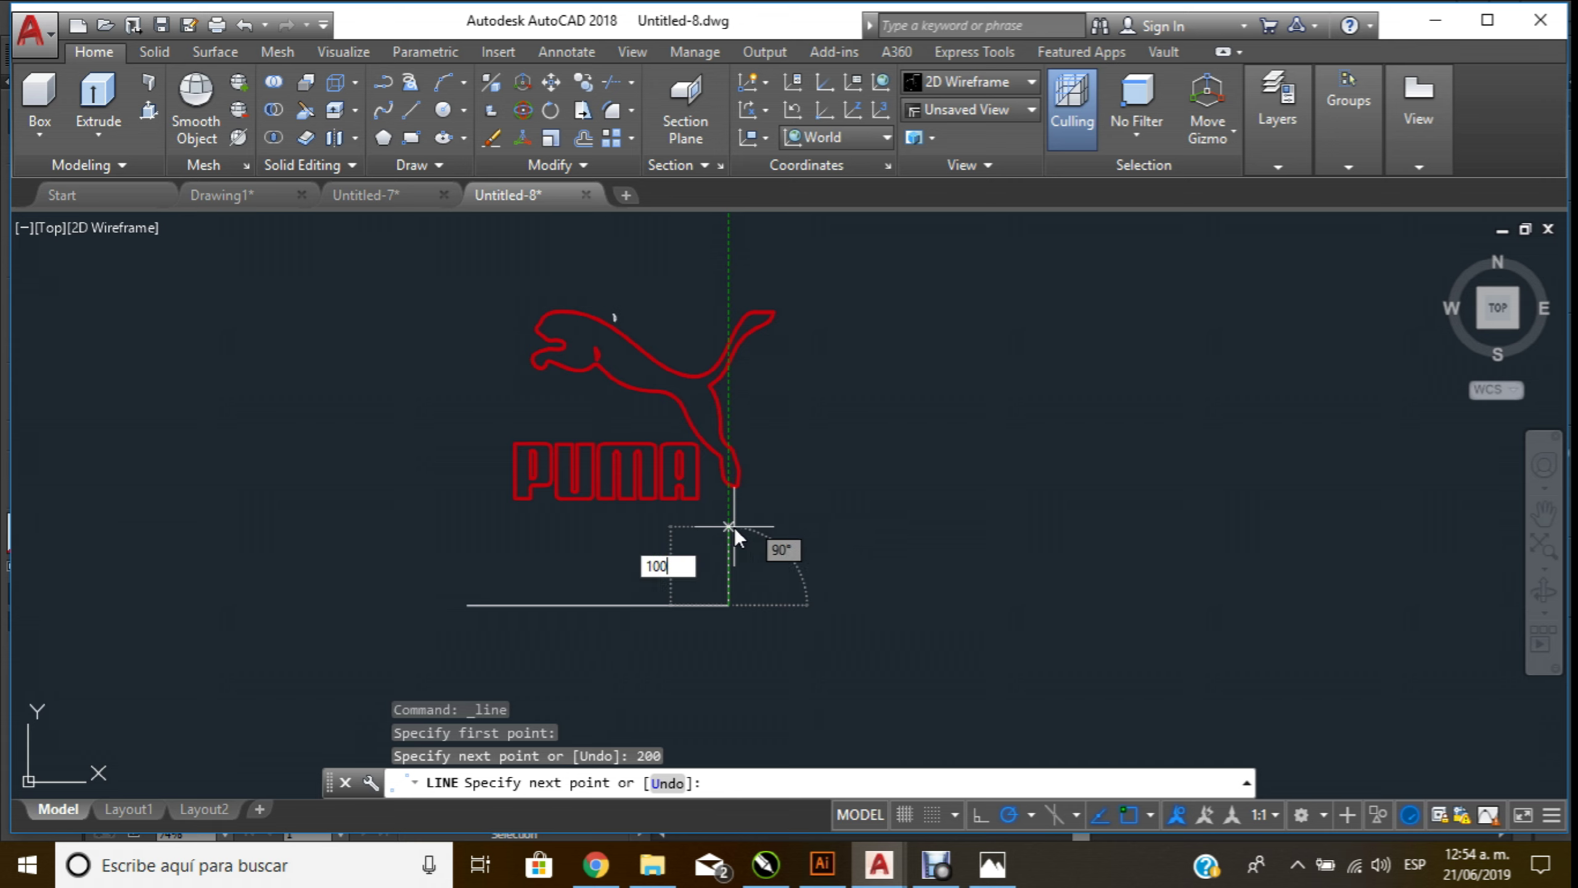
pyautogui.press('Return')
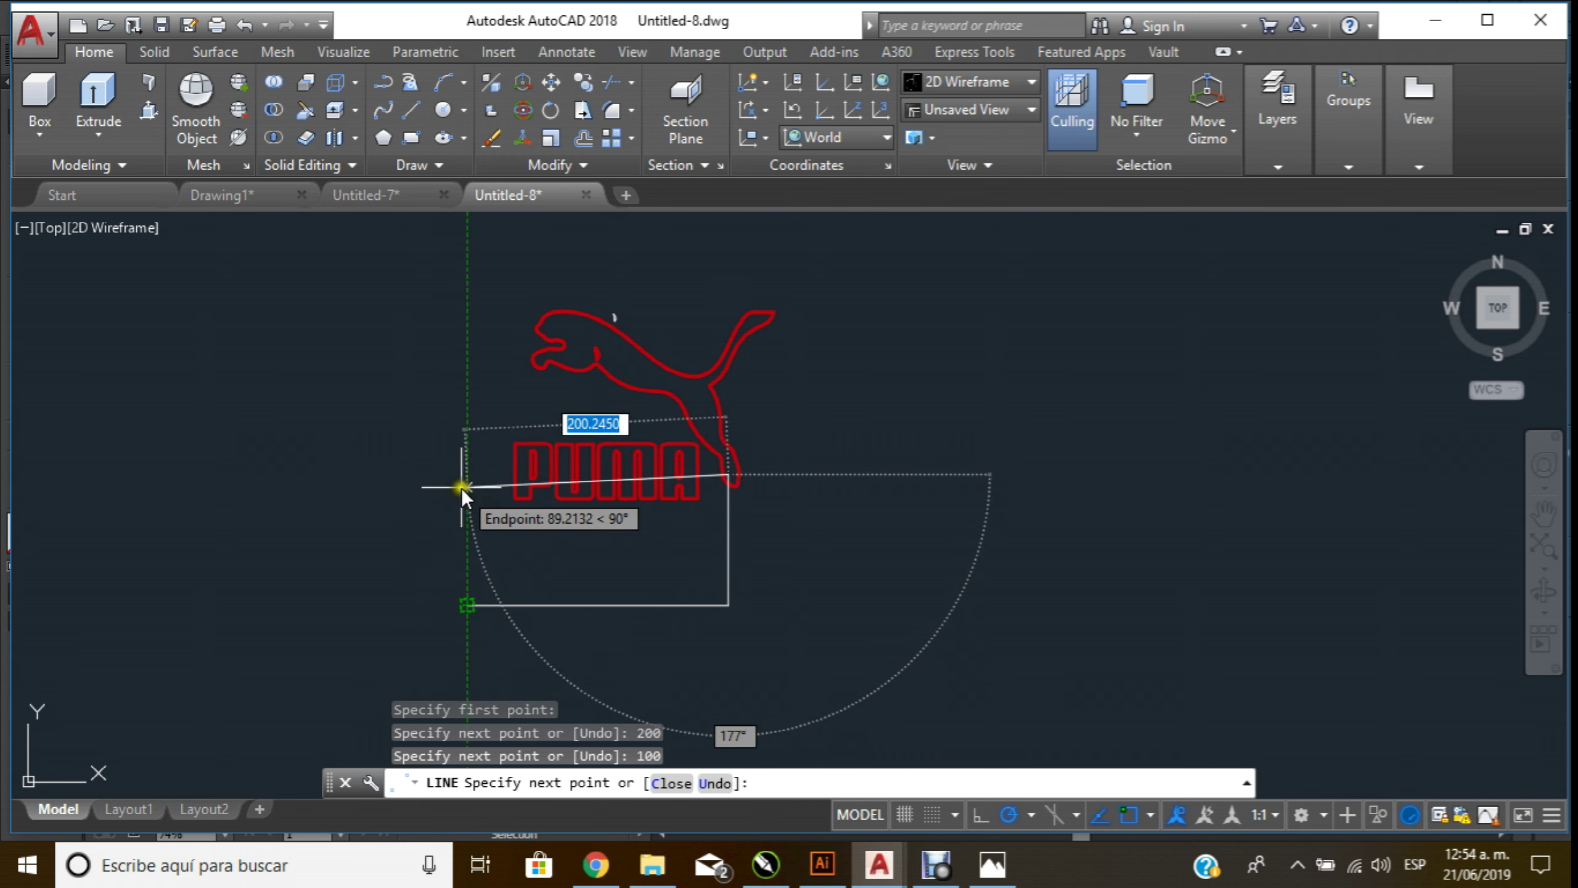
pyautogui.click(464, 477)
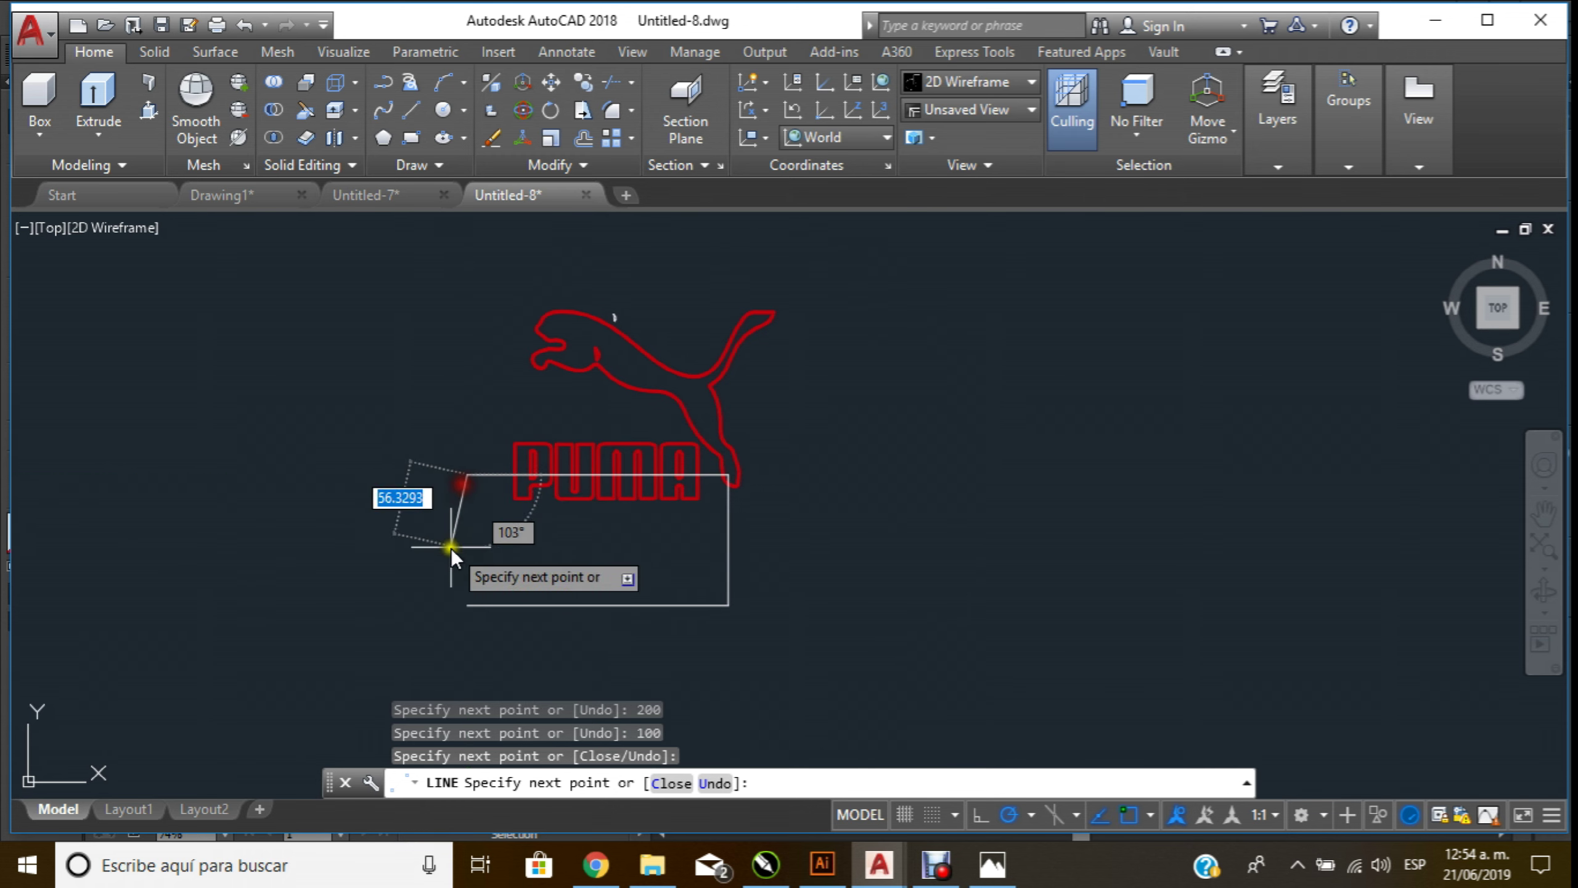
pyautogui.click(463, 602)
pyautogui.press('Escape')
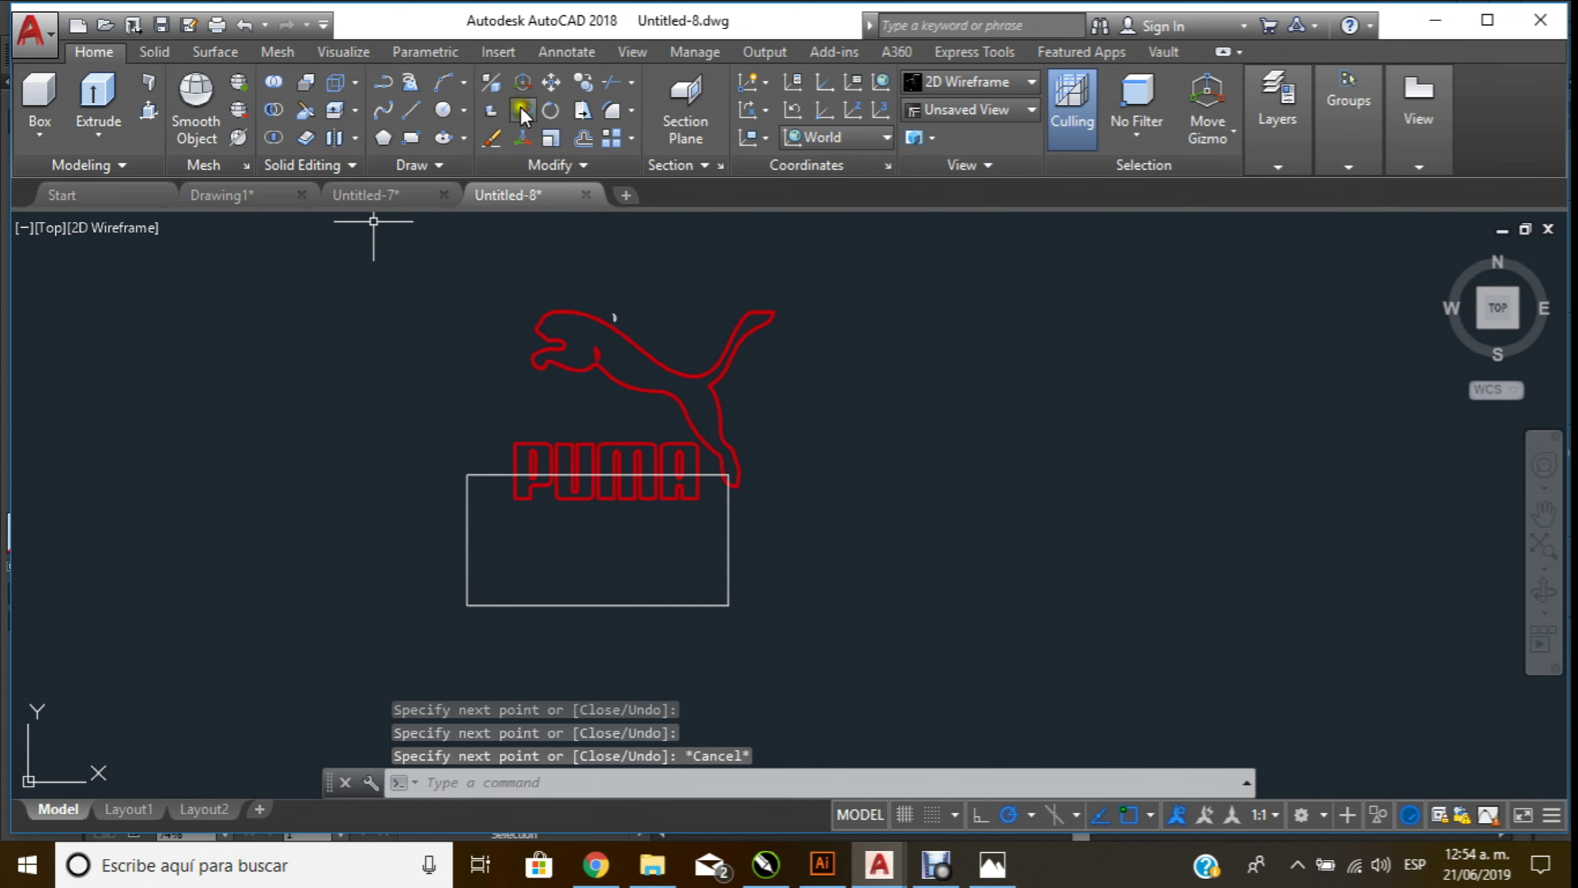
# Try moving the rectangle, then undo the accidental move of its bottom line
pyautogui.click(568, 83)
pyautogui.click(625, 336)
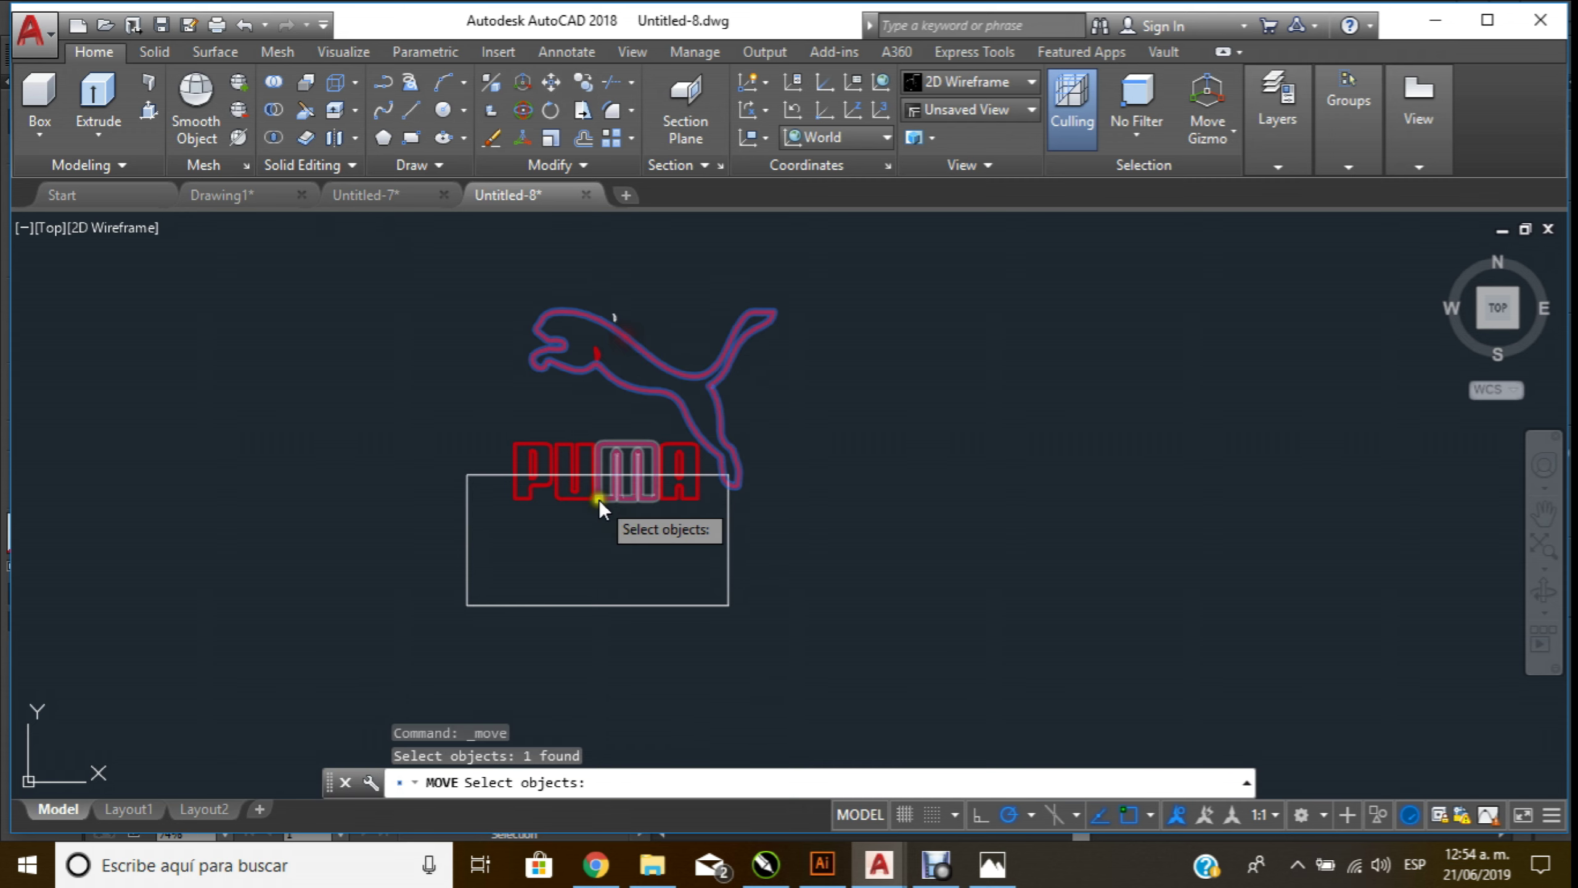
pyautogui.click(504, 426)
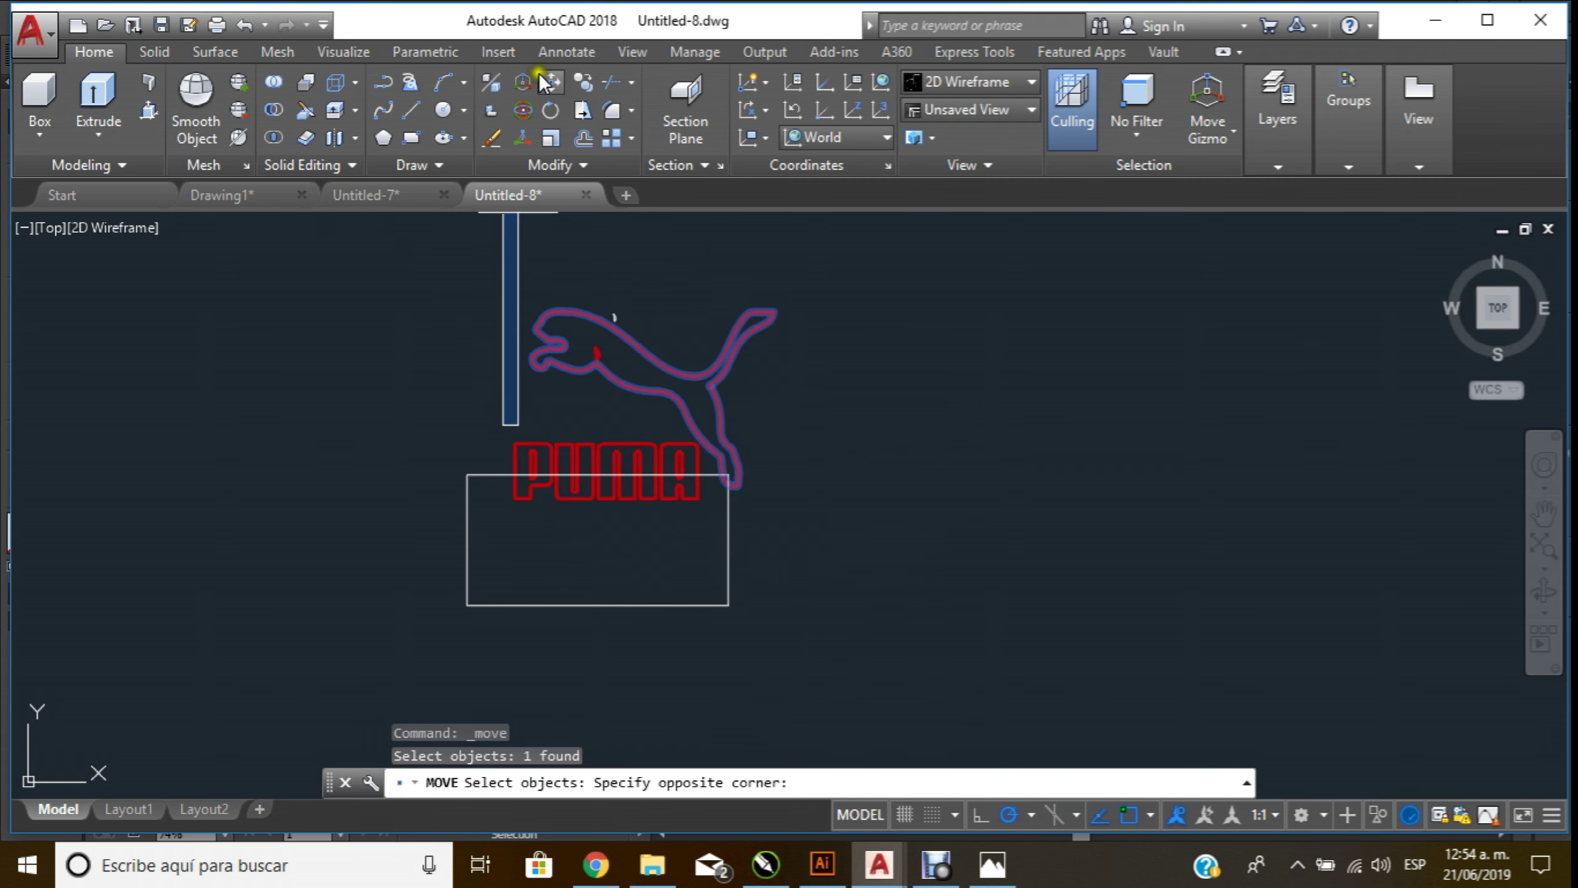
pyautogui.click(550, 83)
pyautogui.click(724, 604)
pyautogui.press('Return')
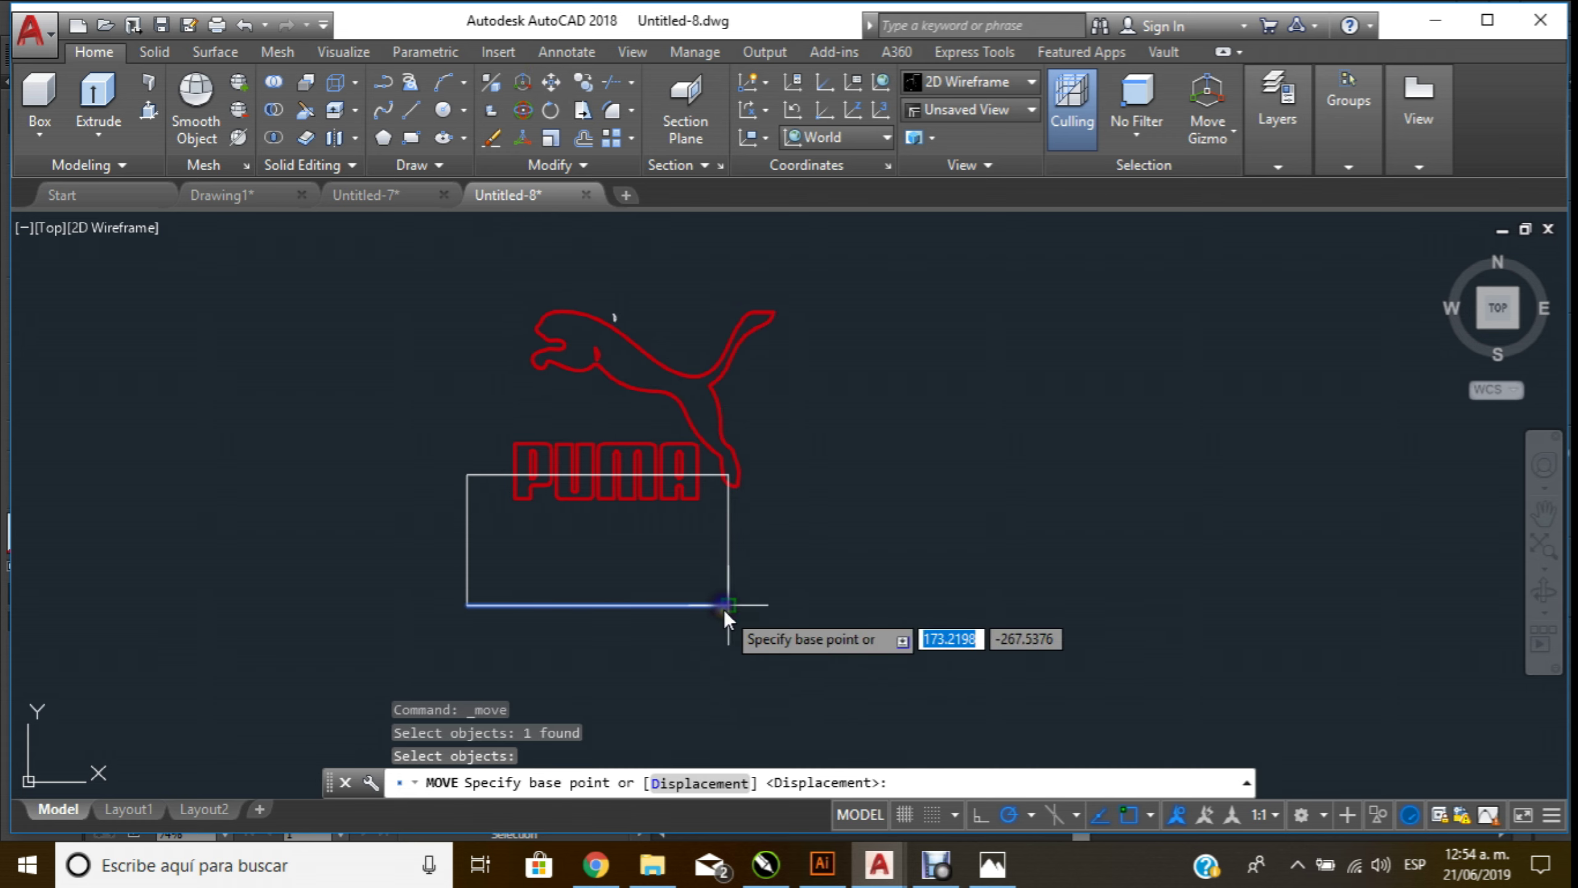
pyautogui.click(728, 605)
pyautogui.click(441, 584)
pyautogui.press('Escape')
pyautogui.hotkey('ctrl', 'z')
# Window-select the whole rectangle and move it to an empty spot right of the logo
pyautogui.click(795, 657)
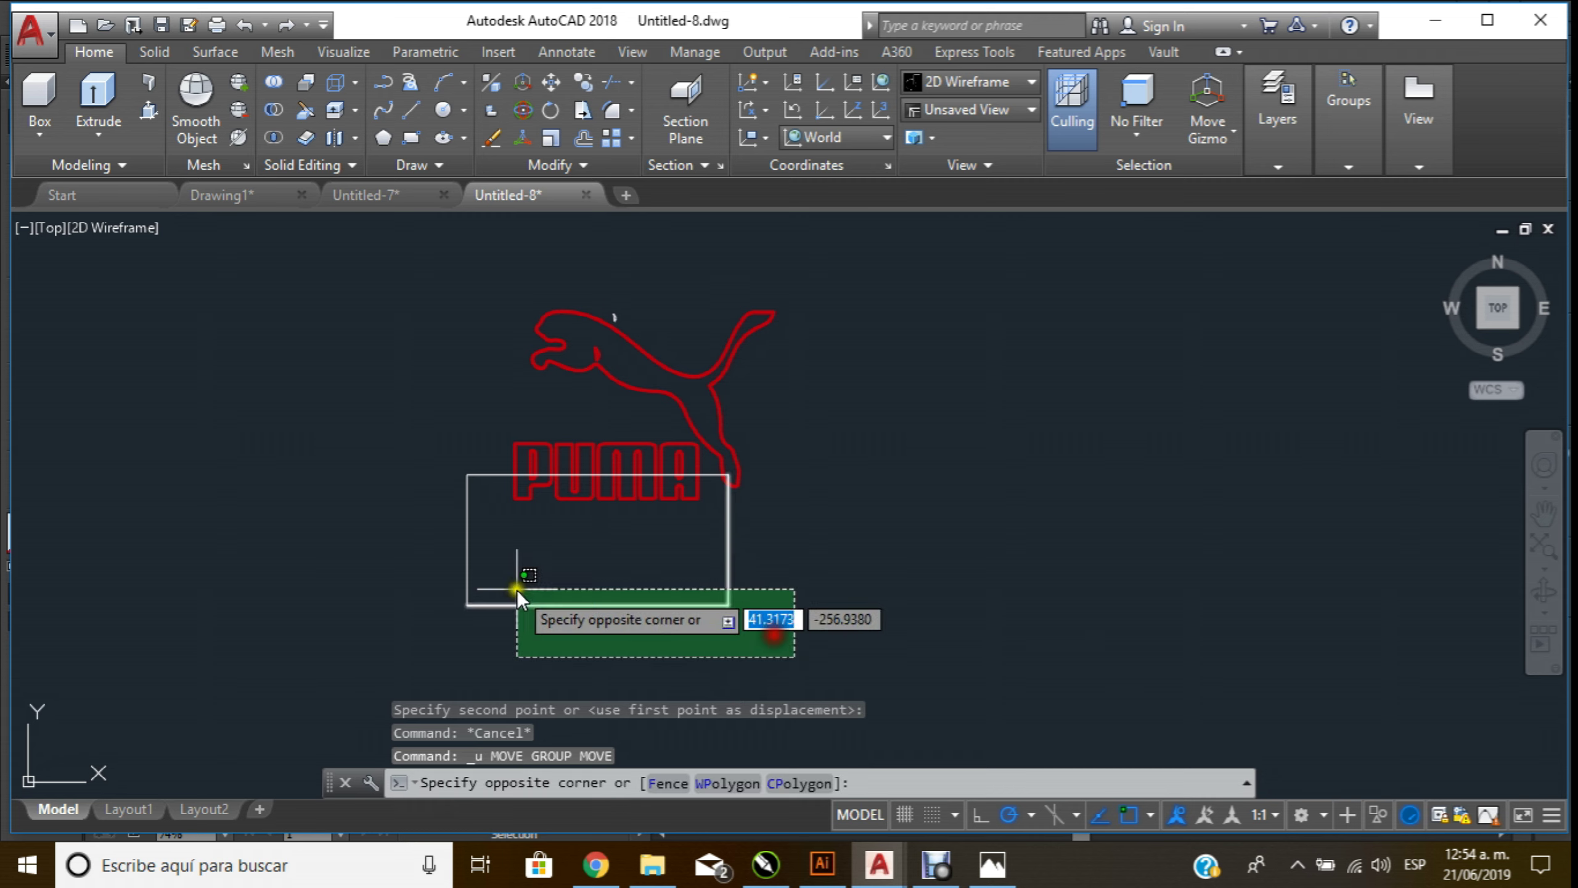
pyautogui.click(457, 521)
pyautogui.click(493, 479)
pyautogui.click(491, 373)
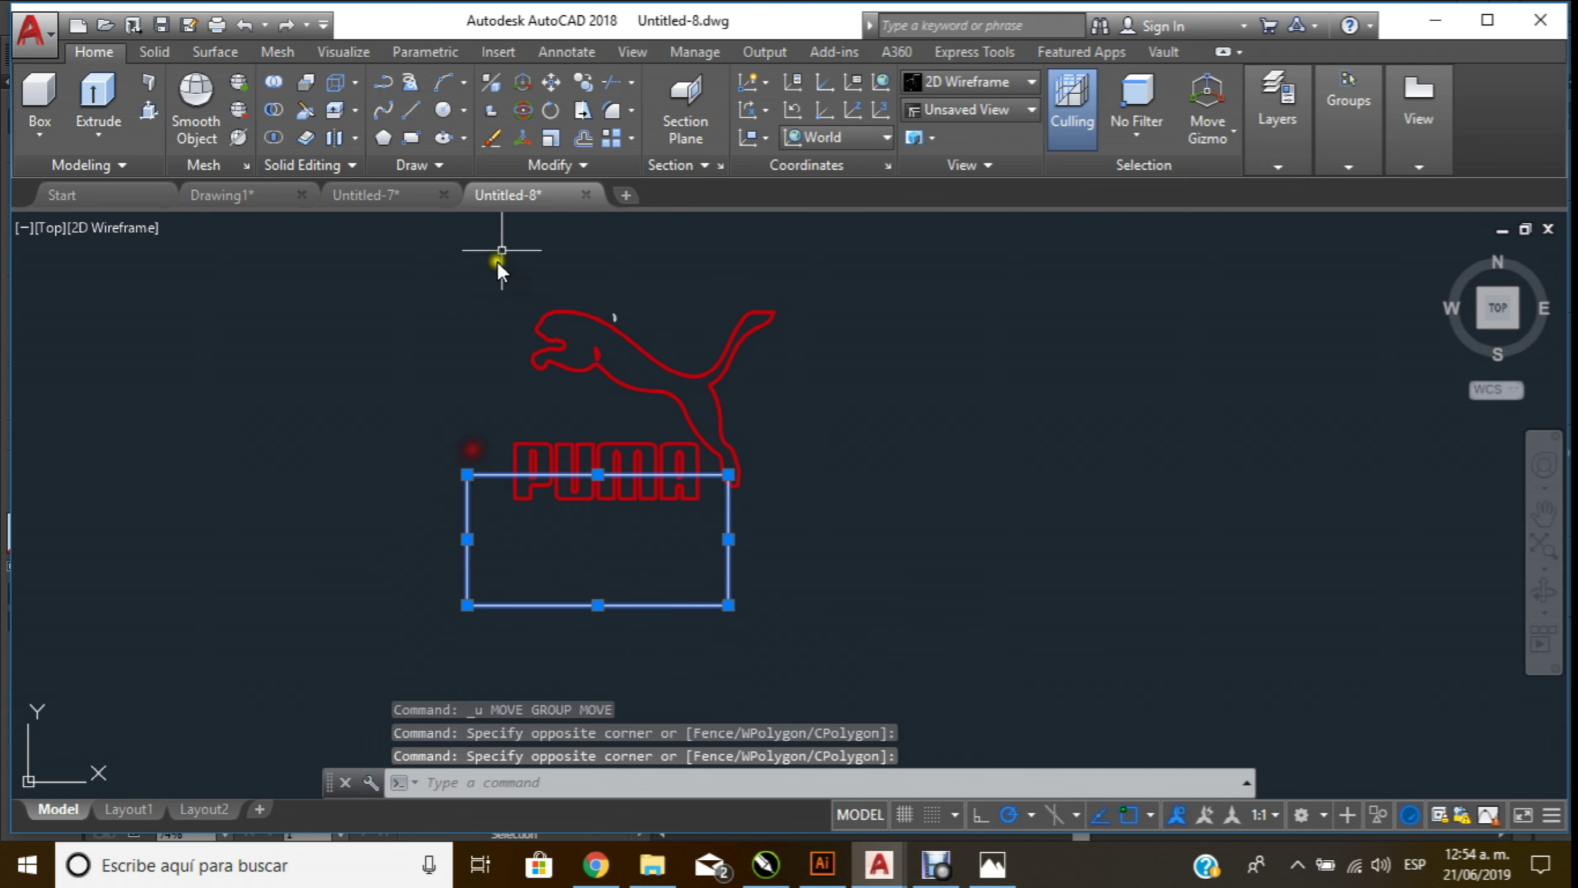
pyautogui.click(551, 81)
pyautogui.click(728, 604)
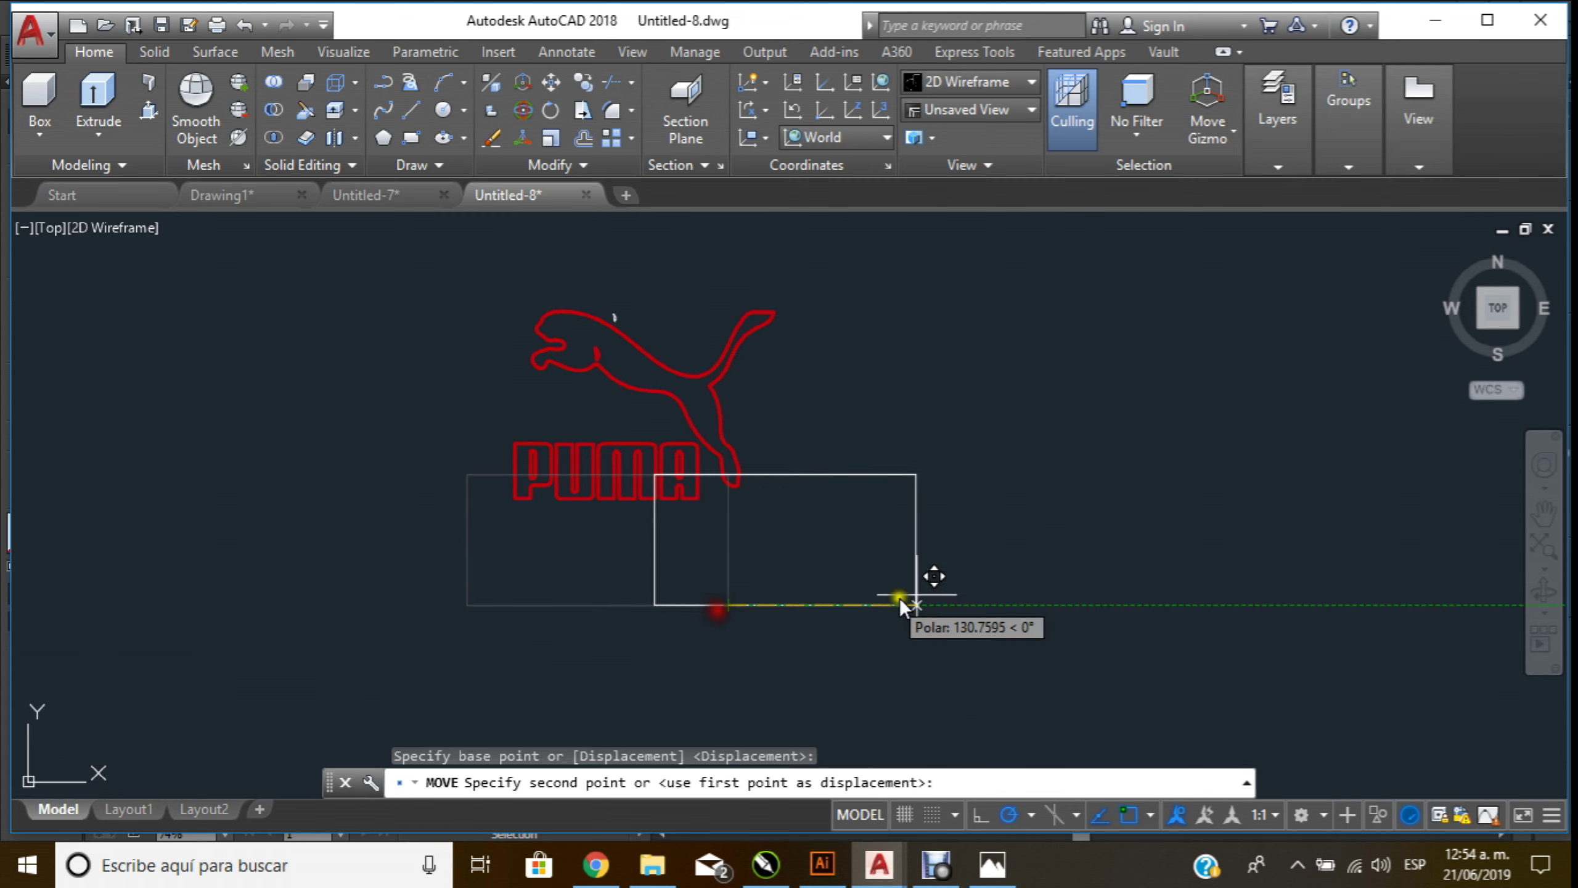
pyautogui.click(1160, 526)
pyautogui.click(458, 250)
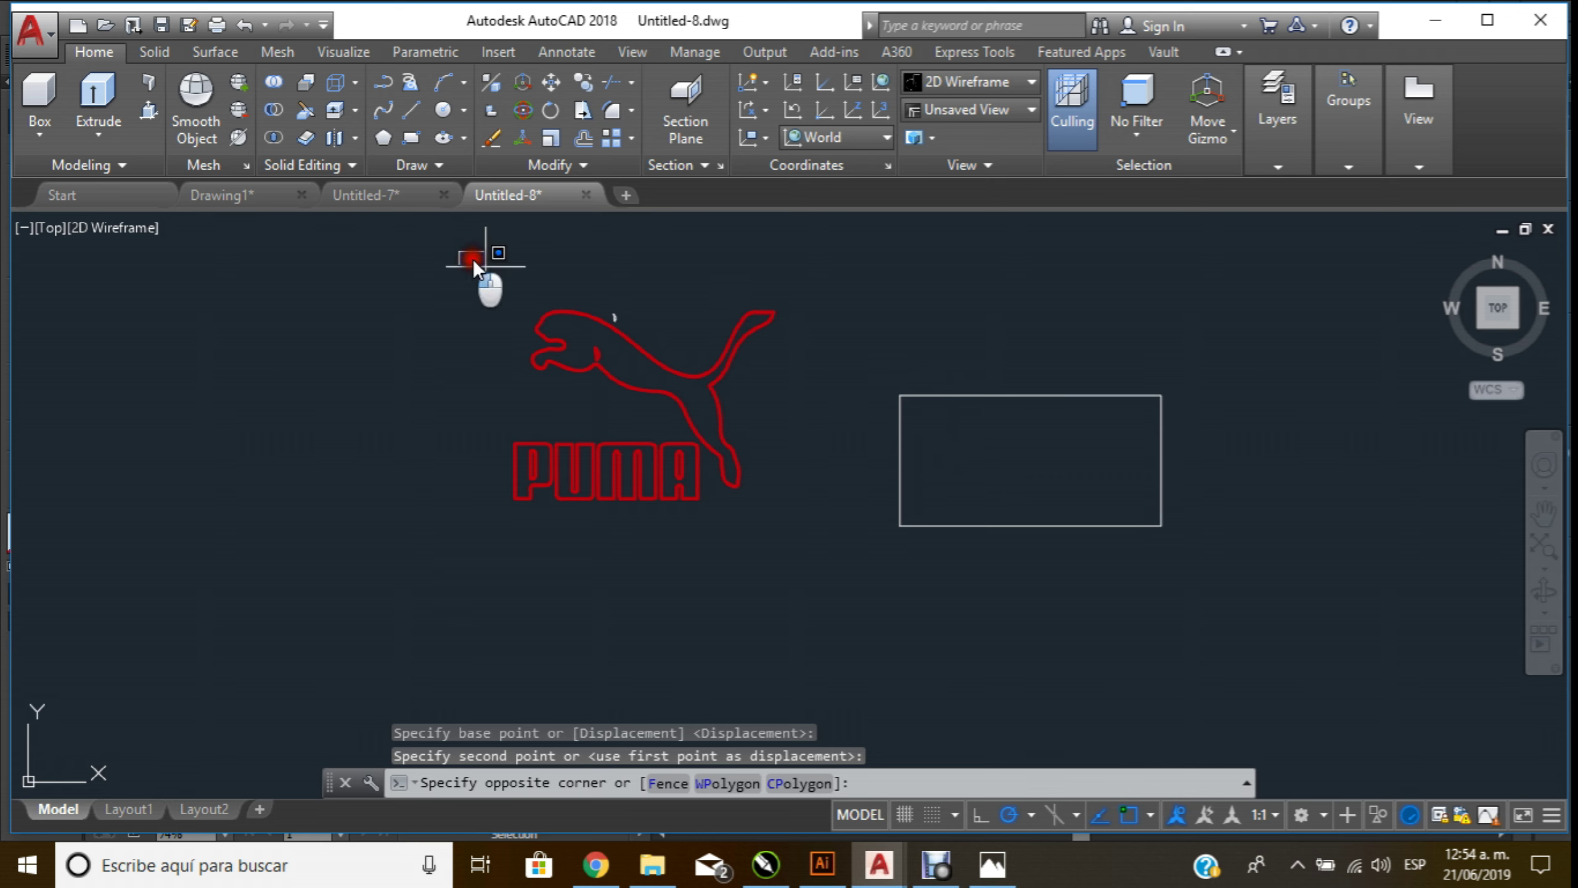
# Select the whole PUMA logo and switch its upper and lower curves to fit-point editing
pyautogui.click(844, 624)
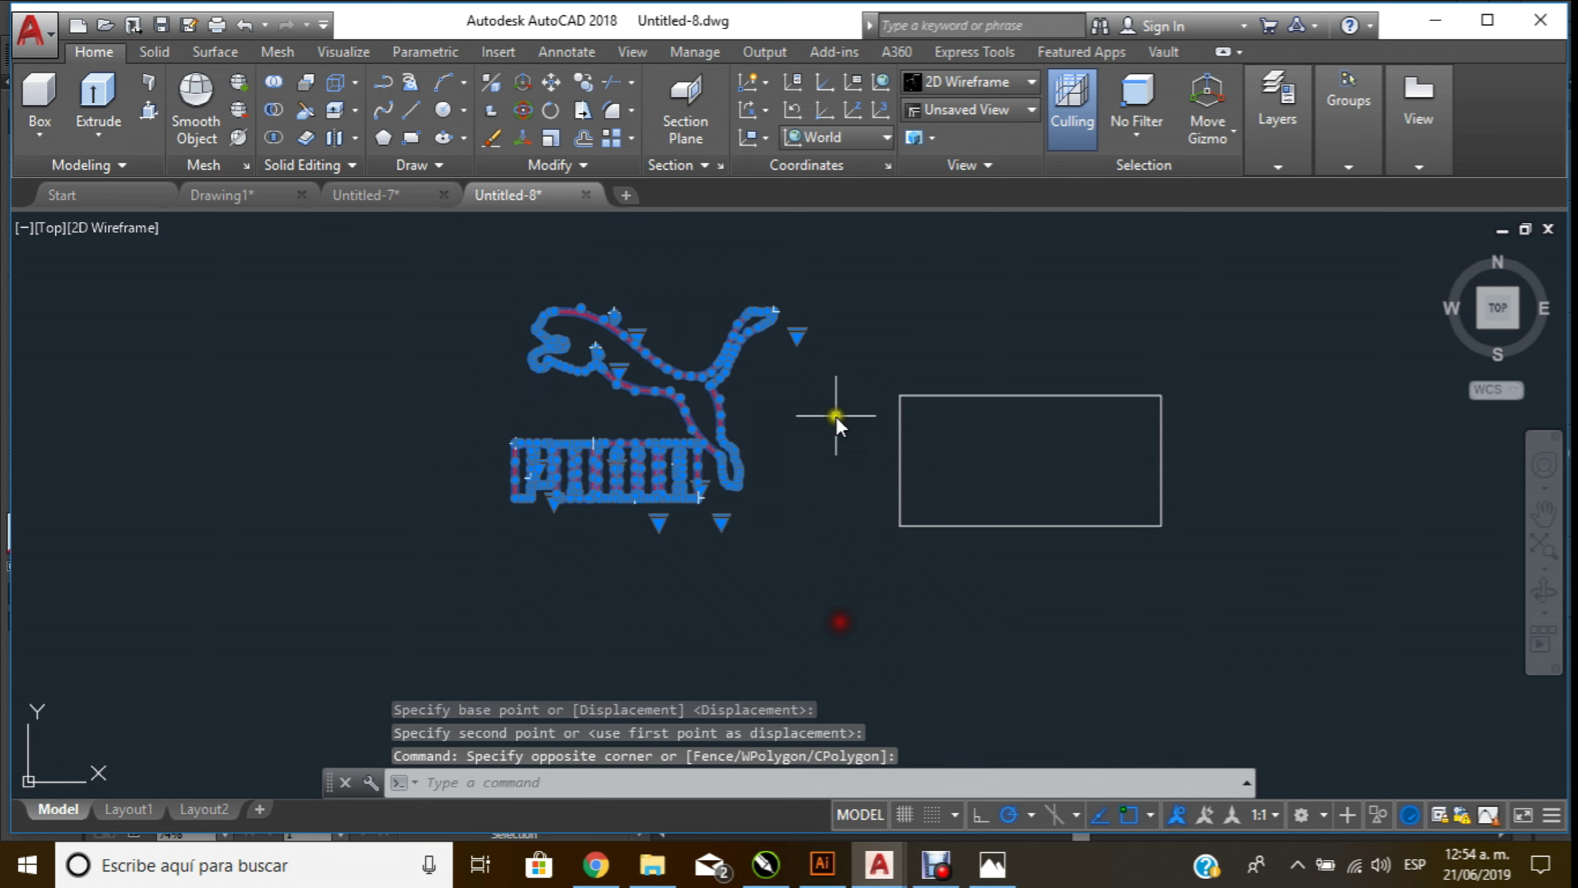
pyautogui.click(796, 336)
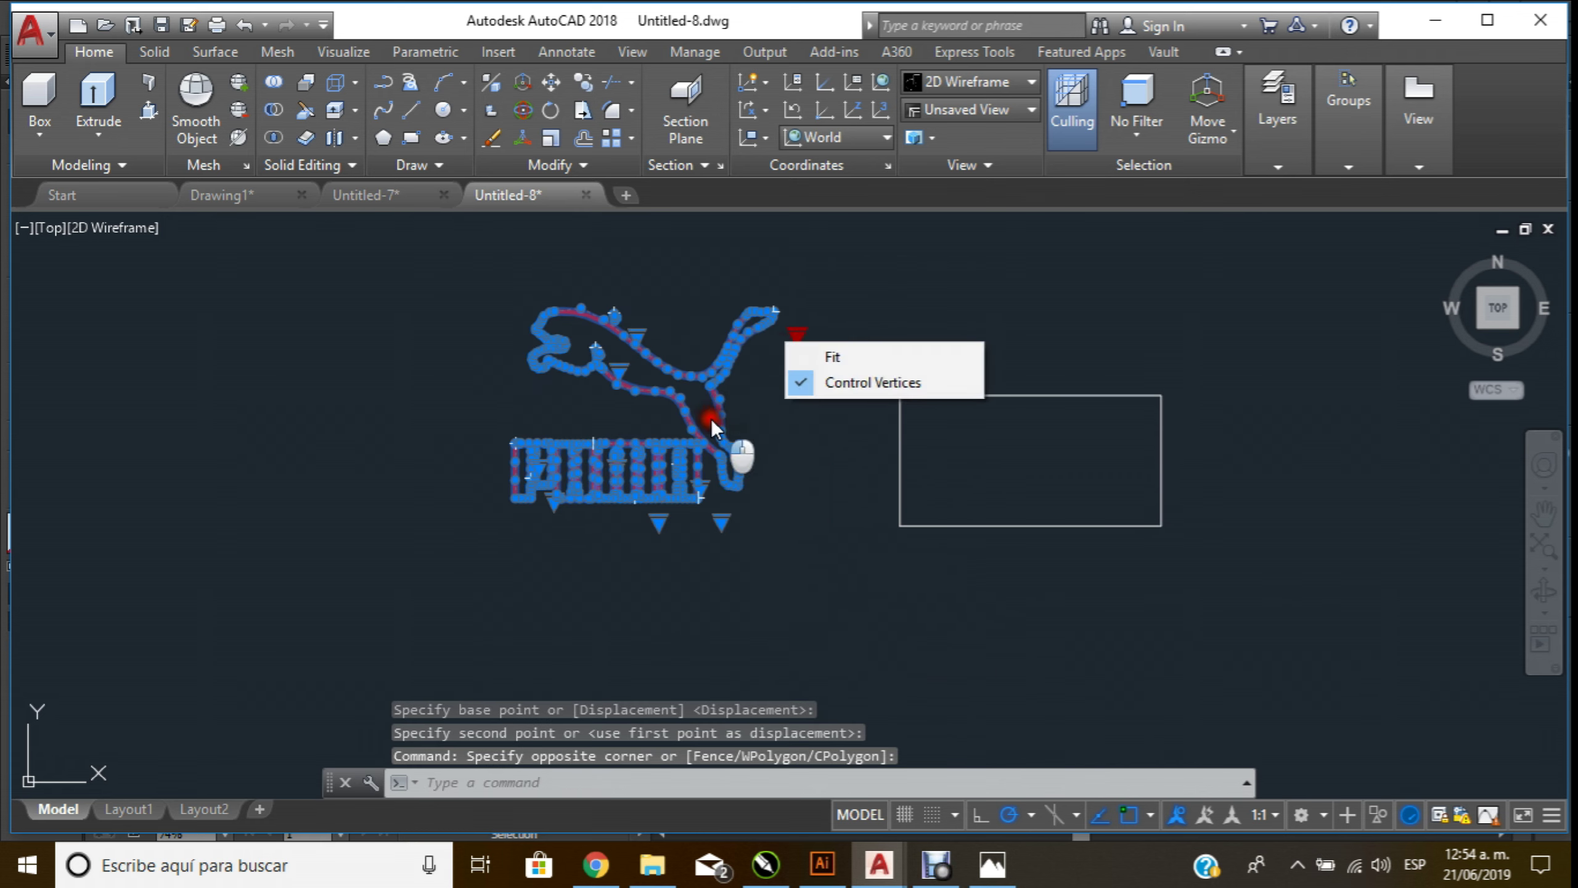
pyautogui.click(834, 358)
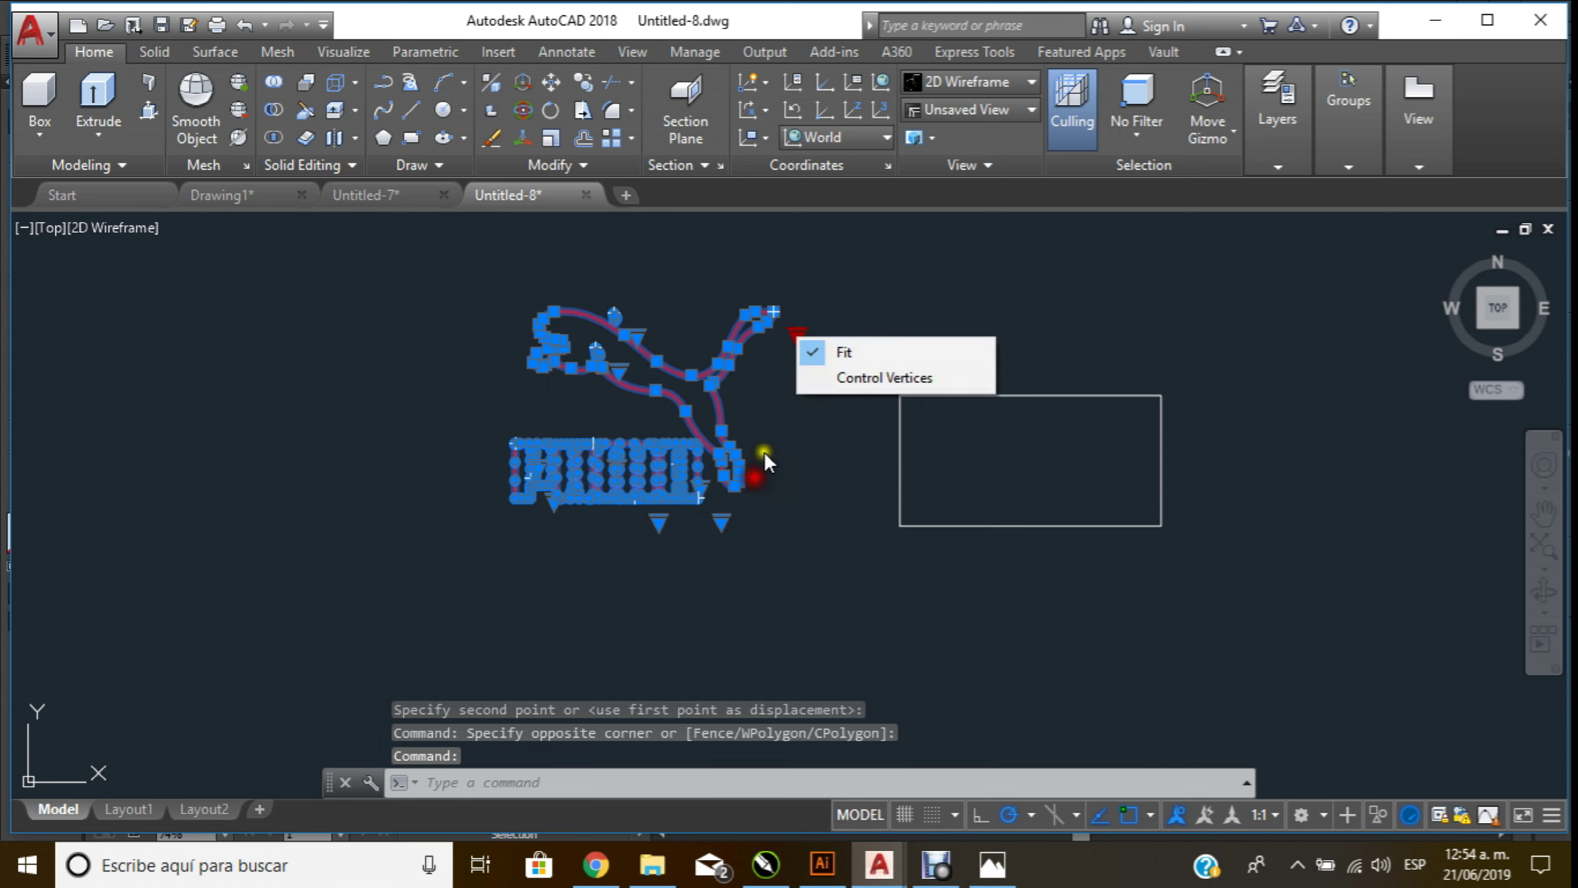
pyautogui.click(846, 355)
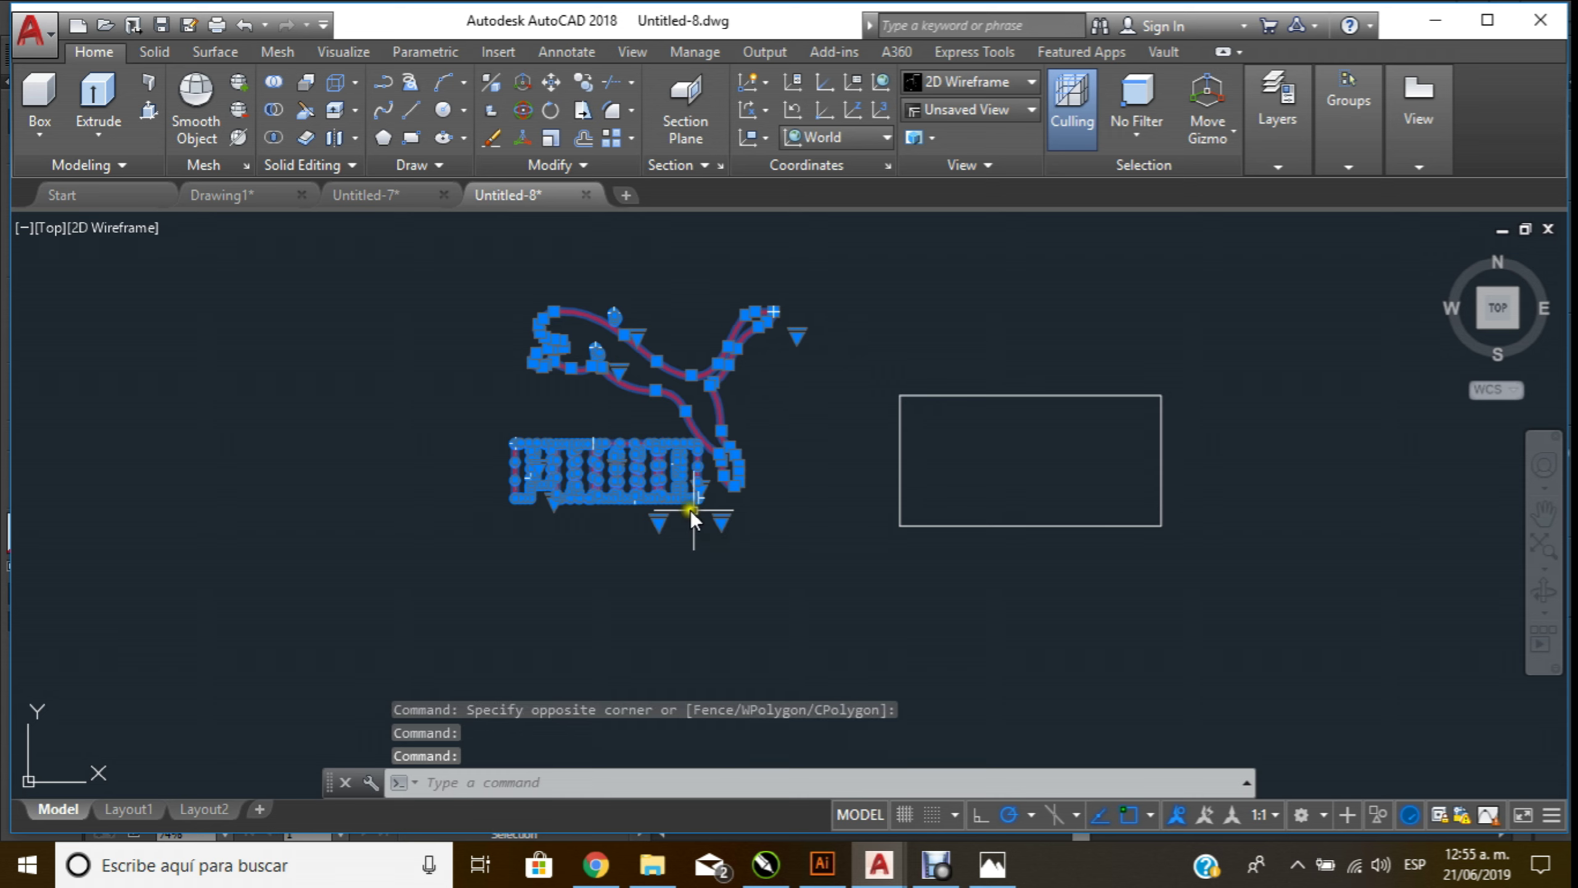
pyautogui.click(724, 521)
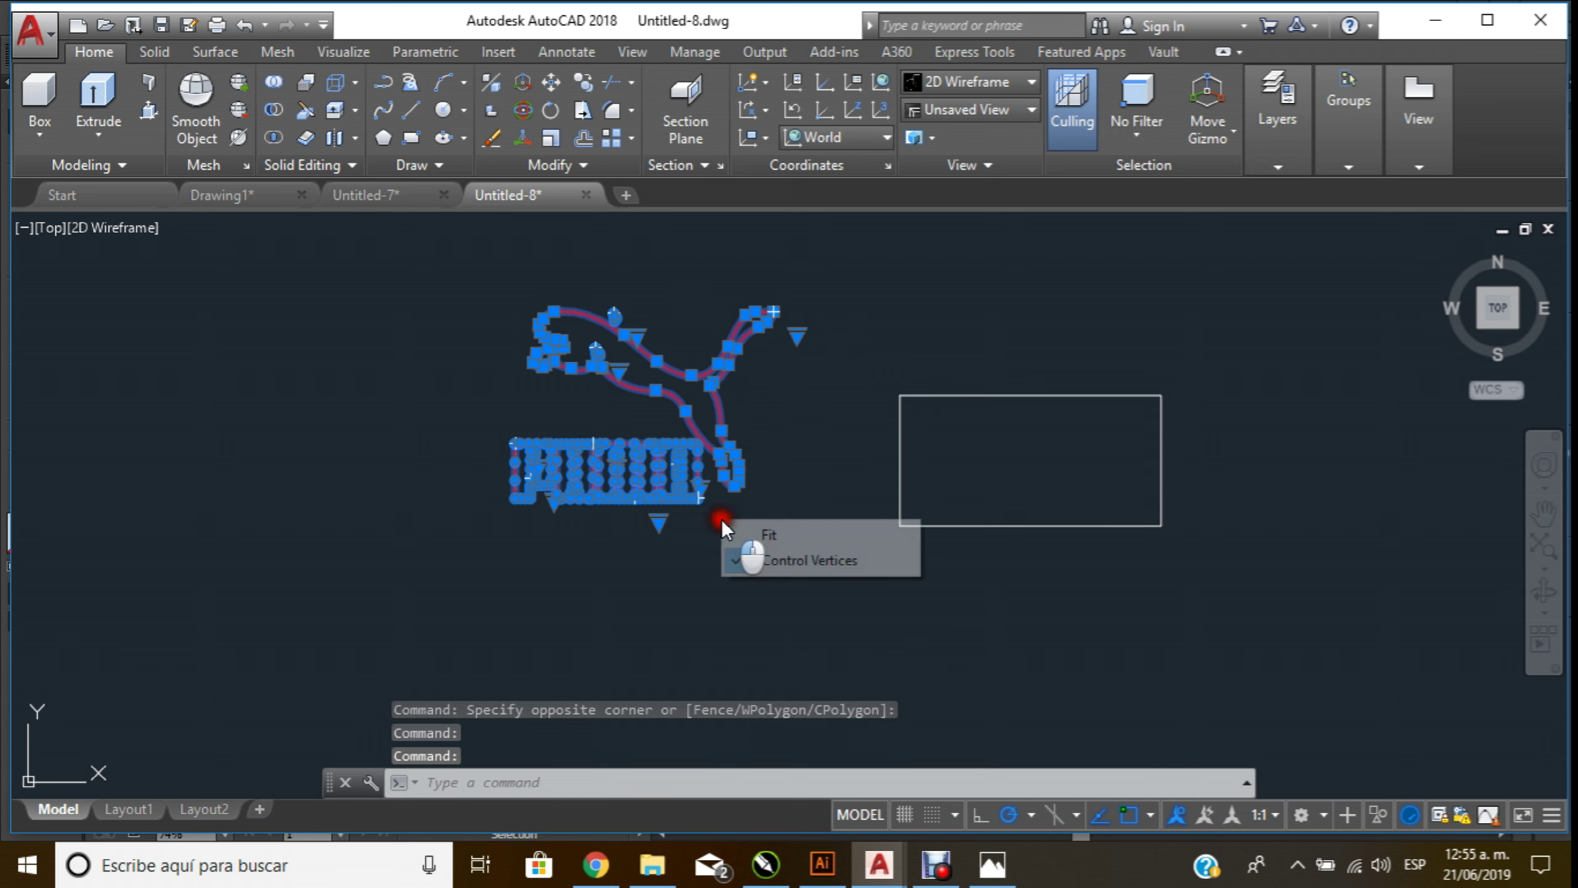
pyautogui.click(782, 540)
pyautogui.click(551, 82)
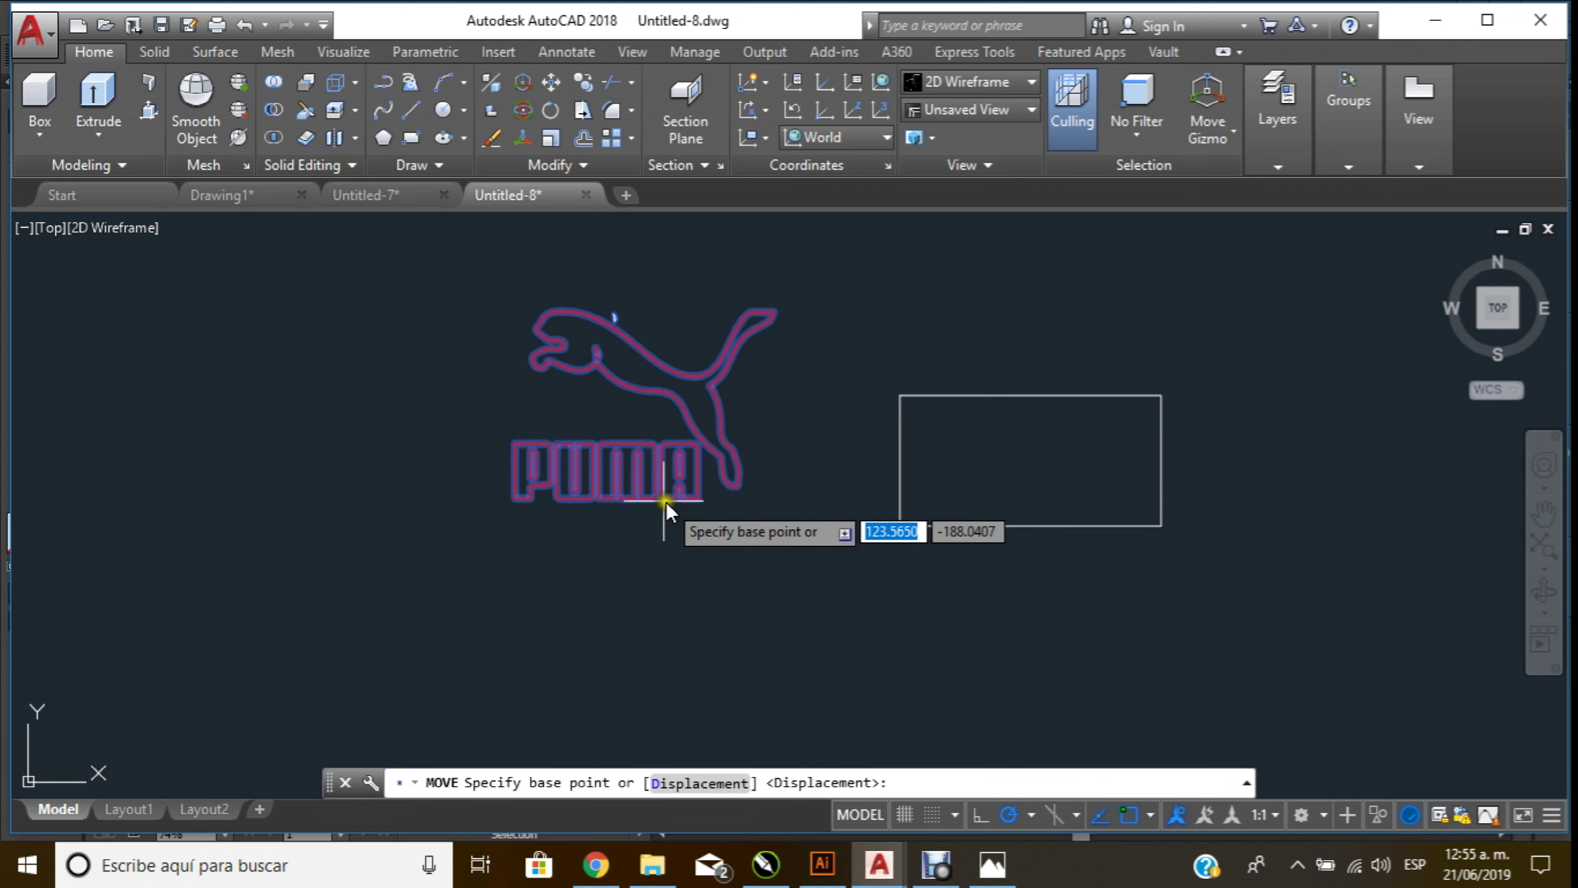
# Shift the logo toward the rectangle and scale it by 0.5 from its lower-right corner
pyautogui.click(699, 498)
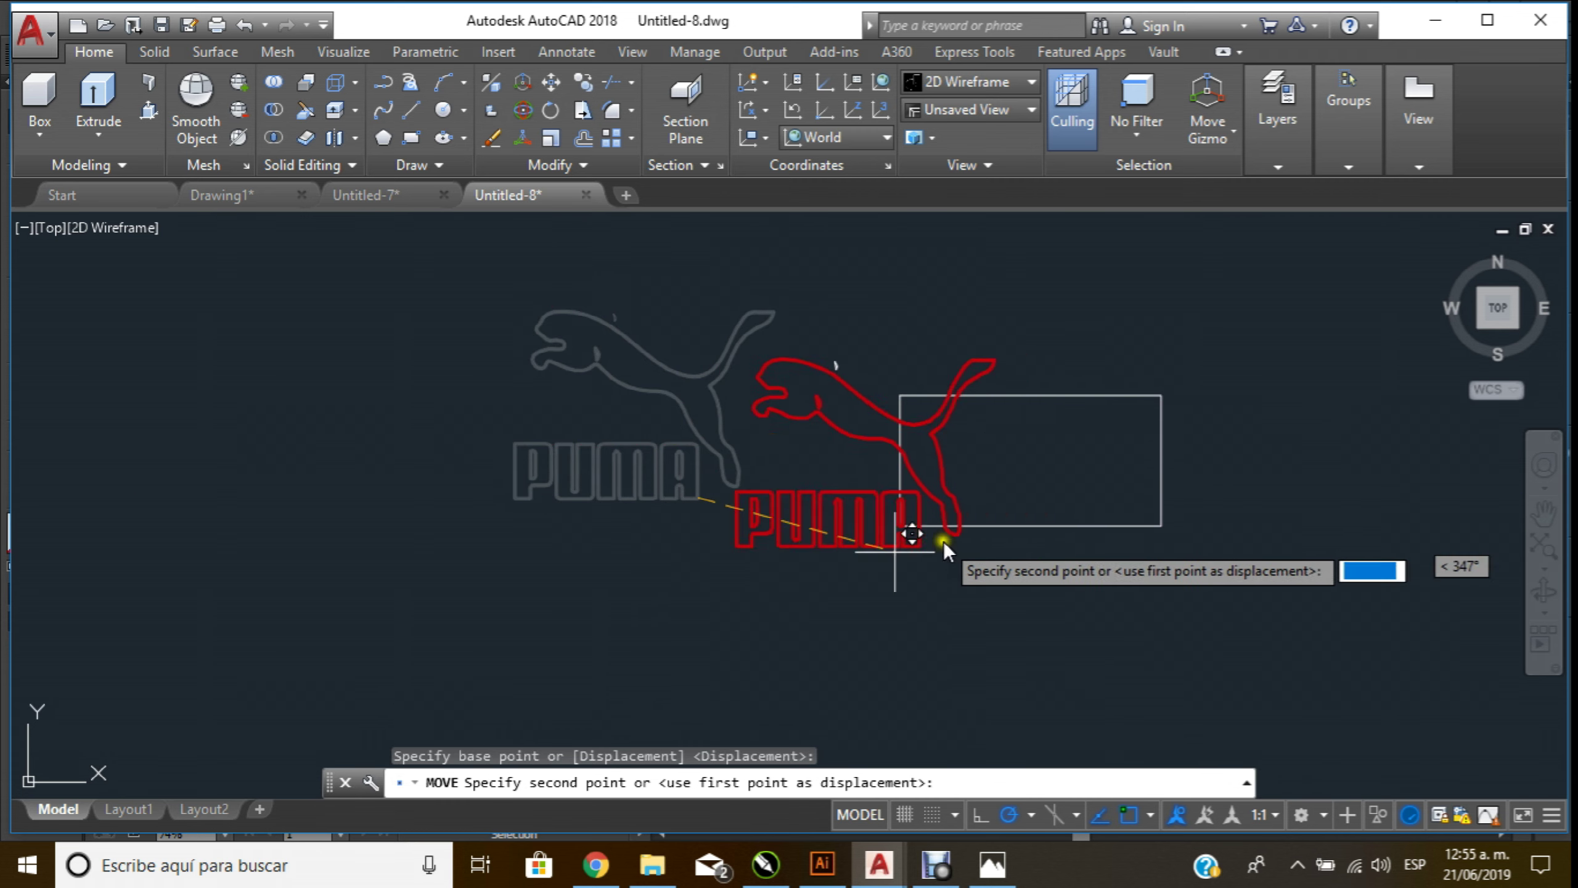
pyautogui.click(737, 550)
pyautogui.write('scale')
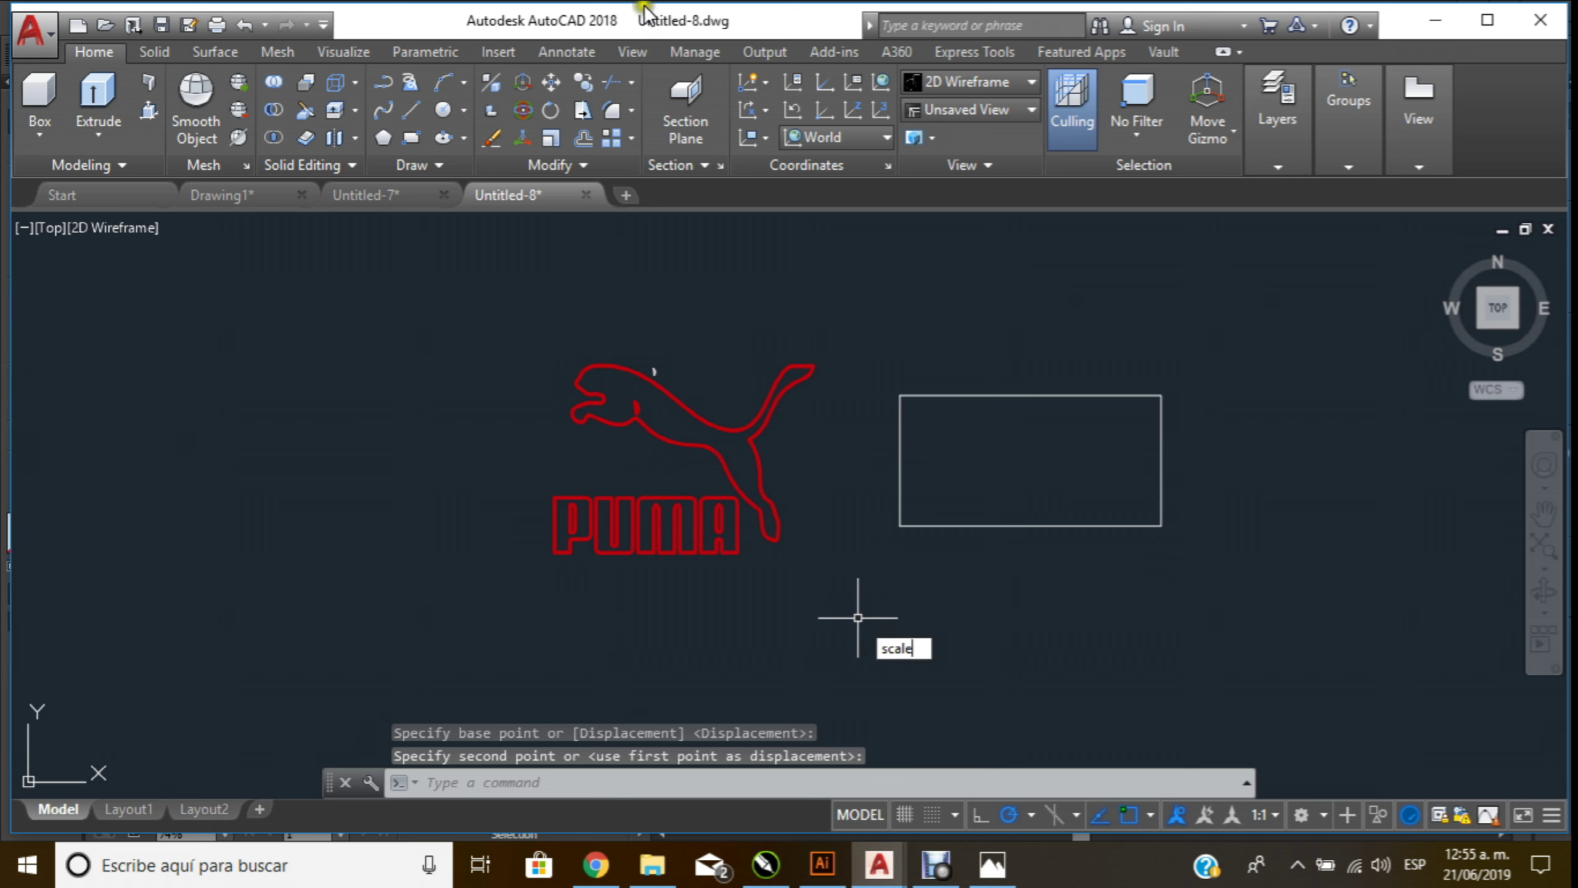
pyautogui.press('Return')
pyautogui.click(462, 254)
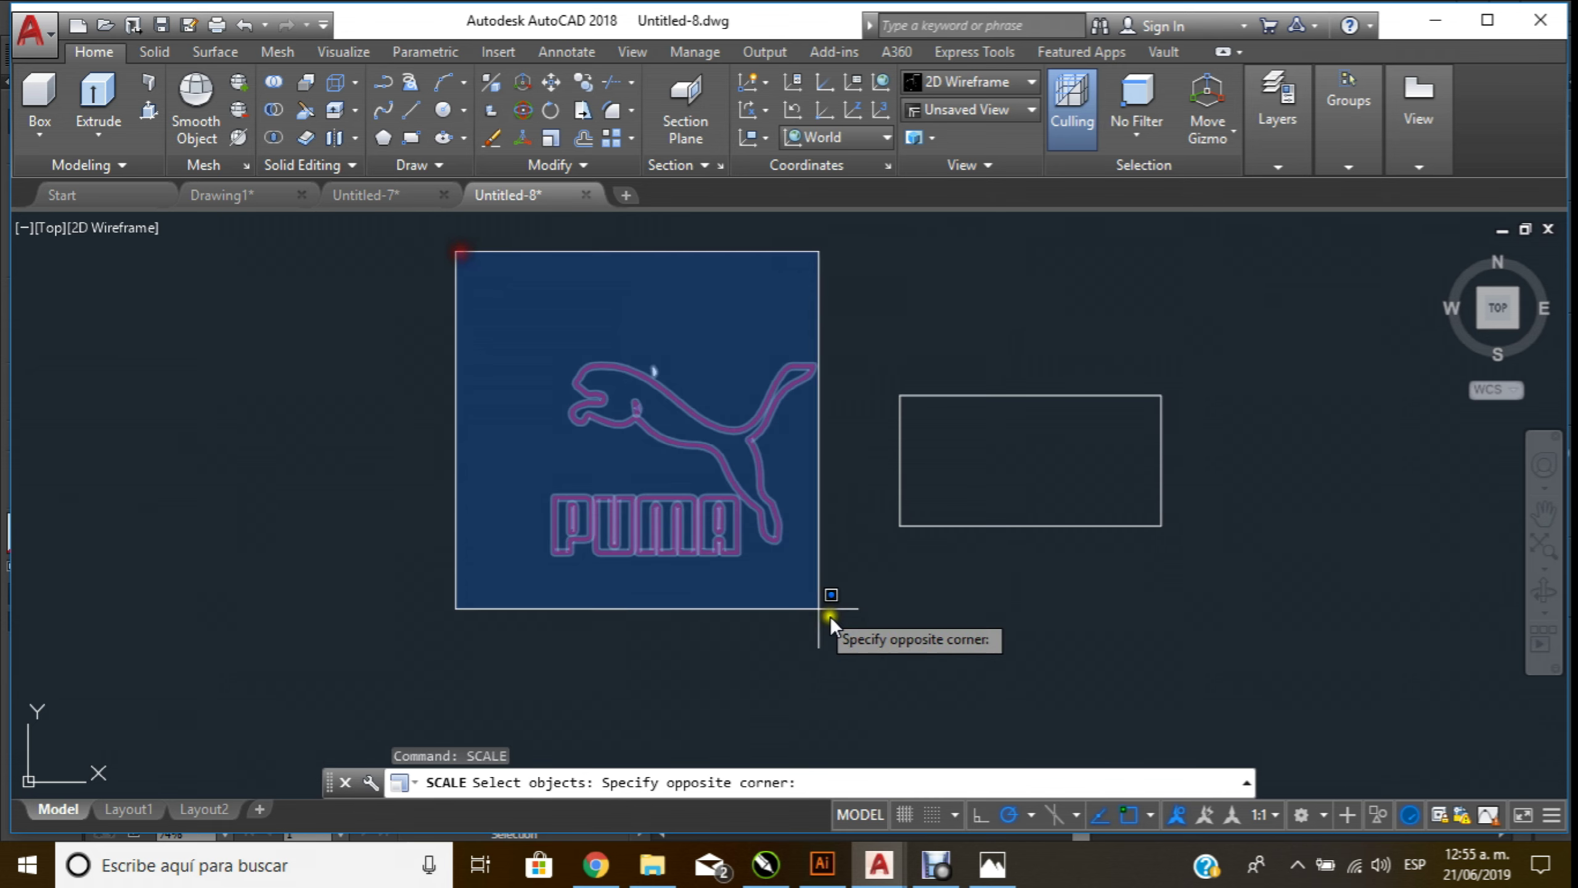
pyautogui.click(859, 637)
pyautogui.press('Return')
pyautogui.click(737, 551)
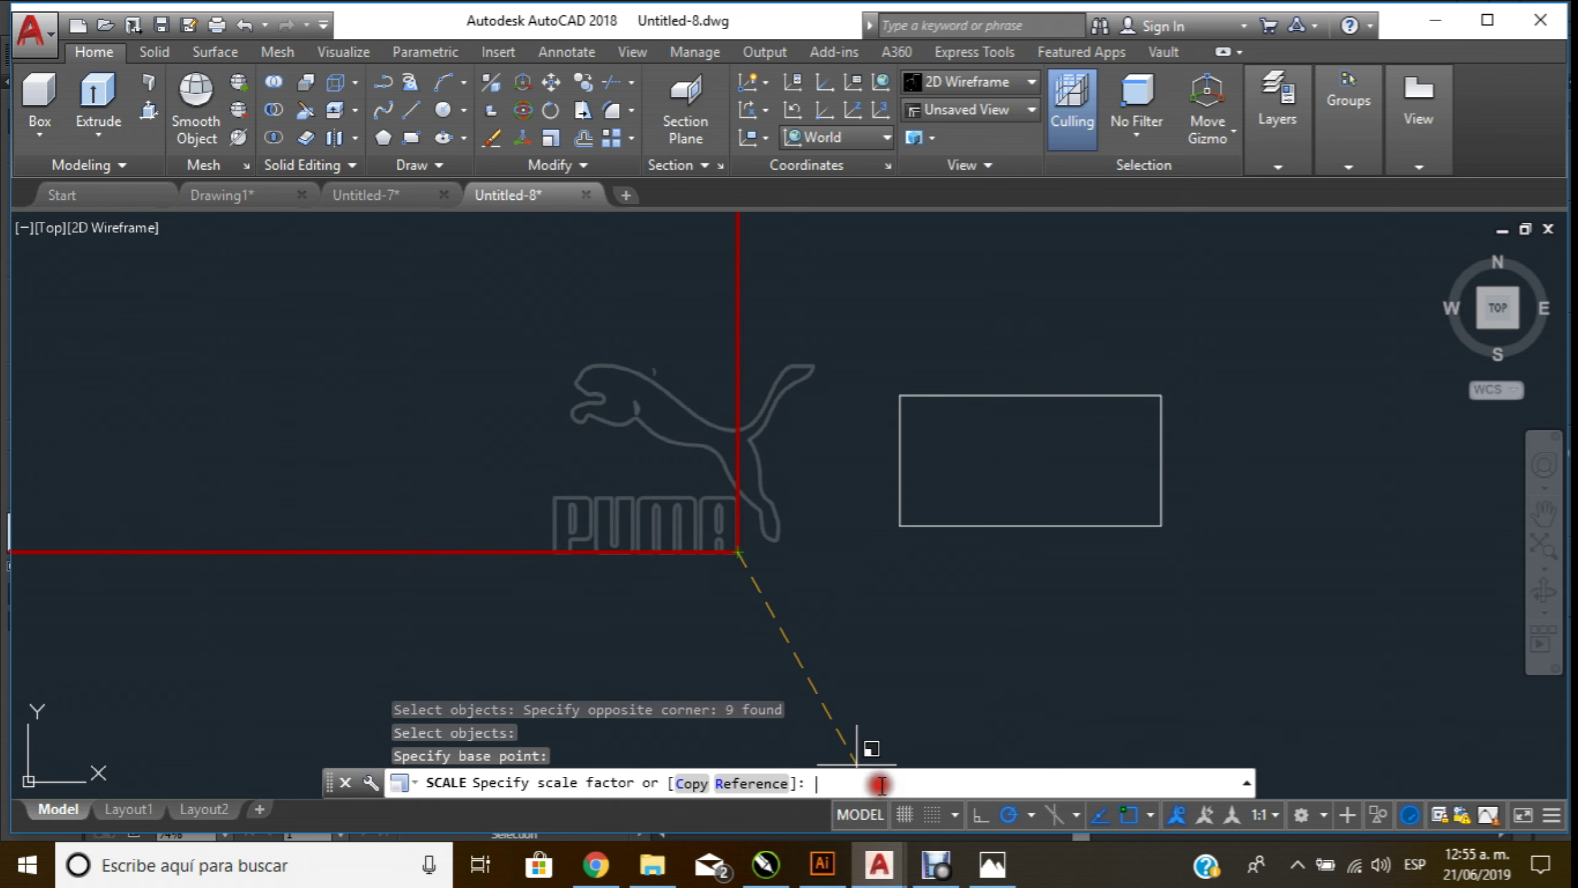
pyautogui.write('.5')
pyautogui.press('Return')
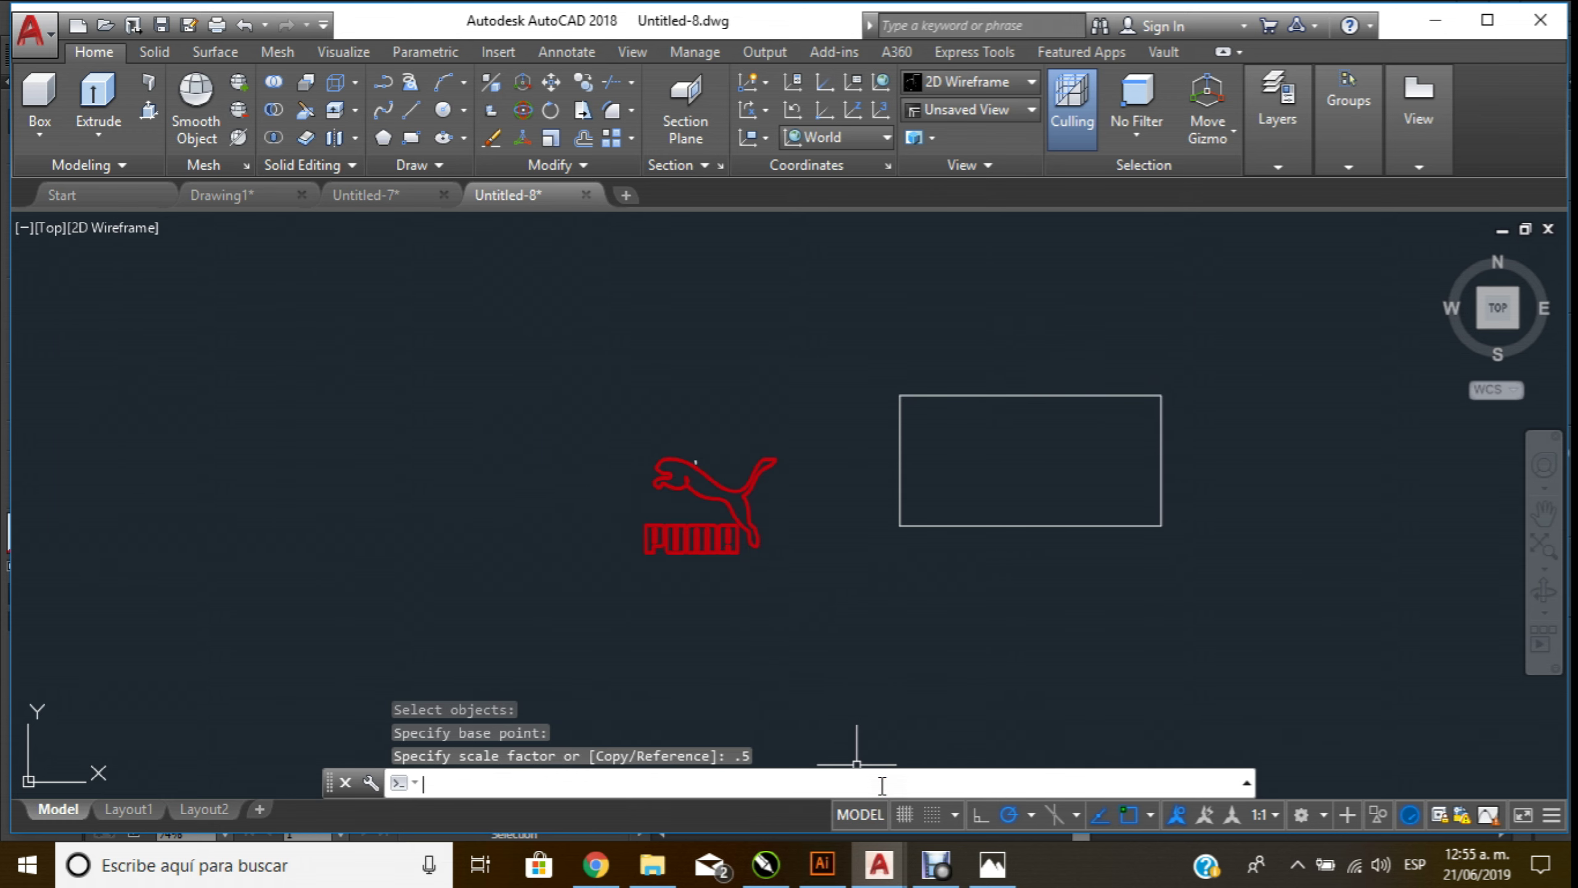
# Move the half-size logo inside the rectangle
pyautogui.click(546, 82)
pyautogui.click(538, 336)
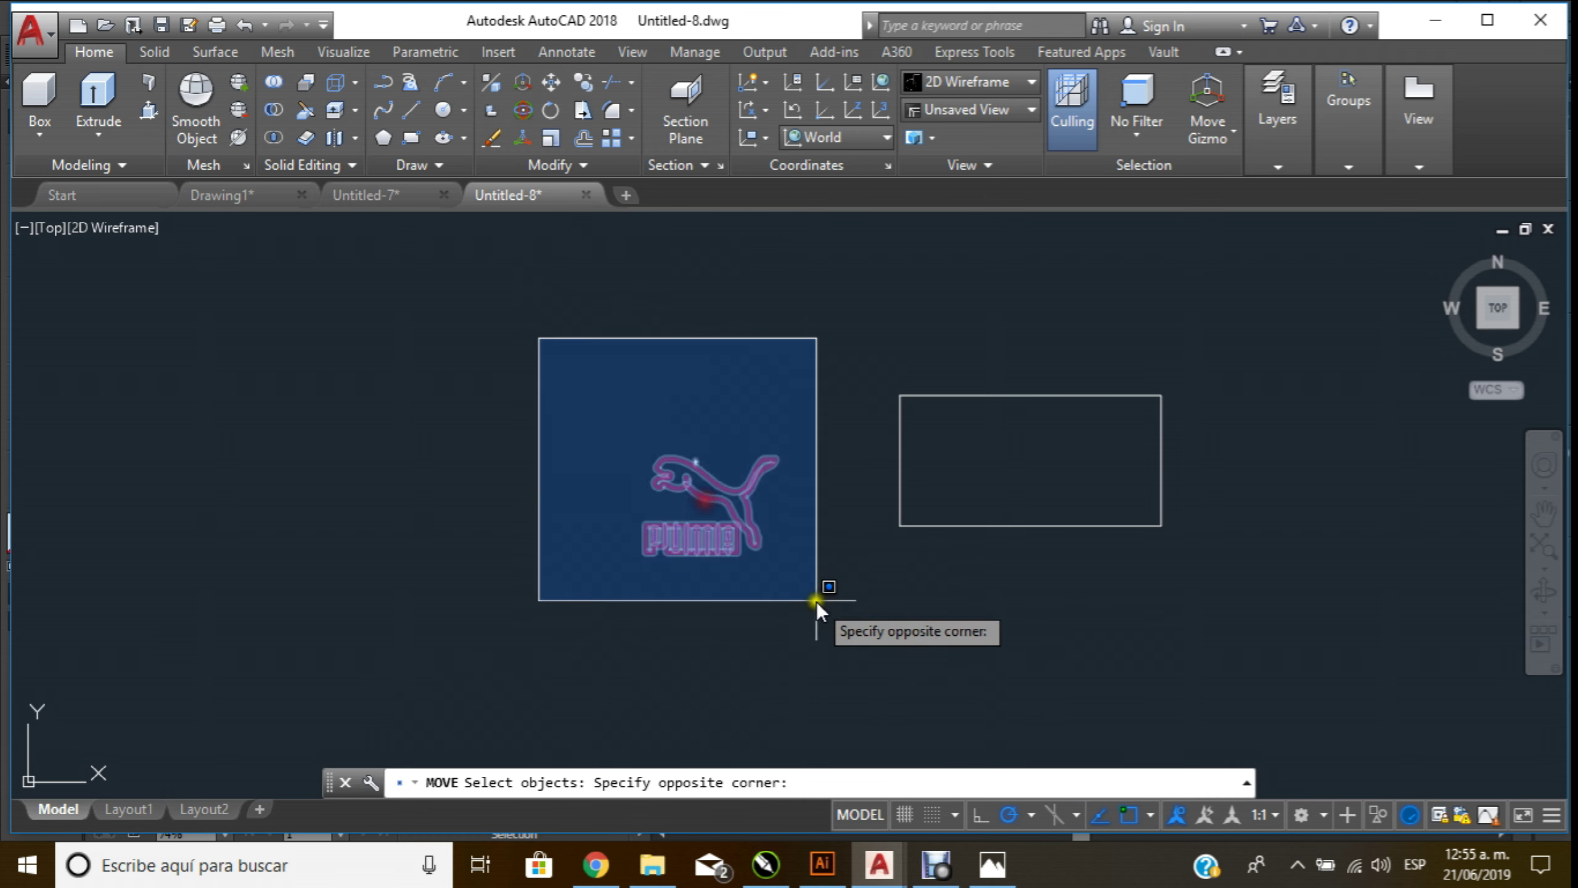
pyautogui.click(815, 601)
pyautogui.press('Return')
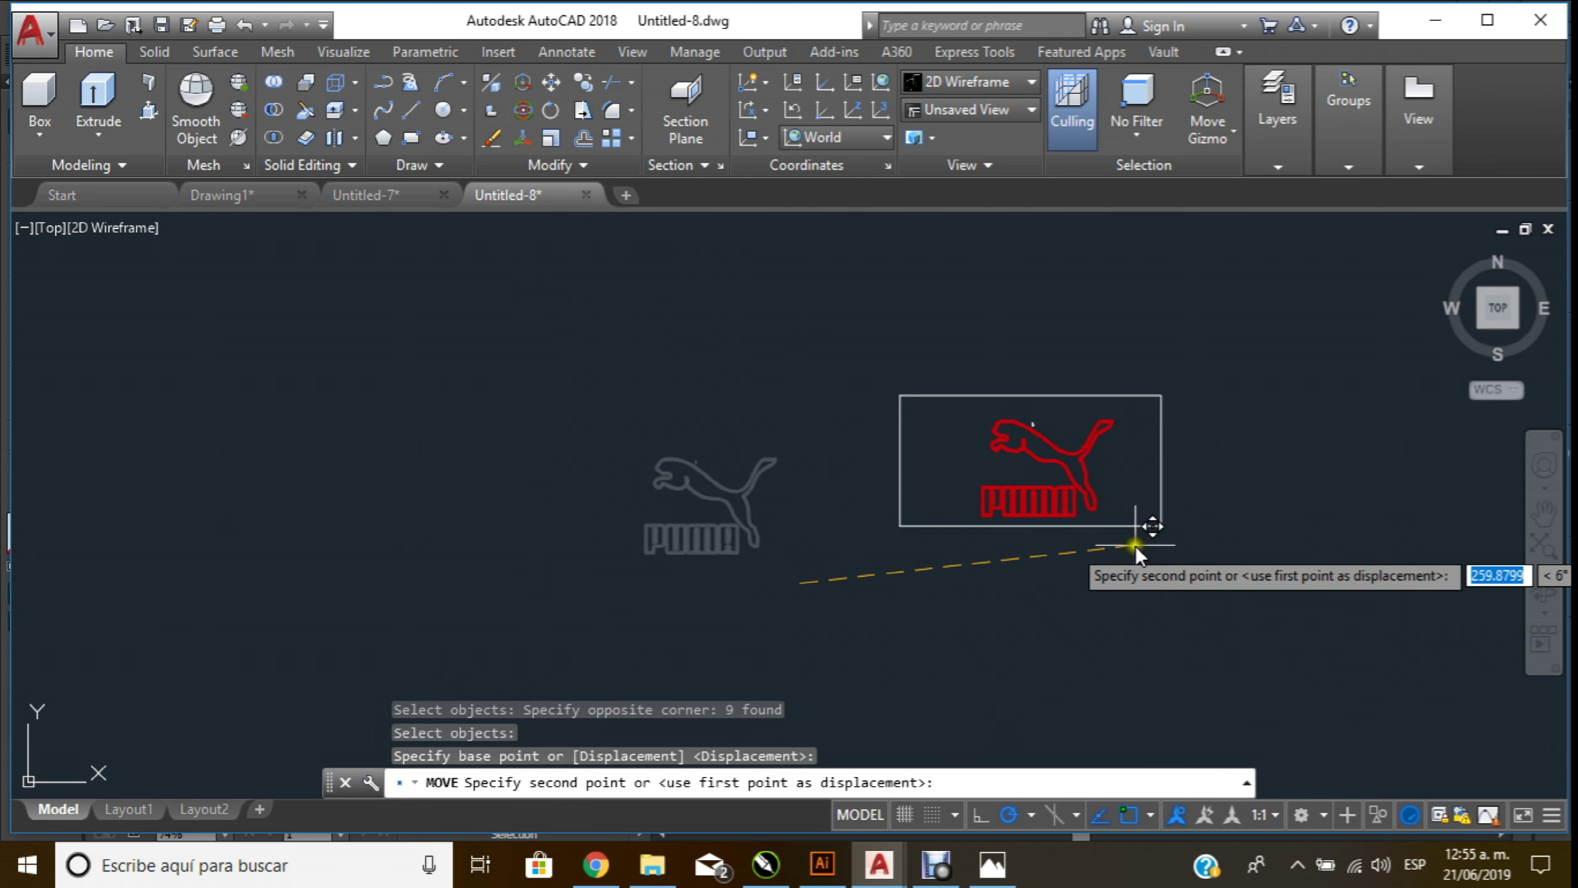
pyautogui.click(1132, 545)
pyautogui.scroll(4, 1059, 474)
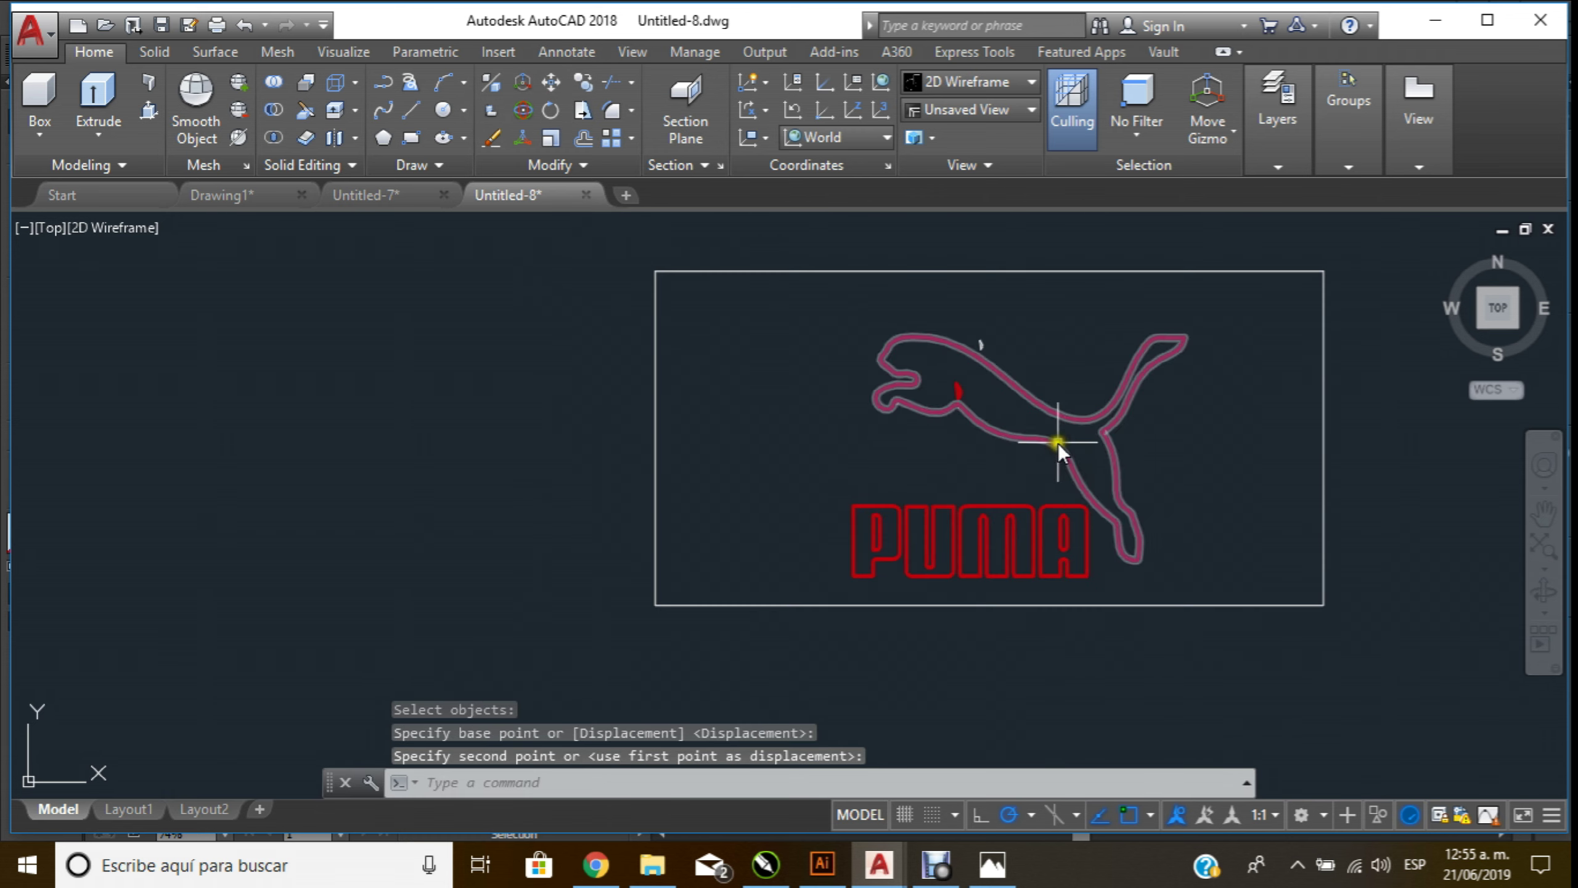
pyautogui.click(404, 116)
# Grip-stretch the rectangle's bottom edge so its left end sits at the edge's midpoint
pyautogui.press('Escape')
pyautogui.click(762, 643)
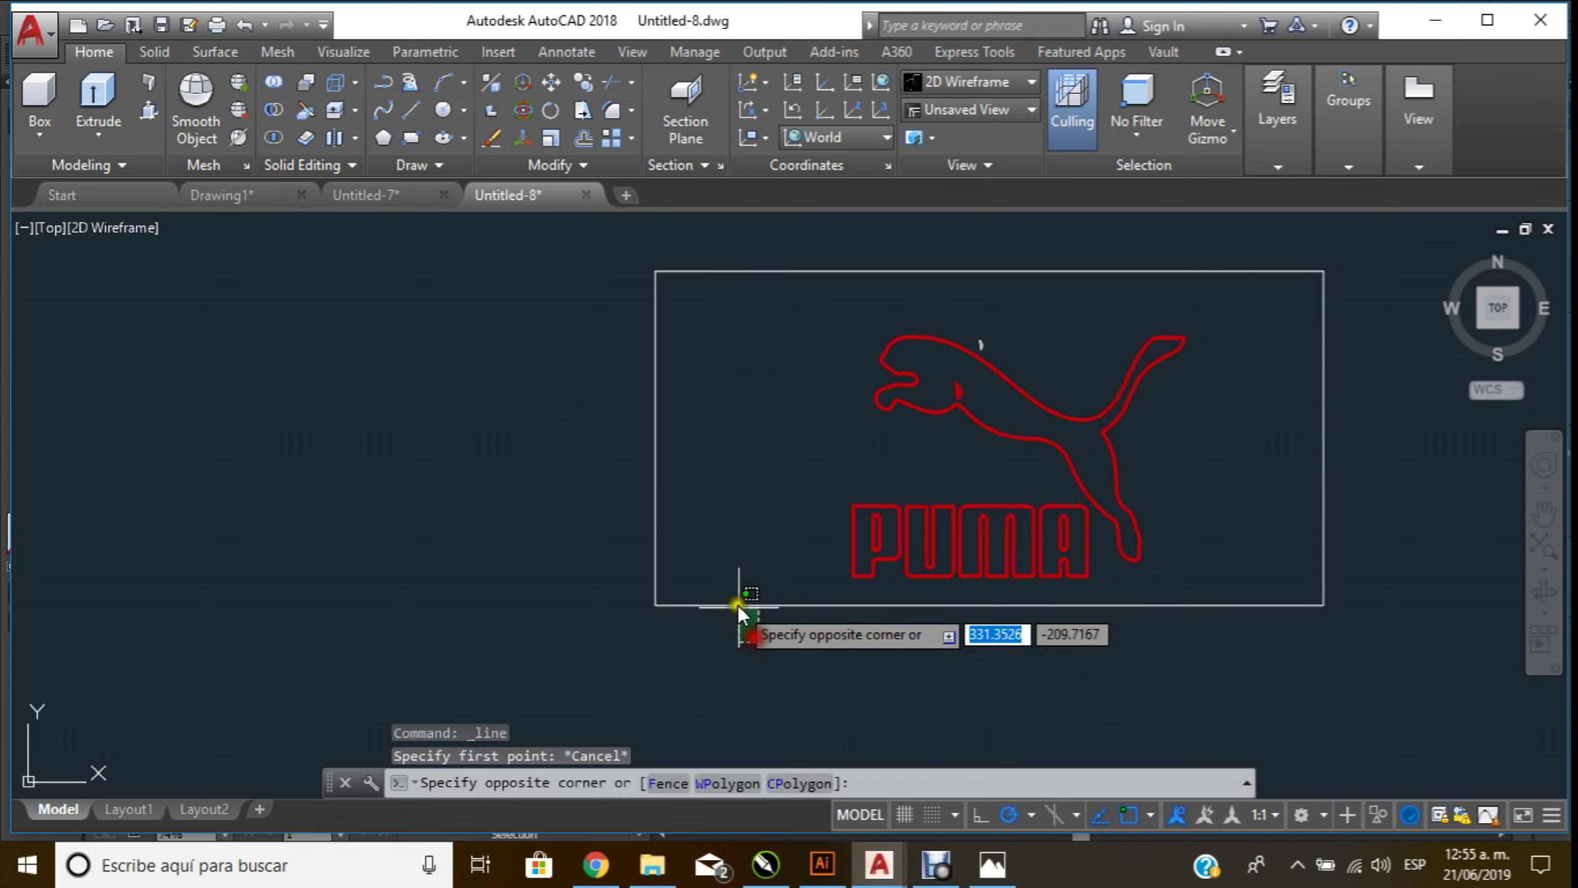
pyautogui.click(677, 621)
pyautogui.click(656, 605)
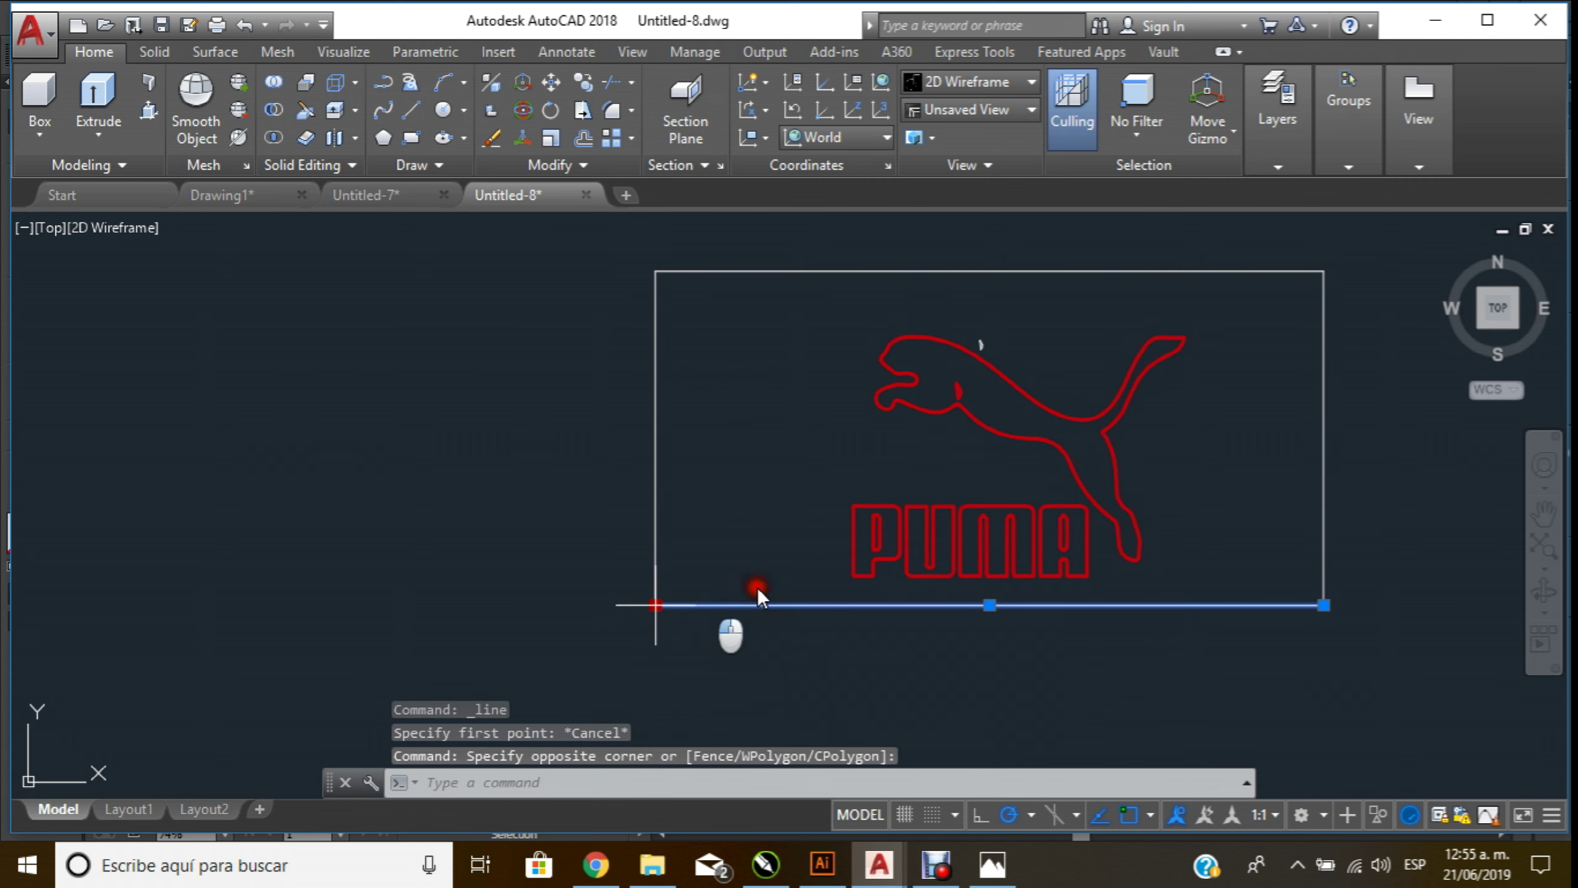
pyautogui.click(989, 605)
pyautogui.press('Escape')
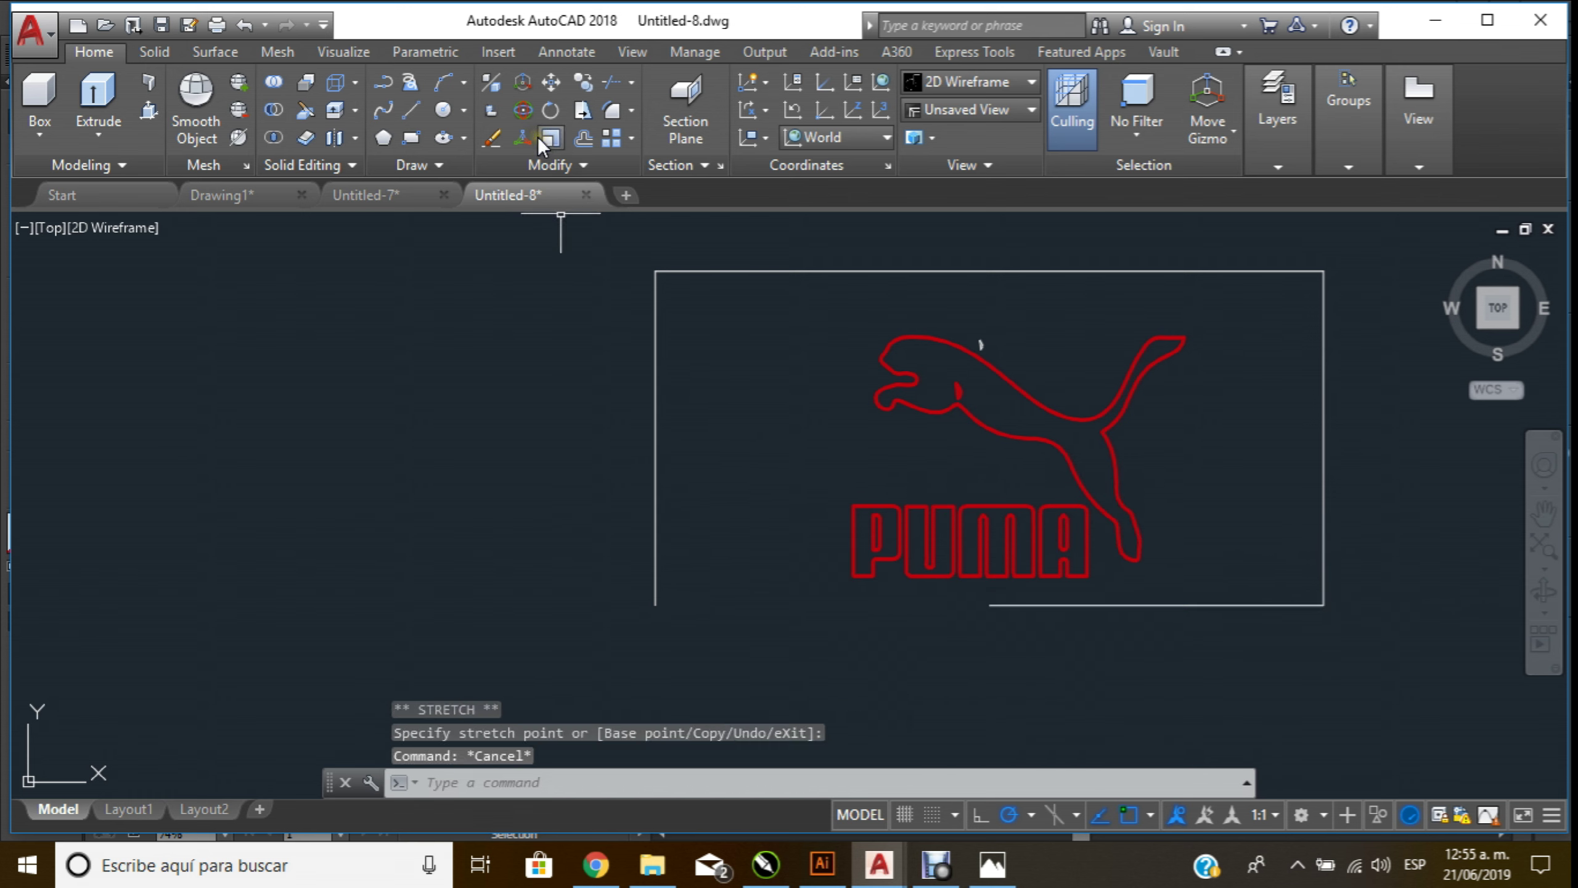
# Add a 100.0000 linear dimension across the shortened bottom edge
pyautogui.click(644, 52)
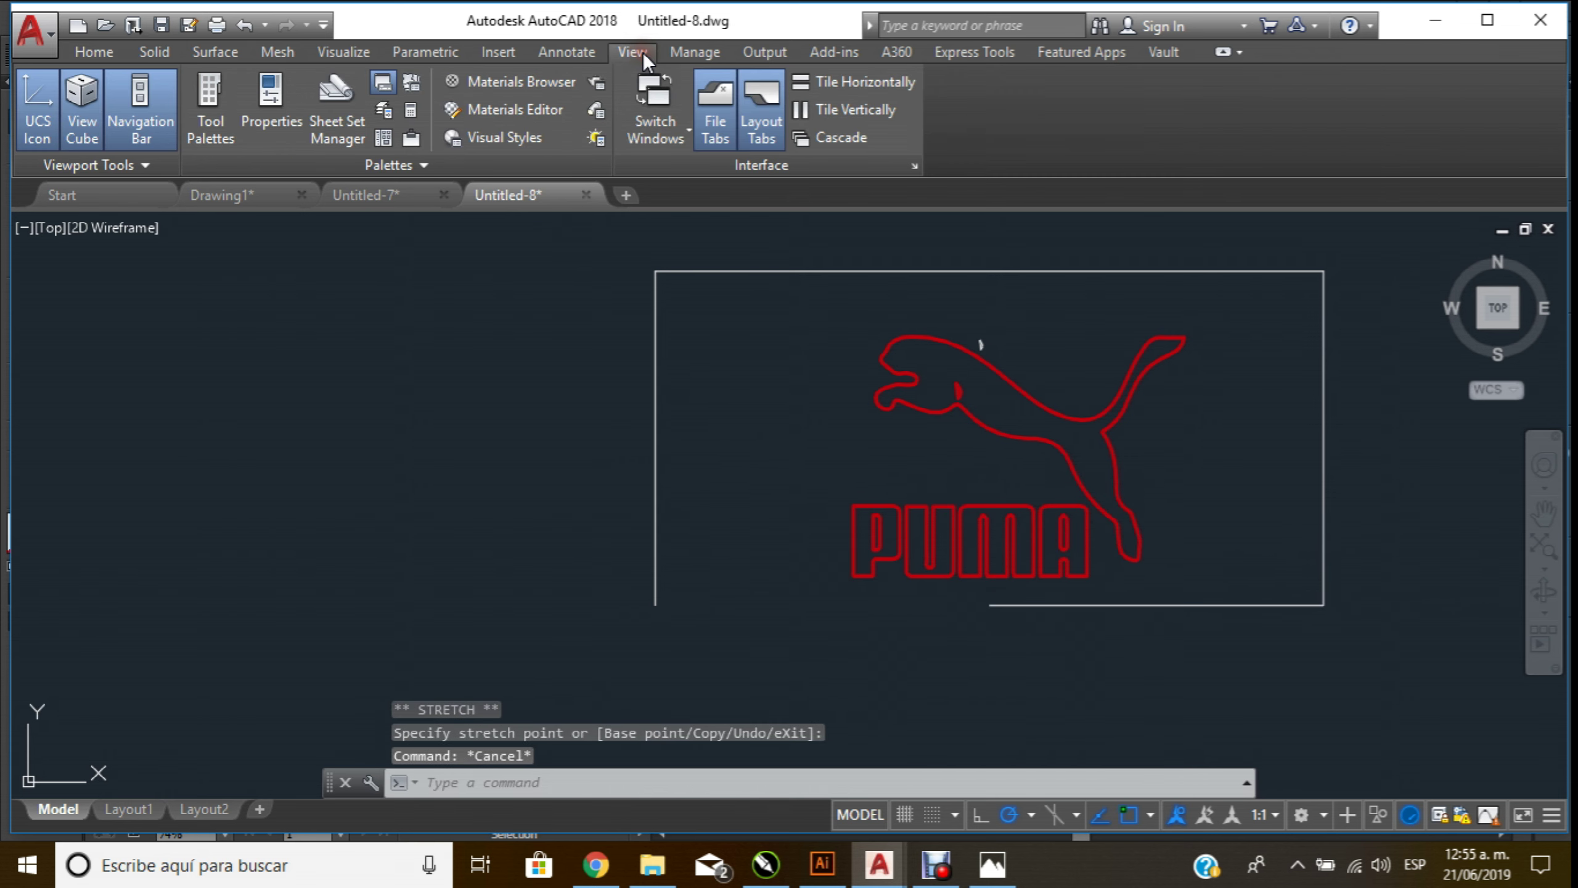
pyautogui.click(578, 52)
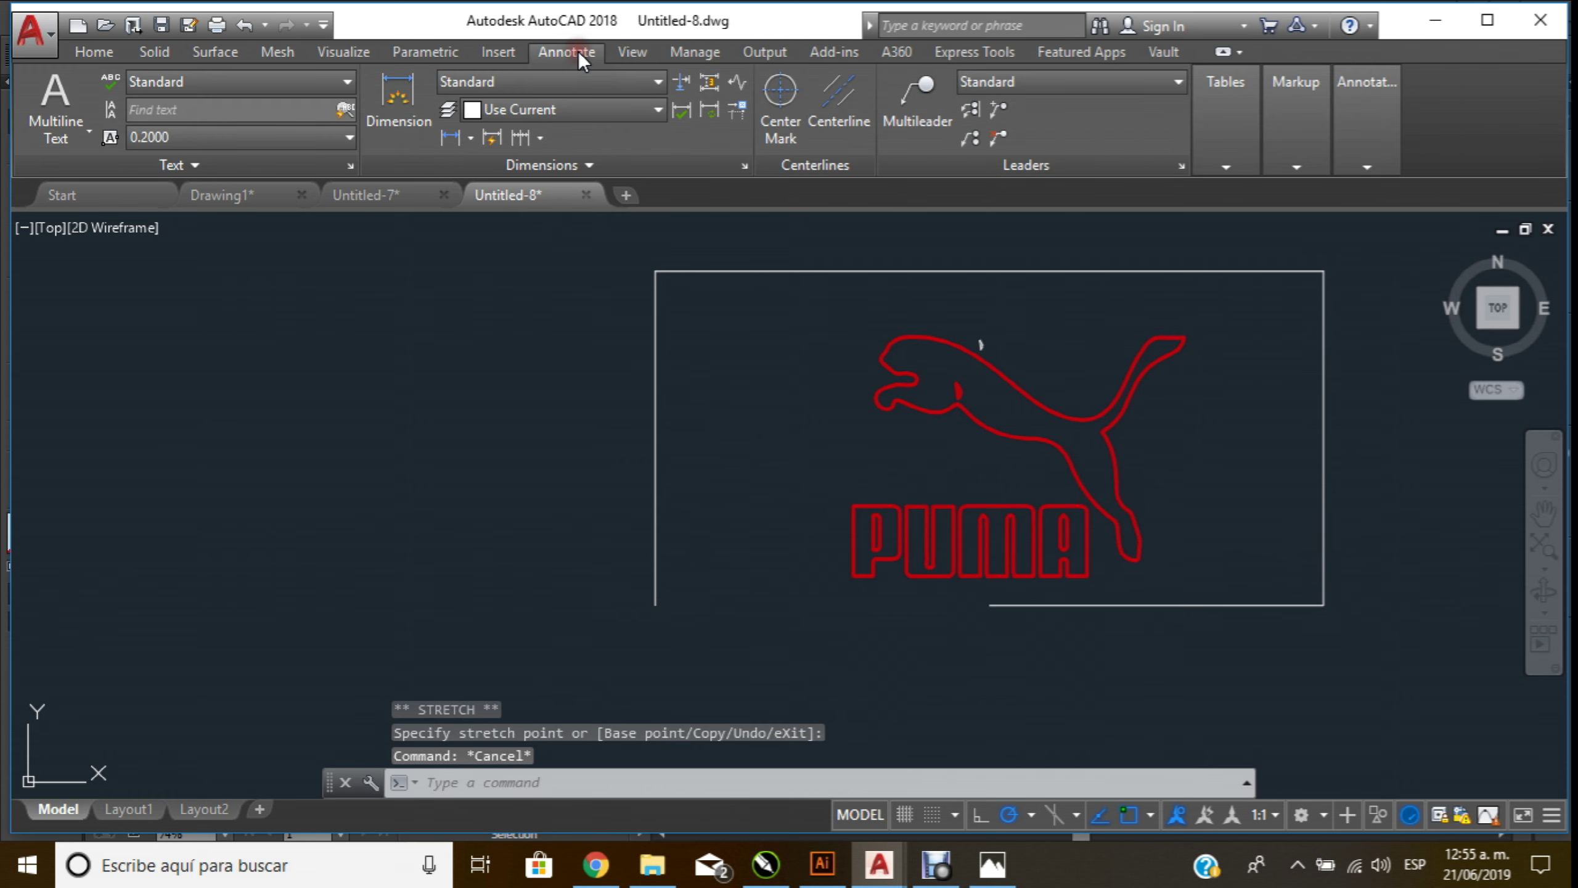
pyautogui.click(451, 139)
pyautogui.click(991, 606)
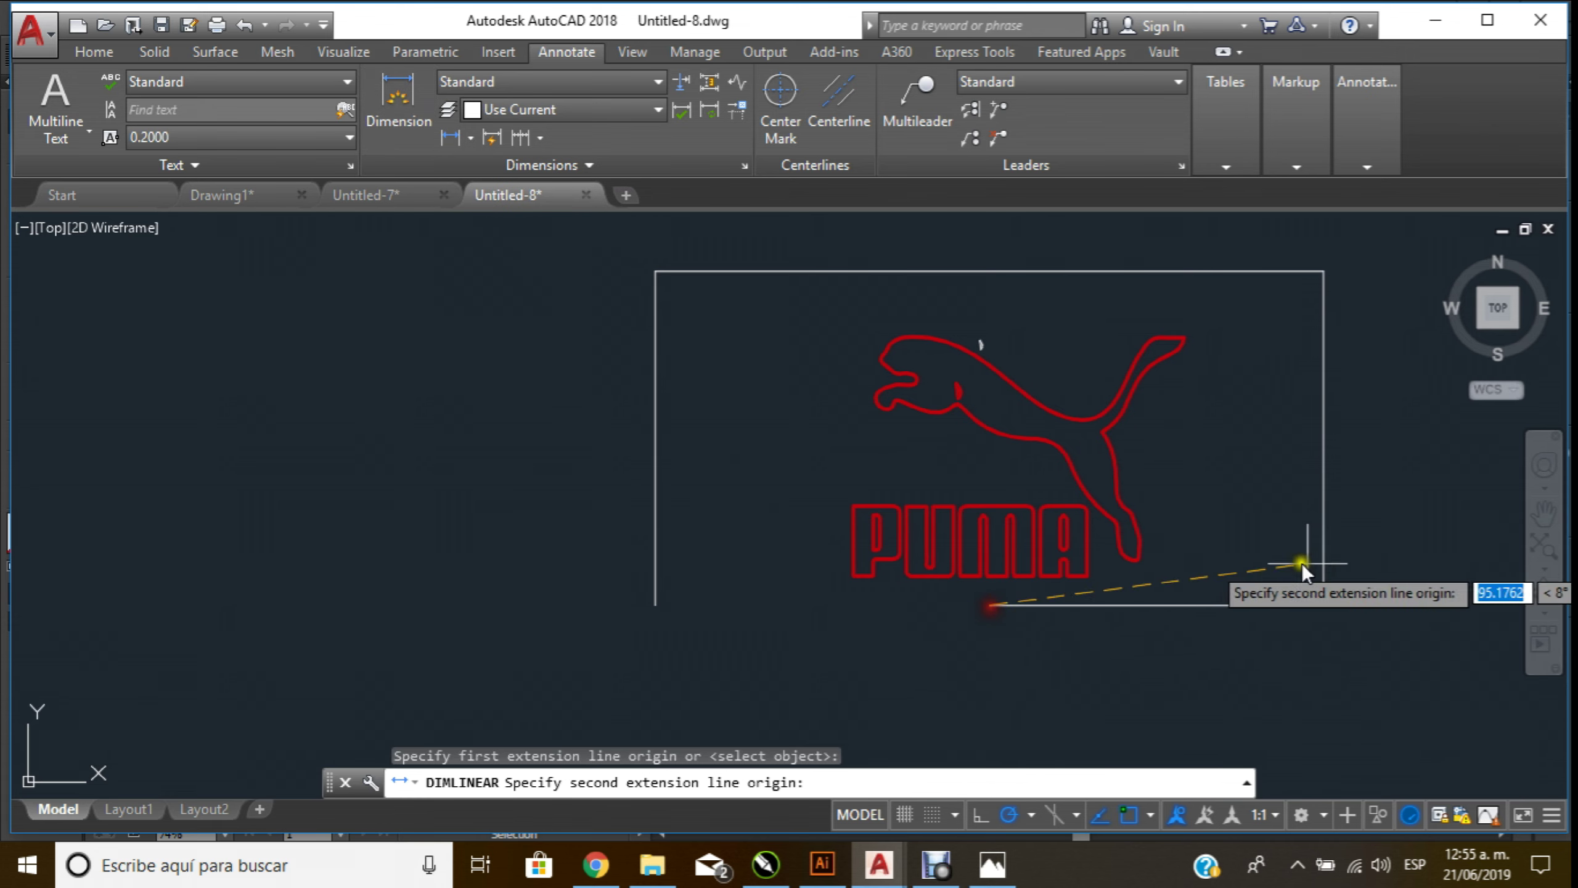
pyautogui.click(1333, 600)
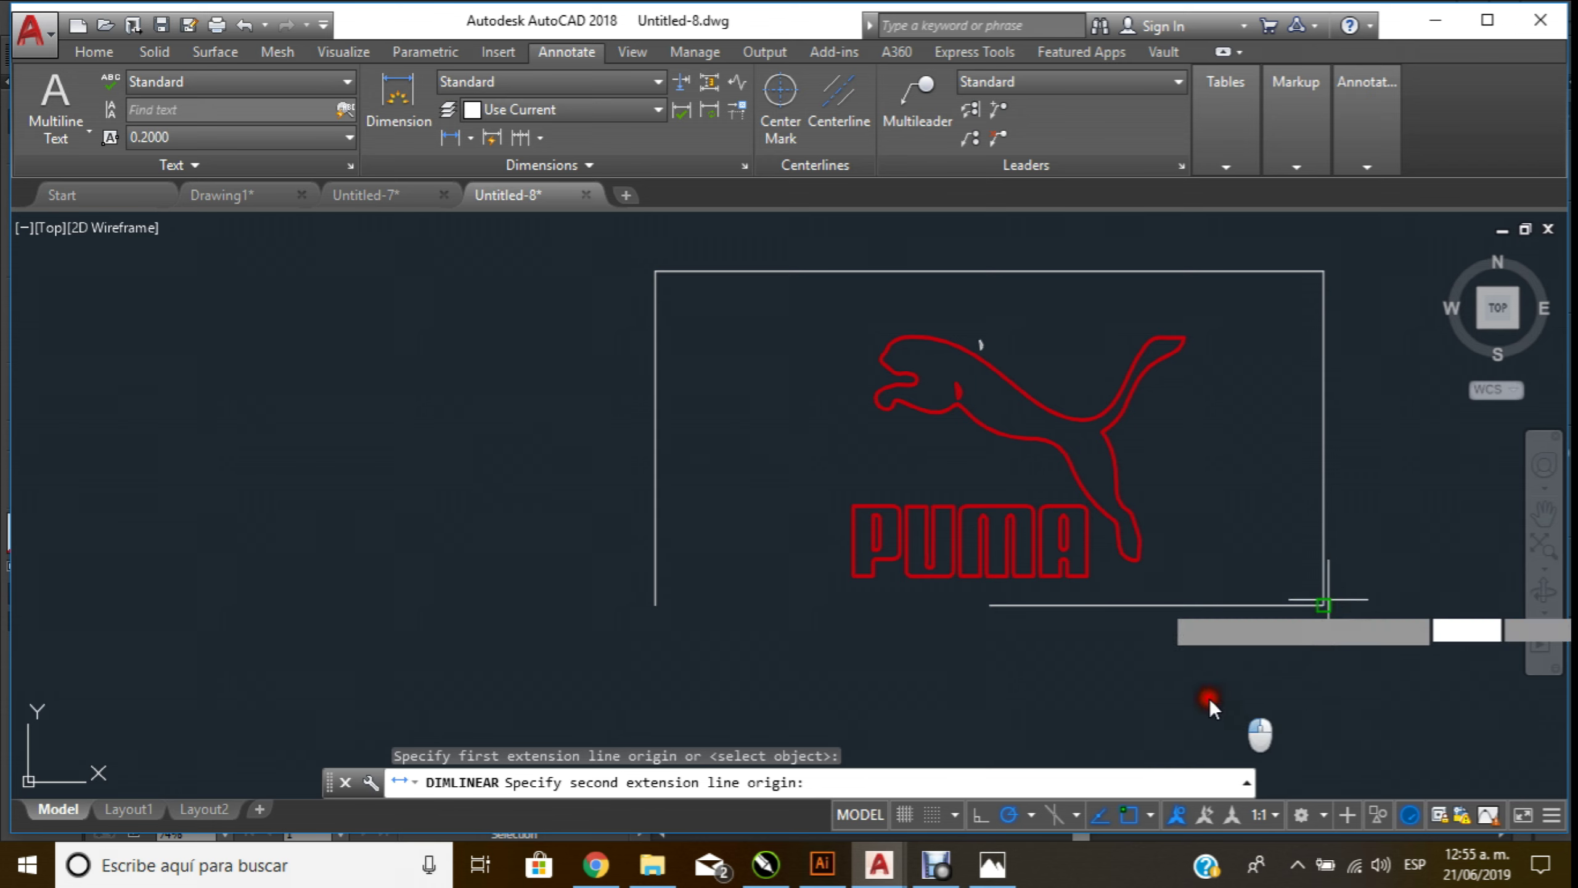
pyautogui.click(1115, 695)
# Window-select the unwanted trial object and delete it
pyautogui.scroll(5, 1142, 733)
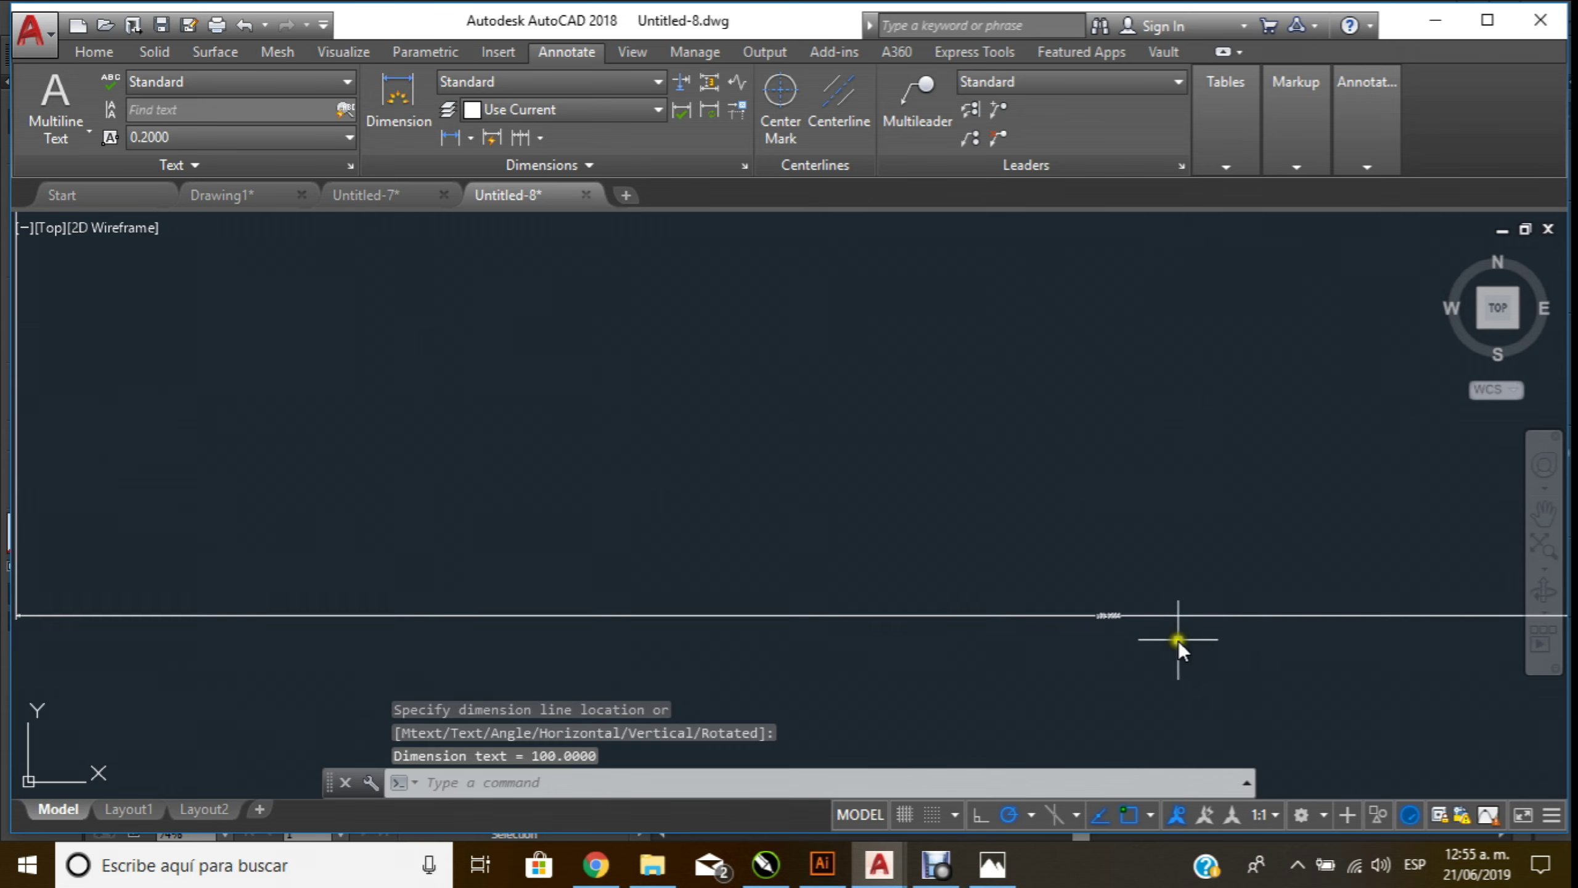
pyautogui.scroll(-5, 1039, 654)
pyautogui.click(1119, 687)
pyautogui.click(1008, 625)
pyautogui.press('Delete')
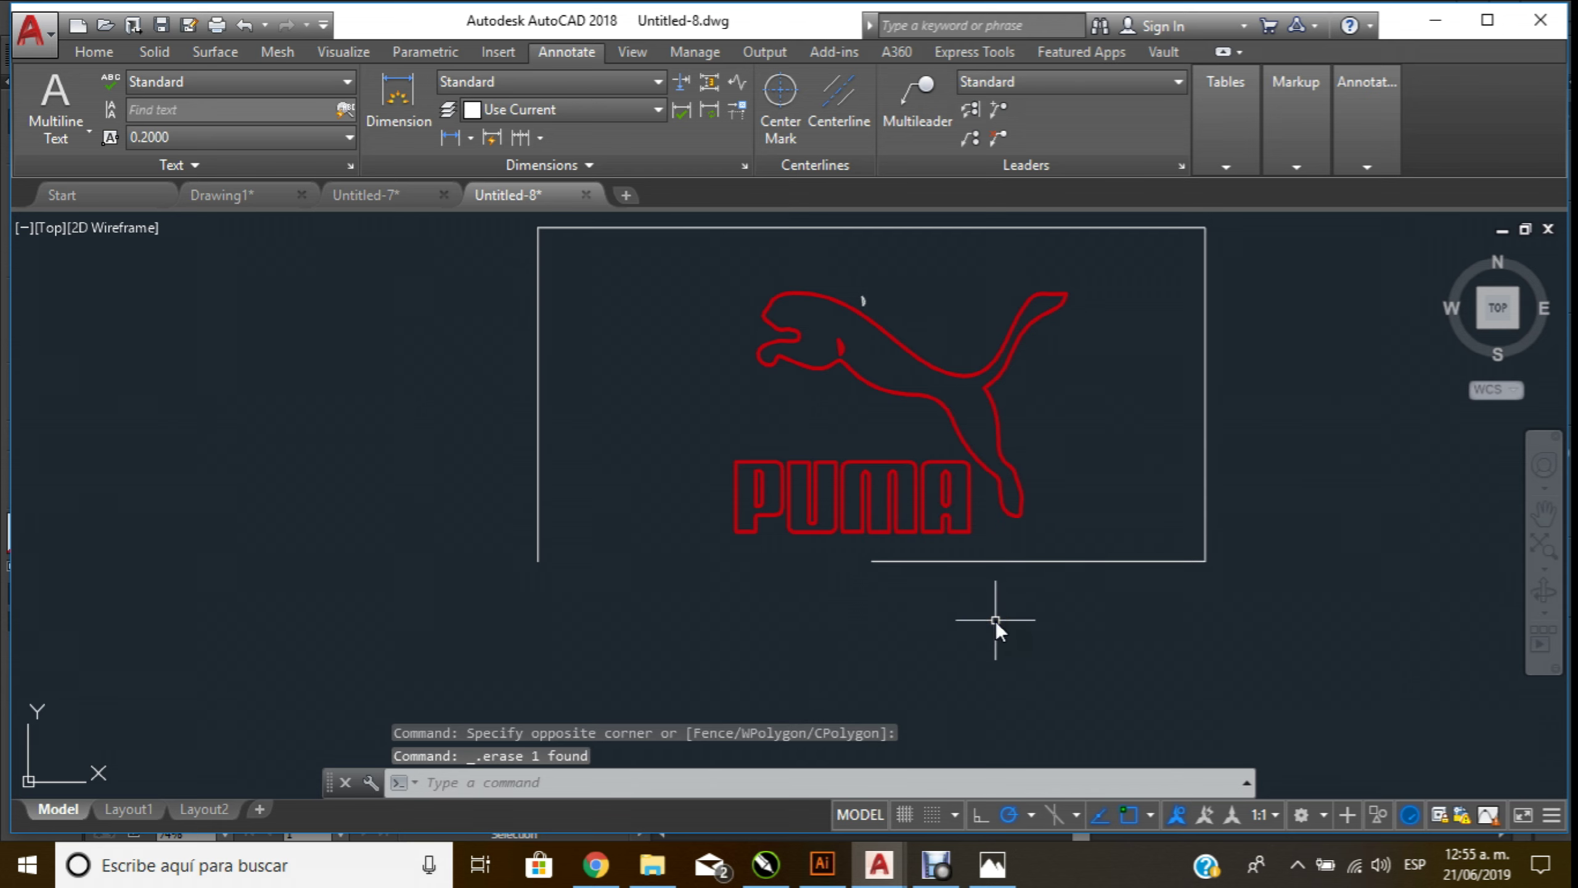
# Set DIMSCALE to 100 and dimension the shortened bottom edge with a linear dimension
pyautogui.click(695, 786)
pyautogui.write('dimscal')
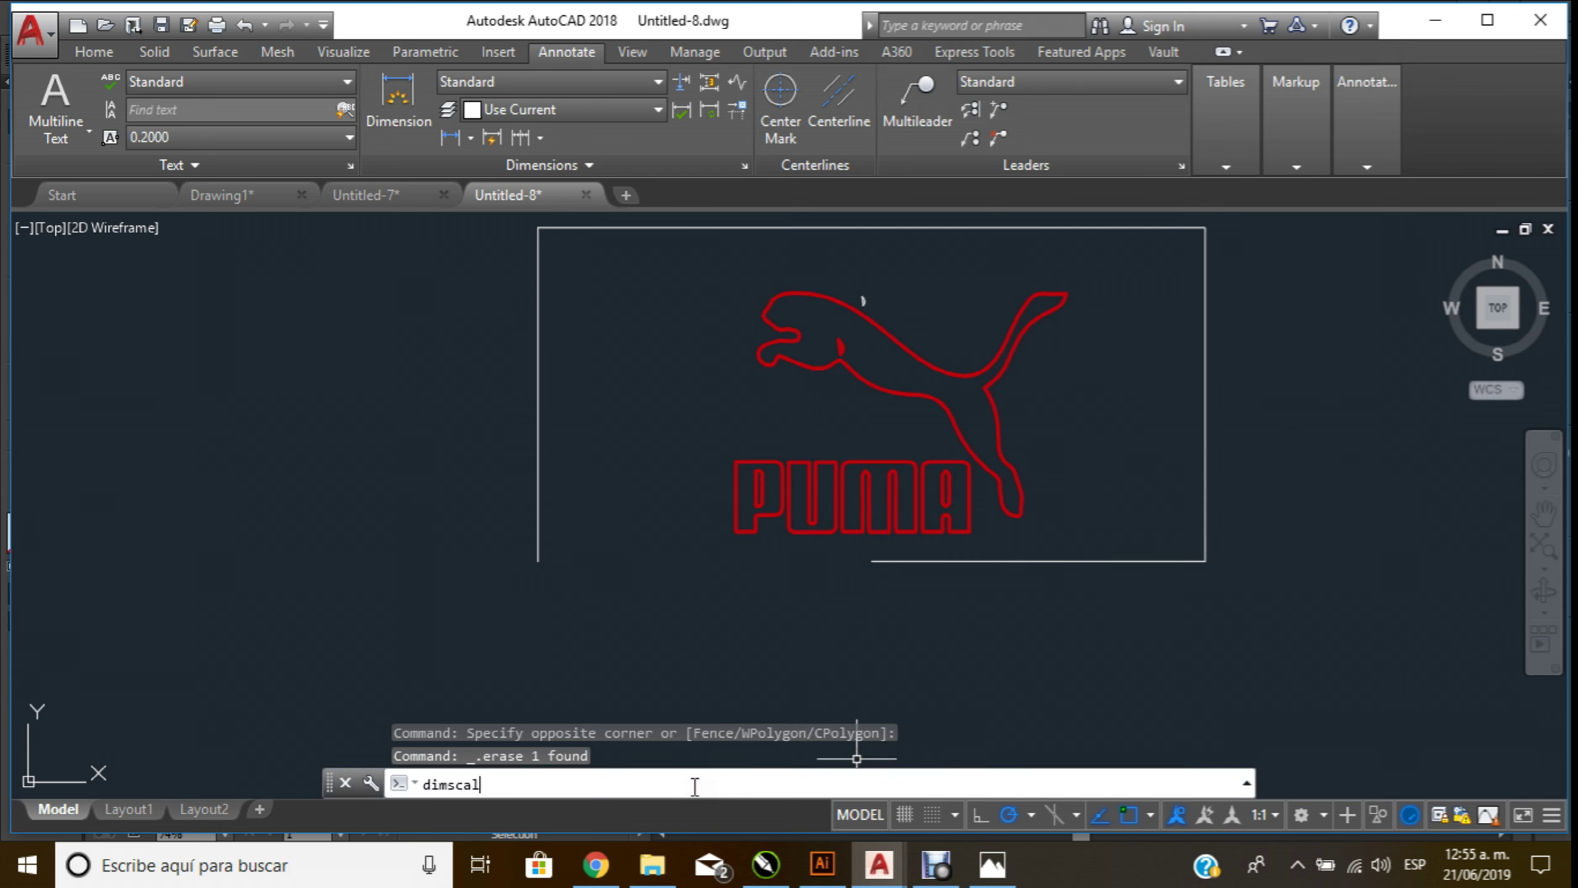
pyautogui.write('e')
pyautogui.press('Return')
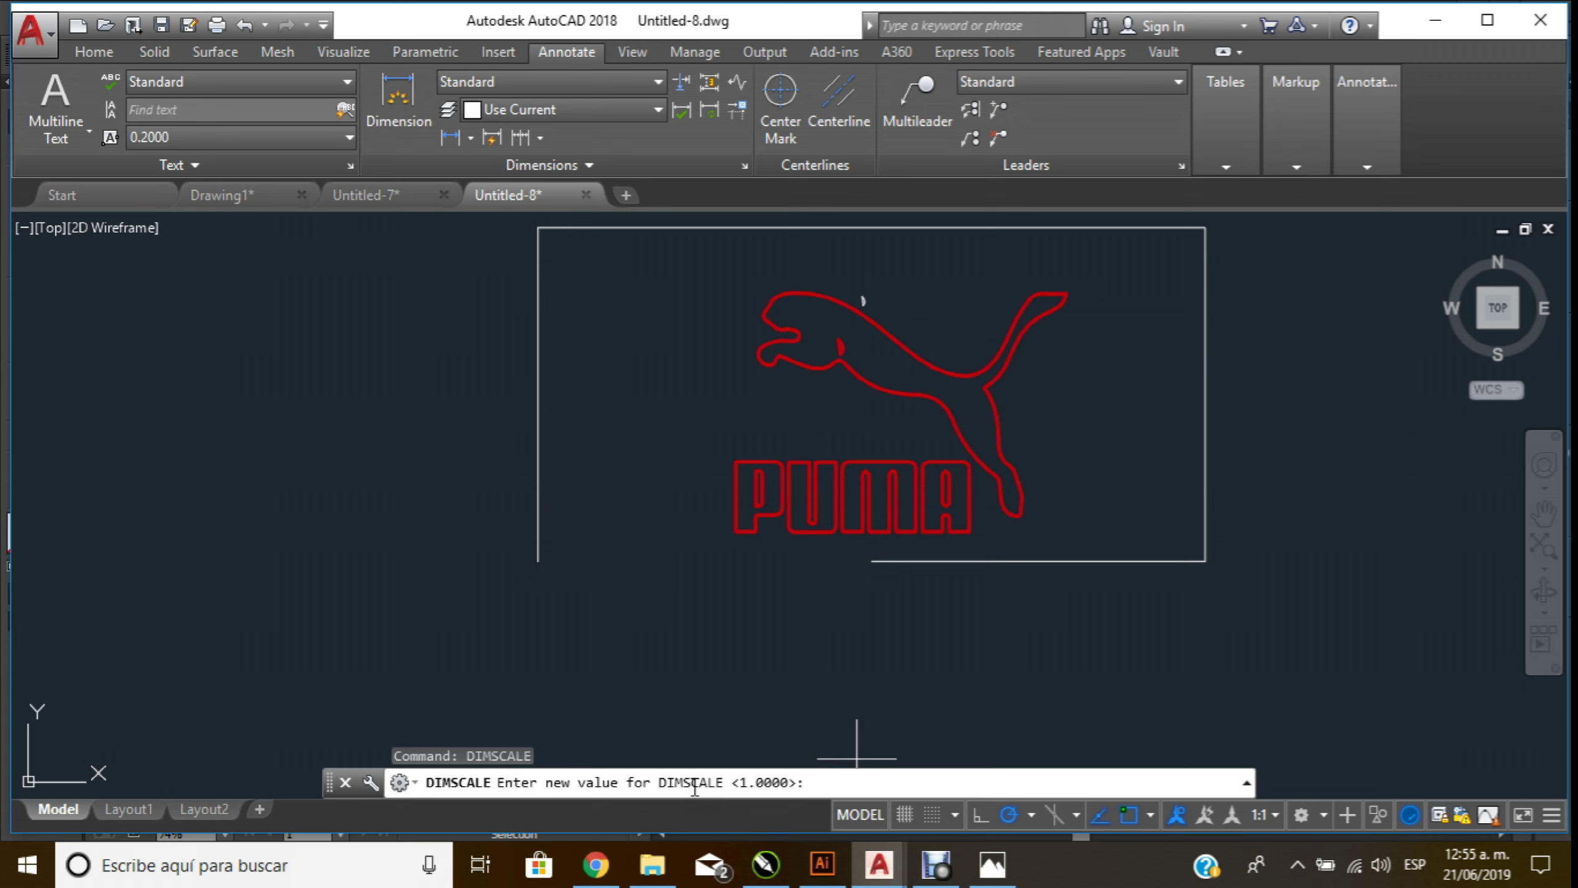
pyautogui.write('00')
pyautogui.press('Return')
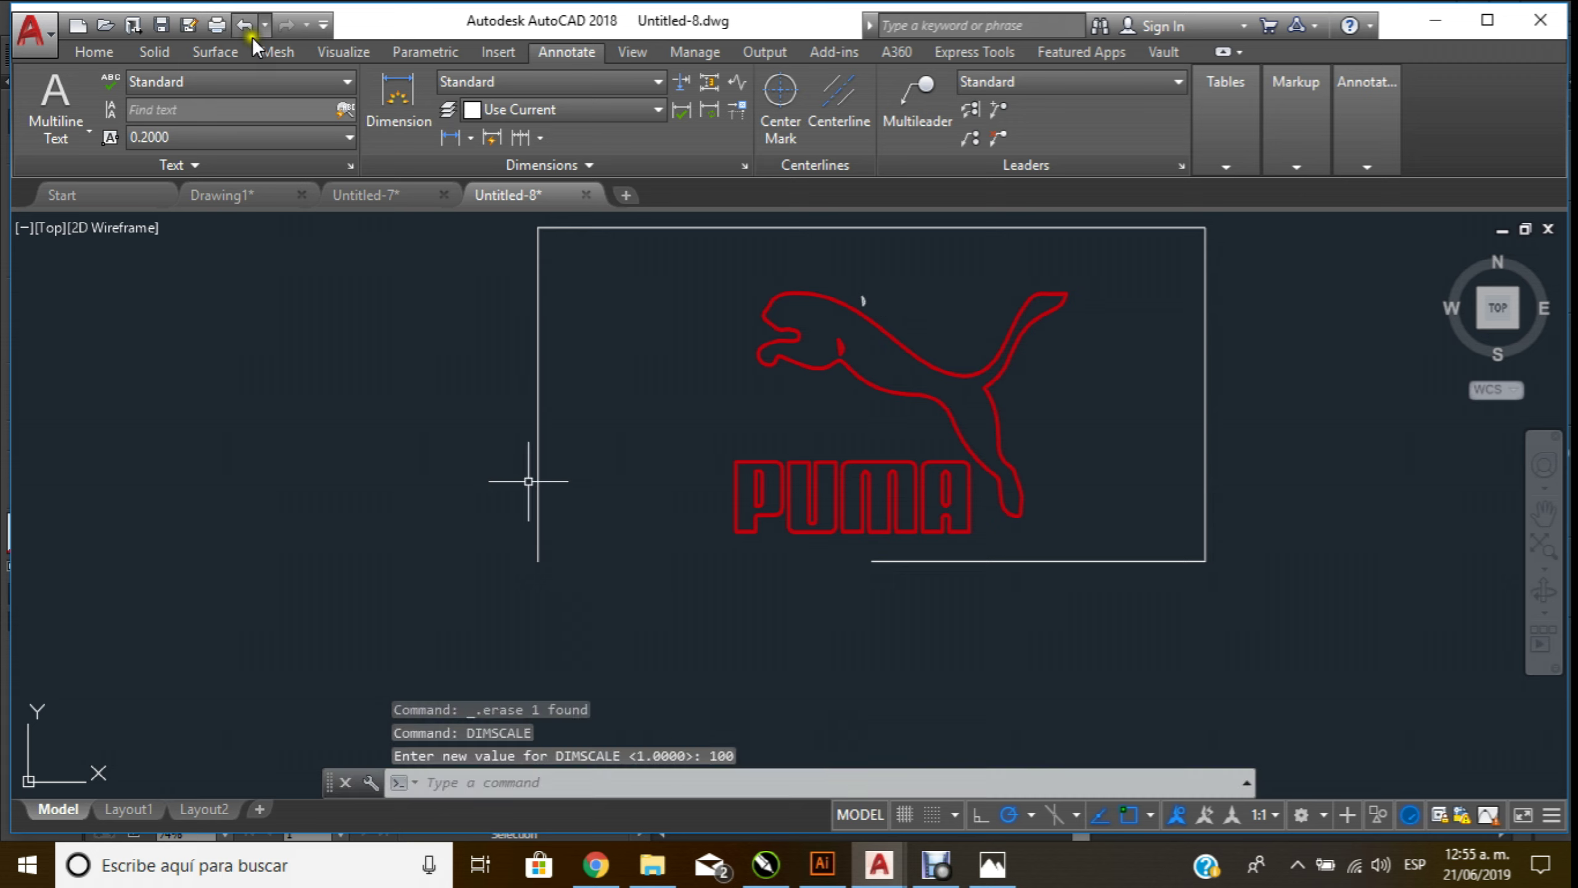
pyautogui.click(443, 138)
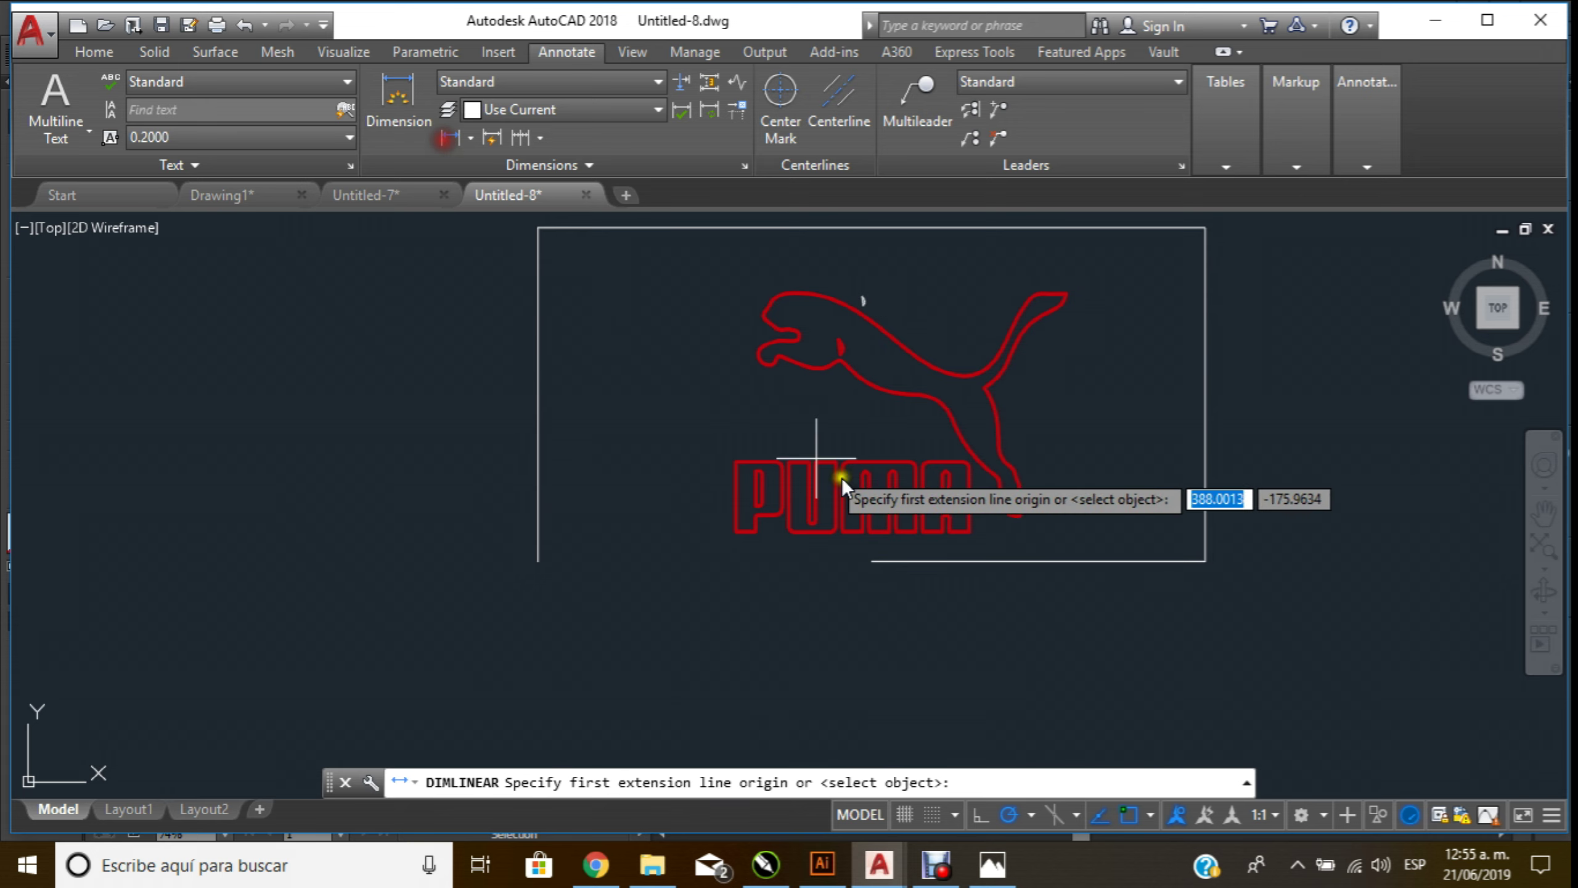
pyautogui.click(870, 562)
pyautogui.click(1208, 560)
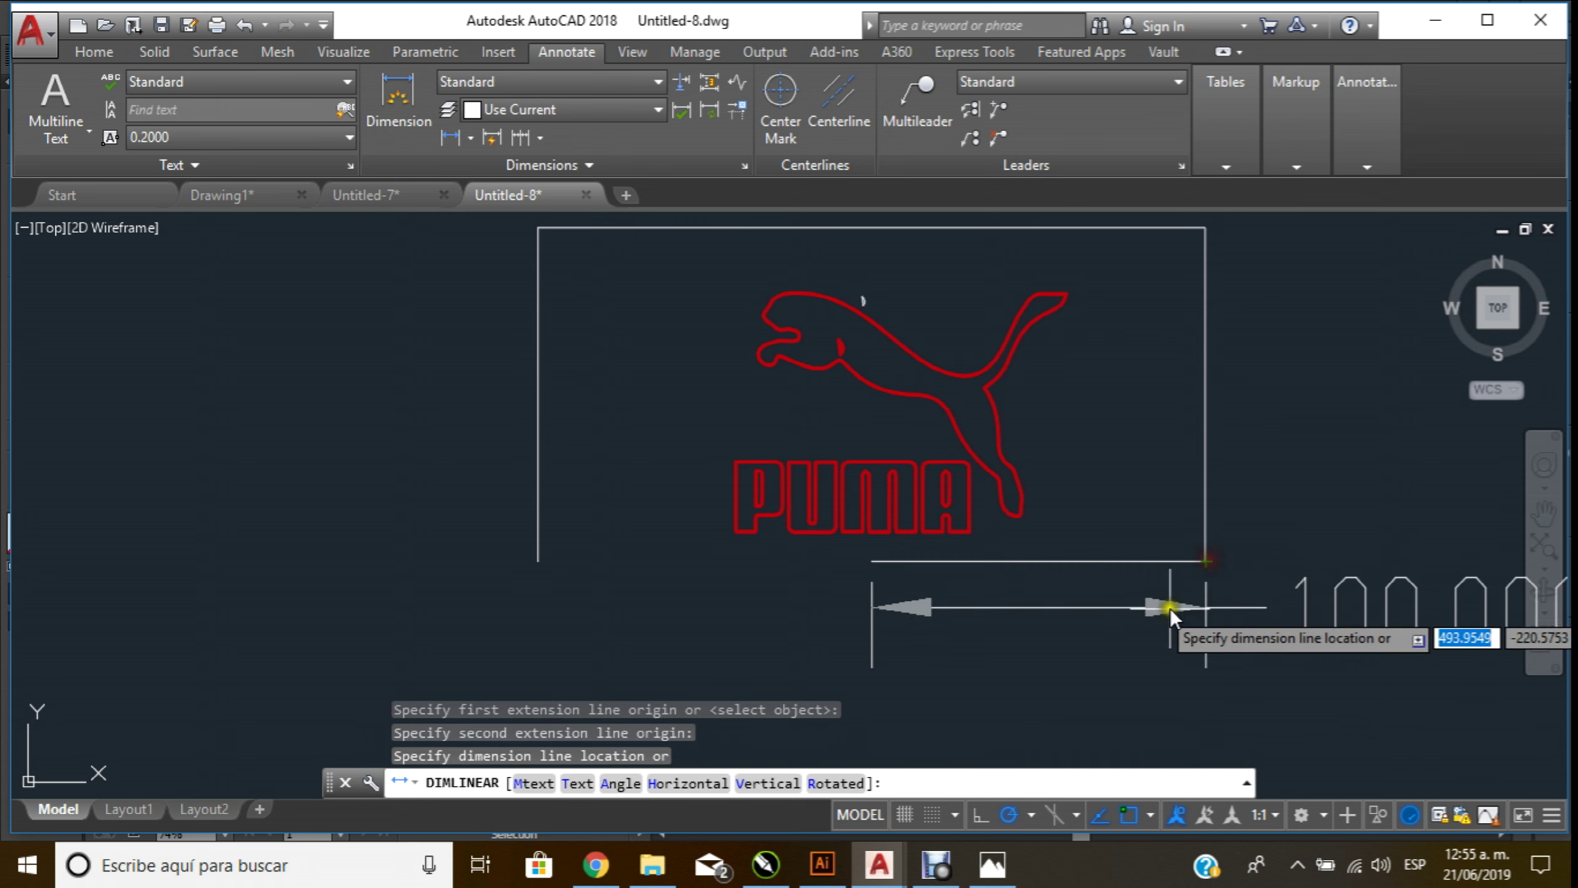
pyautogui.click(1168, 621)
pyautogui.scroll(-1, 1033, 540)
pyautogui.scroll(1, 1194, 588)
pyautogui.write('dimscal')
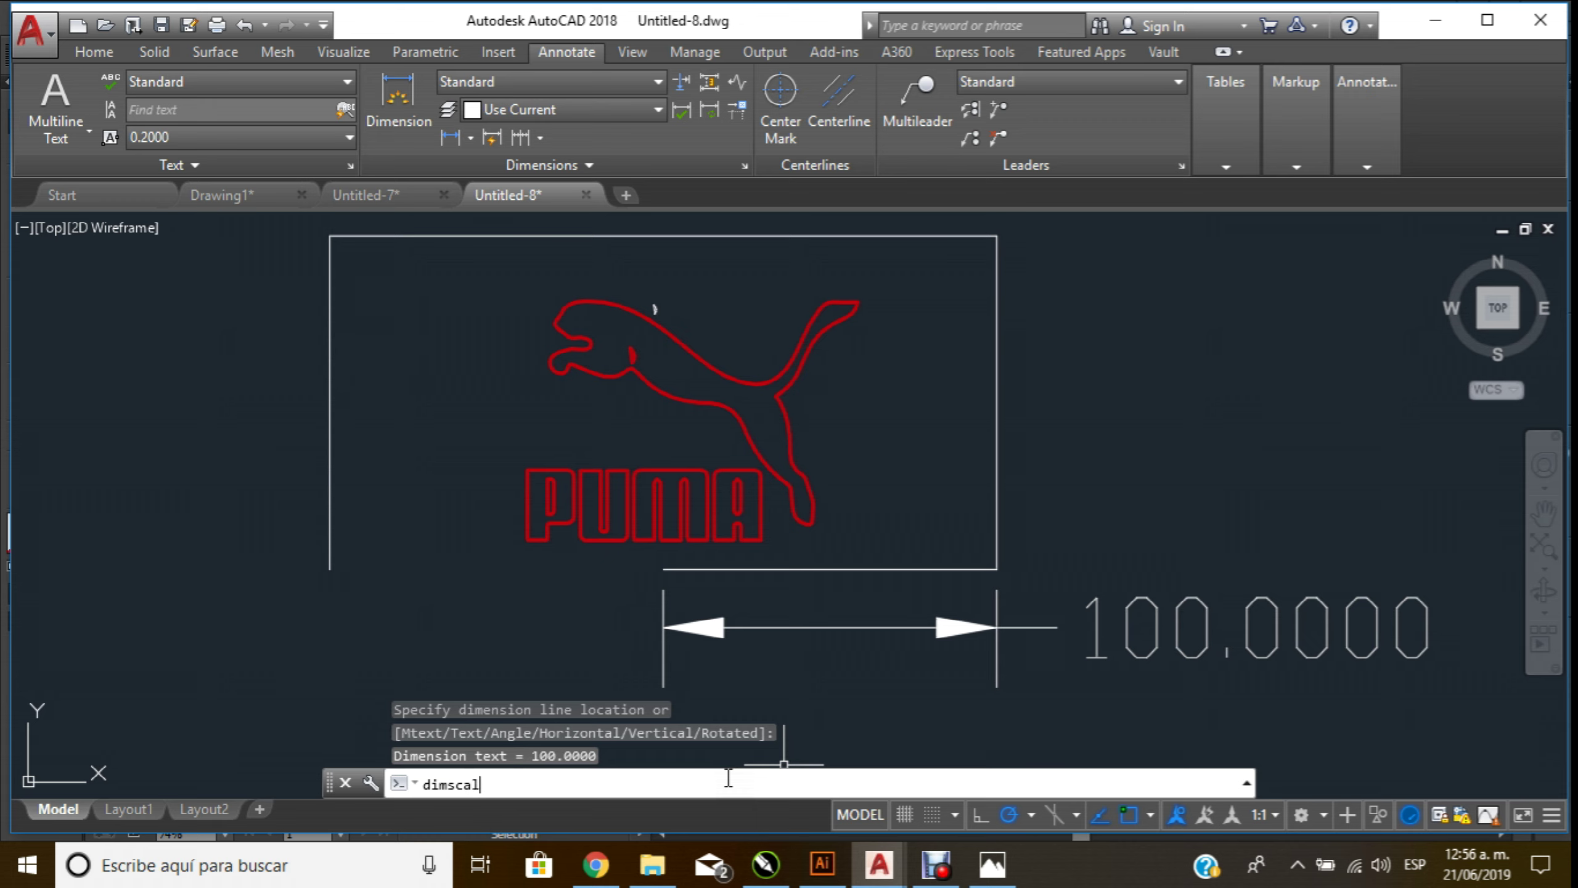
# Change DIMSCALE to 30 and delete the oversized 100.0000 dimension
pyautogui.write('e')
pyautogui.press('Return')
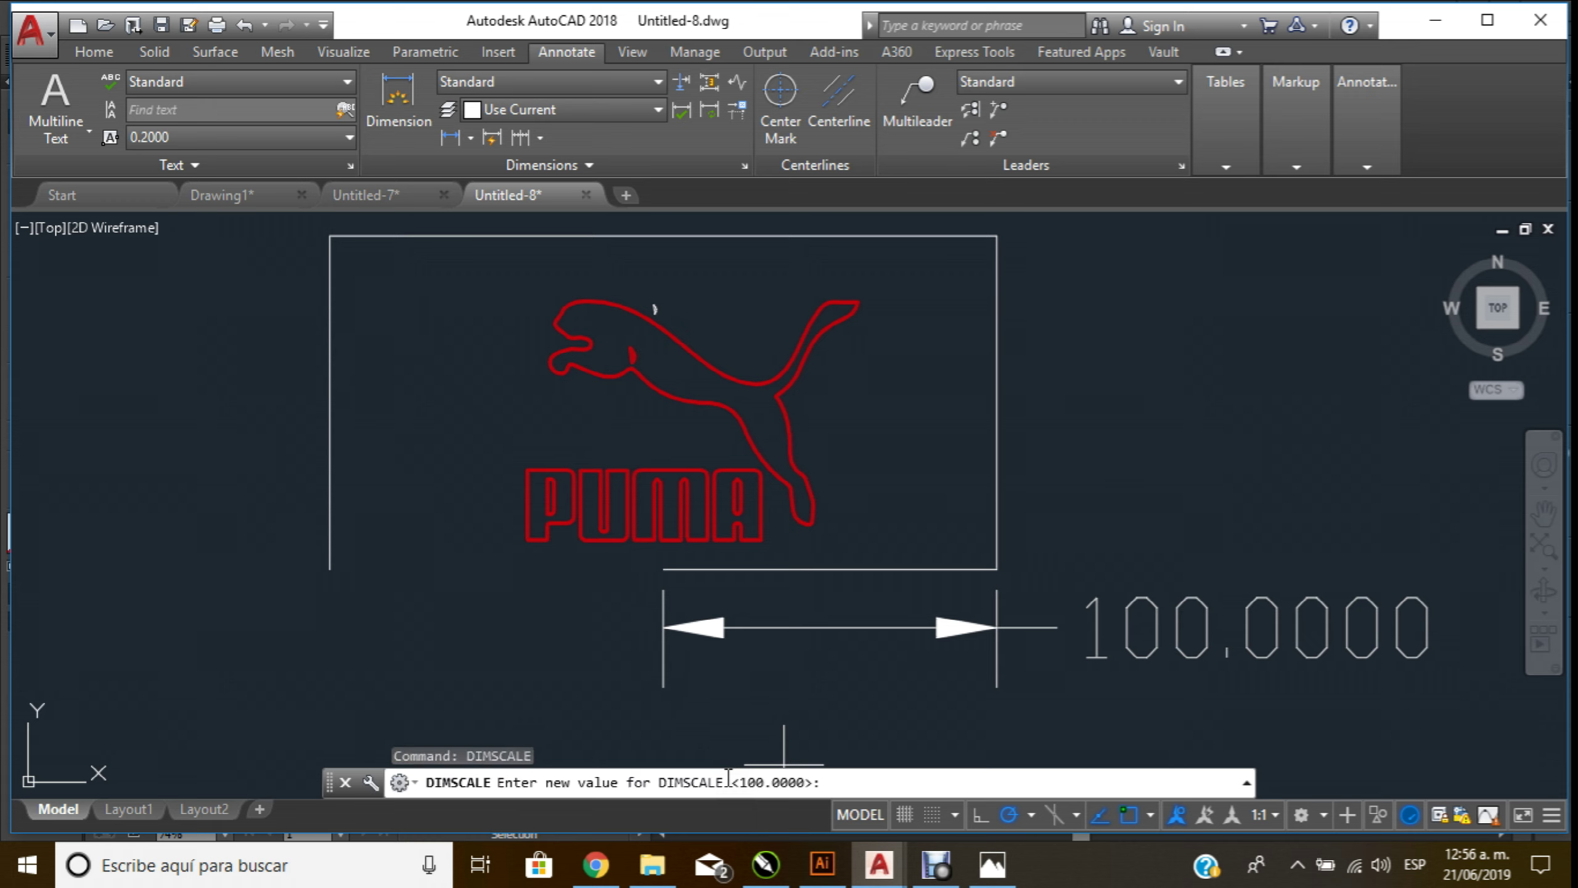
pyautogui.write('0')
pyautogui.press('Return')
pyautogui.click(1019, 632)
pyautogui.click(777, 660)
pyautogui.press('Delete')
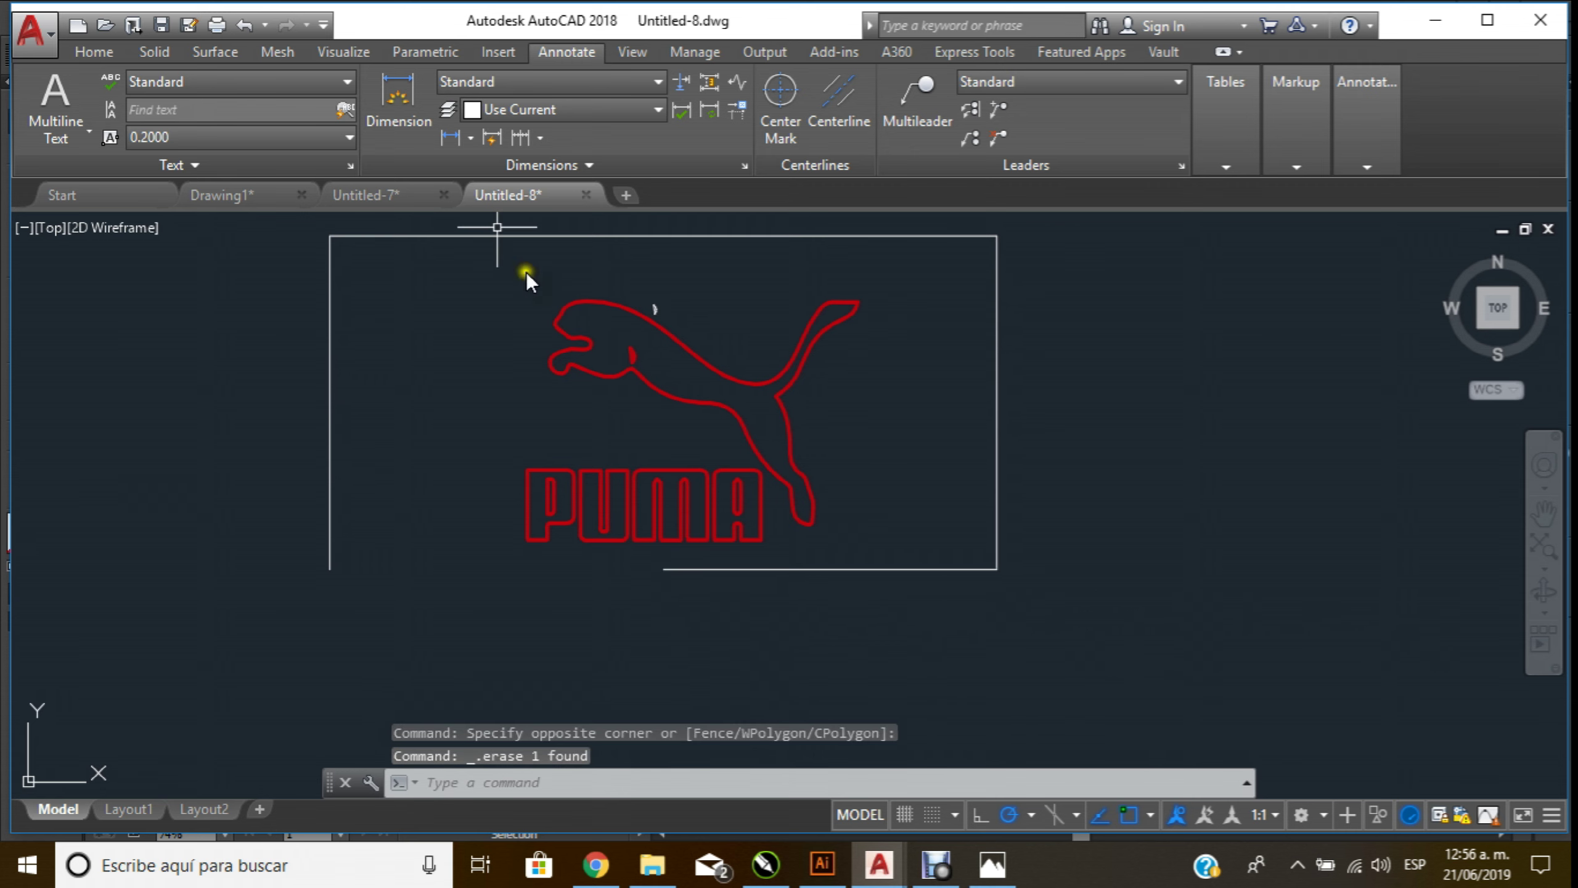
# Redraw the 100.0000 linear dimension below the rectangle at the smaller scale
pyautogui.click(451, 138)
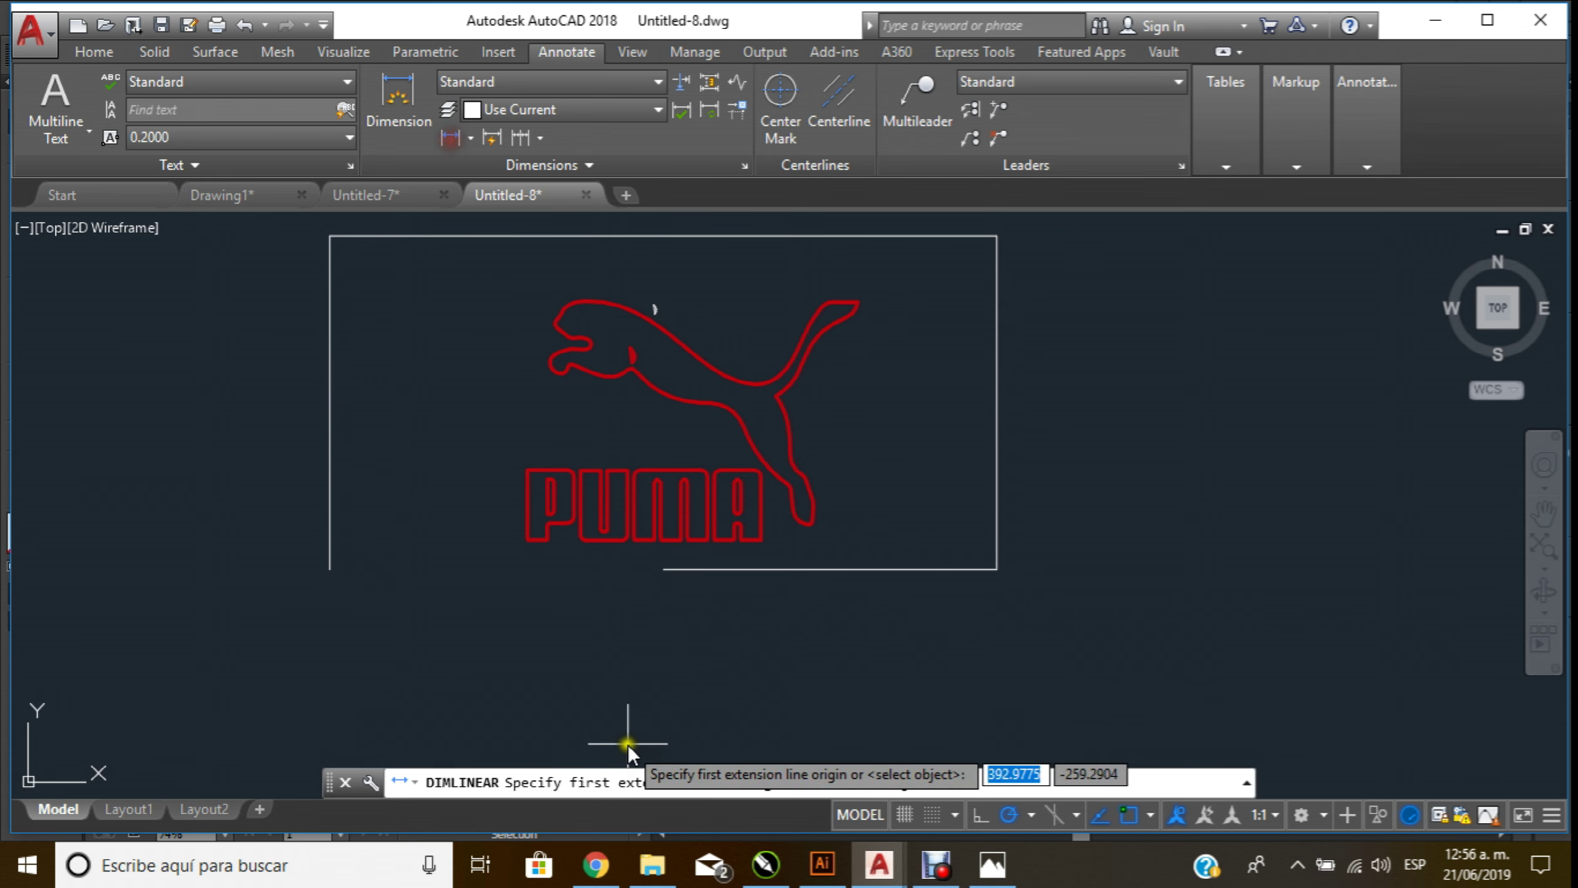
pyautogui.click(663, 570)
pyautogui.click(994, 569)
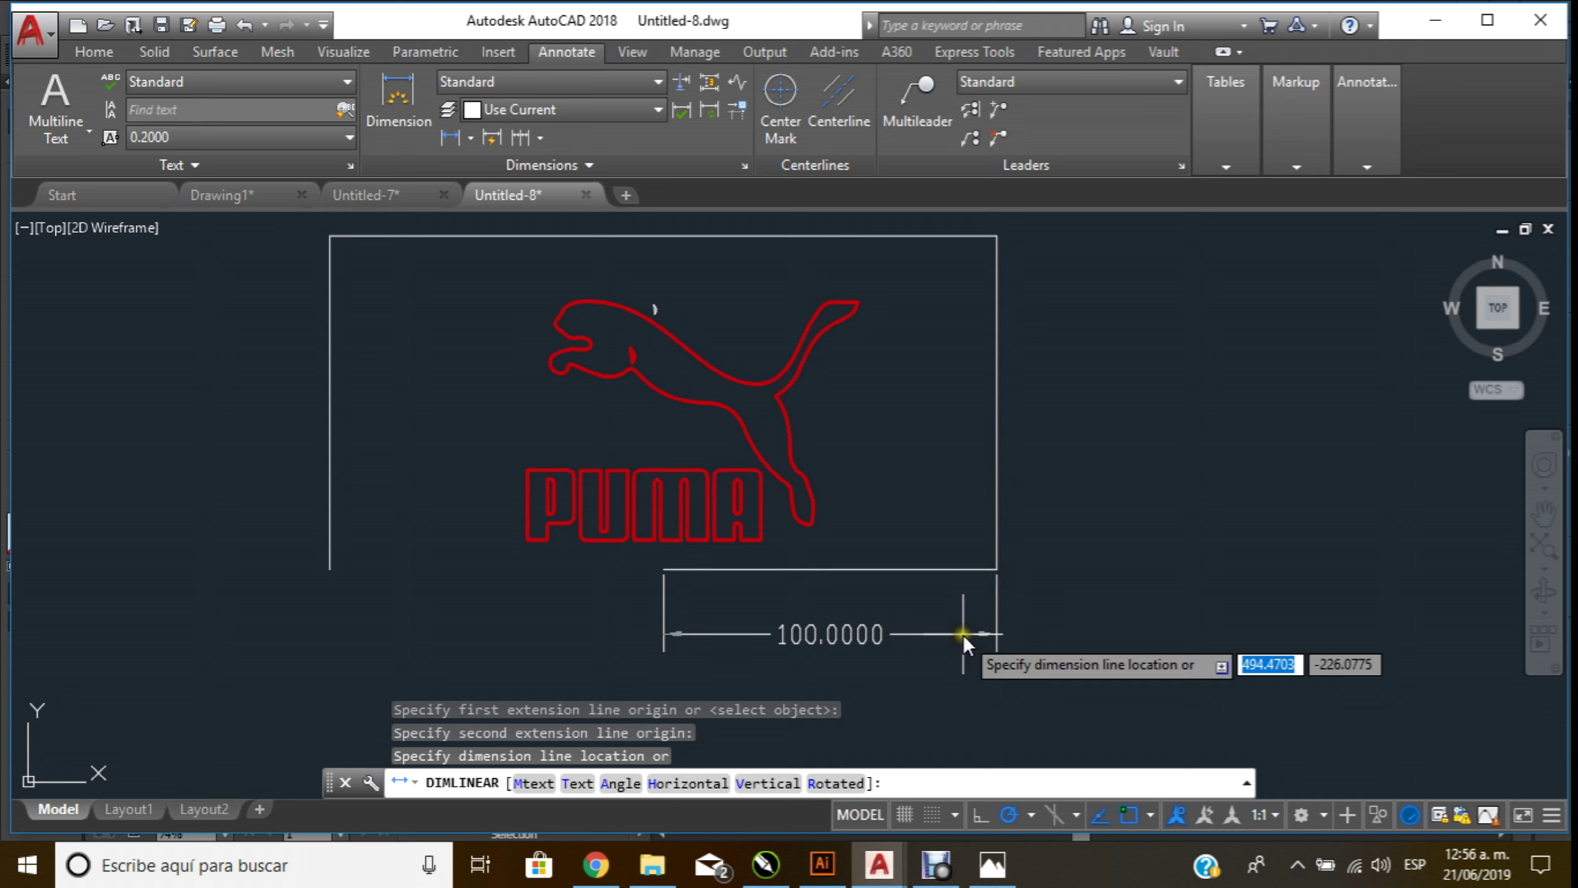
pyautogui.click(963, 635)
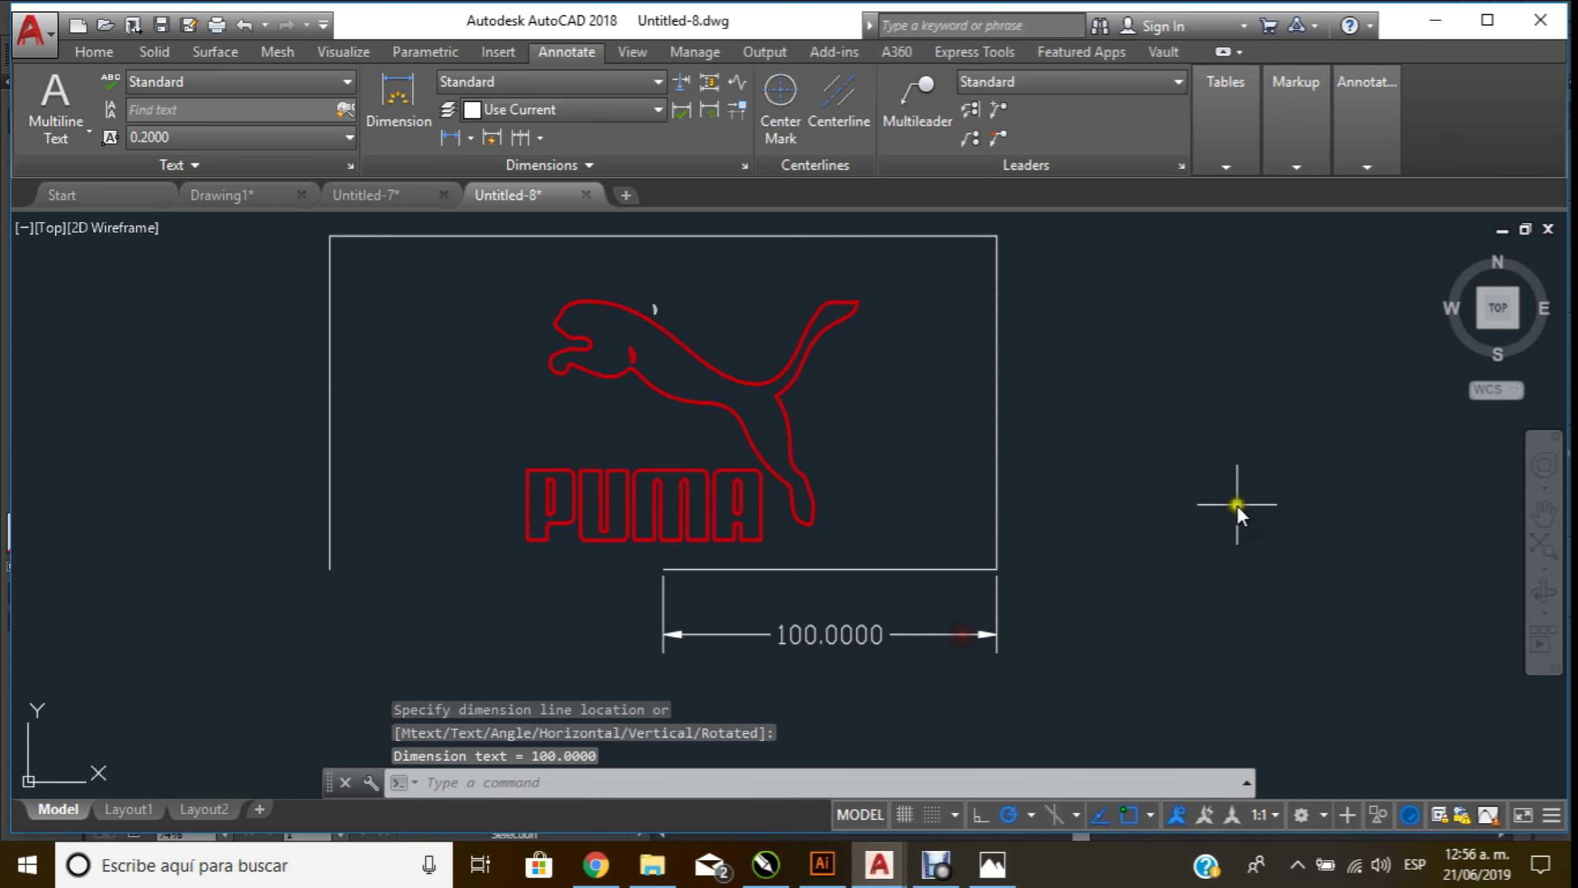
pyautogui.click(99, 53)
# Move the PUMA logo further right inside the rectangle
pyautogui.click(549, 83)
pyautogui.click(852, 450)
pyautogui.click(462, 334)
pyautogui.click(895, 445)
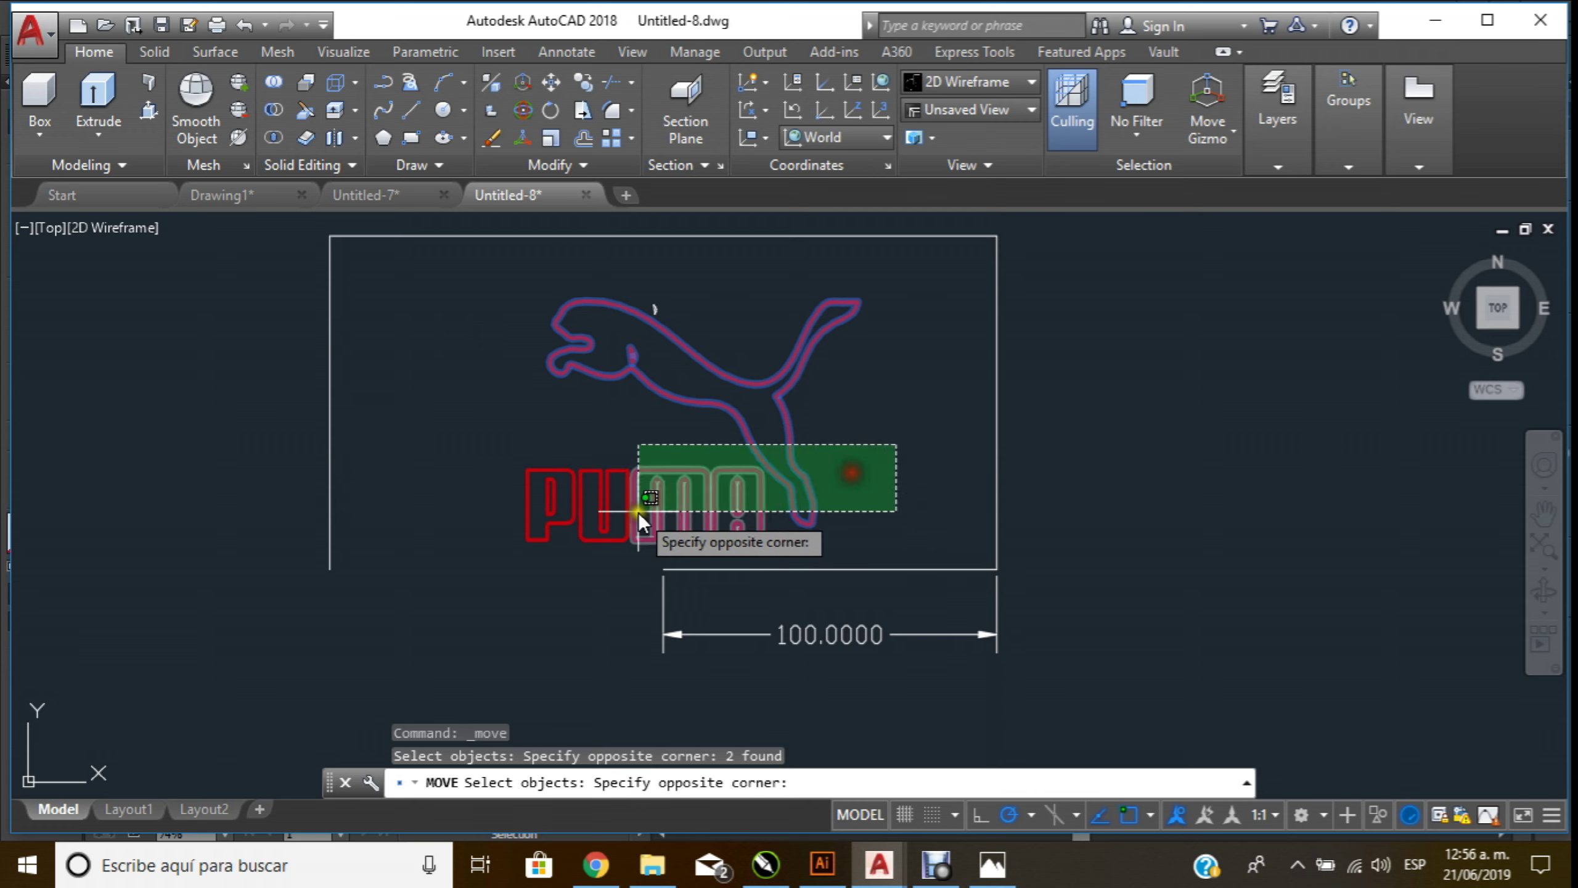
pyautogui.click(637, 553)
pyautogui.click(617, 410)
pyautogui.click(434, 561)
pyautogui.press('Return')
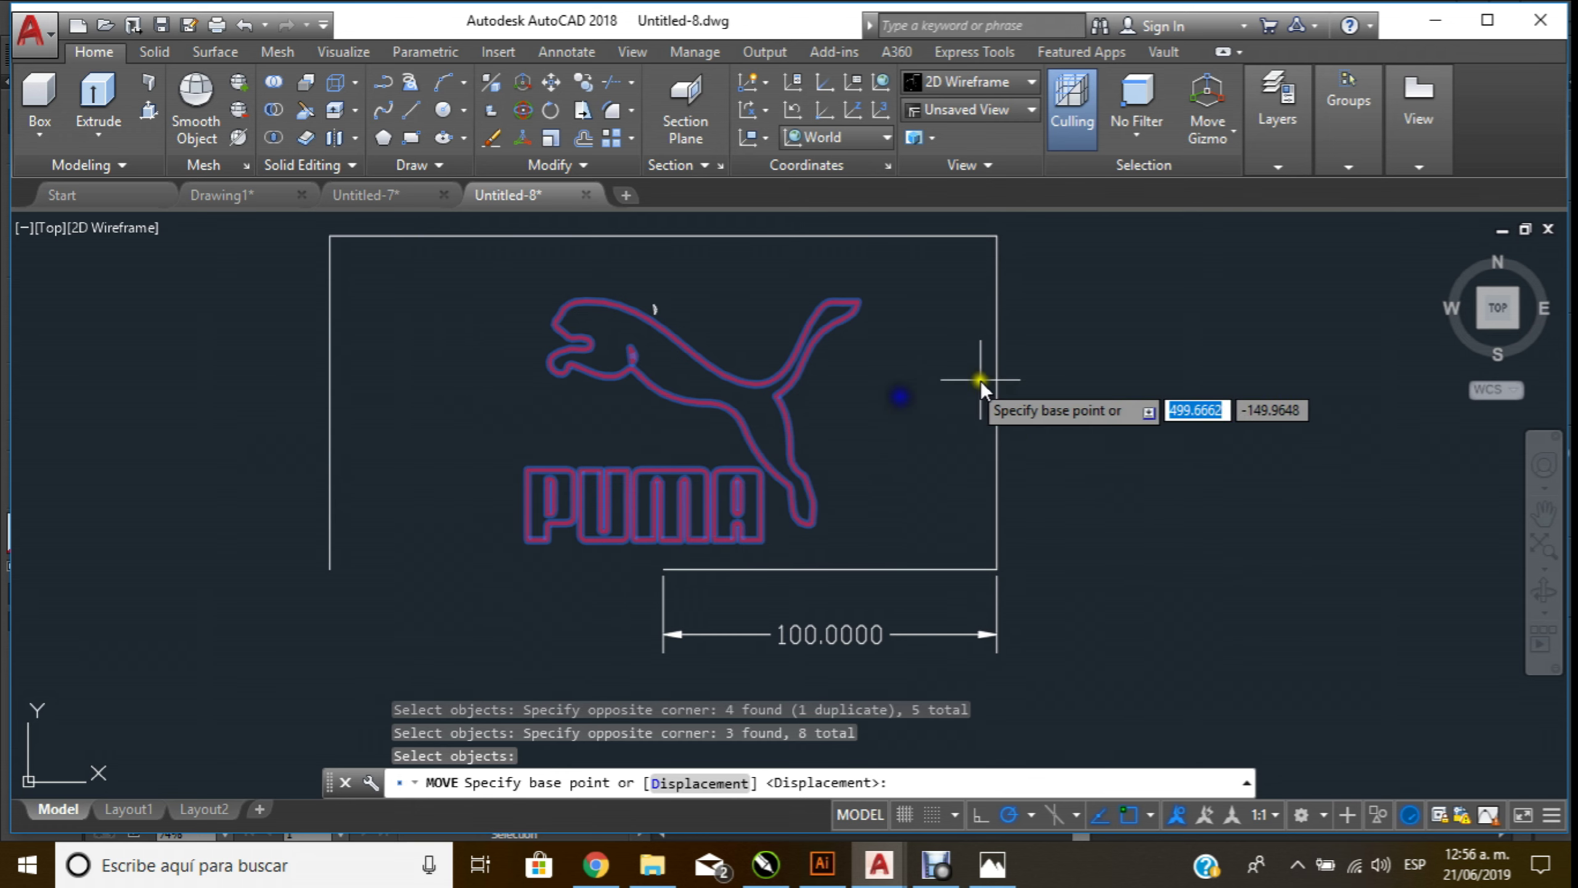
pyautogui.click(1060, 379)
pyautogui.click(1214, 383)
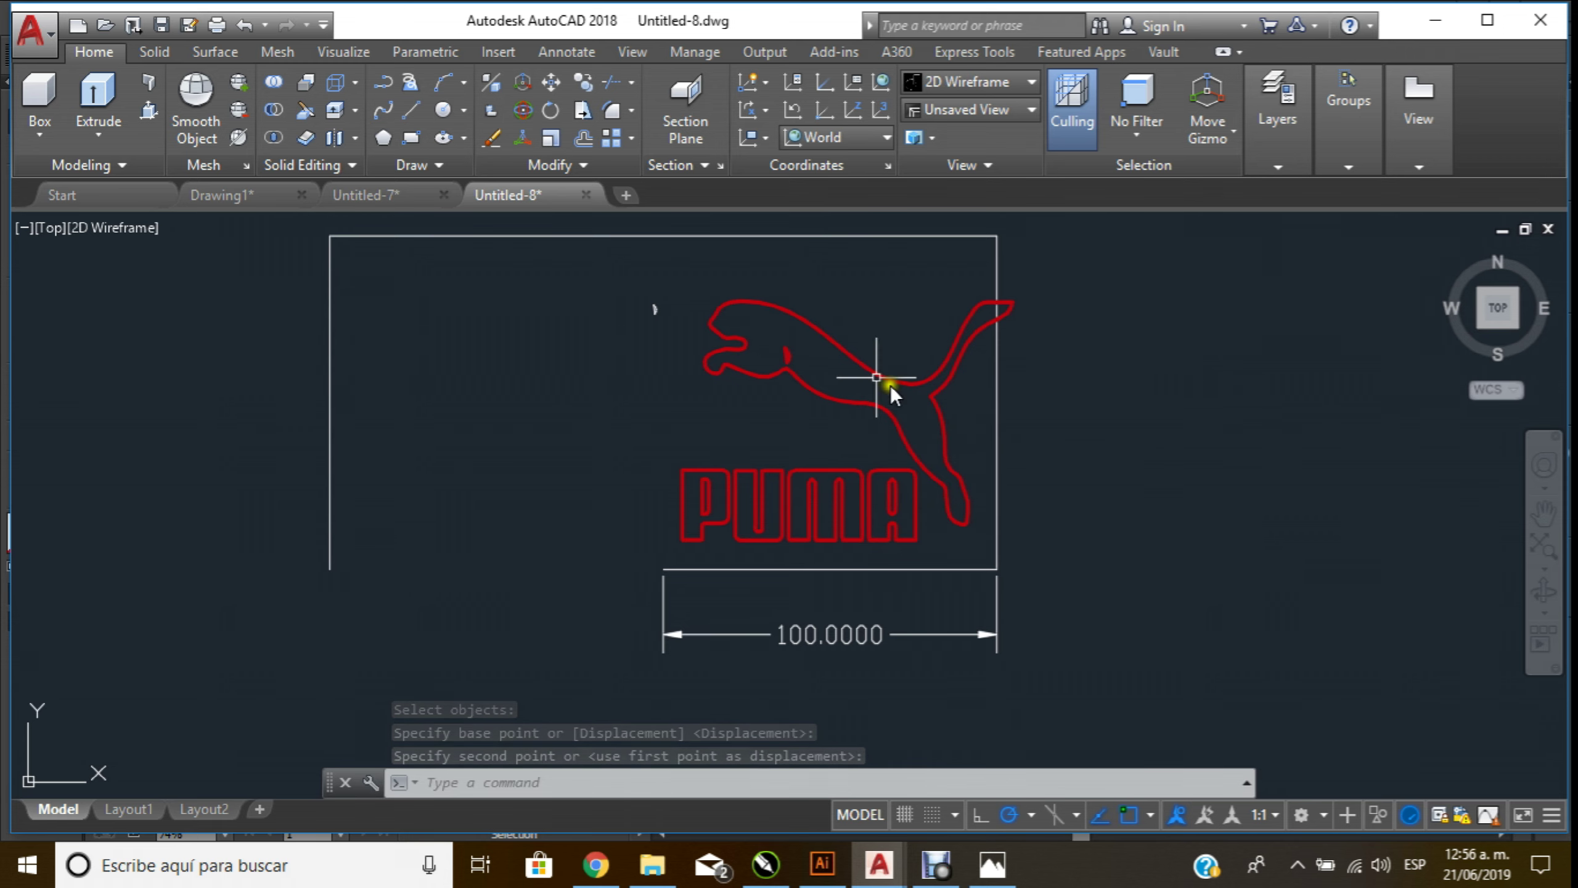
# Scale the whole logo by 0.8 from the lettering's lower-right corner
pyautogui.write('scale')
pyautogui.press('Return')
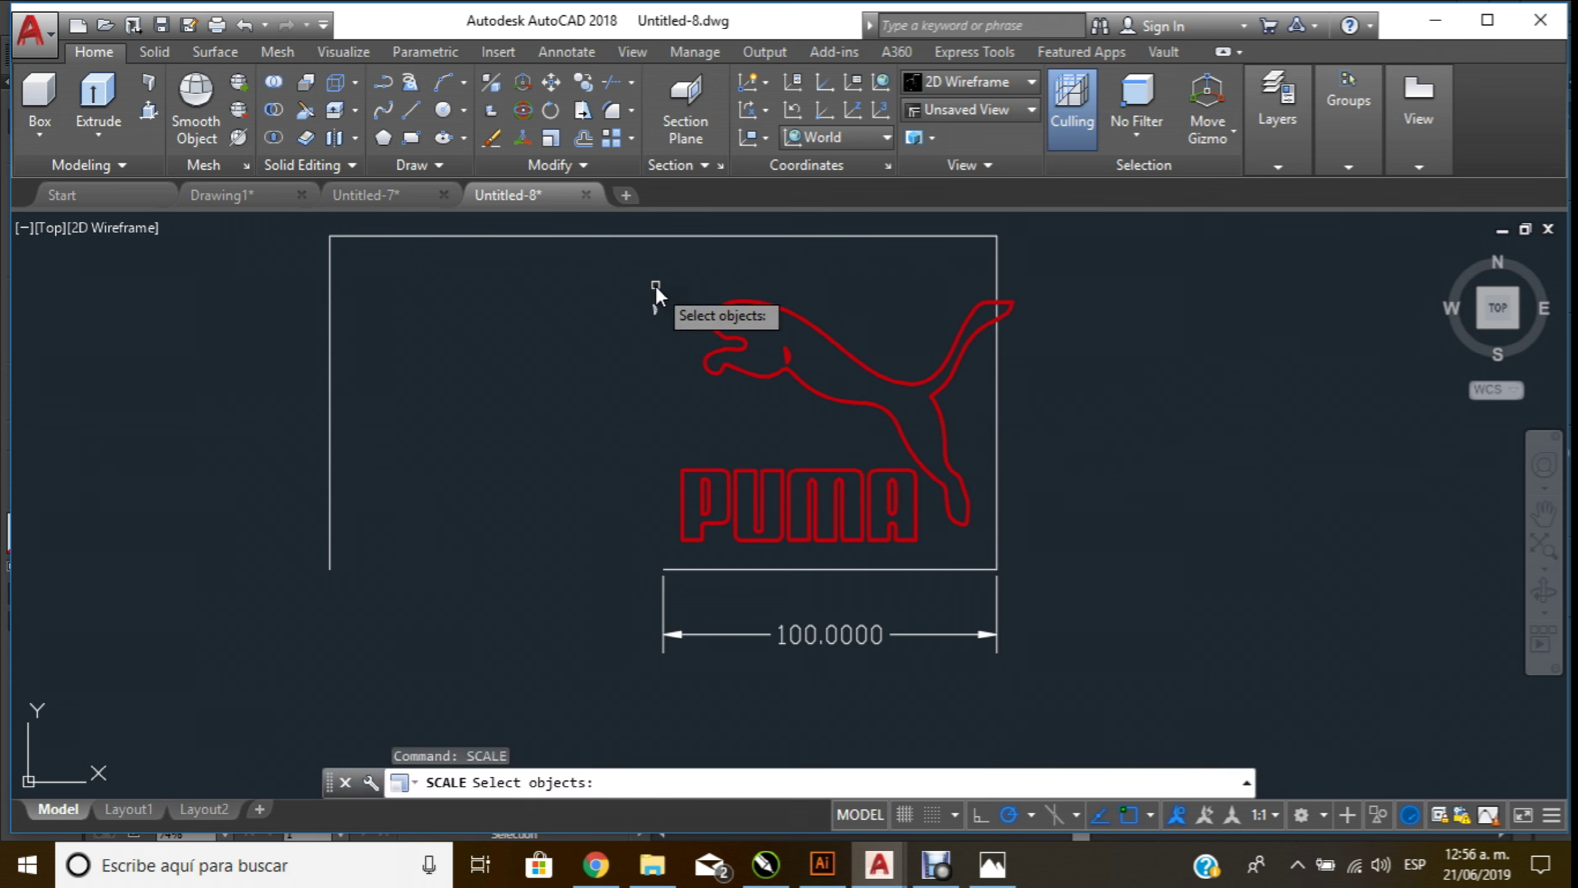
pyautogui.click(656, 286)
pyautogui.click(811, 496)
pyautogui.click(878, 411)
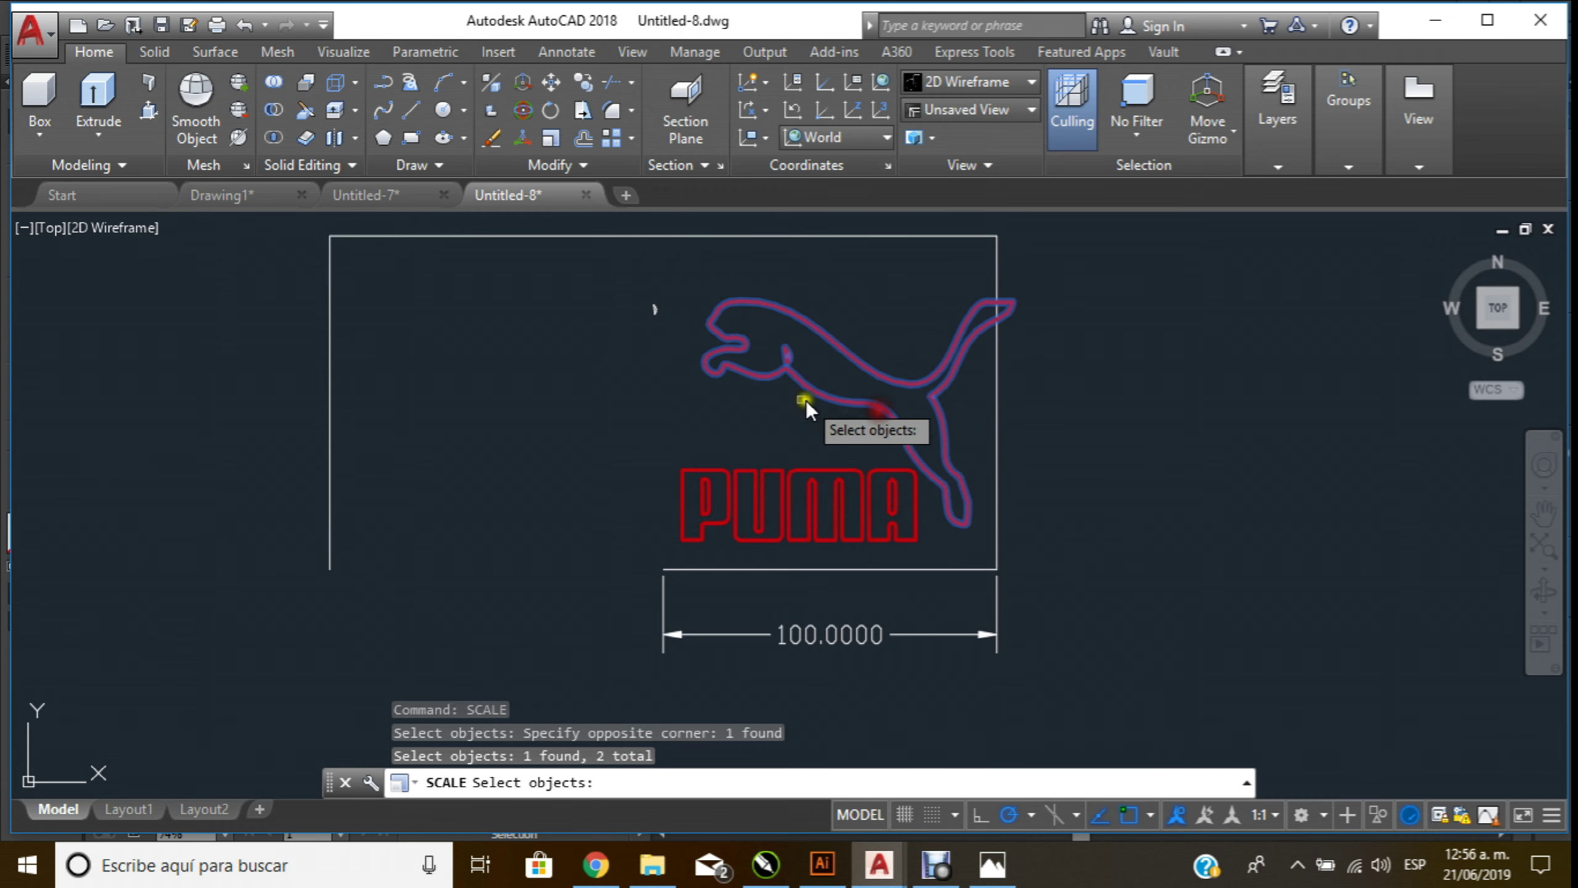
pyautogui.click(644, 453)
pyautogui.click(941, 565)
pyautogui.press('Return')
pyautogui.click(923, 551)
pyautogui.write('.8')
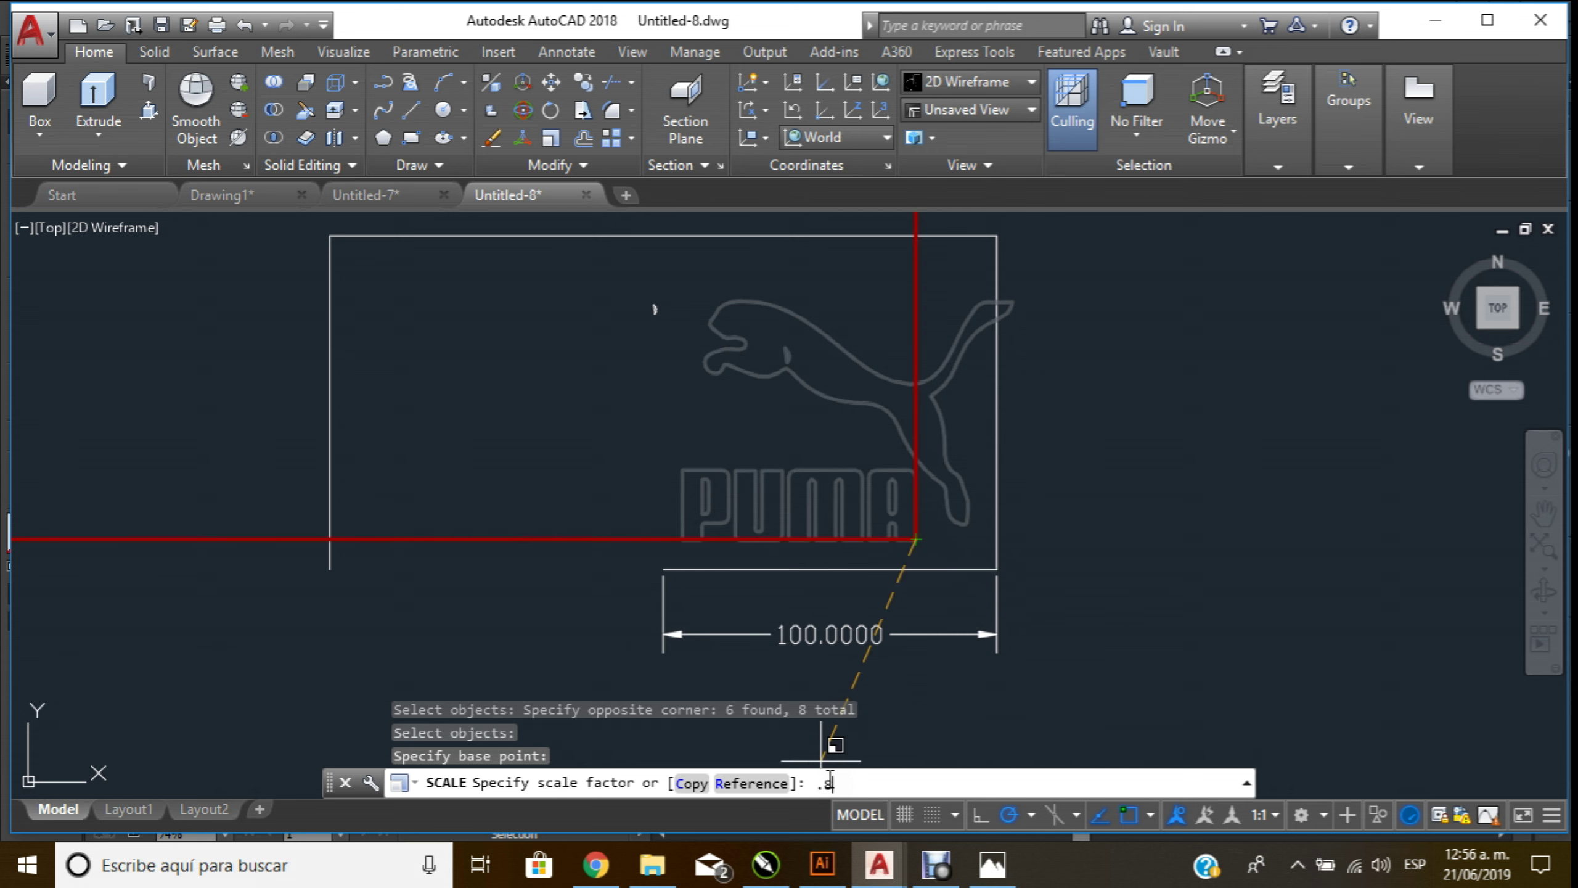
pyautogui.press('Return')
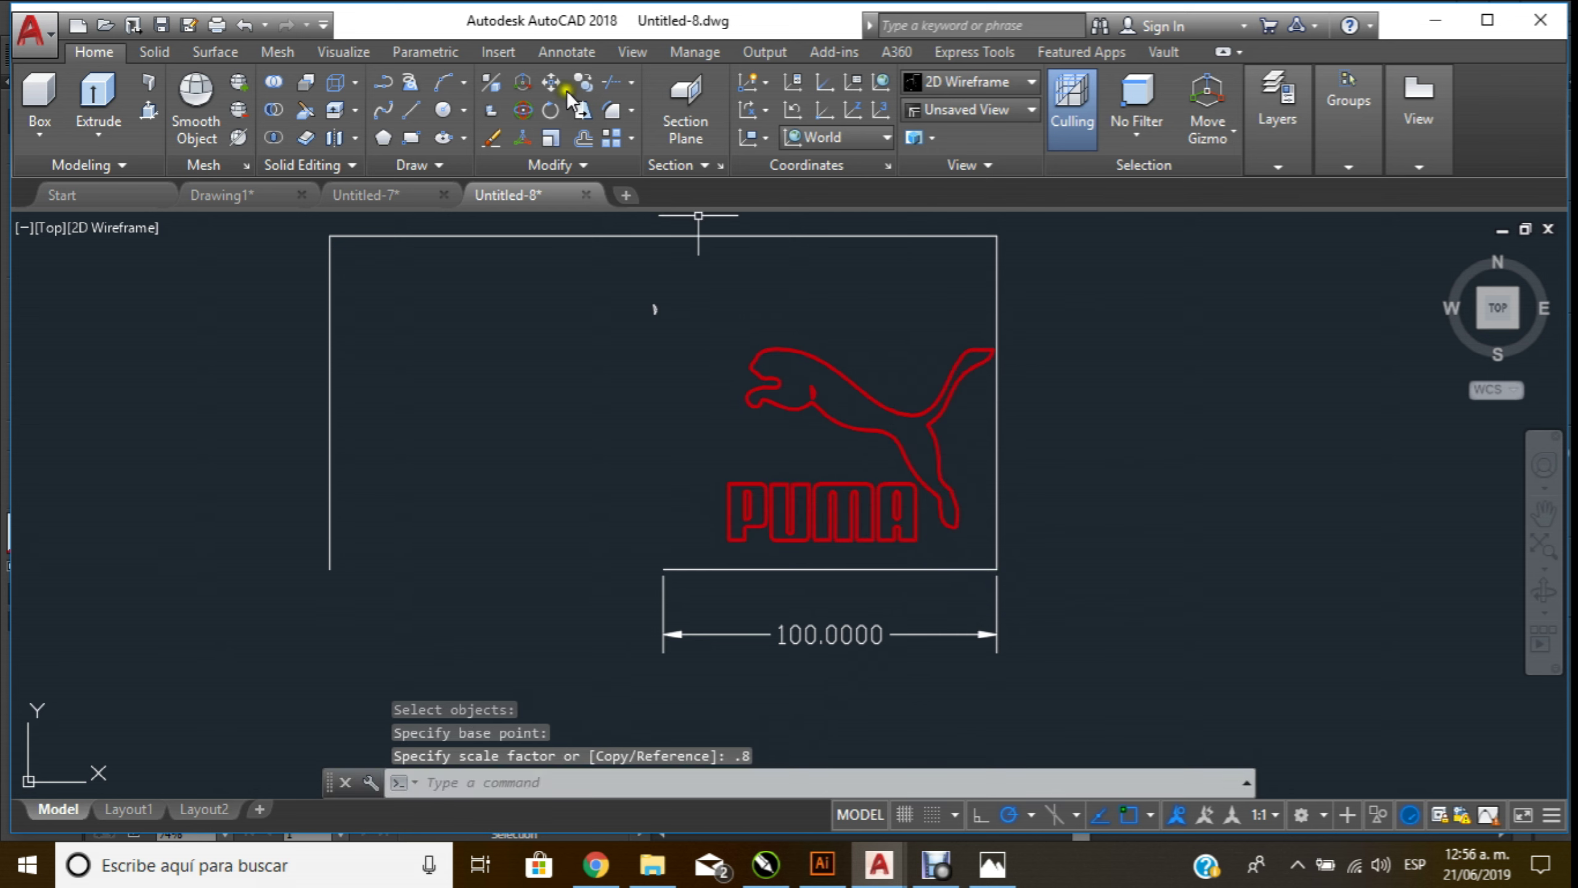
# Move the scaled logo up and left inside the rectangle, then switch to CorelDRAW 2018
pyautogui.click(553, 84)
pyautogui.click(952, 540)
pyautogui.click(792, 306)
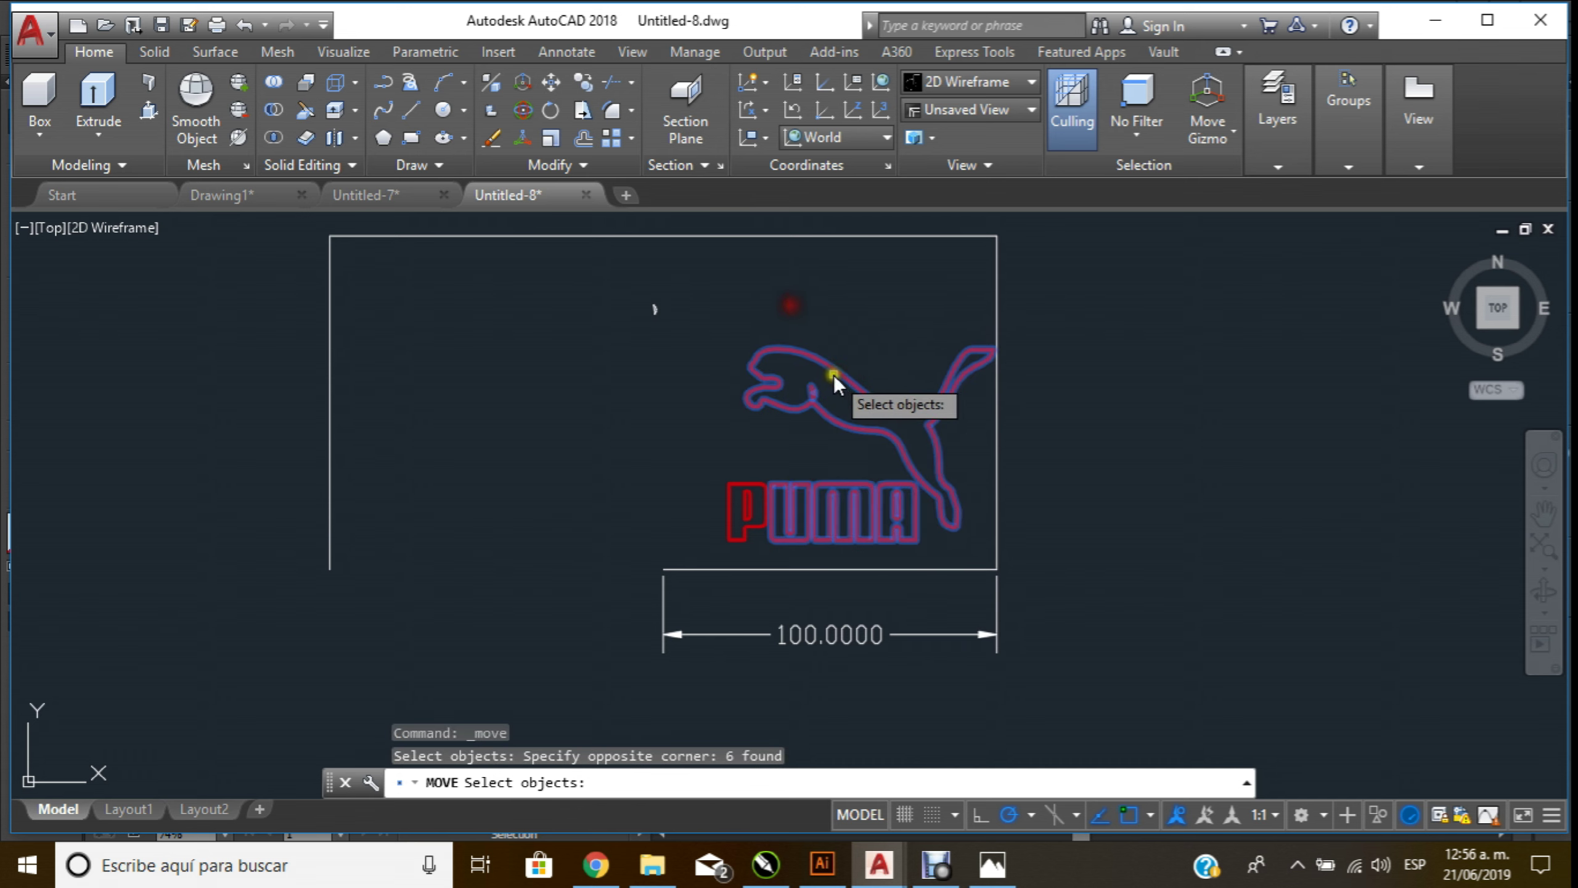
pyautogui.click(657, 451)
pyautogui.click(966, 568)
pyautogui.press('Return')
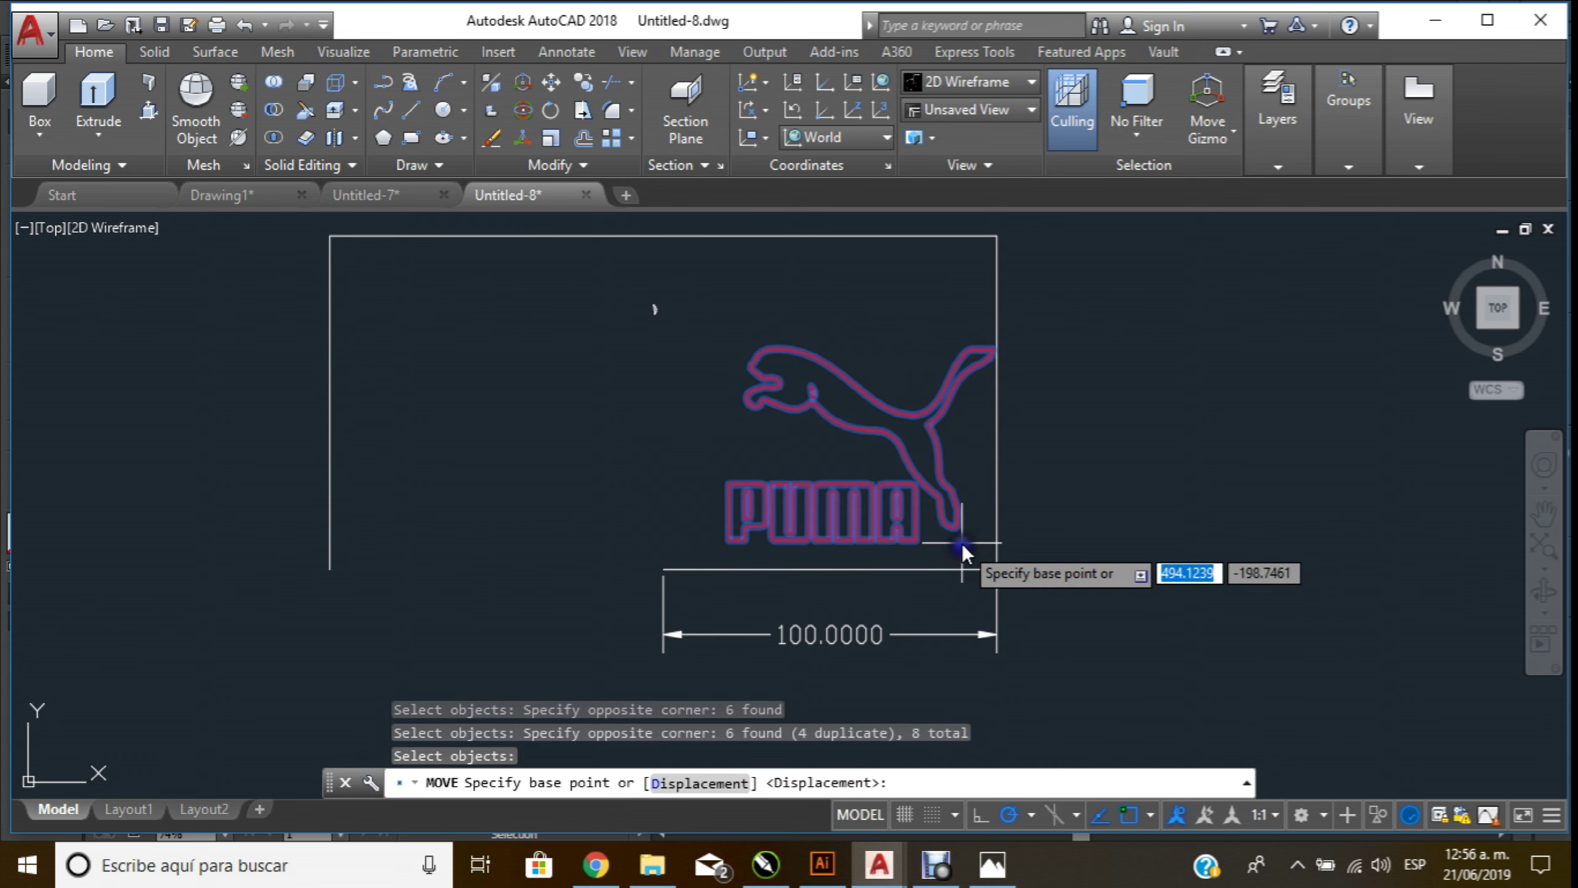
pyautogui.click(895, 288)
pyautogui.click(853, 264)
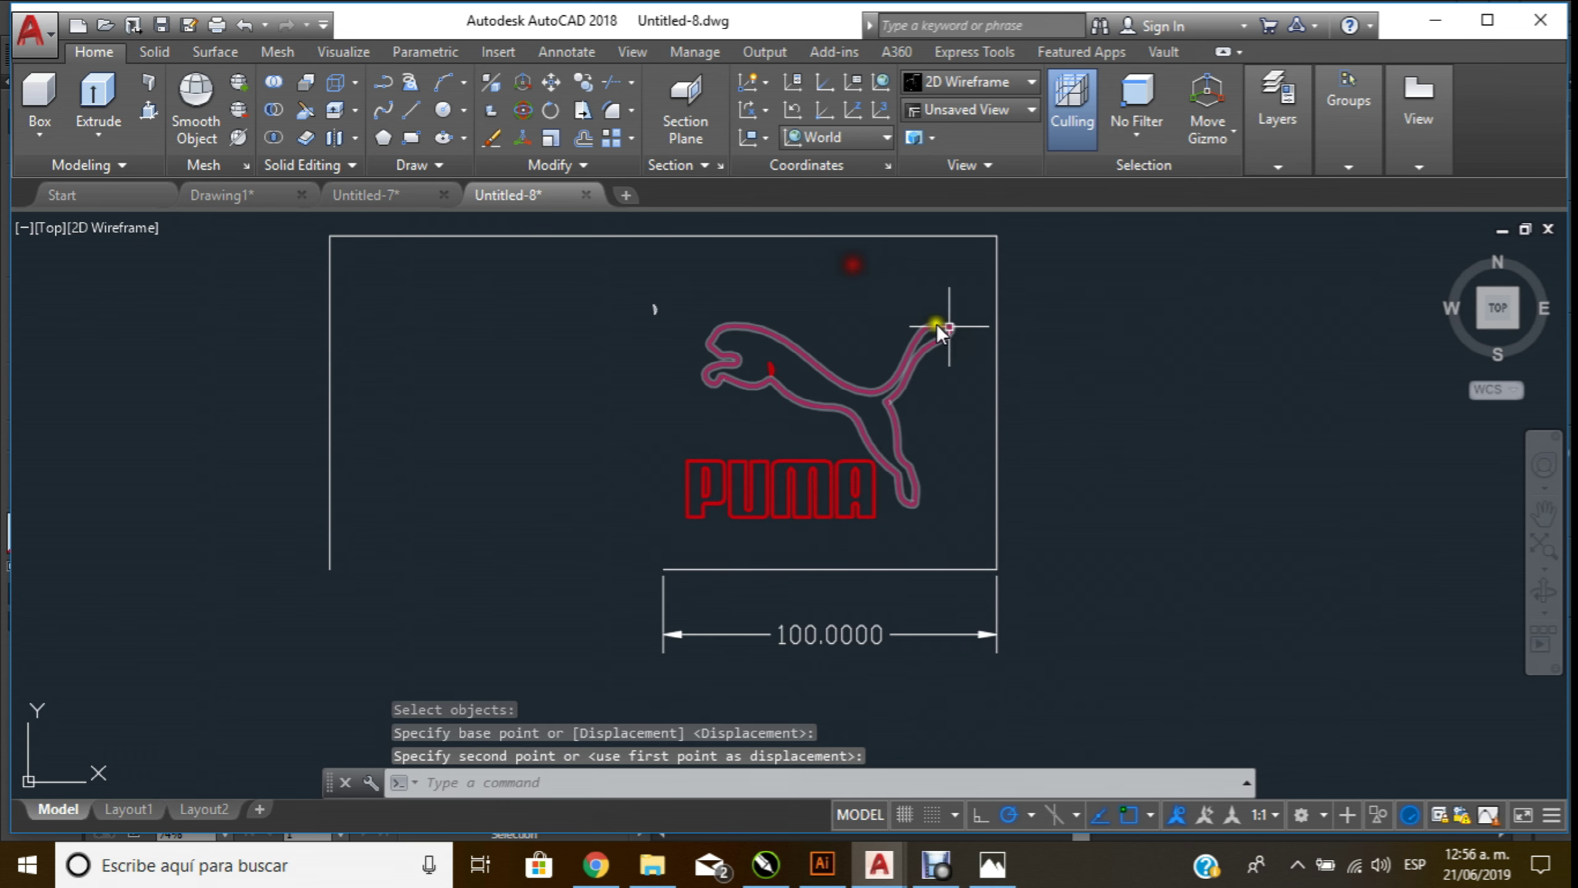
pyautogui.click(769, 866)
pyautogui.click(717, 690)
# Create a new Carta-size document (21.59 × 27.94 cm, CMYK, 300 ppp) with default settings
pyautogui.click(28, 39)
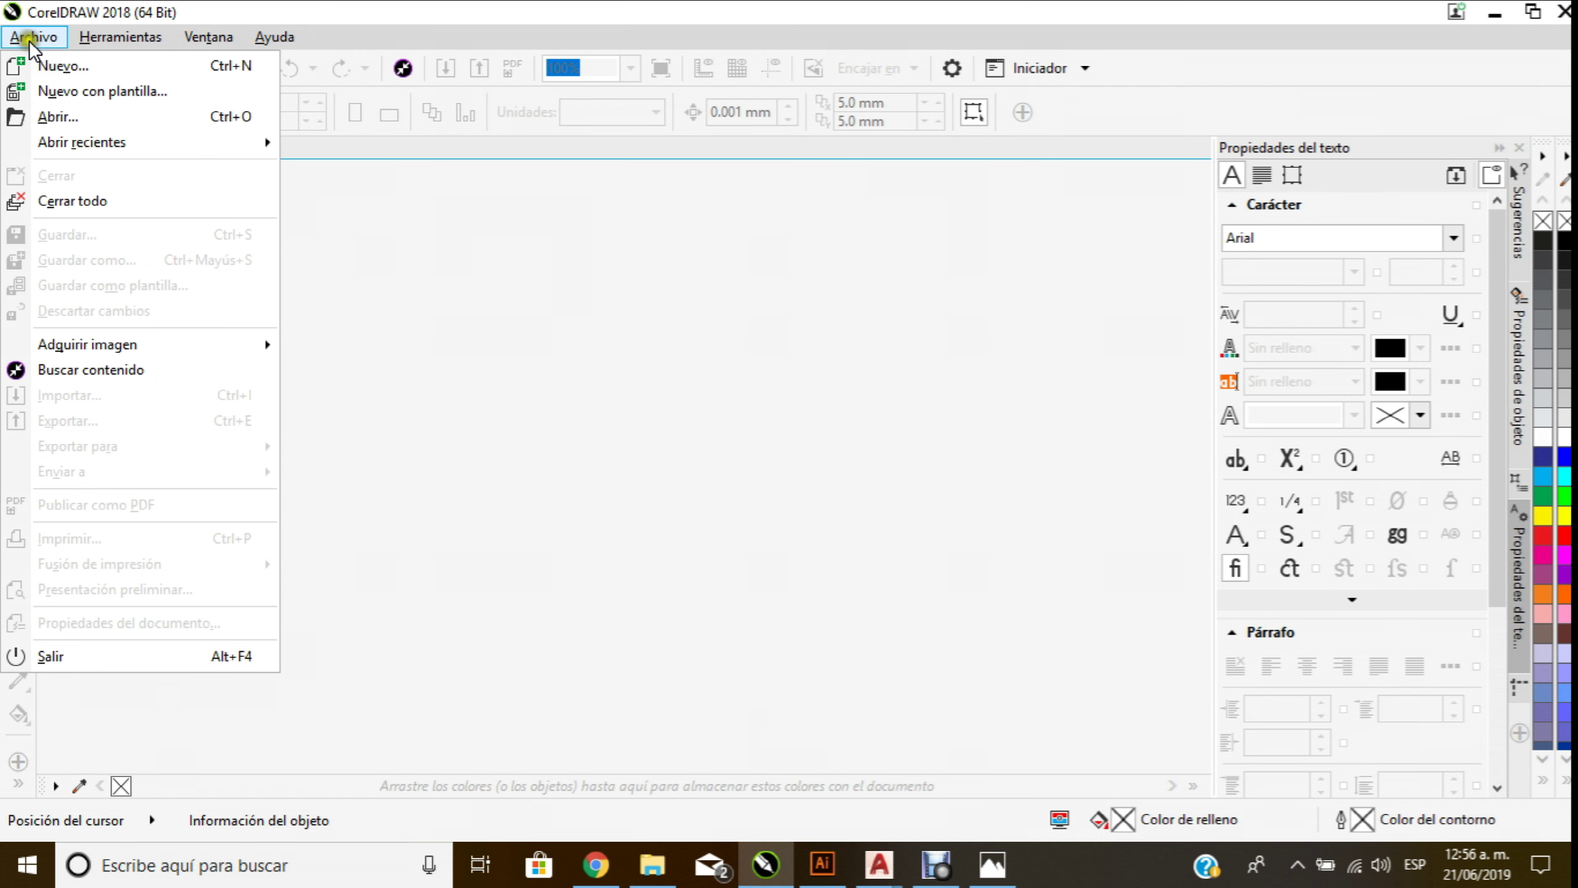
pyautogui.click(77, 69)
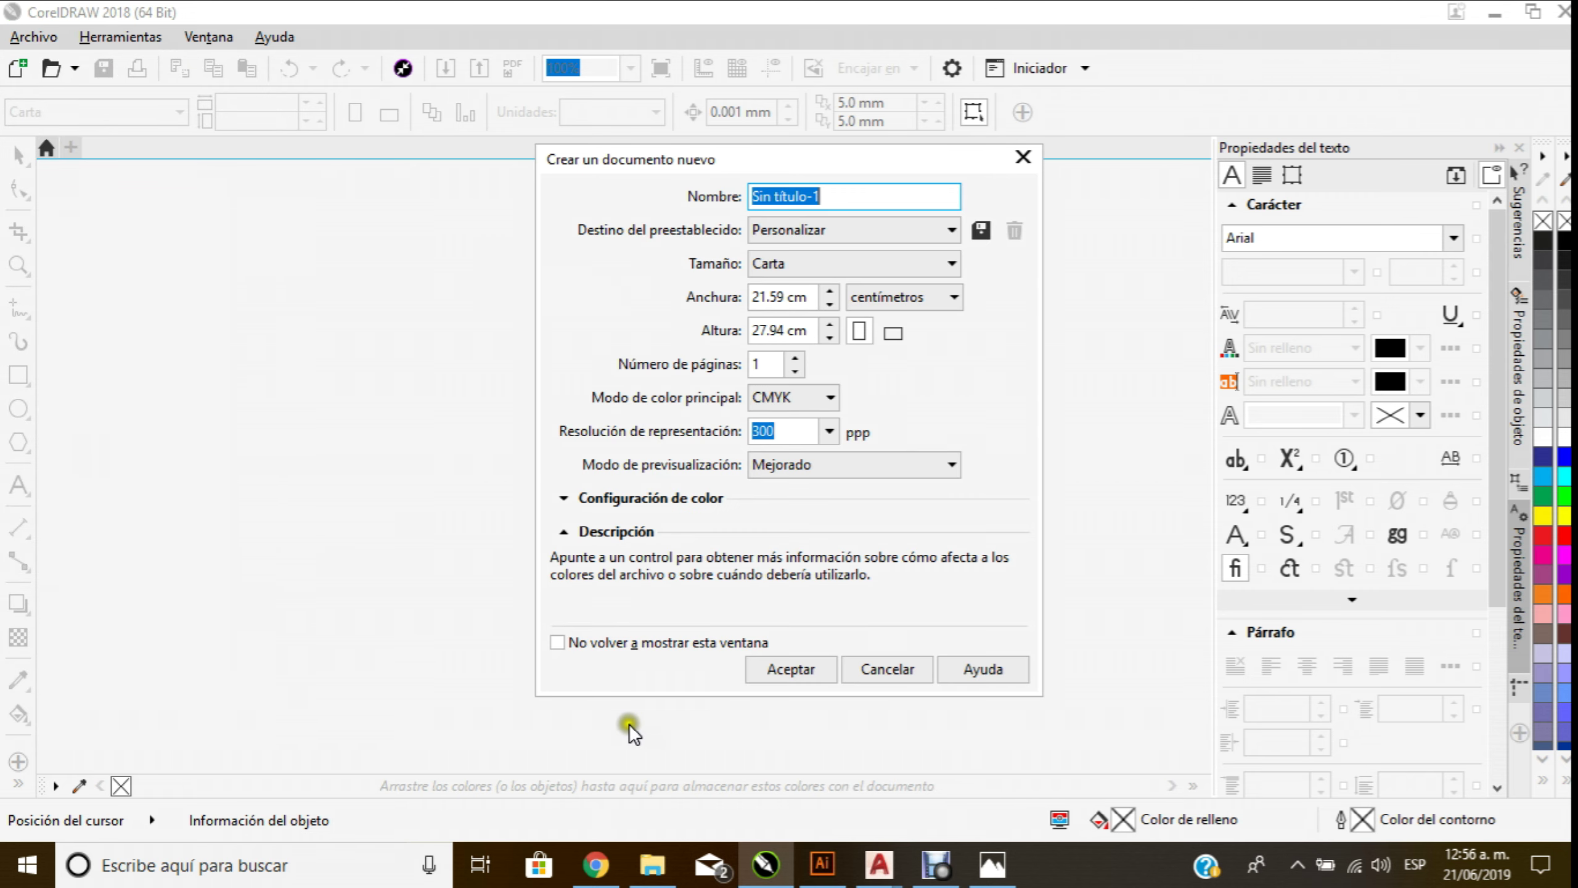
pyautogui.click(812, 668)
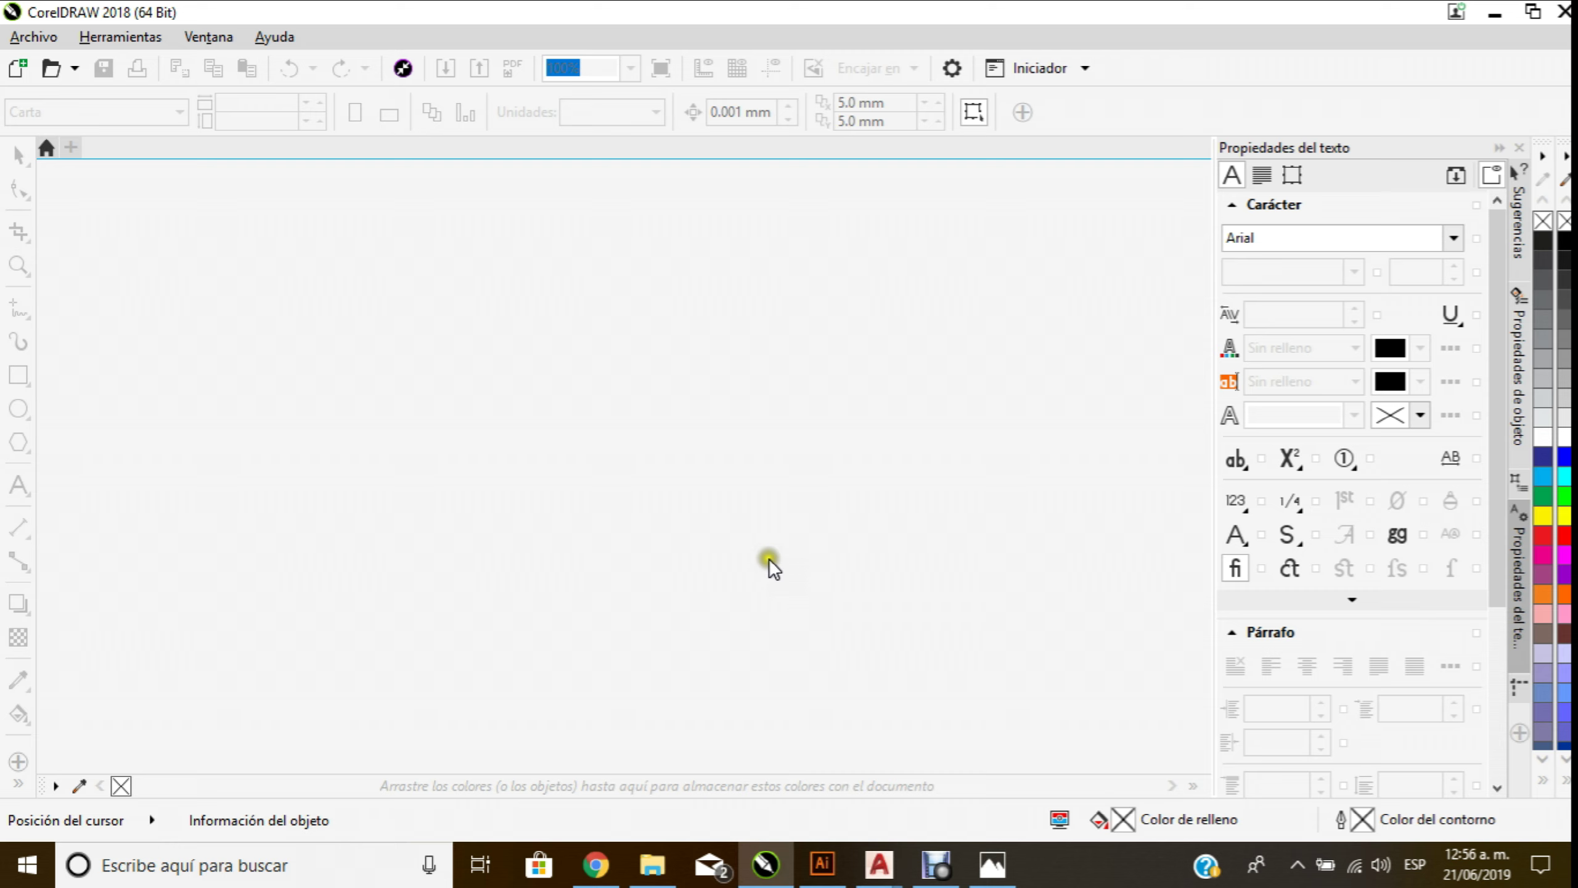
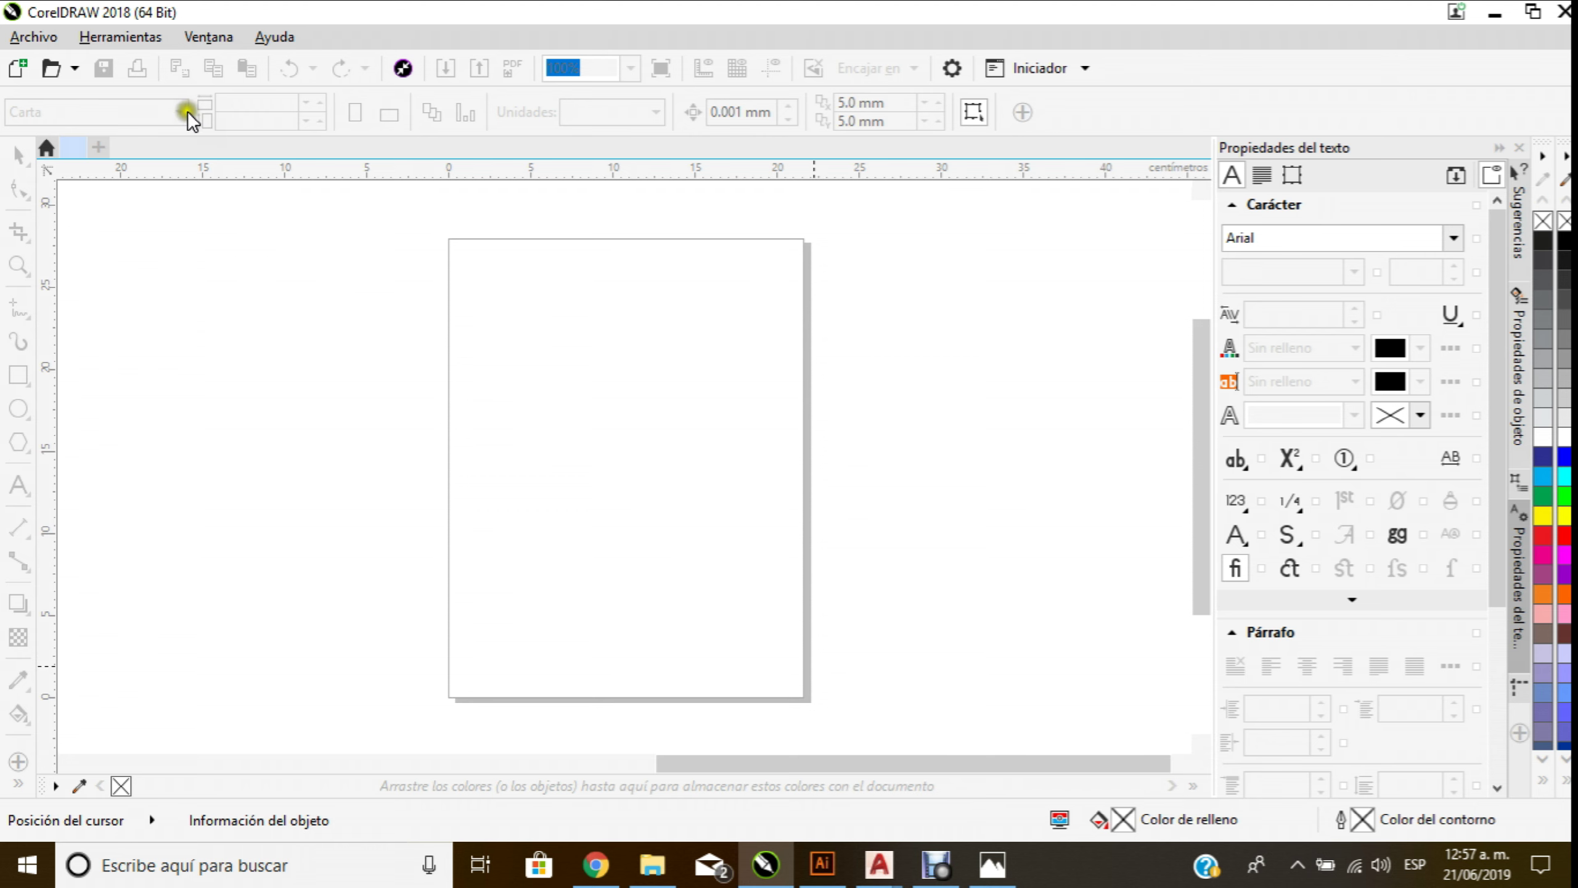
# Copy the enlarged PUMA logo image from Chrome's image results with Copiar imagen, back in CorelDRAW
pyautogui.click(178, 112)
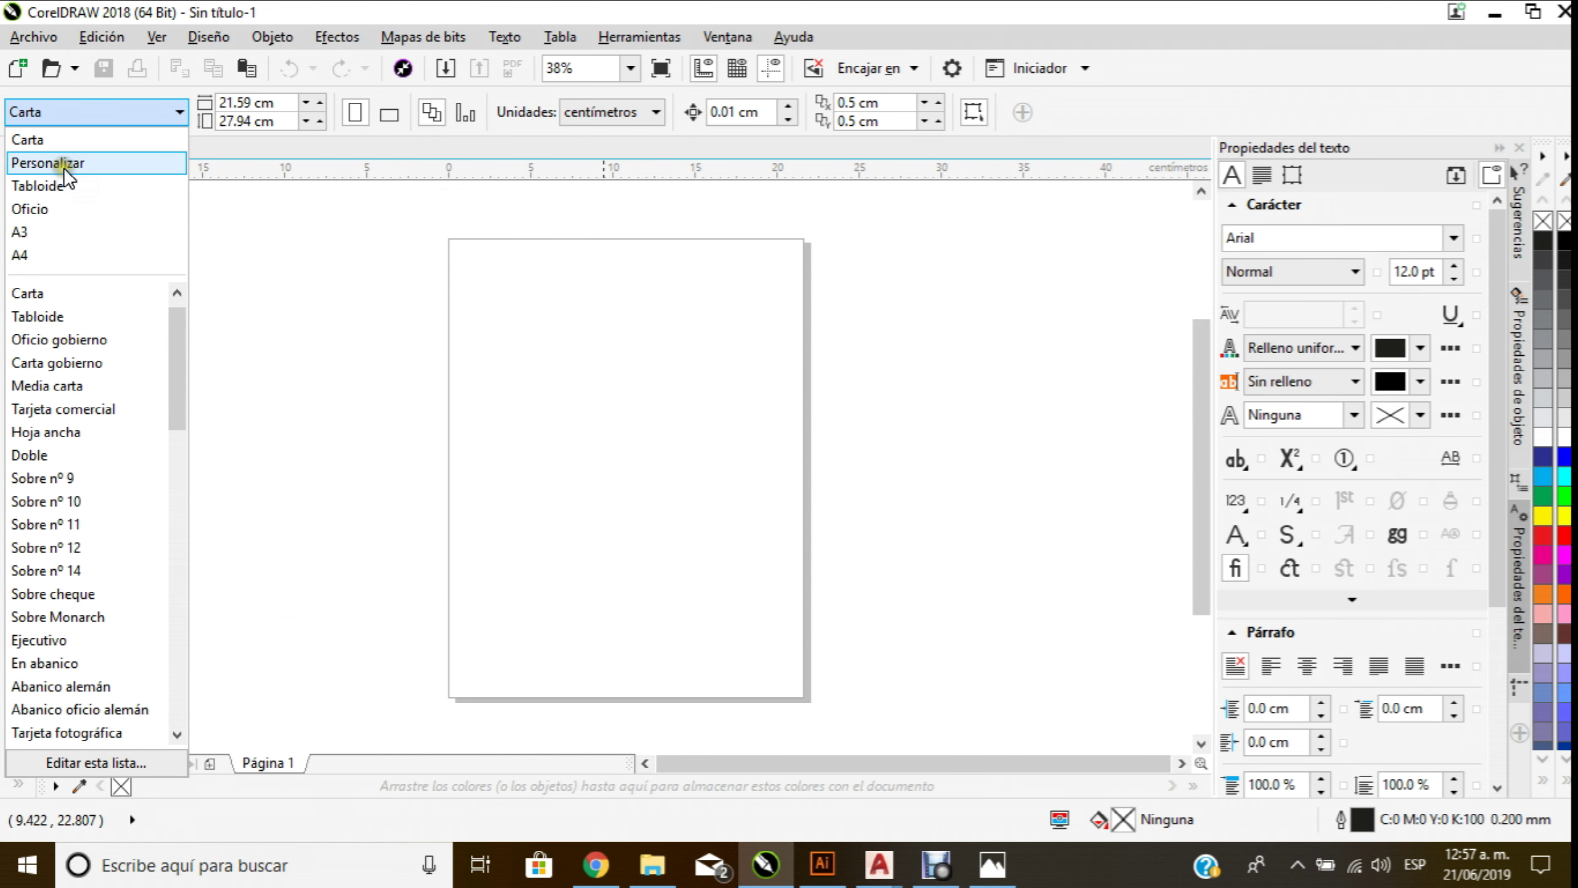
pyautogui.click(528, 398)
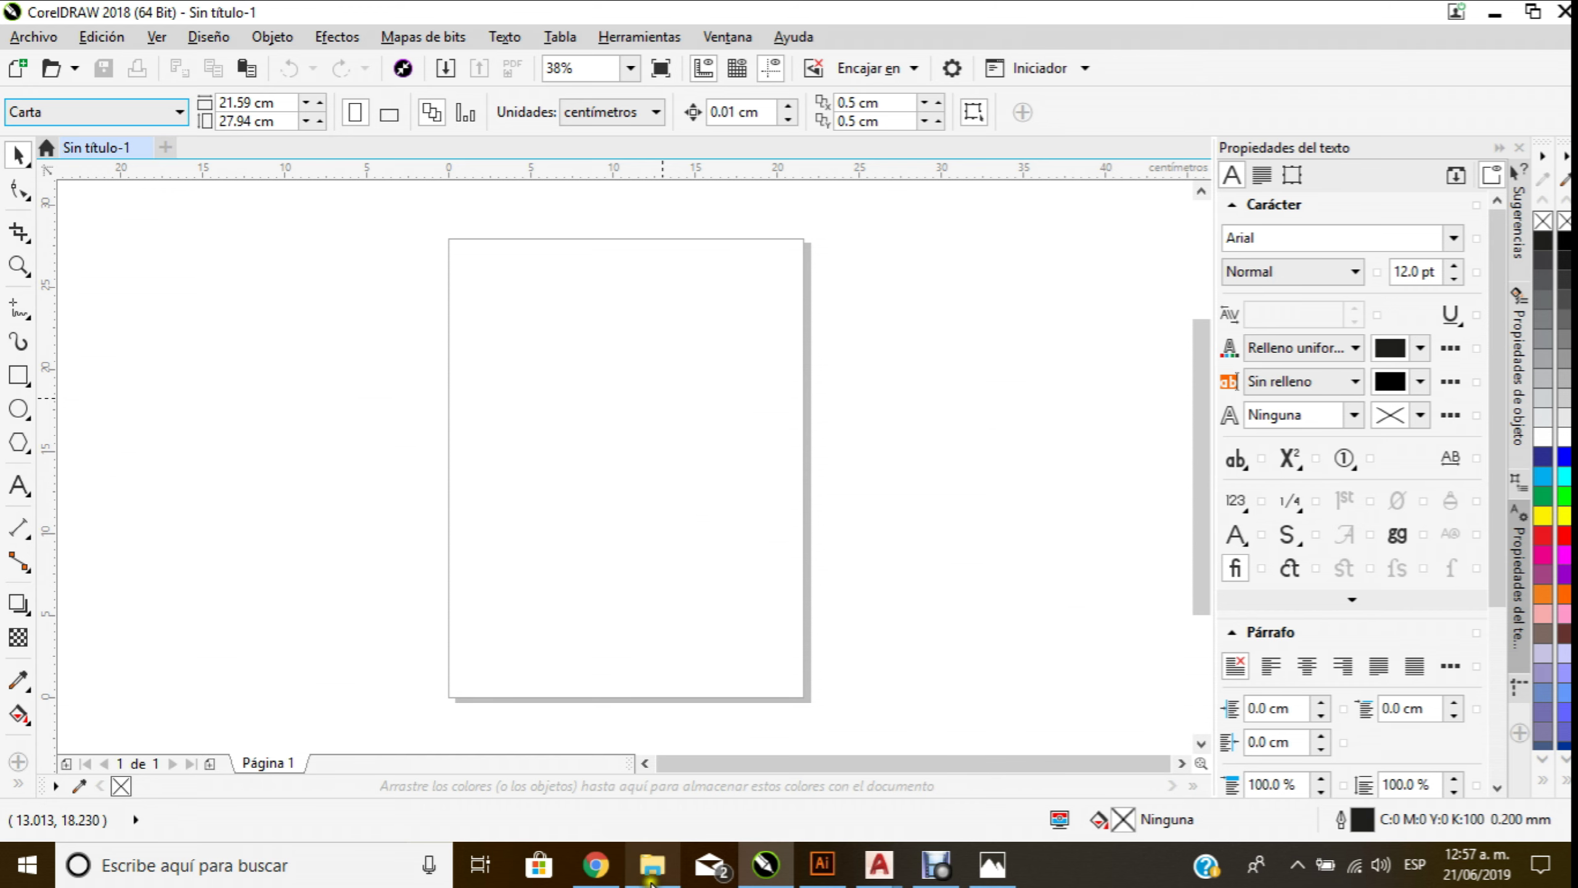
pyautogui.click(609, 877)
pyautogui.rightClick(546, 524)
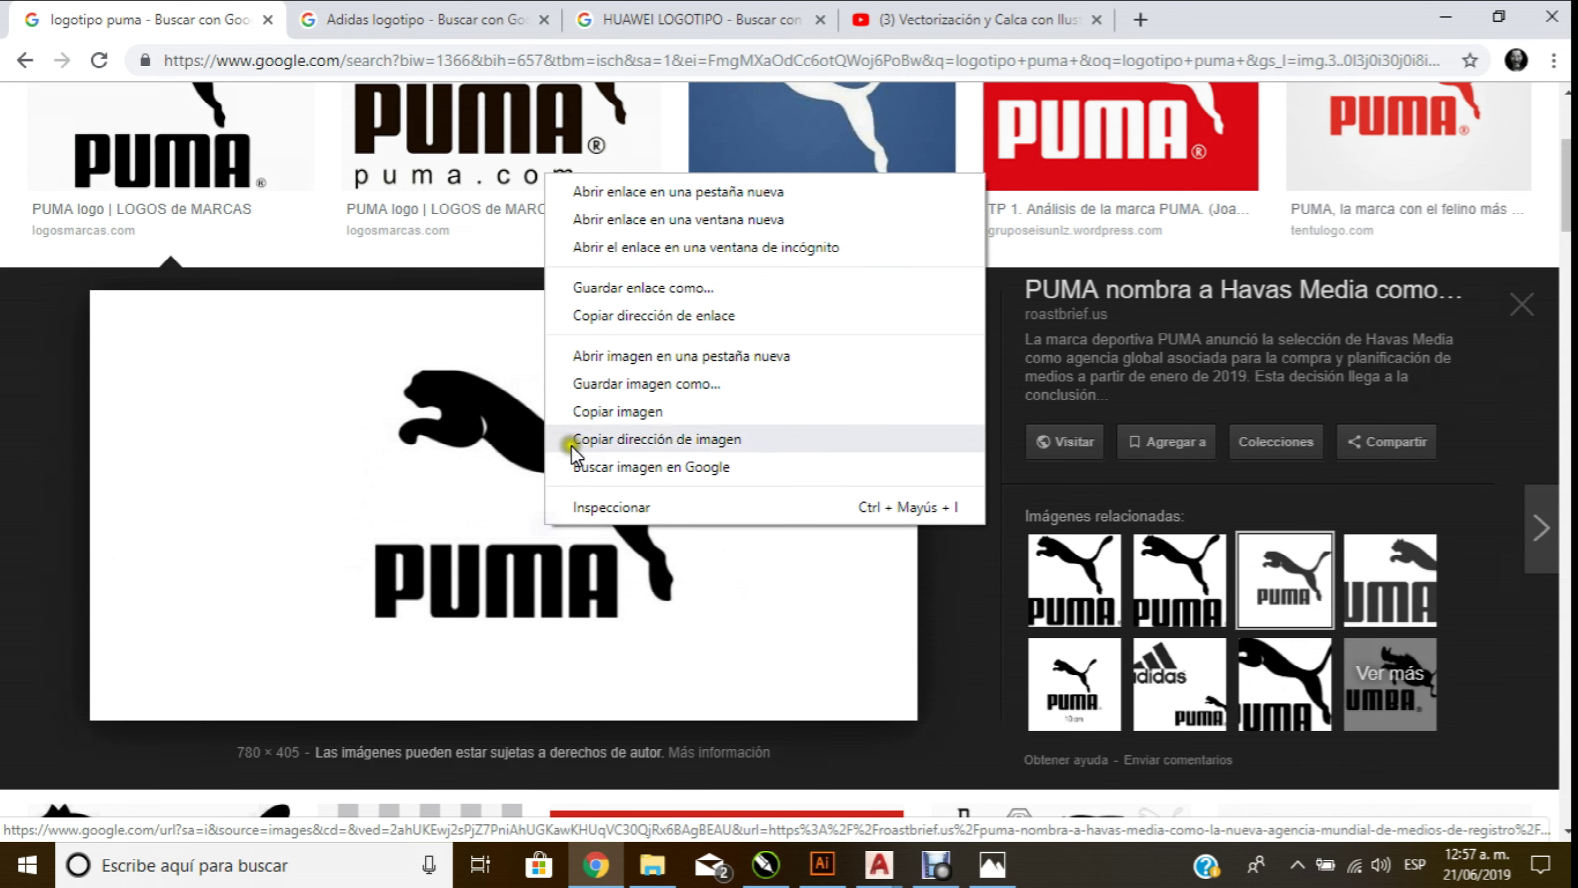
pyautogui.click(622, 412)
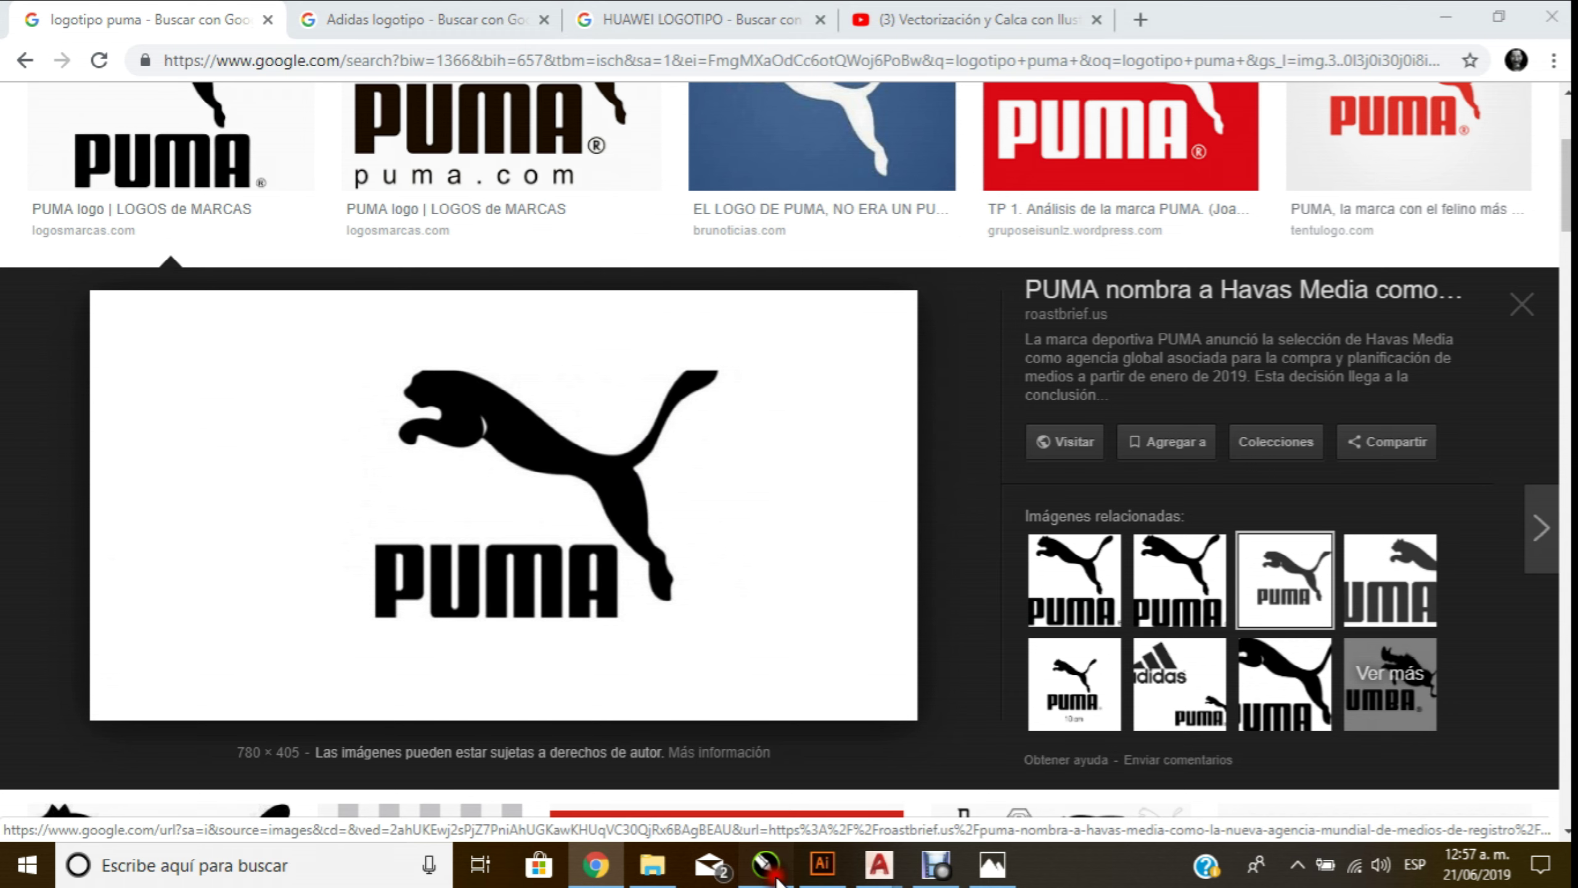
pyautogui.click(774, 870)
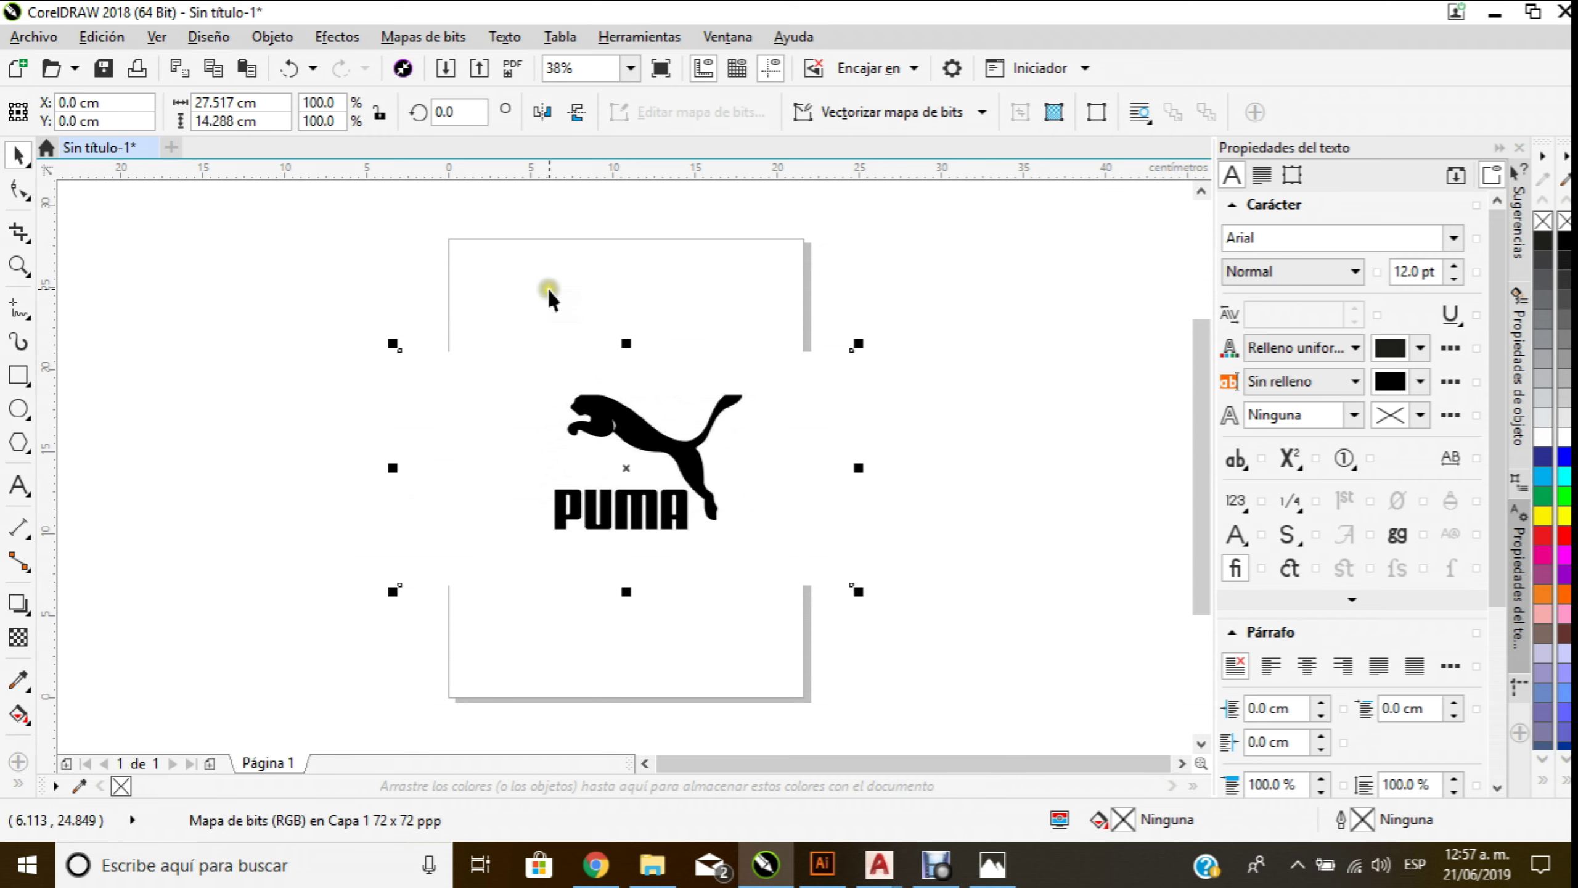
# Crop the pasted PUMA bitmap tightly around the logo
pyautogui.click(18, 232)
pyautogui.moveTo(519, 364)
pyautogui.mouseDown()
pyautogui.moveTo(627, 475)
pyautogui.moveTo(769, 556)
pyautogui.moveTo(749, 551)
pyautogui.mouseUp()
pyautogui.press('Return')
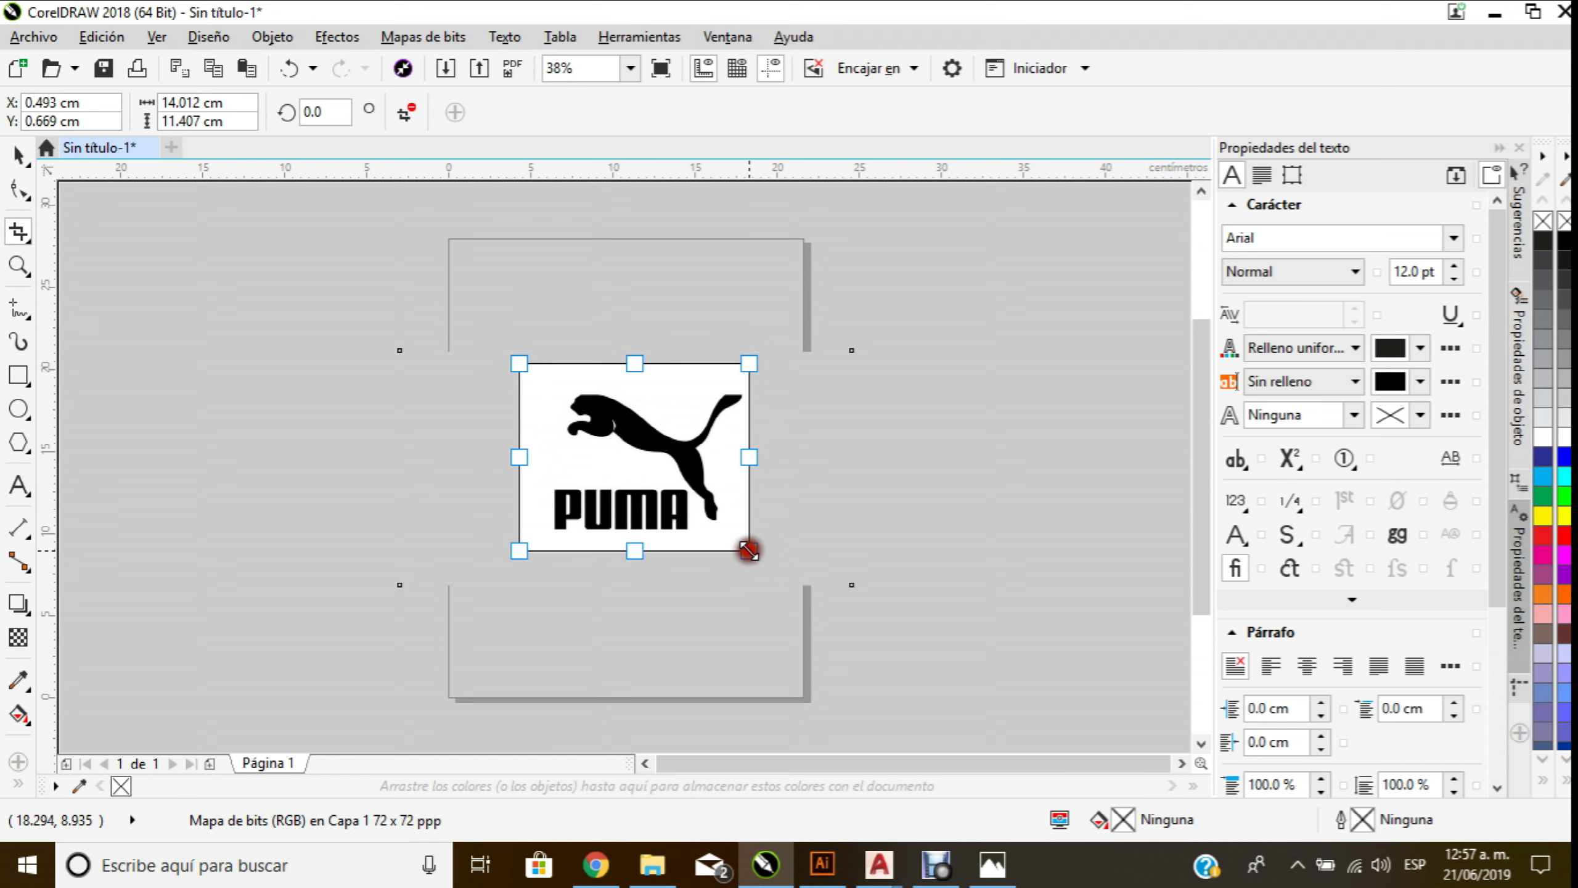
pyautogui.doubleClick(656, 469)
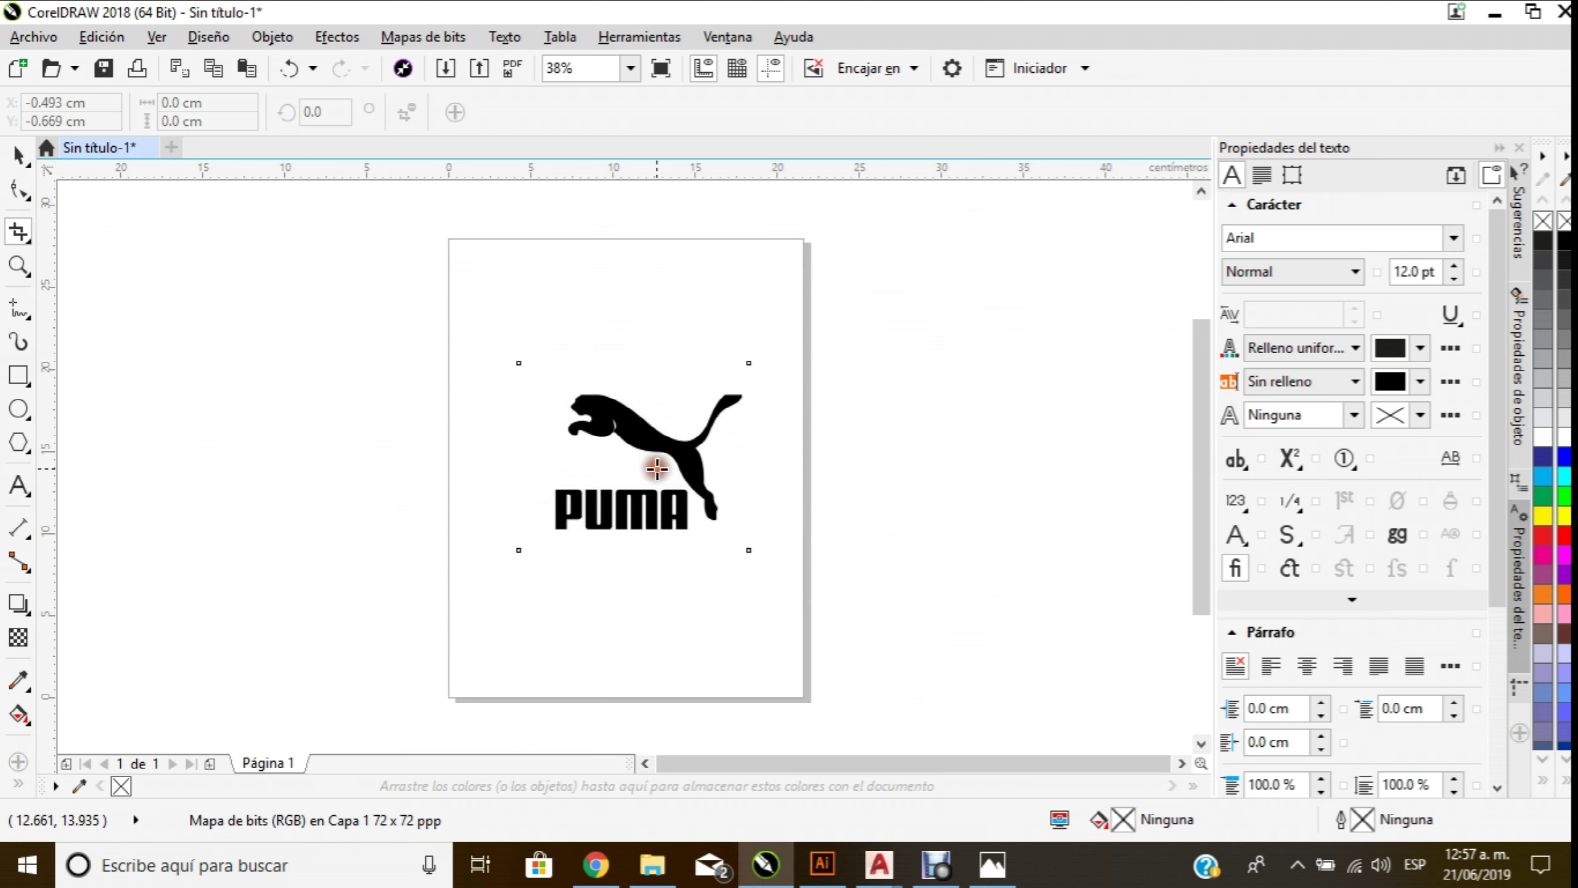
# Move the cropped PUMA logo up near the top of the page
pyautogui.click(19, 155)
pyautogui.moveTo(606, 426); pyautogui.dragTo(596, 319)
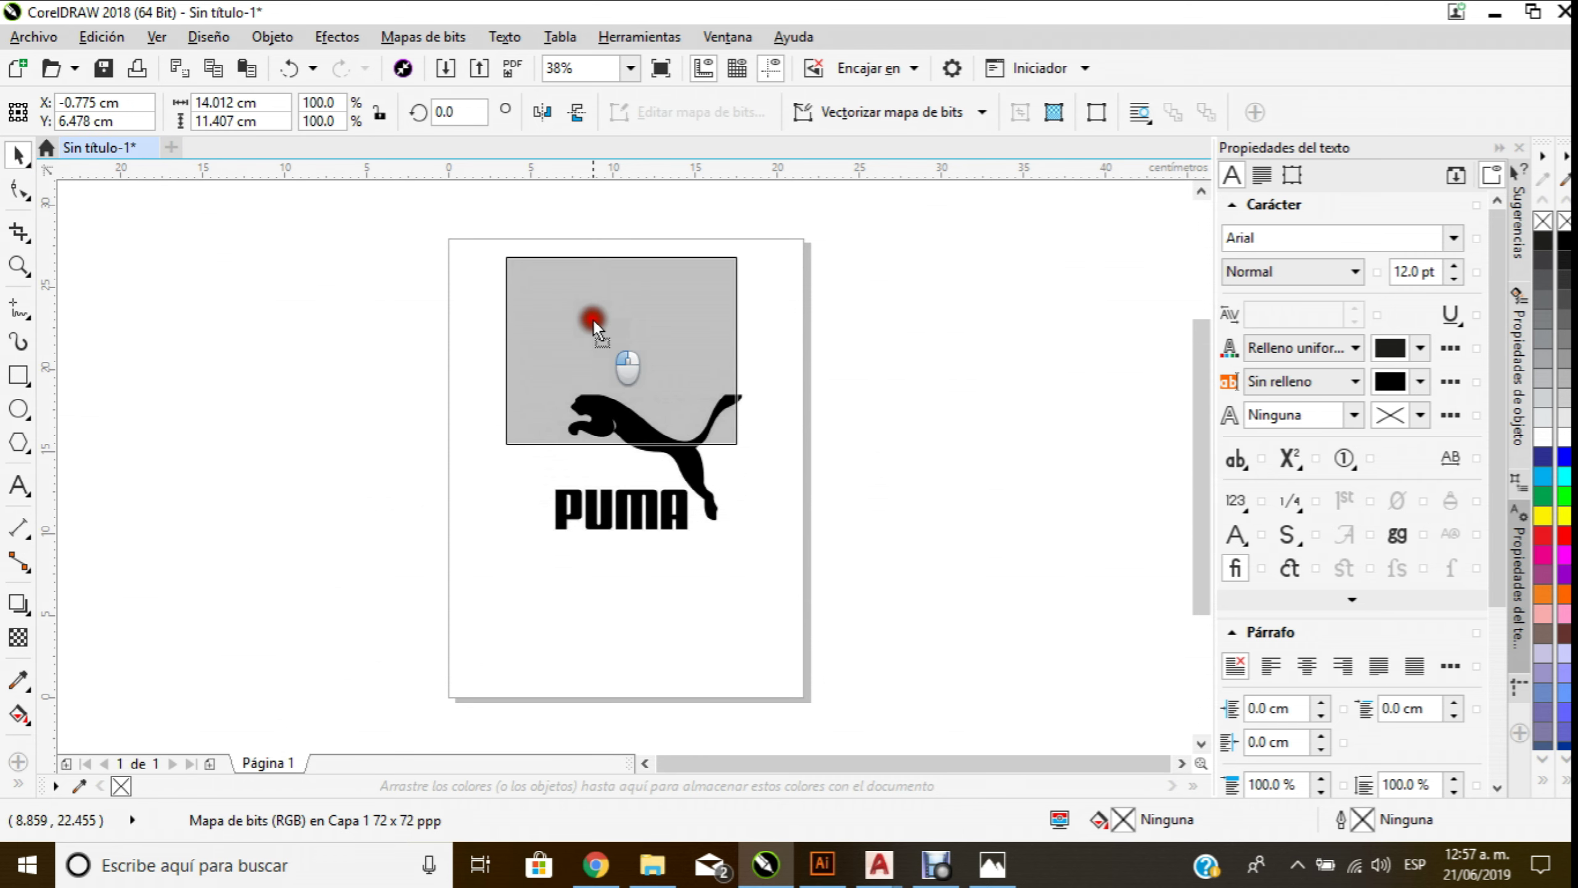
pyautogui.scroll(2, 630, 324)
pyautogui.scroll(-1, 632, 330)
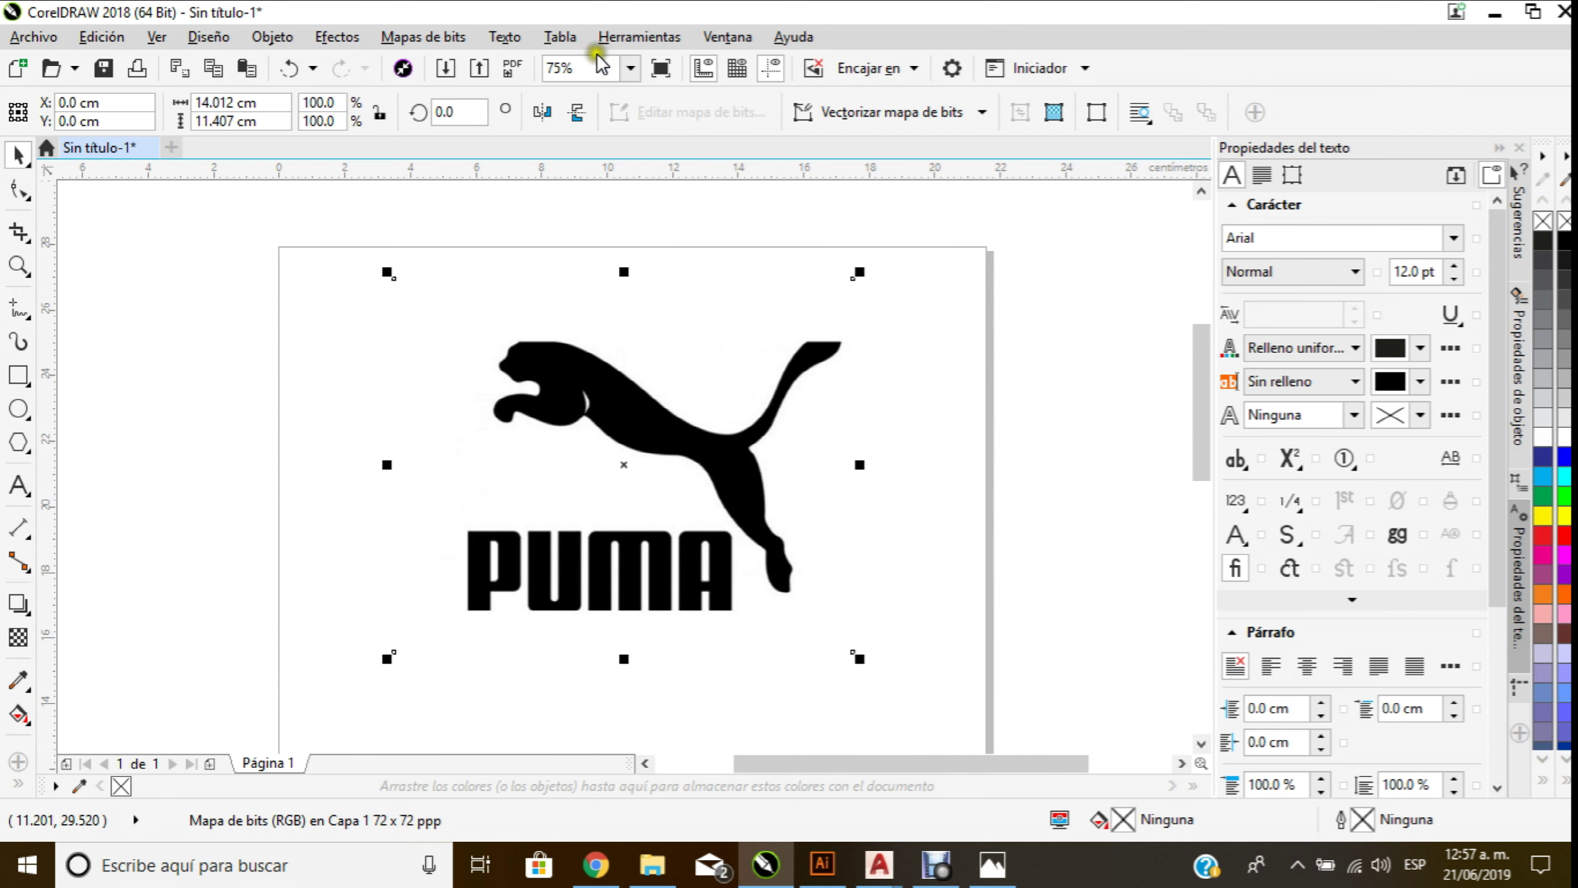
pyautogui.click(415, 39)
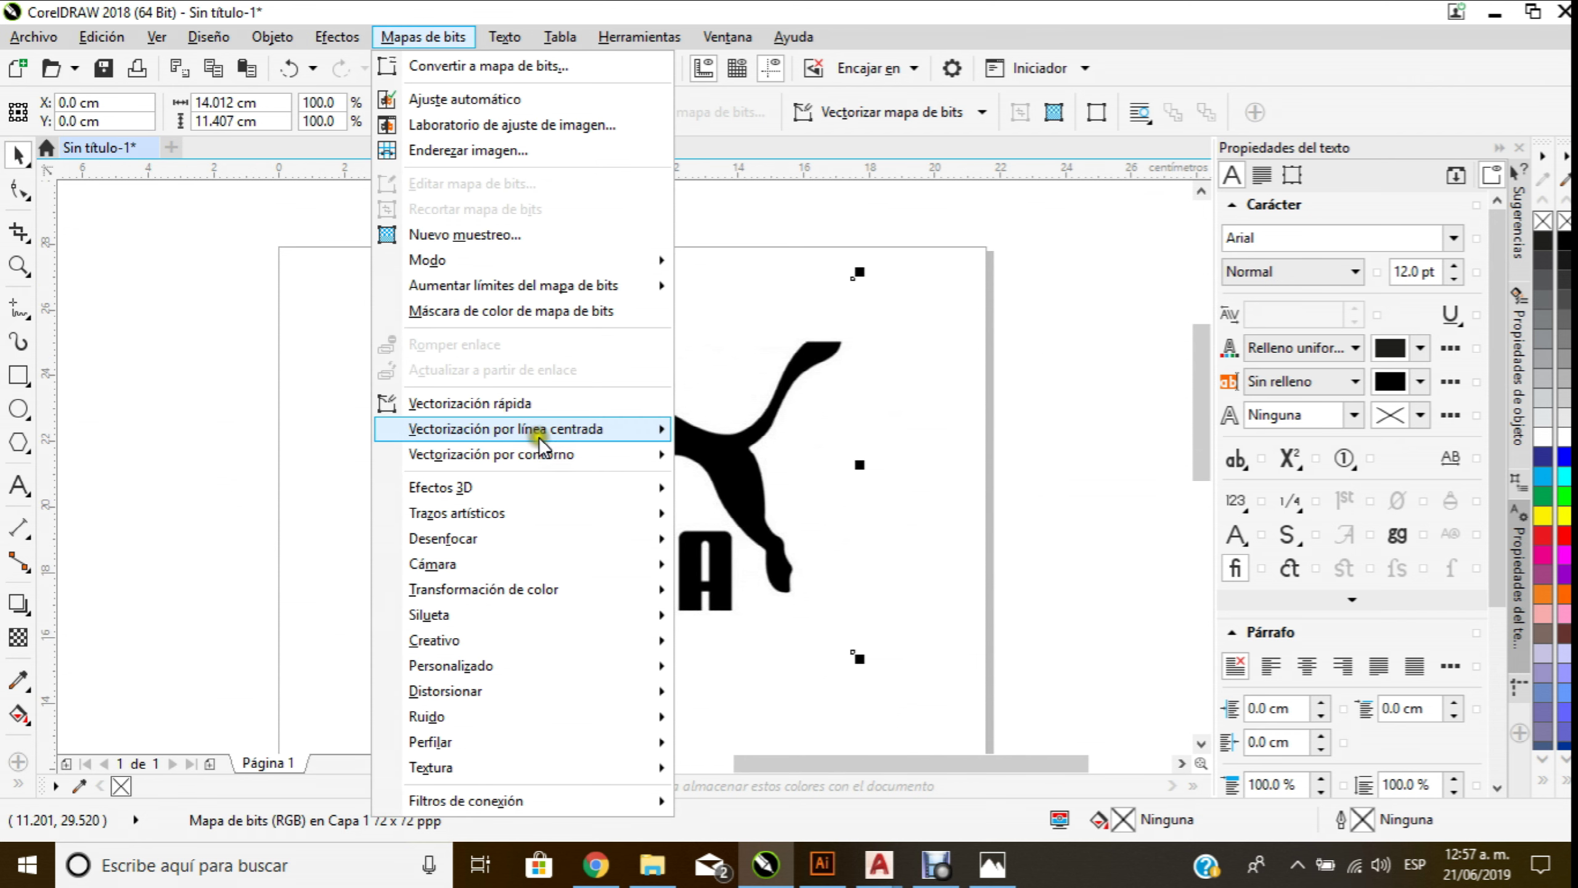
pyautogui.moveTo(491, 454)
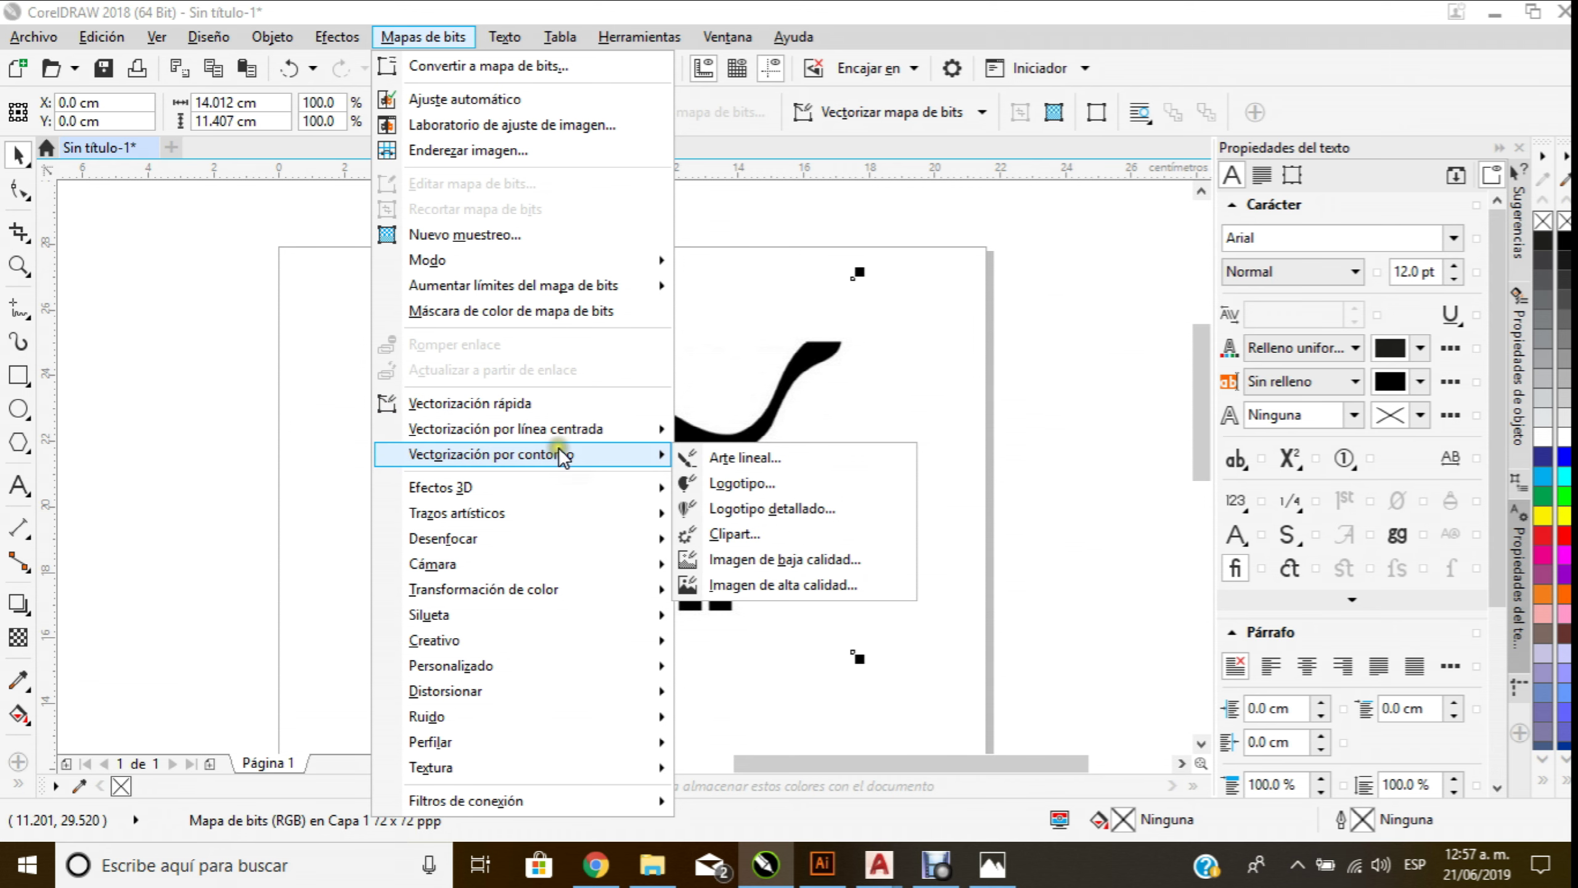
# Trace the PUMA bitmap with the Logotipo preset and place the trace below the original
pyautogui.click(727, 483)
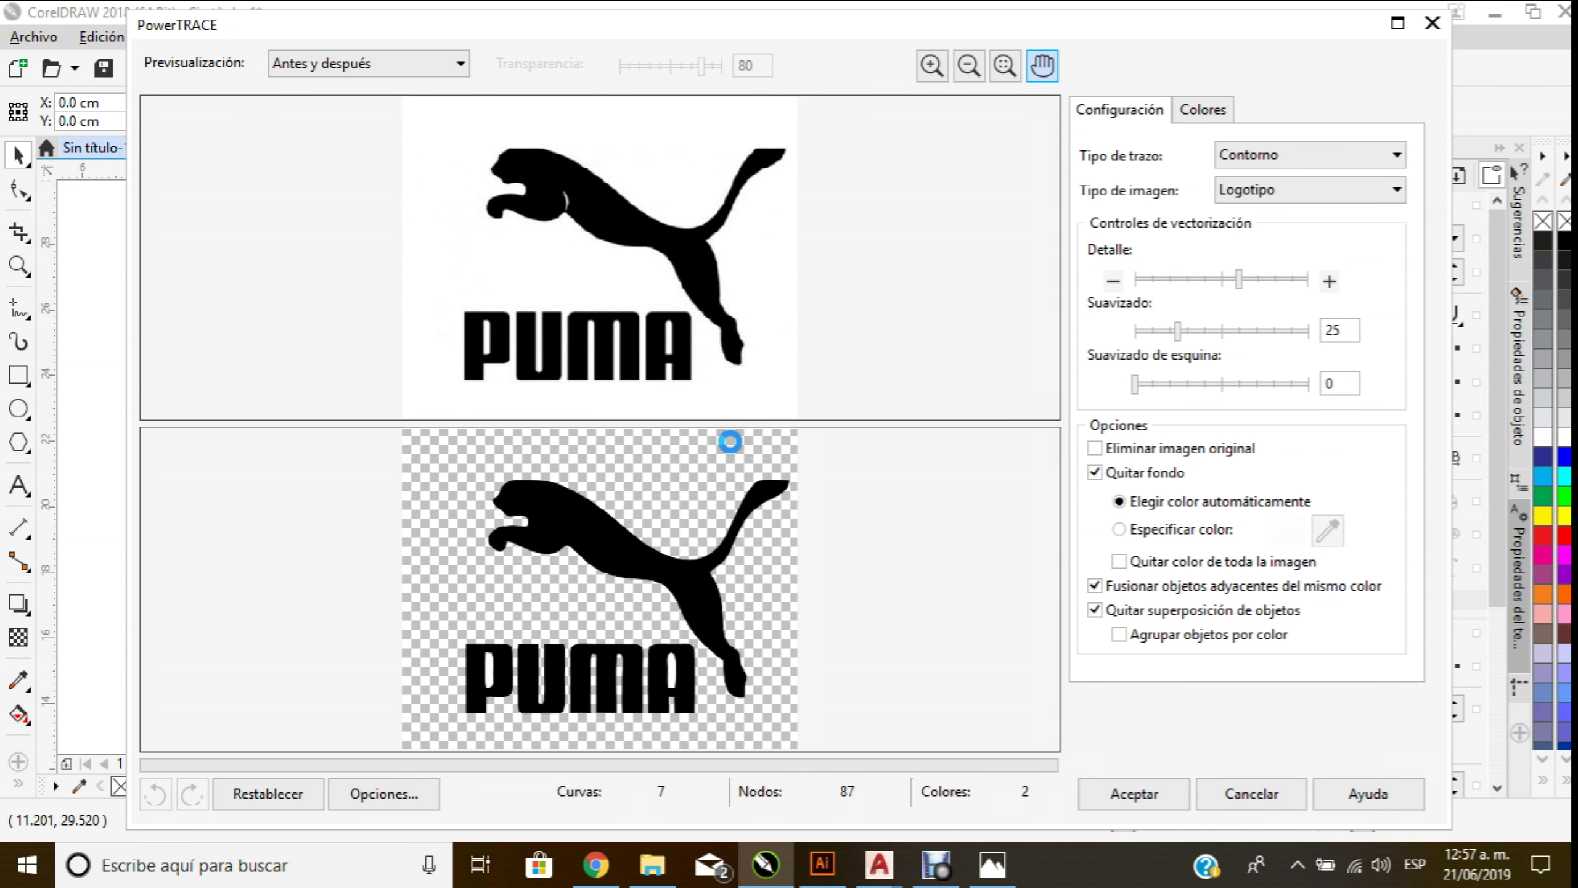
pyautogui.click(1154, 793)
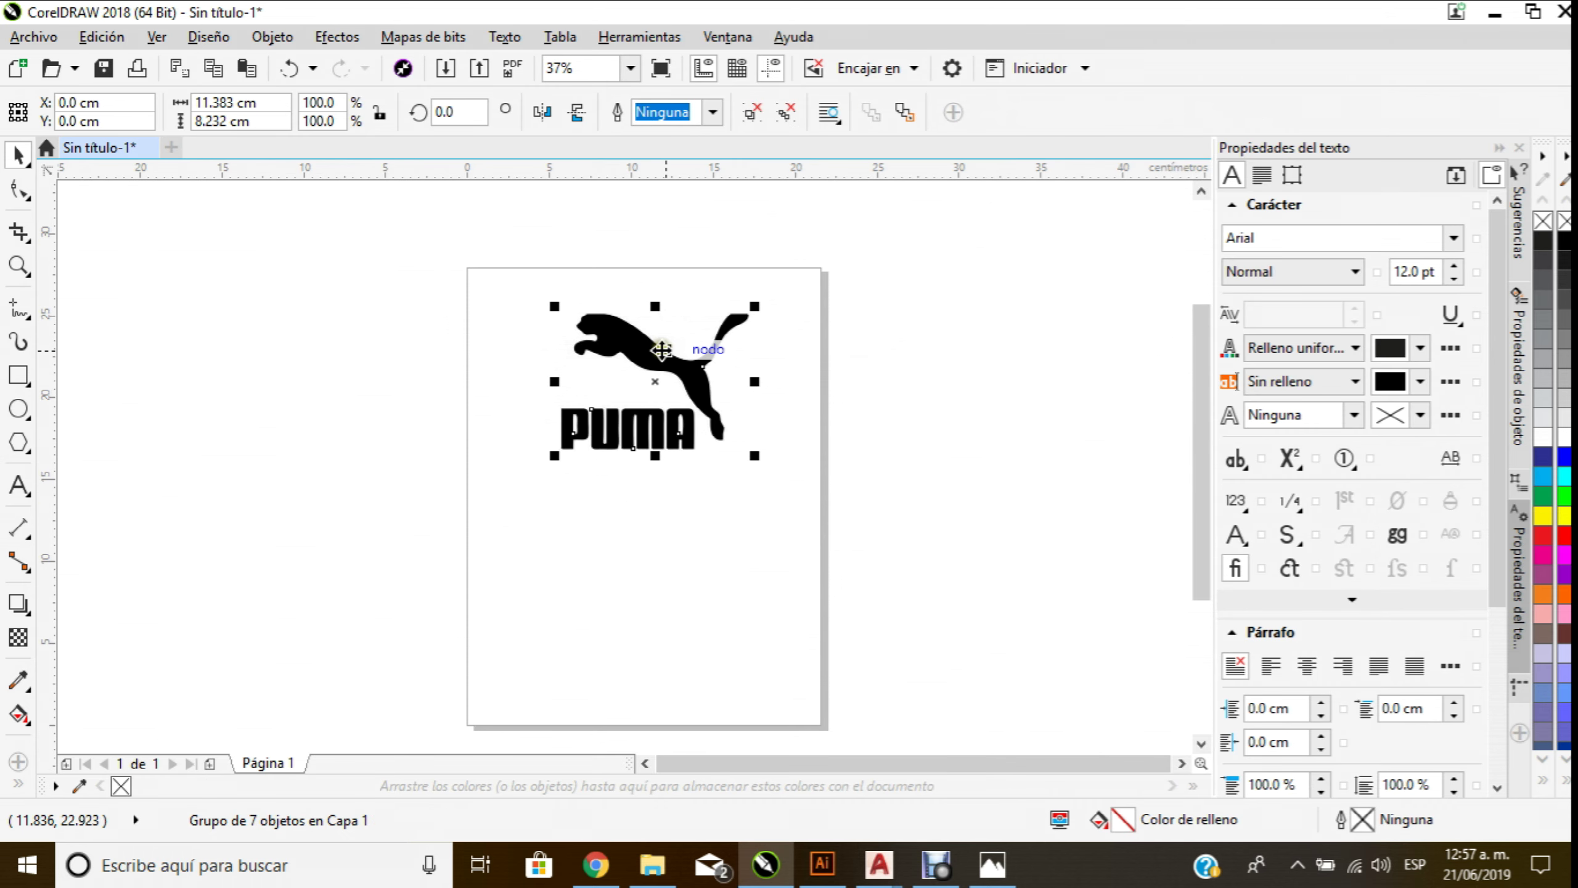
pyautogui.moveTo(661, 350); pyautogui.dragTo(643, 521)
pyautogui.click(842, 394)
pyautogui.click(684, 361)
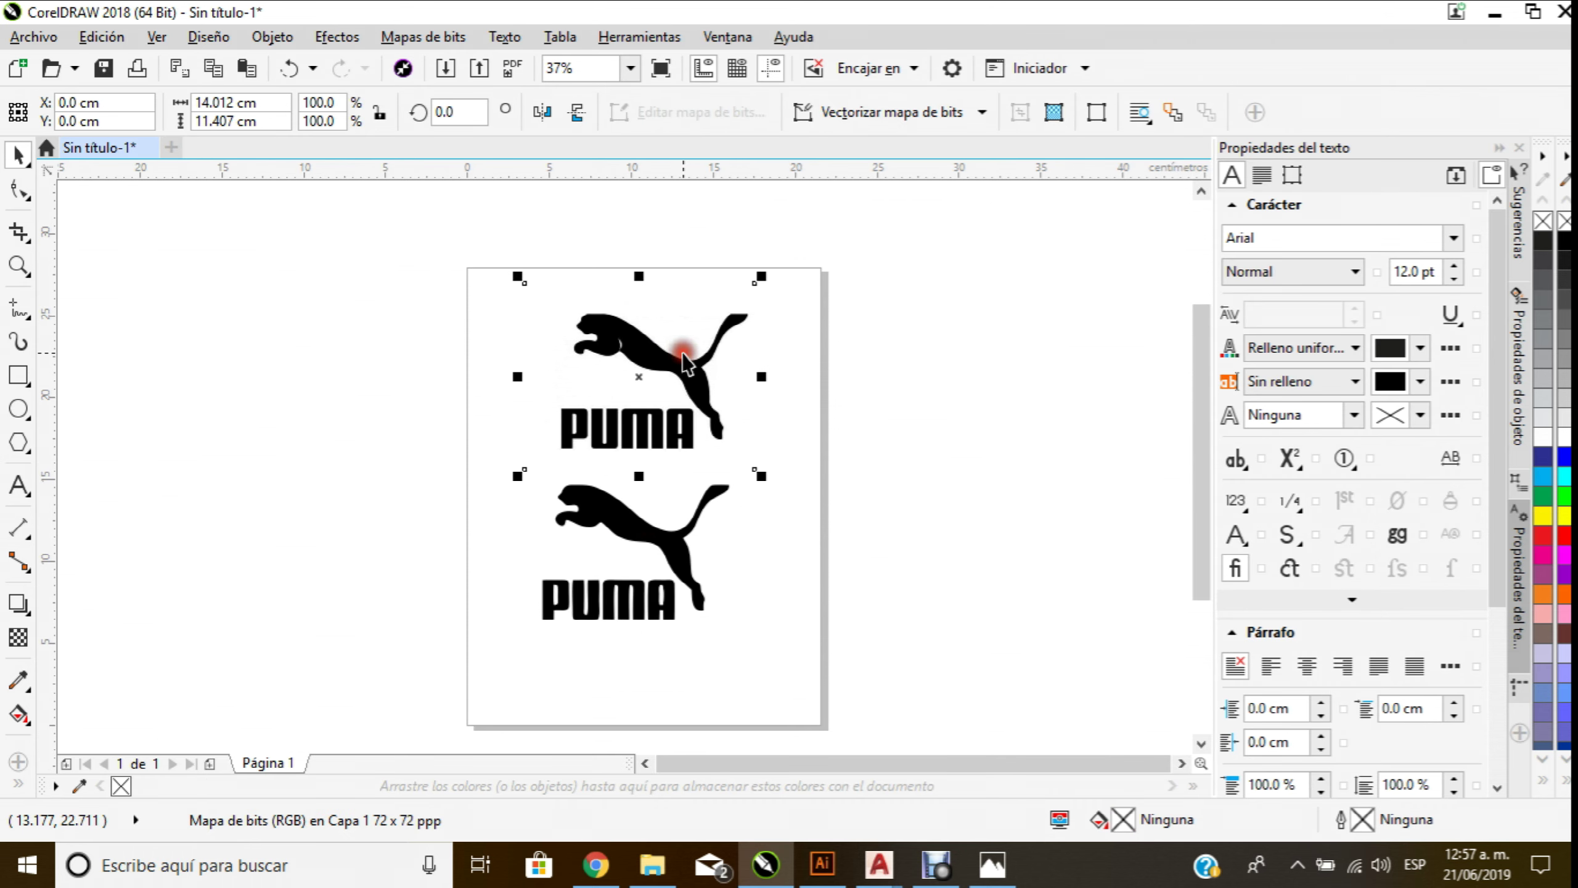
pyautogui.moveTo(684, 361); pyautogui.dragTo(687, 322)
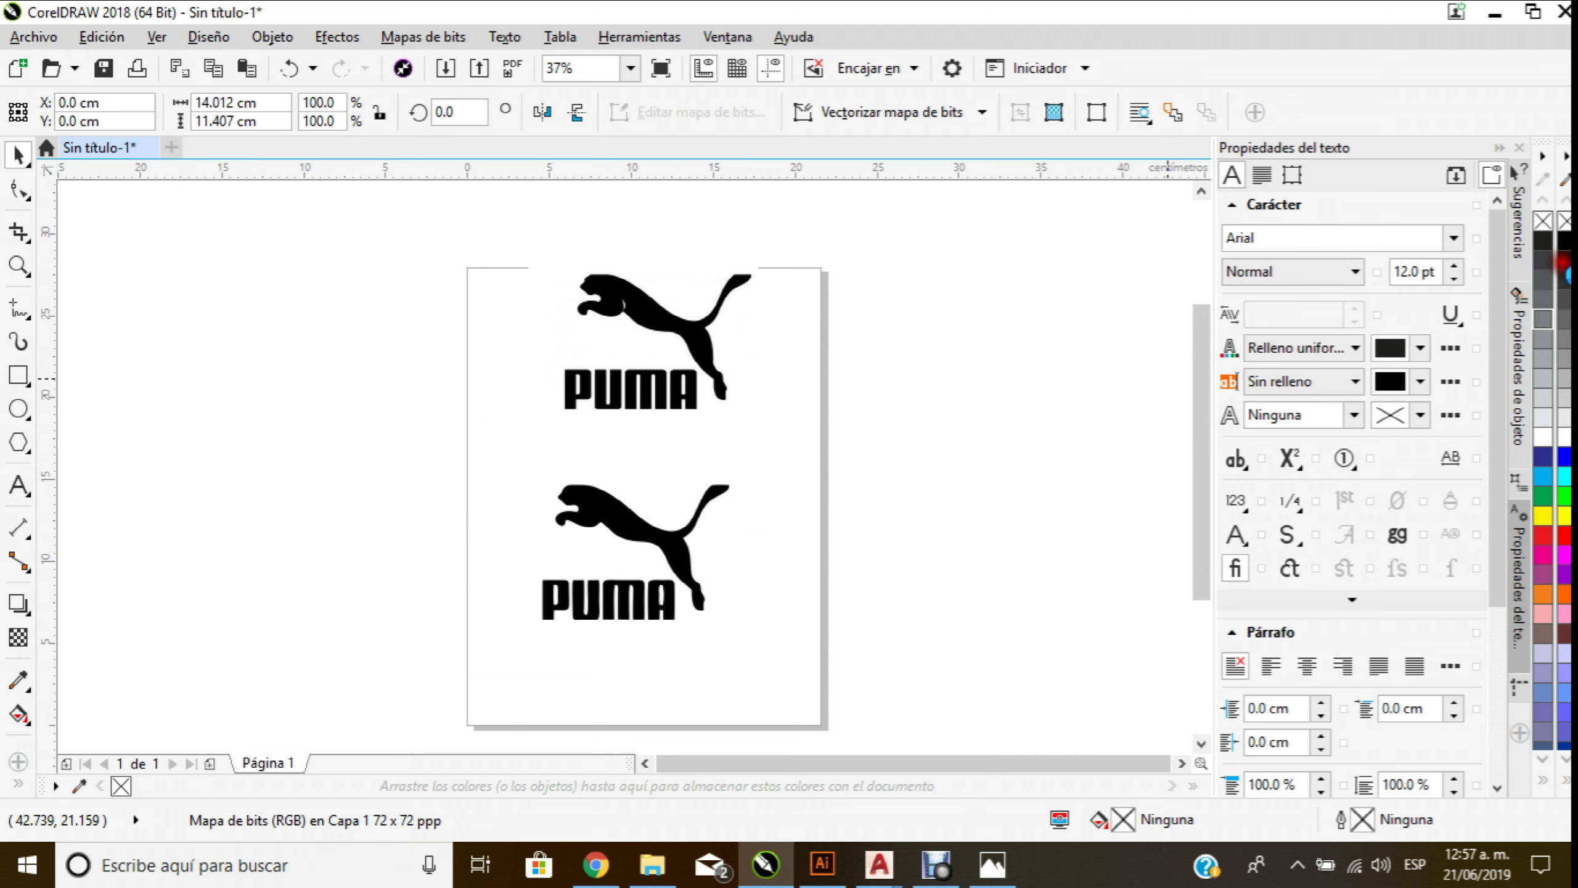
# Fill the traced PUMA logo with cyan
pyautogui.click(934, 410)
pyautogui.click(572, 495)
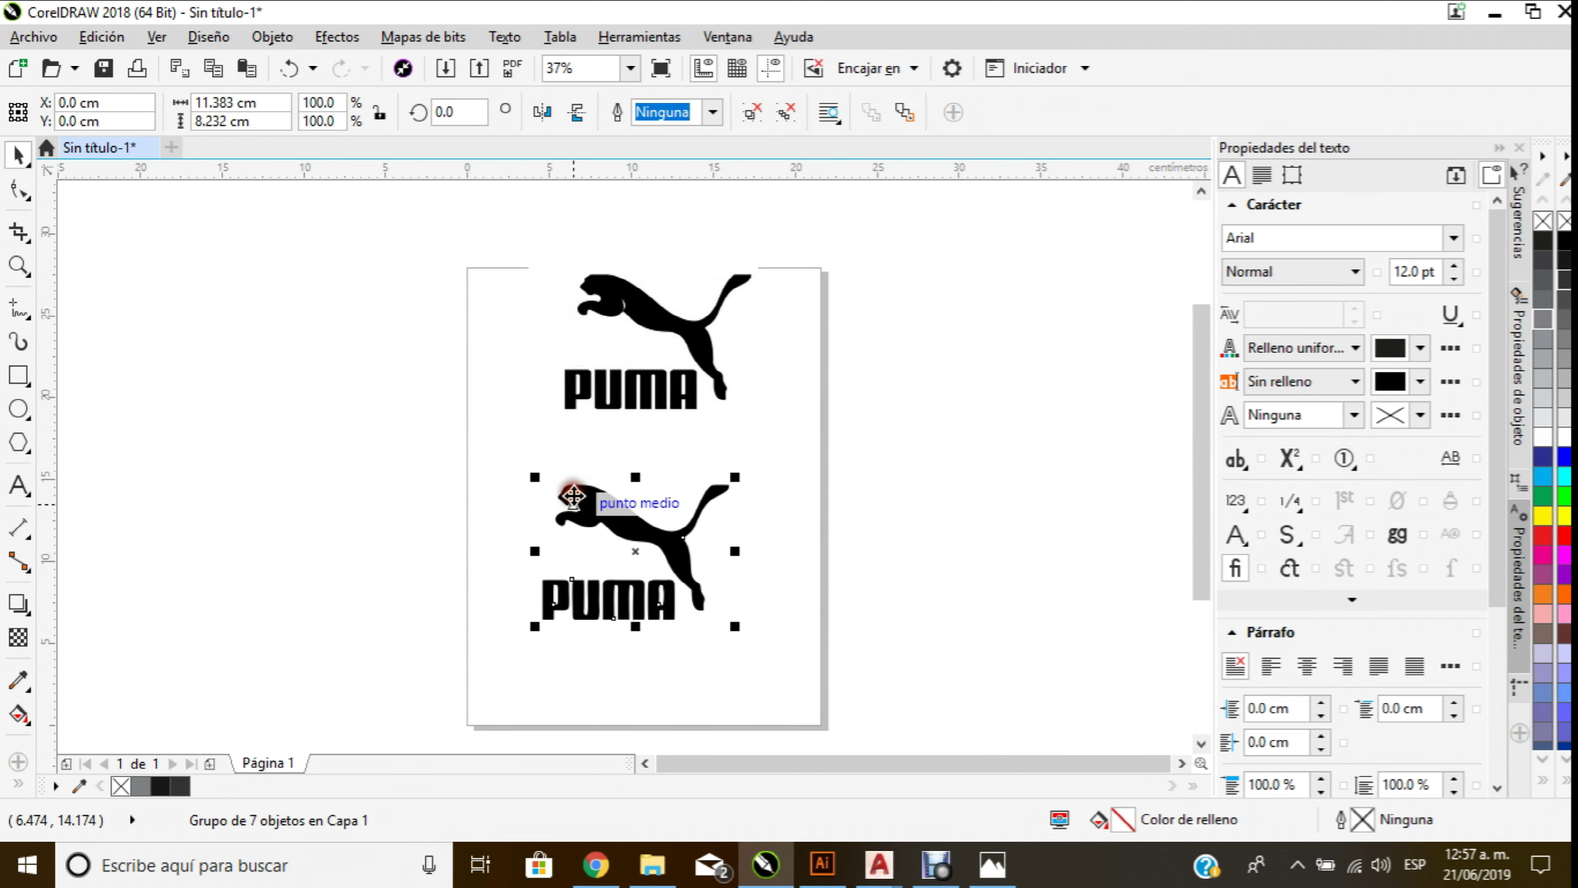
pyautogui.click(1543, 478)
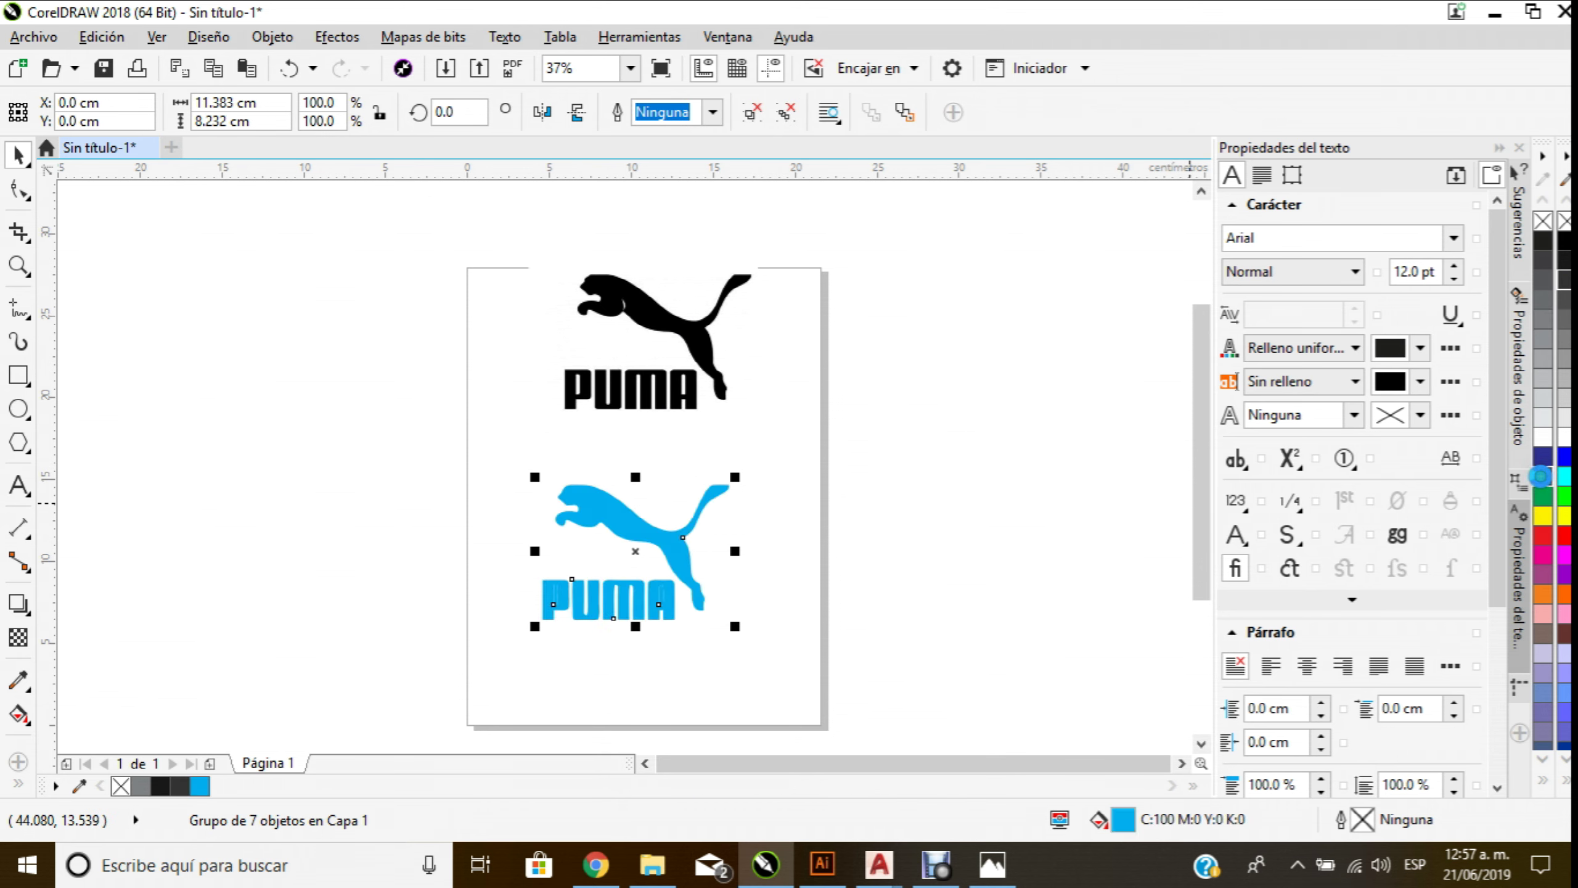
pyautogui.click(1039, 518)
pyautogui.scroll(5, 638, 624)
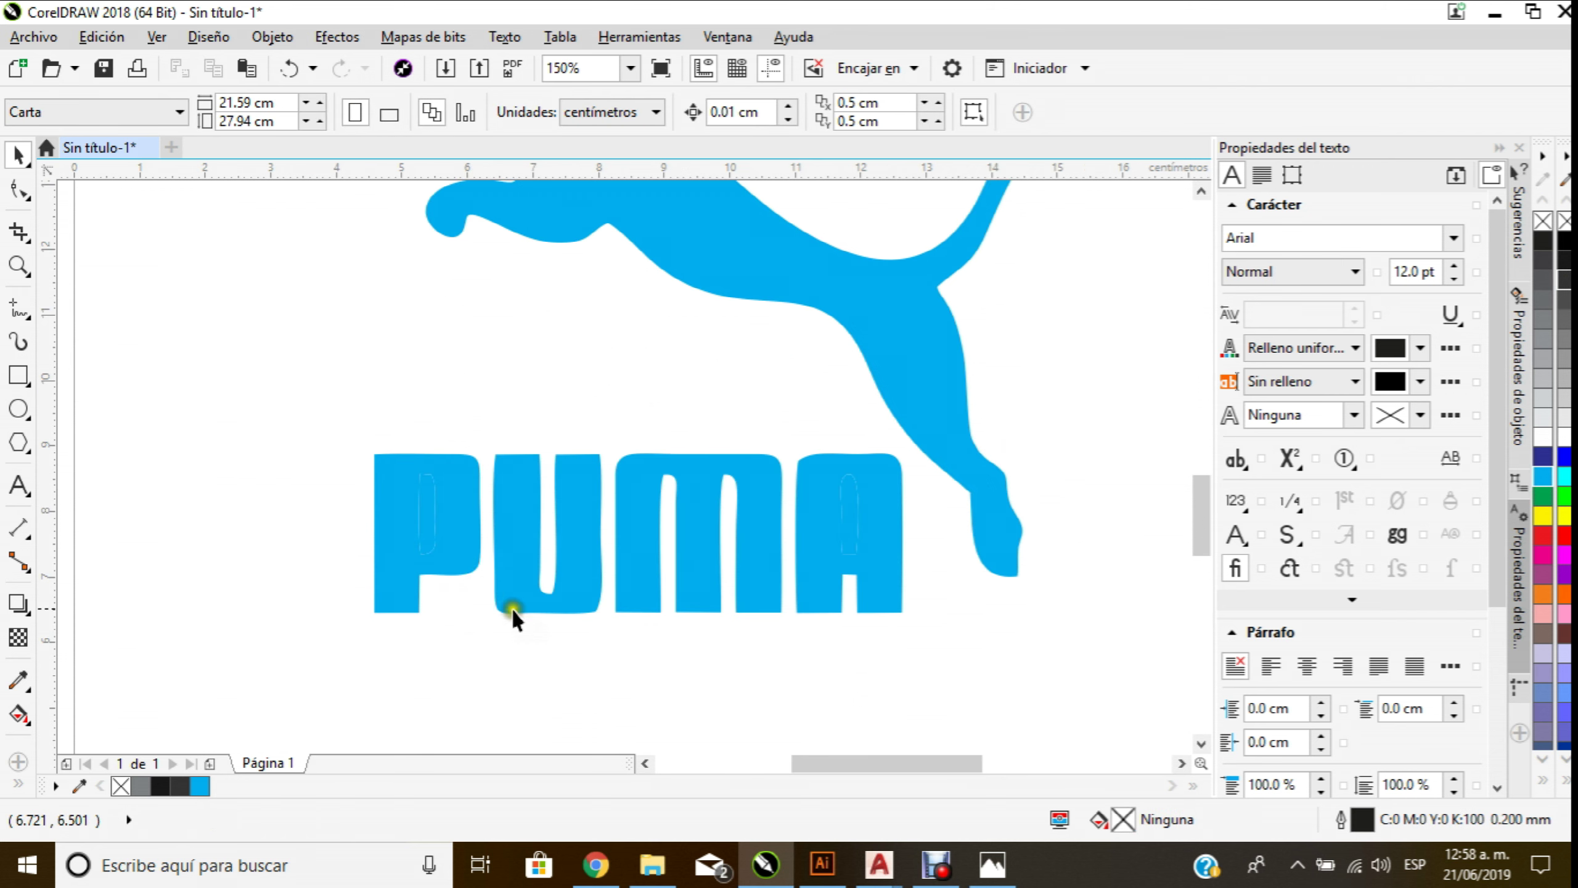
# Ungroup the cyan PUMA trace and delete the stray shapes inside the P and A
pyautogui.click(470, 560)
pyautogui.rightClick(471, 545)
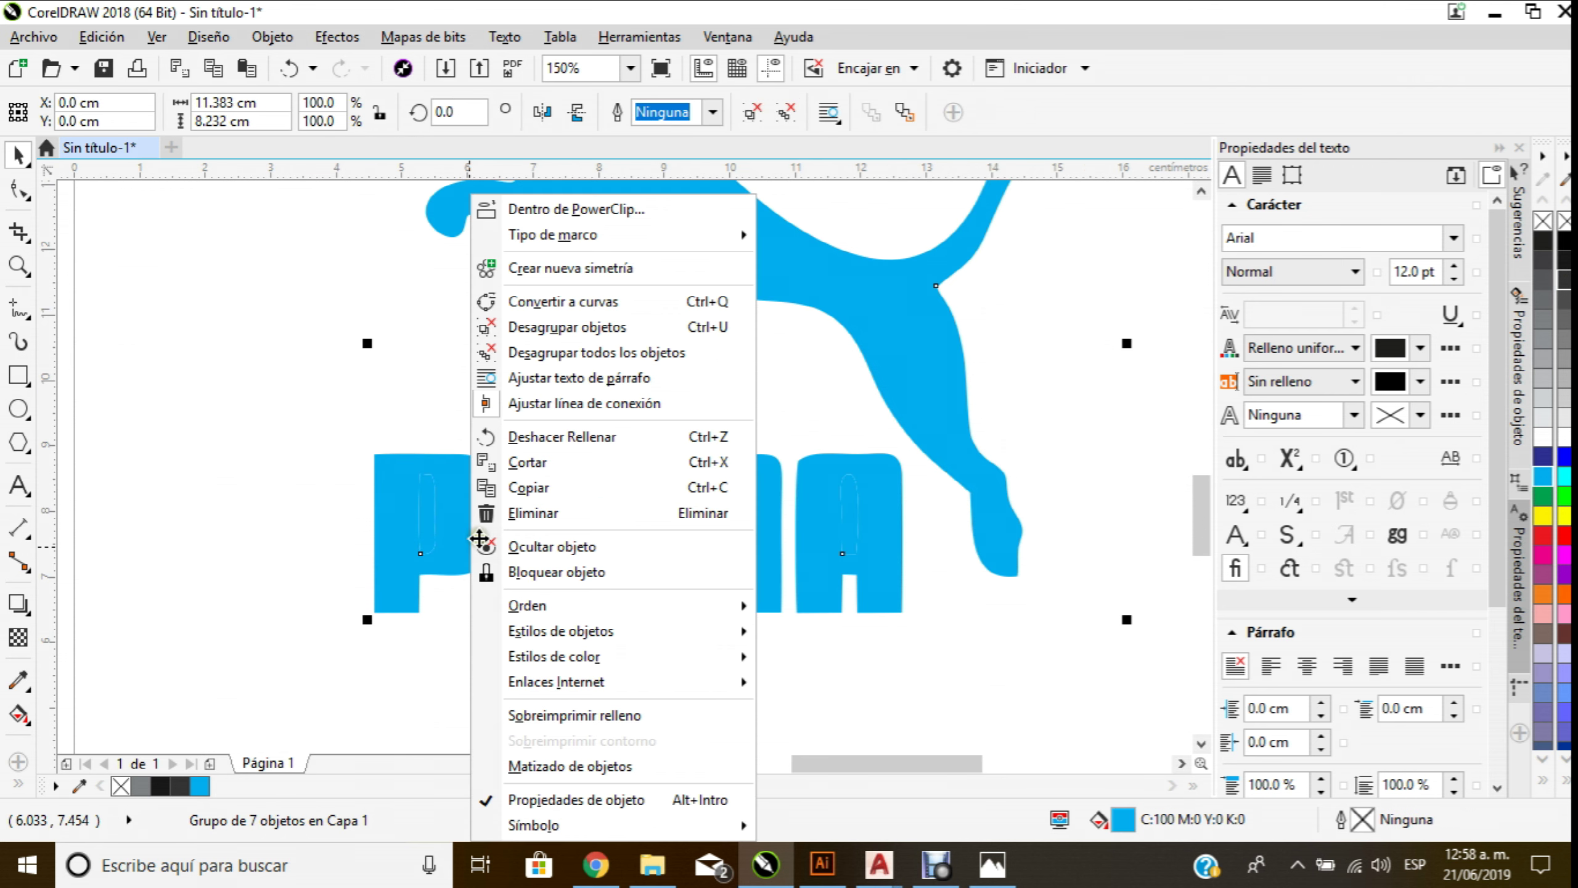
pyautogui.click(563, 336)
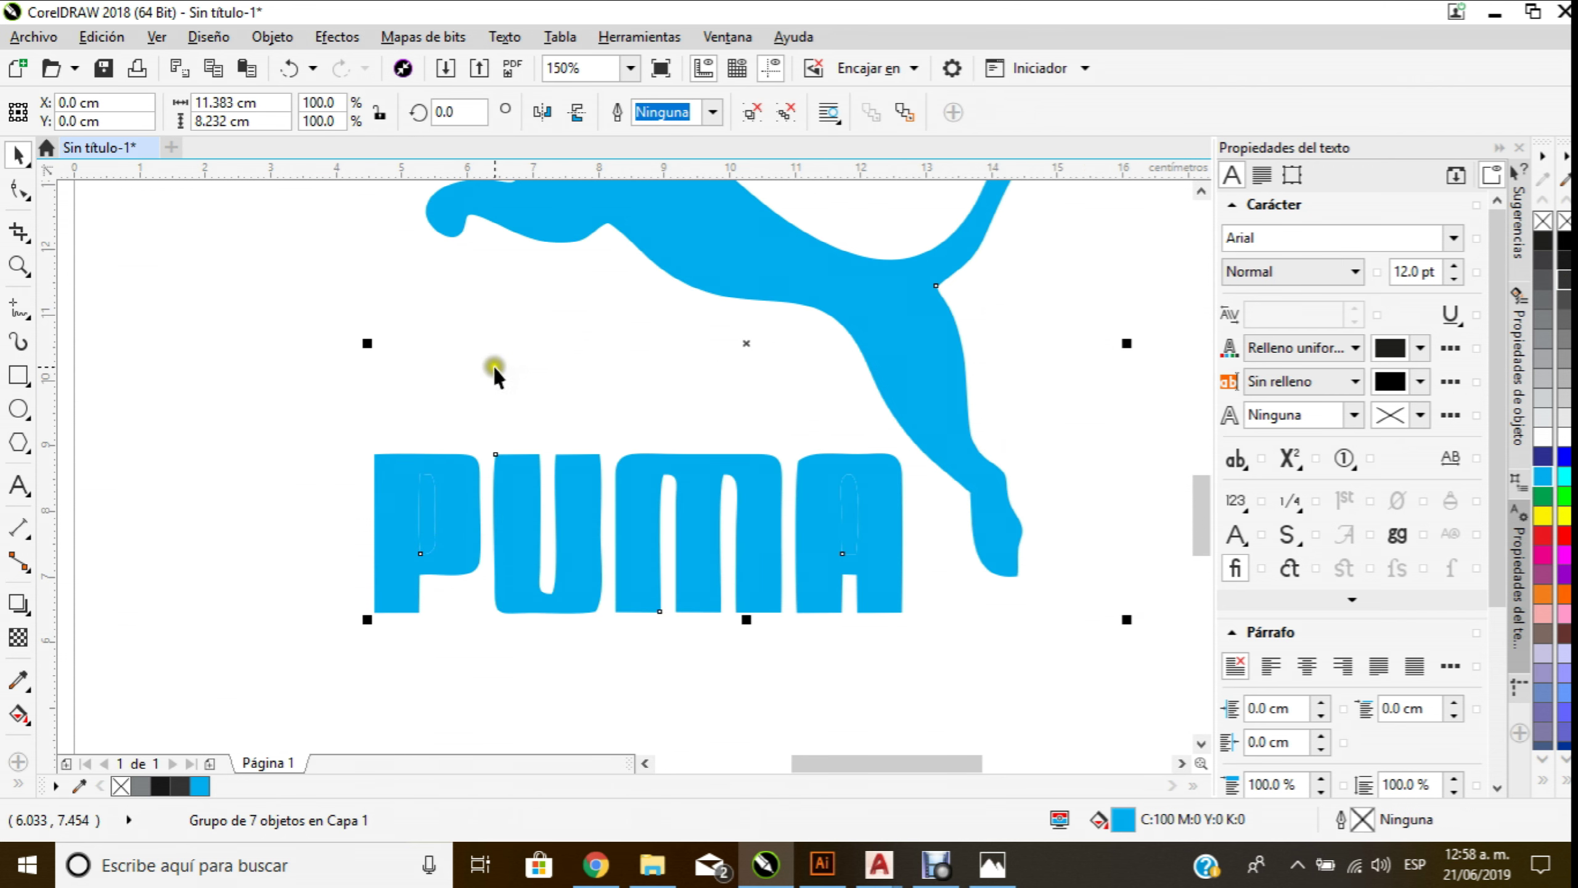
pyautogui.click(306, 451)
pyautogui.click(422, 516)
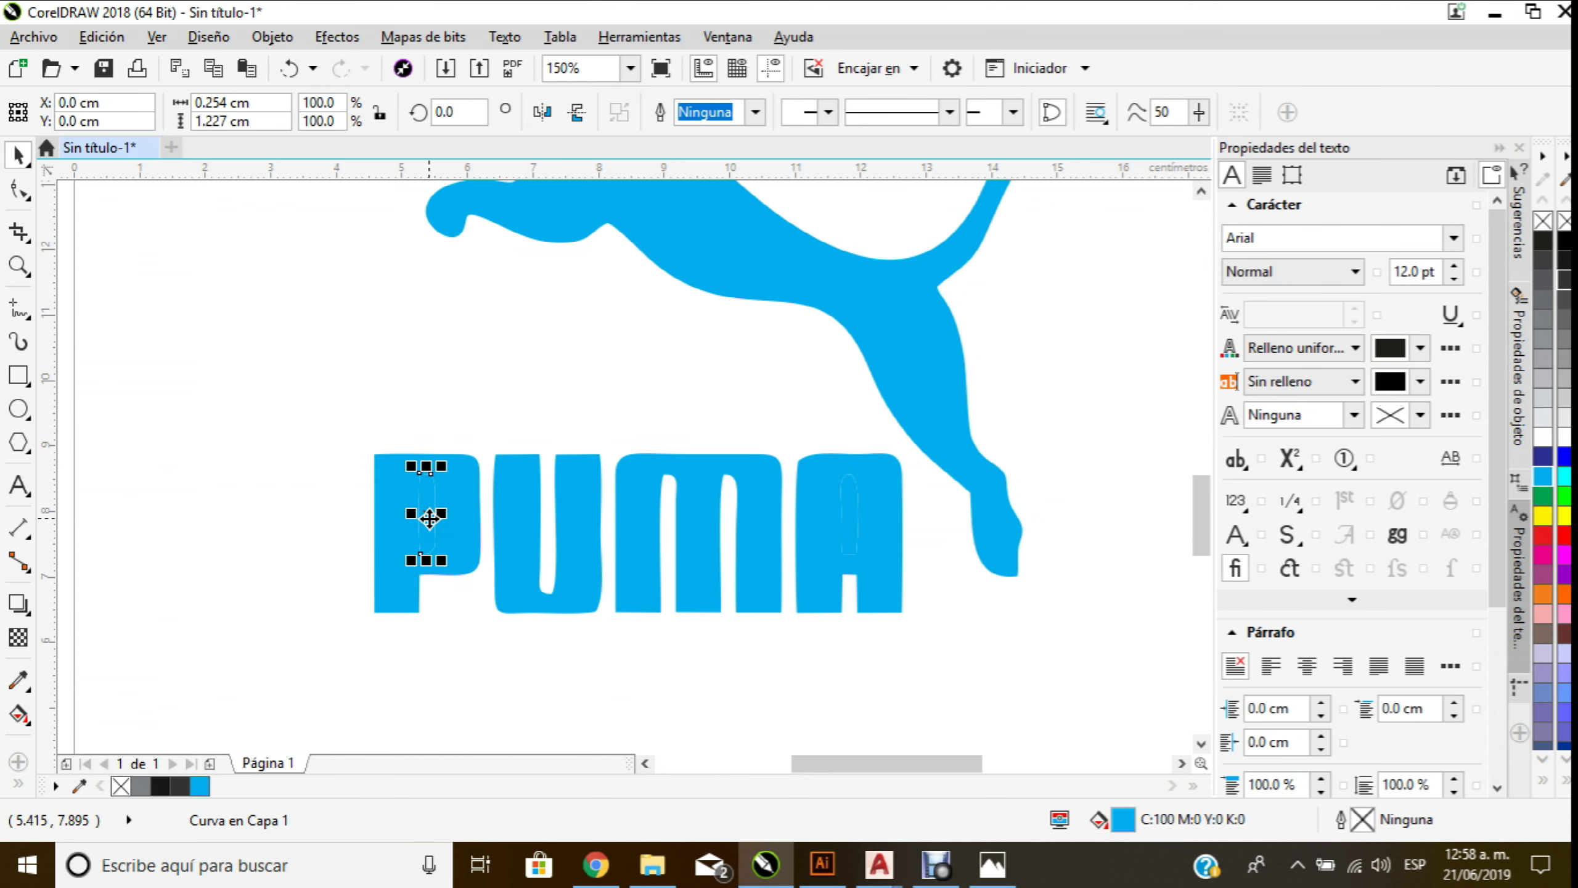
pyautogui.press('Delete')
pyautogui.click(844, 538)
pyautogui.press('Delete')
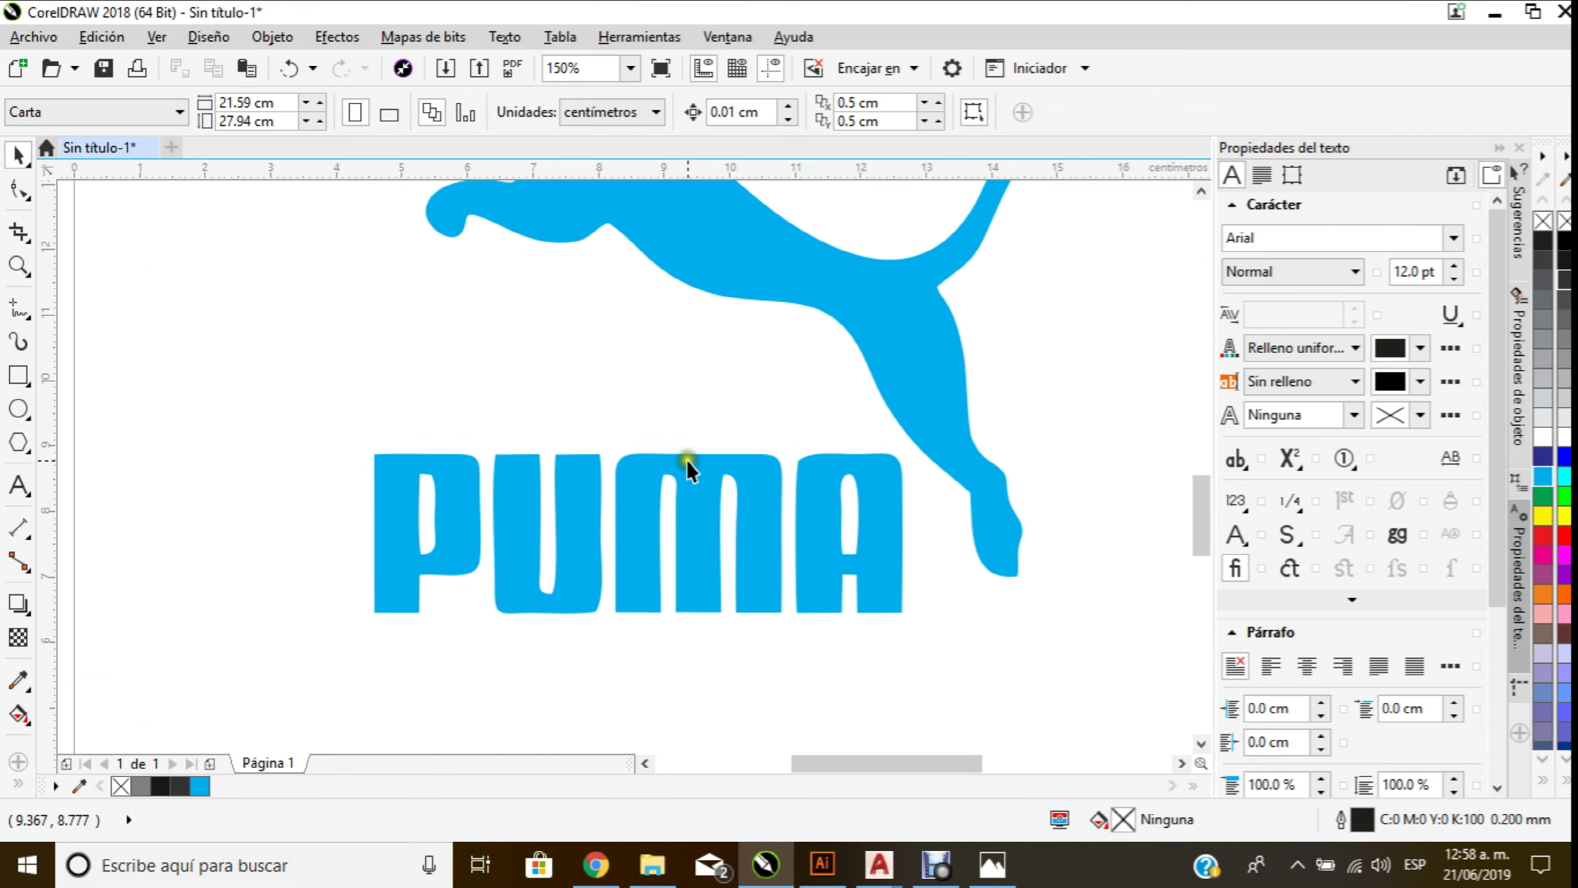
# Marquee-select all the PUMA logo shapes on the page
pyautogui.scroll(-1, 686, 497)
pyautogui.scroll(-1, 690, 522)
pyautogui.scroll(1, 696, 512)
pyautogui.scroll(-1, 696, 507)
pyautogui.scroll(1, 697, 492)
pyautogui.scroll(-1, 689, 448)
pyautogui.scroll(-1, 688, 443)
pyautogui.scroll(1, 687, 441)
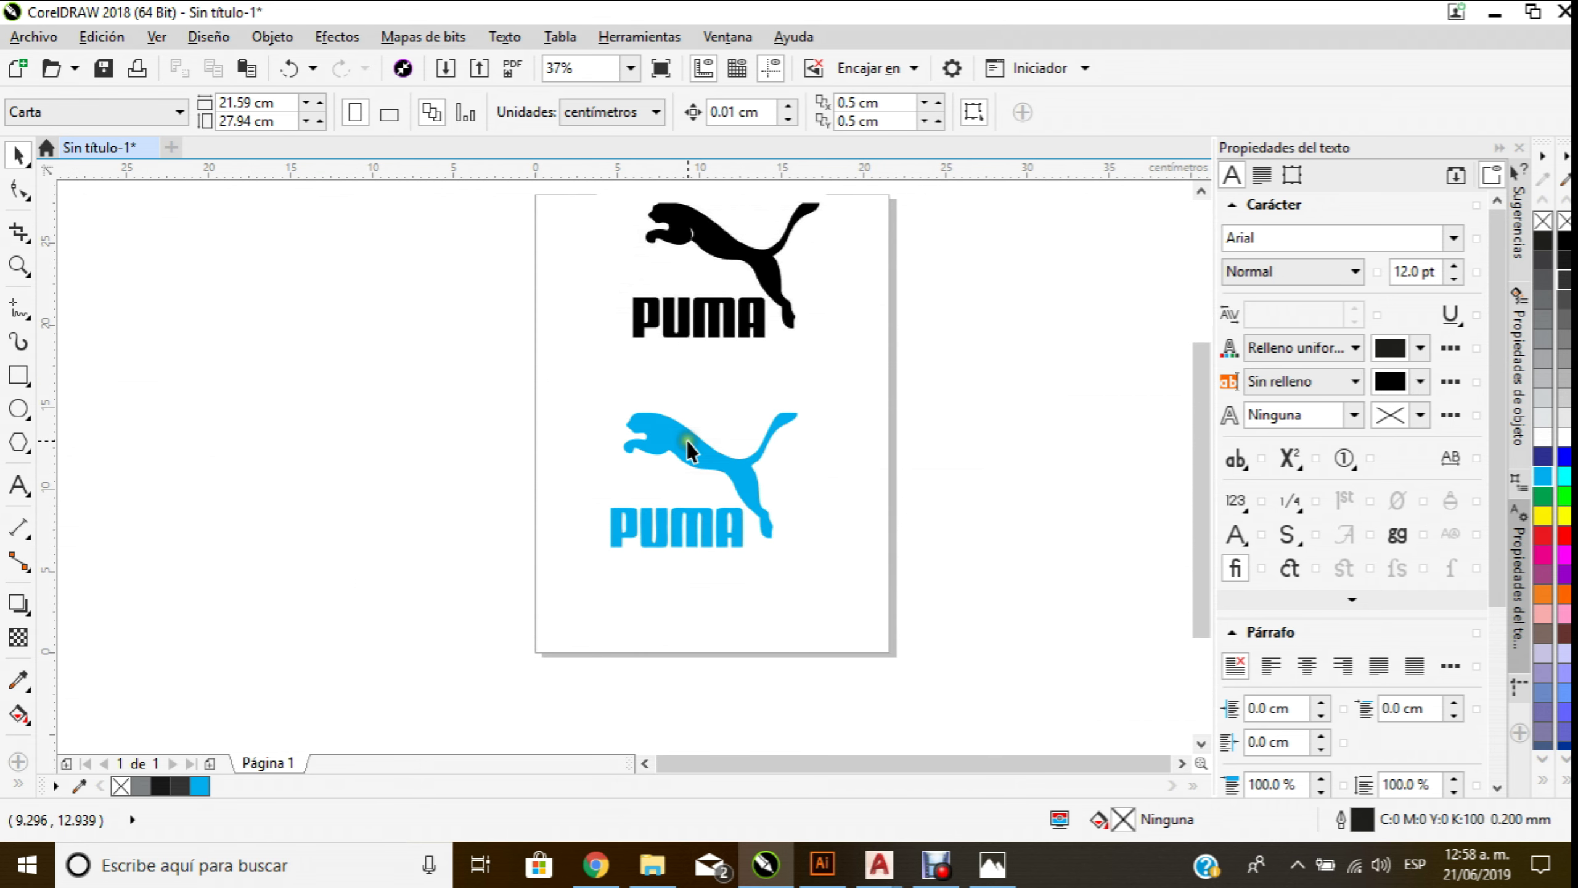
pyautogui.scroll(-1, 687, 440)
pyautogui.moveTo(636, 274); pyautogui.dragTo(979, 607)
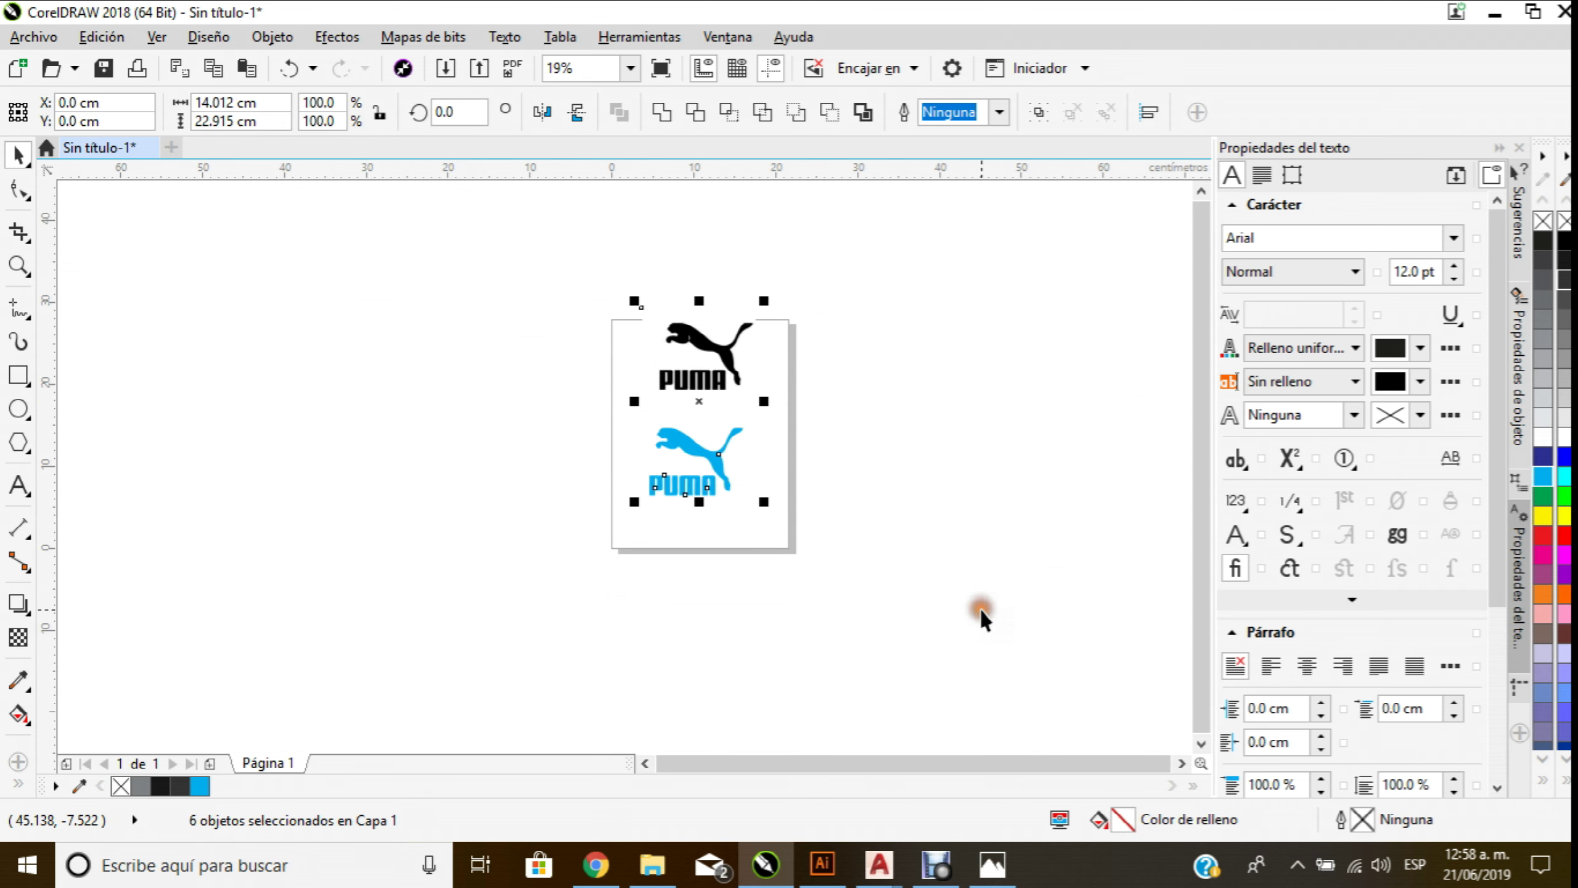
# Delete the PUMA logos and import the HUAWEI image onto the page
pyautogui.press('Delete')
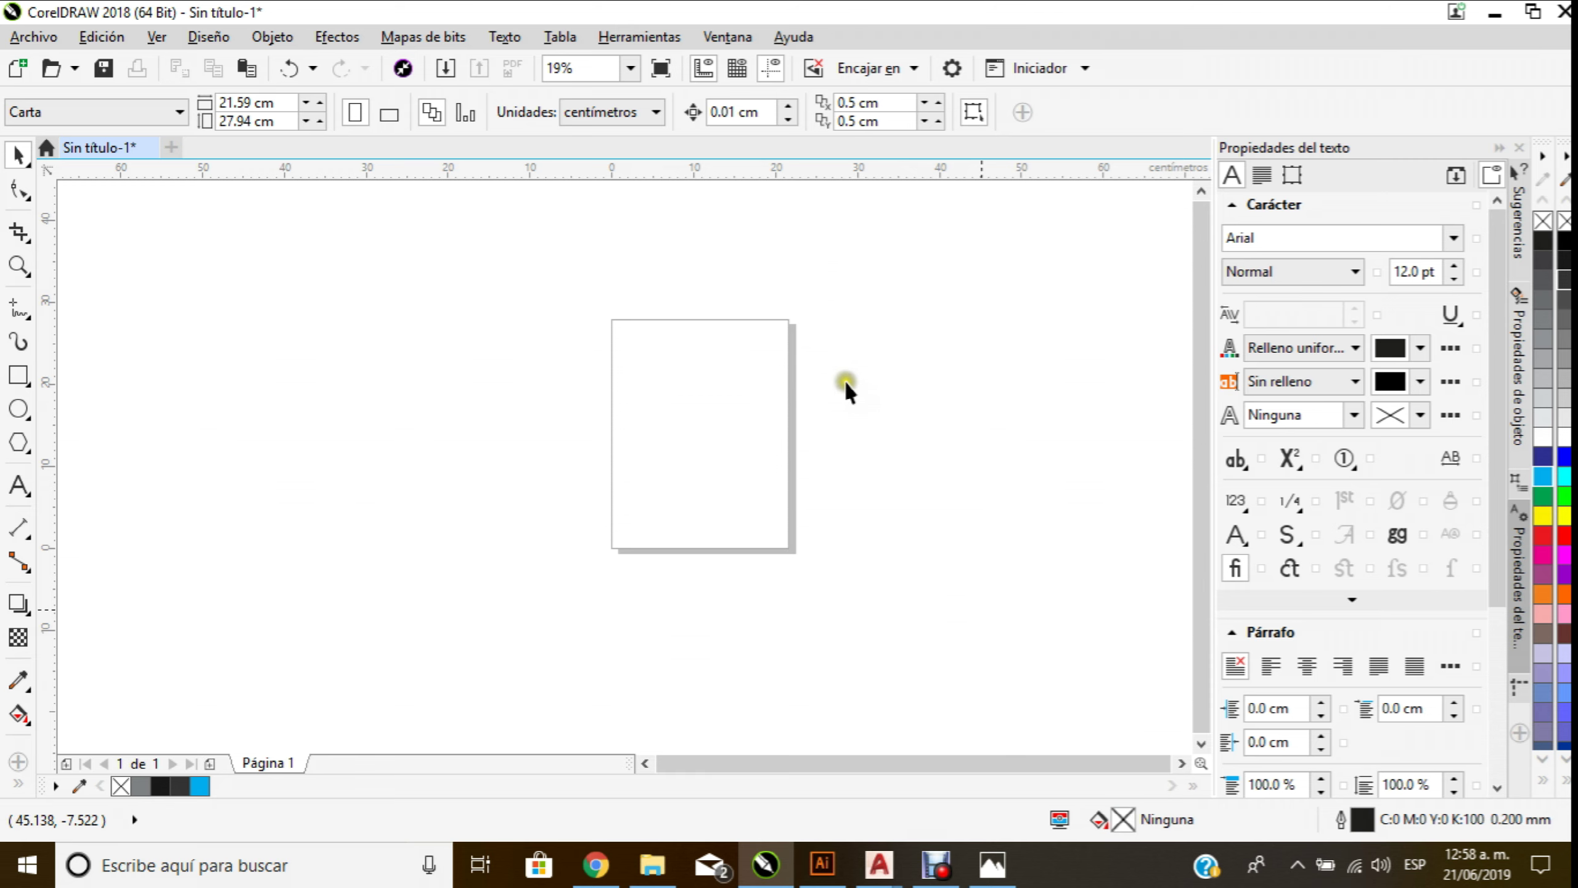
pyautogui.hotkey('ctrl', 'i')
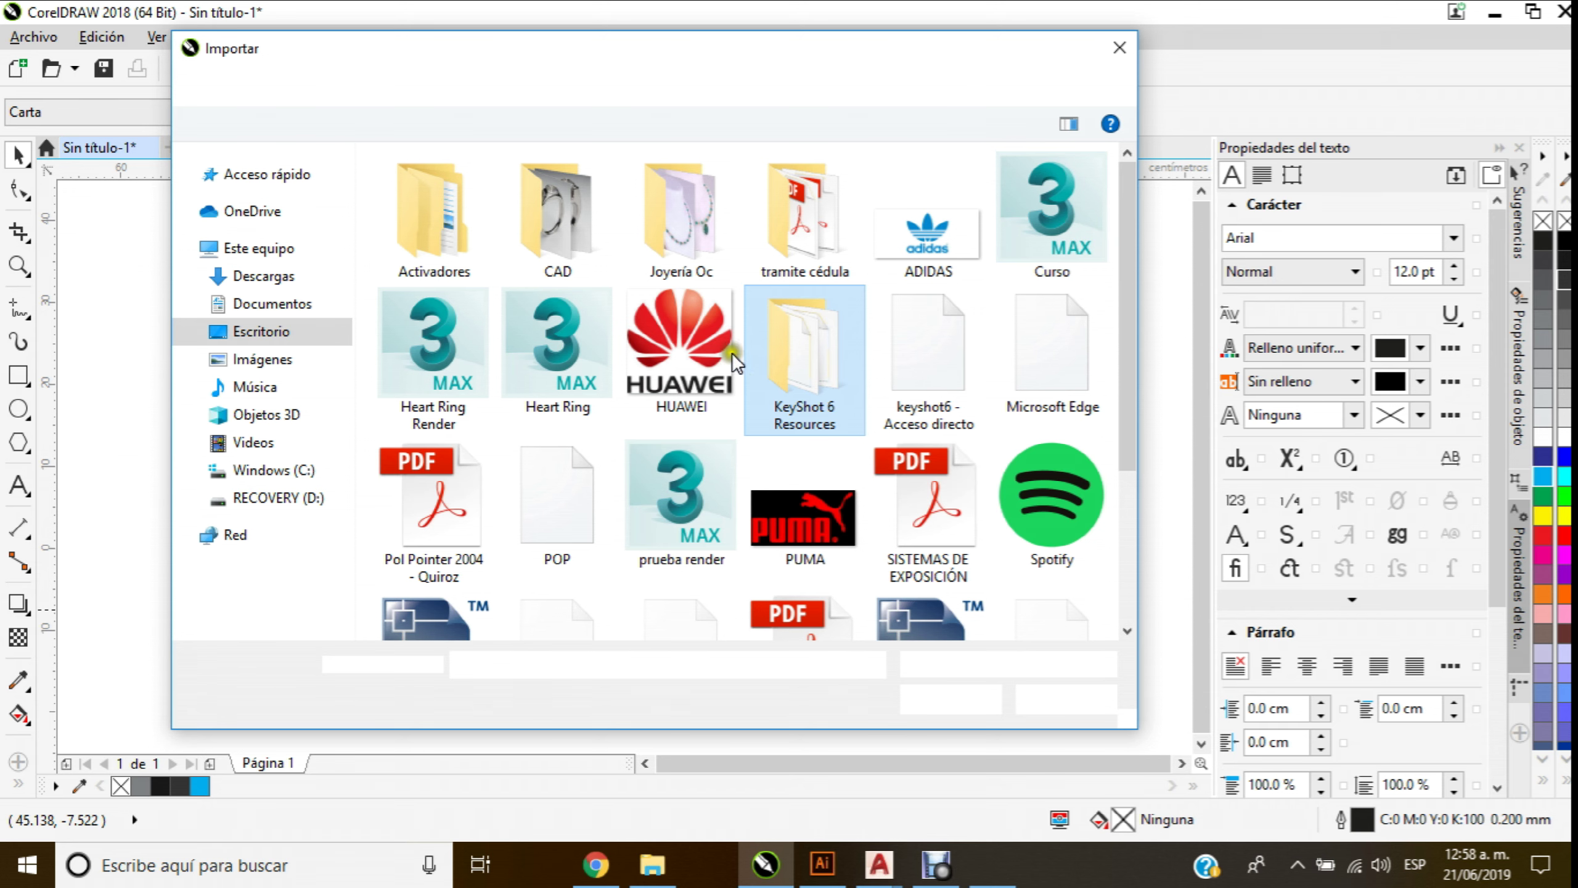
pyautogui.doubleClick(700, 351)
pyautogui.click(635, 343)
# Enlarge the HUAWEI image to about 330%, roughly 6.25 × 6.28 cm
pyautogui.scroll(1, 637, 349)
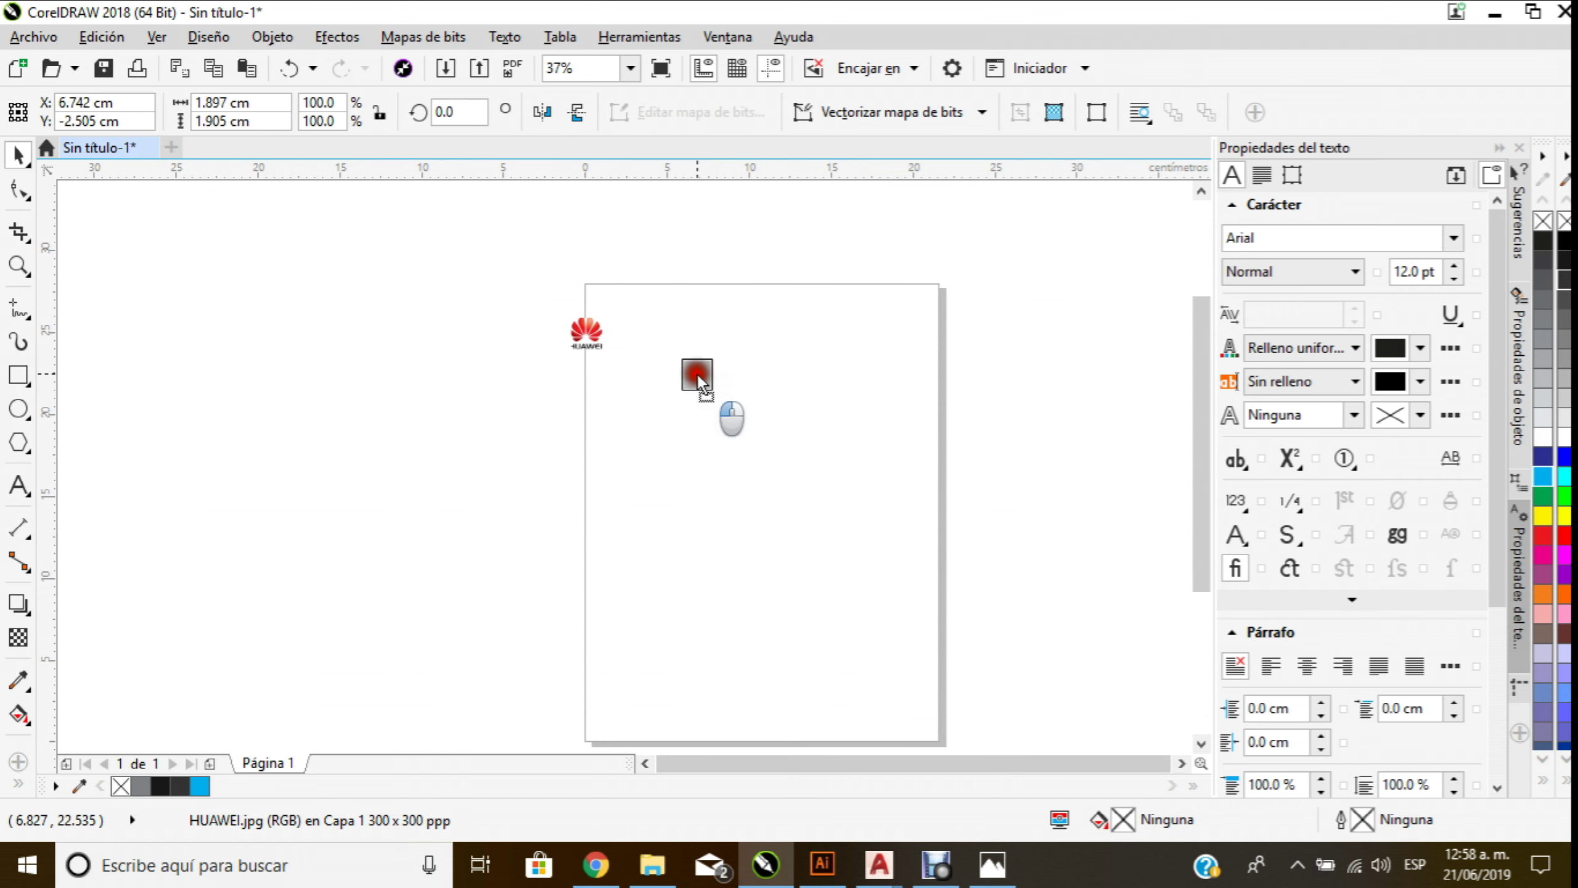
pyautogui.scroll(1, 698, 374)
pyautogui.moveTo(729, 407); pyautogui.dragTo(902, 558)
pyautogui.click(944, 522)
pyautogui.scroll(1, 816, 388)
pyautogui.click(816, 388)
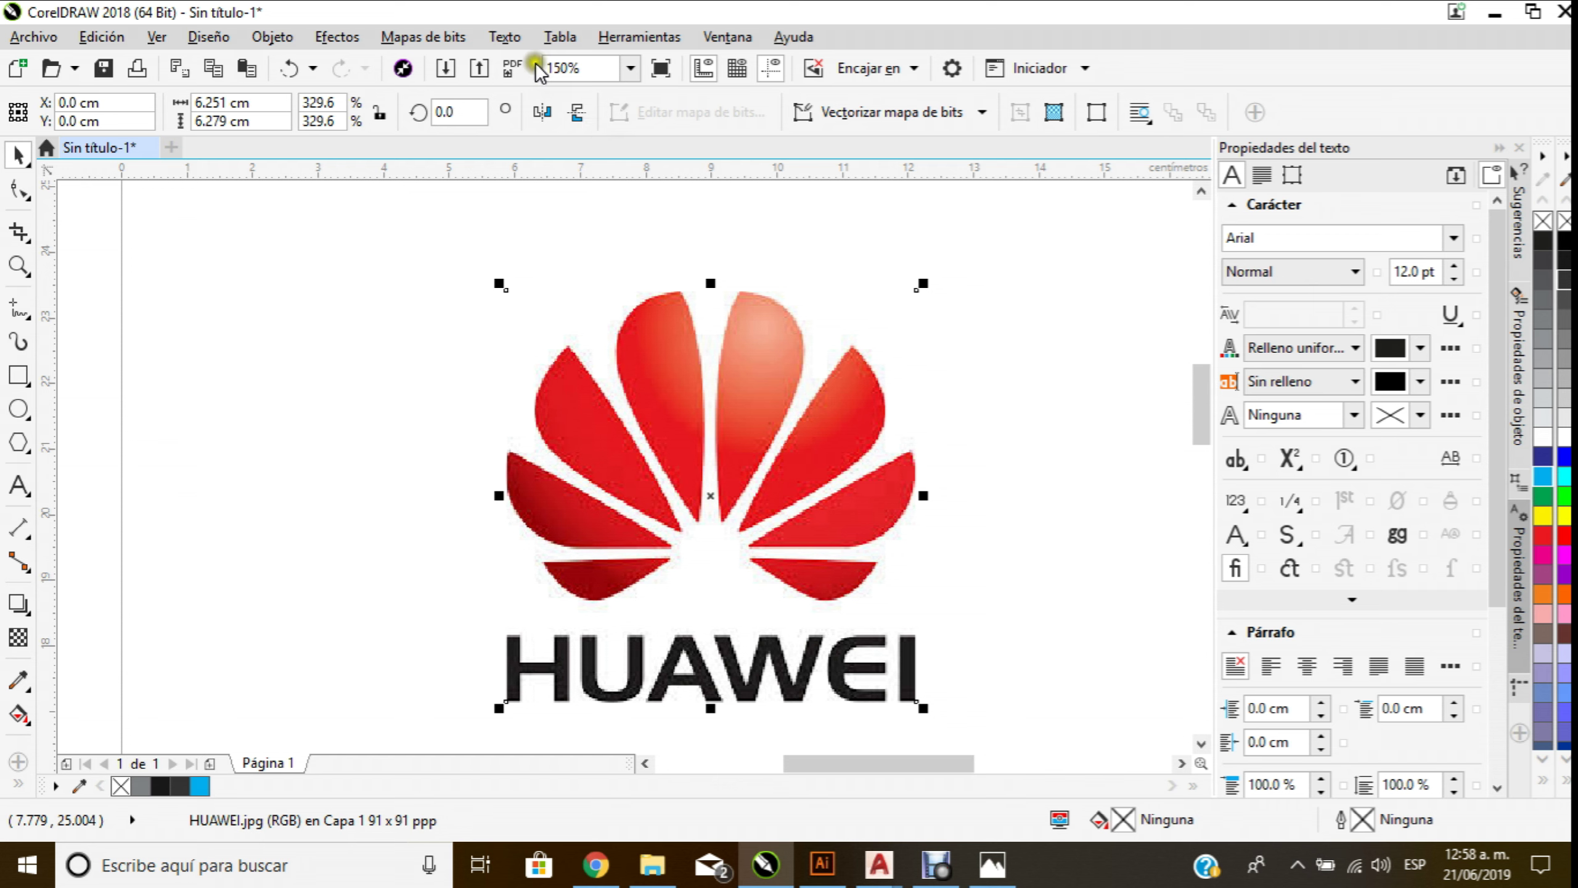
# Quick-trace the HUAWEI bitmap into vector shapes
pyautogui.click(432, 40)
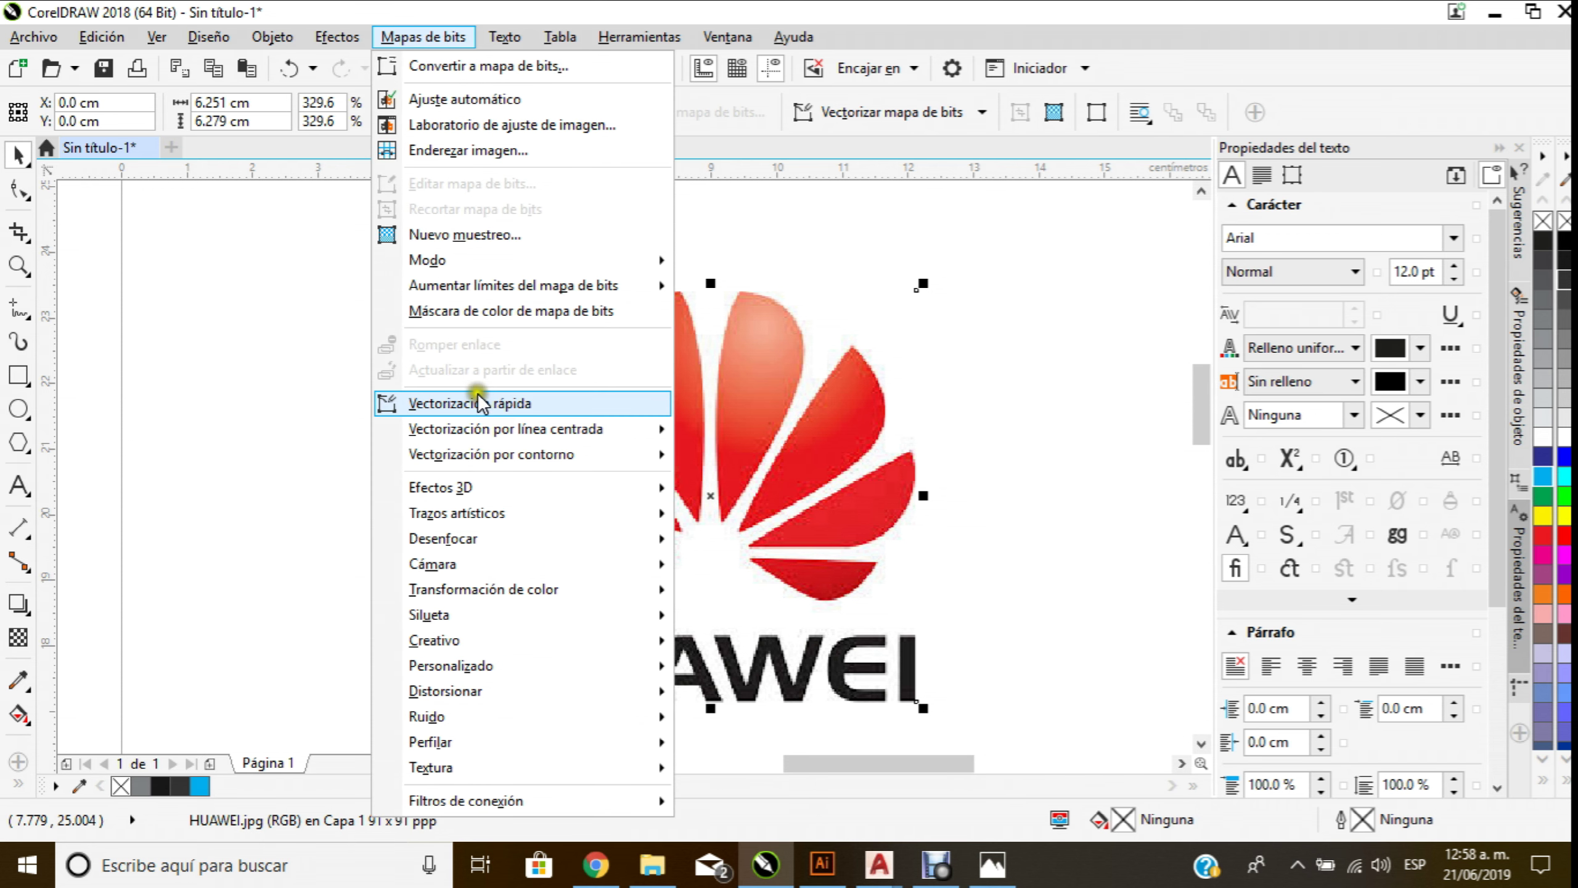
pyautogui.click(480, 401)
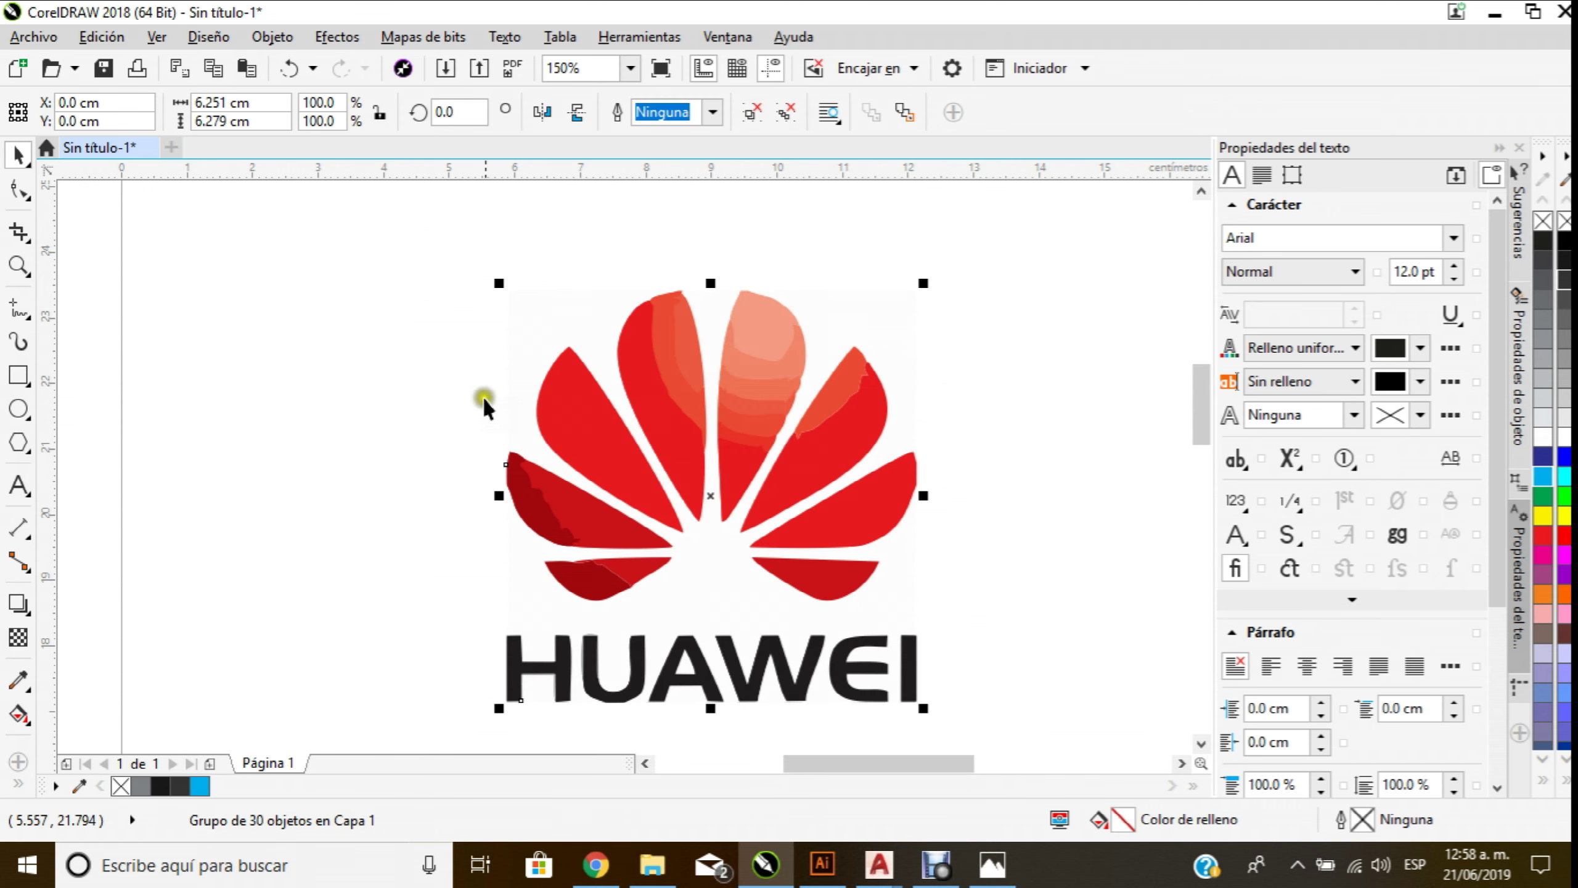
pyautogui.scroll(-1, 628, 292)
pyautogui.scroll(-1, 610, 390)
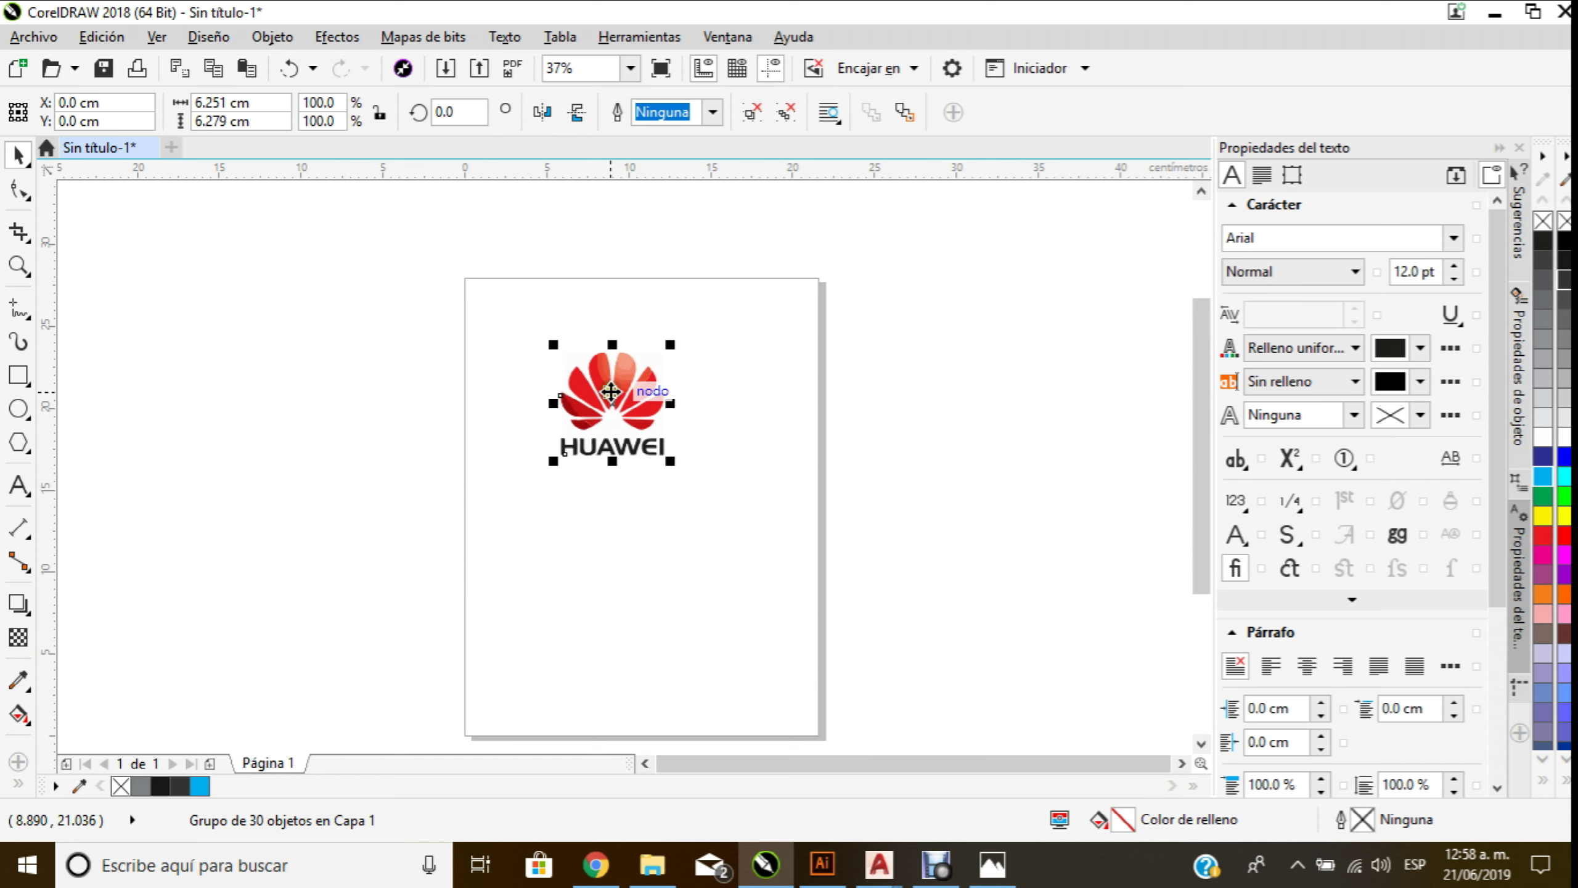
# Ungroup the traced HUAWEI logo and move its pieces below the bitmap
pyautogui.rightClick(610, 390)
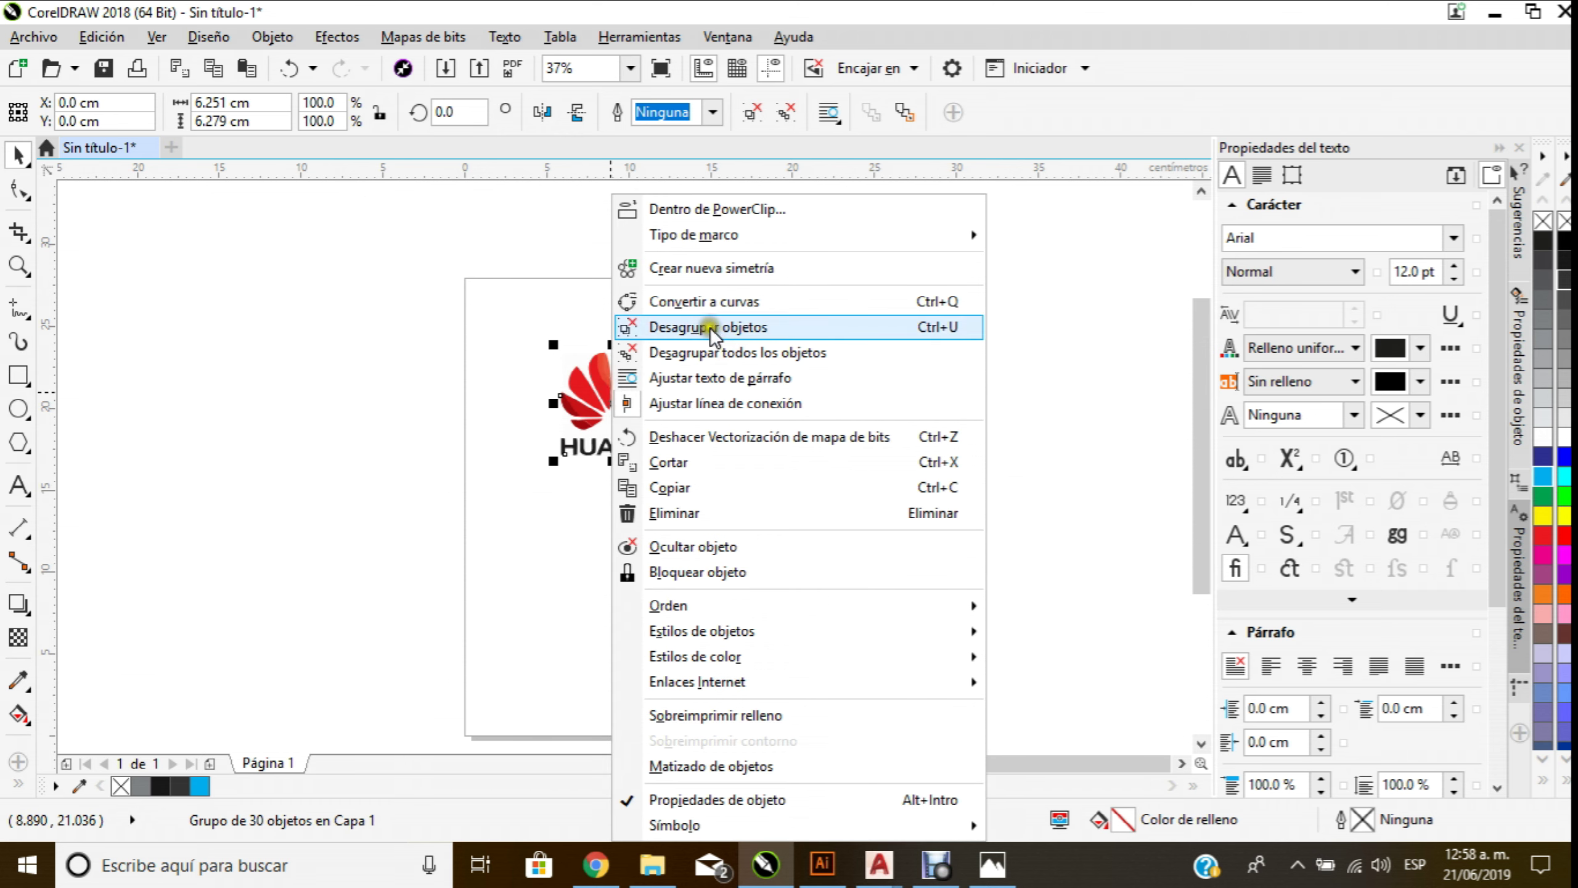
pyautogui.click(677, 320)
pyautogui.moveTo(629, 408); pyautogui.dragTo(650, 523)
pyautogui.click(652, 368)
pyautogui.scroll(3, 662, 364)
pyautogui.scroll(-3, 662, 363)
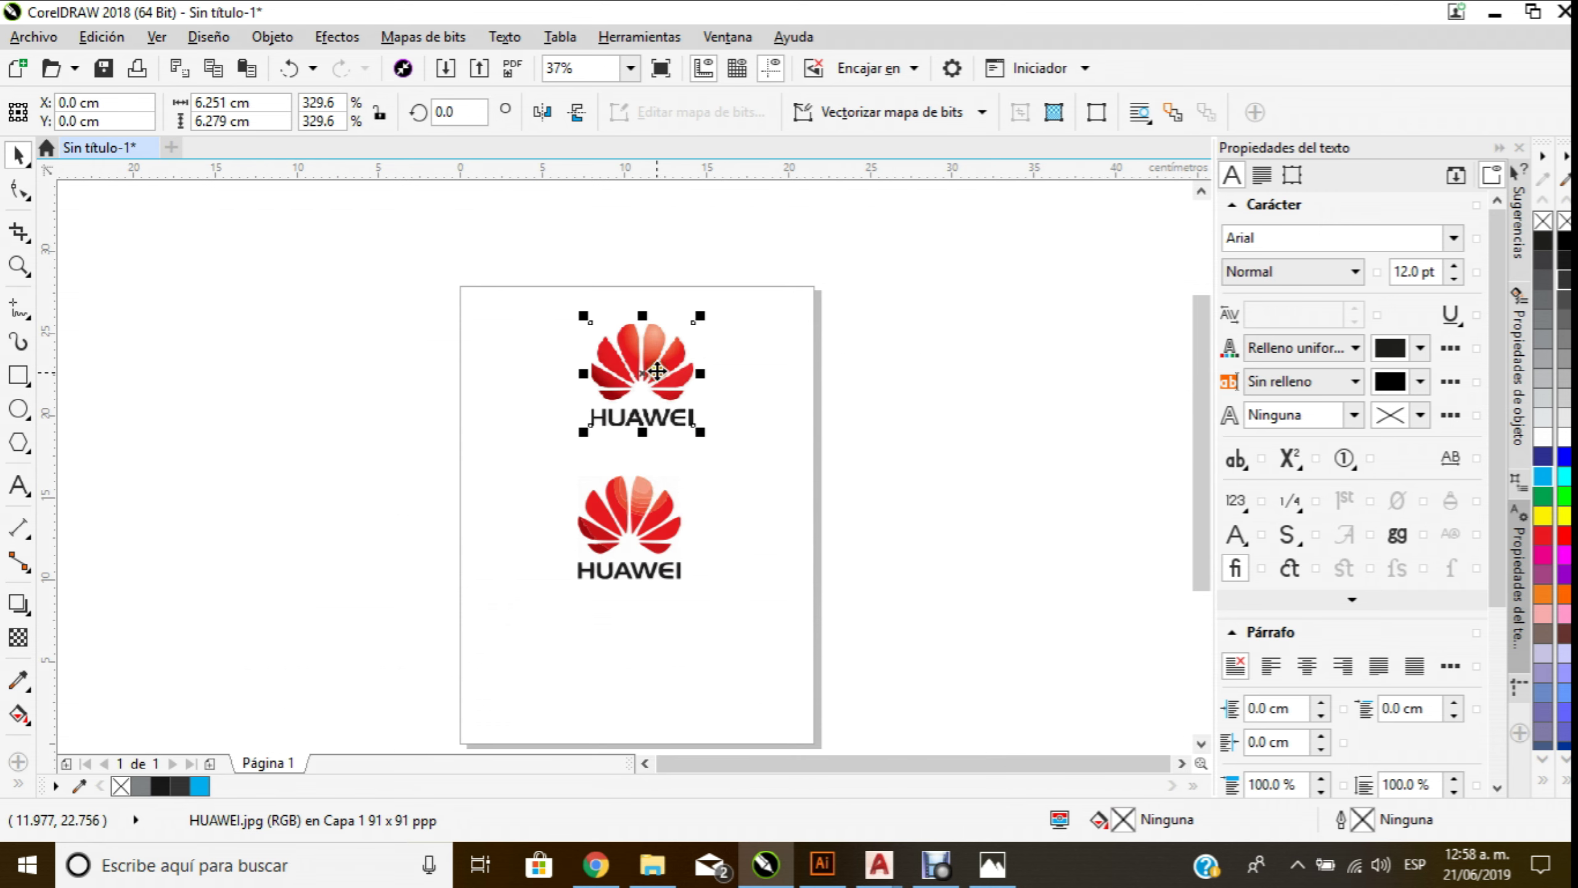
pyautogui.scroll(3, 651, 530)
pyautogui.scroll(-3, 491, 395)
pyautogui.moveTo(546, 404); pyautogui.dragTo(766, 594)
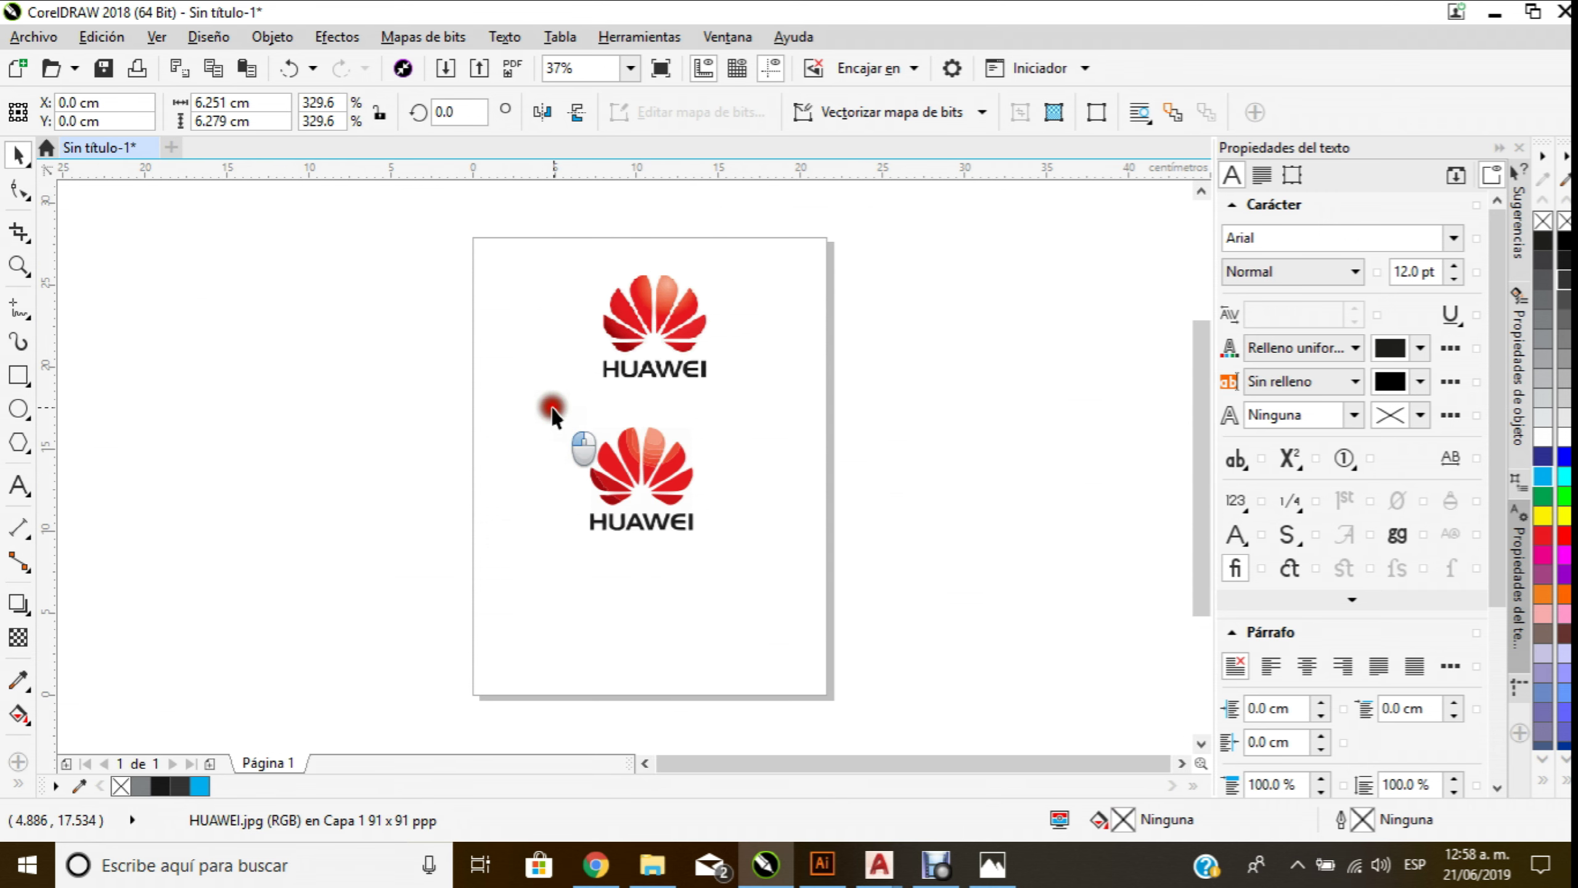
# Delete the original HUAWEI bitmap at the top
pyautogui.scroll(2, 668, 482)
pyautogui.click(776, 507)
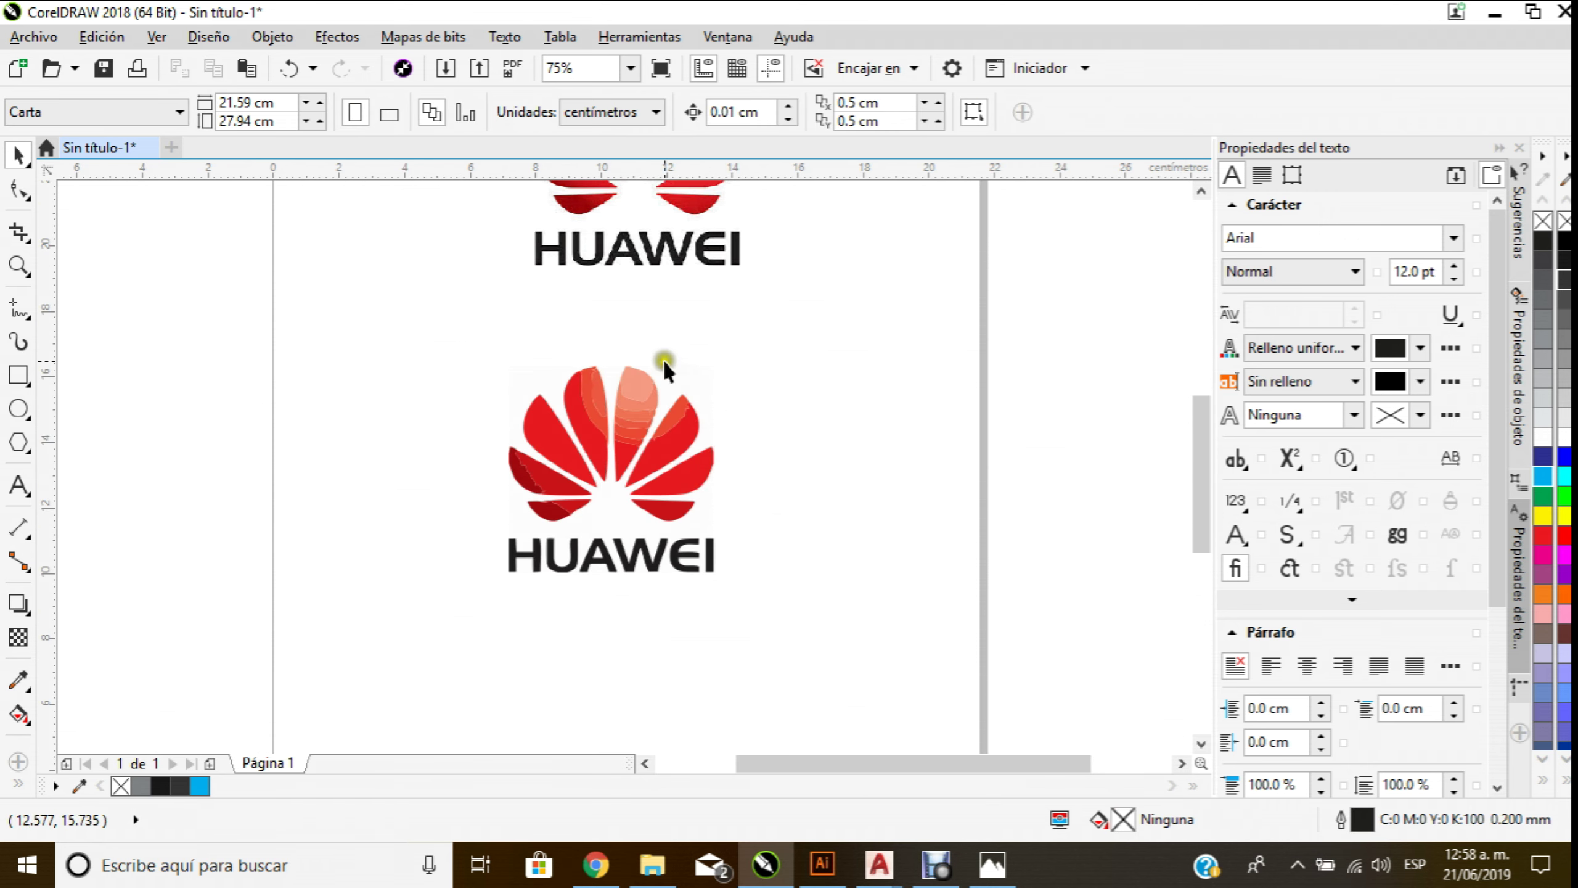
pyautogui.scroll(-2, 691, 397)
pyautogui.scroll(-2, 617, 369)
pyautogui.moveTo(563, 234)
pyautogui.mouseDown()
pyautogui.moveTo(742, 343)
pyautogui.moveTo(742, 328)
pyautogui.mouseUp()
pyautogui.press('Delete')
# Give all traced petal pieces a thin black outline
pyautogui.scroll(2, 616, 372)
pyautogui.scroll(3, 614, 371)
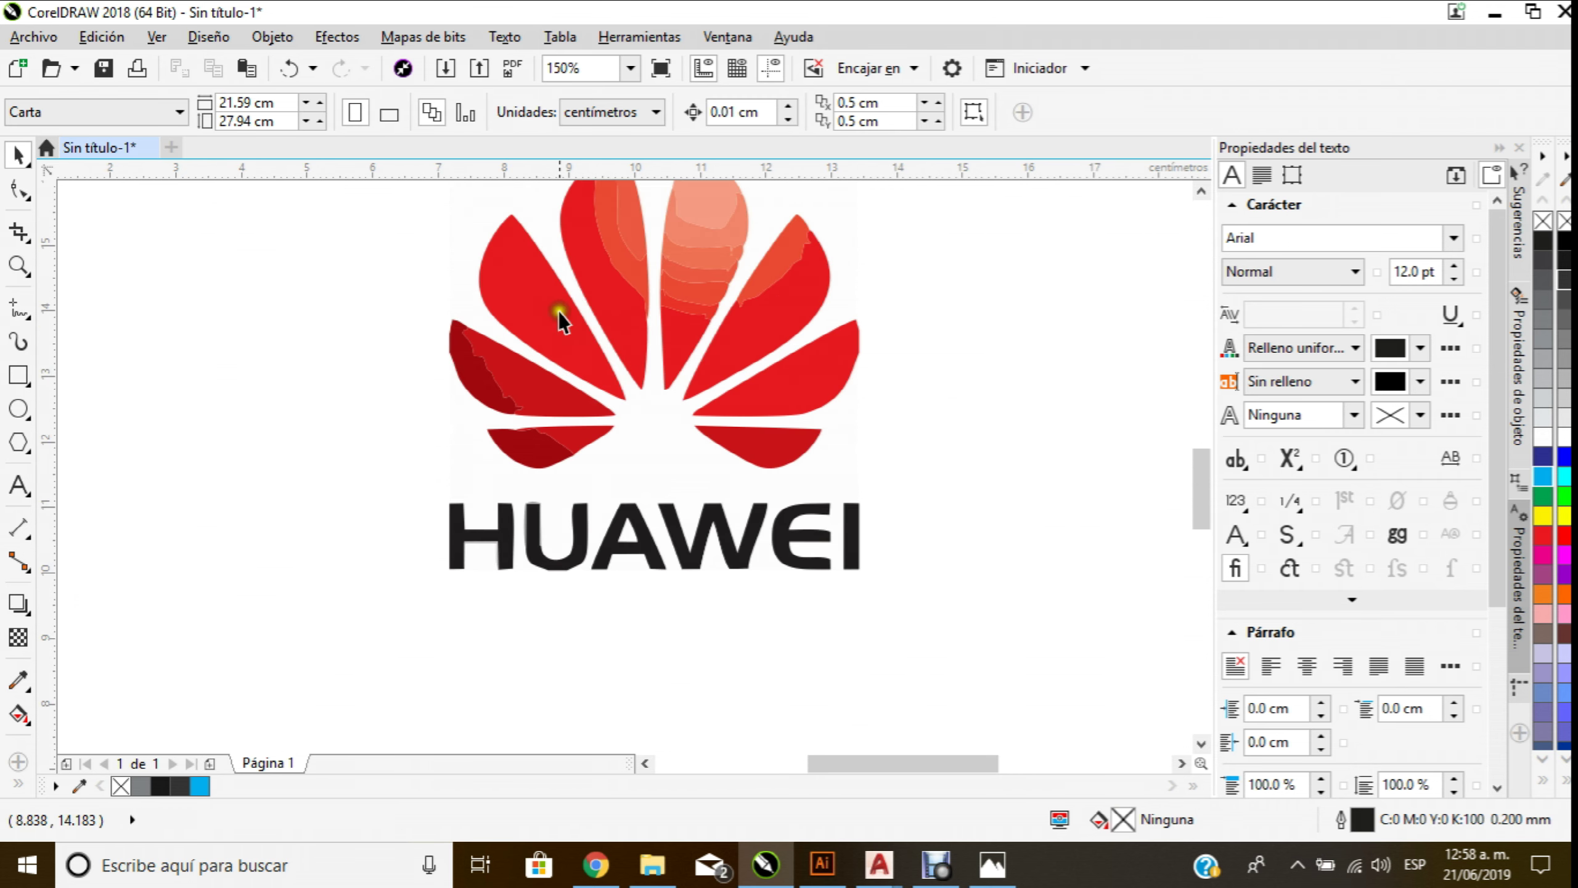
pyautogui.scroll(1, 553, 317)
pyautogui.moveTo(443, 239); pyautogui.dragTo(969, 557)
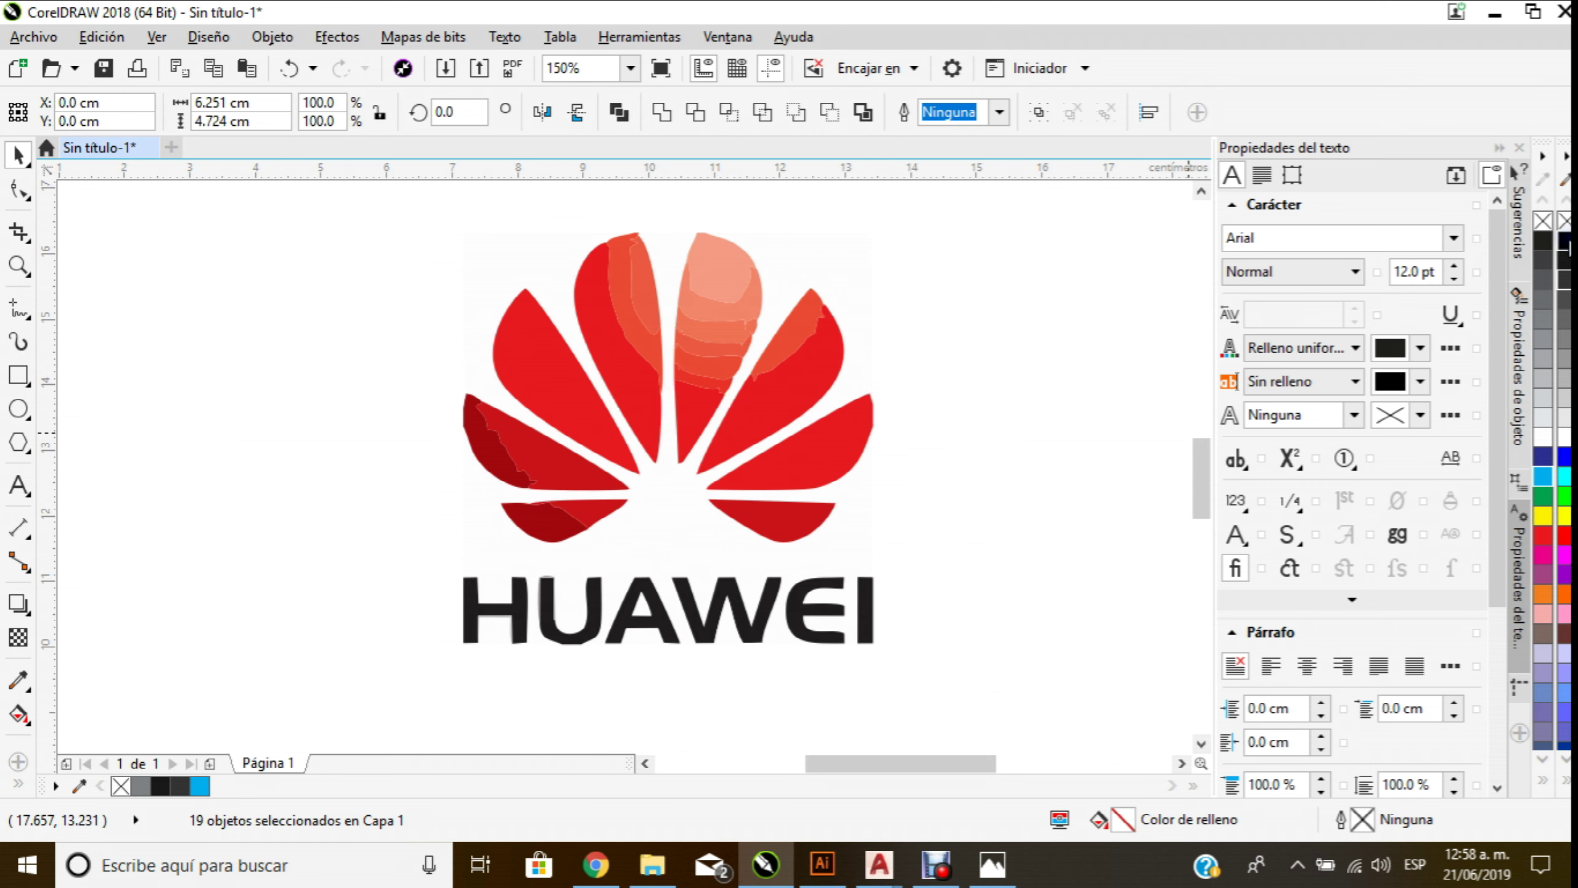
pyautogui.rightClick(1566, 244)
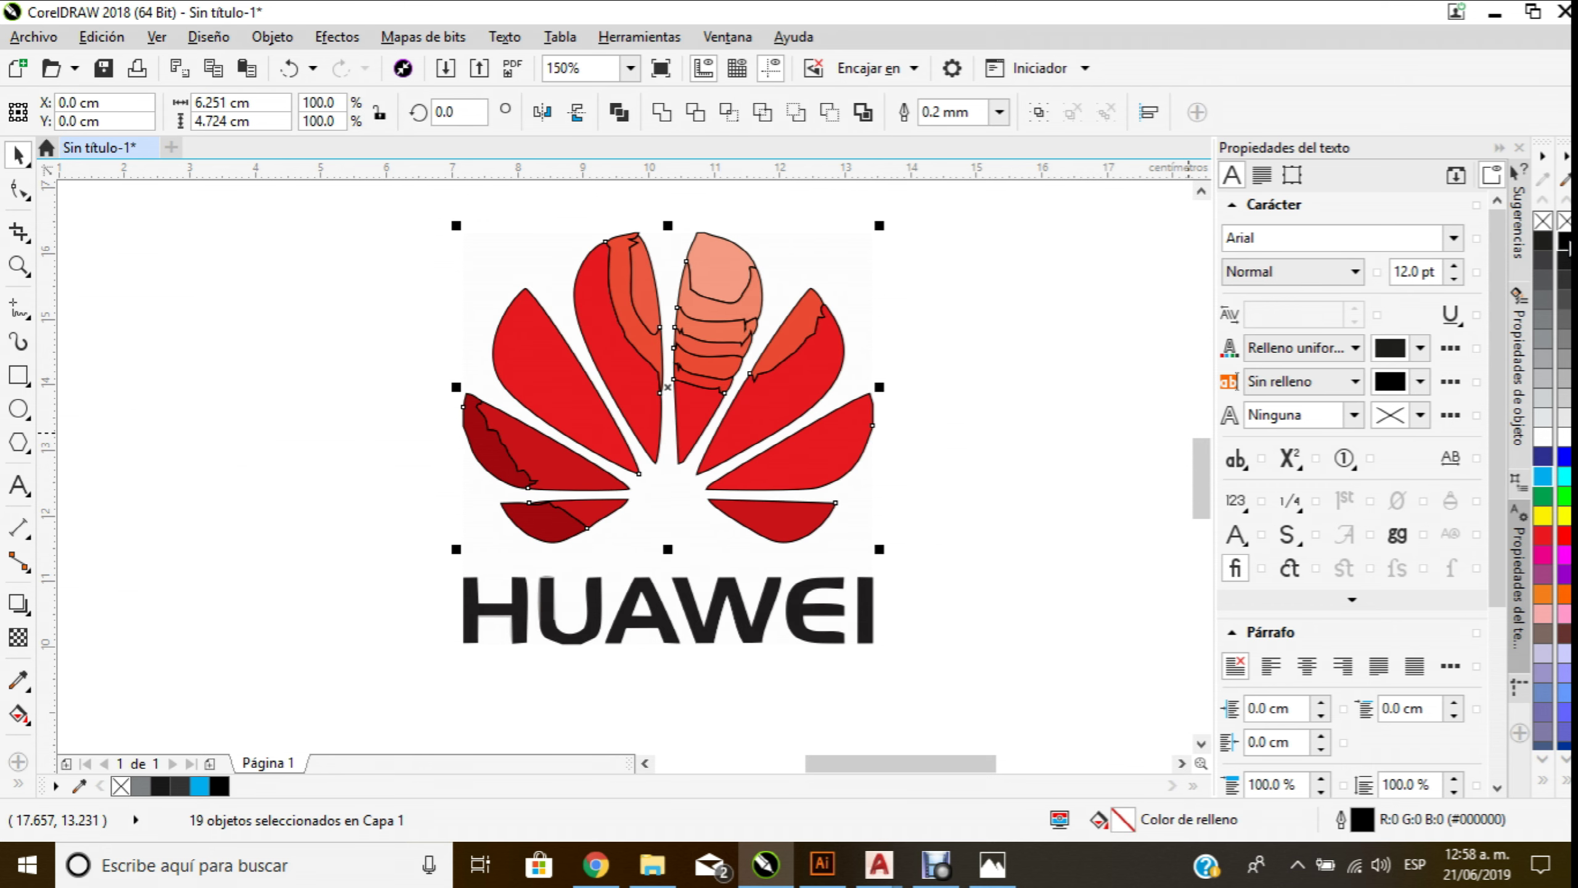
pyautogui.click(998, 347)
# Delete the top peach piece of the central petal and check the remaining pieces
pyautogui.scroll(2, 706, 261)
pyautogui.click(721, 270)
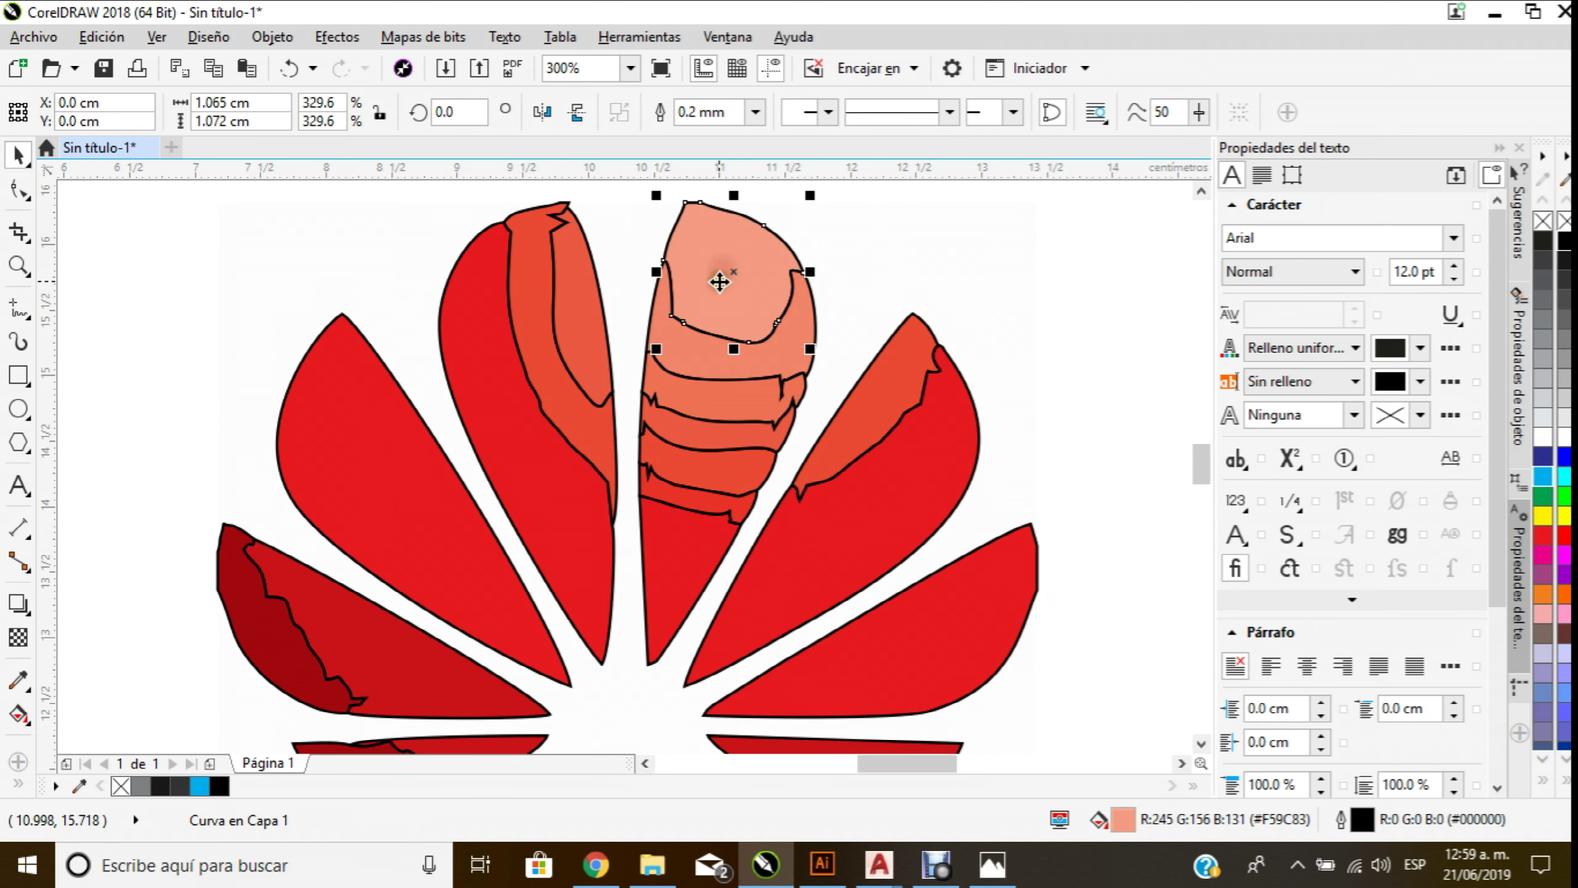
pyautogui.press('Delete')
pyautogui.click(707, 340)
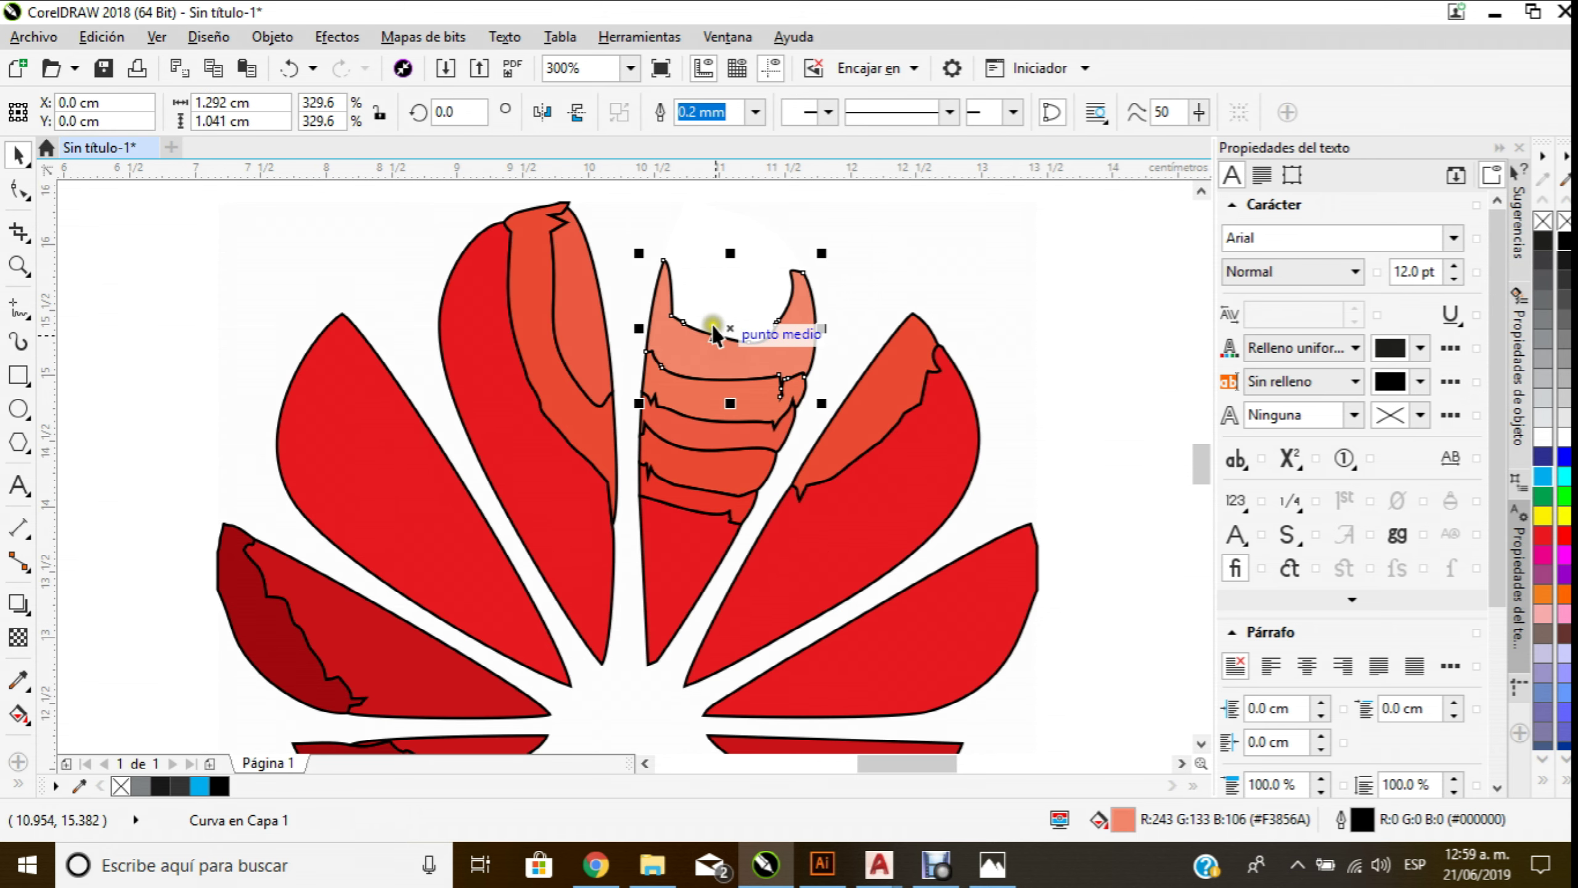
pyautogui.click(910, 245)
pyautogui.scroll(-4, 764, 334)
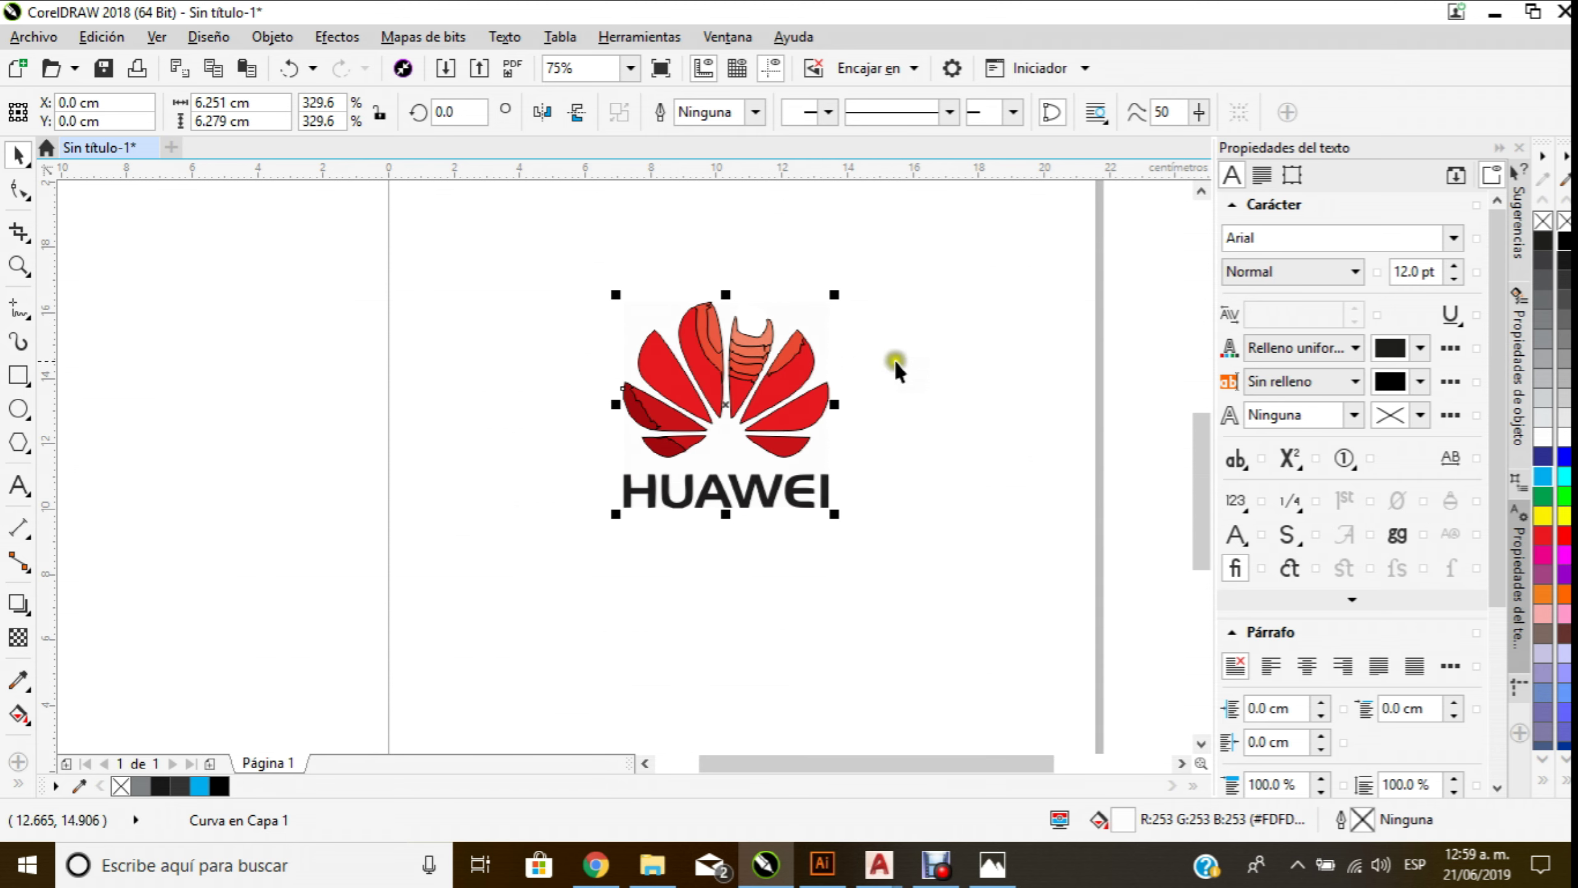
pyautogui.click(619, 274)
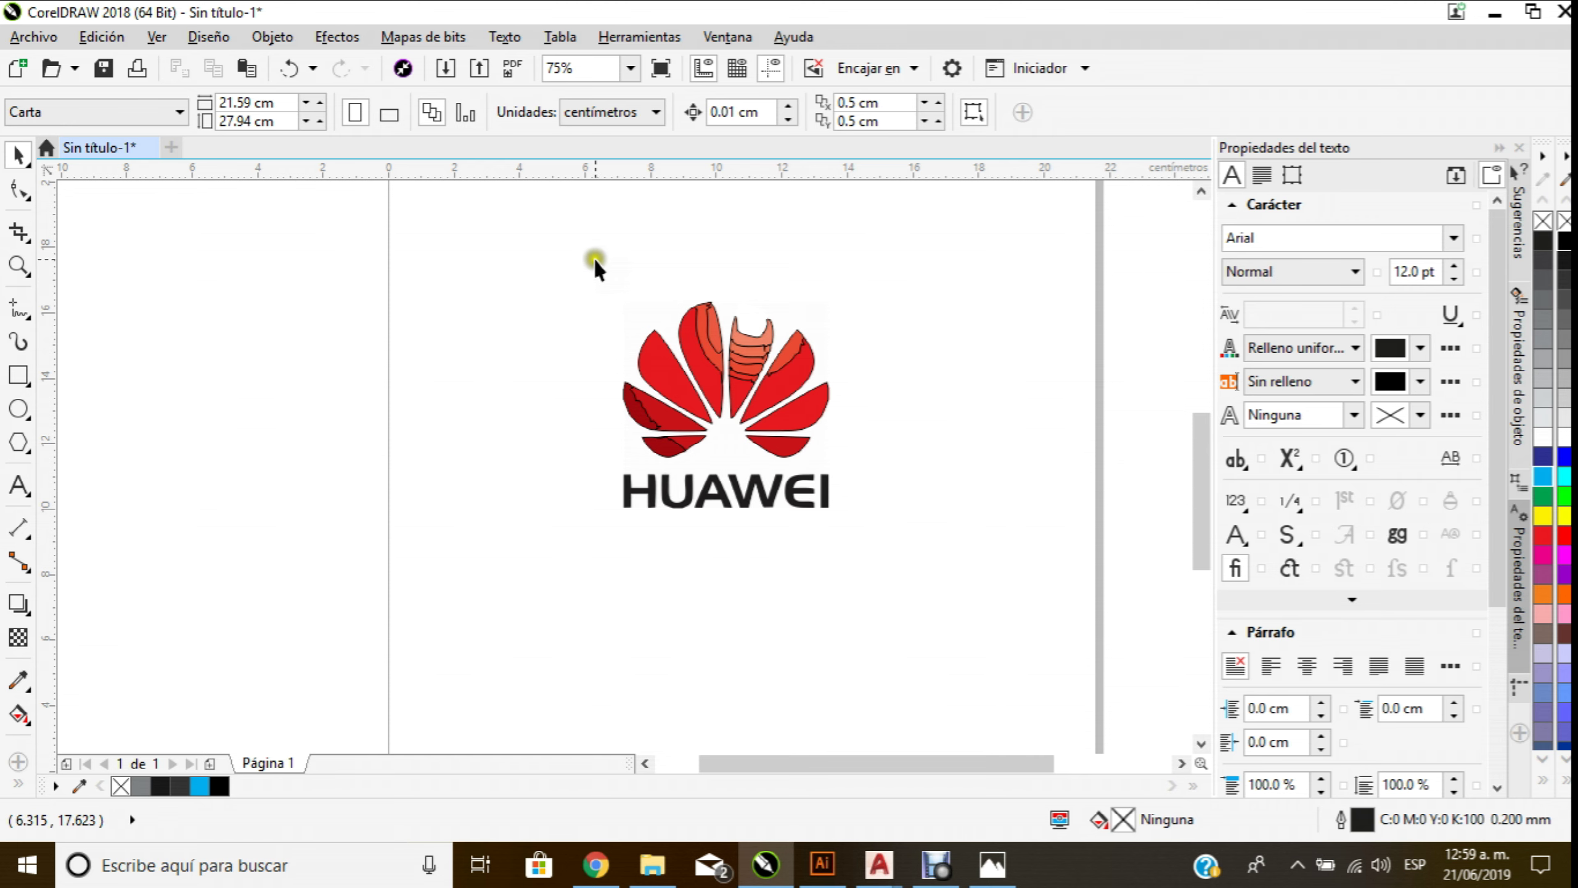
pyautogui.click(752, 318)
# Weld the selected HUAWEI petal pieces together with Soldar
pyautogui.click(911, 311)
pyautogui.scroll(2, 781, 374)
pyautogui.scroll(-2, 779, 373)
pyautogui.scroll(2, 624, 393)
pyautogui.scroll(-2, 624, 394)
pyautogui.moveTo(472, 279)
pyautogui.mouseDown()
pyautogui.moveTo(619, 428)
pyautogui.moveTo(823, 497)
pyautogui.mouseUp()
pyautogui.scroll(2, 657, 298)
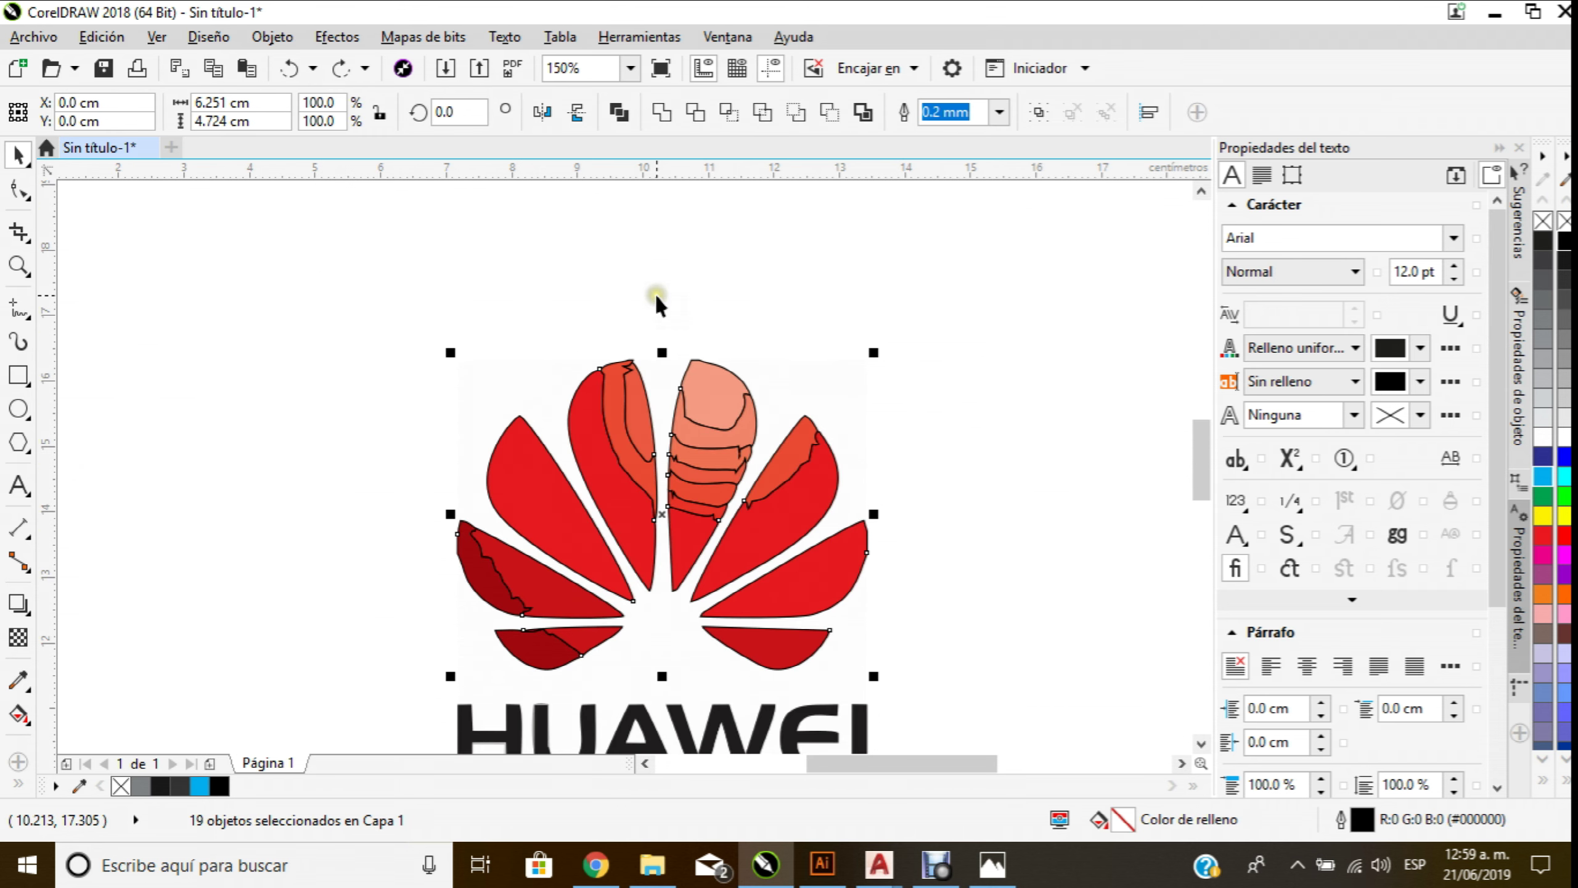
pyautogui.click(662, 112)
pyautogui.click(754, 282)
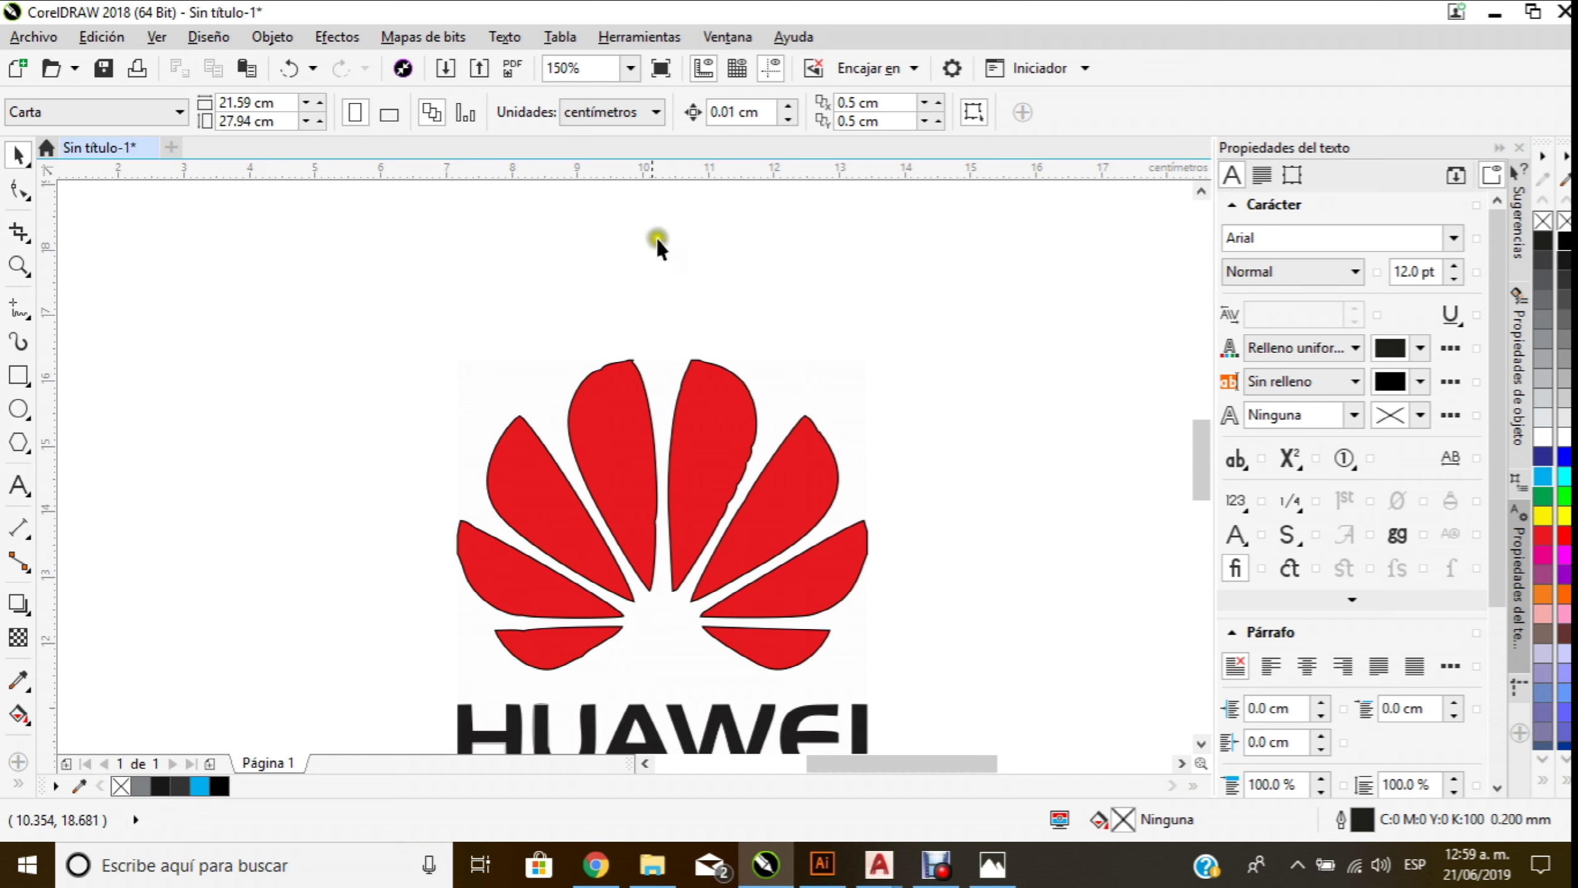
# Undo the weld and weld the pieces again into solid red petals
pyautogui.hotkey('ctrl', 'z')
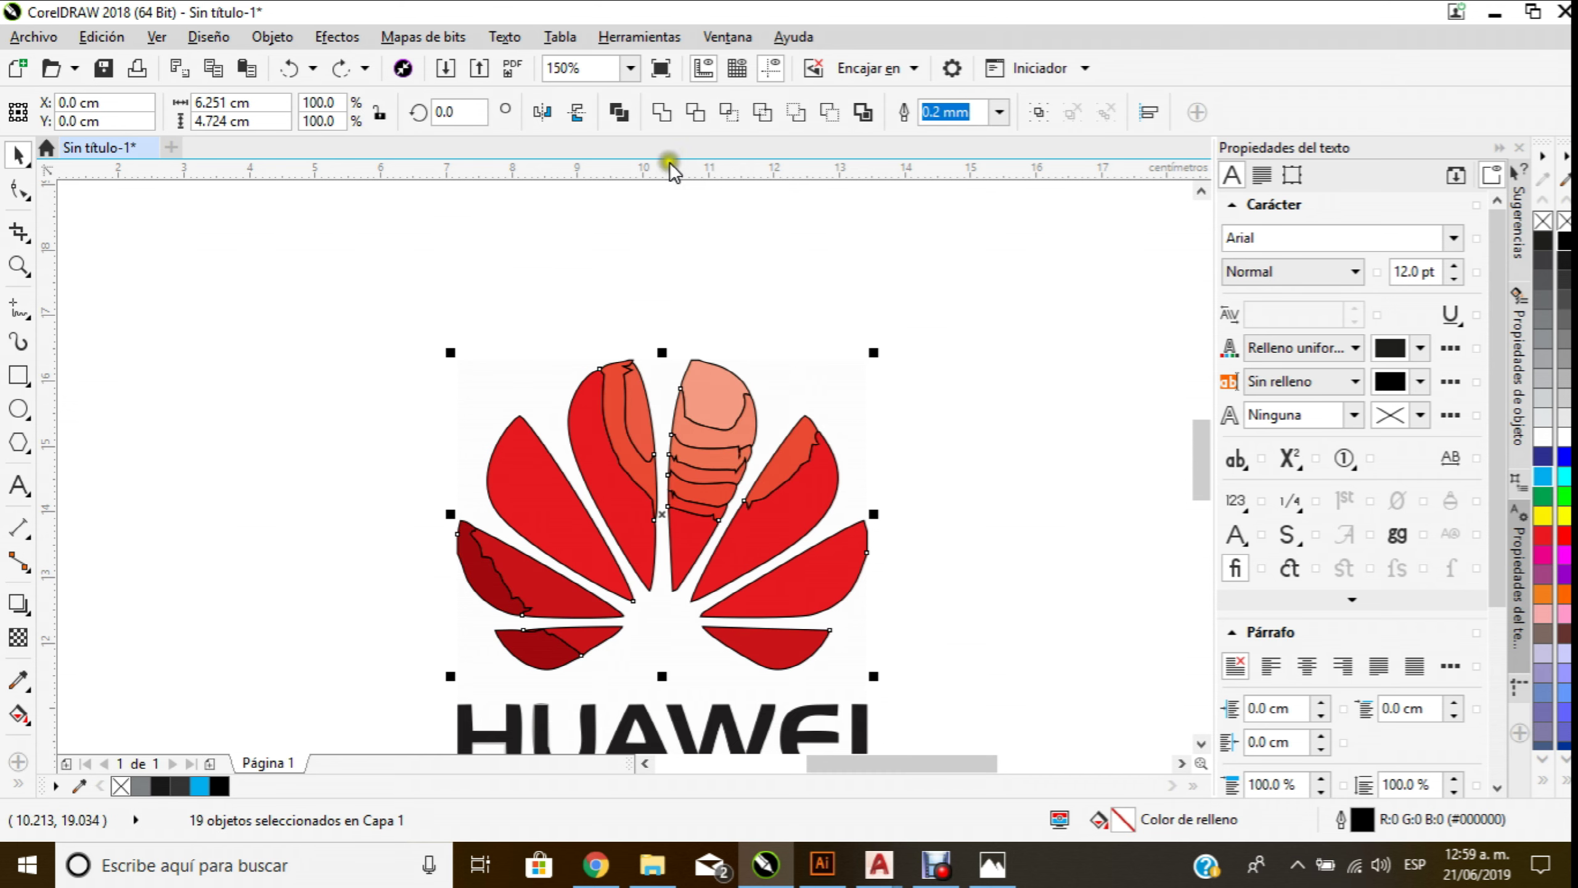
pyautogui.click(660, 112)
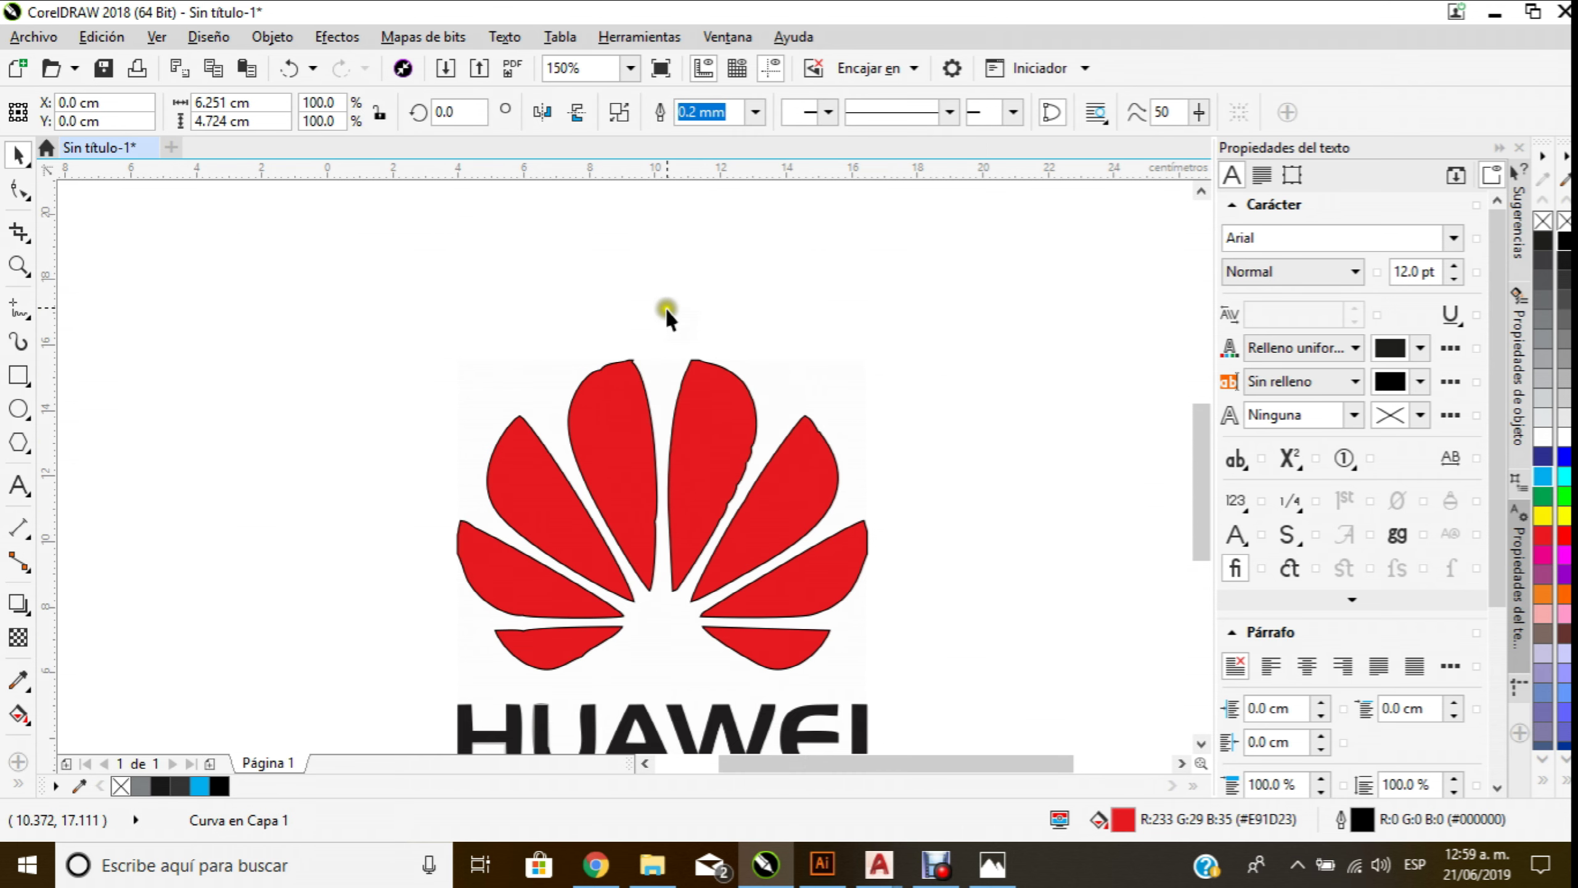
pyautogui.scroll(-1, 666, 306)
pyautogui.click(864, 367)
# Inspect the welded red petals and marquee-select all the logo pieces
pyautogui.scroll(1, 733, 425)
pyautogui.scroll(1, 498, 296)
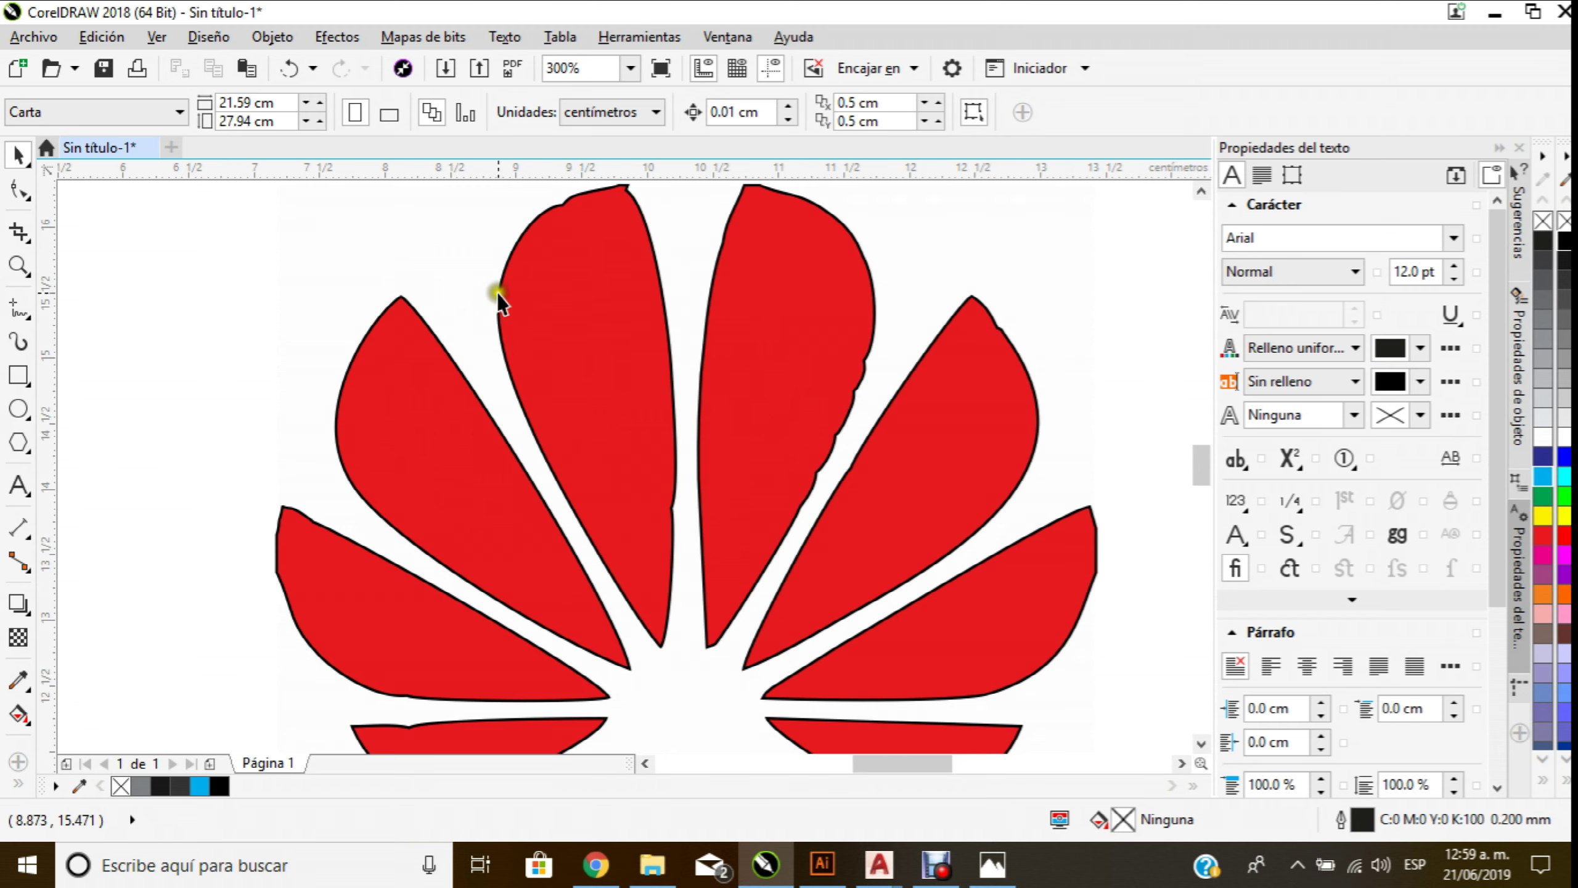
pyautogui.scroll(1, 763, 511)
pyautogui.scroll(1, 835, 434)
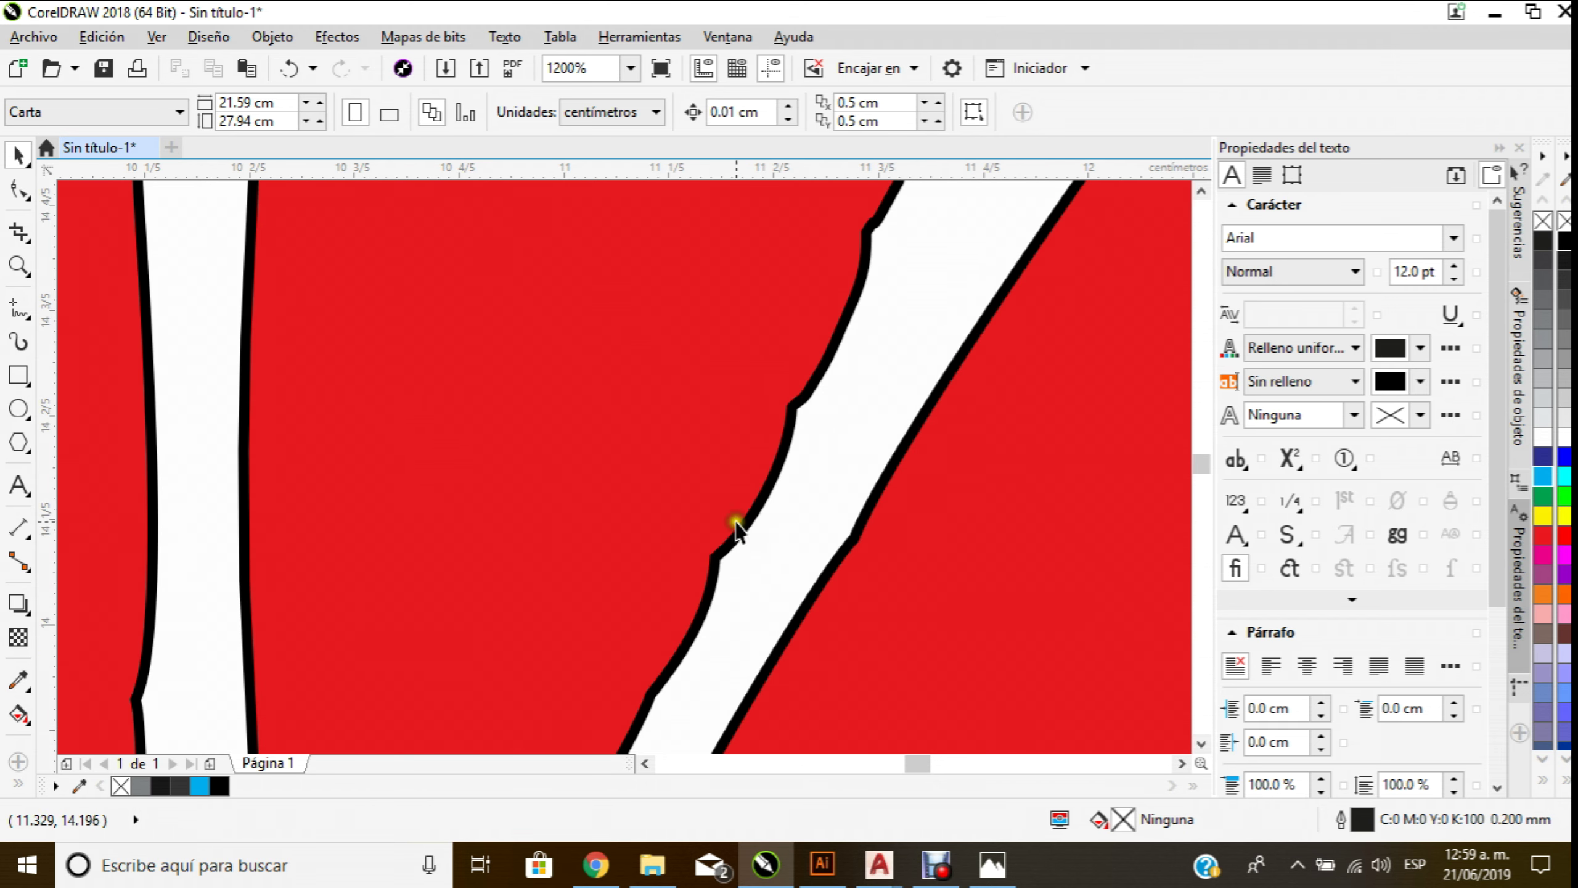
pyautogui.scroll(-2, 732, 488)
pyautogui.scroll(-1, 723, 523)
pyautogui.scroll(1, 722, 530)
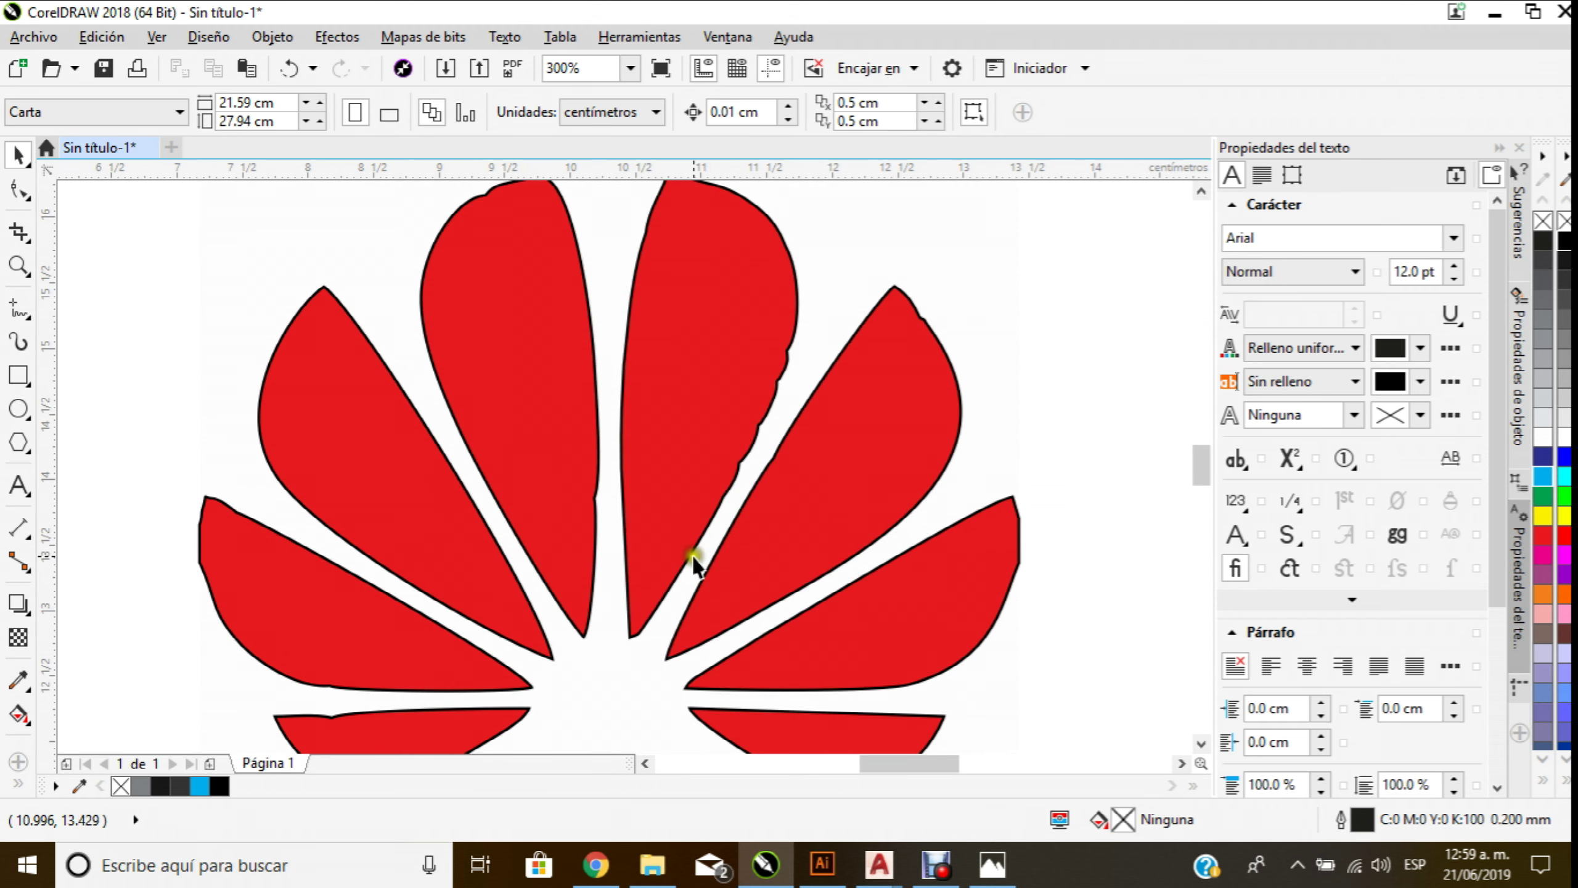
pyautogui.scroll(-1, 640, 443)
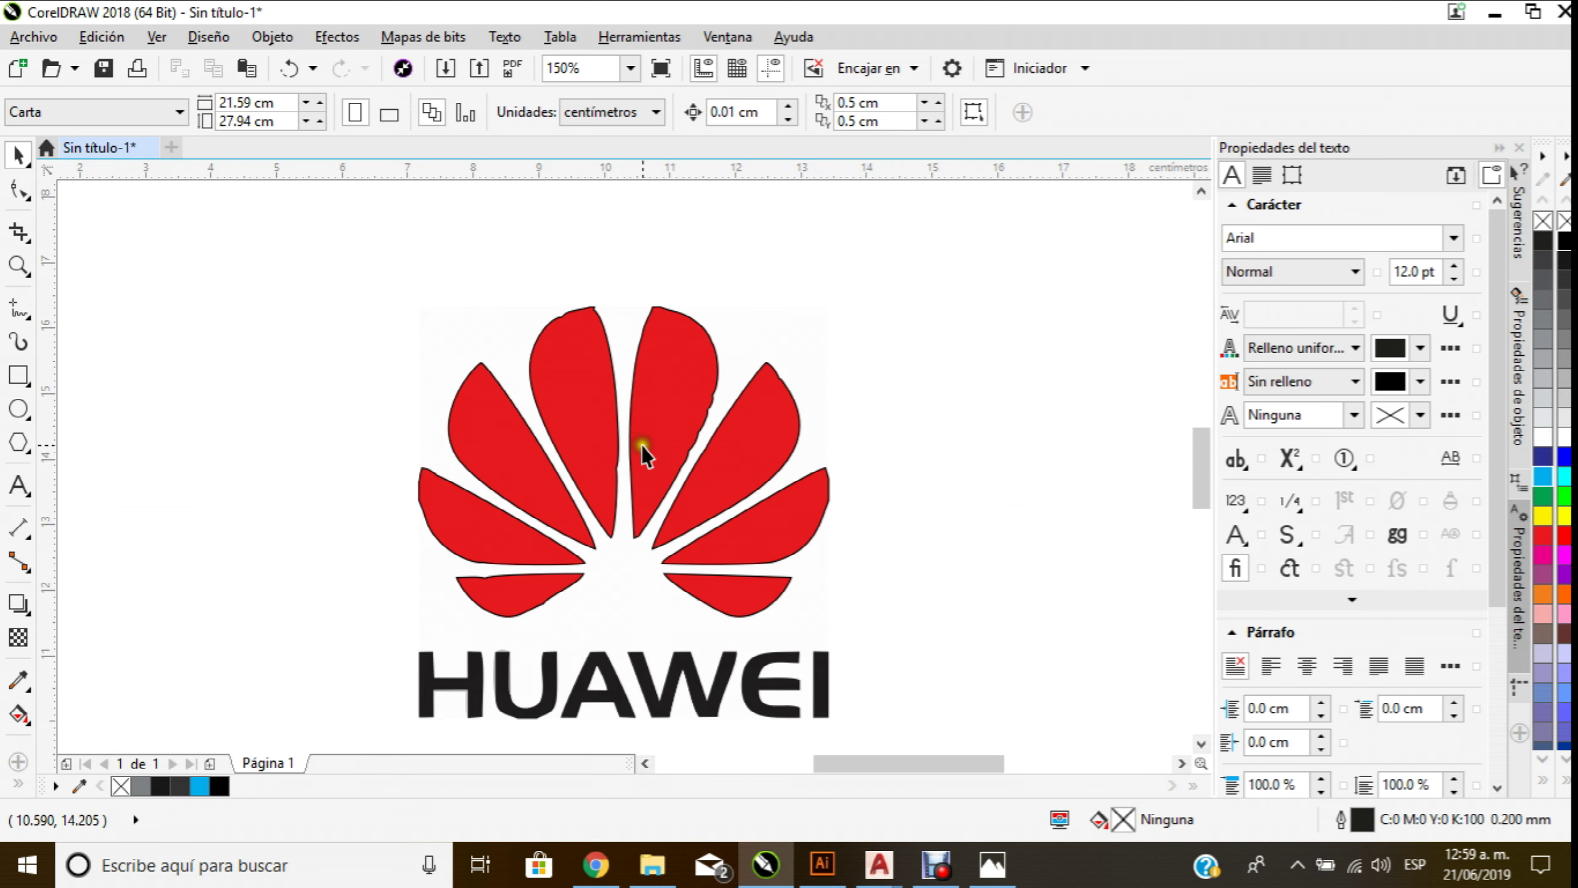
pyautogui.scroll(-1, 424, 296)
pyautogui.moveTo(363, 272); pyautogui.dragTo(804, 642)
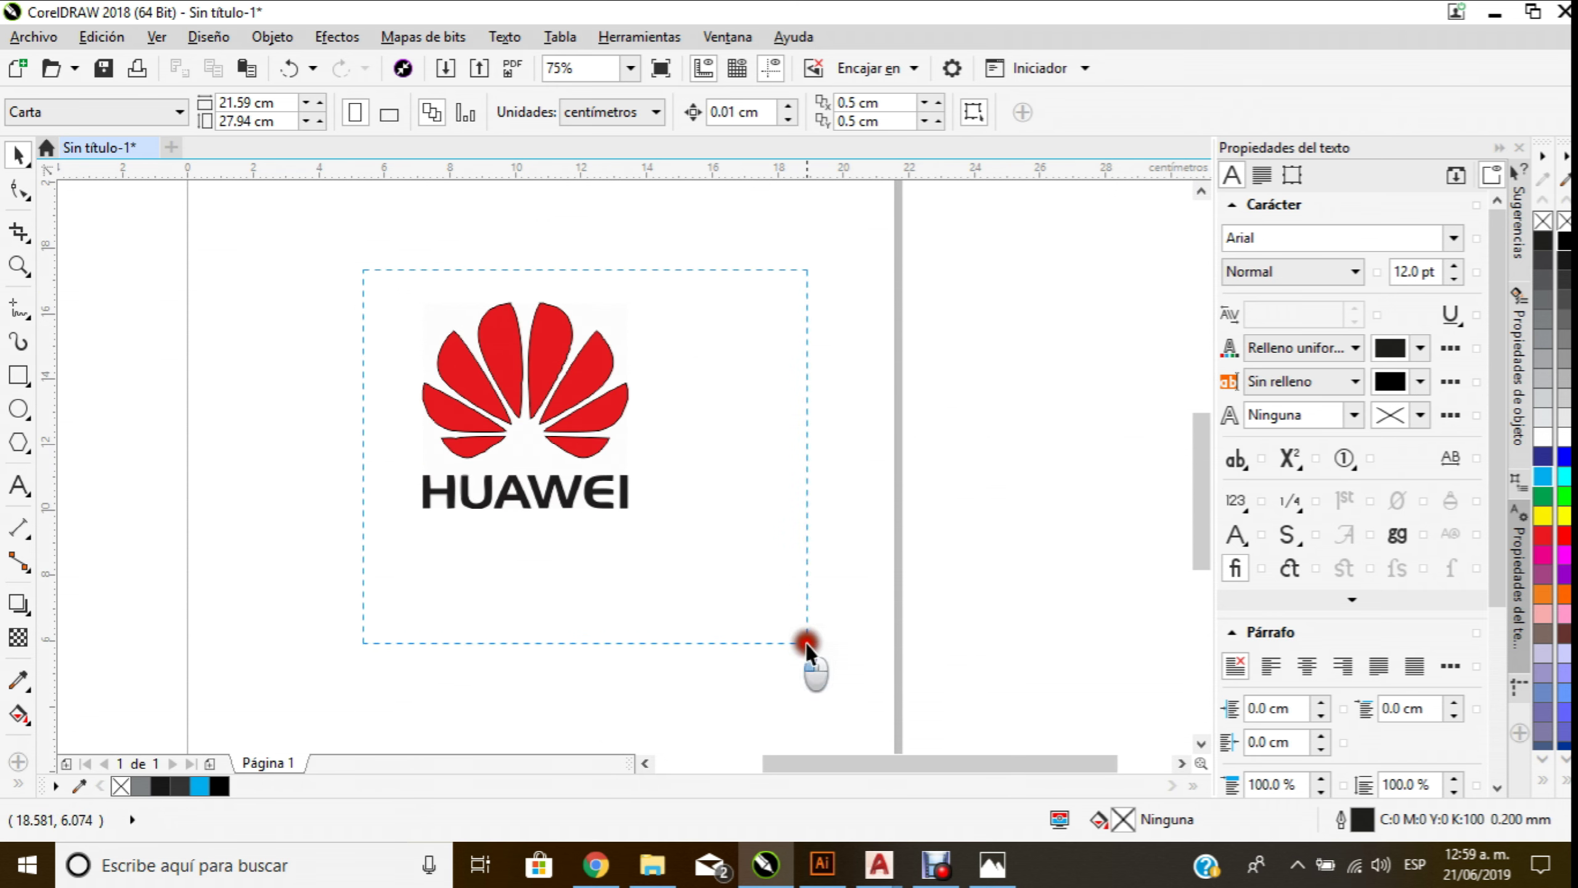
# Clear the page, deleting the pasted PUMA image
pyautogui.click(804, 646)
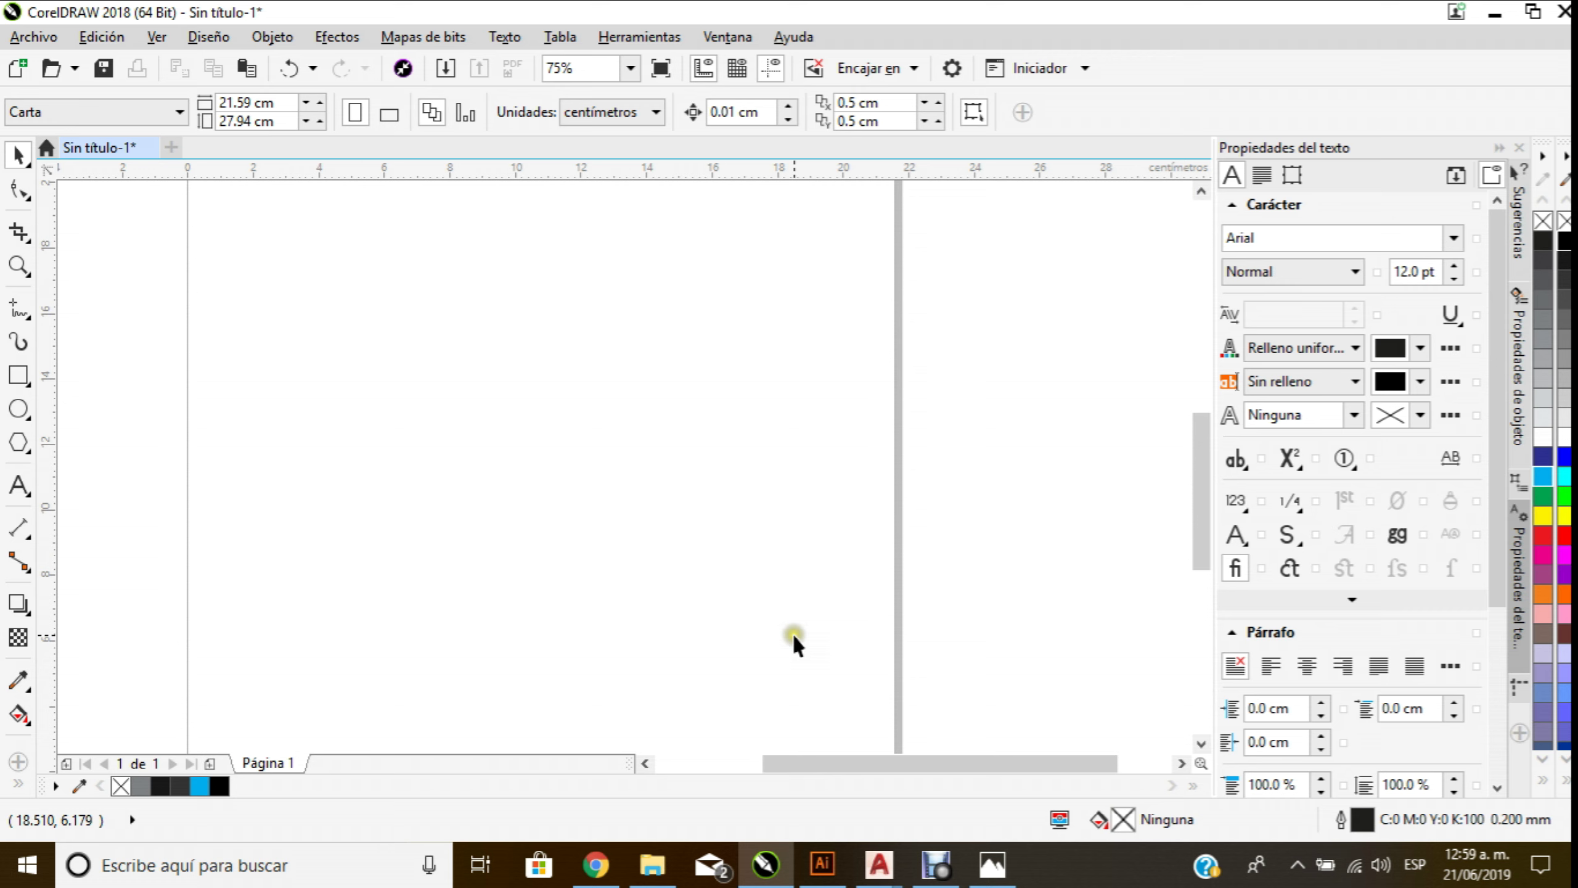
pyautogui.hotkey('ctrl', 'v')
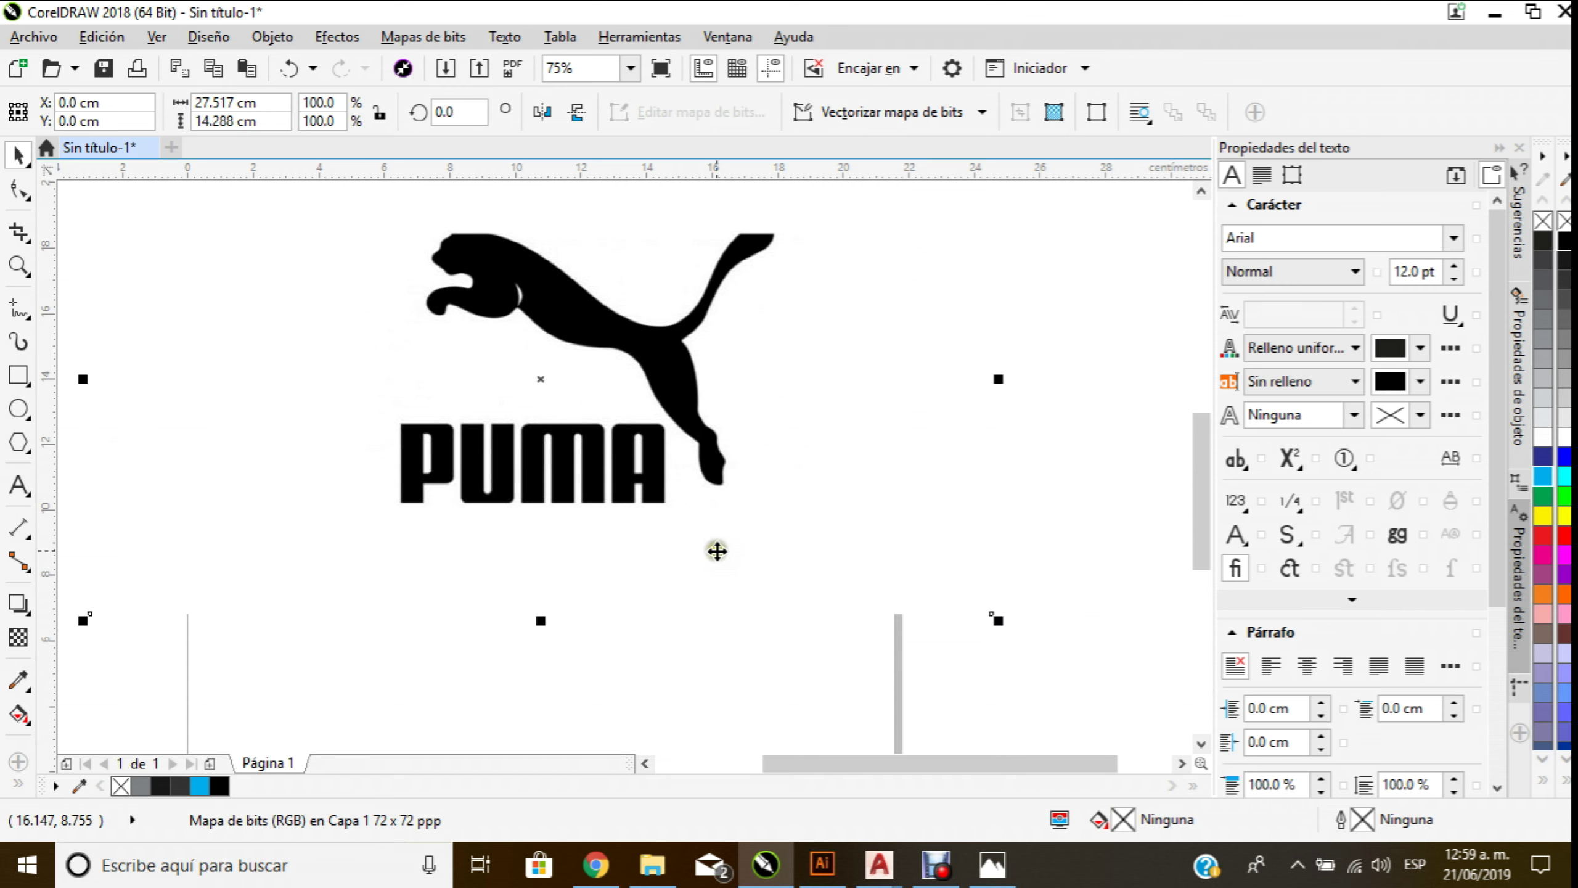
pyautogui.press('Delete')
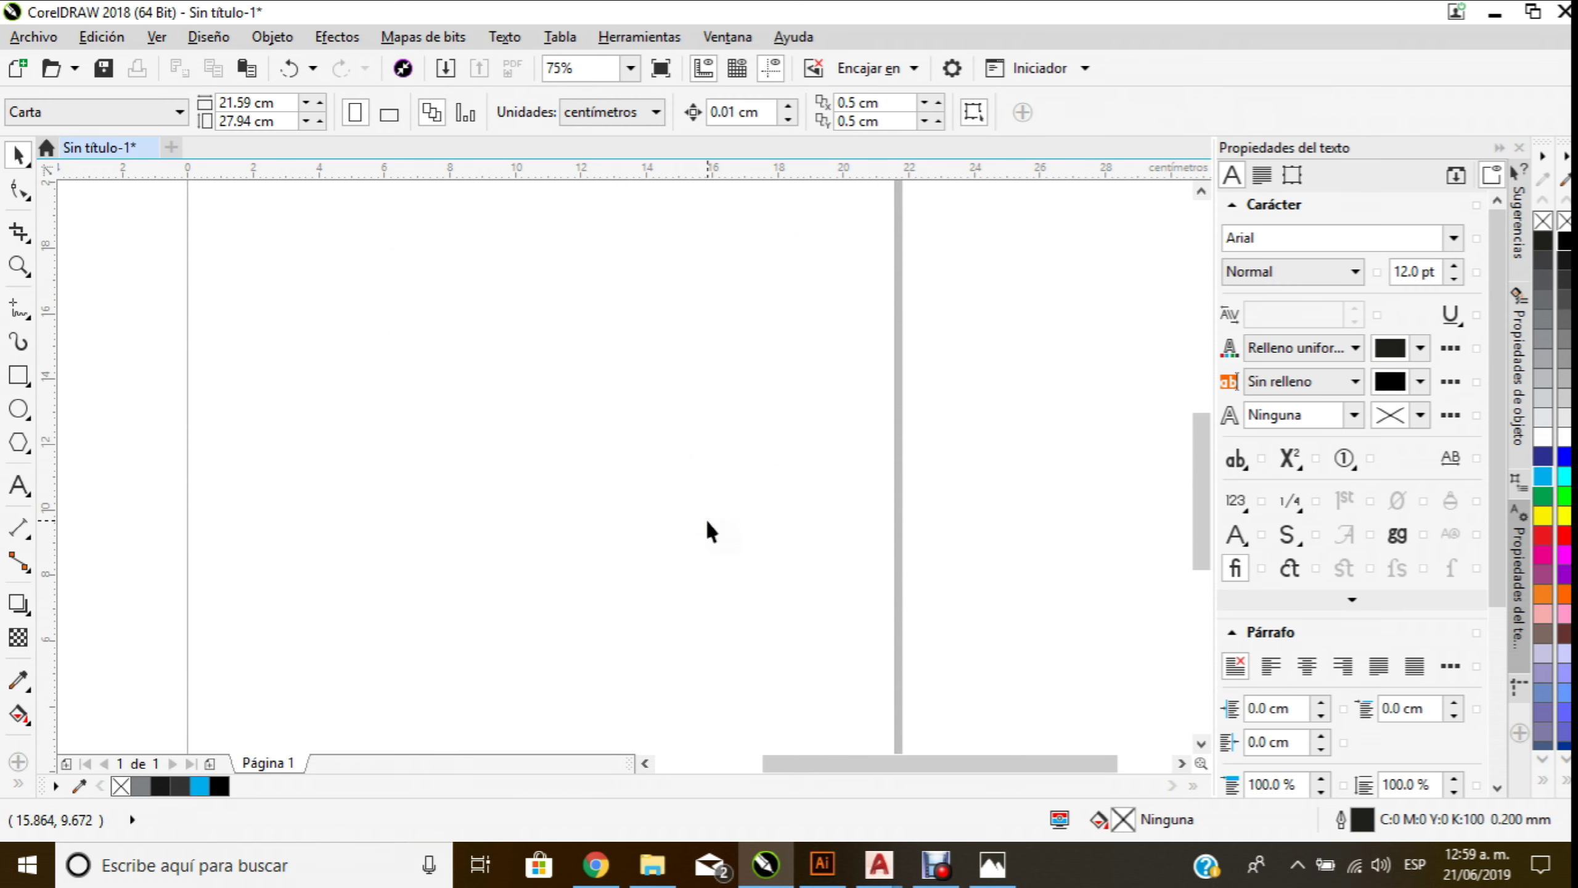
pyautogui.click(776, 455)
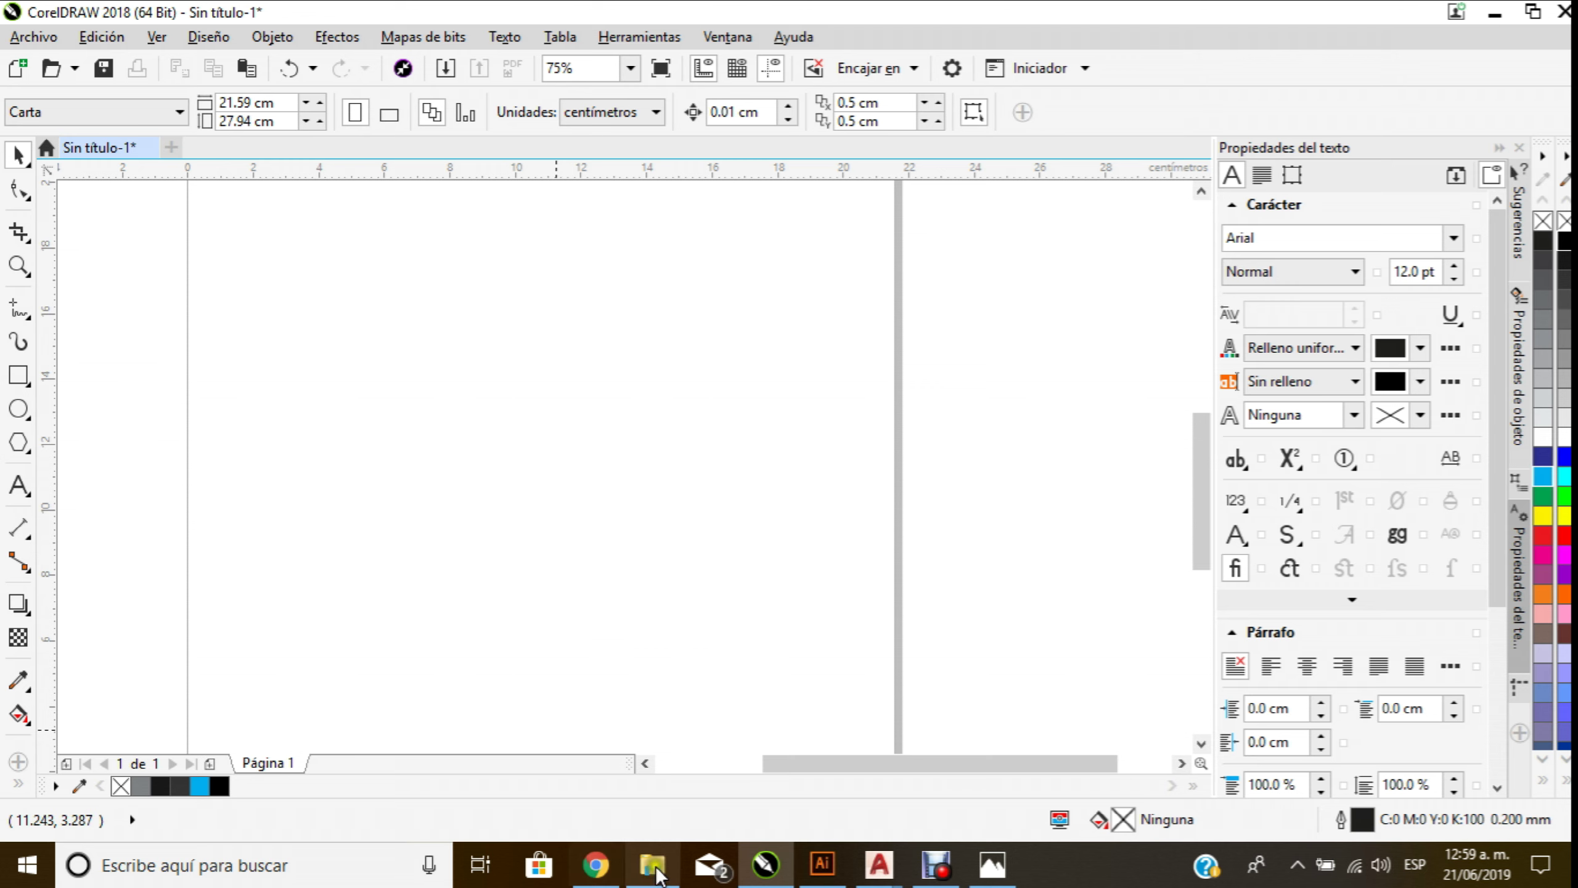
# Import HUAWEI.jpg via Archivo > Importar and enlarge it to 294.4%
pyautogui.click(52, 35)
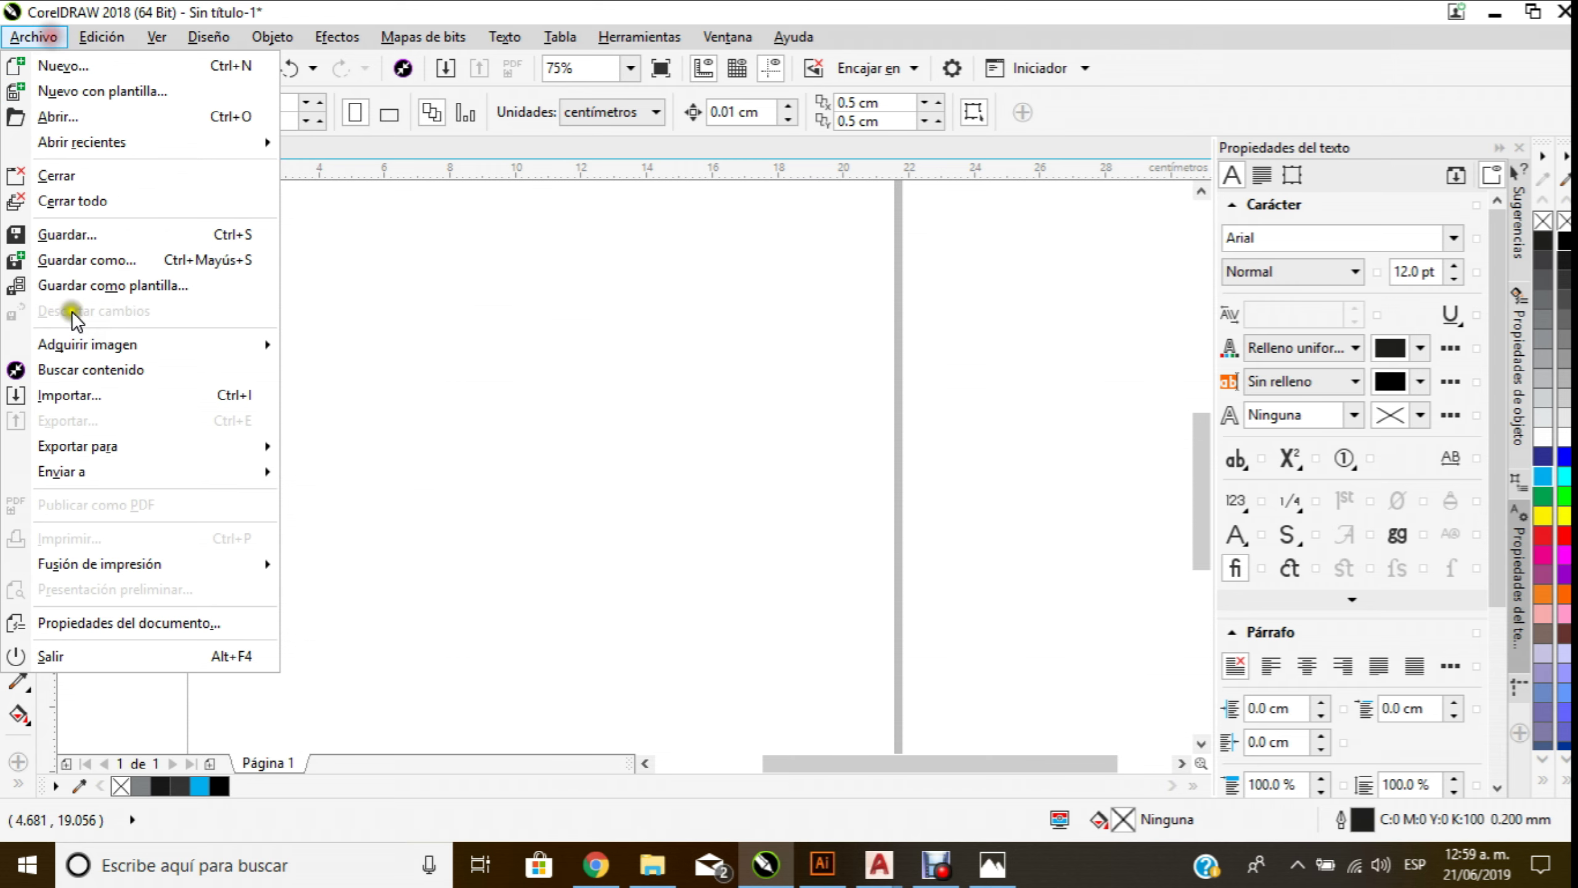
pyautogui.click(104, 384)
pyautogui.doubleClick(685, 327)
pyautogui.click(343, 243)
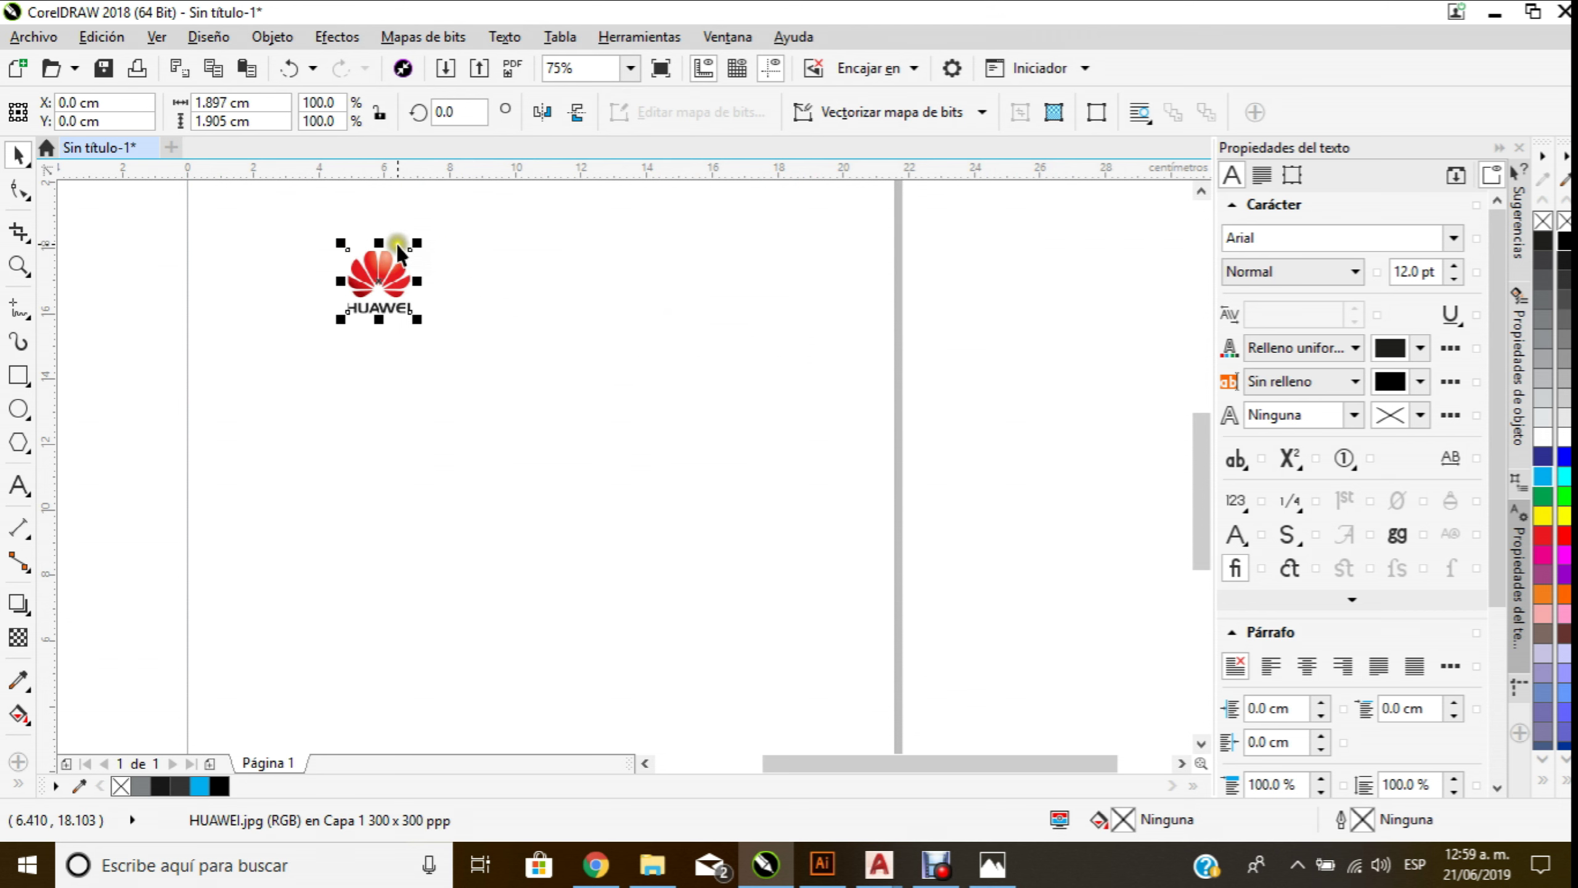
pyautogui.scroll(1, 389, 256)
pyautogui.moveTo(422, 352); pyautogui.dragTo(703, 594)
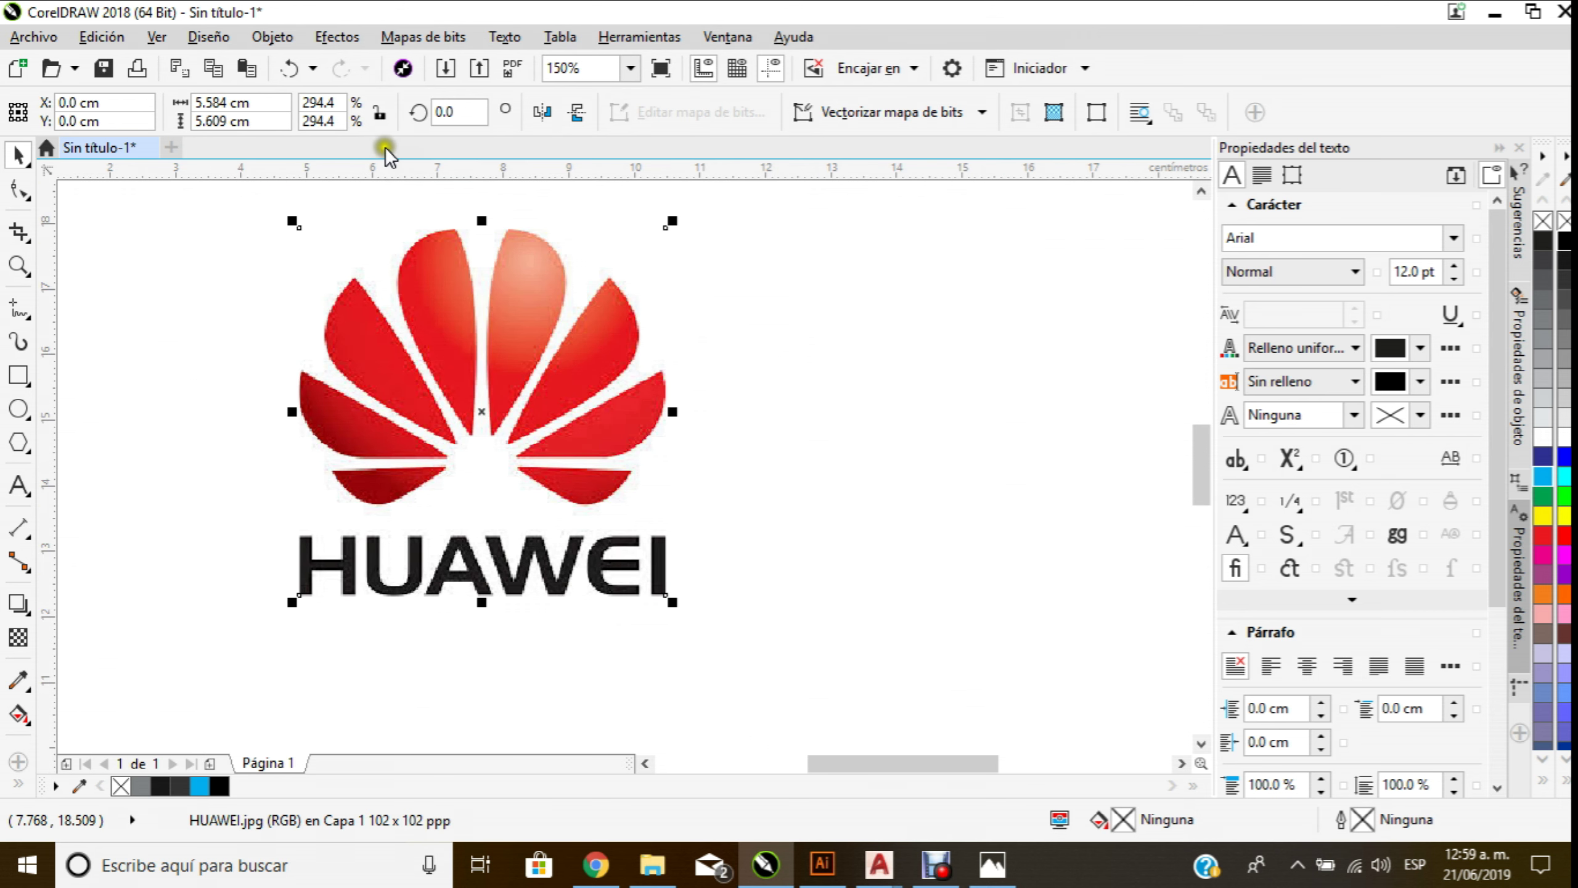
pyautogui.click(414, 40)
pyautogui.moveTo(517, 453)
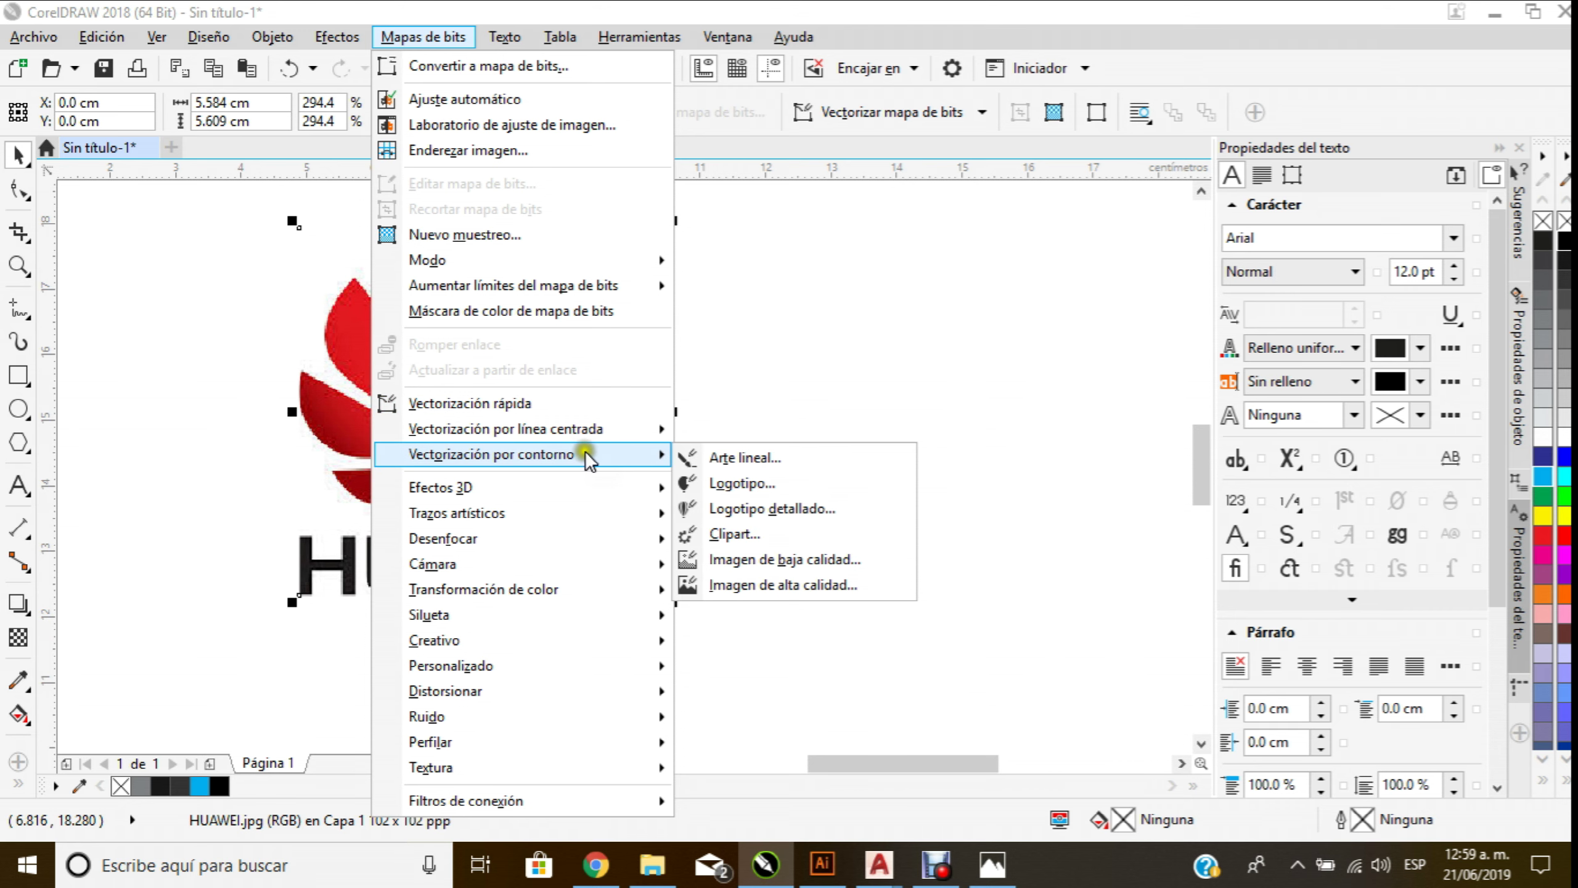
# Accept a detailed-logo trace of HUAWEI.jpg and move the 29-object group off the bitmap
pyautogui.click(795, 507)
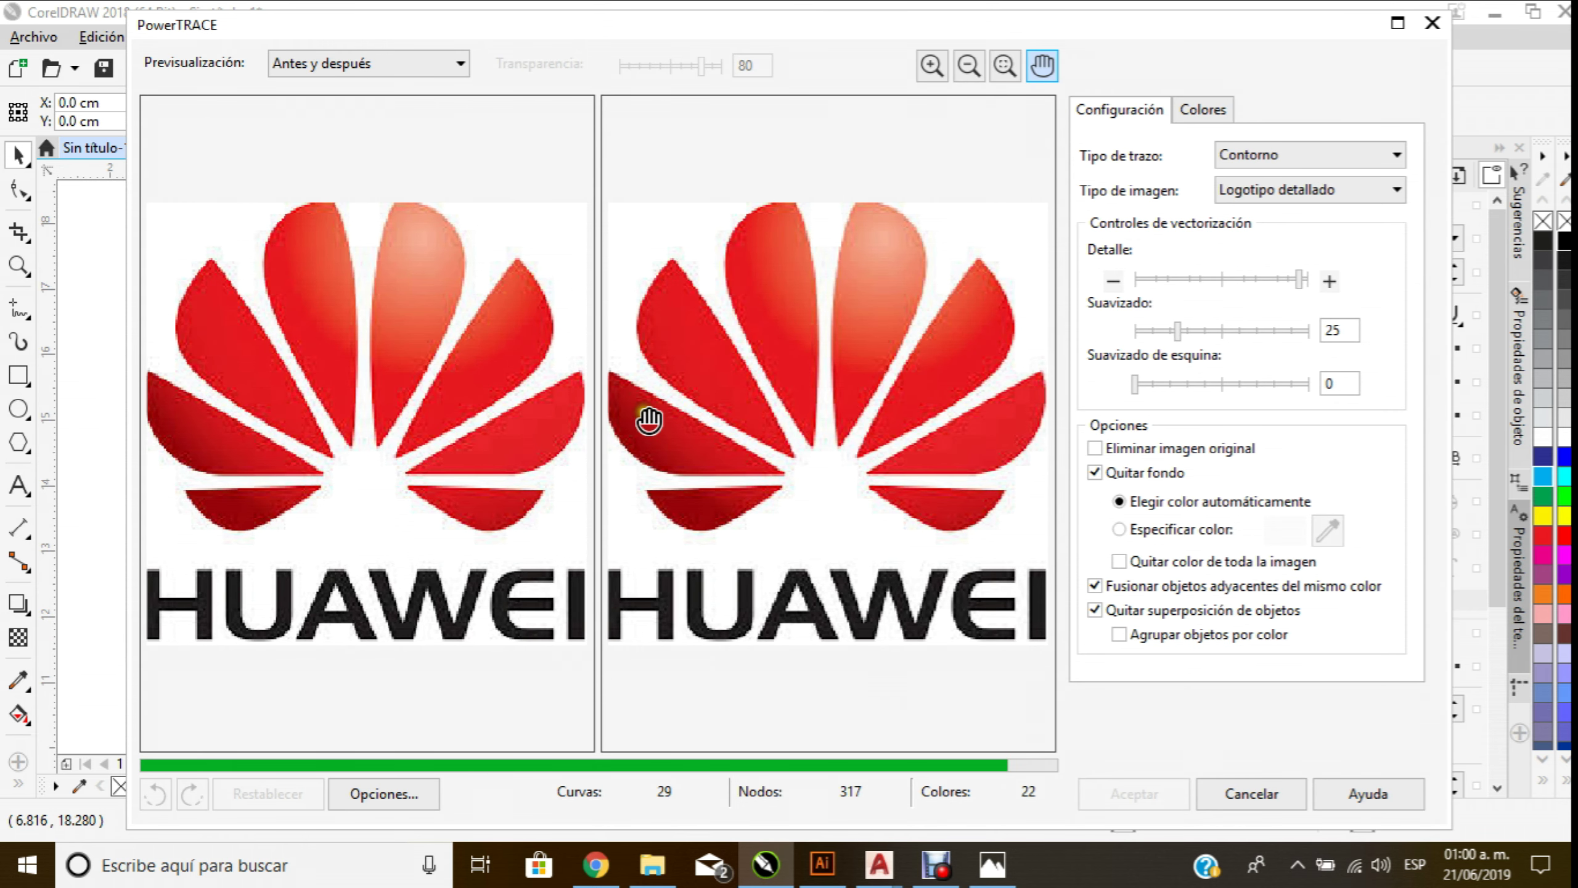
pyautogui.click(1117, 798)
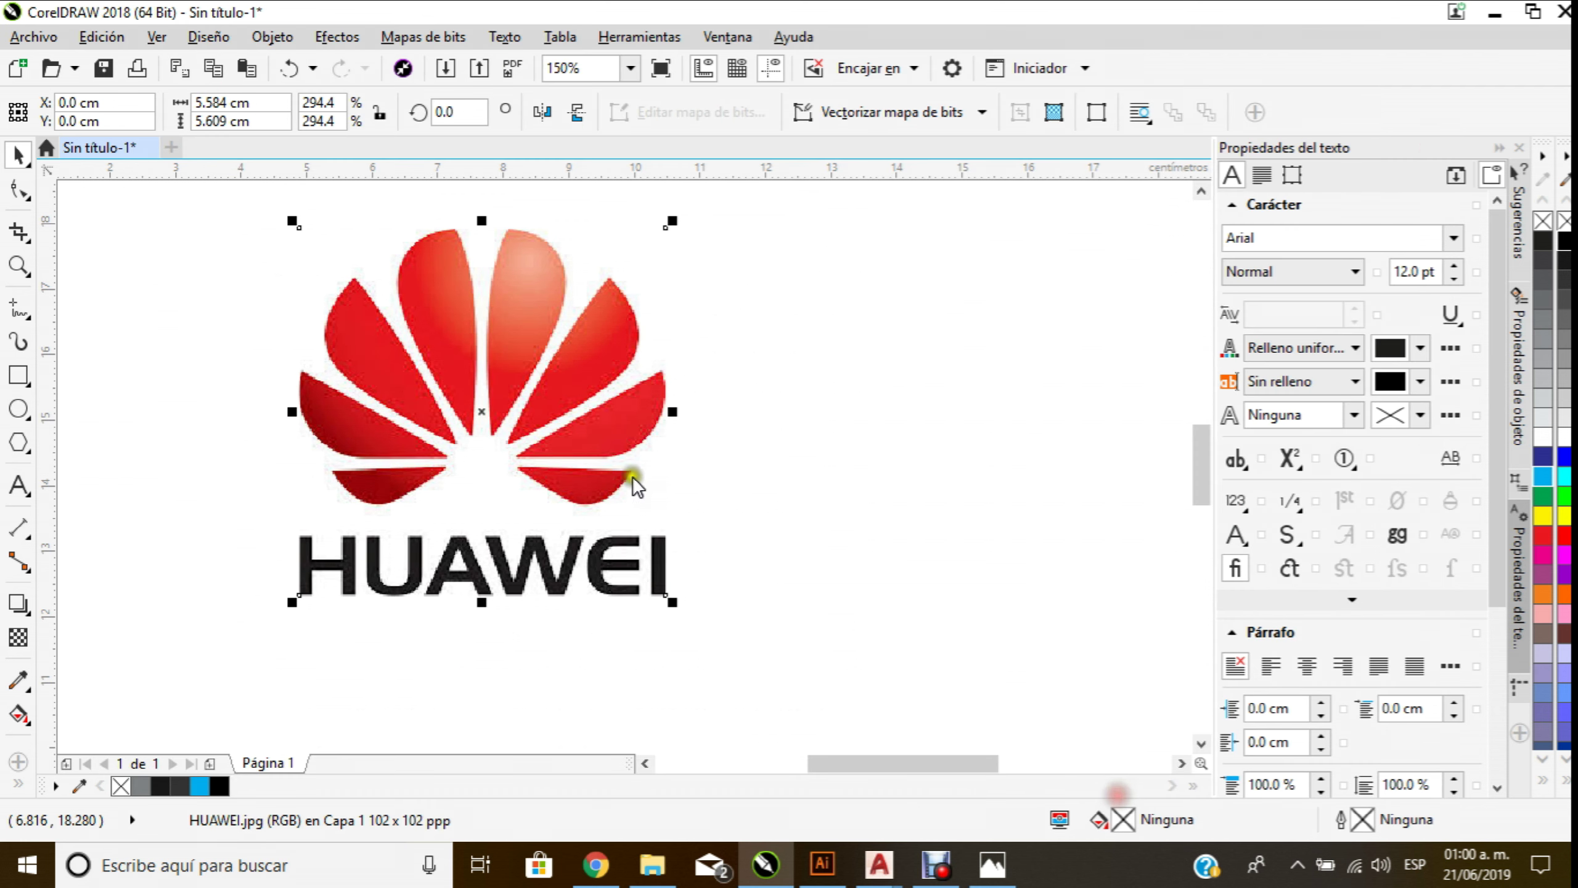
pyautogui.scroll(-2, 681, 435)
pyautogui.moveTo(649, 419); pyautogui.dragTo(771, 318)
pyautogui.scroll(2, 720, 422)
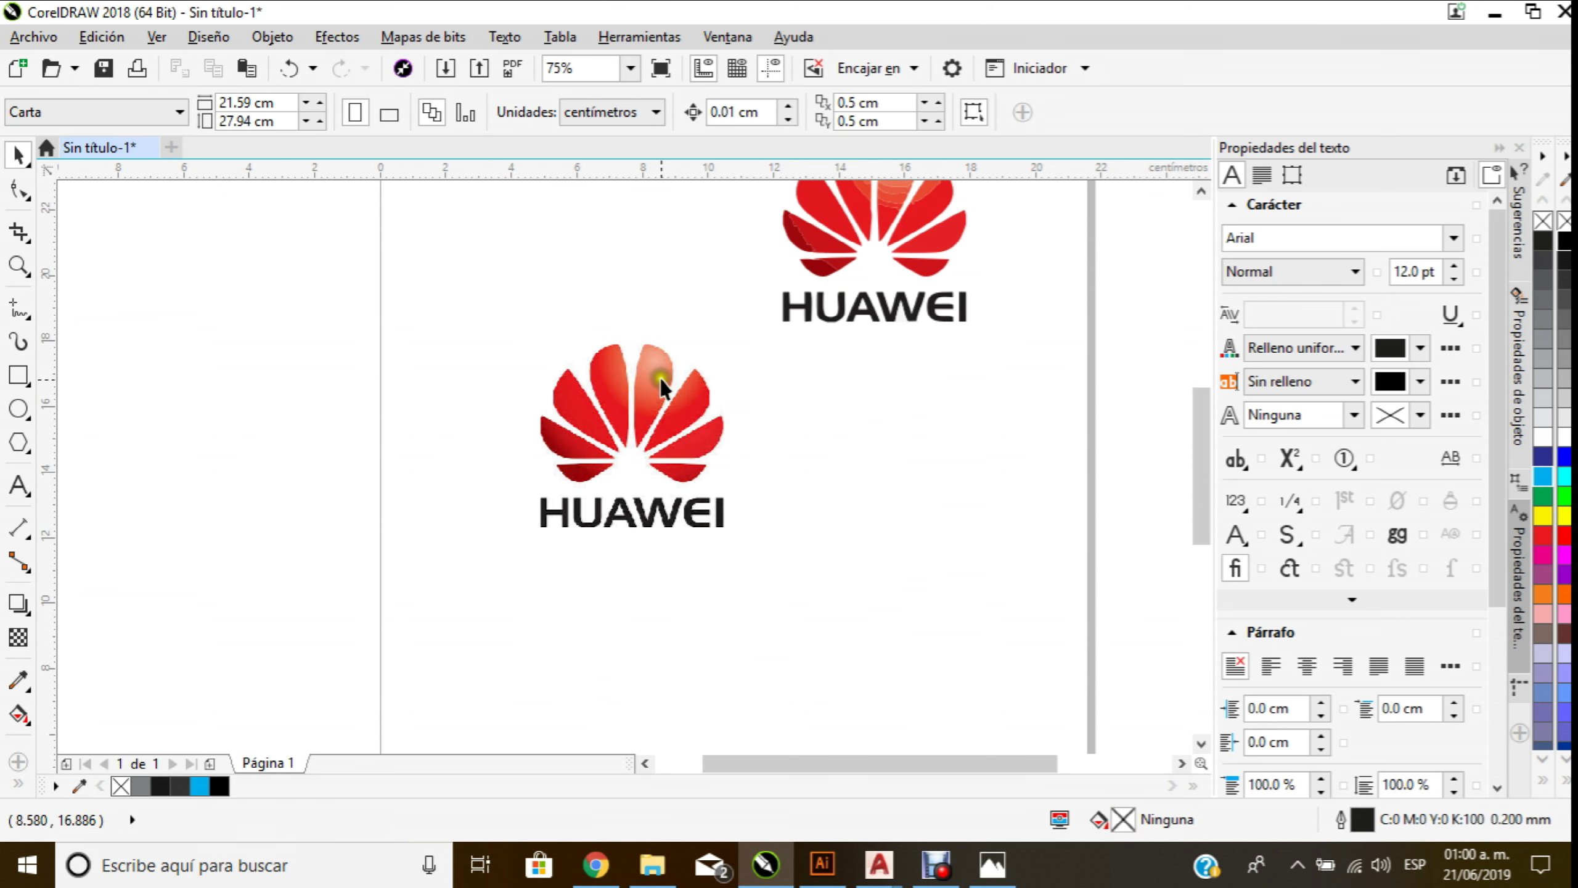
pyautogui.click(657, 403)
pyautogui.scroll(2, 622, 239)
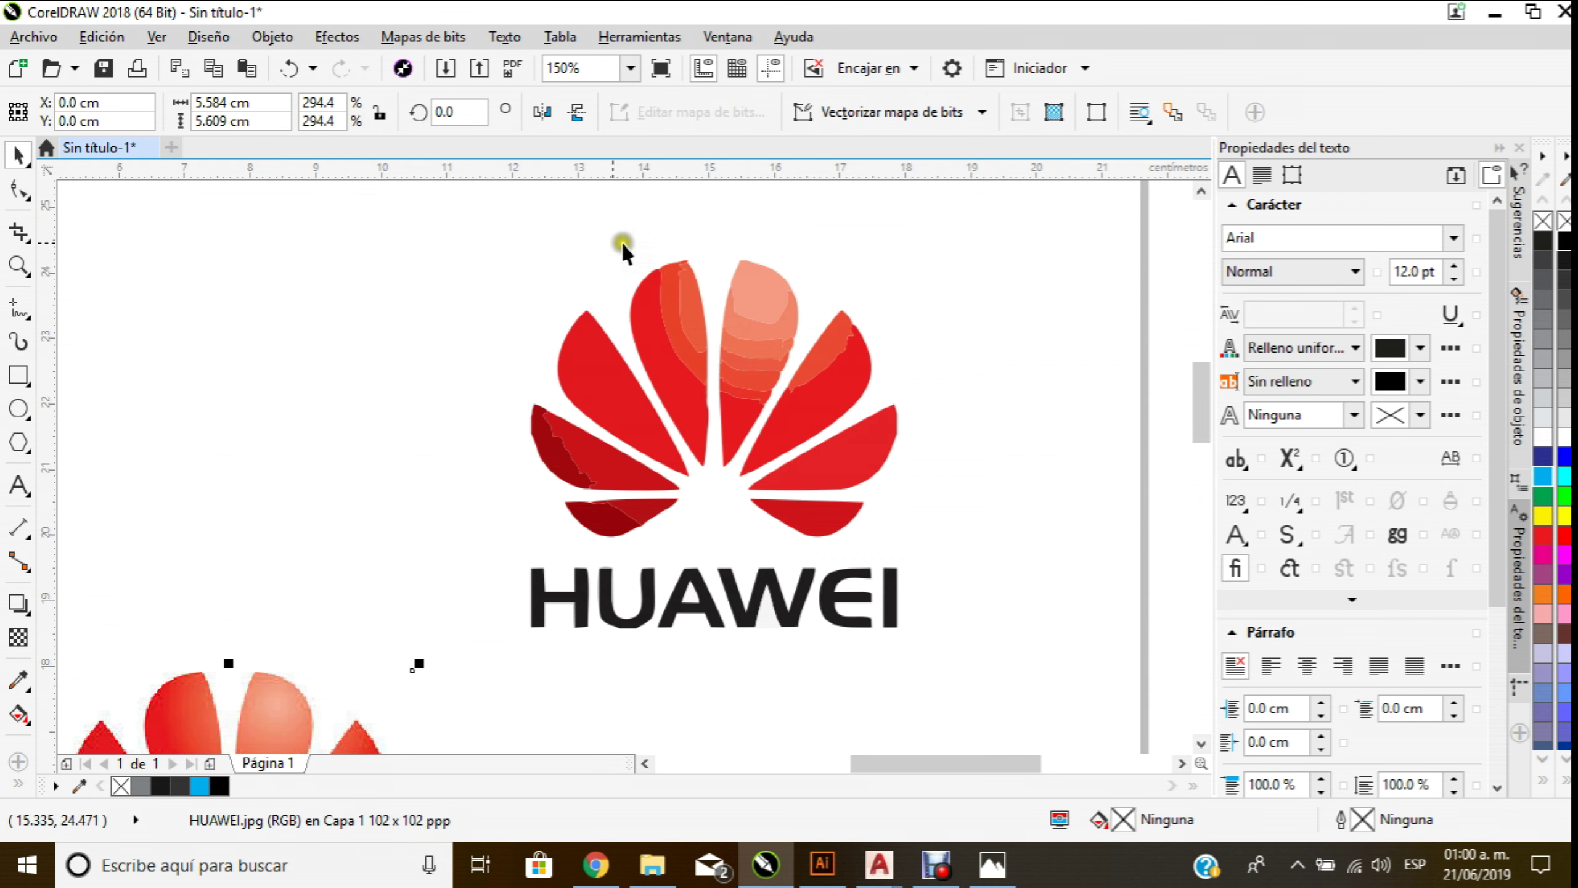
pyautogui.moveTo(510, 233); pyautogui.dragTo(996, 550)
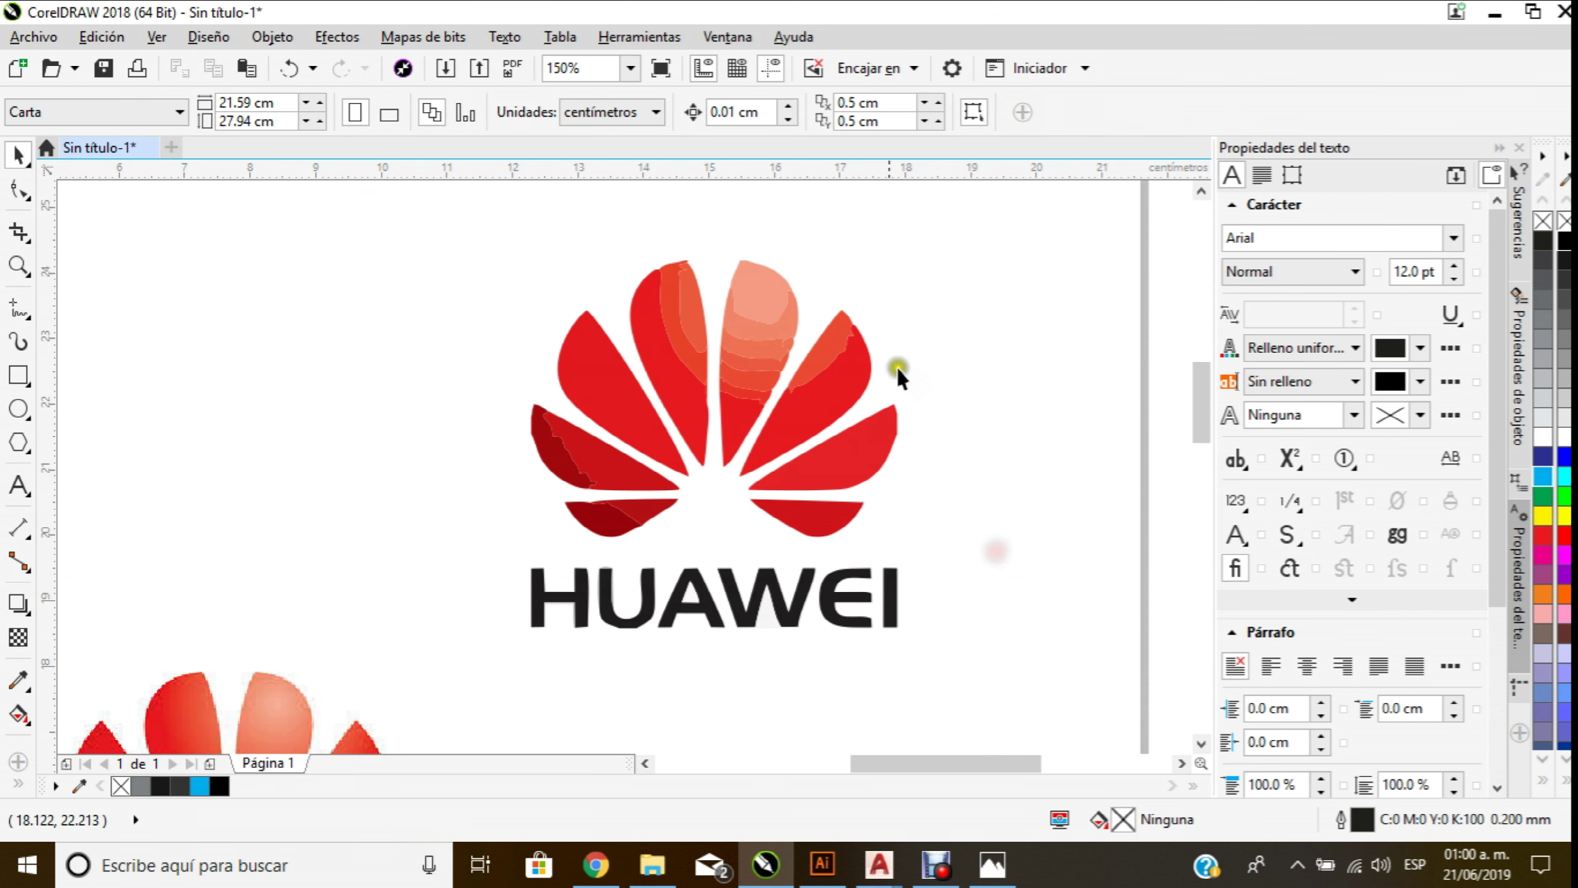
# Ungroup the traced HUAWEI logo into separate pieces
pyautogui.click(687, 306)
pyautogui.rightClick(688, 307)
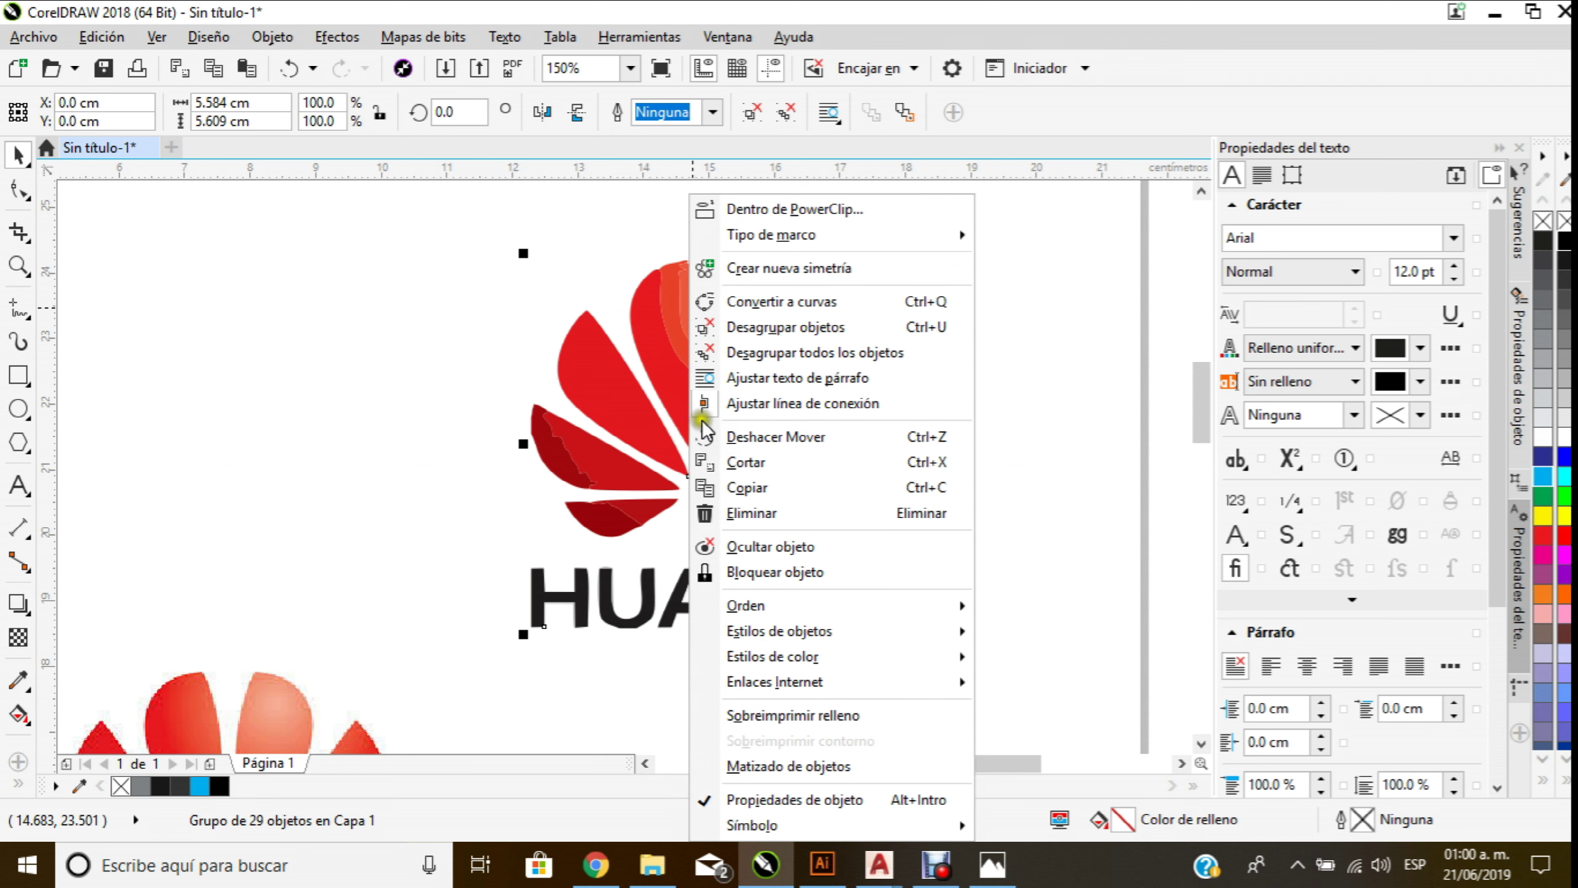
pyautogui.click(786, 327)
# Weld the shaded petal pieces into one solid red curve (R:229 G:26 B:34)
pyautogui.click(967, 314)
pyautogui.moveTo(1011, 219); pyautogui.dragTo(449, 552)
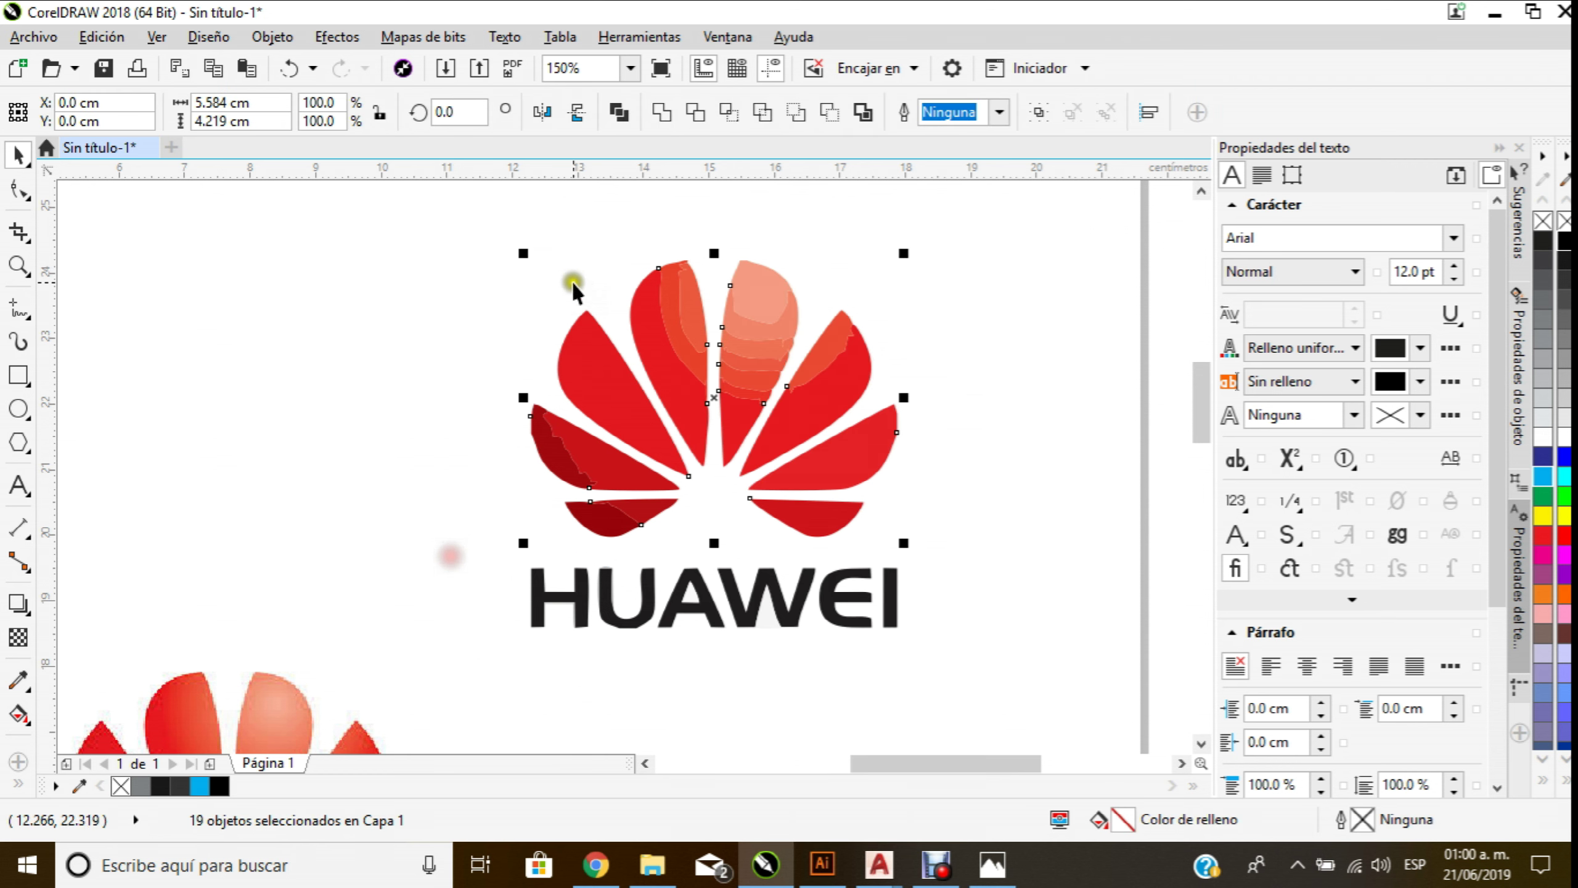
pyautogui.click(656, 115)
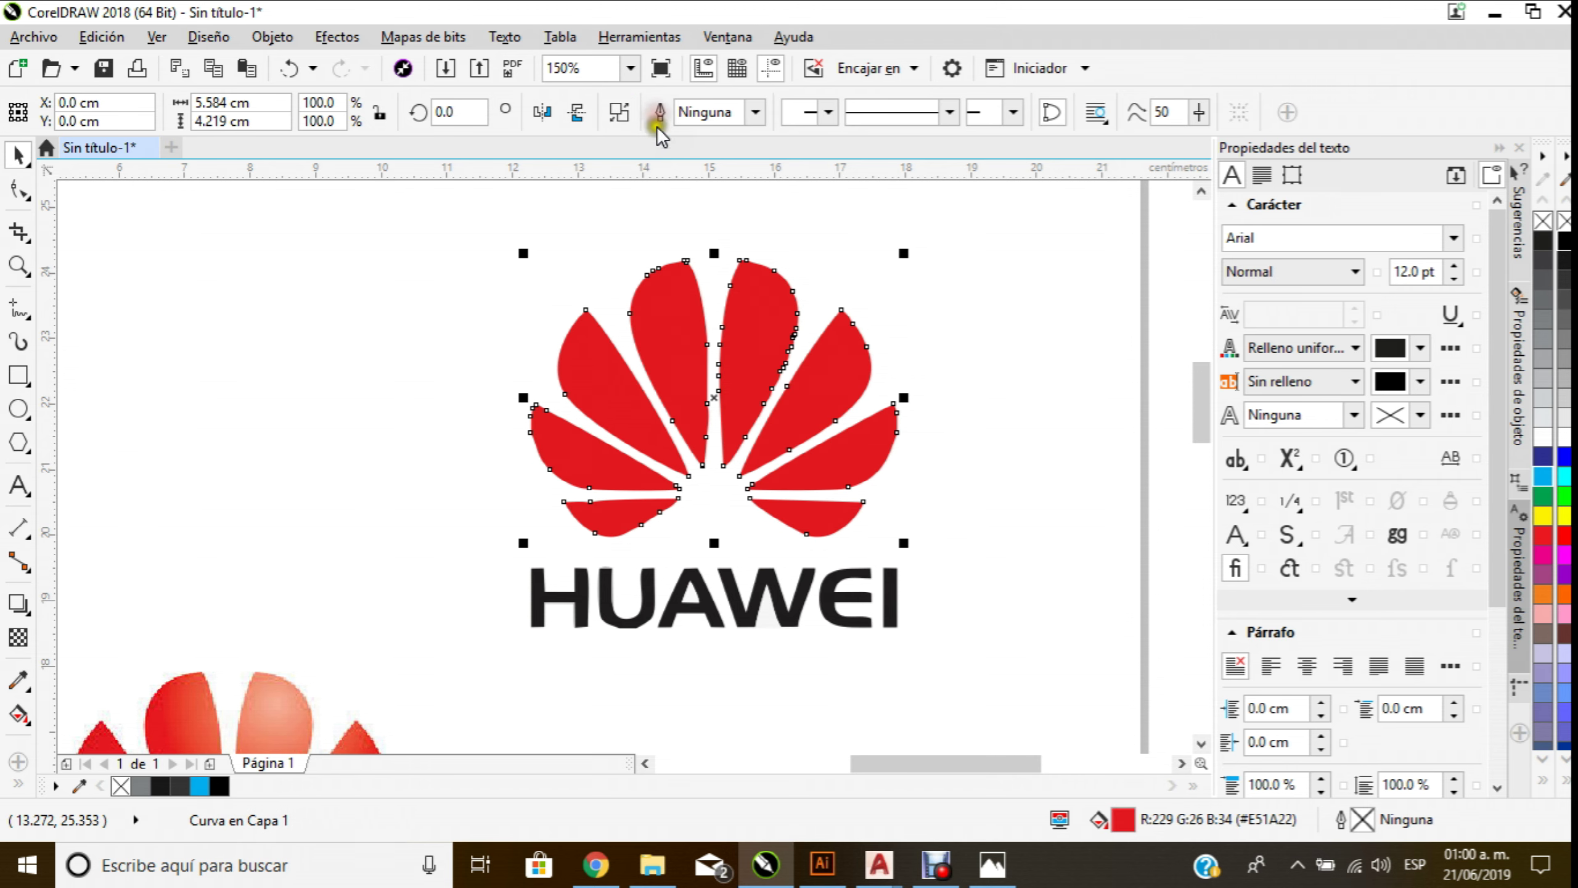
pyautogui.click(1028, 309)
pyautogui.scroll(4, 822, 425)
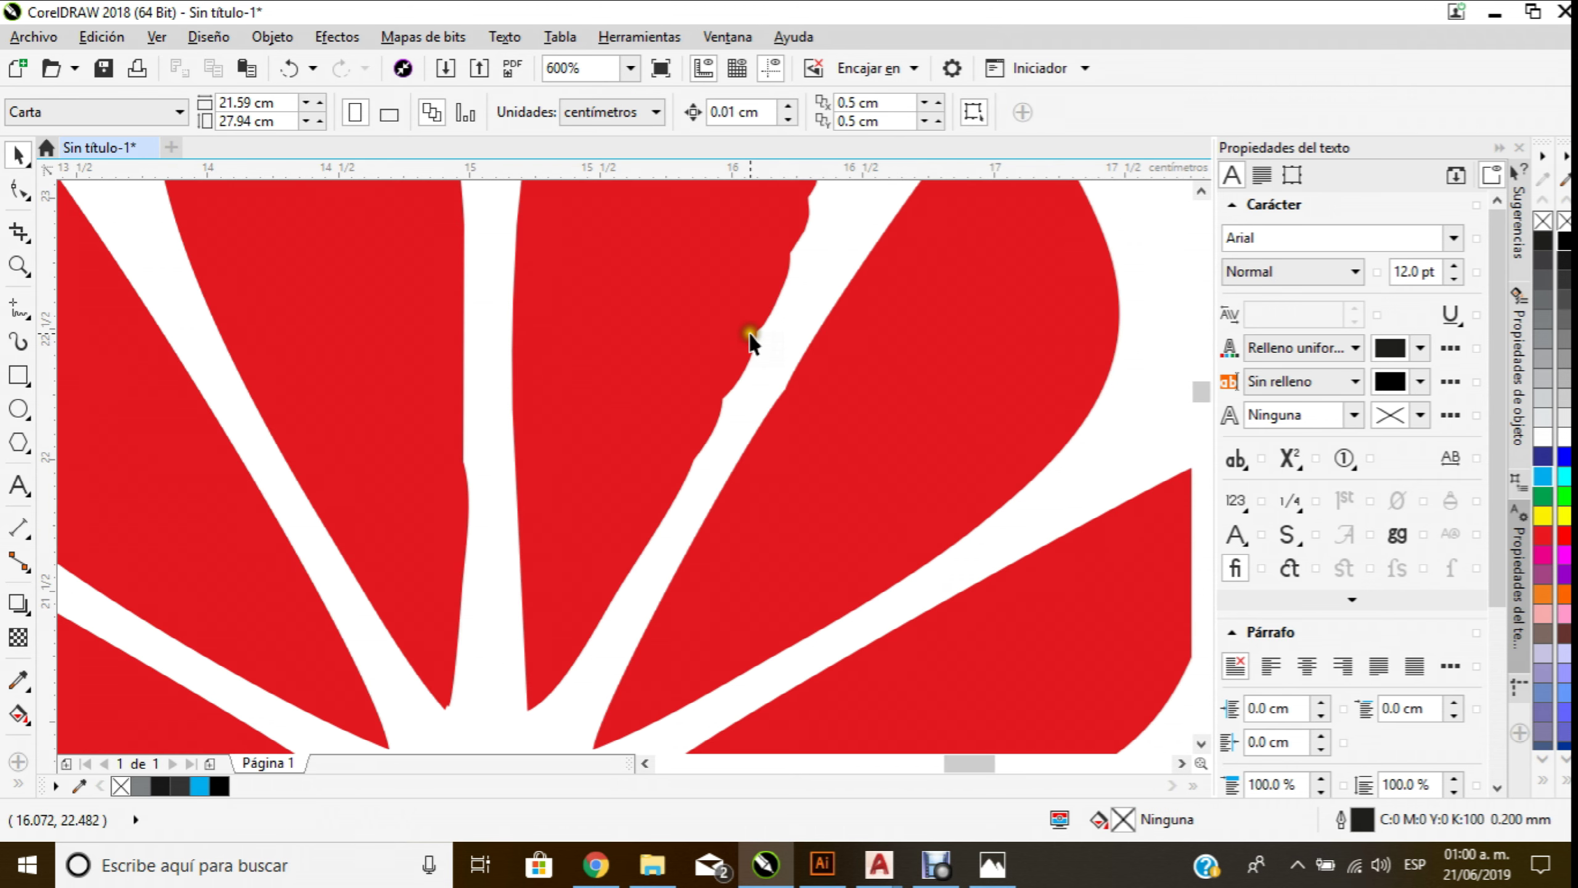
pyautogui.click(722, 374)
pyautogui.scroll(-5, 724, 385)
pyautogui.scroll(2, 724, 385)
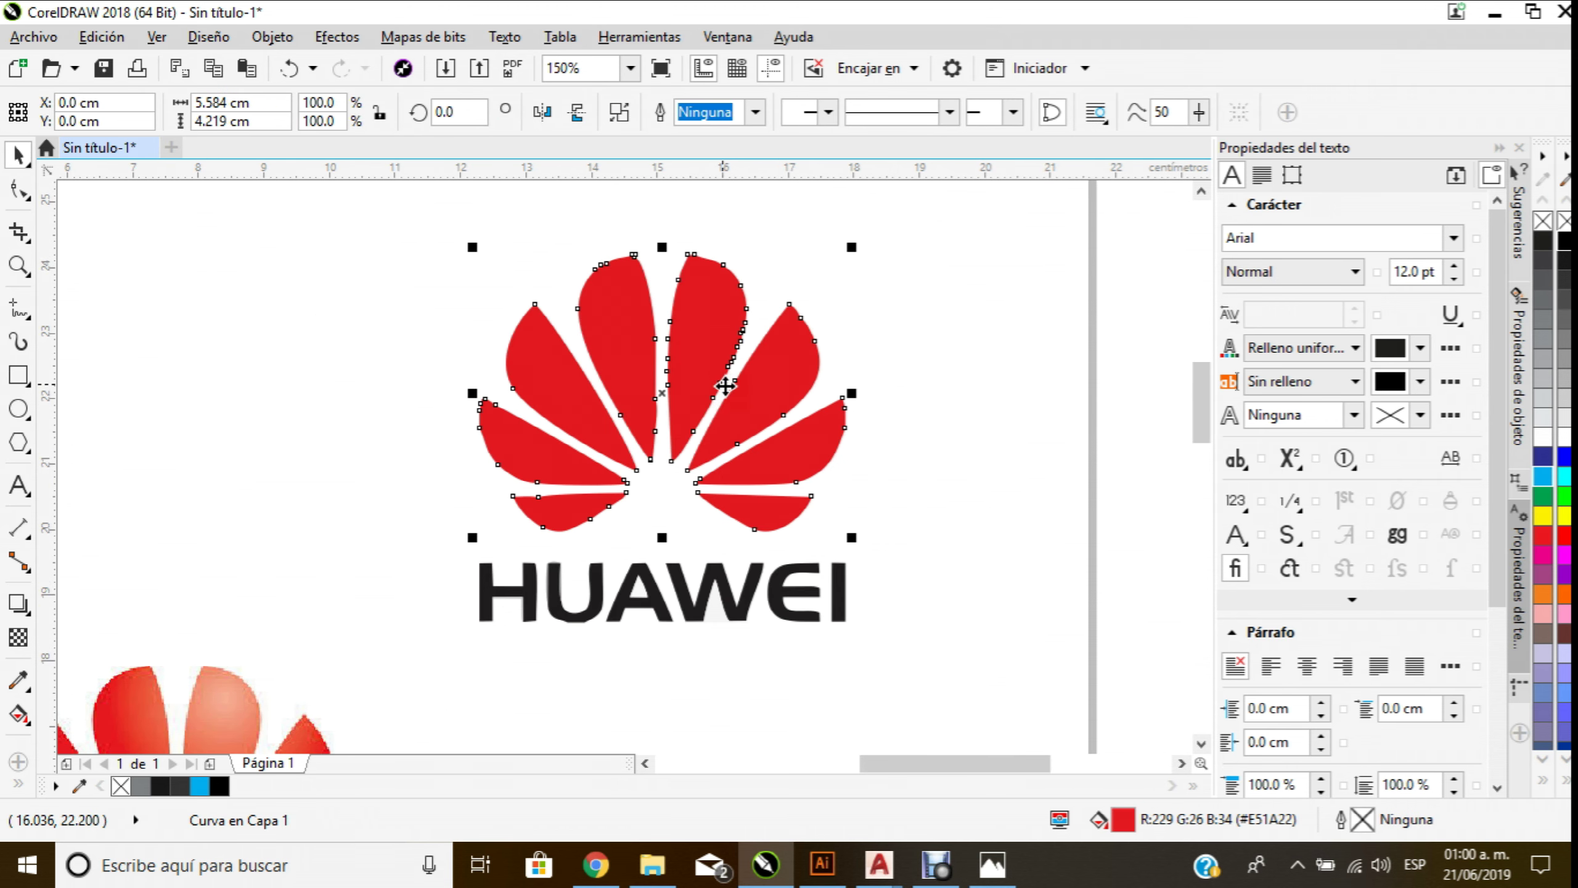
pyautogui.scroll(4, 724, 384)
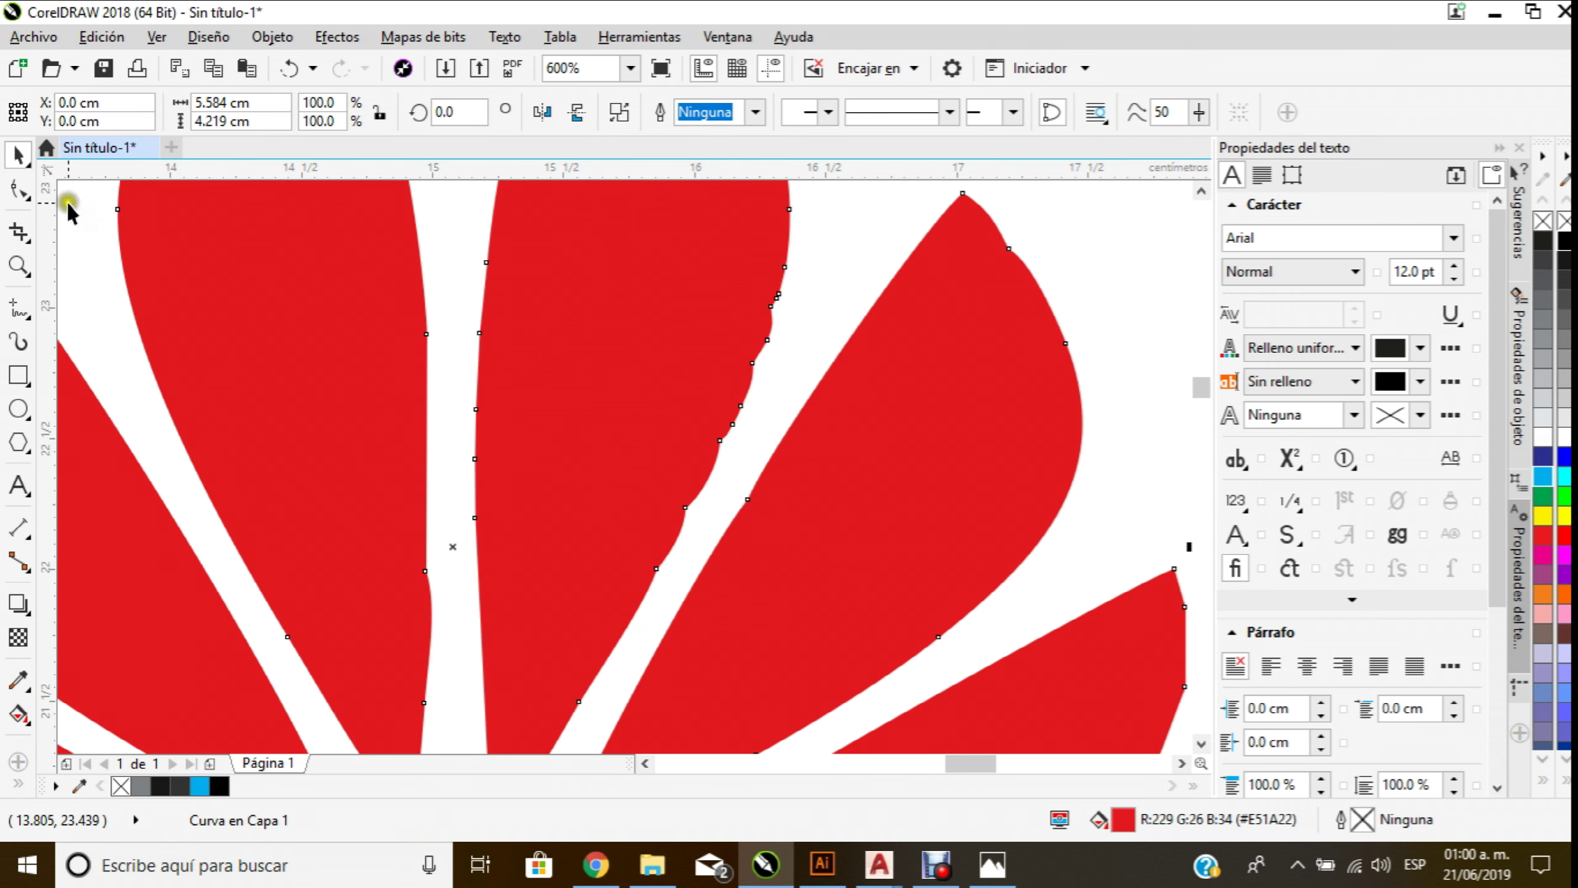
# With the Shape tool, delete stray nodes along the middle petal's edges
pyautogui.click(19, 187)
pyautogui.moveTo(668, 264); pyautogui.dragTo(776, 321)
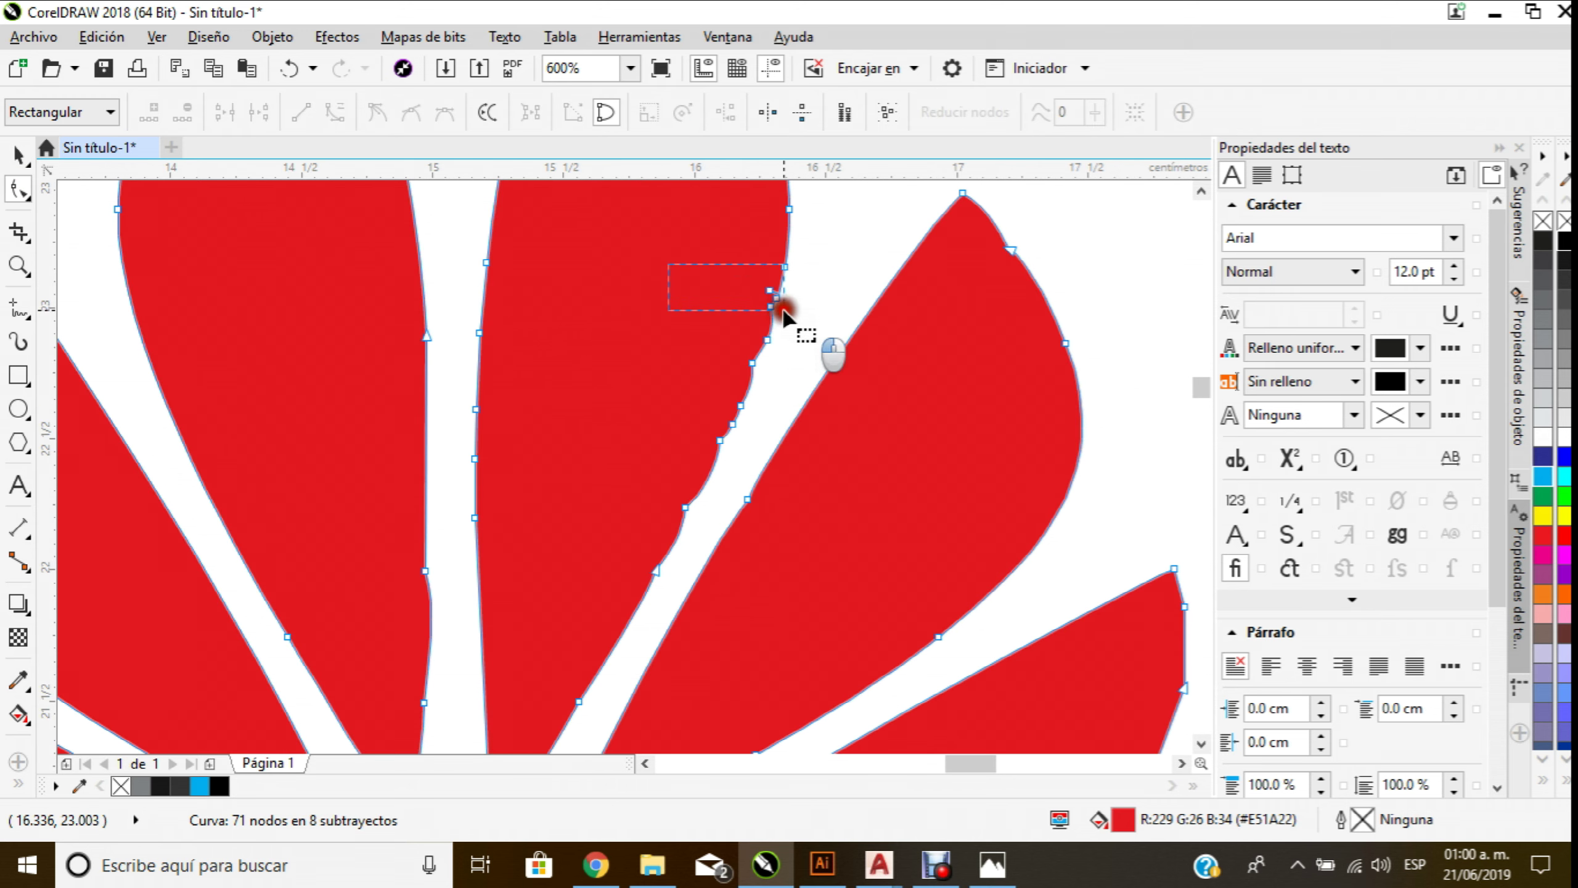
pyautogui.press('Delete')
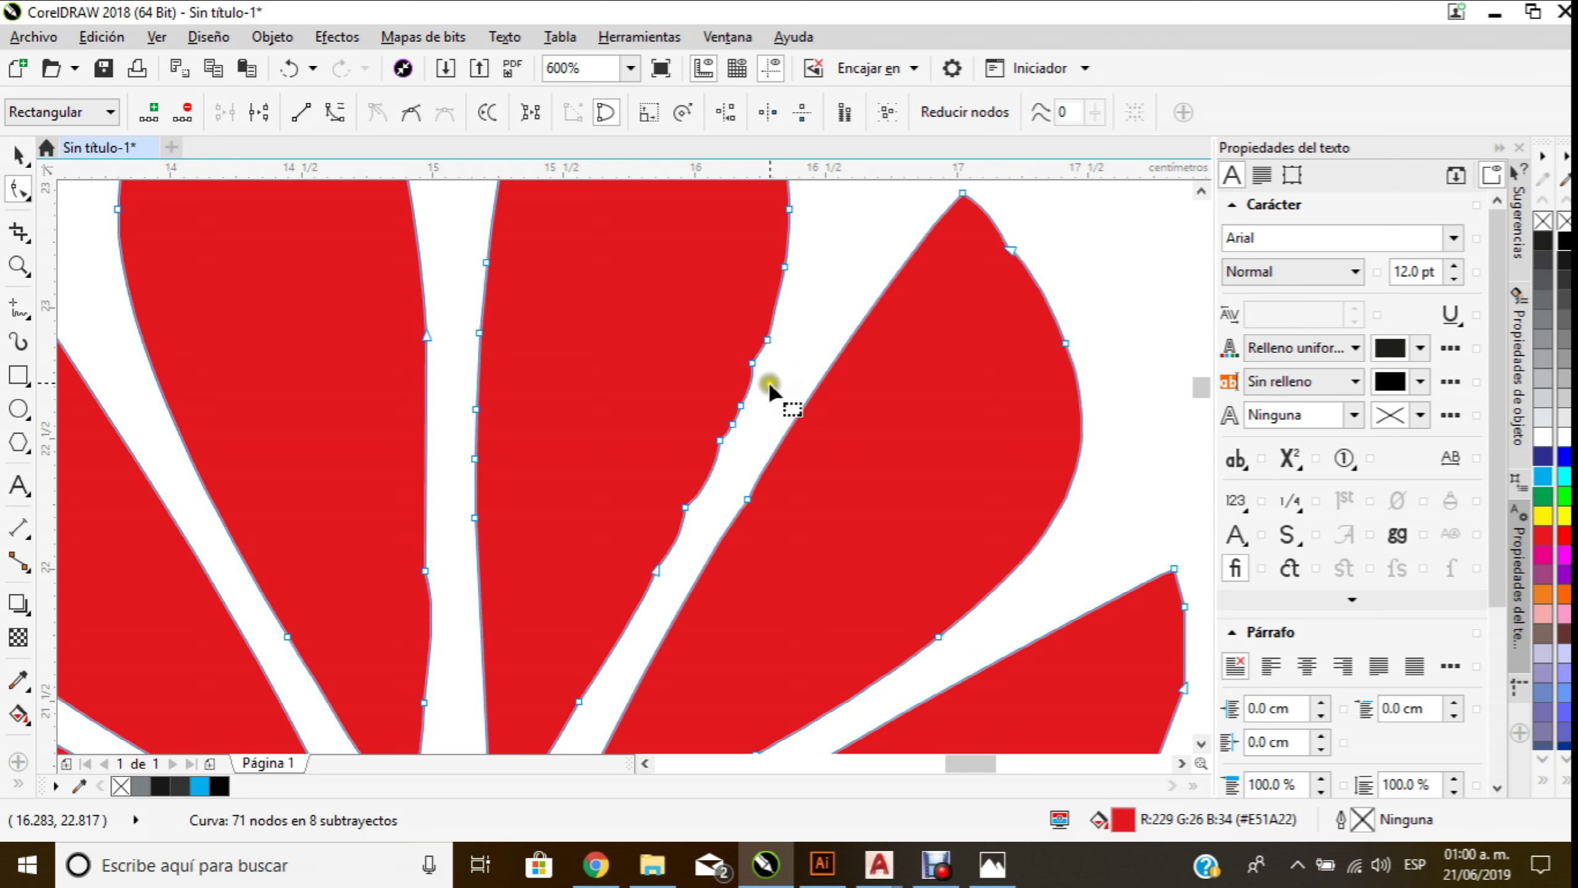
pyautogui.moveTo(703, 339)
pyautogui.mouseDown()
pyautogui.moveTo(756, 374)
pyautogui.moveTo(724, 450)
pyautogui.mouseUp()
pyautogui.press('Delete')
pyautogui.scroll(2, 722, 431)
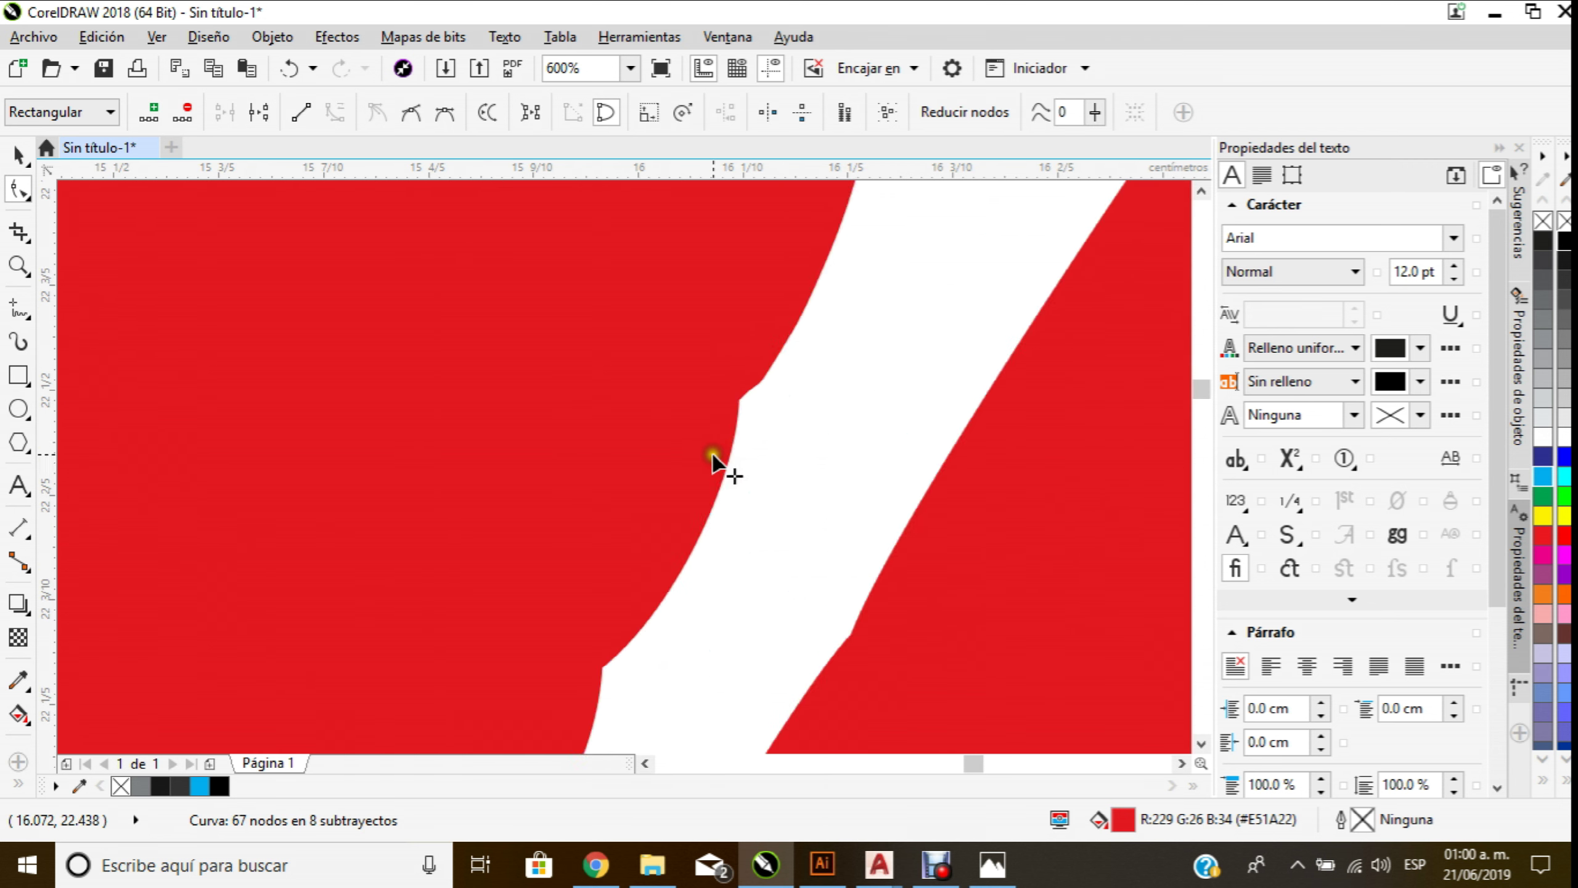
pyautogui.press('Delete')
pyautogui.moveTo(765, 398)
pyautogui.mouseDown()
pyautogui.moveTo(799, 316)
pyautogui.moveTo(839, 282)
pyautogui.mouseUp()
pyautogui.press('Delete')
pyautogui.press('Delete')
pyautogui.scroll(-3, 776, 367)
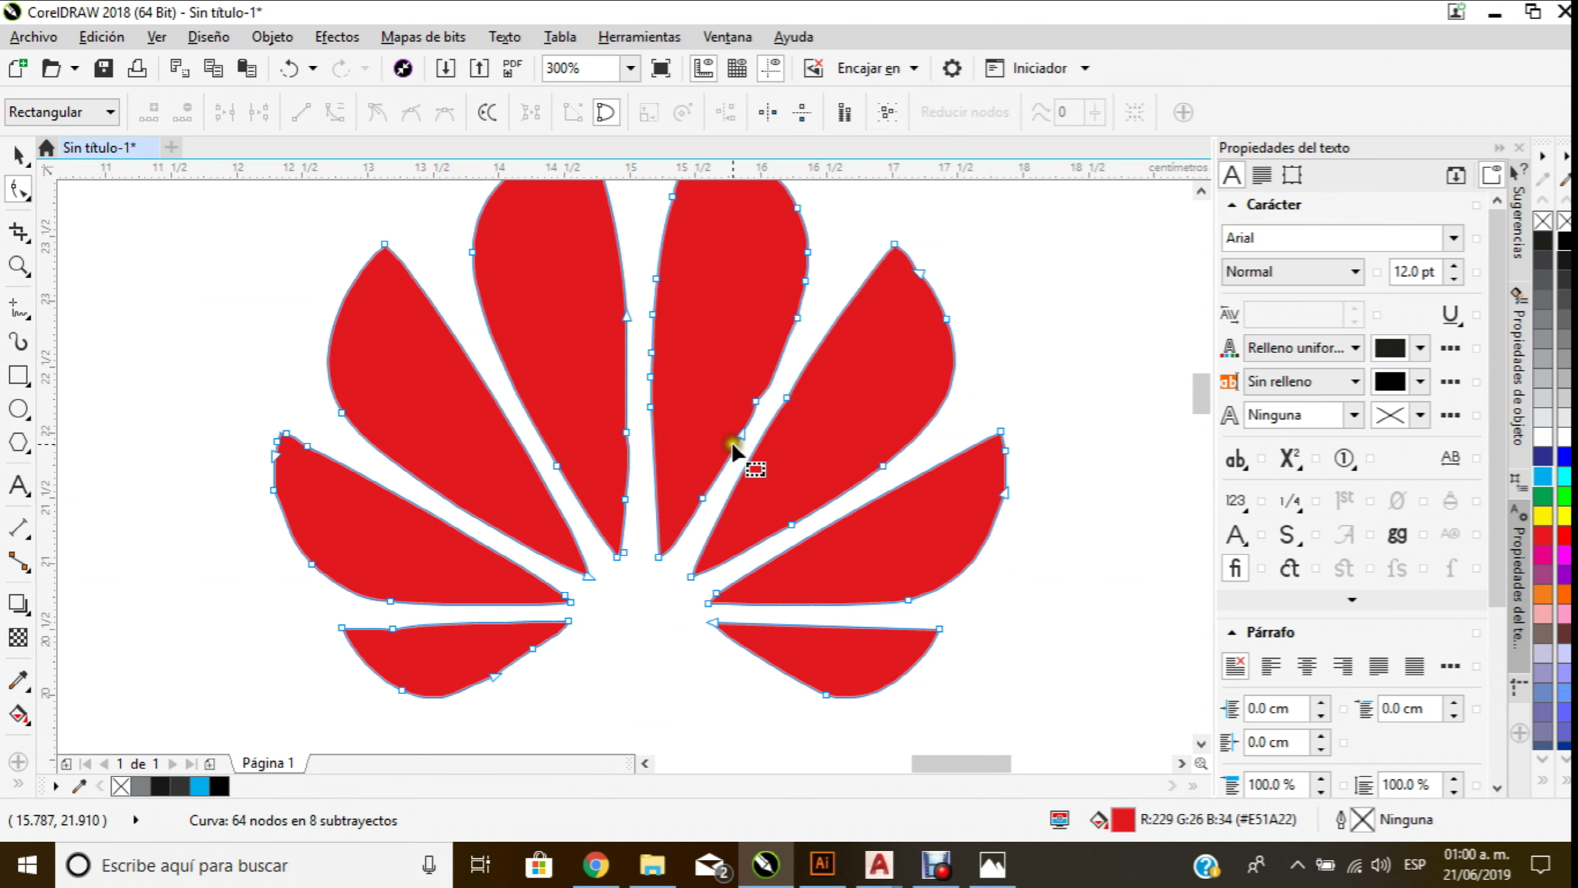
pyautogui.scroll(1, 733, 448)
pyautogui.click(793, 363)
pyautogui.press('Delete')
pyautogui.moveTo(715, 409); pyautogui.dragTo(770, 441)
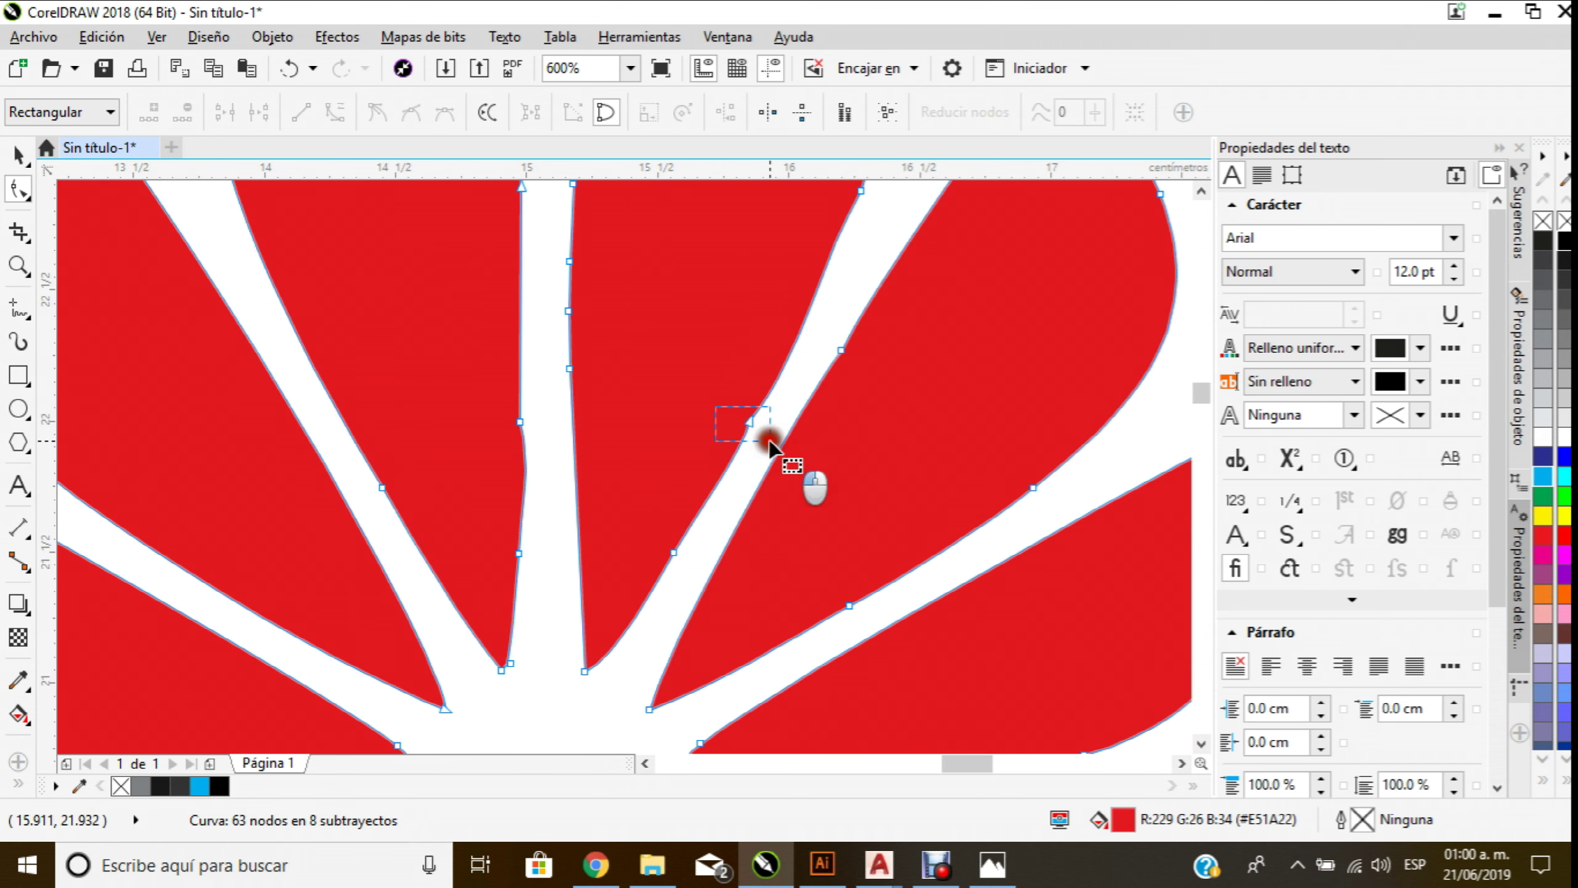
pyautogui.press('Delete')
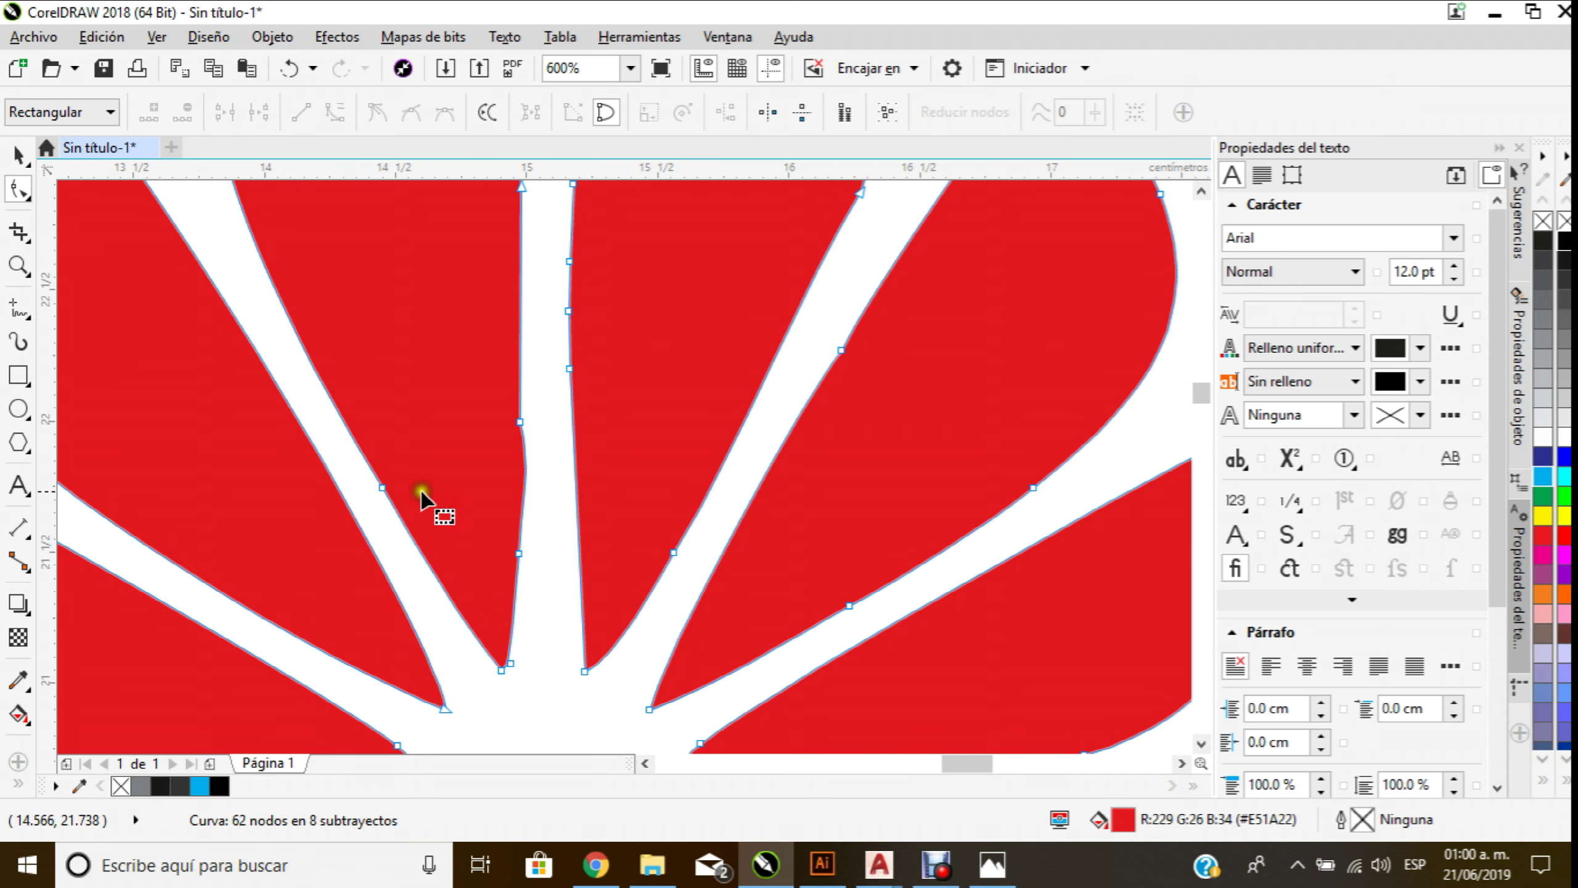
pyautogui.scroll(-1, 621, 547)
pyautogui.scroll(1, 547, 478)
# Delete surplus nodes from the left petals, restoring one petal tip with undo
pyautogui.moveTo(583, 475); pyautogui.dragTo(610, 511)
pyautogui.press('Delete')
pyautogui.scroll(-1, 599, 458)
pyautogui.scroll(1, 741, 410)
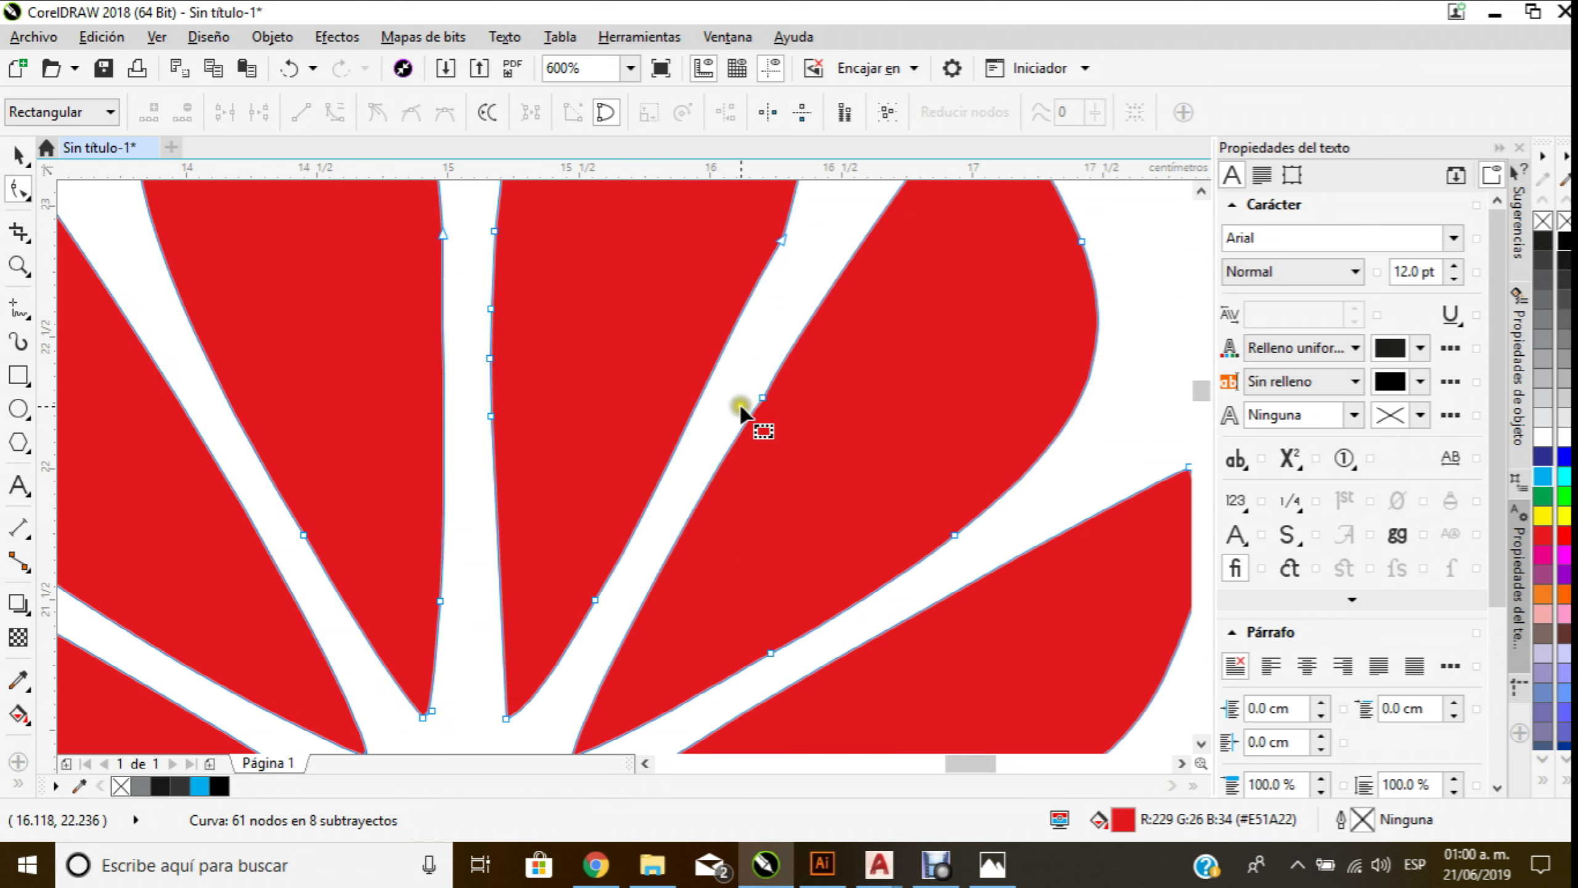
pyautogui.press('Delete')
pyautogui.scroll(-1, 745, 460)
pyautogui.scroll(1, 684, 423)
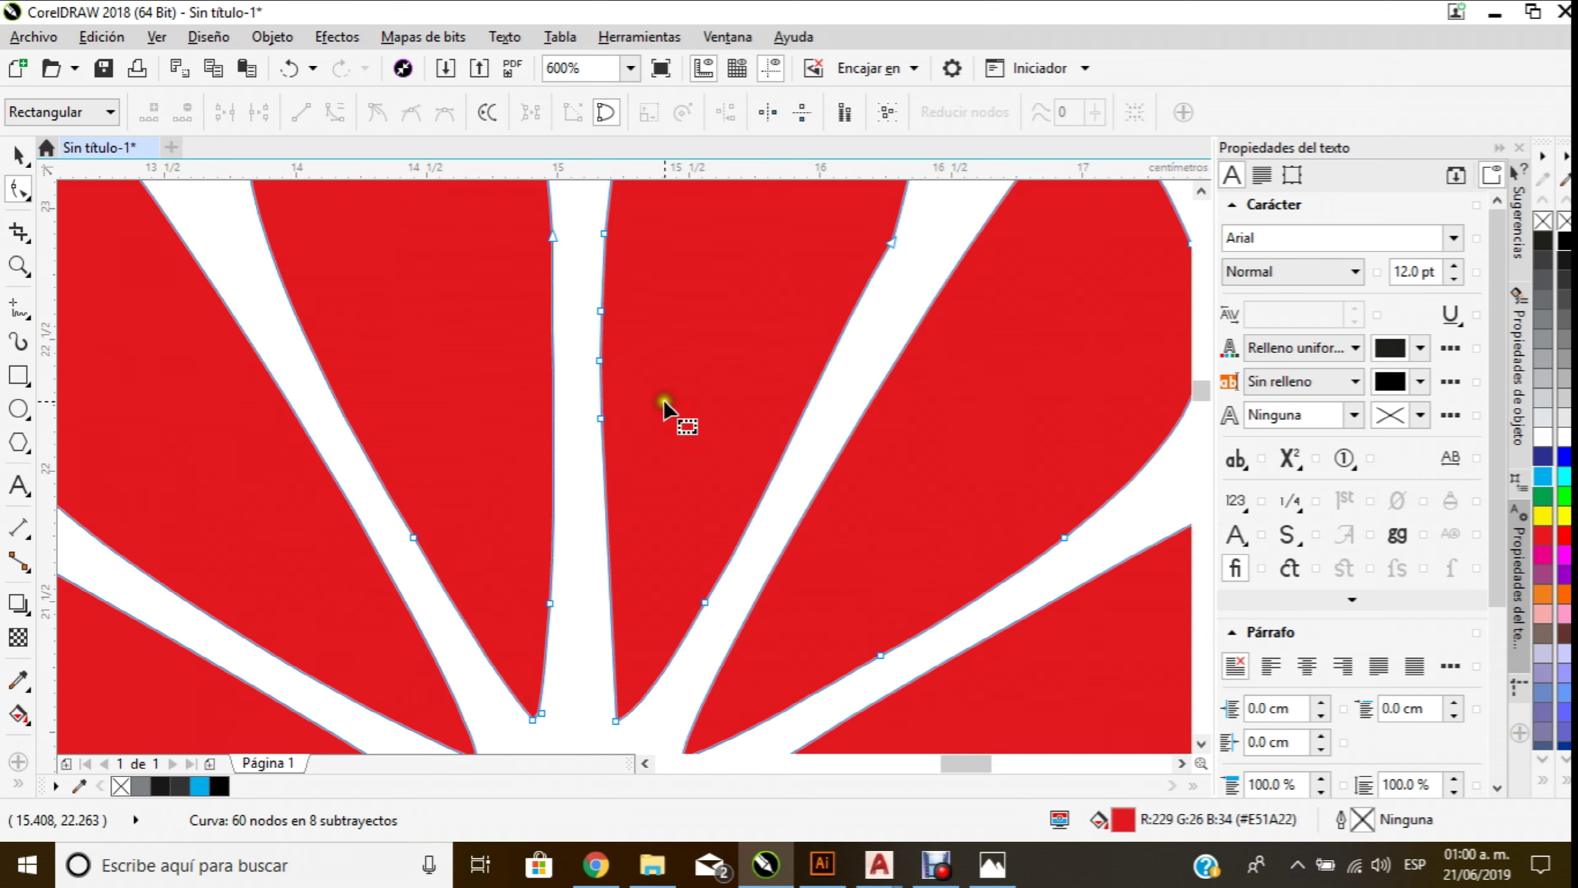
pyautogui.scroll(-1, 659, 425)
pyautogui.scroll(1, 314, 460)
pyautogui.scroll(1, 274, 433)
pyautogui.moveTo(171, 413); pyautogui.dragTo(261, 488)
pyautogui.press('Delete')
pyautogui.moveTo(166, 367); pyautogui.dragTo(140, 401)
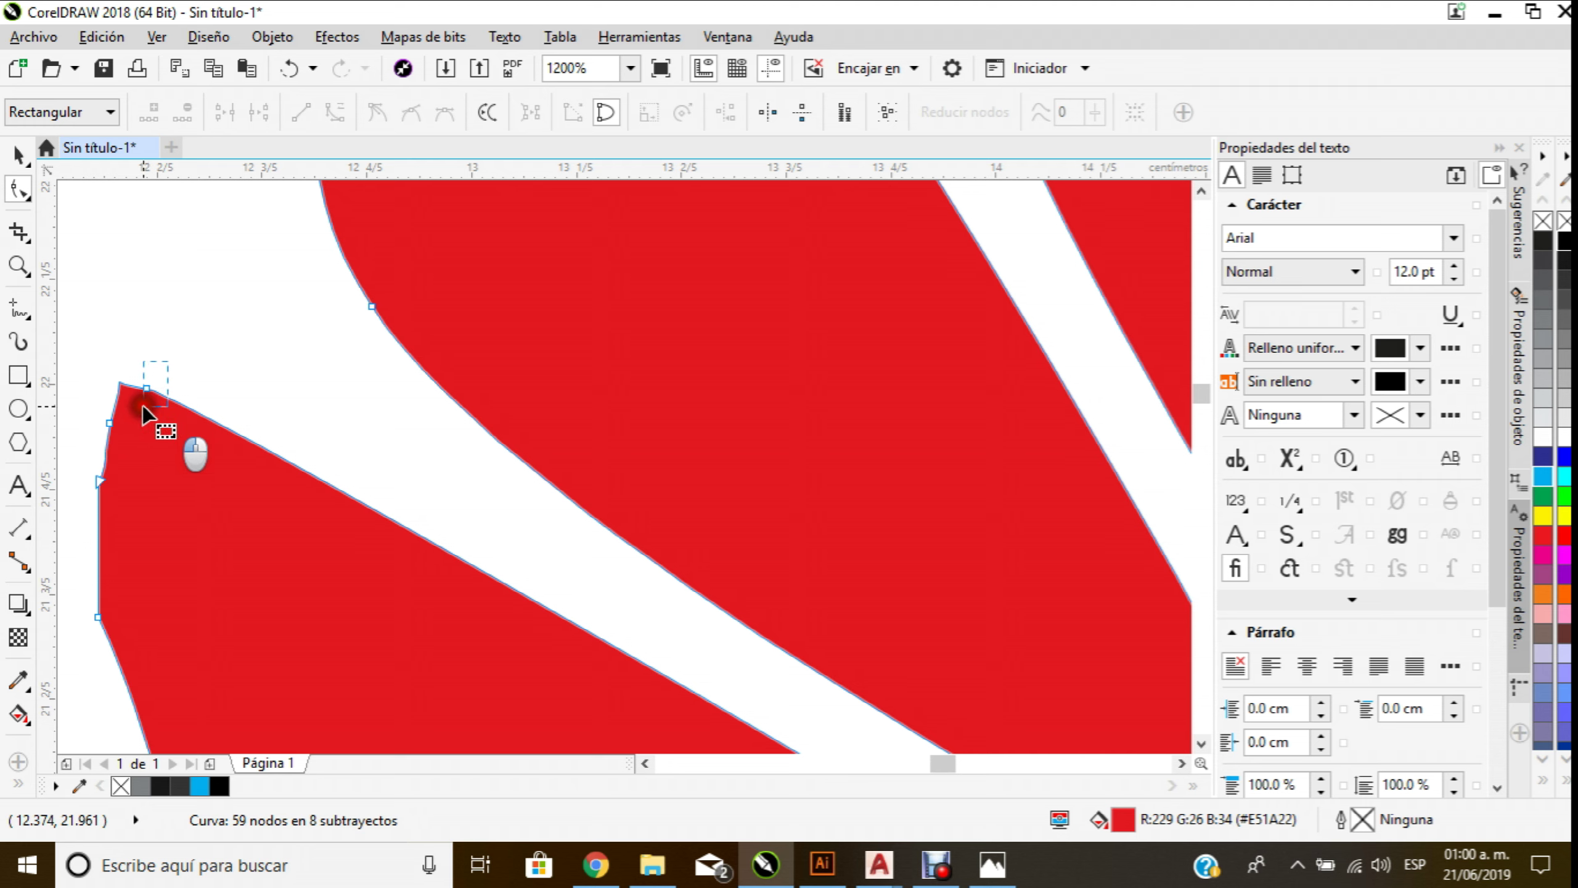
pyautogui.press('Delete')
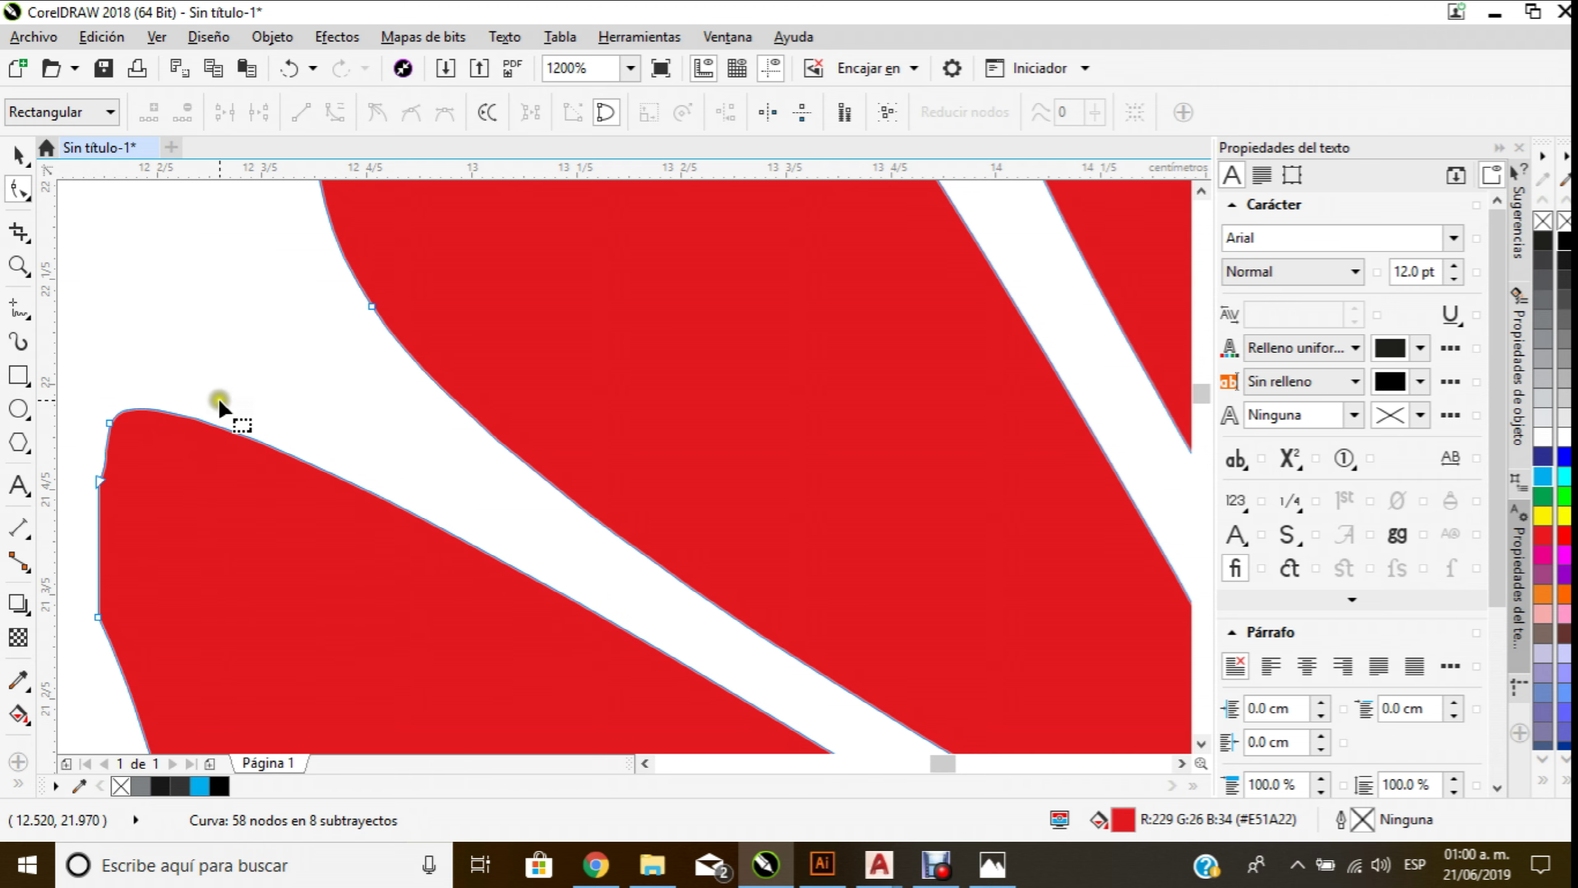
pyautogui.hotkey('ctrl', 'z')
pyautogui.scroll(-2, 223, 389)
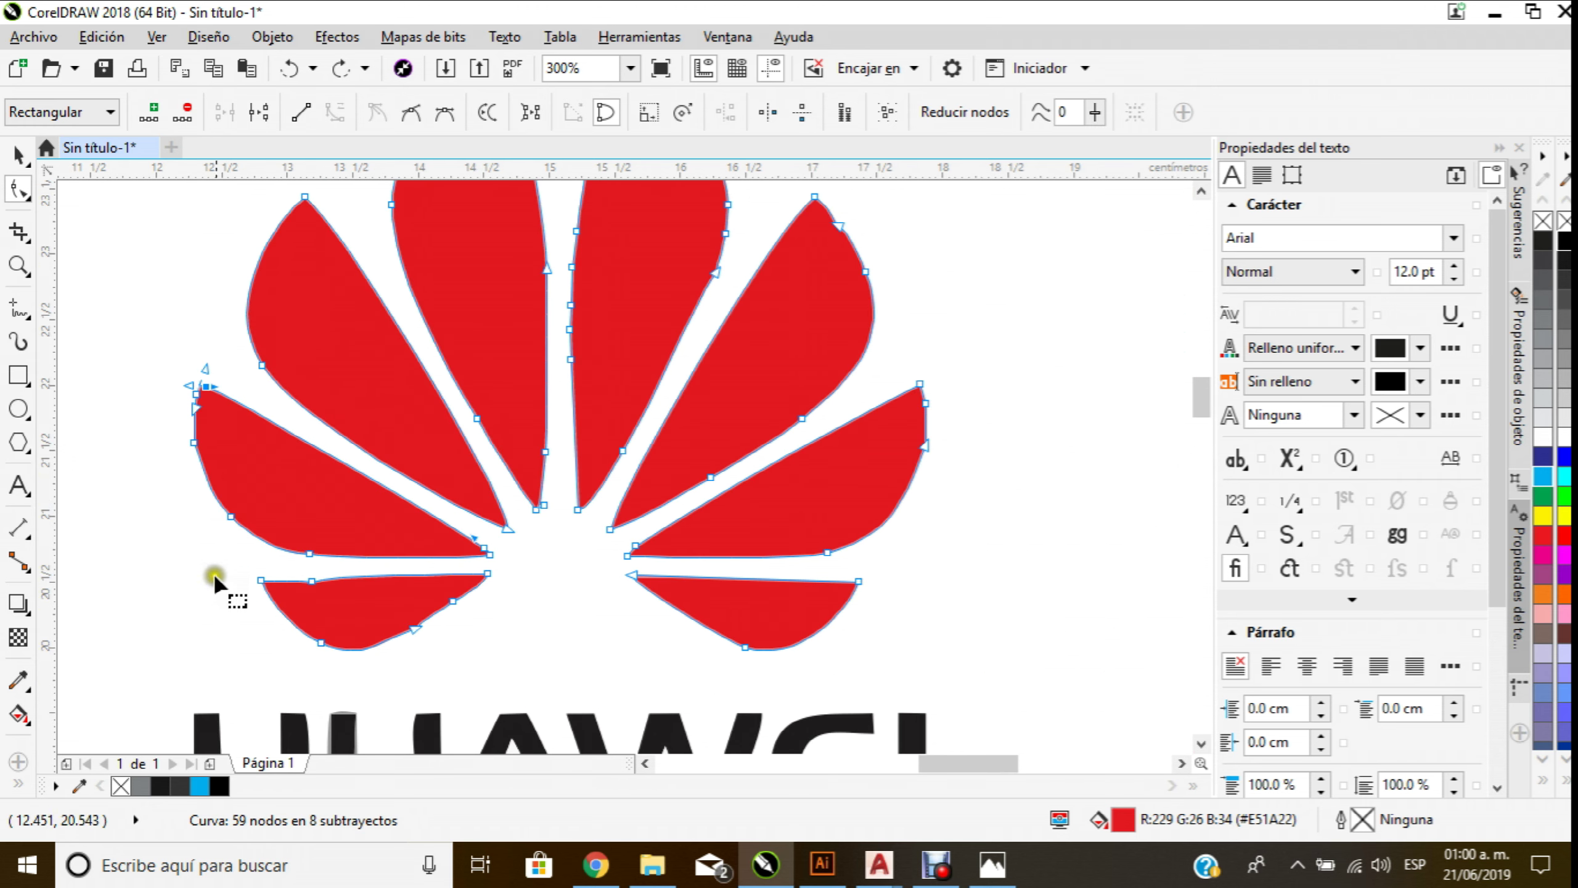
pyautogui.scroll(1, 292, 585)
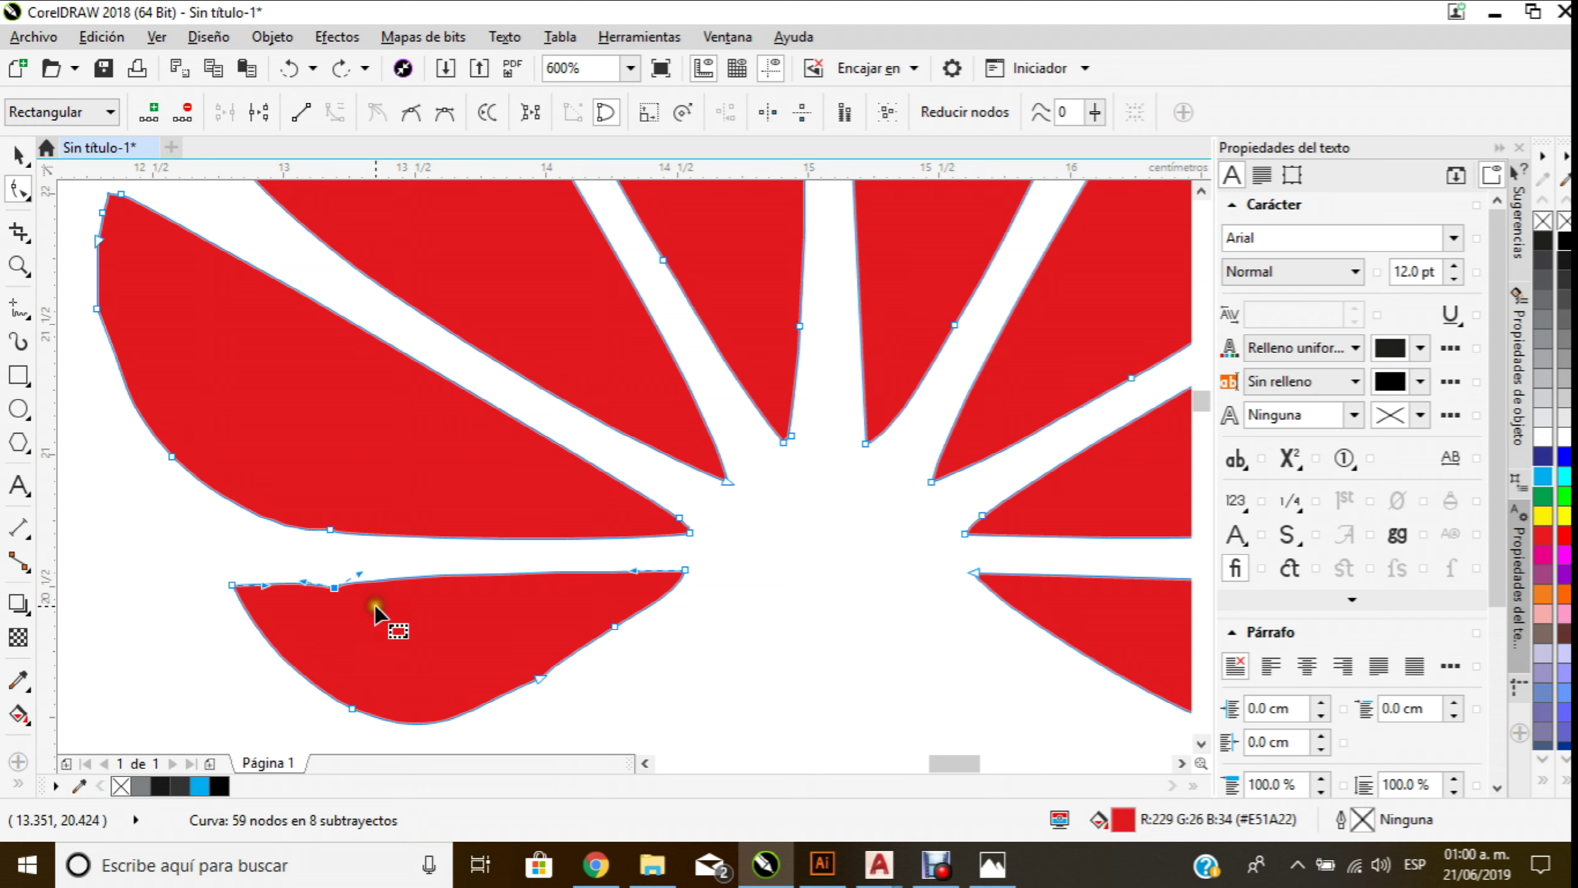
pyautogui.press('Delete')
pyautogui.scroll(-1, 379, 567)
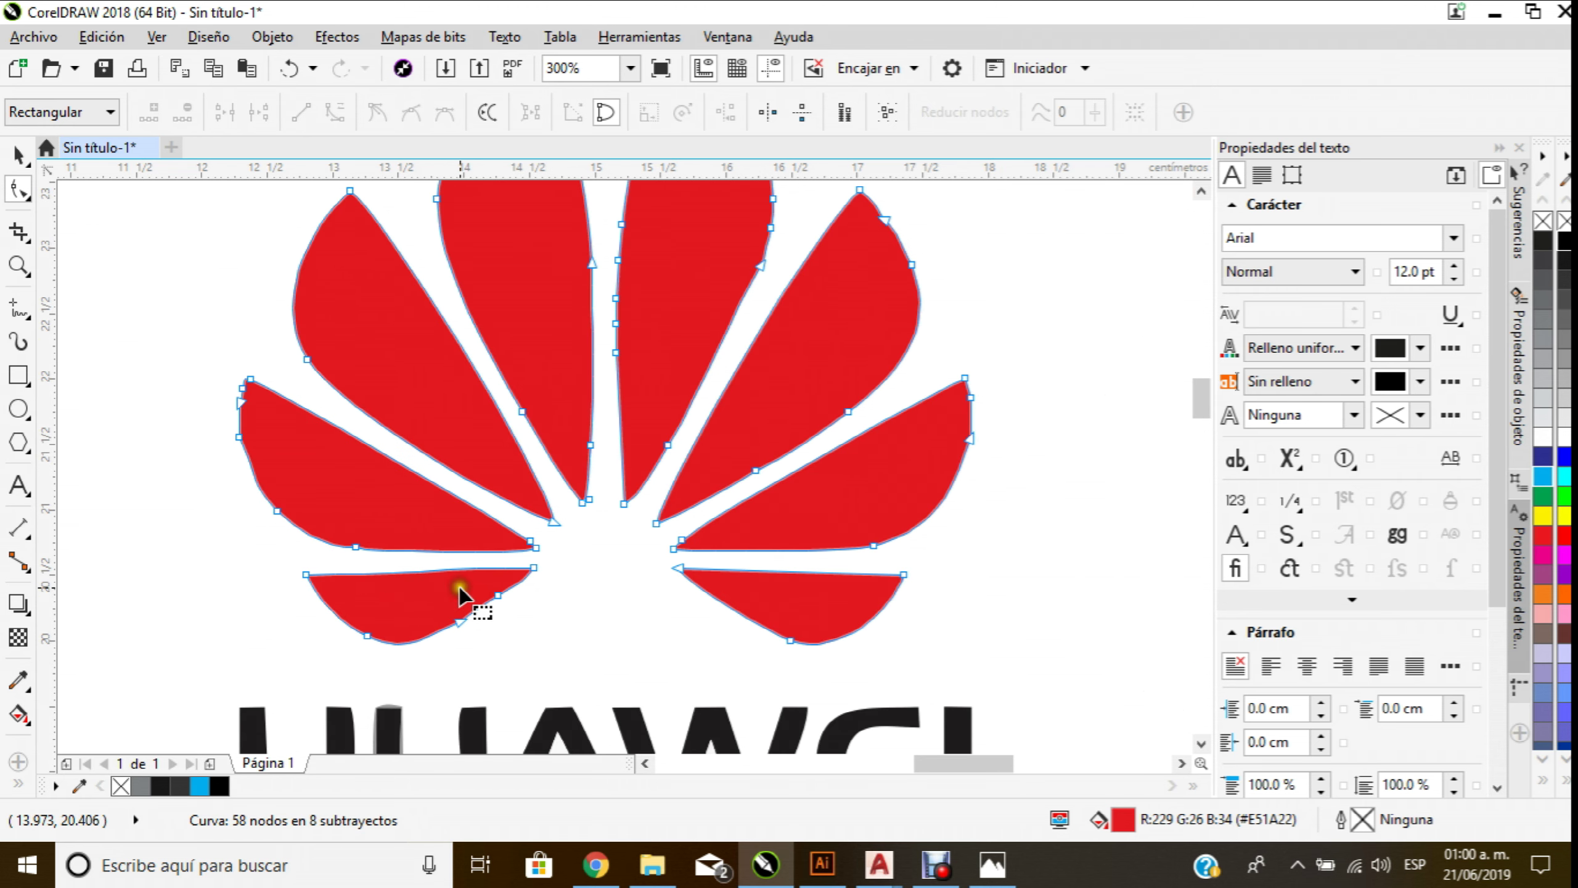
pyautogui.scroll(-1, 460, 594)
pyautogui.scroll(1, 469, 536)
pyautogui.scroll(2, 483, 398)
# Remove extra nodes along the petals' top edges and corners
pyautogui.click(423, 280)
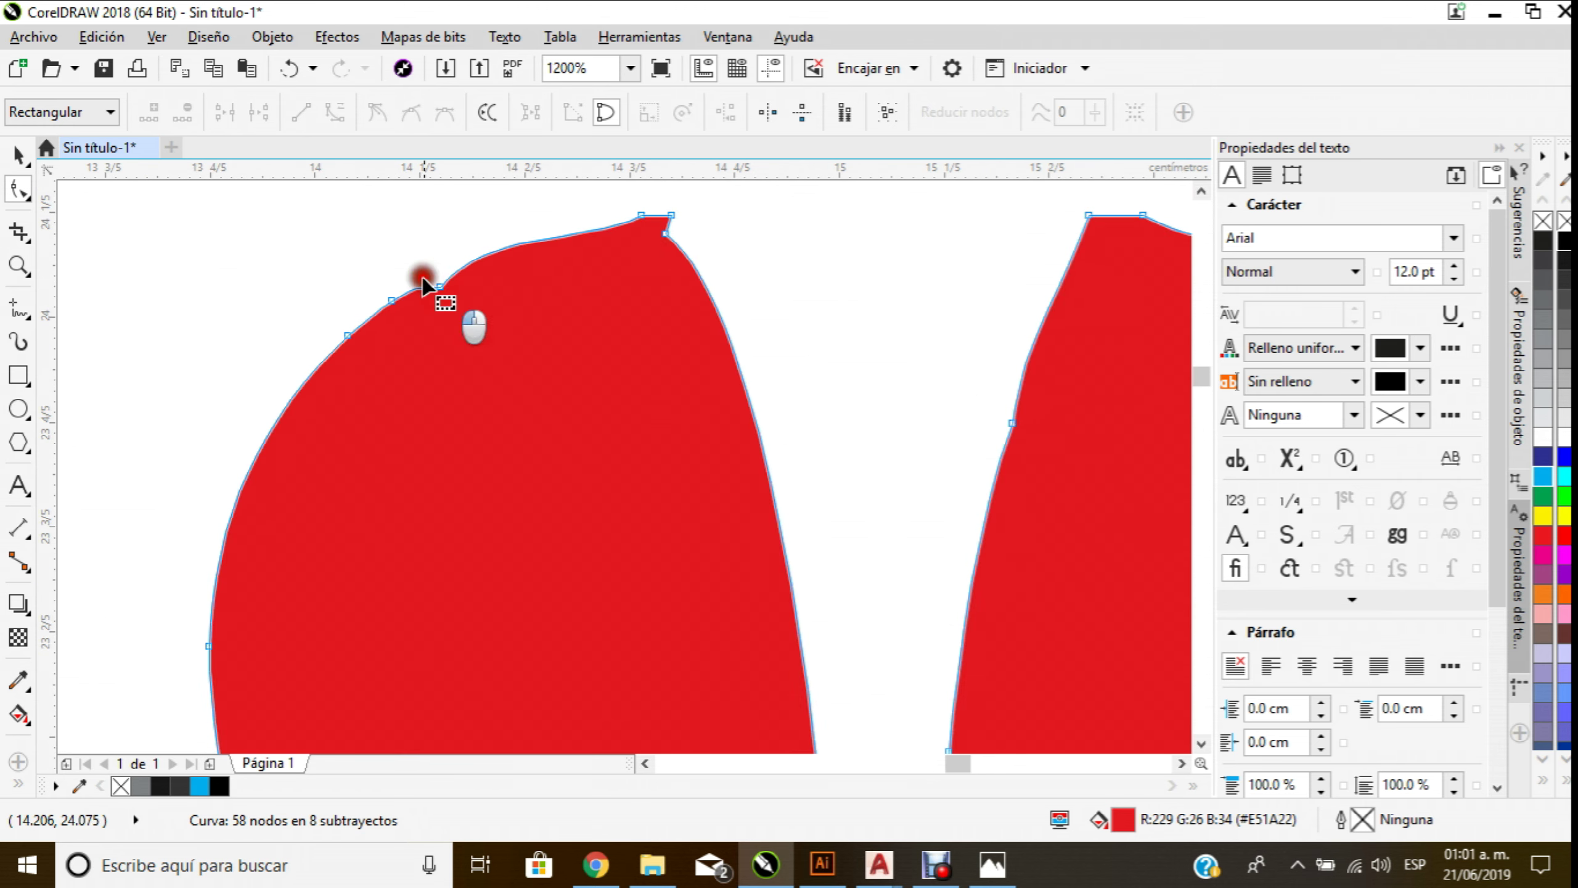
pyautogui.press('Delete')
pyautogui.moveTo(376, 261); pyautogui.dragTo(438, 363)
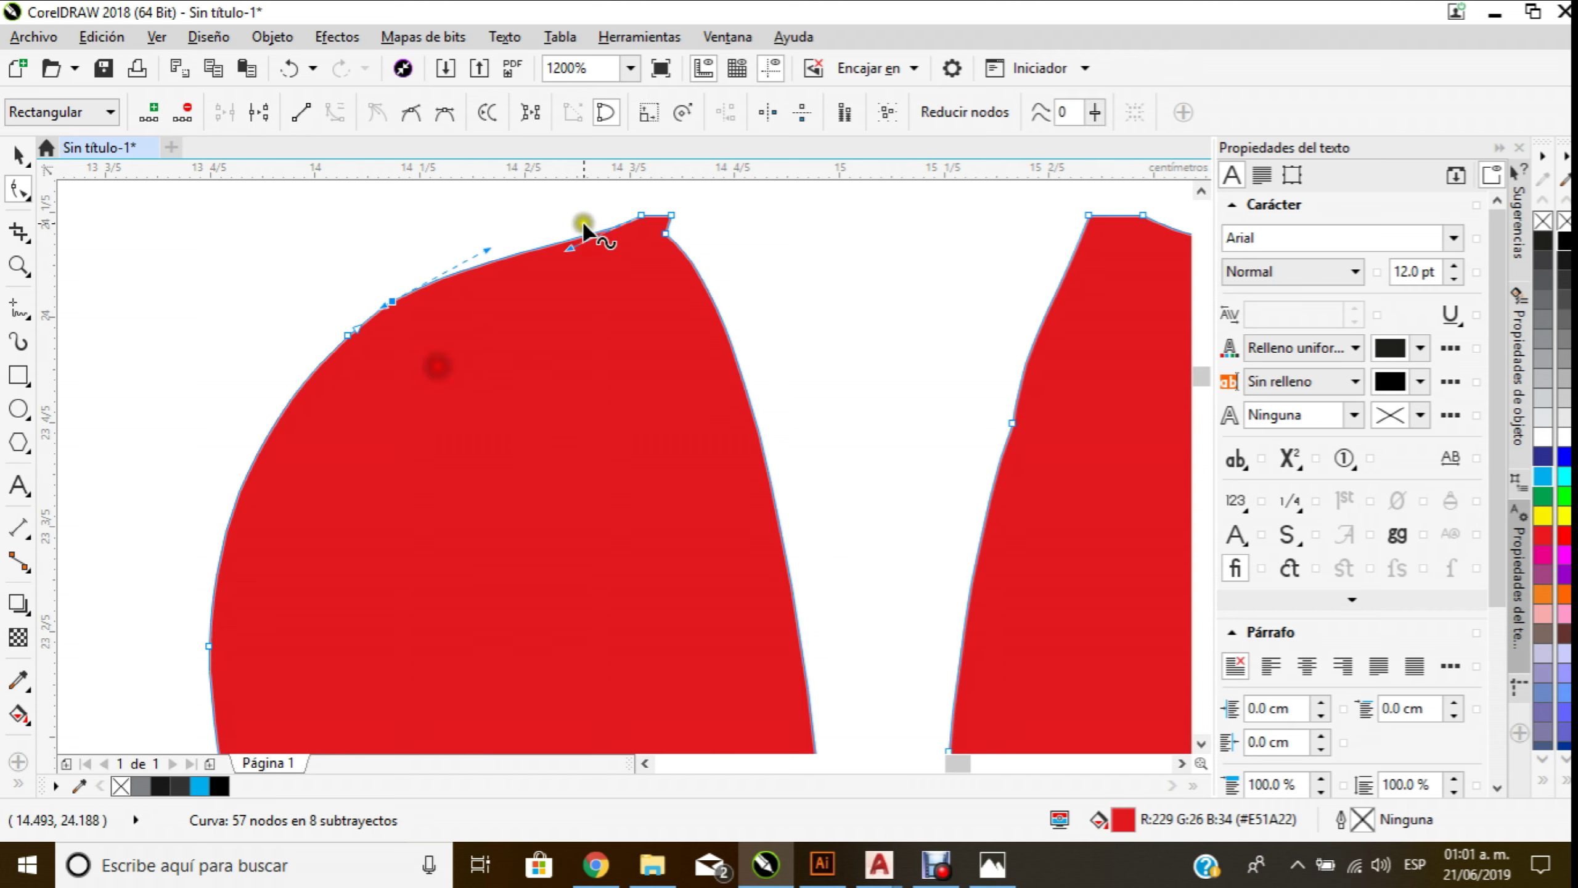
pyautogui.press('Delete')
pyautogui.moveTo(631, 197); pyautogui.dragTo(652, 239)
pyautogui.press('Delete')
pyautogui.click(391, 300)
pyautogui.press('Delete')
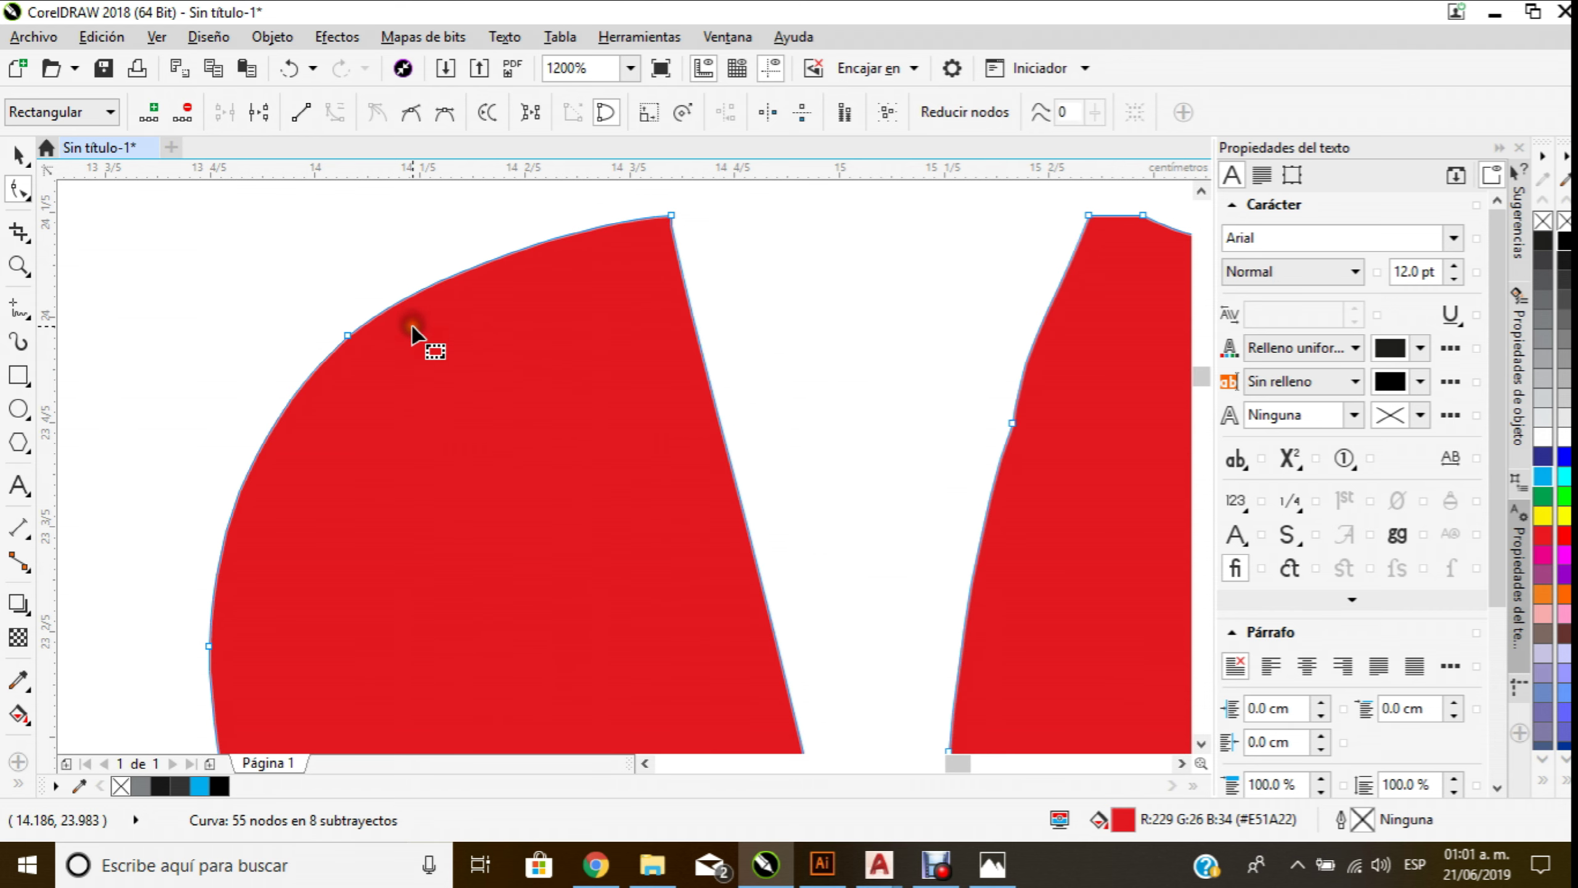
pyautogui.press('Delete')
pyautogui.scroll(-2, 413, 334)
pyautogui.scroll(1, 491, 395)
pyautogui.scroll(1, 641, 362)
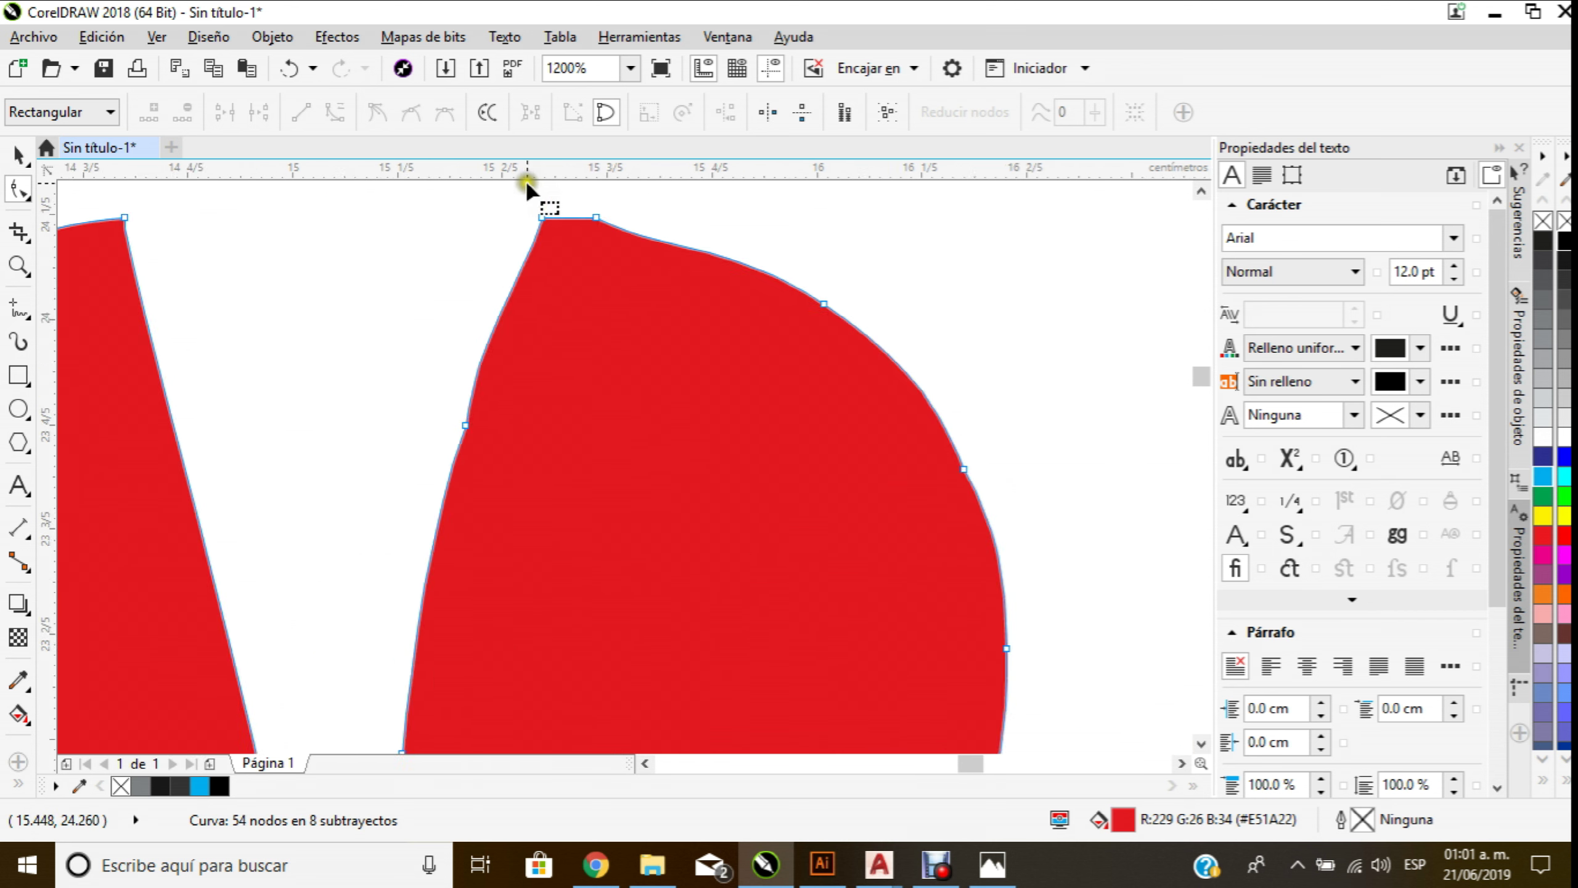
pyautogui.scroll(1, 529, 200)
pyautogui.press('Delete')
pyautogui.scroll(-1, 563, 276)
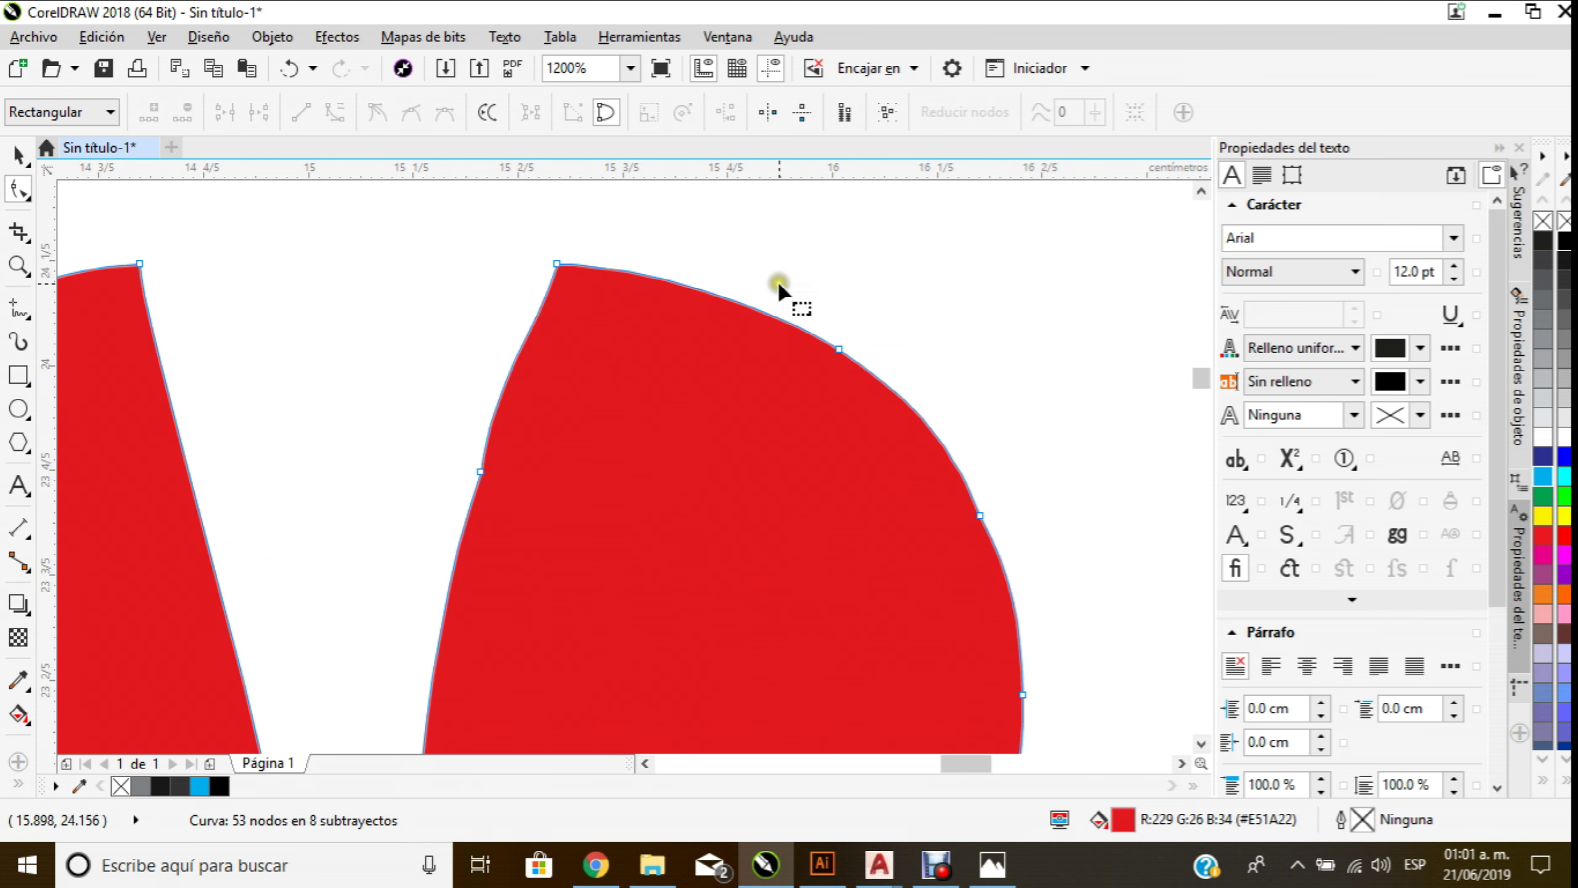
pyautogui.scroll(-1, 782, 292)
pyautogui.scroll(1, 867, 407)
# Delete the remaining extra nodes on the right and lower petals, leaving 46 nodes
pyautogui.moveTo(985, 360); pyautogui.dragTo(786, 449)
pyautogui.press('Delete')
pyautogui.scroll(-1, 888, 575)
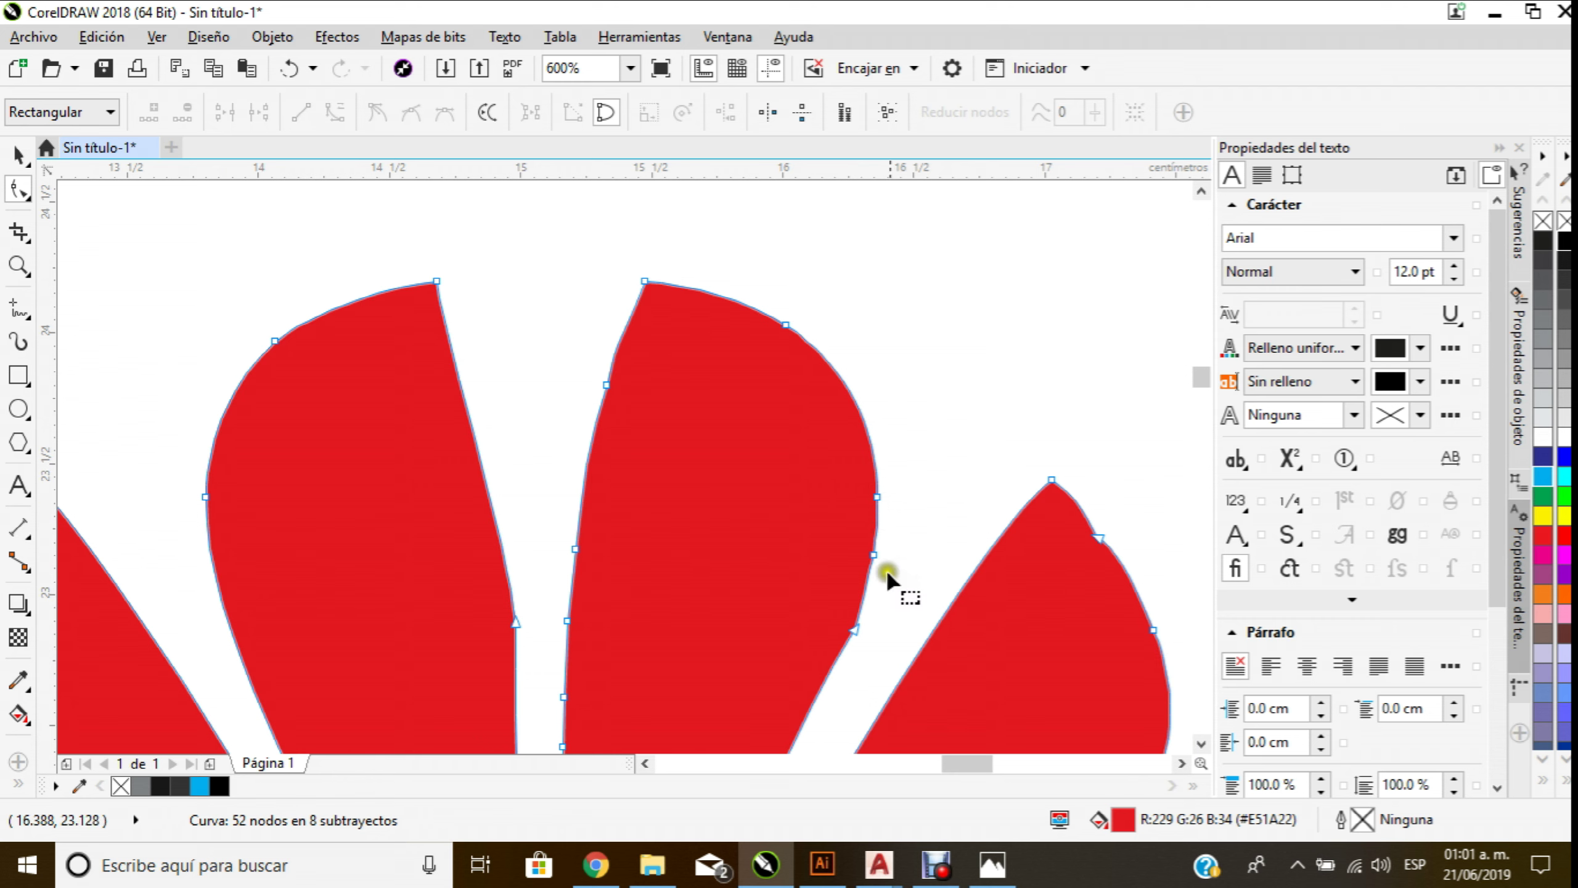
pyautogui.scroll(2, 863, 599)
pyautogui.scroll(-2, 798, 582)
pyautogui.scroll(1, 798, 582)
pyautogui.moveTo(814, 505); pyautogui.dragTo(690, 563)
pyautogui.press('Delete')
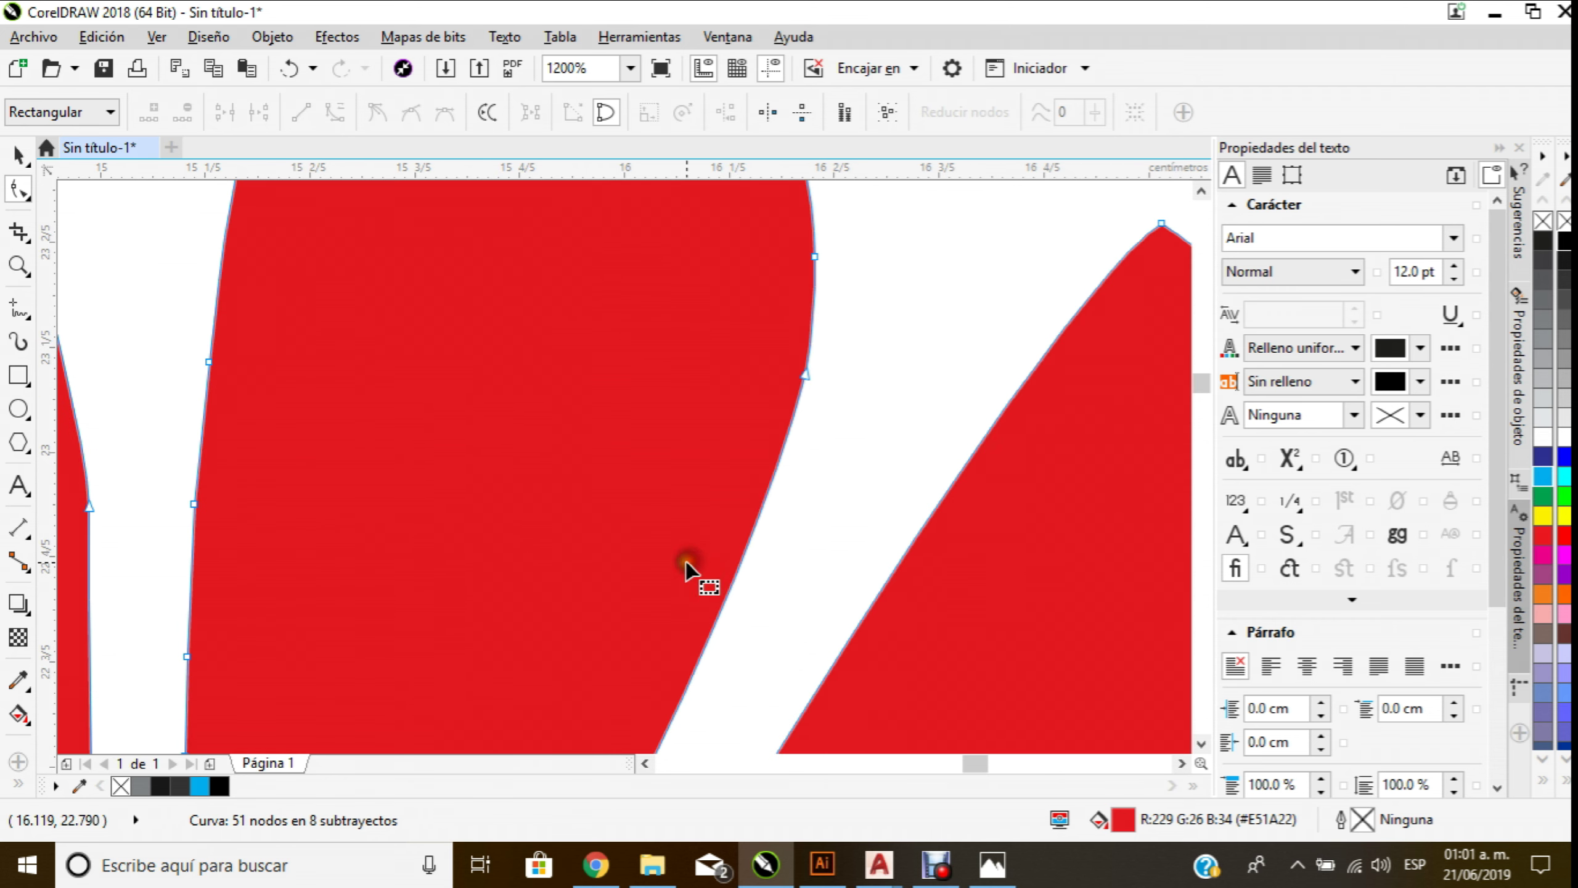
pyautogui.scroll(-1, 859, 443)
pyautogui.scroll(1, 858, 440)
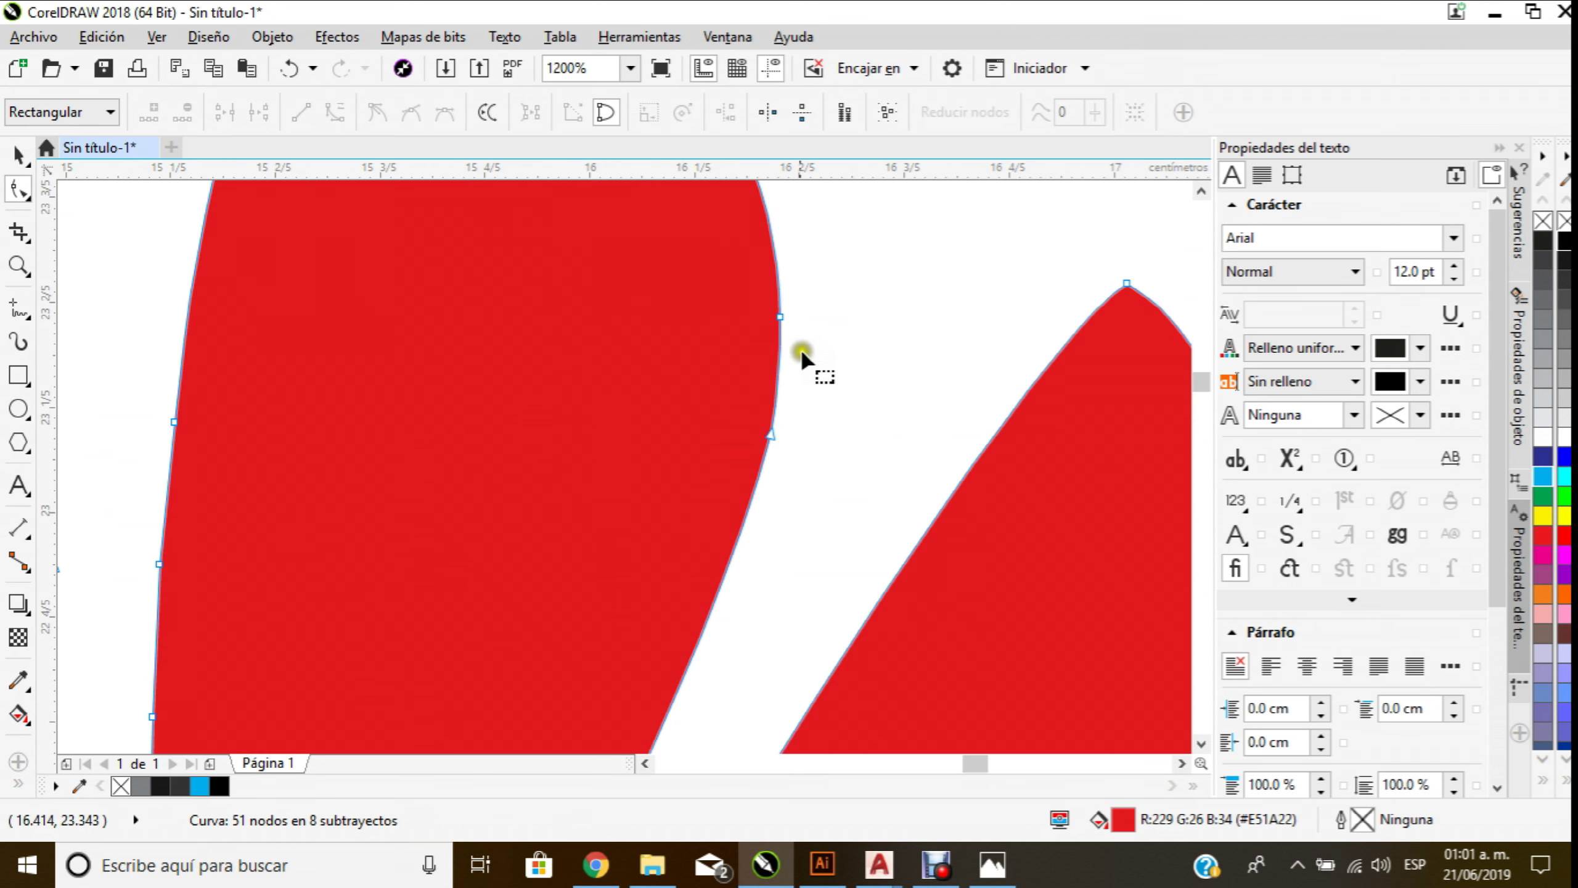
pyautogui.scroll(-2, 795, 397)
pyautogui.scroll(2, 941, 416)
pyautogui.scroll(1, 898, 349)
pyautogui.click(678, 380)
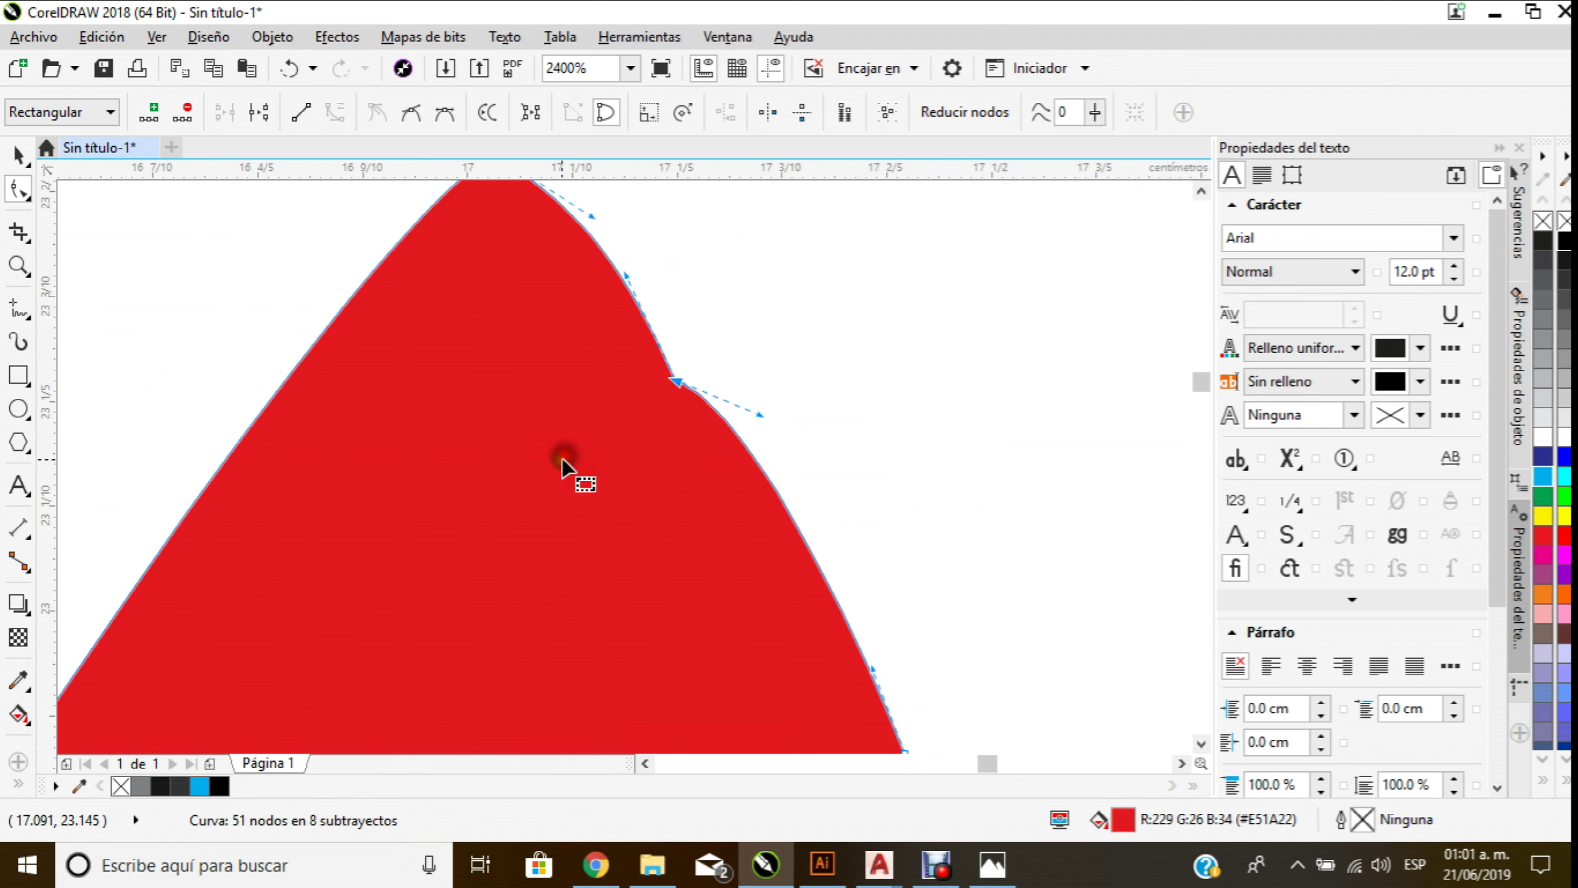
pyautogui.press('Delete')
pyautogui.scroll(-2, 662, 398)
pyautogui.scroll(-1, 704, 528)
pyautogui.scroll(1, 729, 342)
pyautogui.scroll(2, 784, 323)
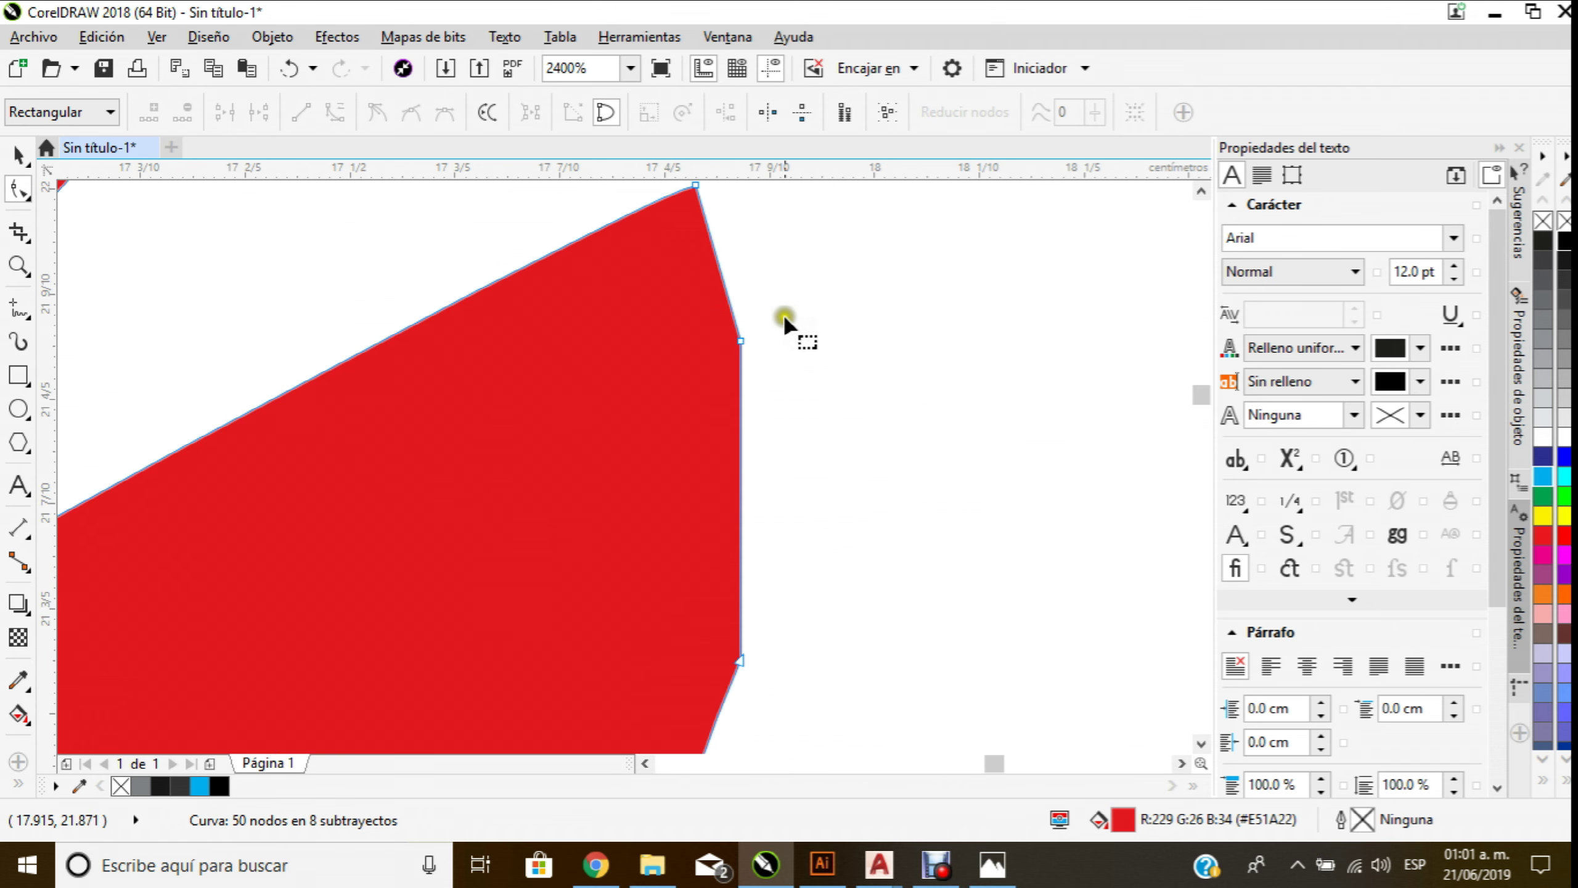
pyautogui.moveTo(784, 320); pyautogui.dragTo(689, 376)
pyautogui.press('Delete')
pyautogui.scroll(-2, 790, 491)
pyautogui.moveTo(777, 513); pyautogui.dragTo(740, 553)
pyautogui.press('Delete')
pyautogui.scroll(-1, 795, 534)
pyautogui.scroll(1, 727, 658)
pyautogui.scroll(-1, 680, 584)
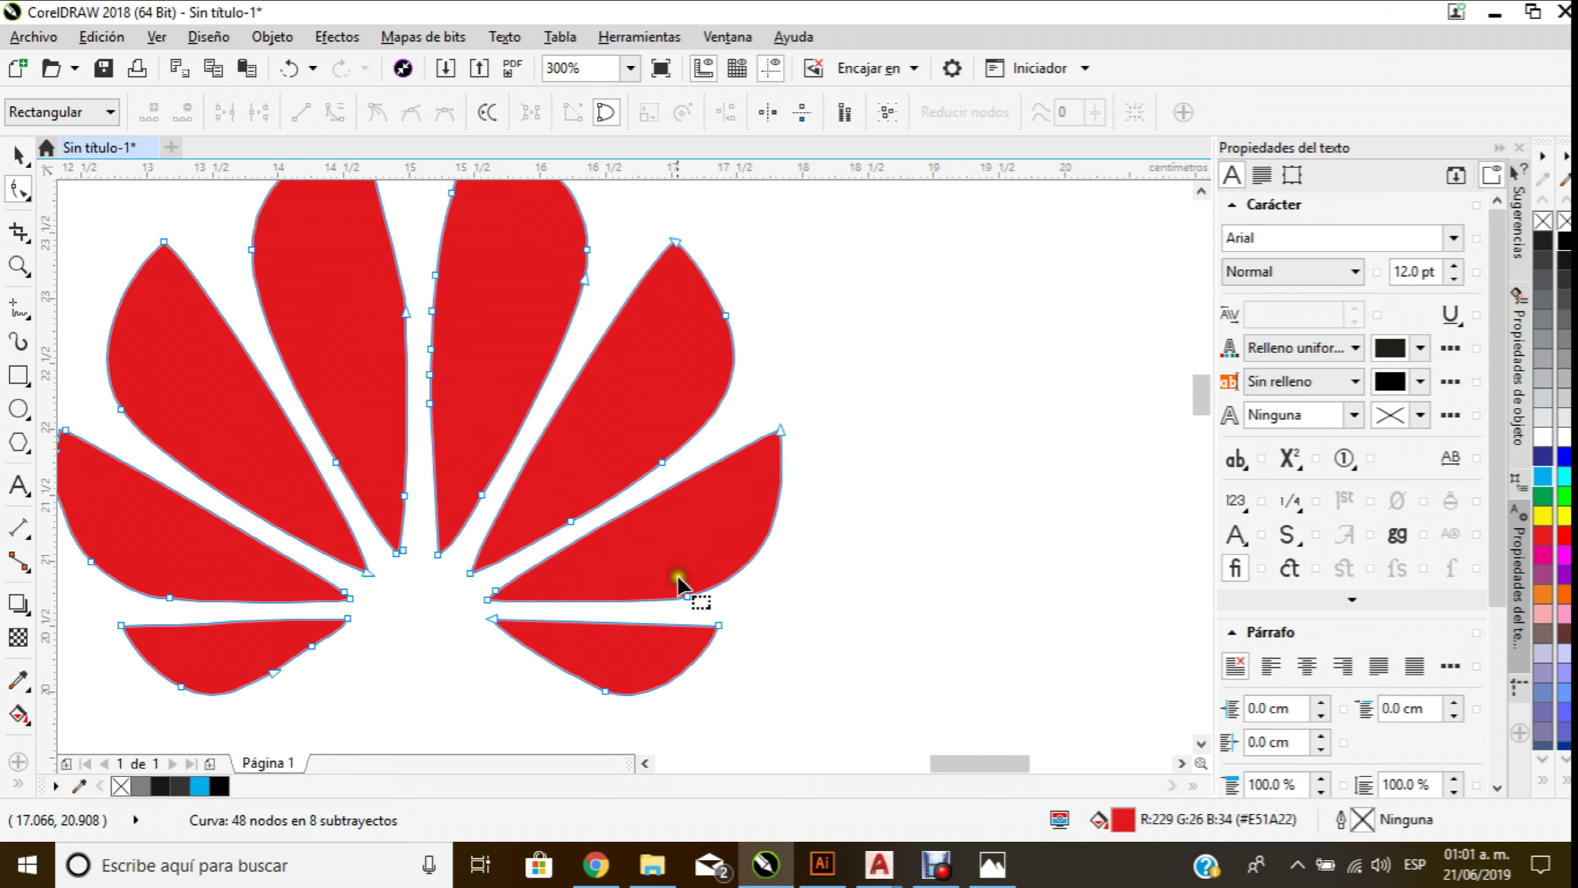
pyautogui.scroll(-1, 634, 628)
pyautogui.scroll(3, 432, 643)
pyautogui.scroll(-2, 442, 643)
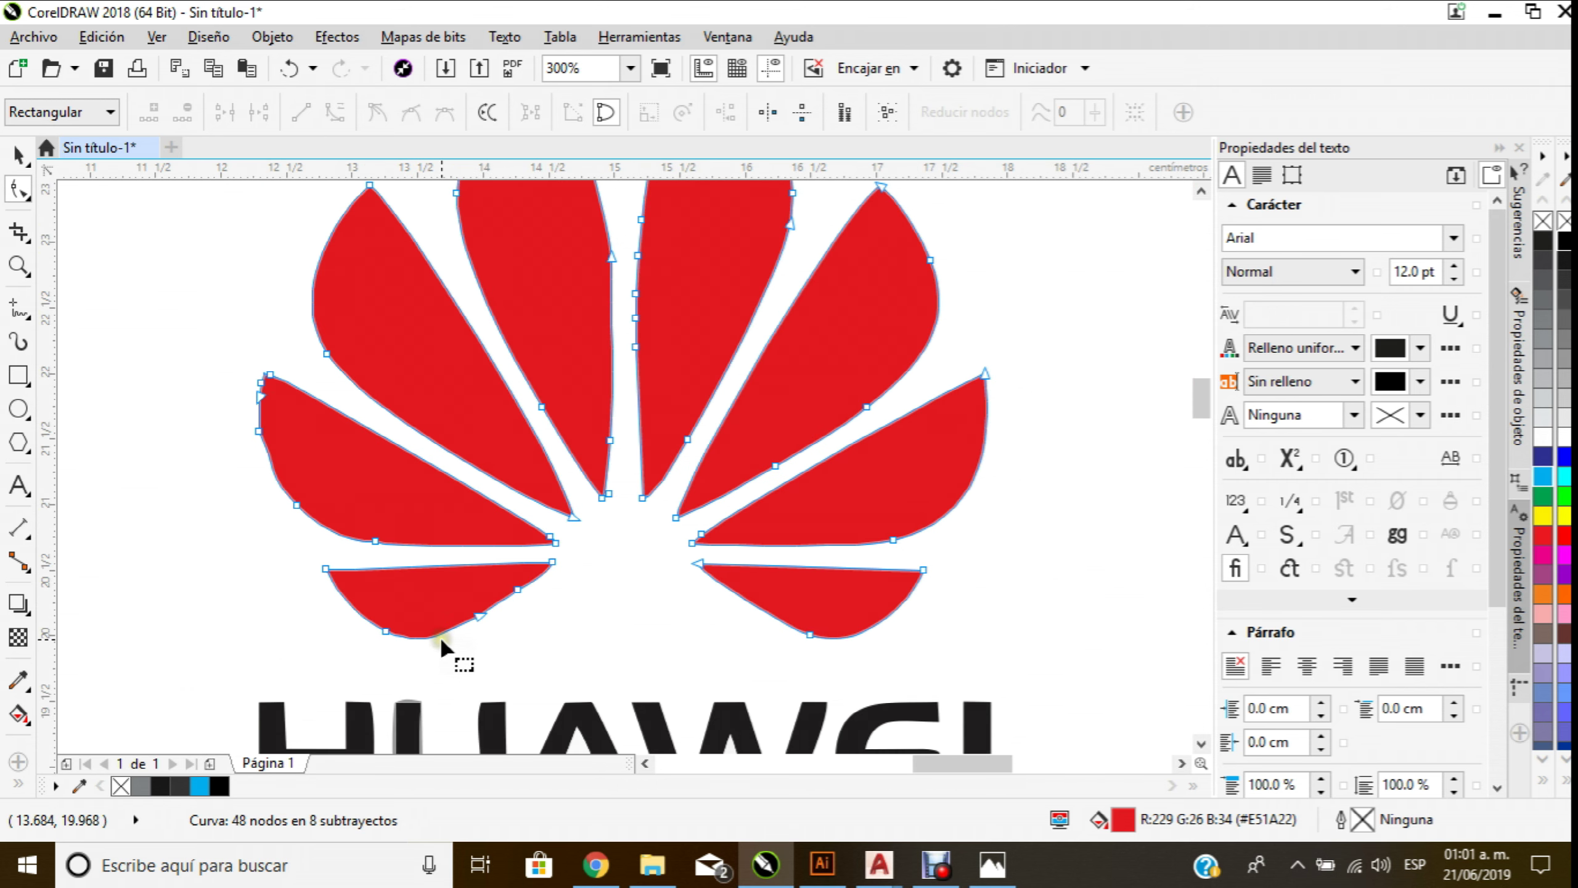
pyautogui.scroll(2, 446, 641)
pyautogui.press('Delete')
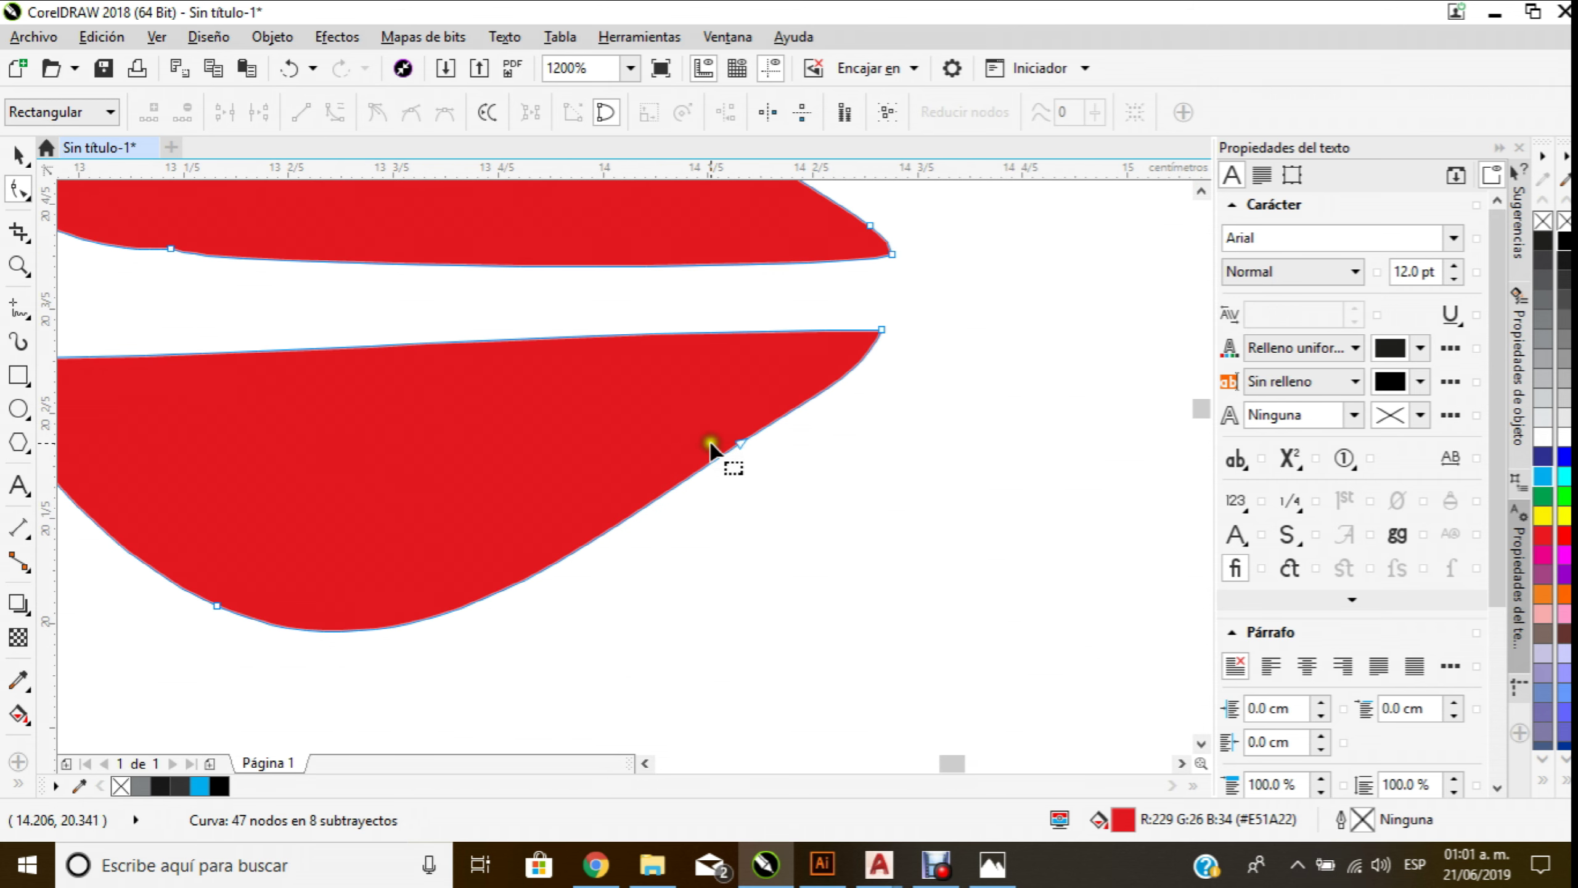
pyautogui.press('Delete')
pyautogui.scroll(-2, 742, 463)
pyautogui.scroll(-1, 853, 354)
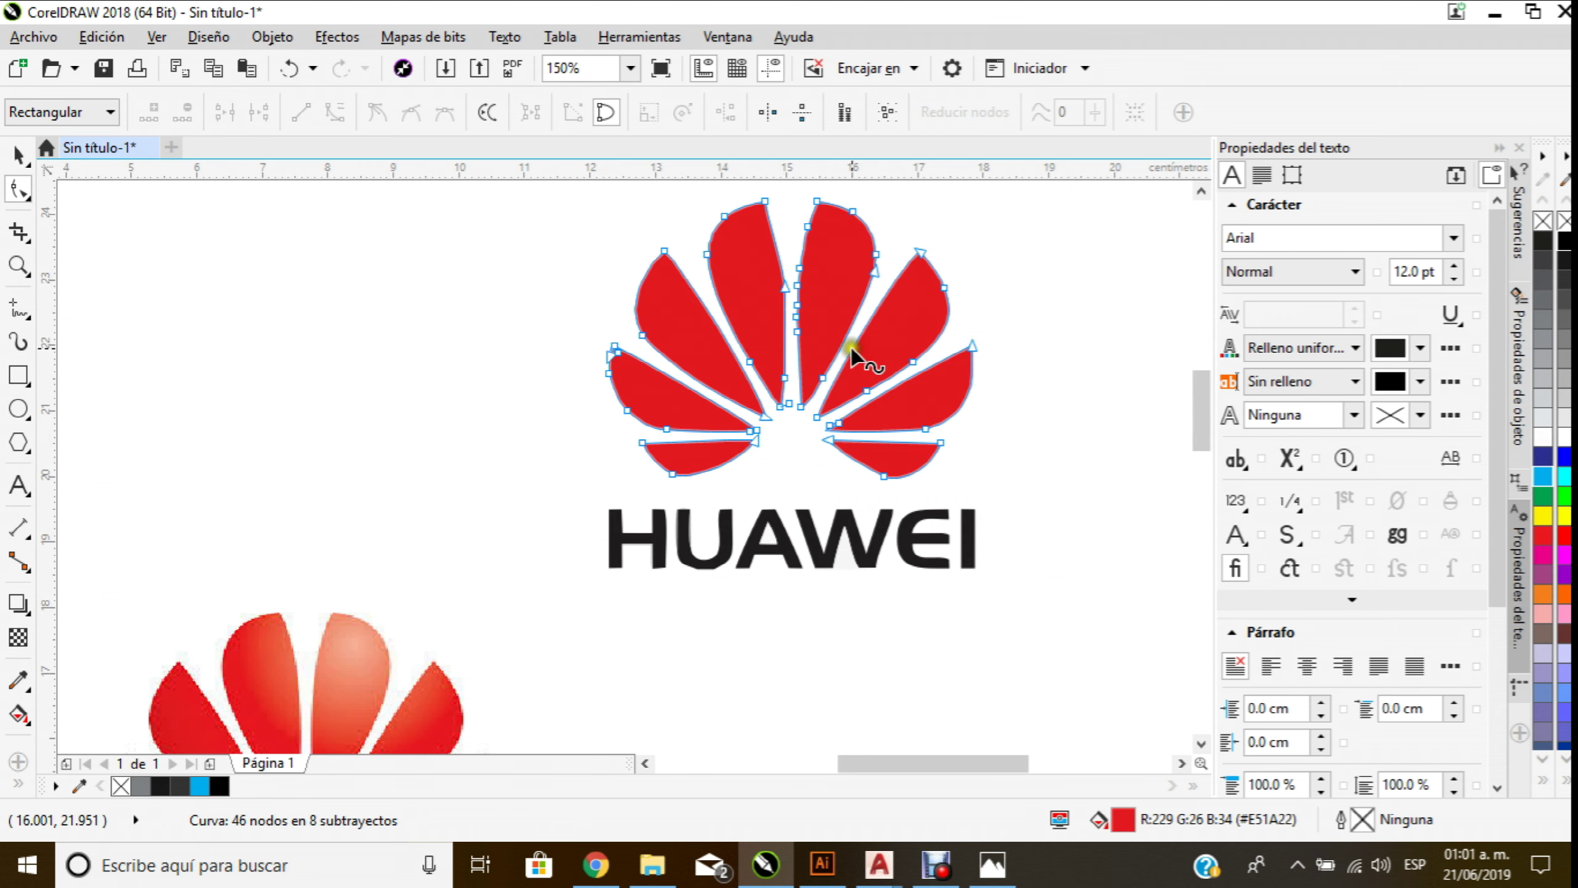
pyautogui.scroll(-1, 853, 354)
pyautogui.scroll(1, 868, 292)
# Give the petal curves a black outline and no fill
pyautogui.click(19, 154)
pyautogui.click(258, 251)
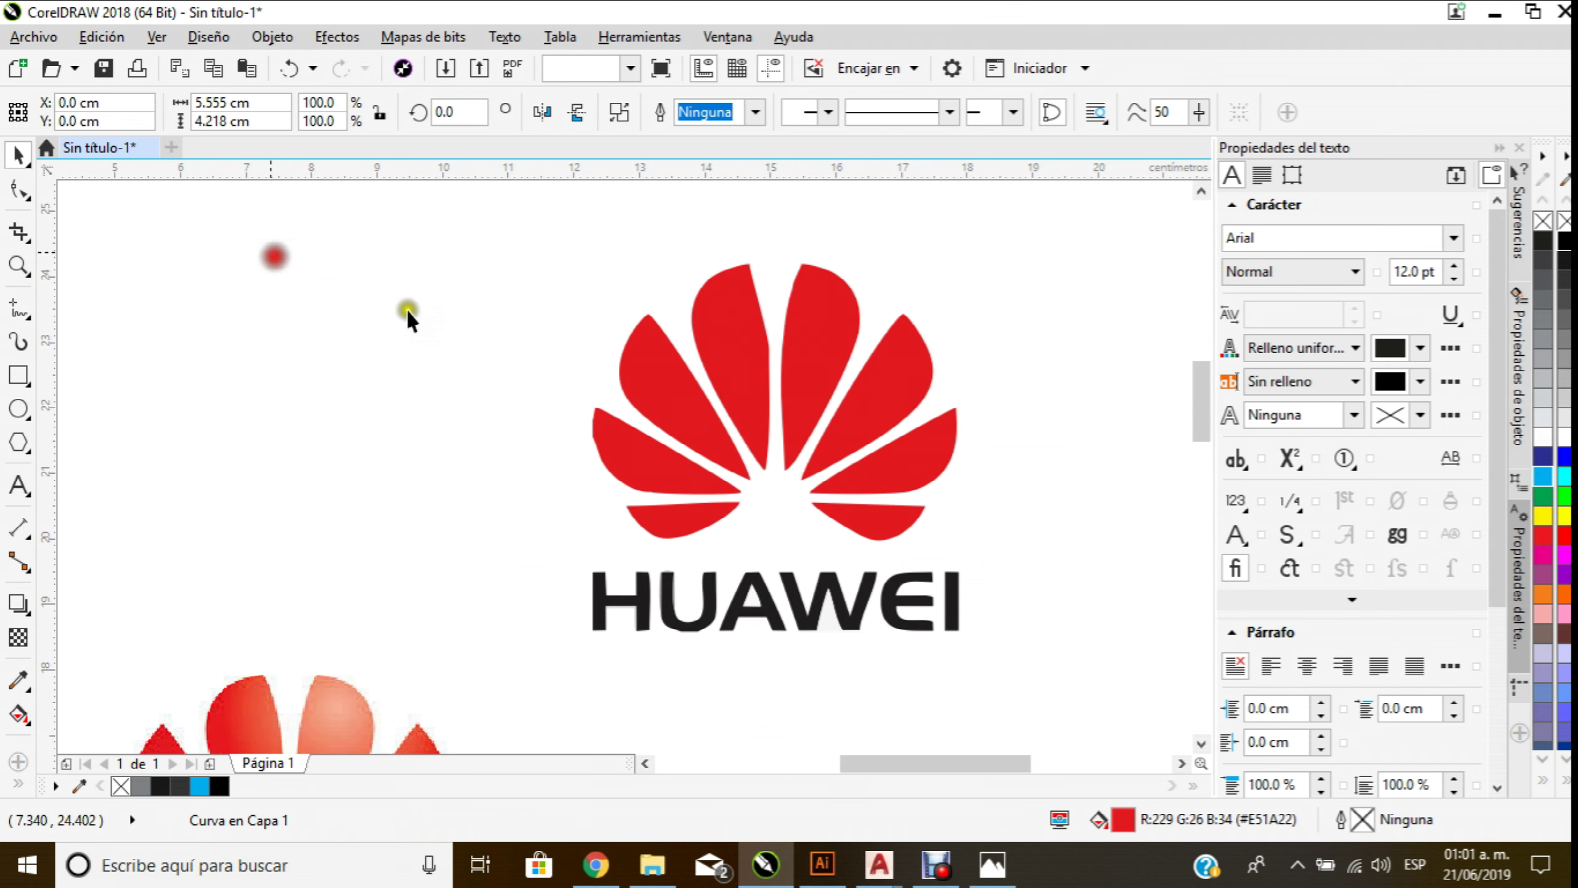
pyautogui.click(724, 343)
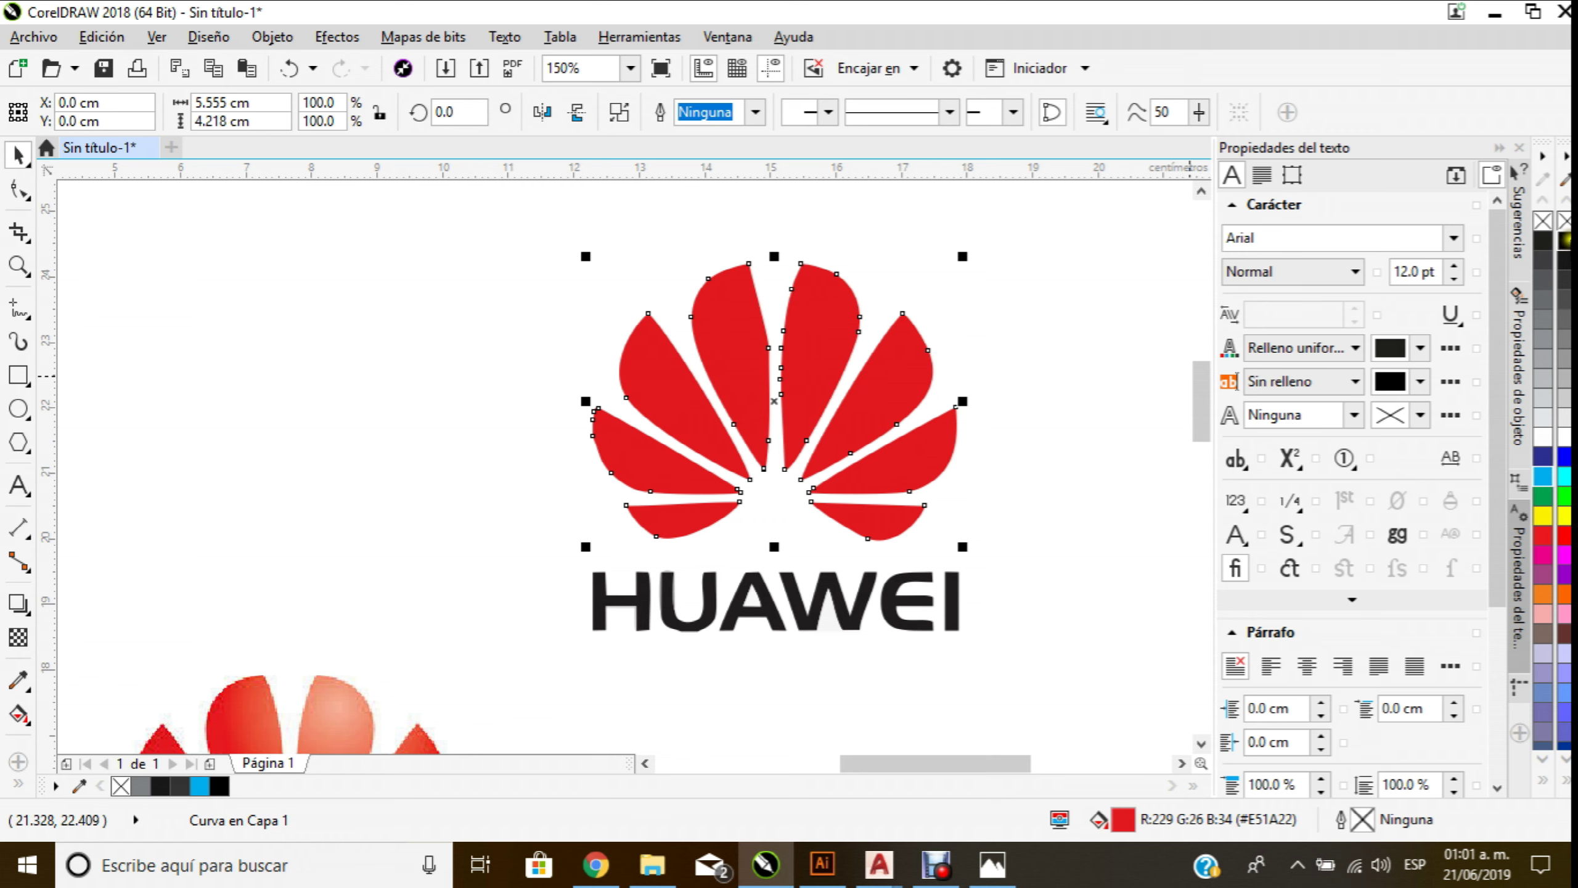
pyautogui.rightClick(1567, 237)
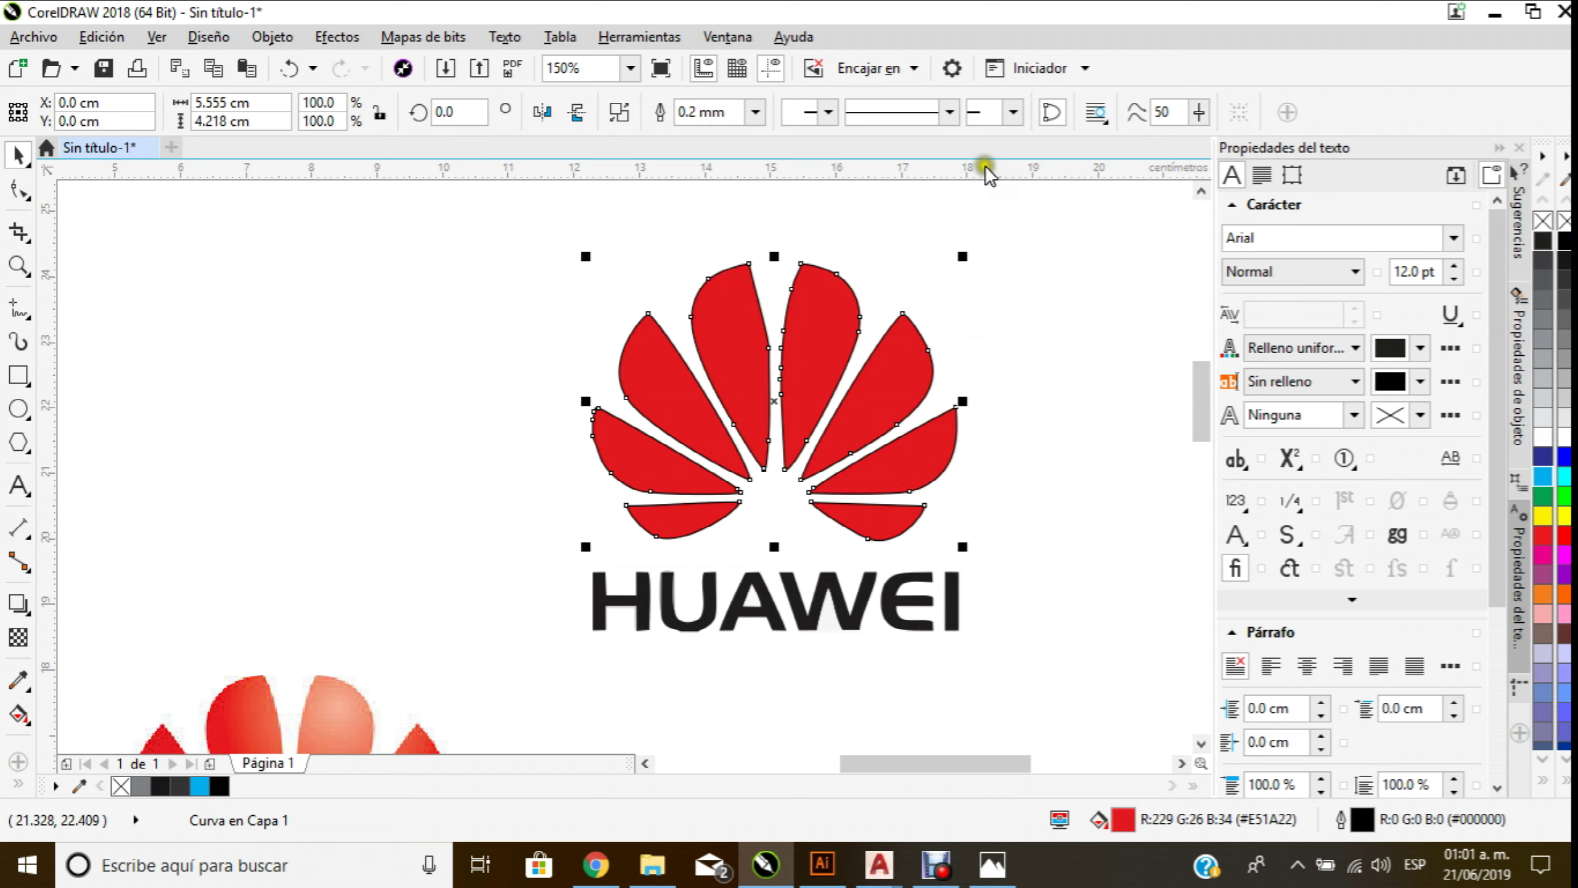
pyautogui.click(1564, 220)
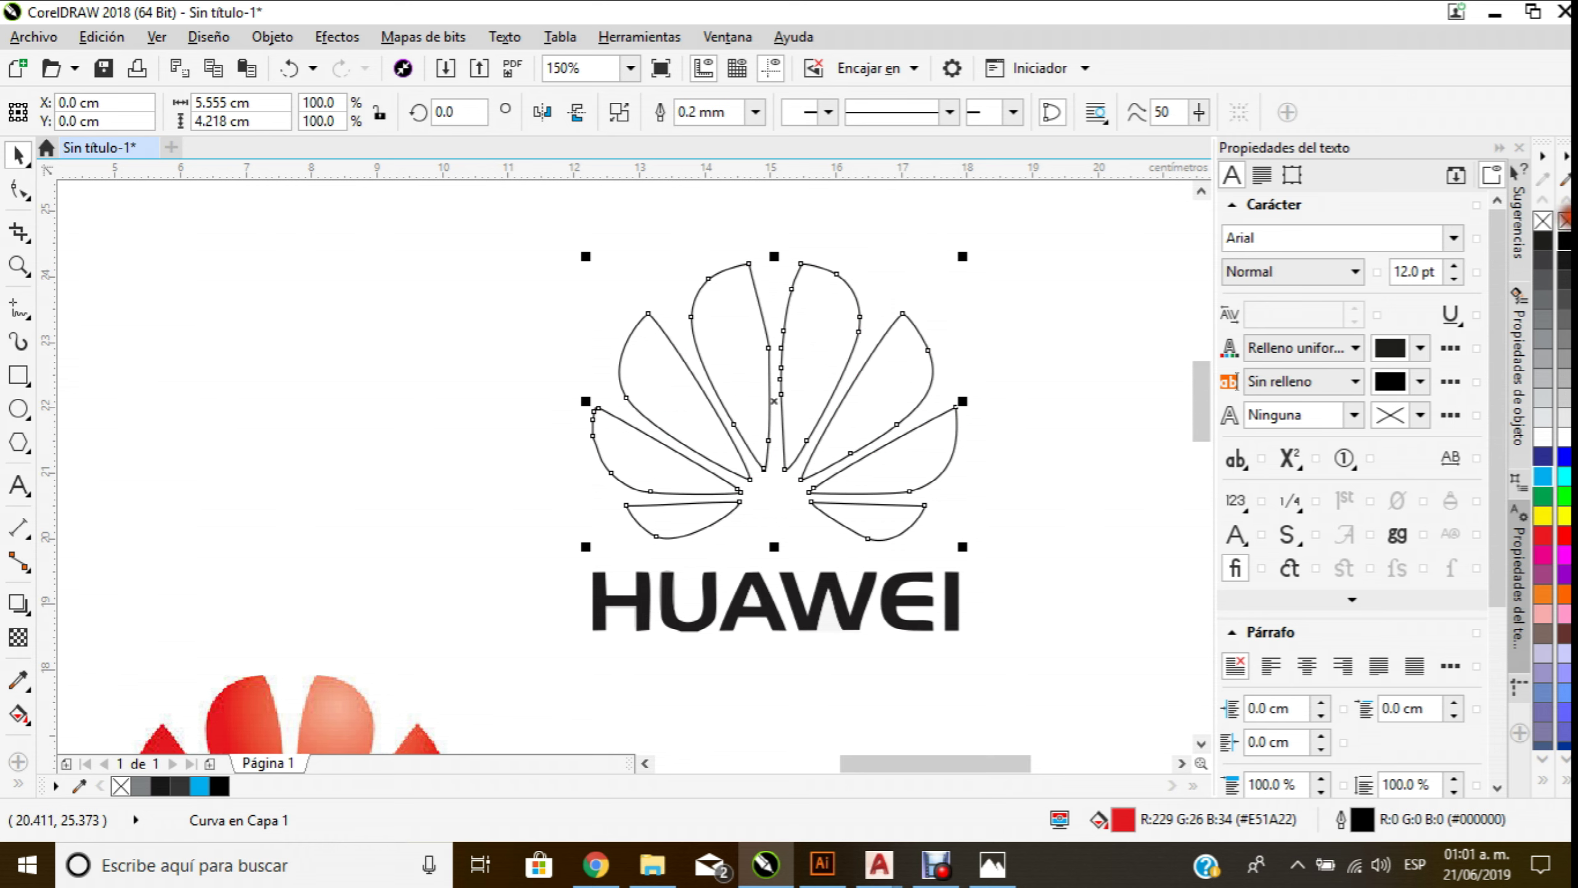
# Remove the fill from the HUAWEI letters and give them a black outline
pyautogui.click(1023, 345)
pyautogui.moveTo(550, 550); pyautogui.dragTo(1053, 648)
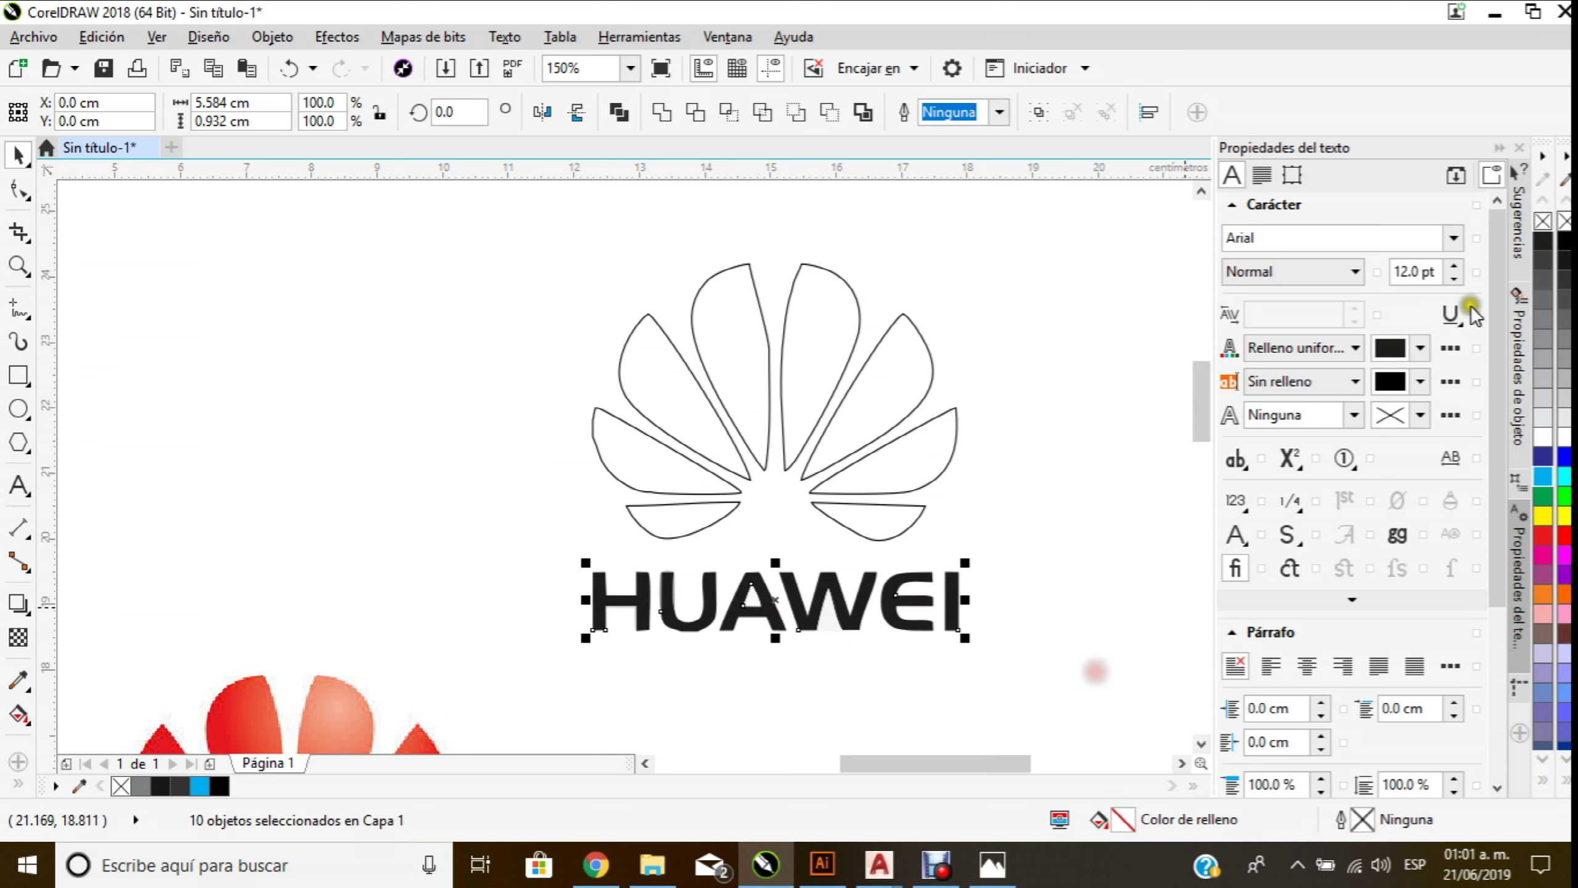
pyautogui.click(1565, 221)
pyautogui.rightClick(1567, 244)
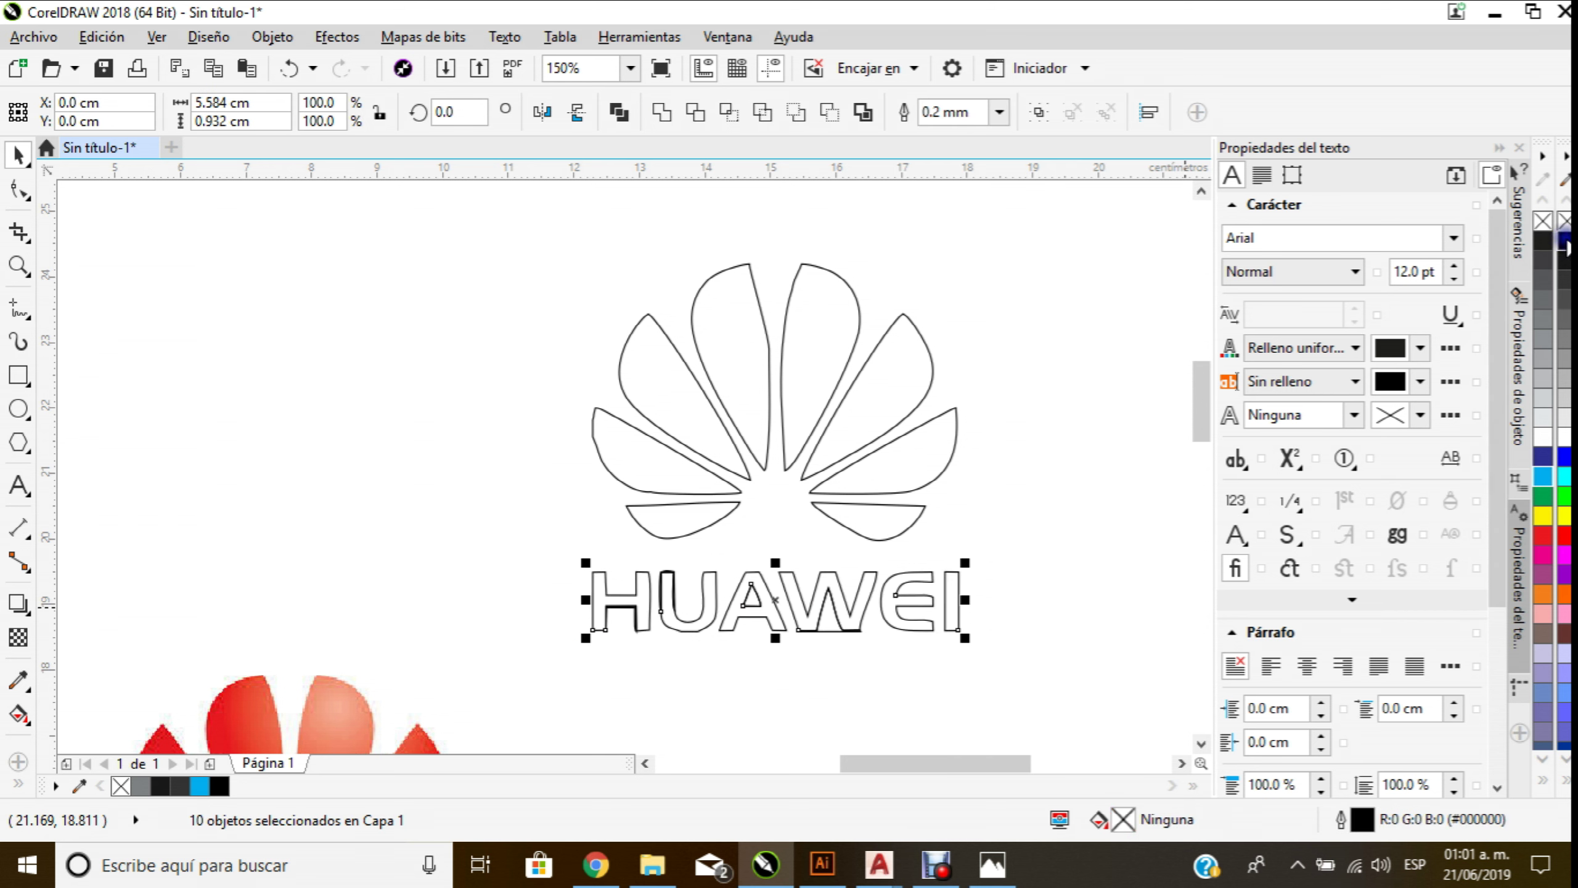
# Remove the stray duplicate curves in the H, U and W letters
pyautogui.click(1115, 383)
pyautogui.scroll(2, 593, 641)
pyautogui.scroll(1, 473, 612)
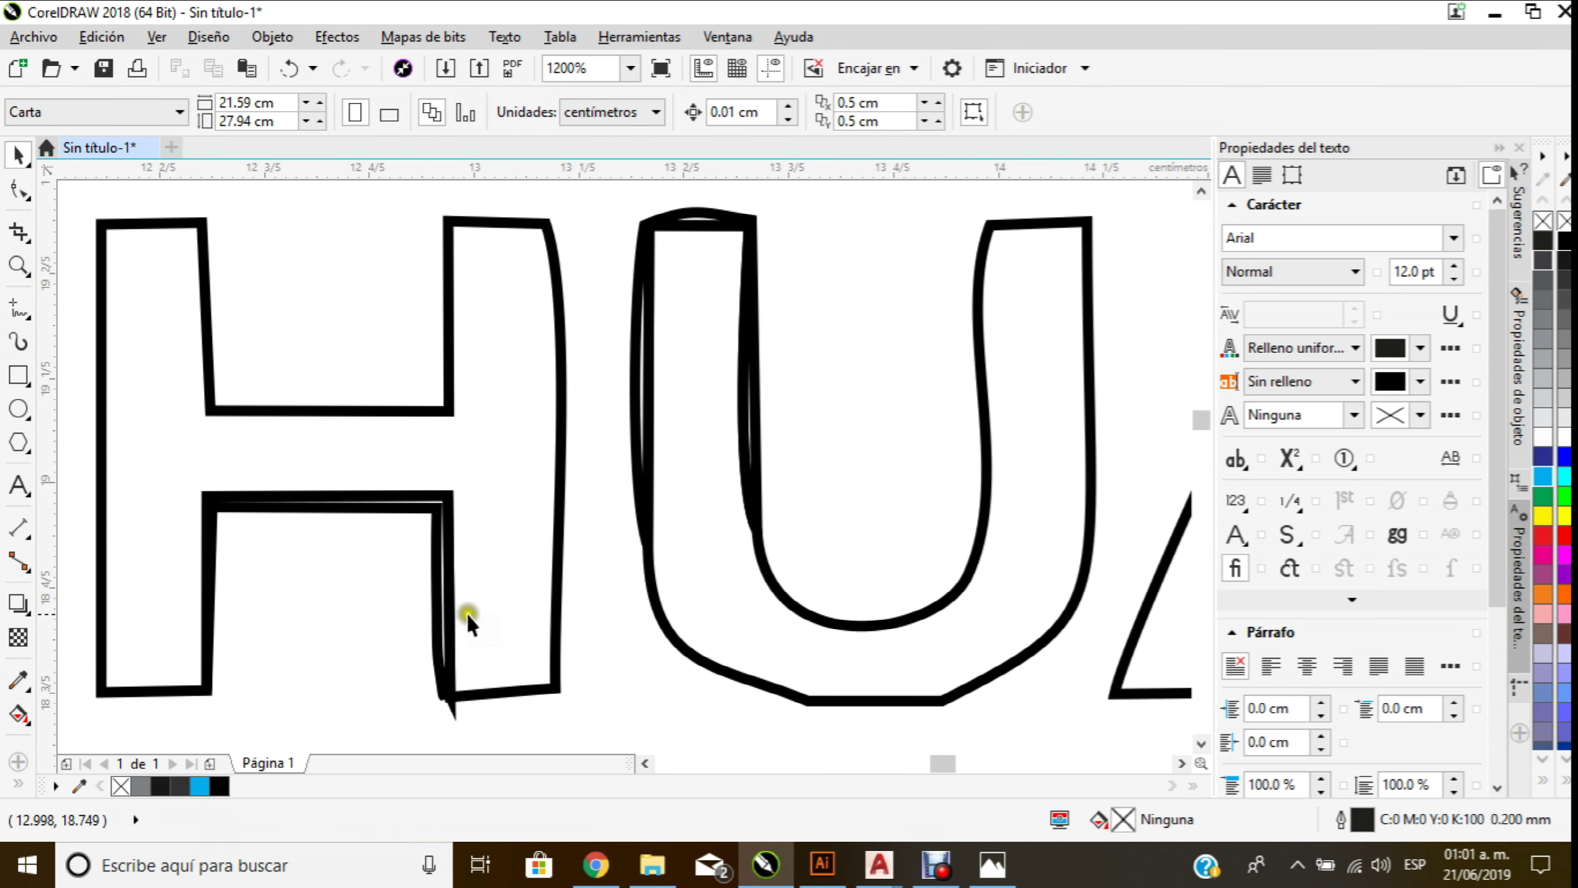
pyautogui.click(439, 603)
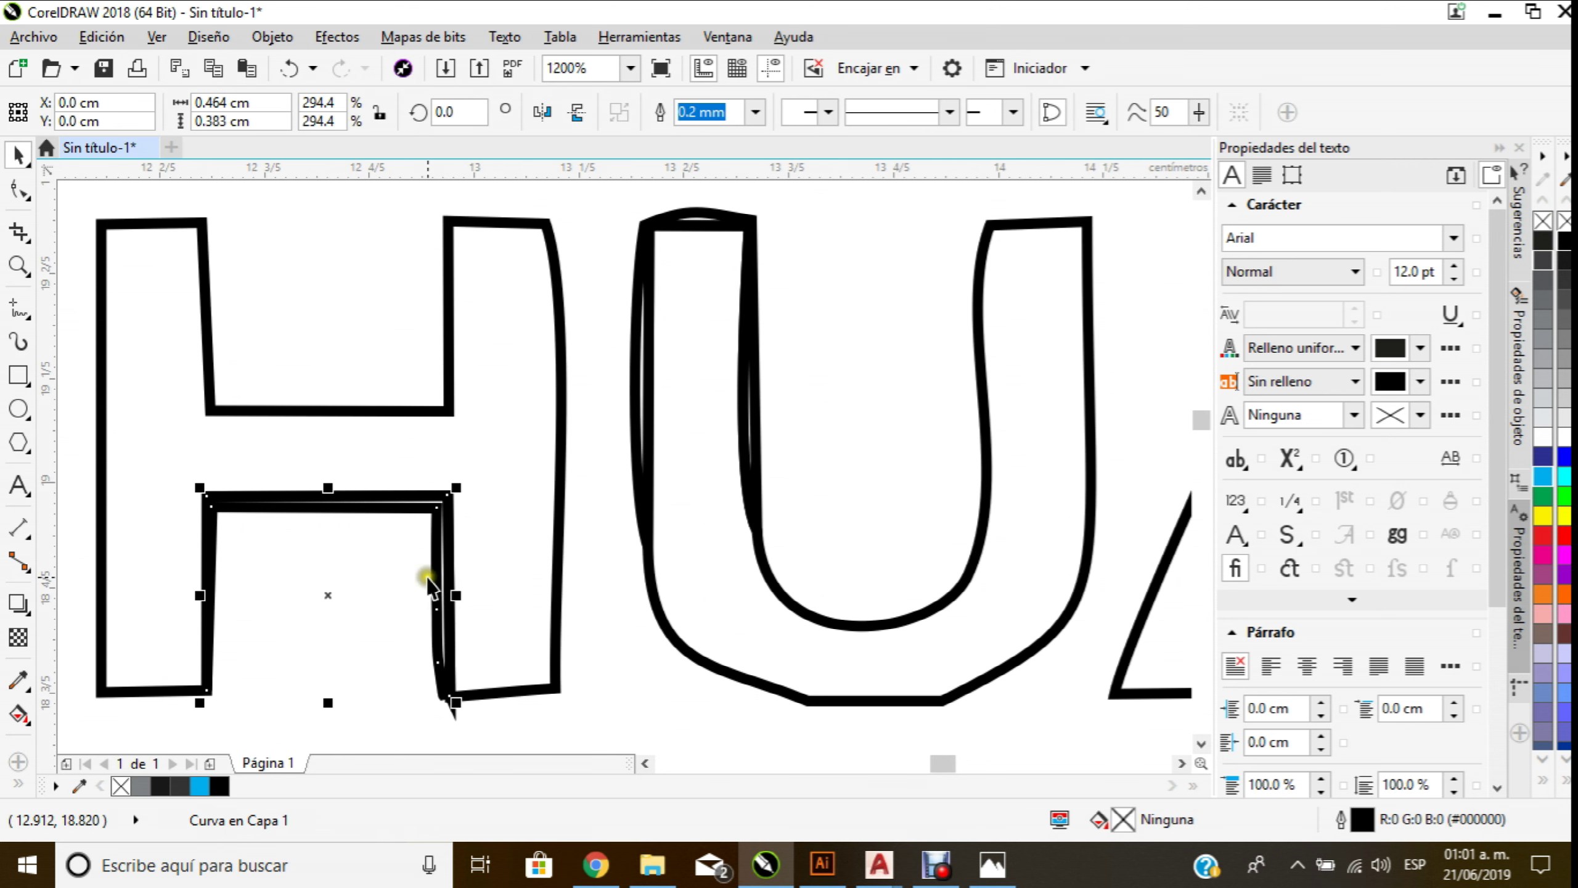
pyautogui.press('Escape')
pyautogui.click(636, 441)
pyautogui.press('Delete')
pyautogui.scroll(-2, 577, 440)
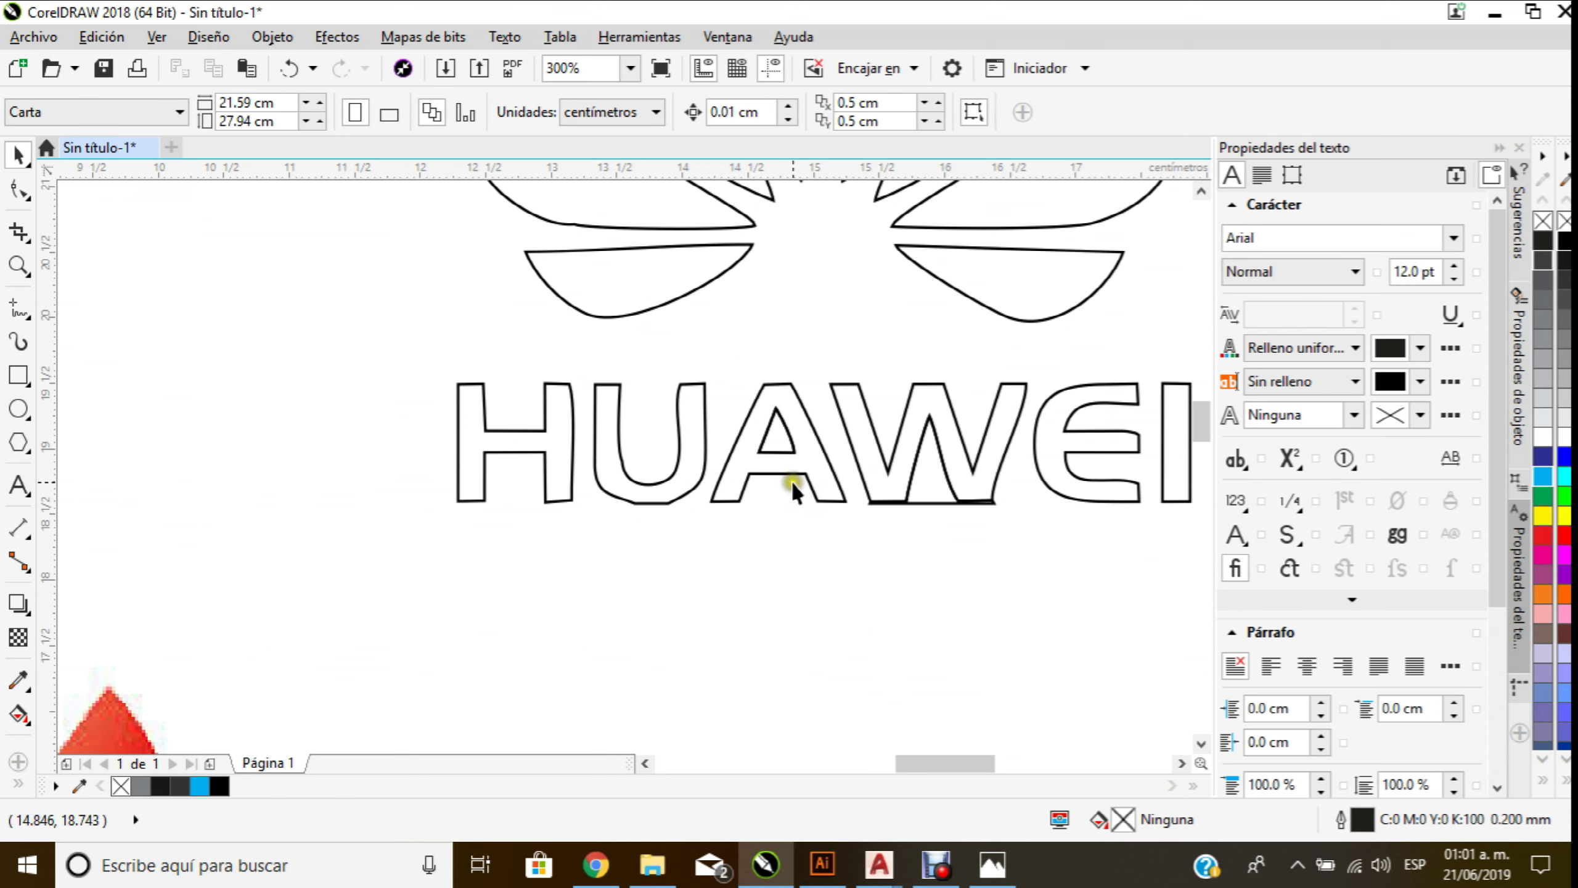
pyautogui.scroll(2, 793, 482)
pyautogui.click(1042, 523)
pyautogui.press('Escape')
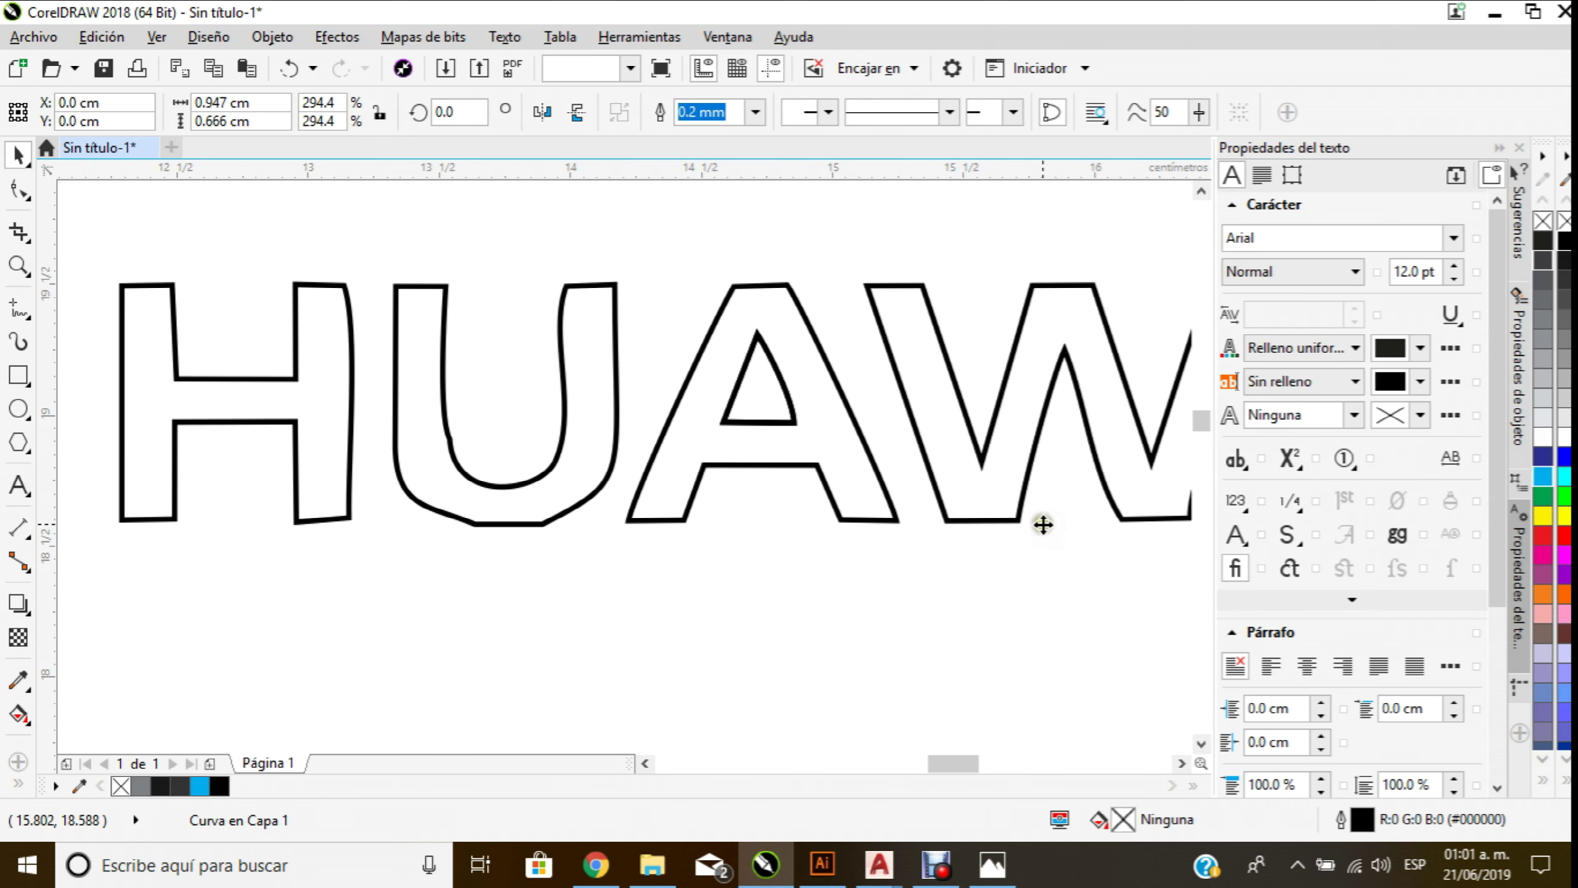
# Delete the original bitmap logo and shift the outline logo left
pyautogui.scroll(-4, 700, 492)
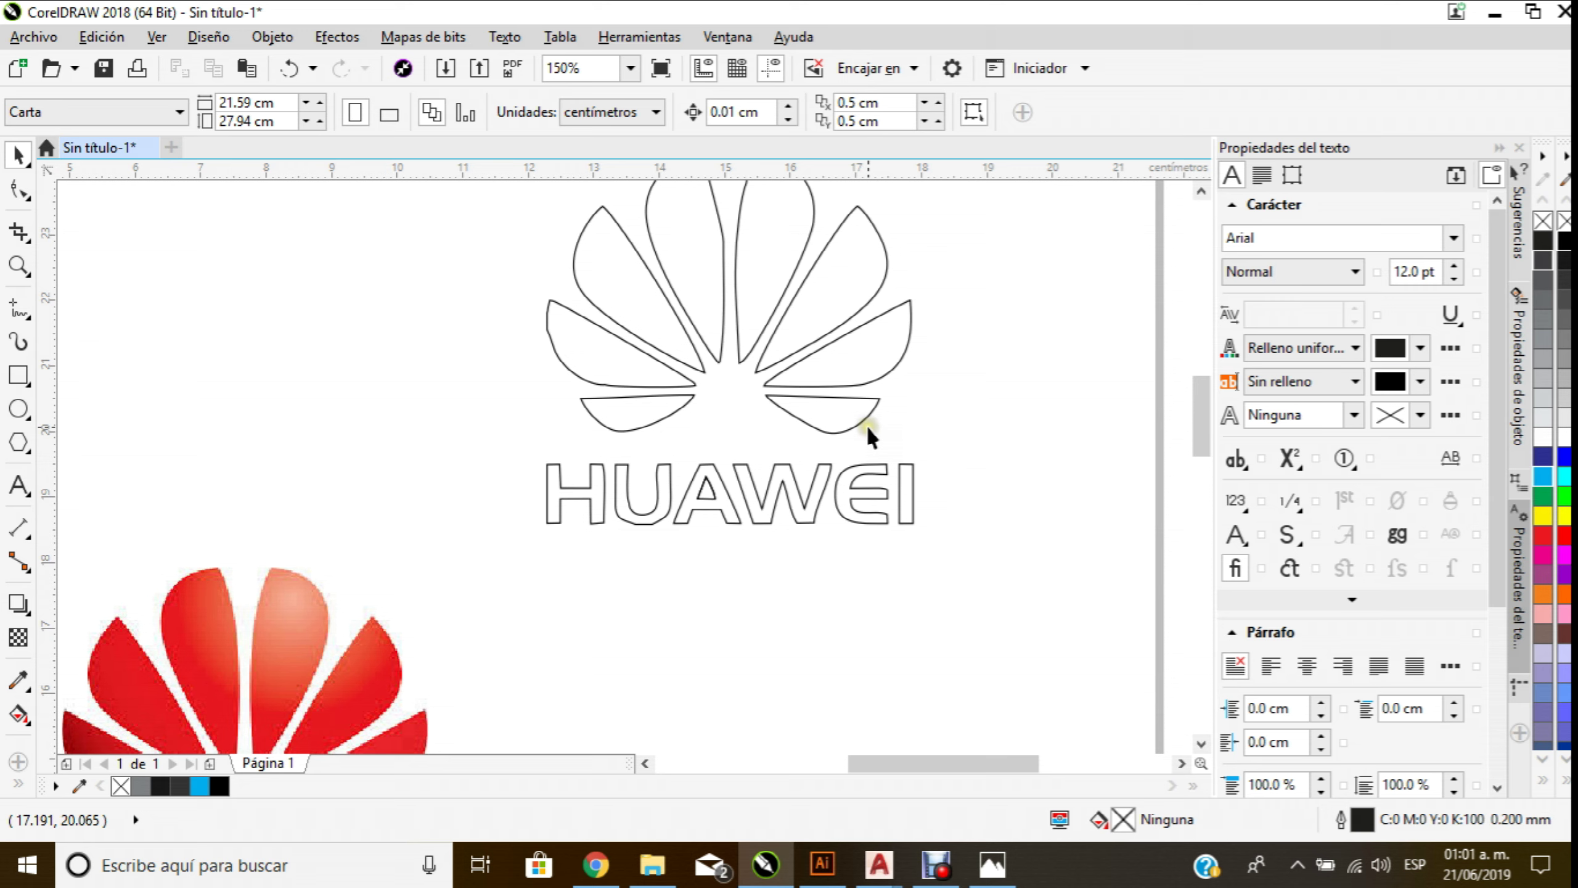
pyautogui.scroll(-2, 865, 425)
pyautogui.moveTo(307, 478); pyautogui.dragTo(675, 741)
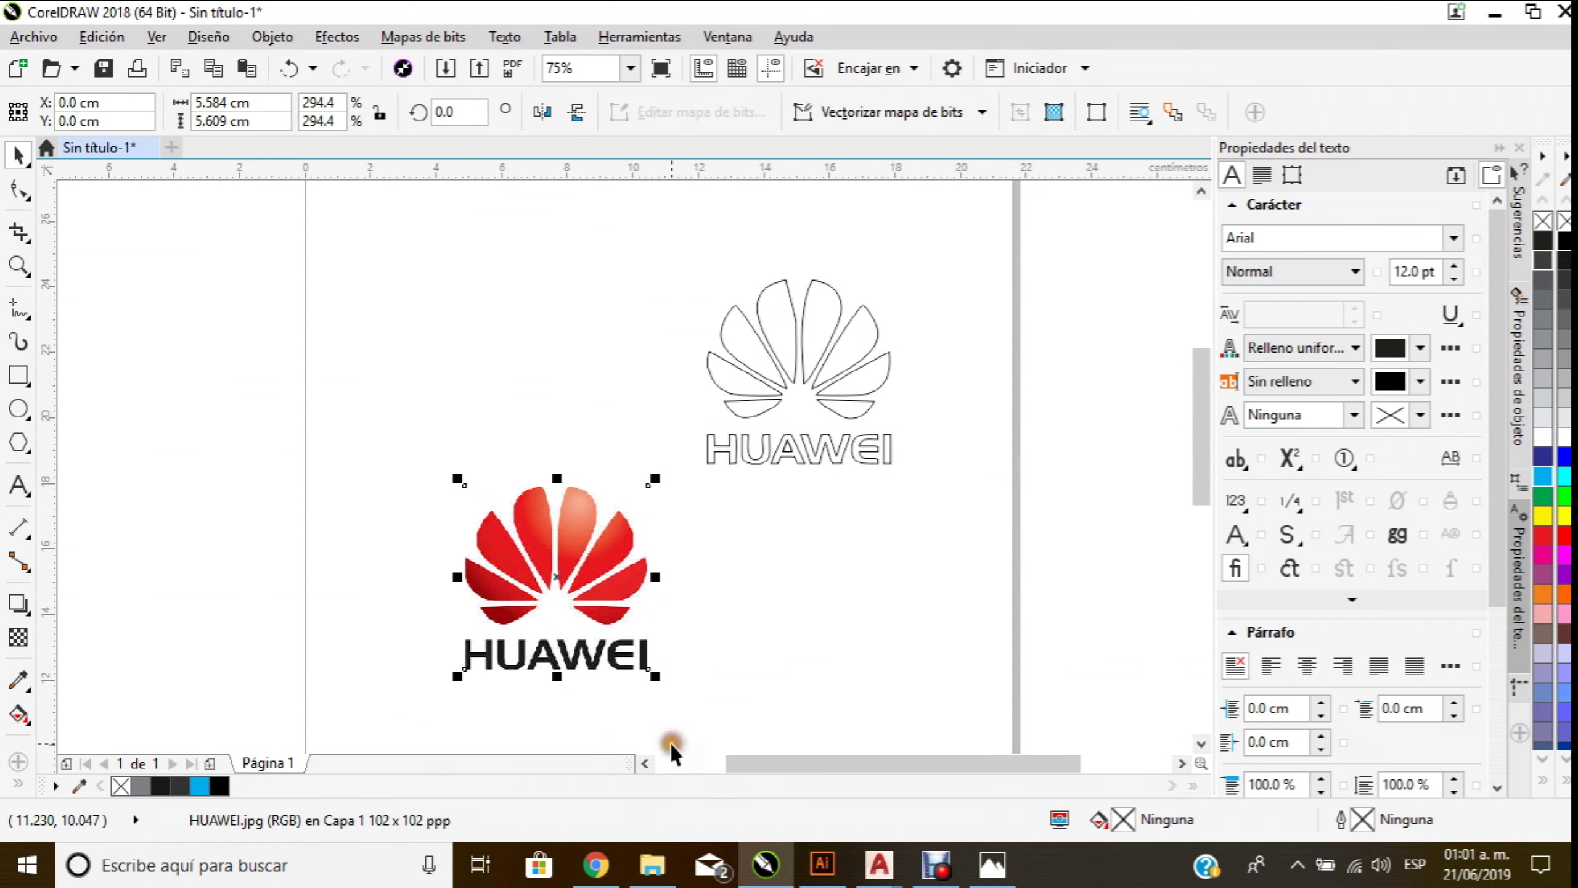
pyautogui.press('Delete')
pyautogui.moveTo(641, 277); pyautogui.dragTo(1092, 645)
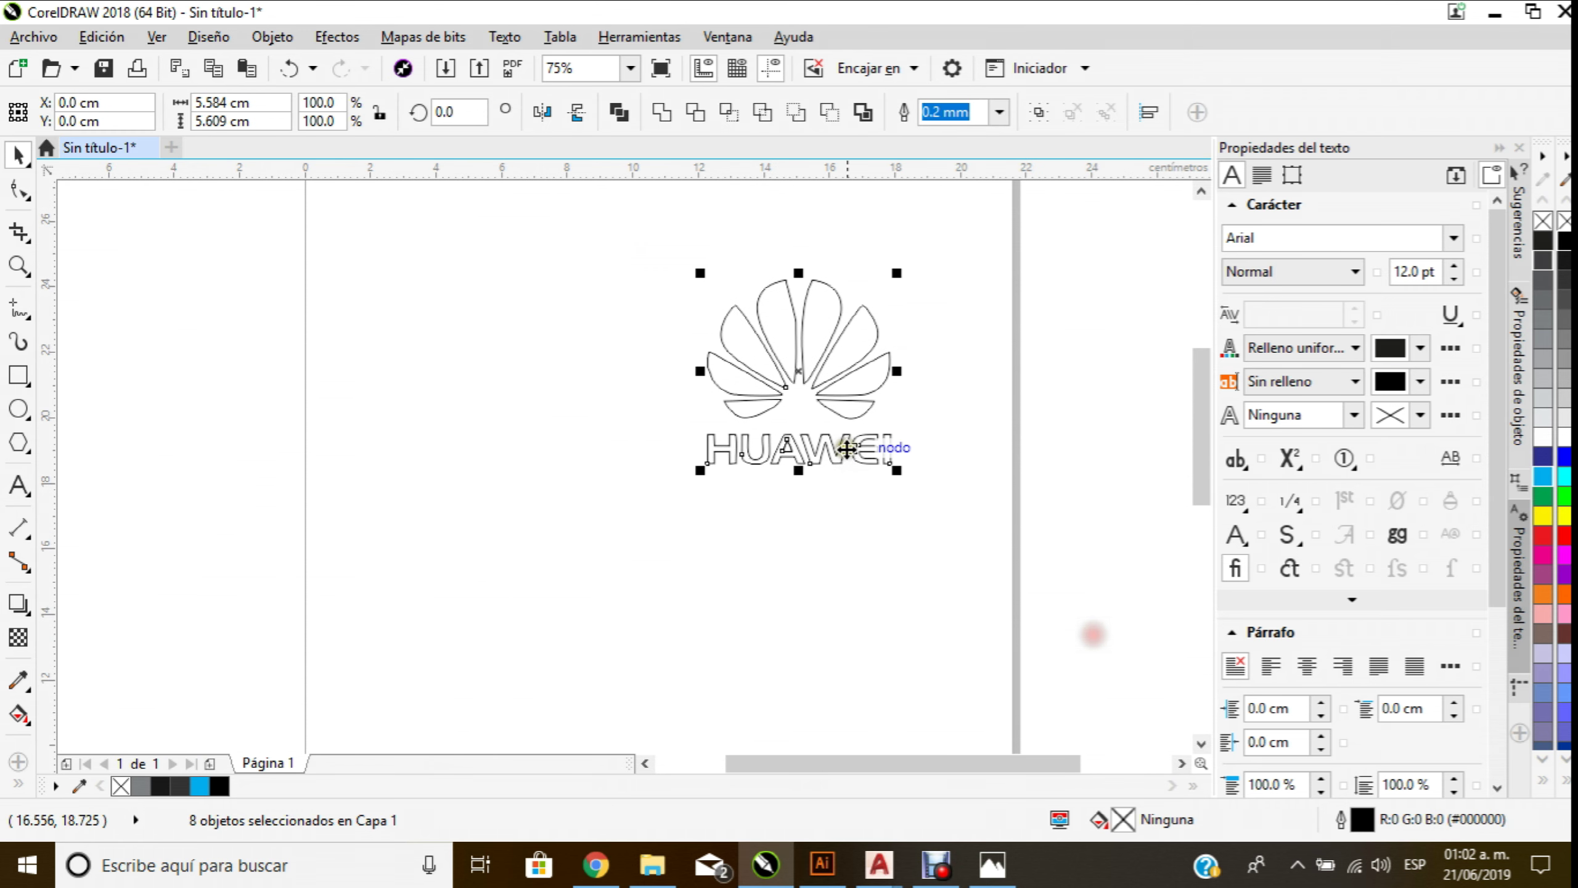
pyautogui.moveTo(831, 380); pyautogui.dragTo(675, 407)
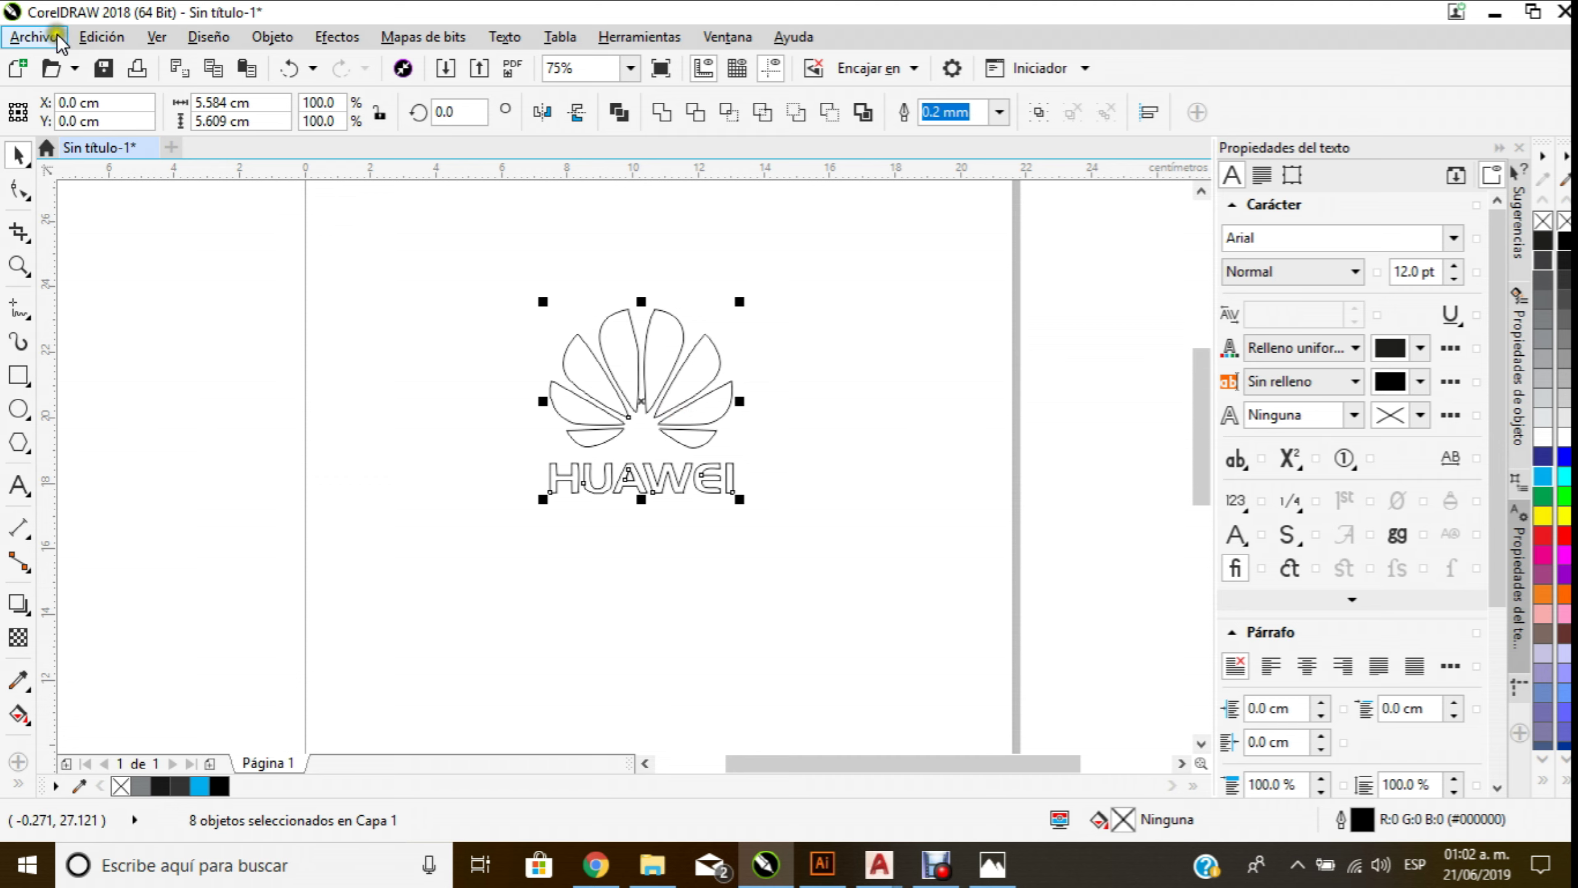
# Start an export and check the file type list, cancel it, then switch to Illustrator and AutoCAD
pyautogui.click(34, 36)
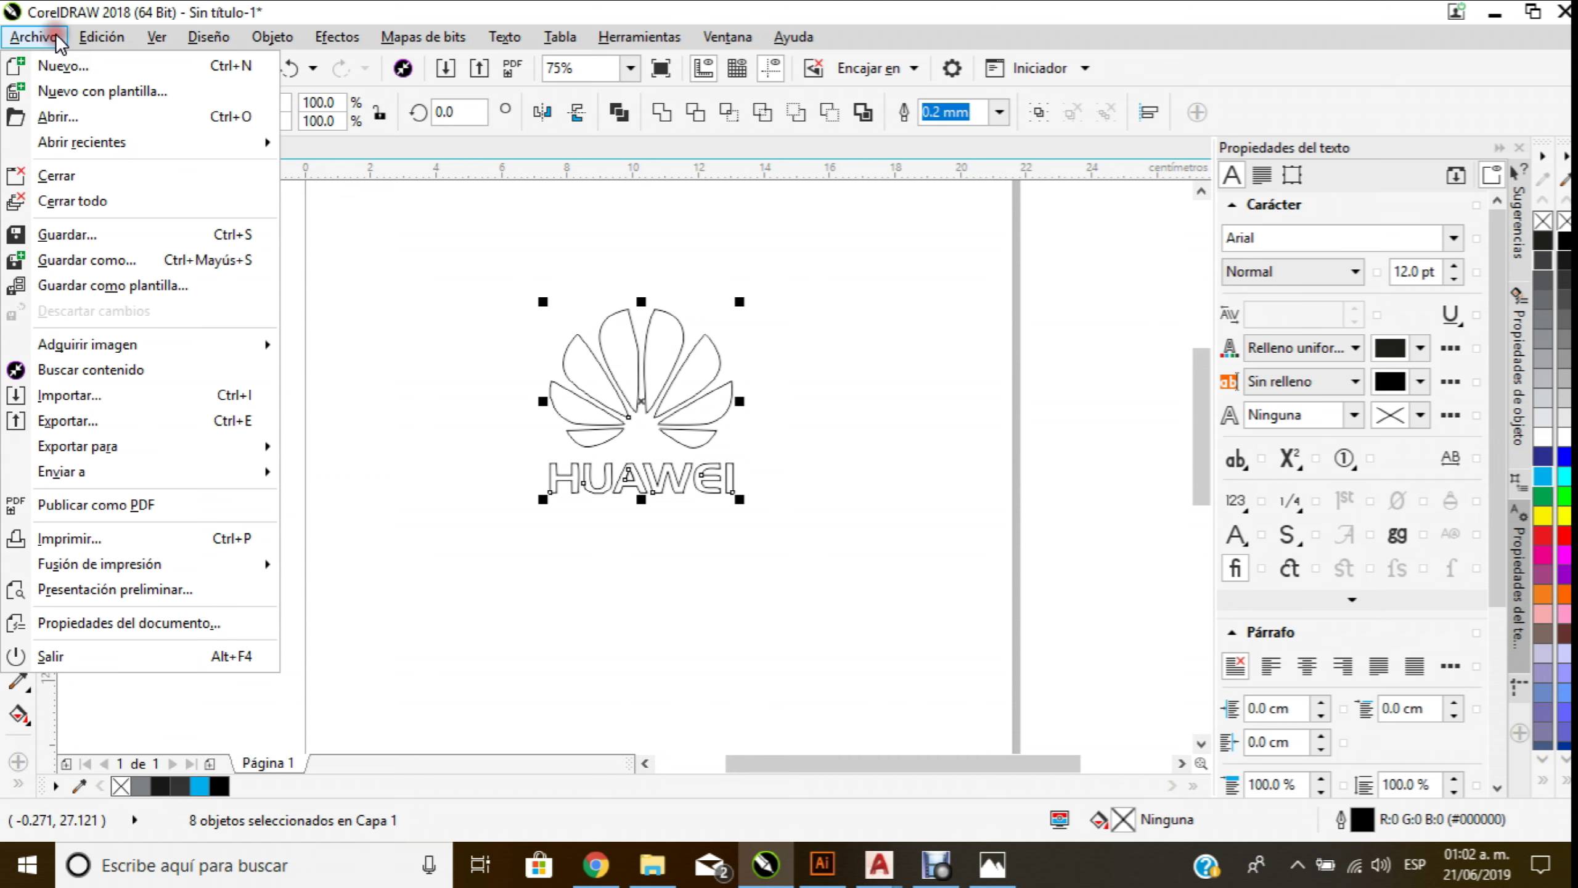
pyautogui.click(114, 421)
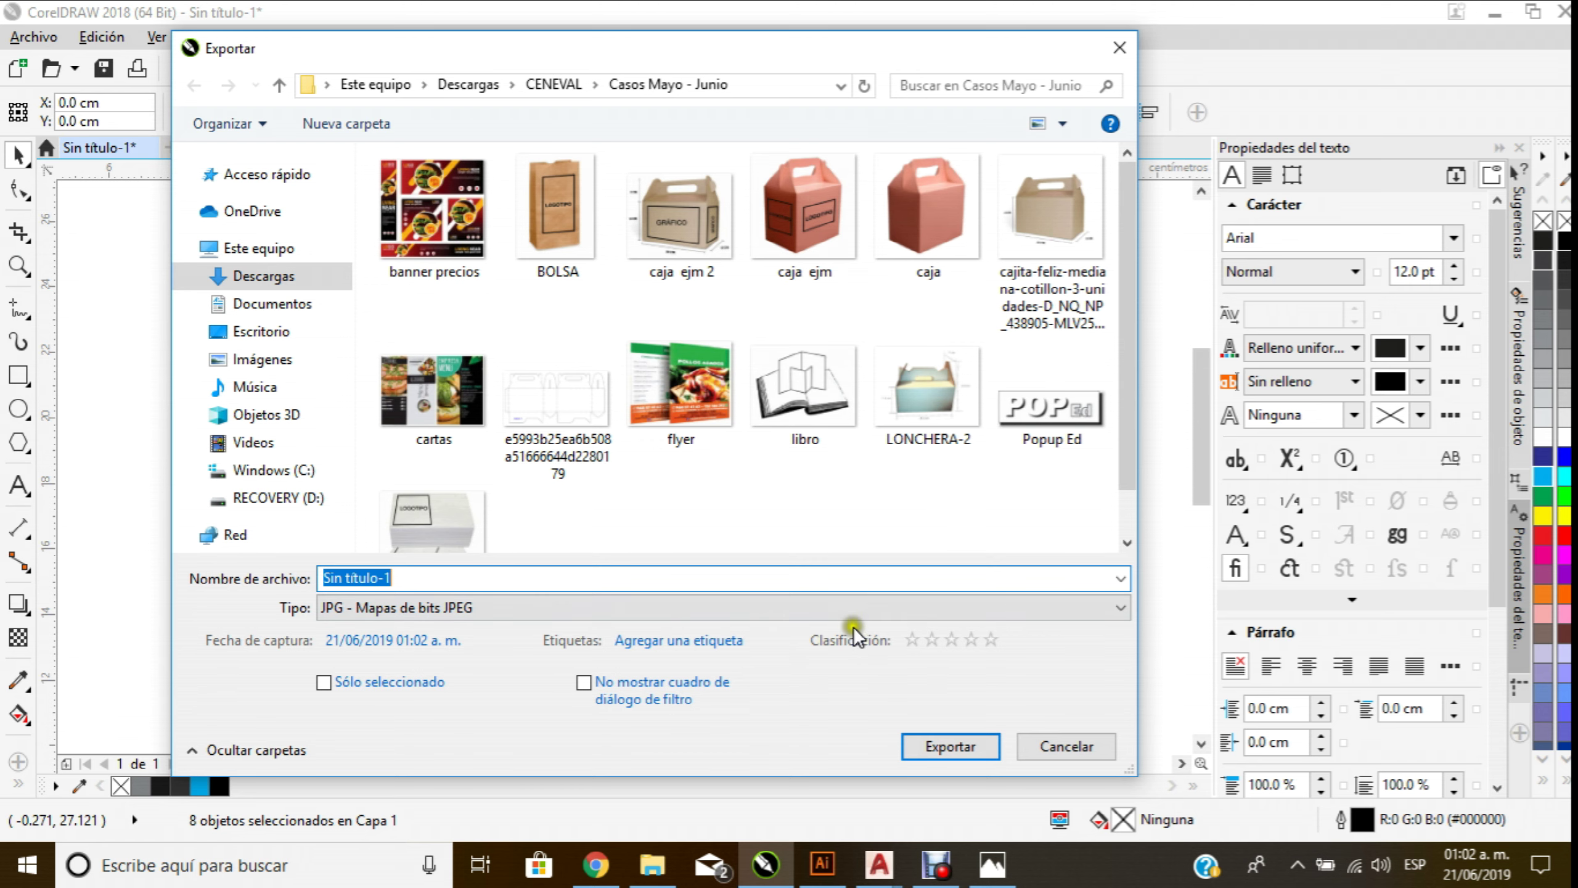
pyautogui.click(978, 599)
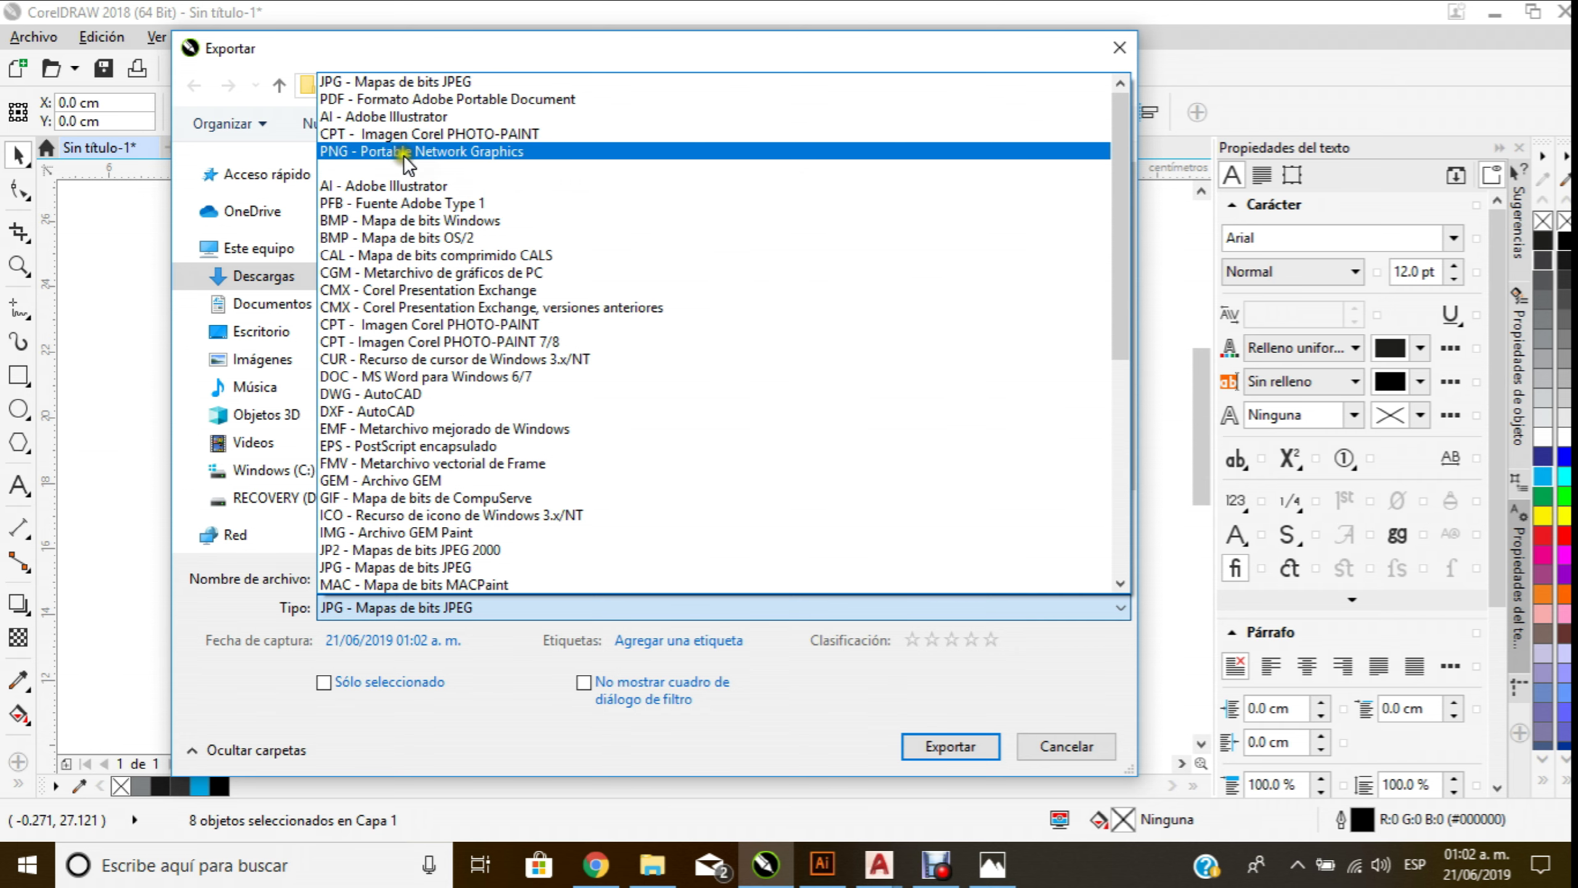
pyautogui.click(1085, 748)
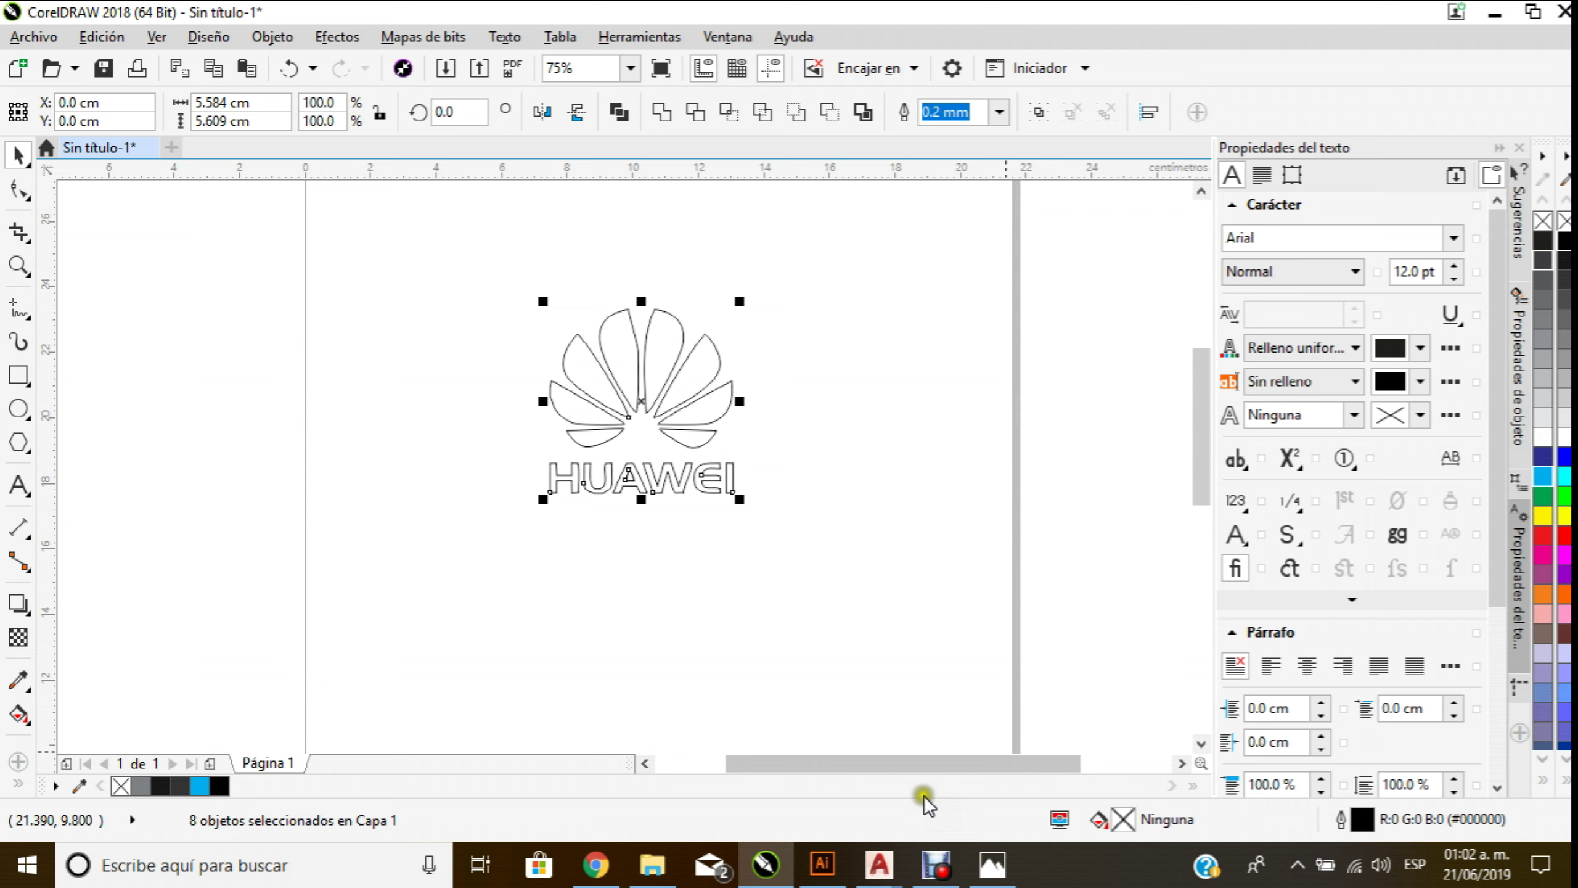
pyautogui.click(842, 866)
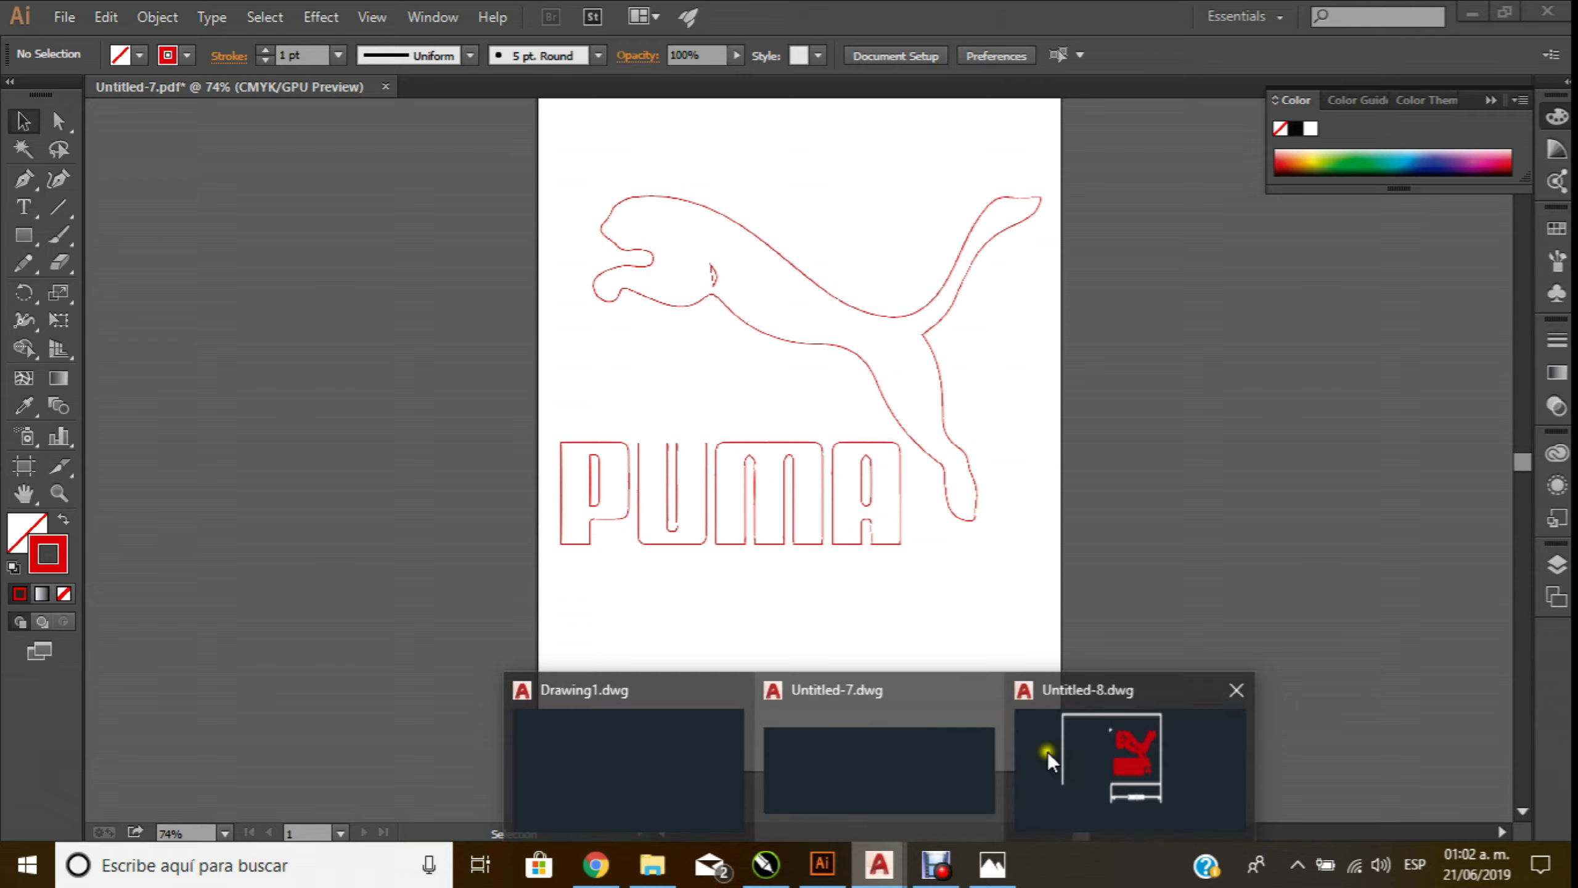
pyautogui.moveTo(878, 865)
pyautogui.click(1094, 757)
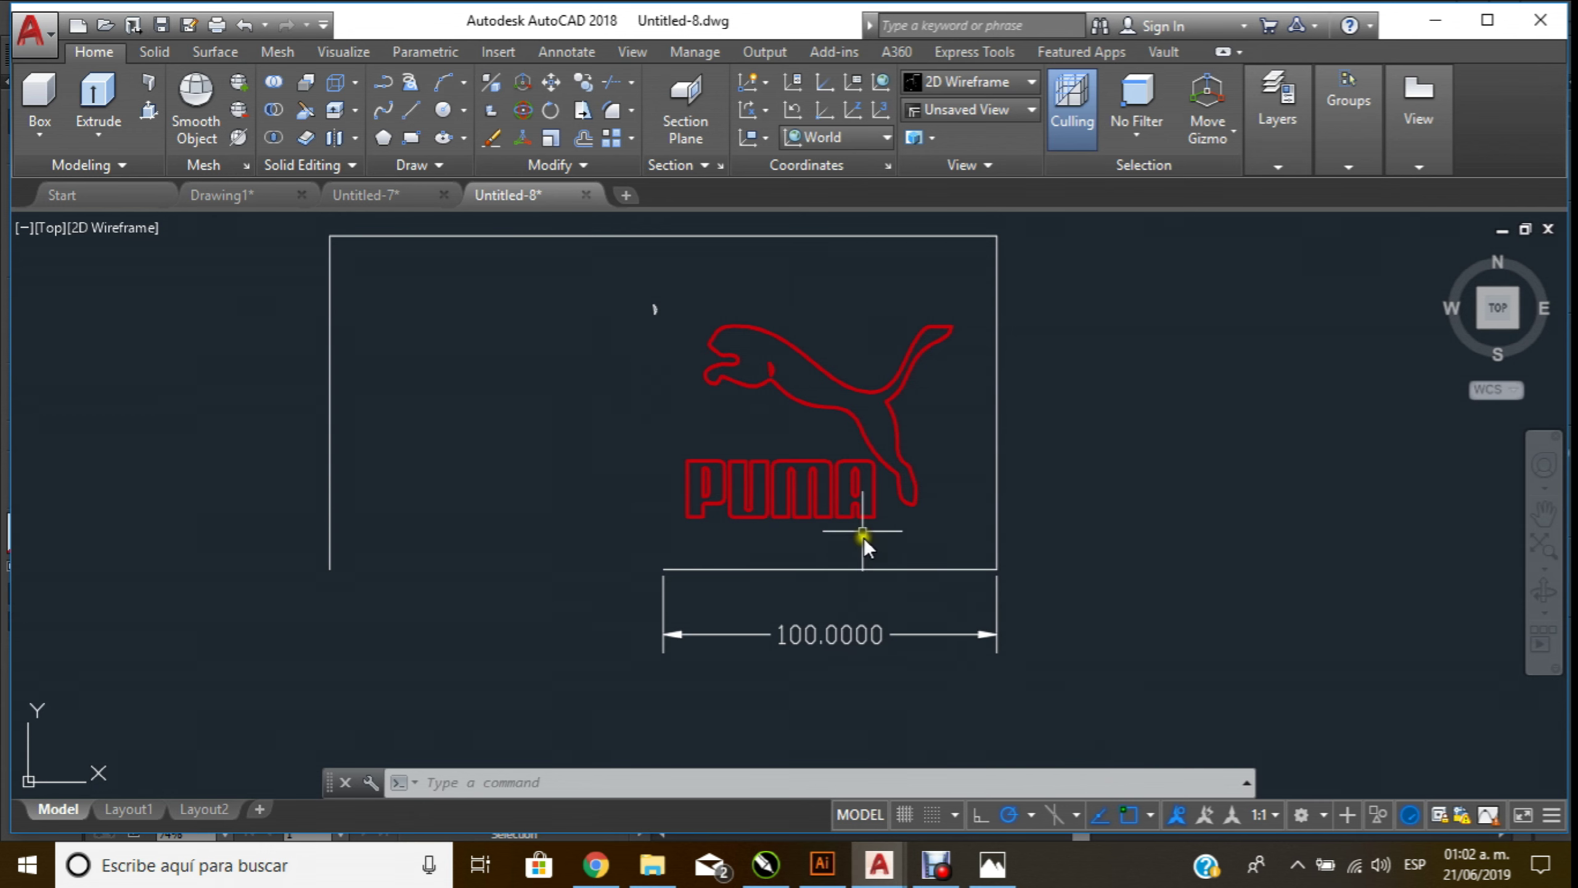